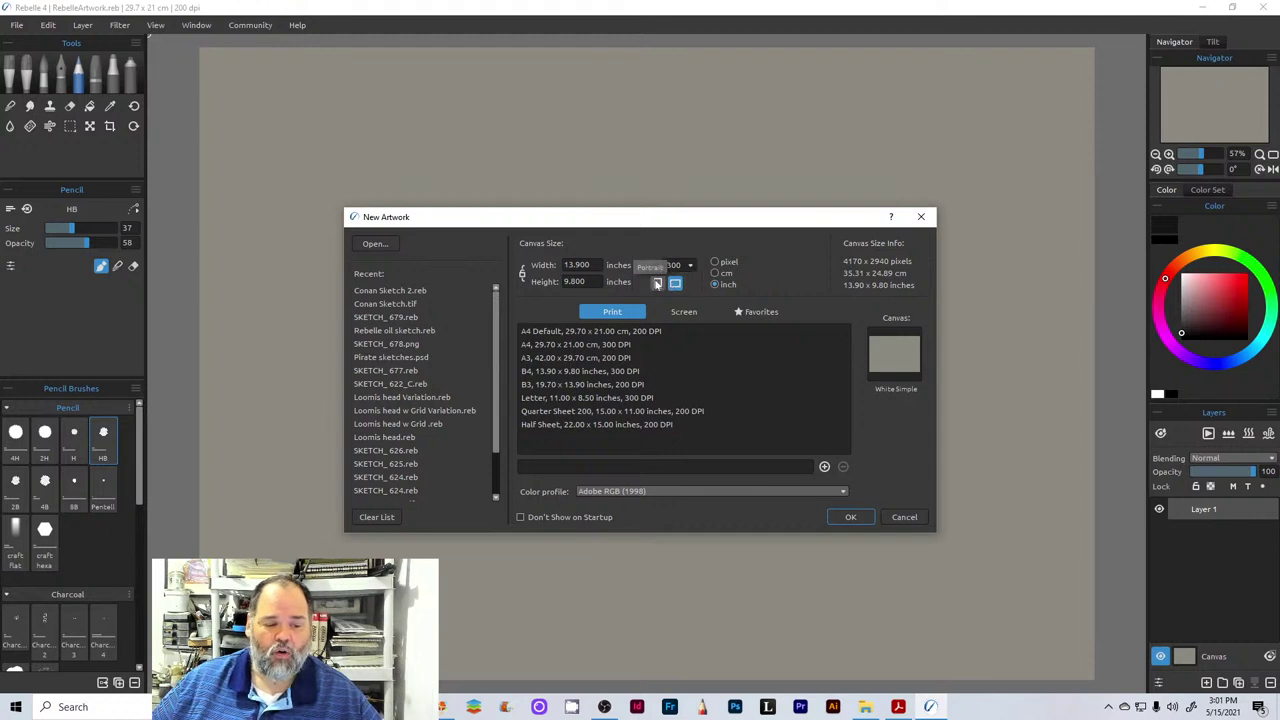
- Create a 13.9 × 9.8 inch, 300 DPI landscape artwork on the White Simple canvas with canvas color #8b8980
{"action": "left_click", "coordinate": [883, 350]}
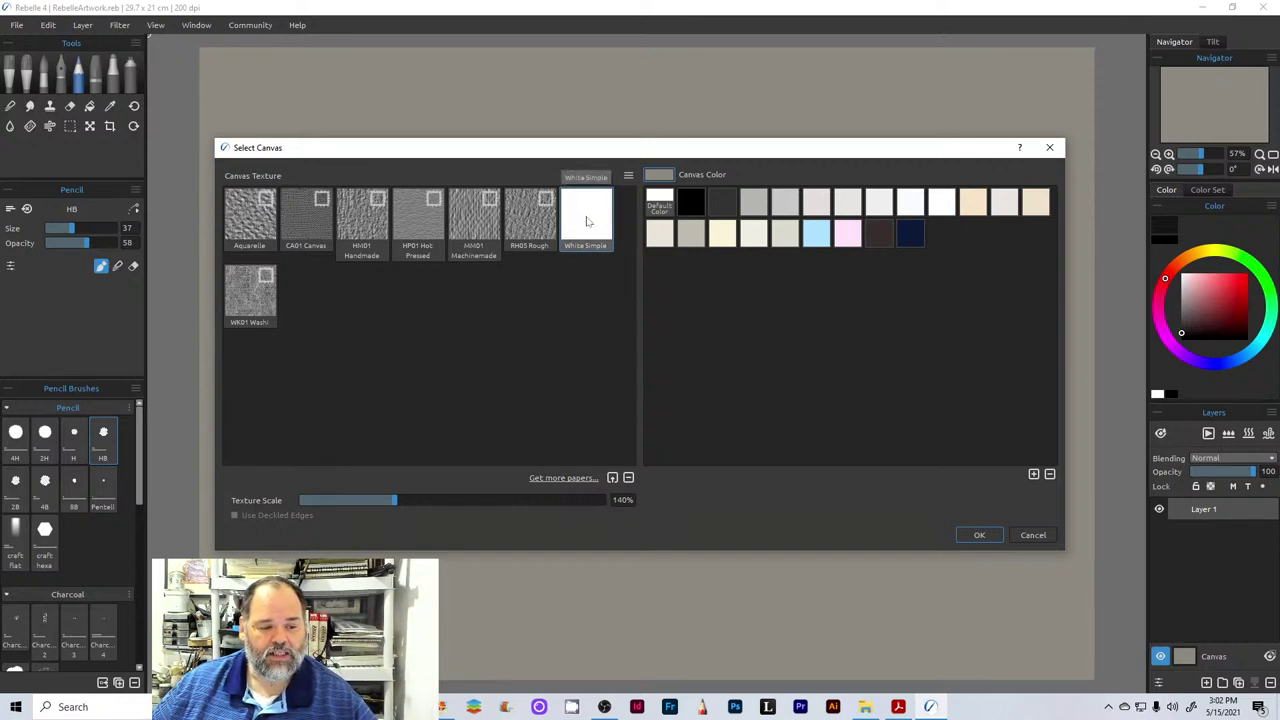
{"action": "left_click", "coordinate": [657, 177]}
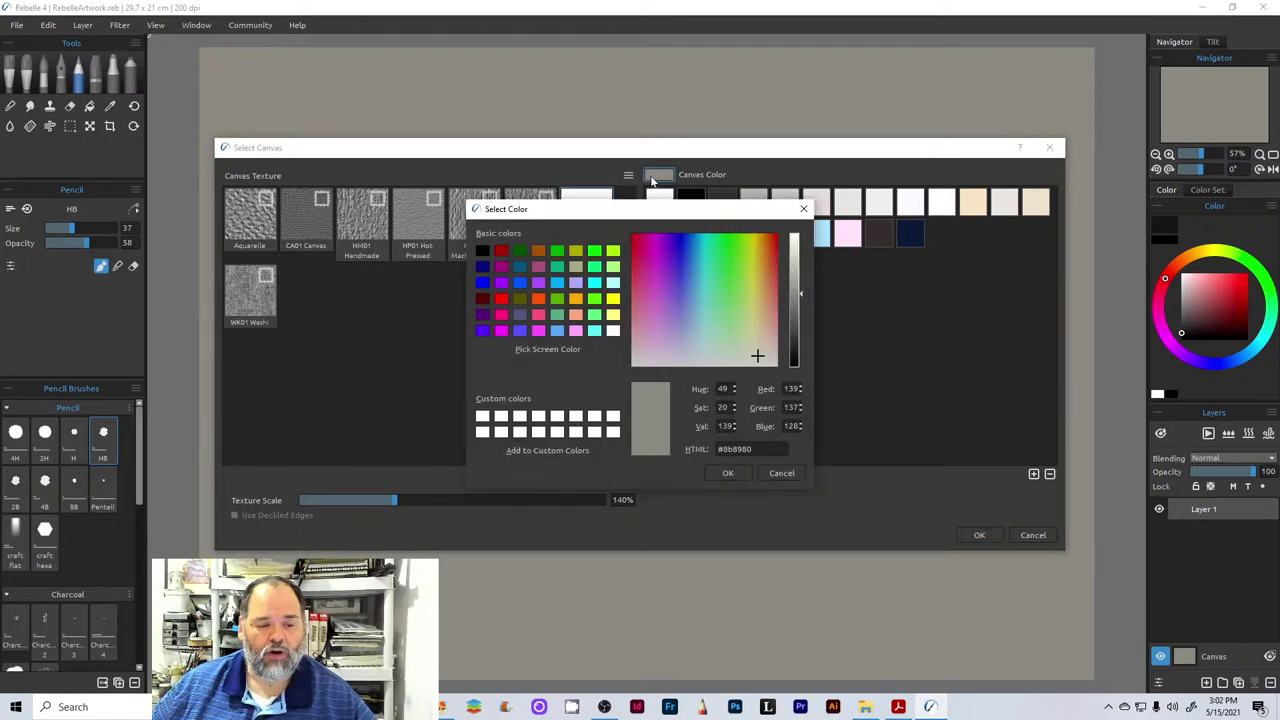
{"action": "left_click", "coordinate": [729, 473]}
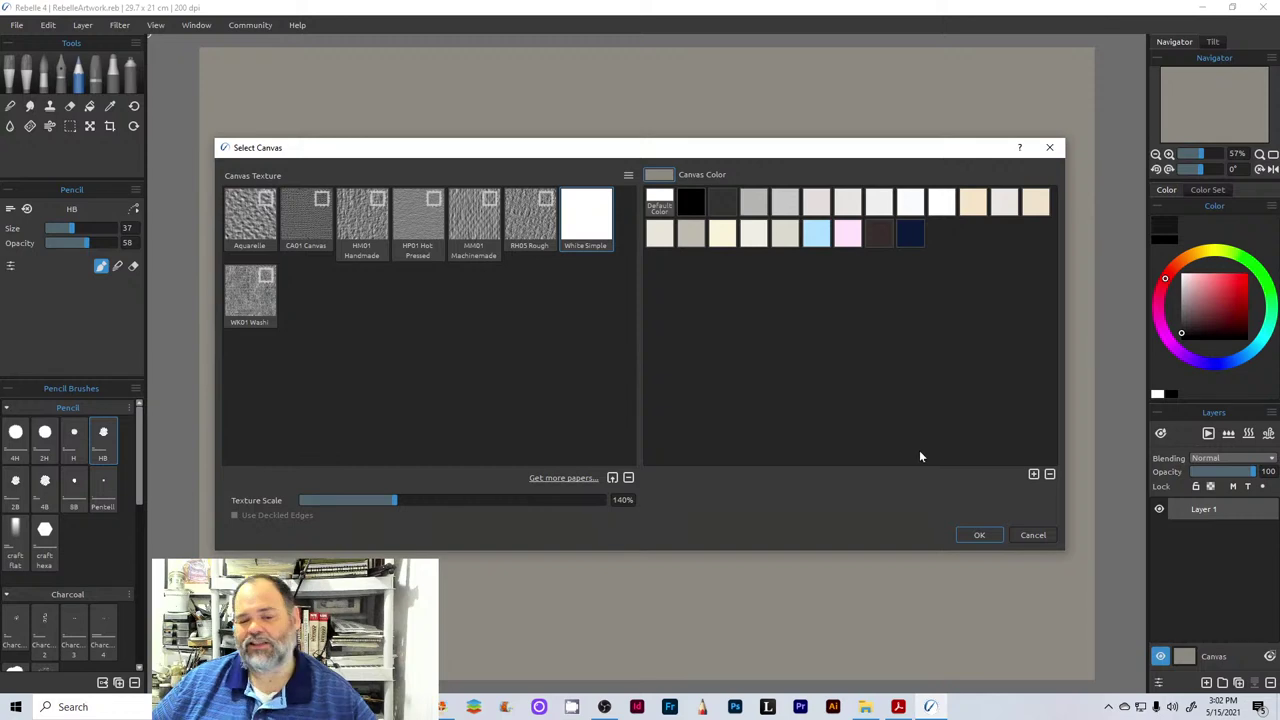
{"action": "left_click", "coordinate": [985, 535]}
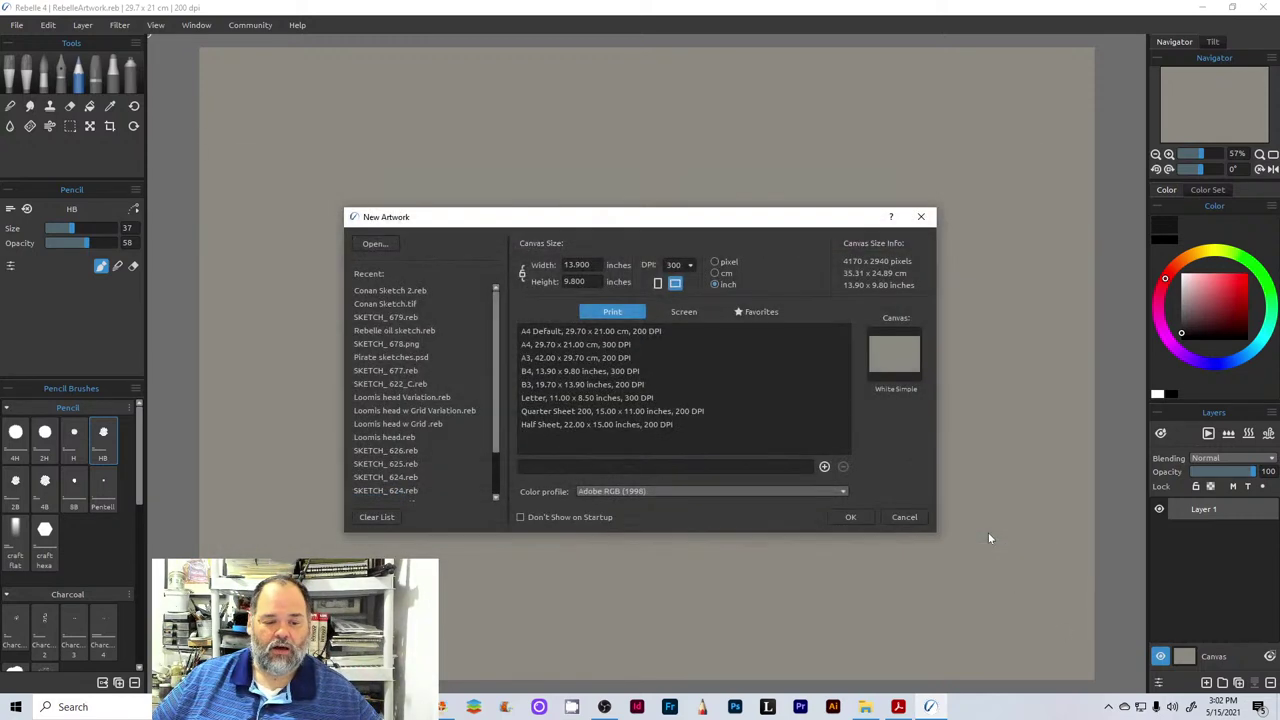
{"action": "left_click", "coordinate": [845, 518]}
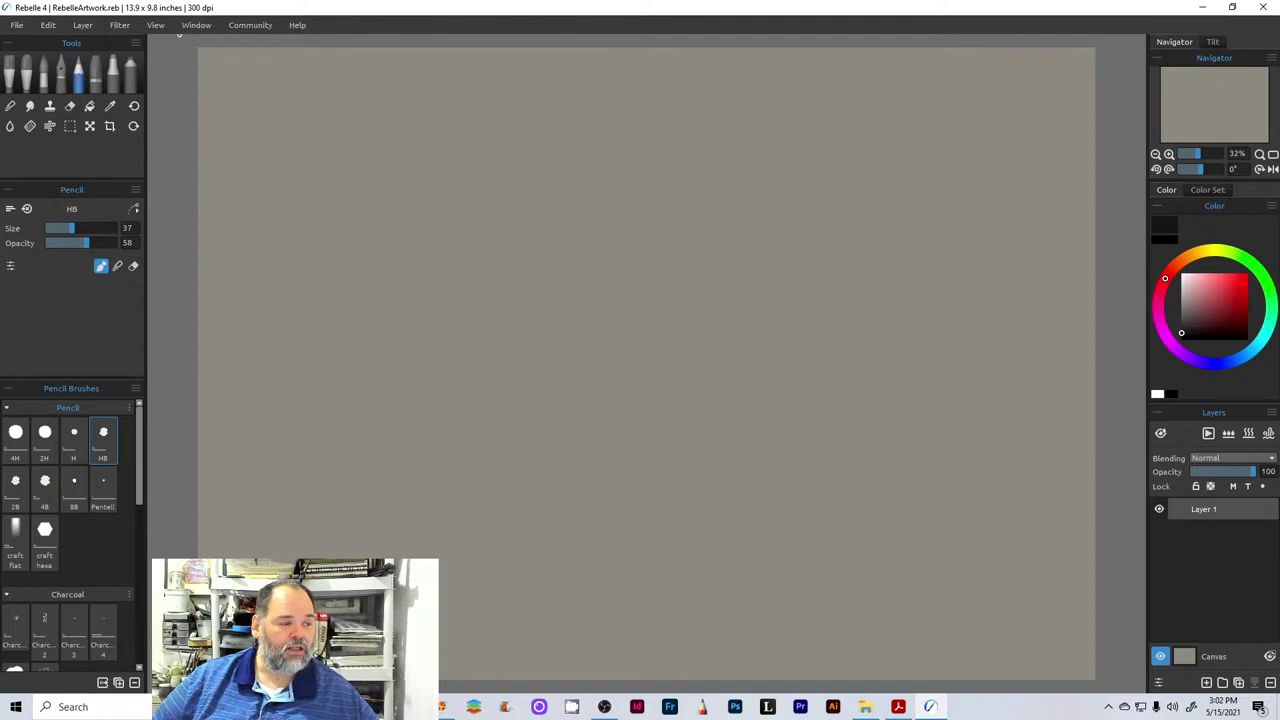
- Show the Reference Image window and load the red-haired woman's portrait photo into it from the 1_2021 pictures folder
{"action": "left_click", "coordinate": [197, 27]}
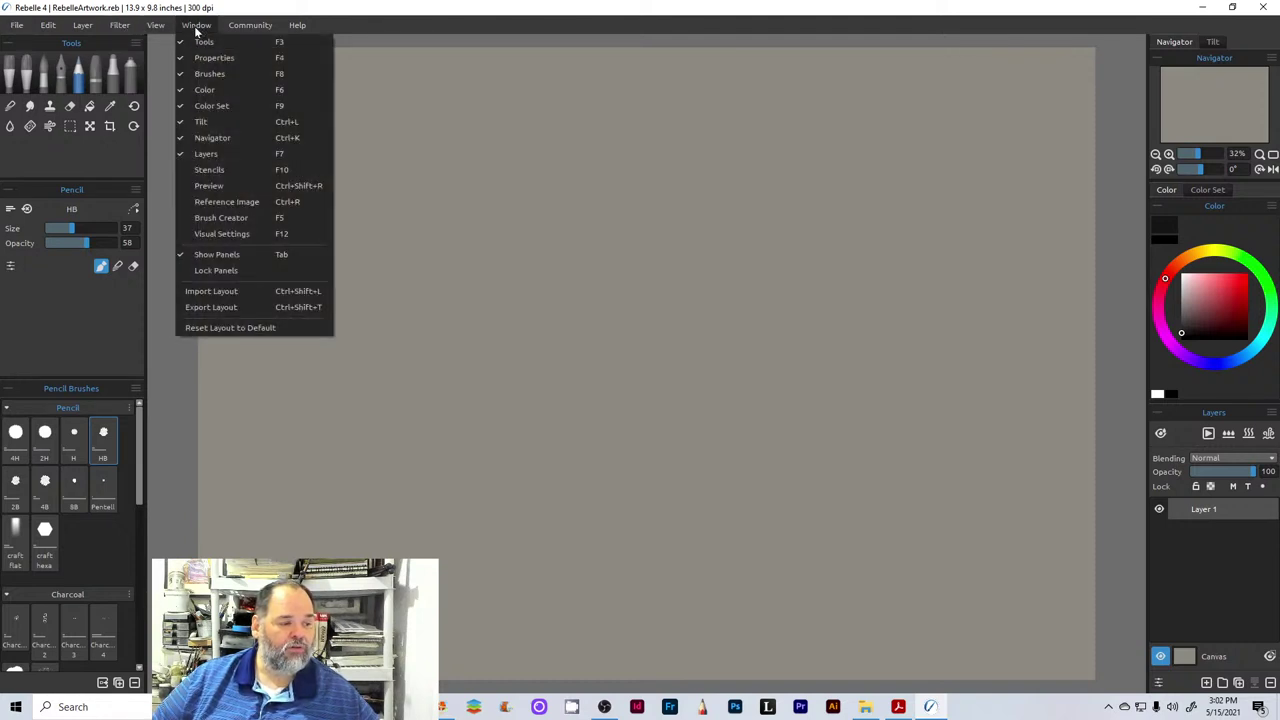
{"action": "left_click", "coordinate": [230, 205]}
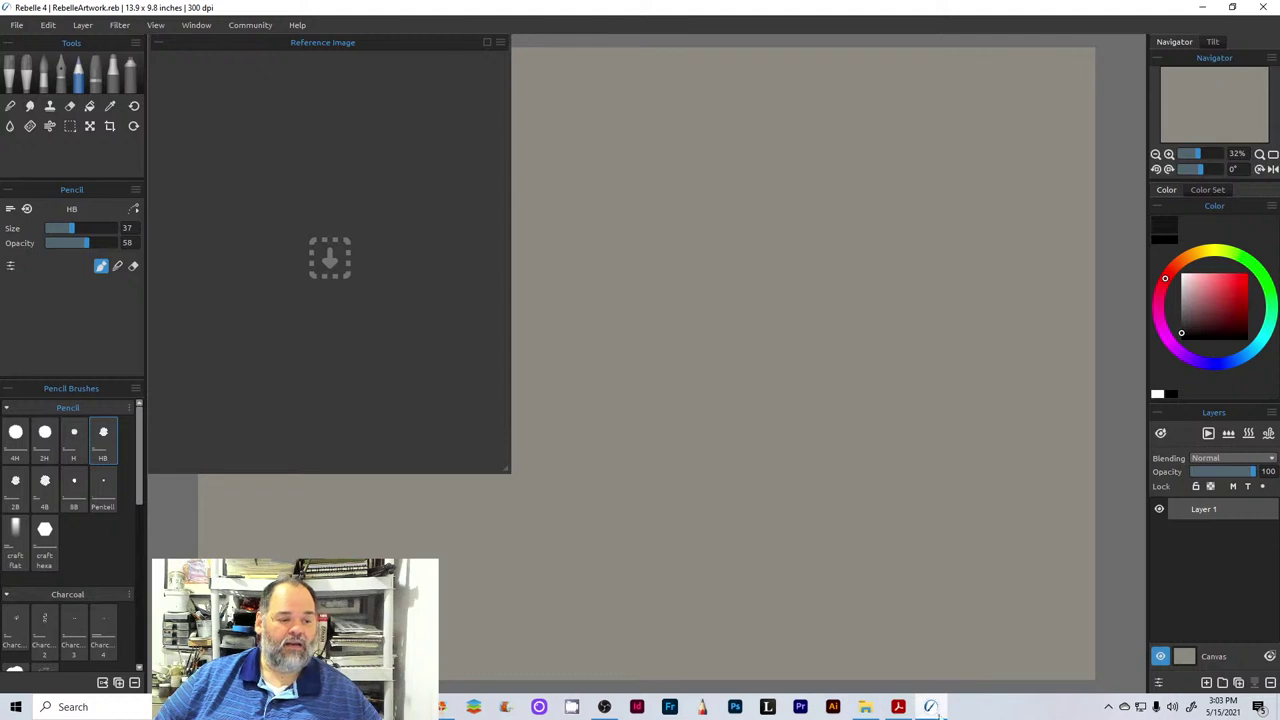
{"action": "left_click", "coordinate": [866, 708]}
{"action": "left_click_drag", "start_coordinate": [712, 52], "coordinate": [872, 52]}
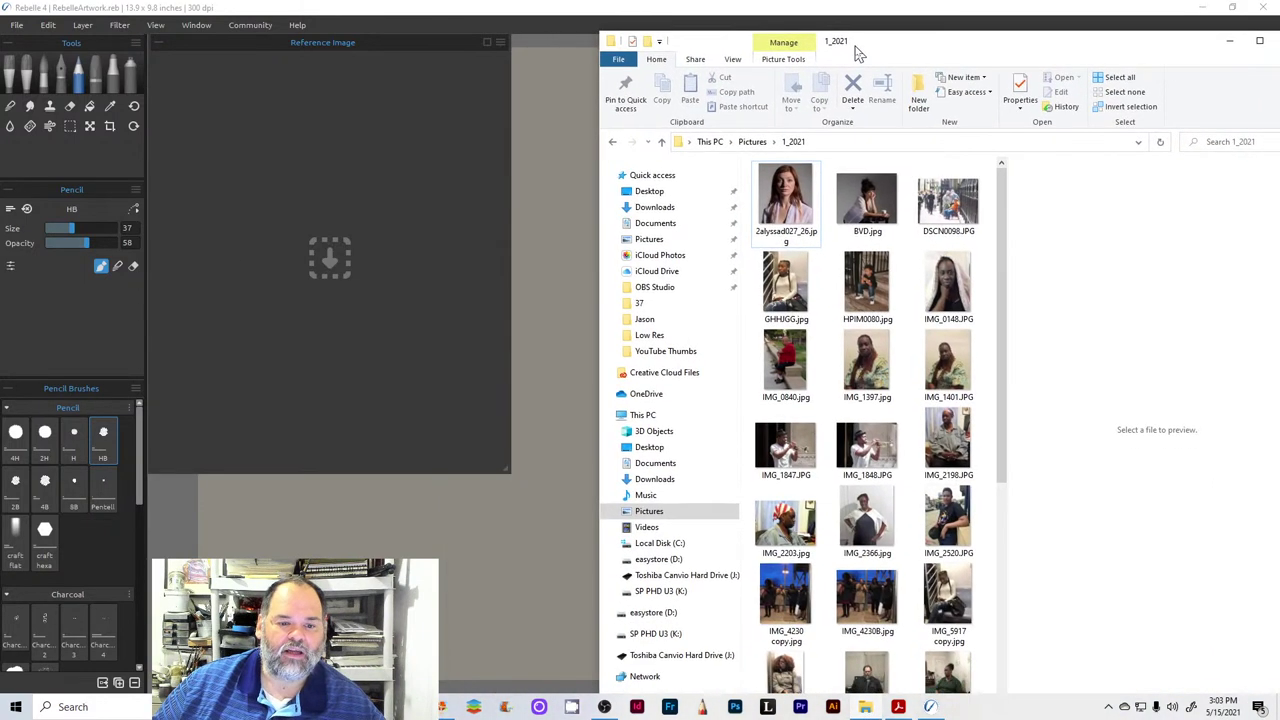
{"action": "left_click", "coordinate": [787, 196]}
{"action": "left_click_drag", "start_coordinate": [357, 203], "coordinate": [323, 235]}
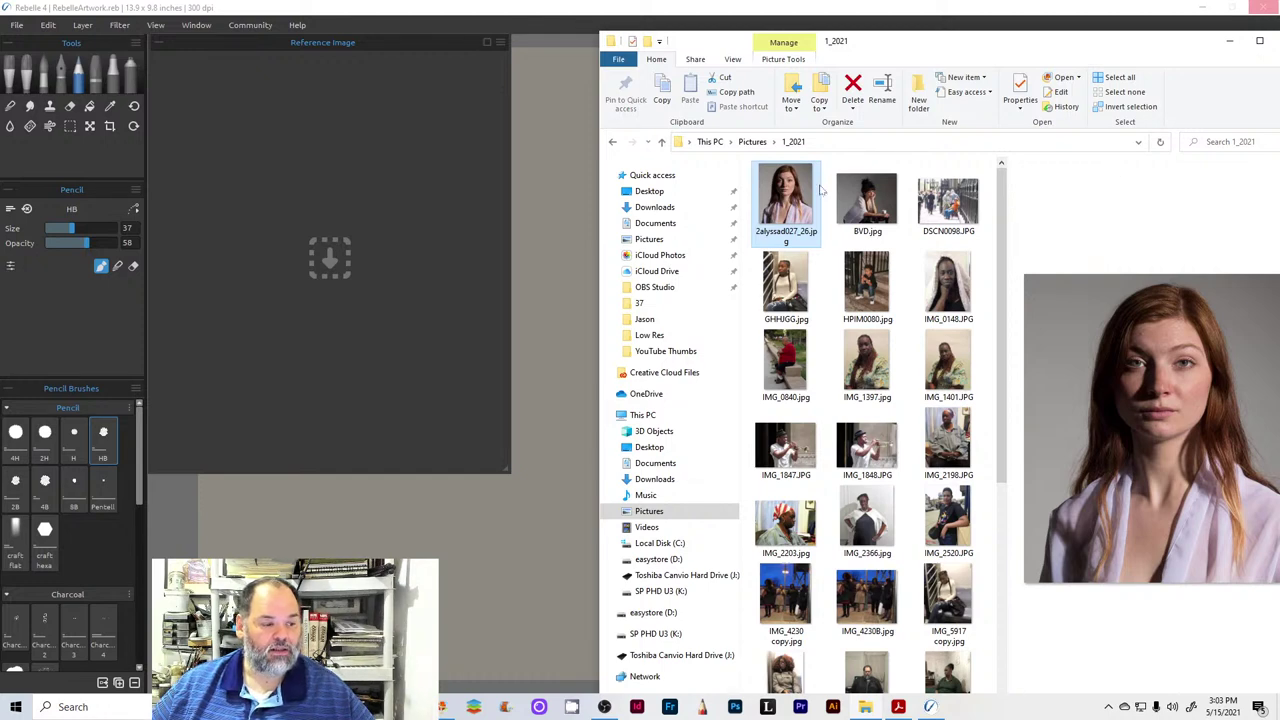
{"action": "left_click", "coordinate": [1229, 42]}
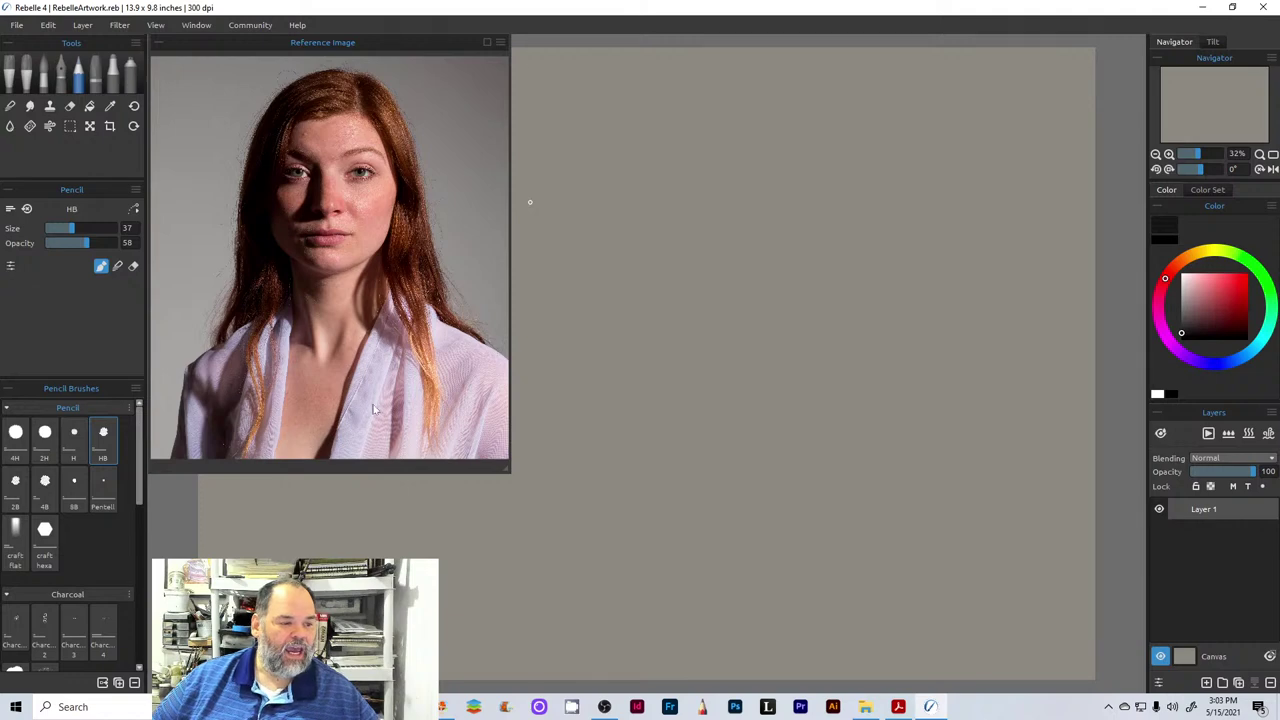
- Resize the Reference Image window and reposition the portrait so the whole photo fits closely inside it
{"action": "scroll", "coordinate": [316, 198], "scroll_direction": "up", "scroll_amount": 2}
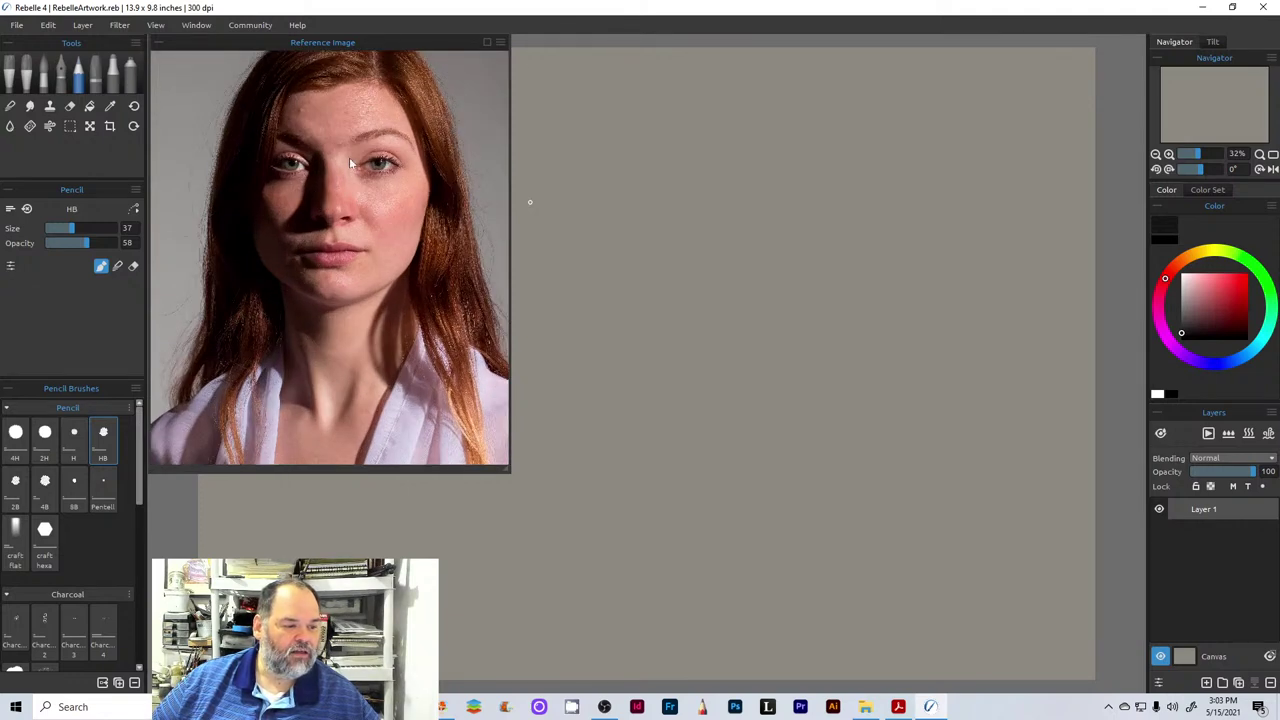
{"action": "scroll", "coordinate": [349, 162], "scroll_direction": "up", "scroll_amount": 2}
{"action": "scroll", "coordinate": [349, 157], "scroll_direction": "down", "scroll_amount": 4}
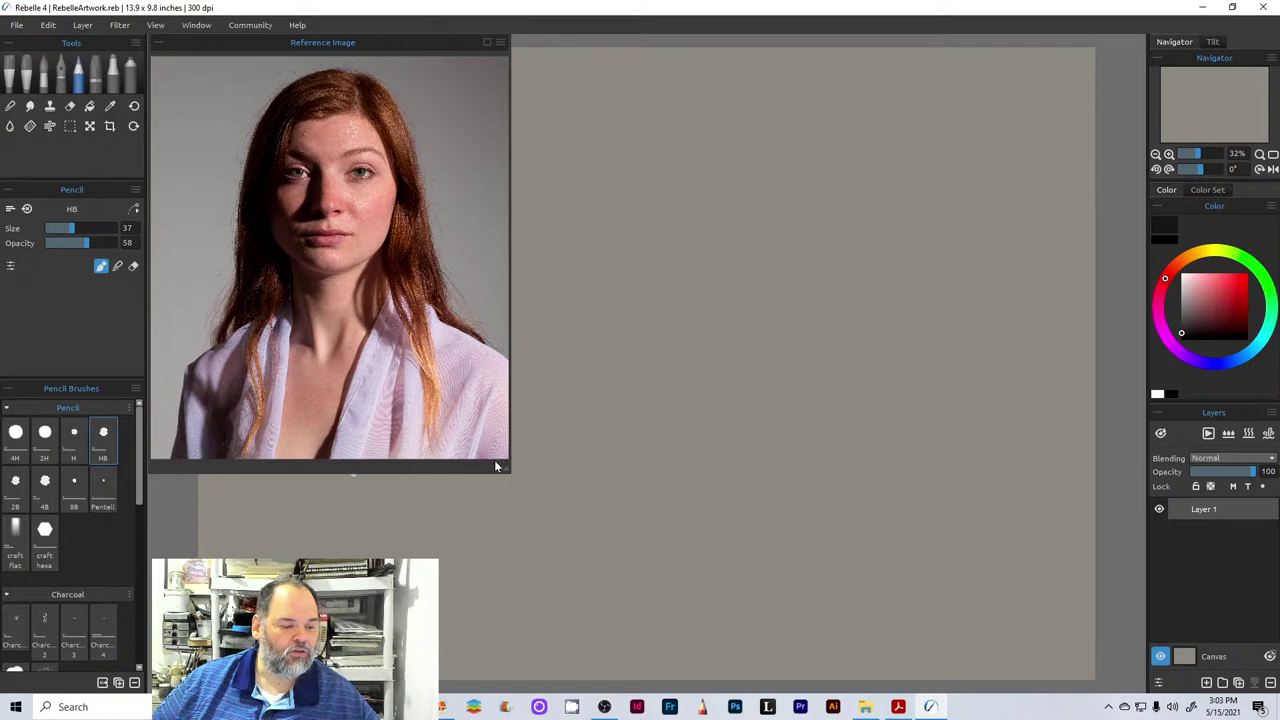
{"action": "left_click_drag", "start_coordinate": [507, 469], "coordinate": [485, 490]}
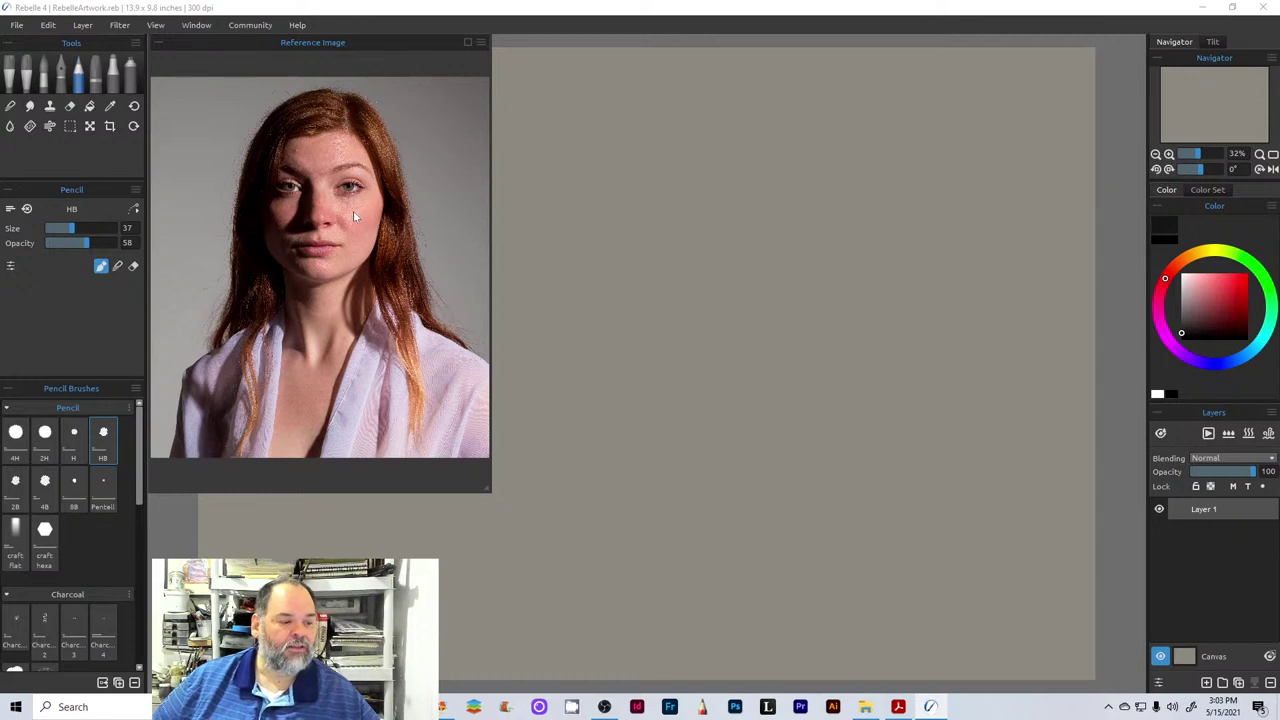
{"action": "left_click_drag", "start_coordinate": [353, 210], "coordinate": [354, 192]}
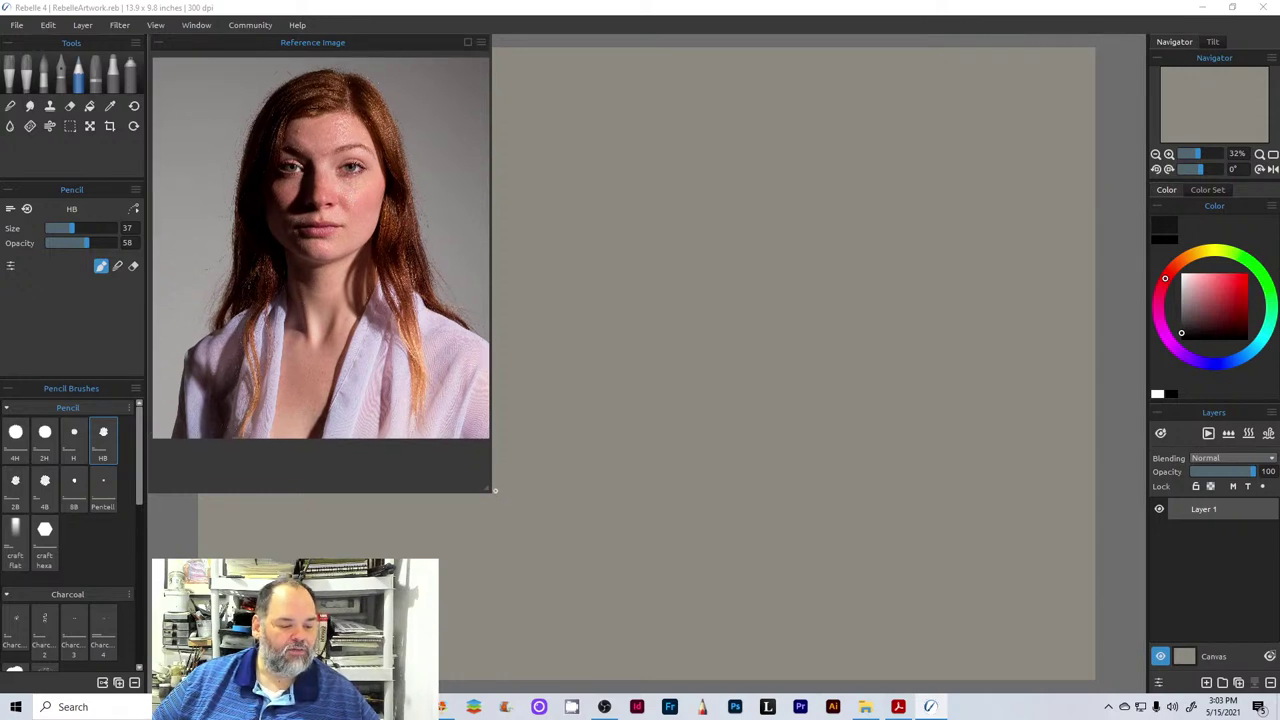
{"action": "left_click_drag", "start_coordinate": [488, 488], "coordinate": [506, 497]}
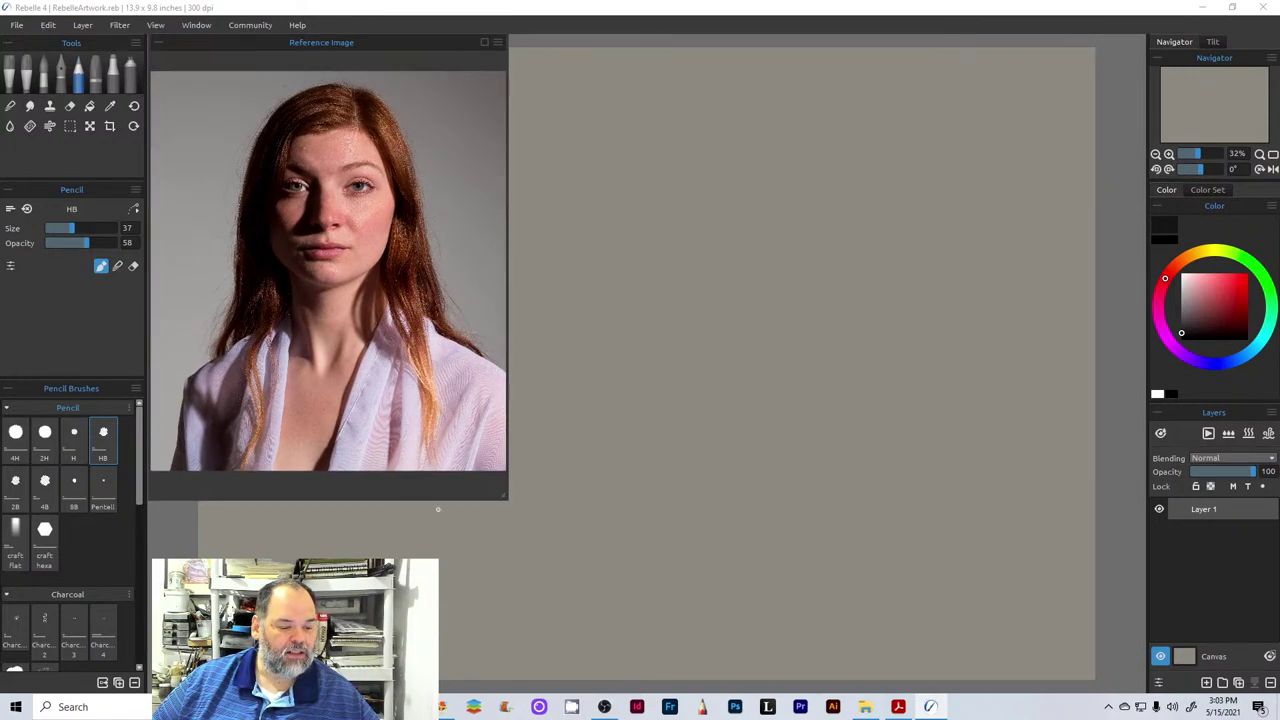
{"action": "left_click_drag", "start_coordinate": [395, 498], "coordinate": [396, 476]}
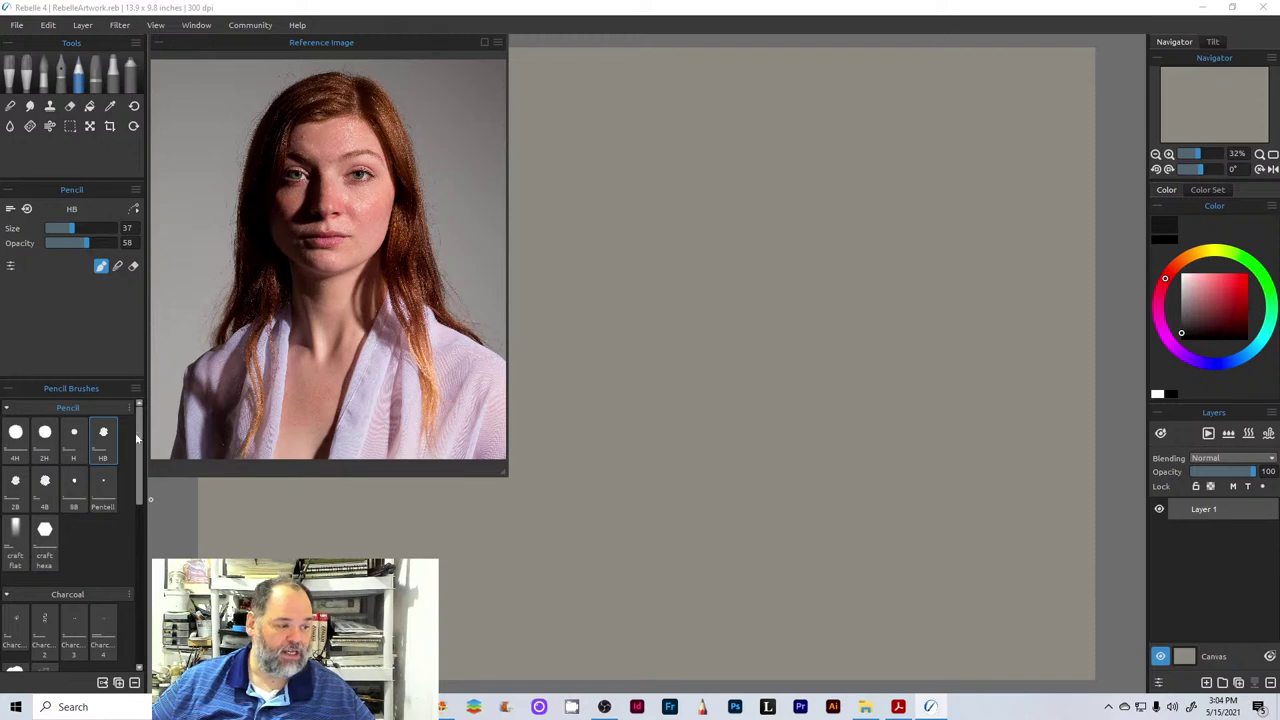
- Look through the pencil brush presets, from Pencil and Charcoal to Dry Media, Scratches and Digital
{"action": "left_click", "coordinate": [81, 75]}
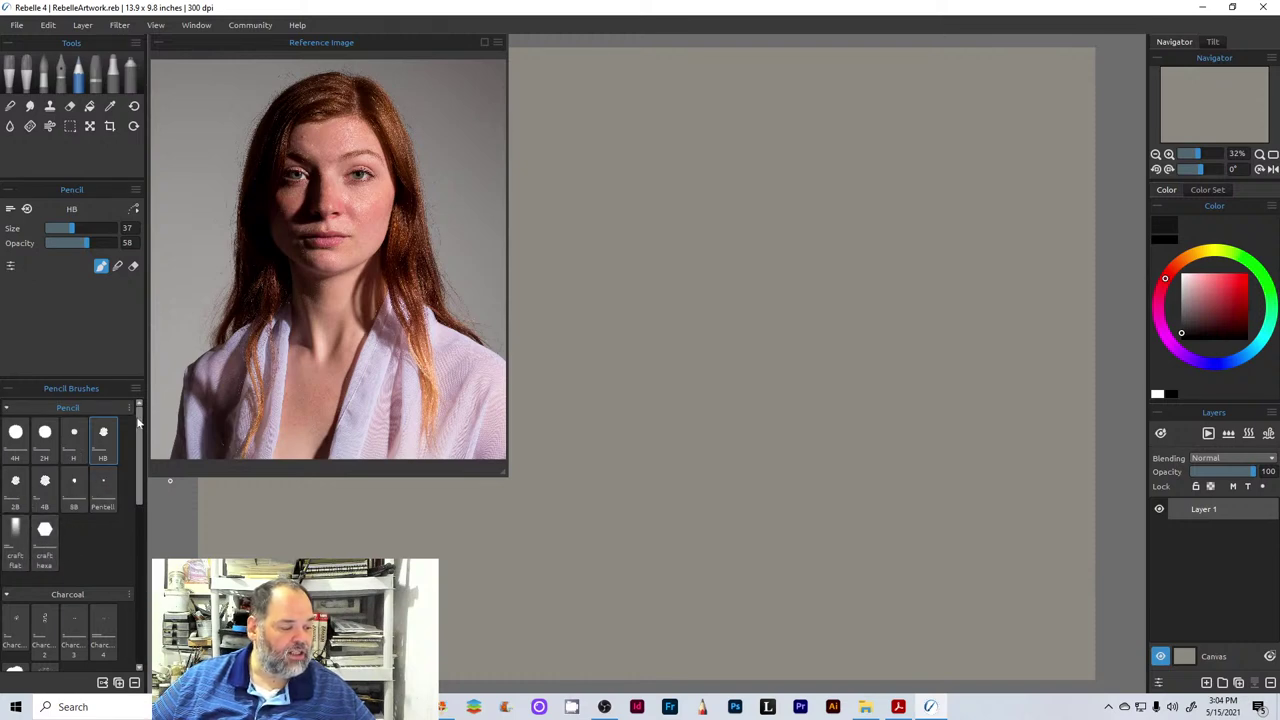
{"action": "left_click_drag", "start_coordinate": [138, 422], "coordinate": [136, 428]}
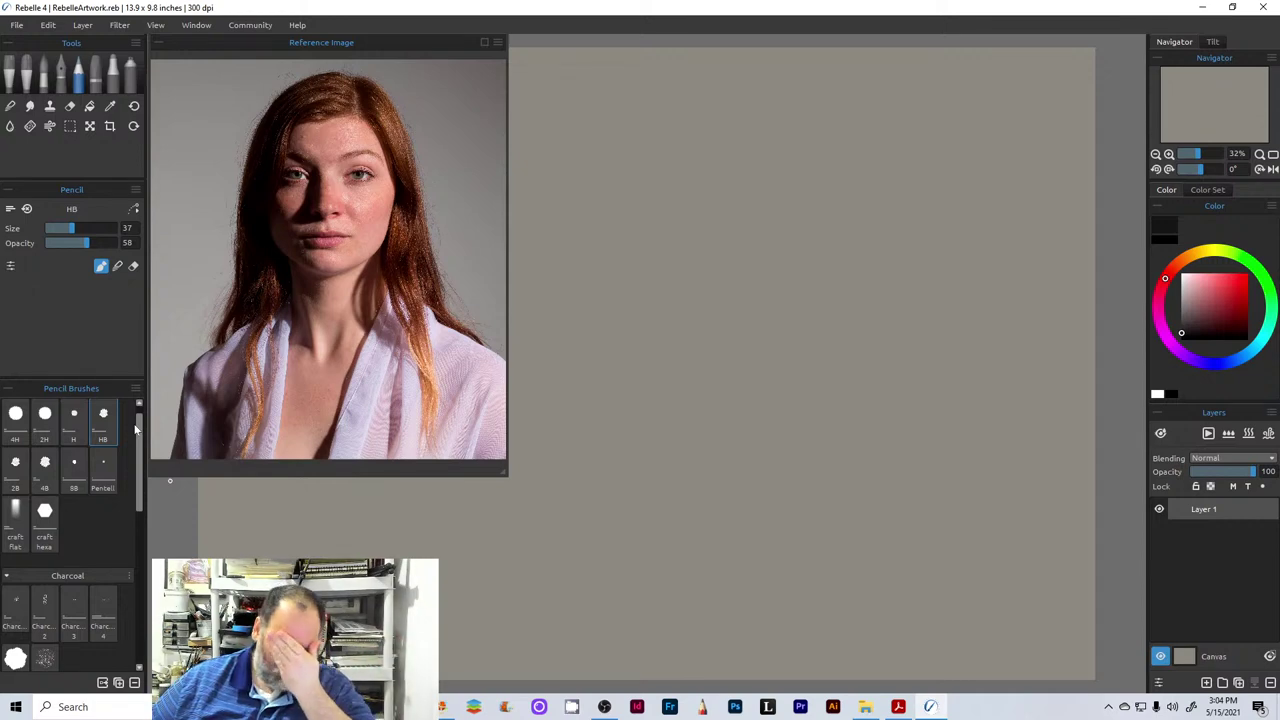
{"action": "left_click_drag", "start_coordinate": [137, 428], "coordinate": [140, 462]}
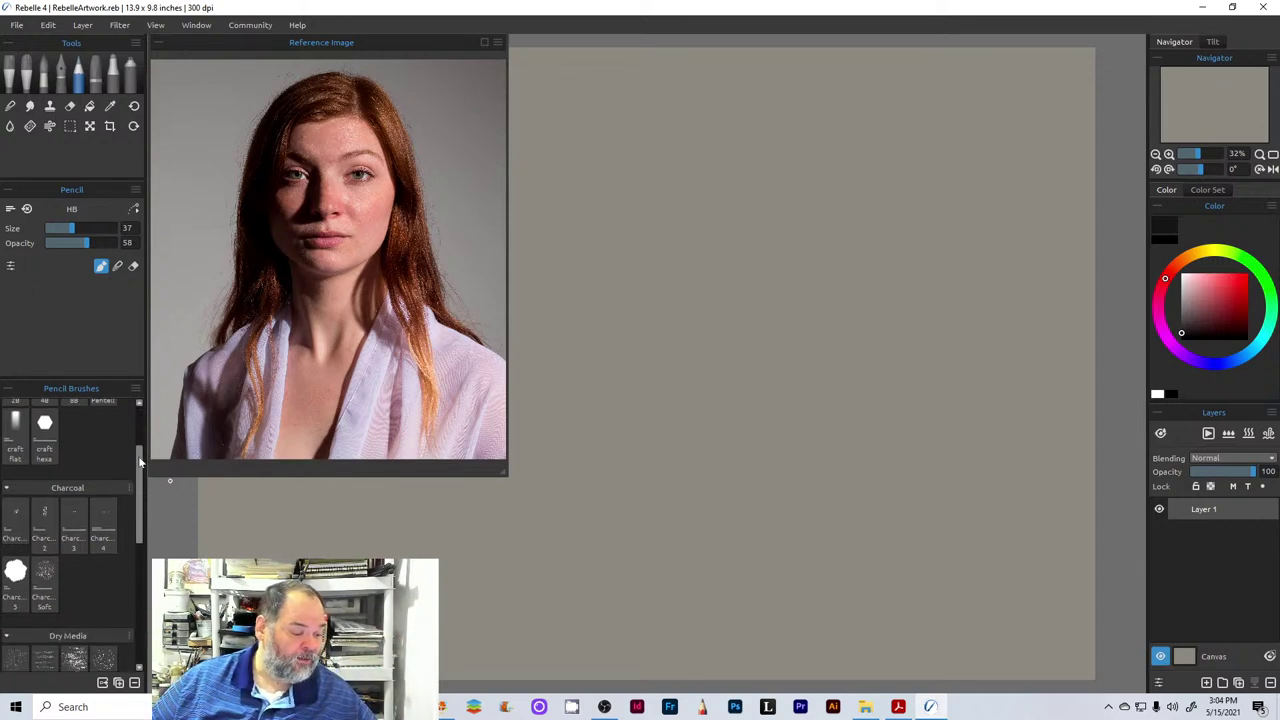
{"action": "scroll", "coordinate": [135, 469], "scroll_direction": "down", "scroll_amount": 2}
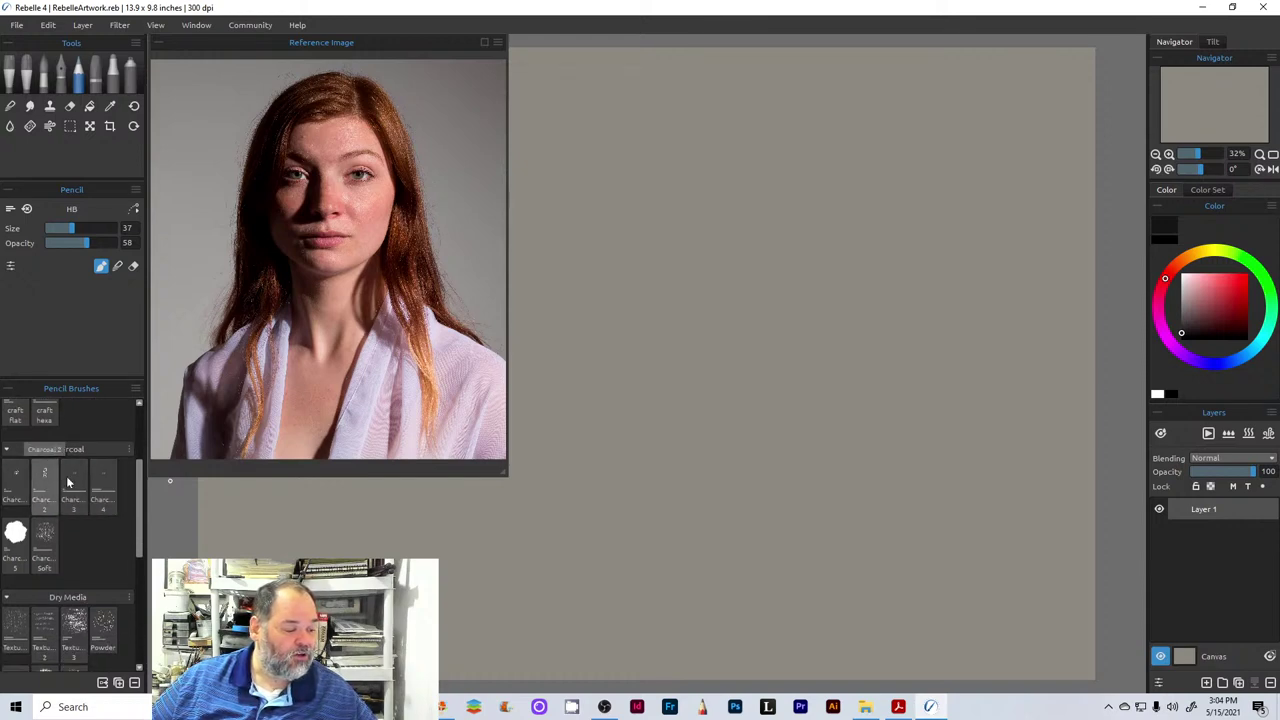
{"action": "mouse_move", "coordinate": [142, 477]}
{"action": "left_mouse_down"}
{"action": "mouse_move", "coordinate": [129, 535]}
{"action": "mouse_move", "coordinate": [140, 607]}
{"action": "left_mouse_up"}
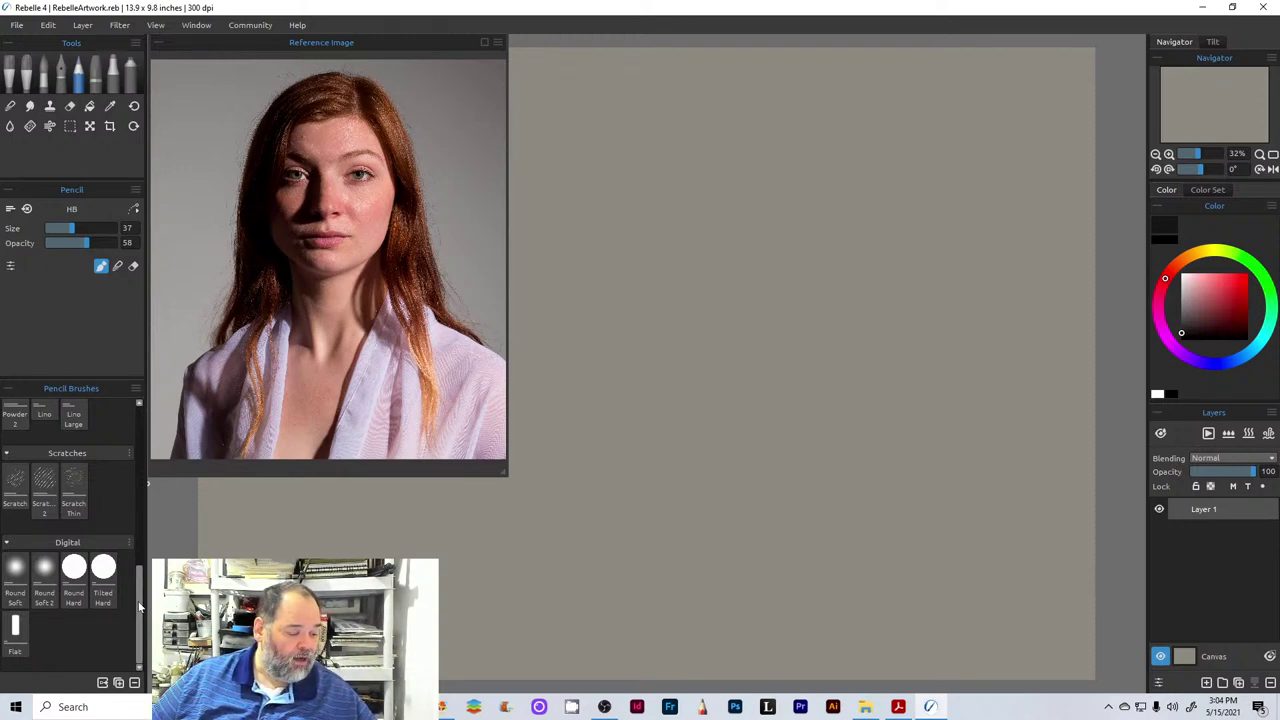
{"action": "scroll", "coordinate": [119, 417], "scroll_direction": "up", "scroll_amount": 10}
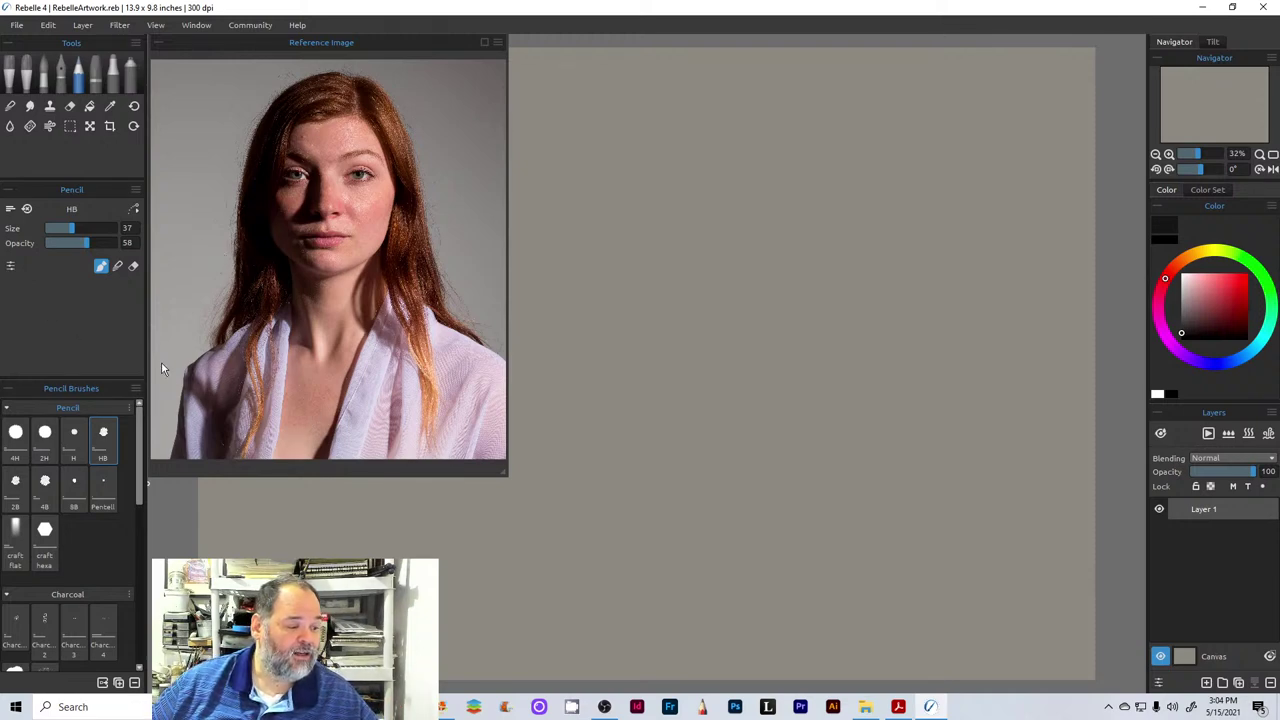
- Choose the watercolor Round brush, change its painting mode, and set its opacity to 54 and water to 79
{"action": "left_click", "coordinate": [46, 68]}
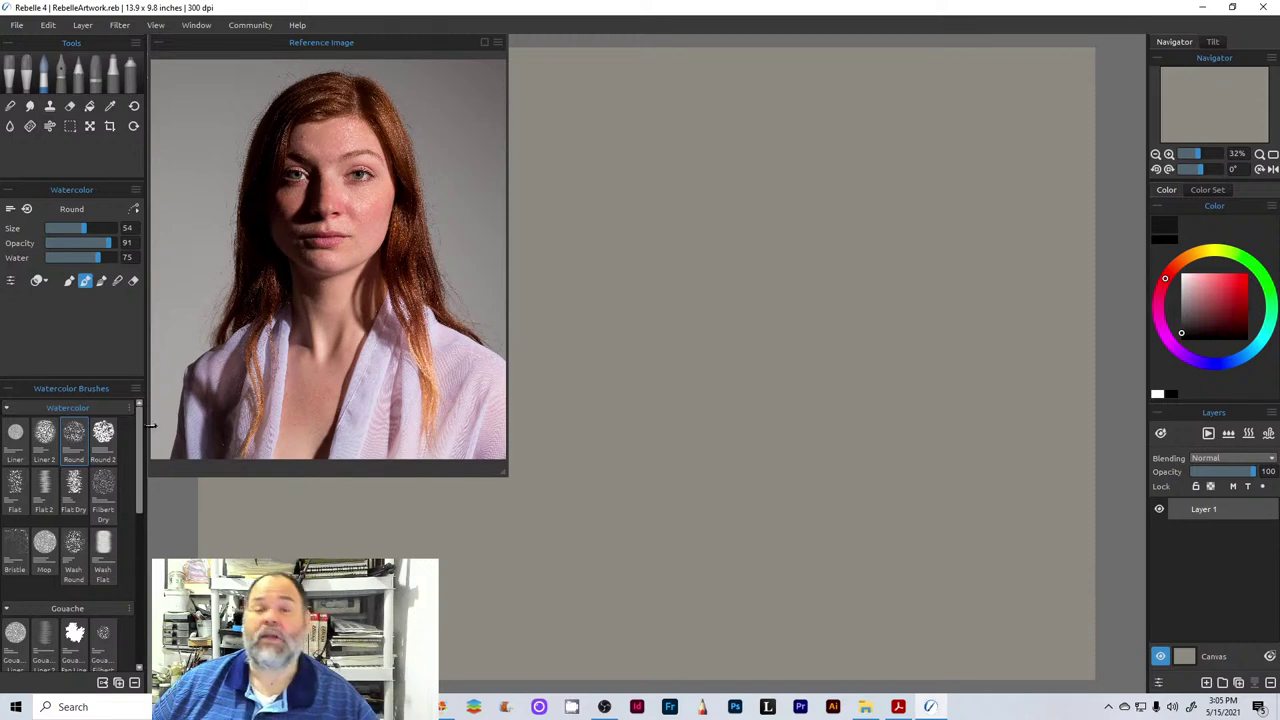
{"action": "left_click", "coordinate": [68, 281]}
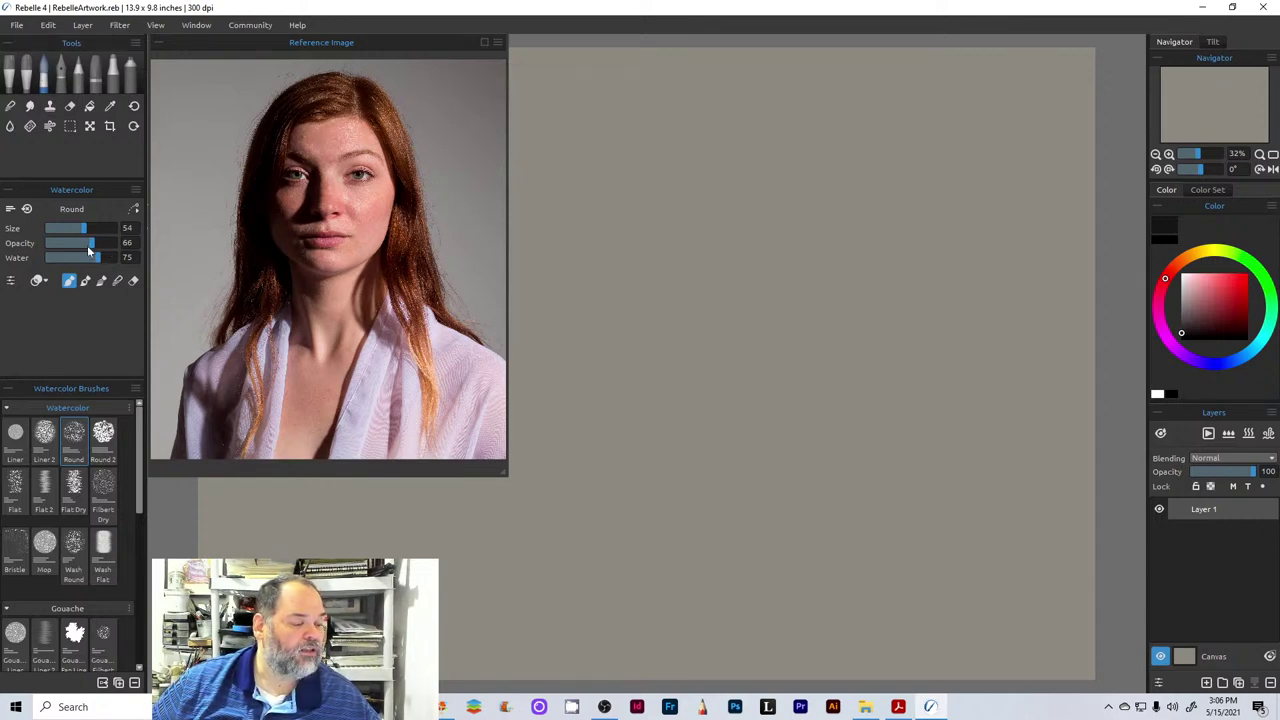
{"action": "mouse_move", "coordinate": [87, 251]}
{"action": "left_mouse_down"}
{"action": "mouse_move", "coordinate": [71, 255]}
{"action": "mouse_move", "coordinate": [101, 258]}
{"action": "left_mouse_up"}
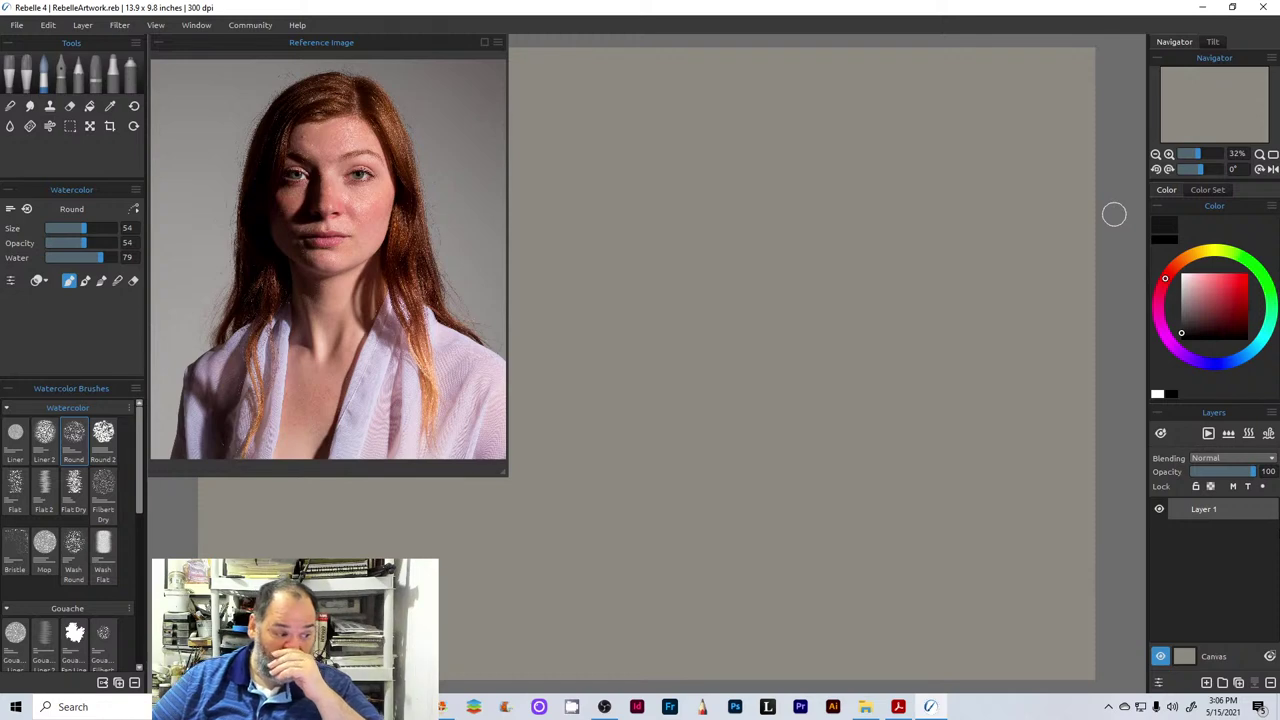
- Paint a wide orange oval on the upper-right part of the canvas with the watercolor Round 2 brush
{"action": "left_click", "coordinate": [1189, 258]}
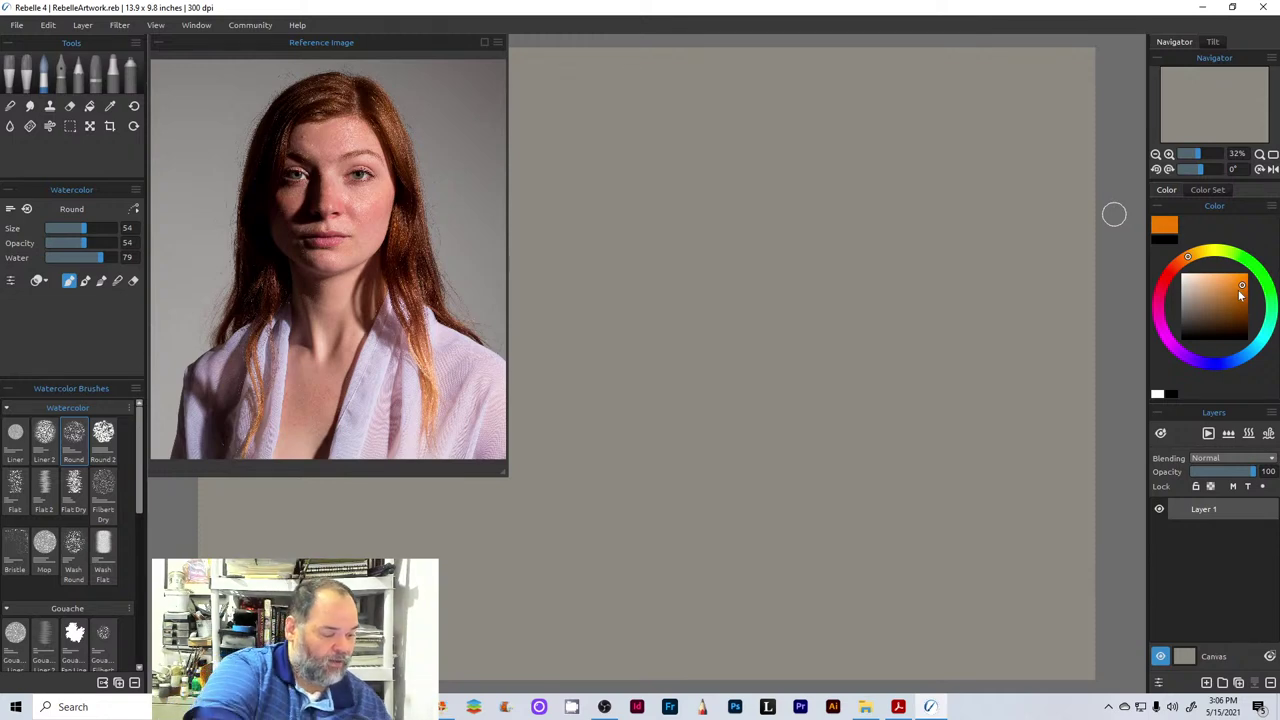
{"action": "mouse_move", "coordinate": [139, 421]}
{"action": "left_mouse_down"}
{"action": "mouse_move", "coordinate": [143, 597]}
{"action": "mouse_move", "coordinate": [133, 413]}
{"action": "left_mouse_up"}
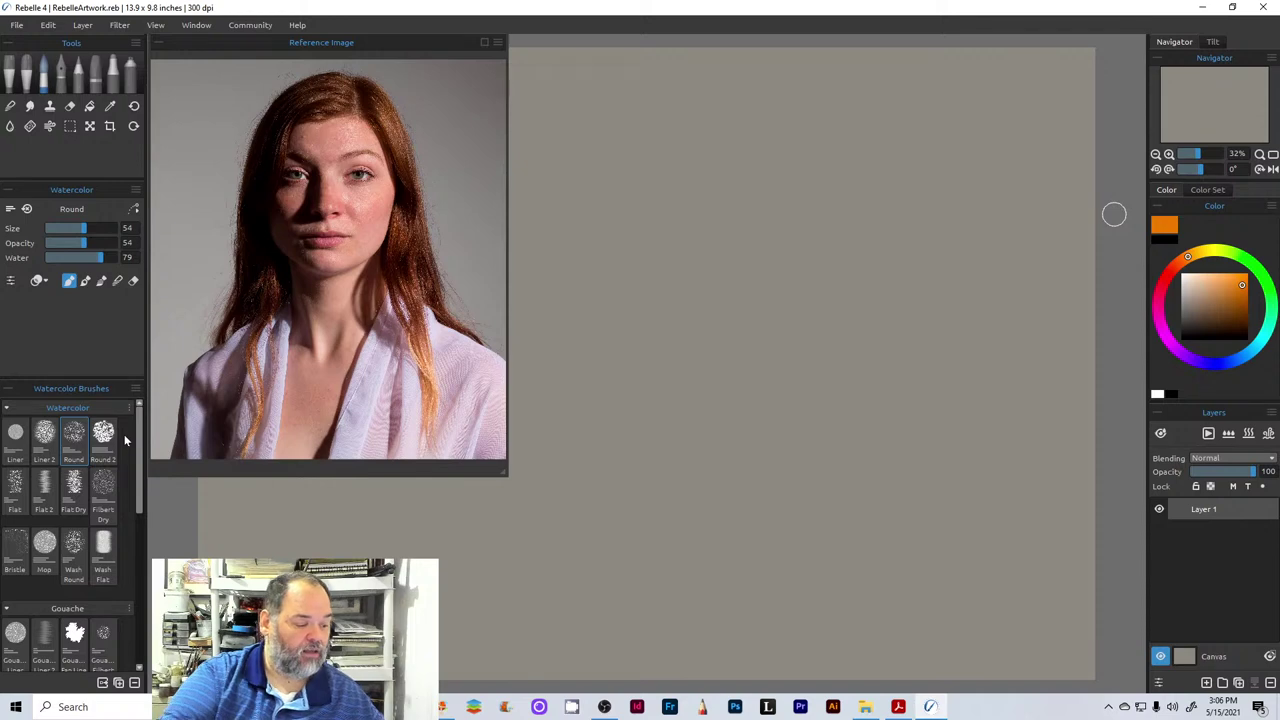
{"action": "left_click", "coordinate": [104, 434]}
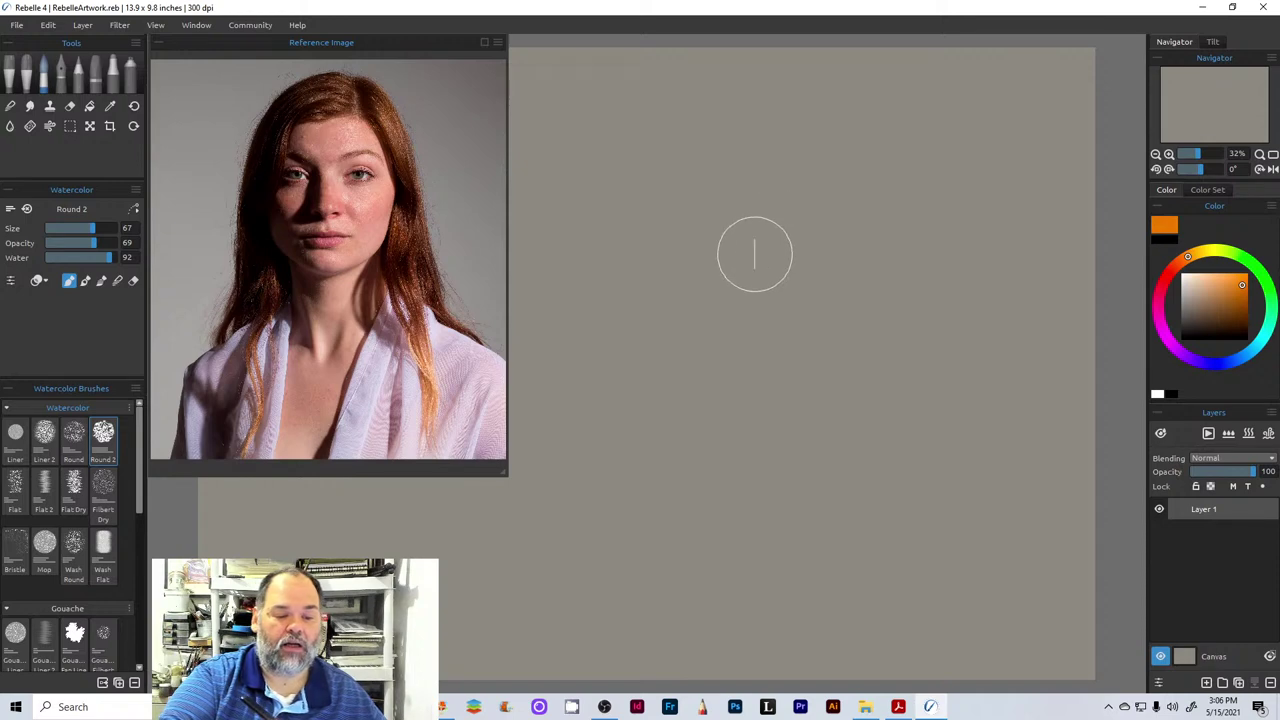
{"action": "mouse_move", "coordinate": [780, 230]}
{"action": "left_mouse_down"}
{"action": "mouse_move", "coordinate": [824, 263]}
{"action": "mouse_move", "coordinate": [869, 211]}
{"action": "mouse_move", "coordinate": [817, 259]}
{"action": "mouse_move", "coordinate": [844, 234]}
{"action": "left_mouse_up"}
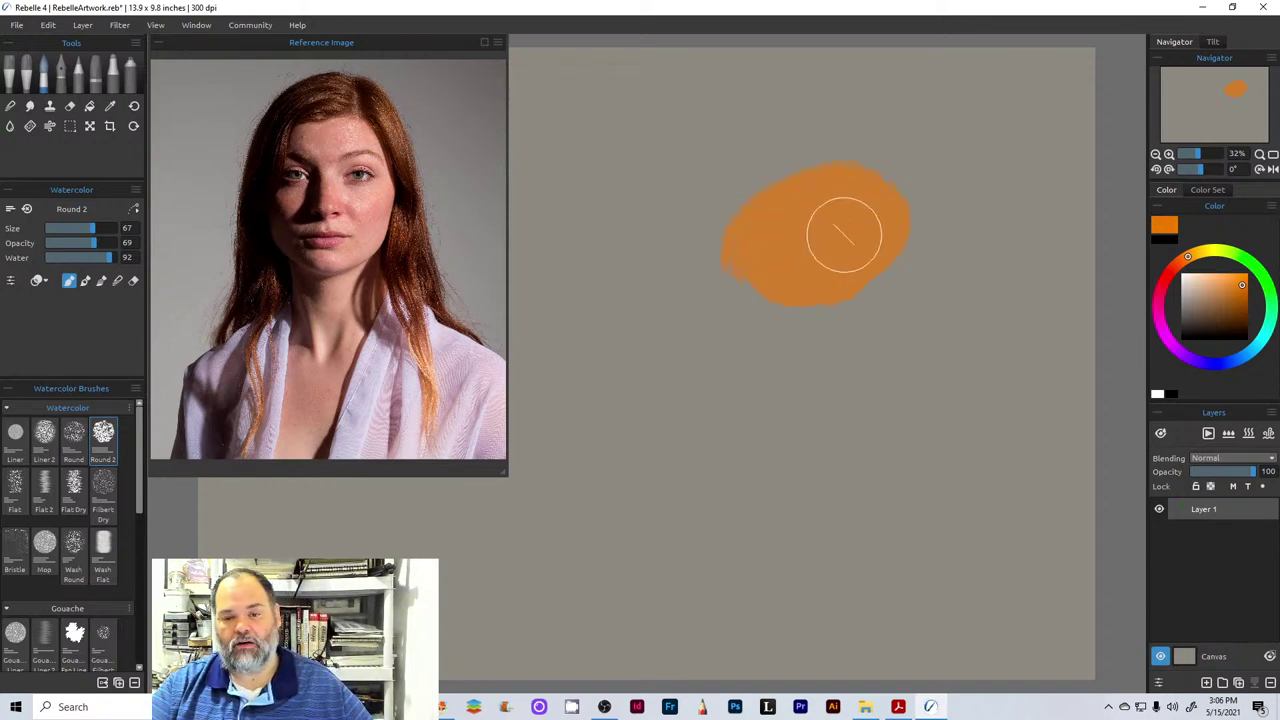
- Show the canvas tilt control, dry the dripping orange paint on Layer 1, and pause the diffusion
{"action": "left_click", "coordinate": [1216, 42]}
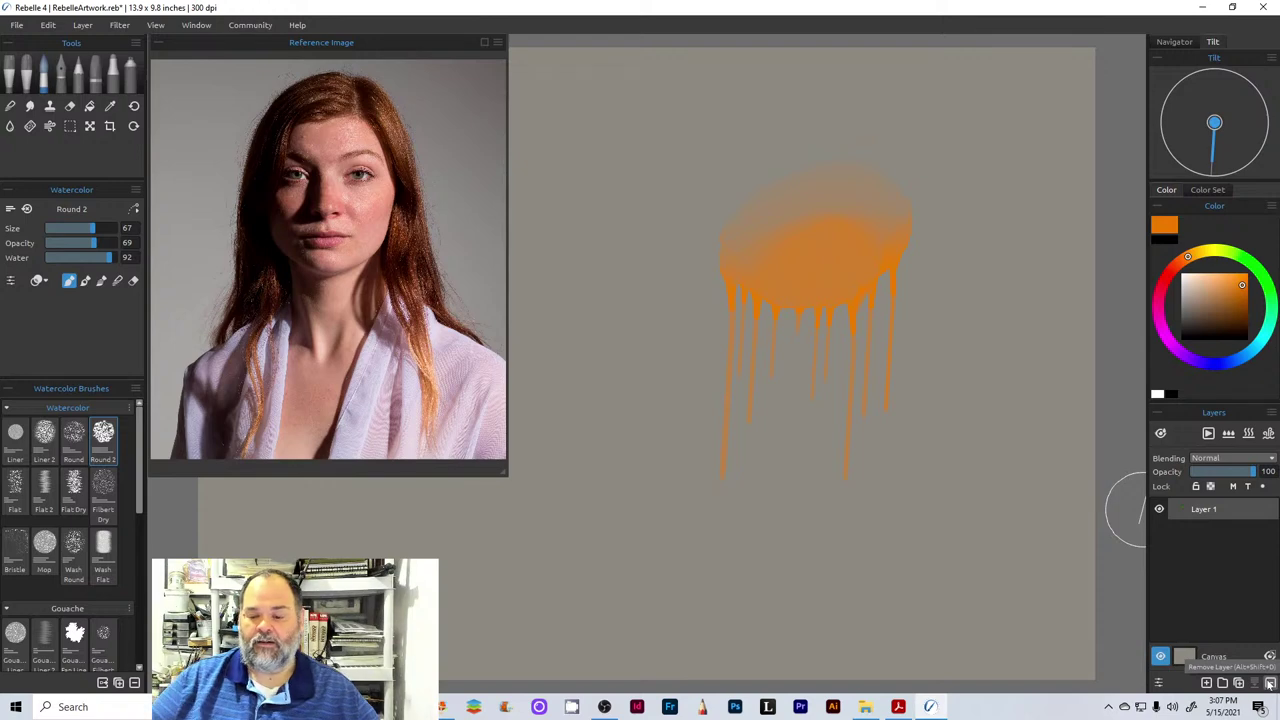
{"action": "left_click", "coordinate": [1248, 436]}
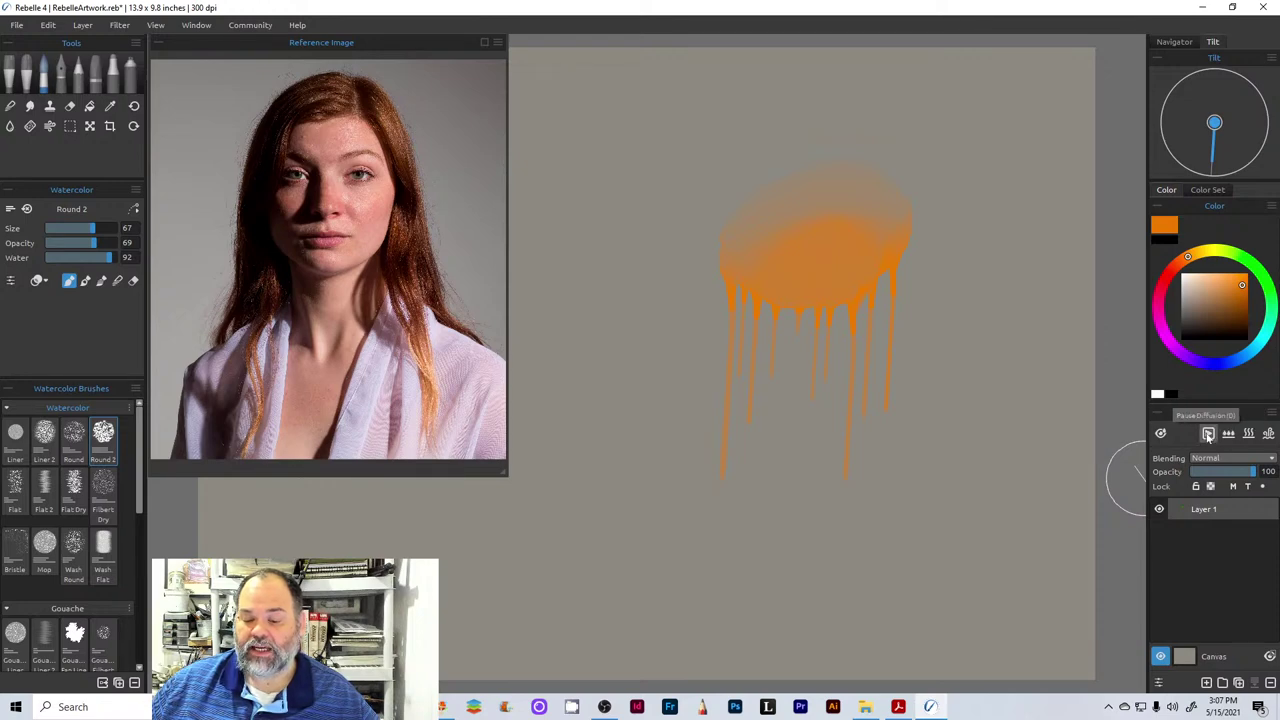
{"action": "left_click", "coordinate": [1208, 434]}
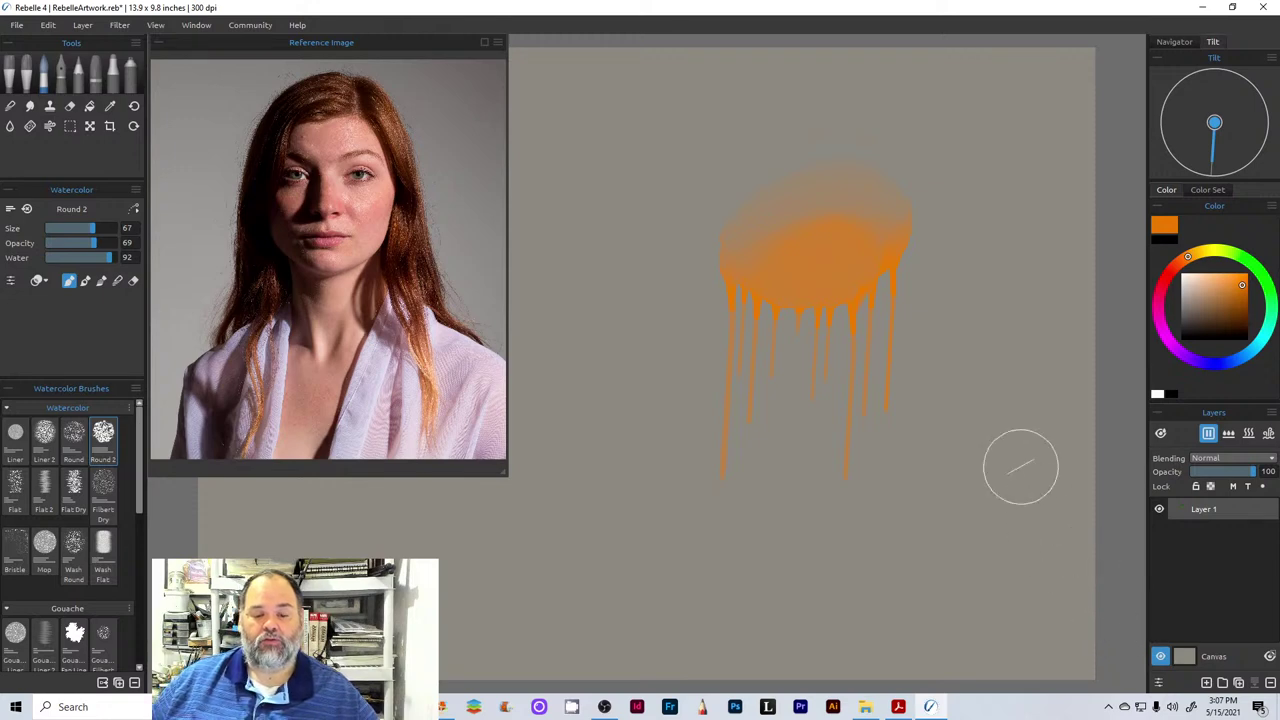
- Paint a bright green patch over the orange oval's upper edge and resume diffusion so the green runs down
{"action": "left_click", "coordinate": [1243, 261]}
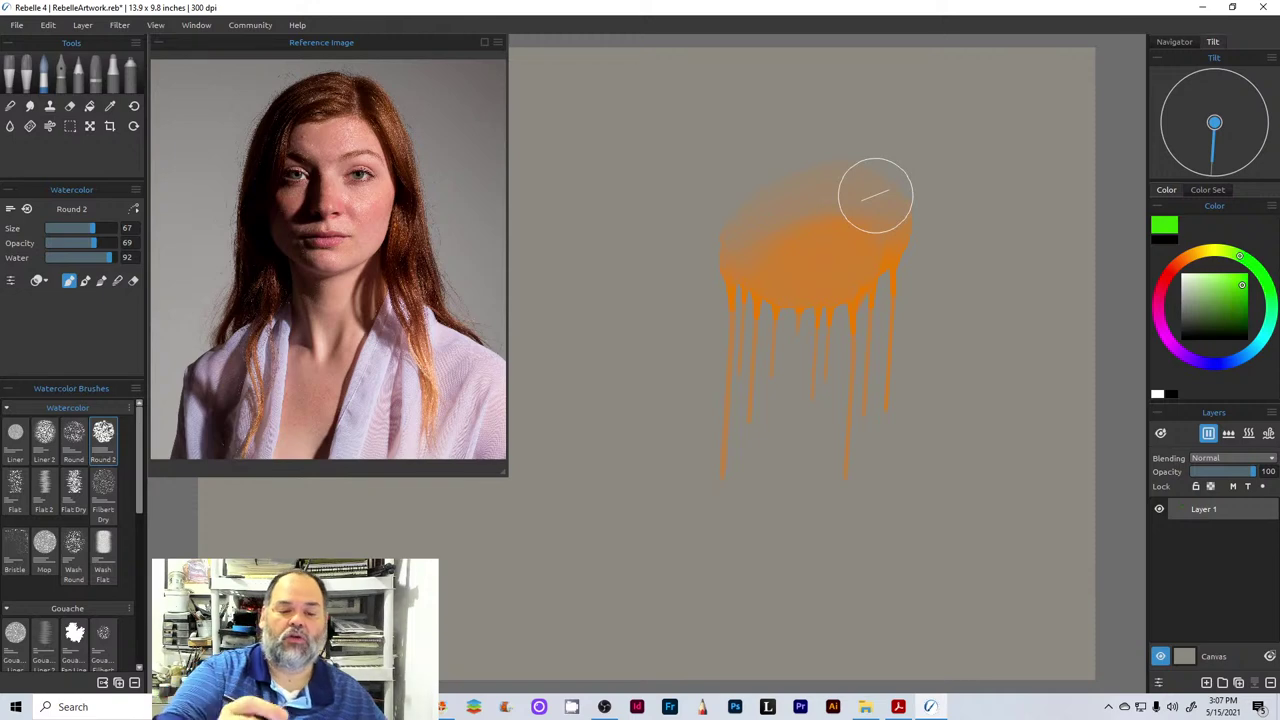
{"action": "mouse_move", "coordinate": [863, 157]}
{"action": "left_mouse_down"}
{"action": "mouse_move", "coordinate": [822, 171]}
{"action": "mouse_move", "coordinate": [863, 143]}
{"action": "left_mouse_up"}
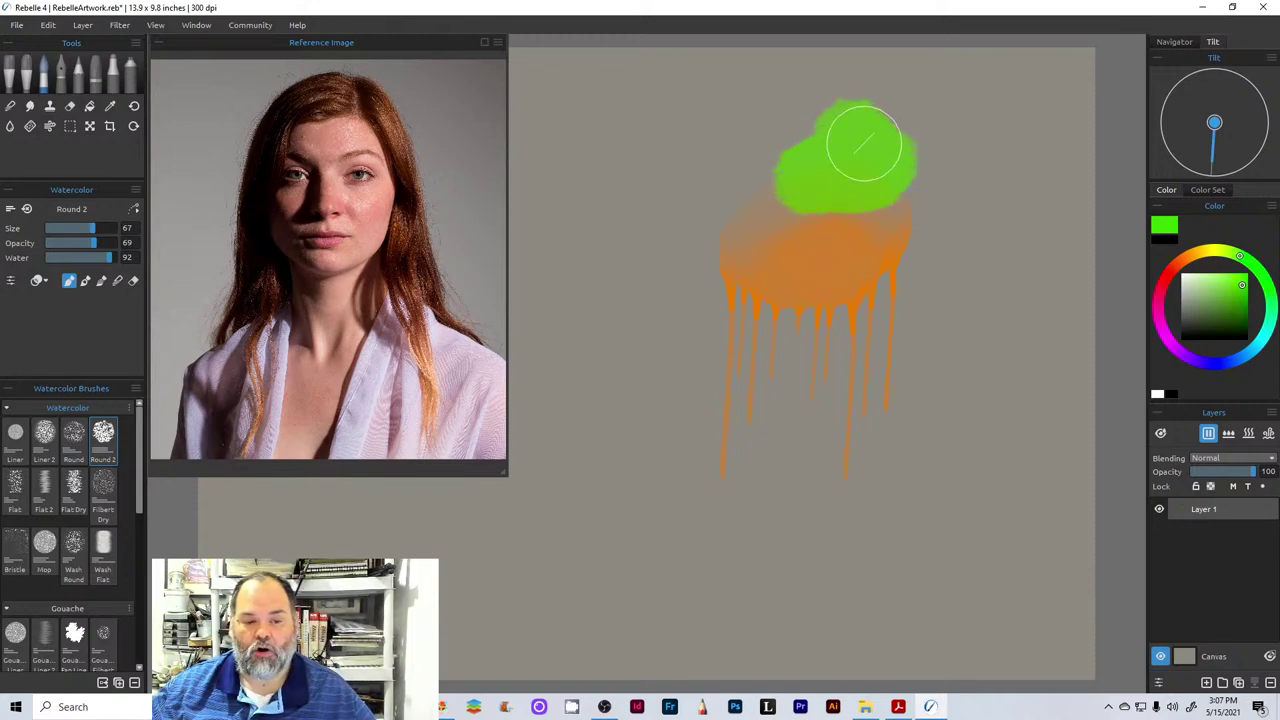
{"action": "left_click", "coordinate": [1209, 436]}
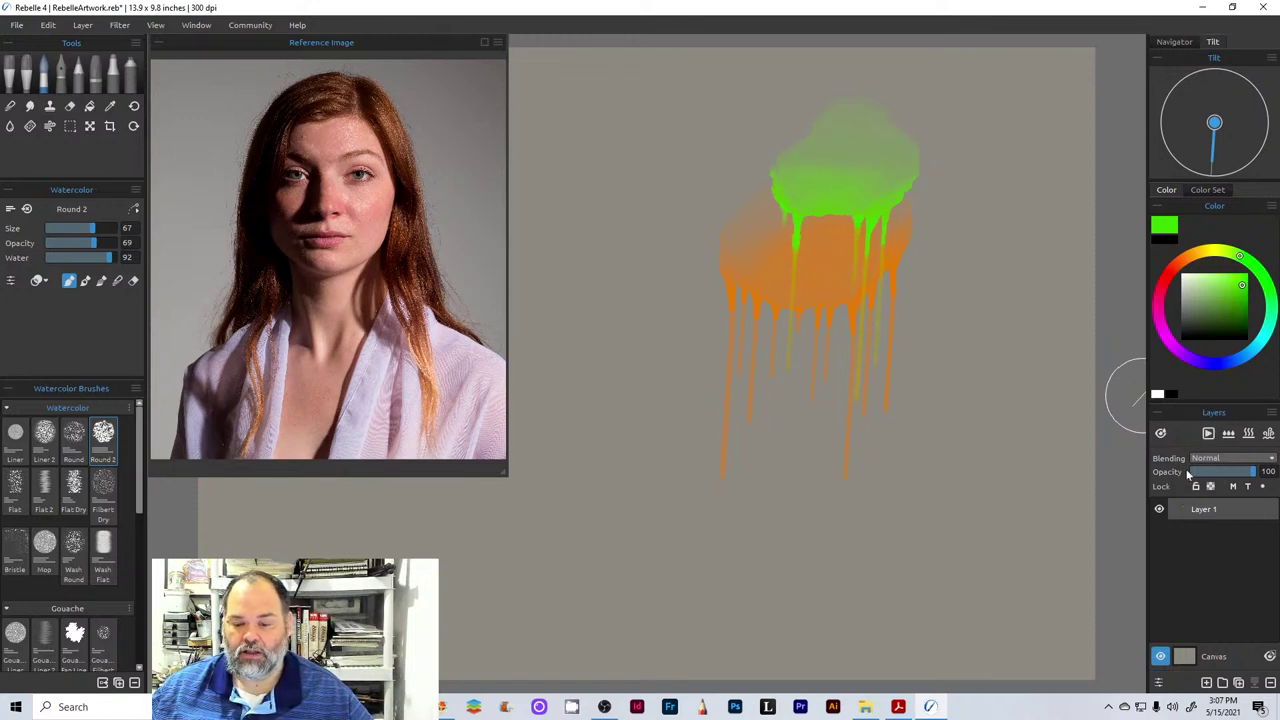
- Pause the diffusion and smear the orange drips and lower green edge with the Round 2 brush in blend mode, at size 28 and opacity down to 24
{"action": "left_click", "coordinate": [1208, 434]}
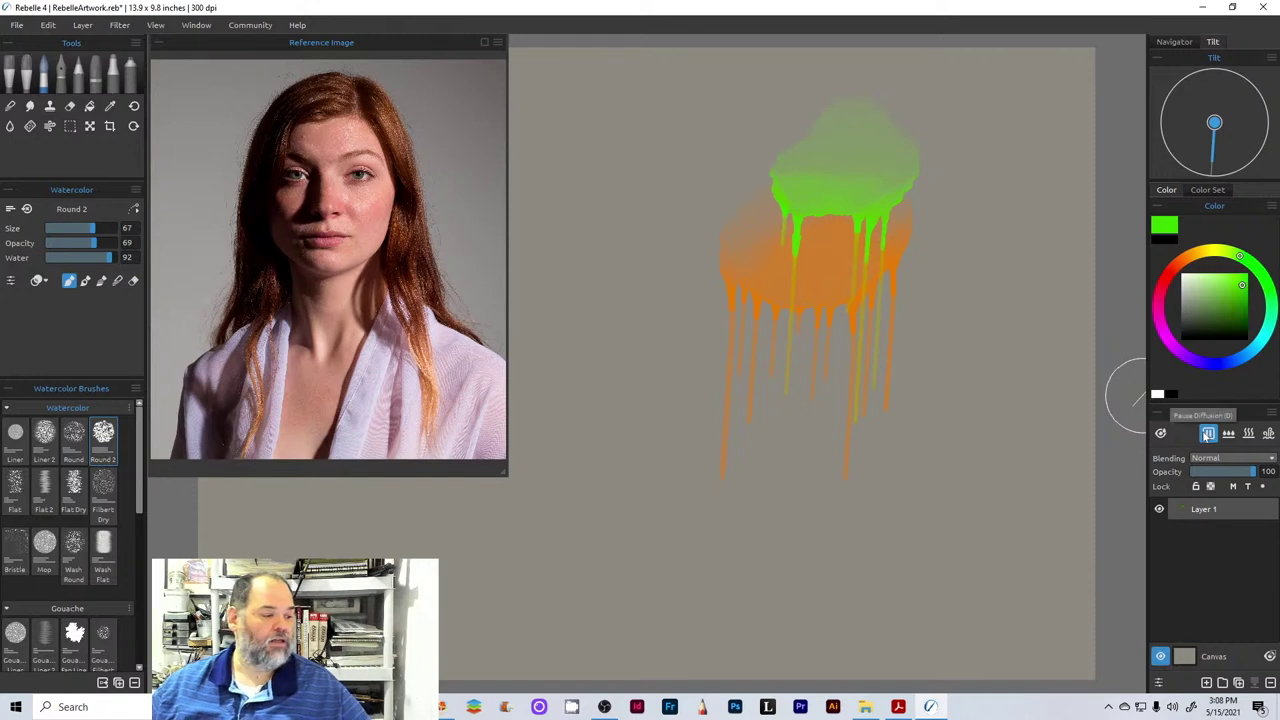
{"action": "left_click", "coordinate": [117, 280]}
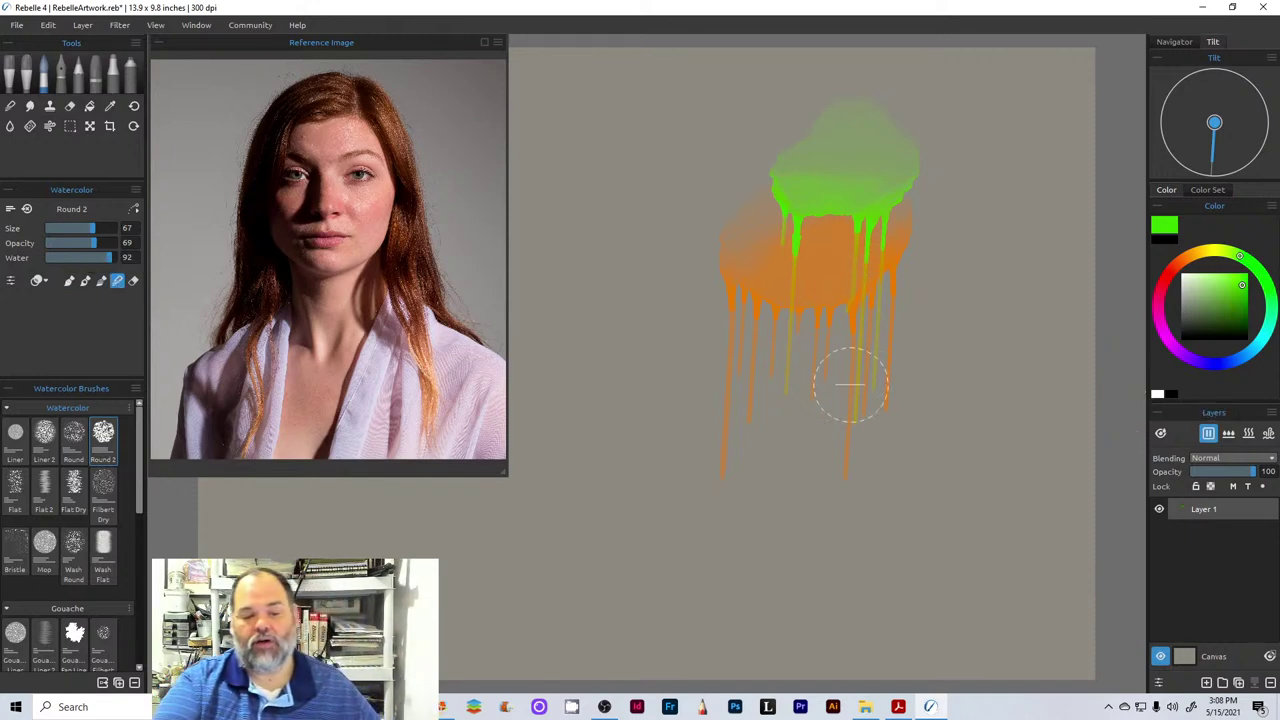
{"action": "left_click_drag", "start_coordinate": [72, 226], "coordinate": [65, 227]}
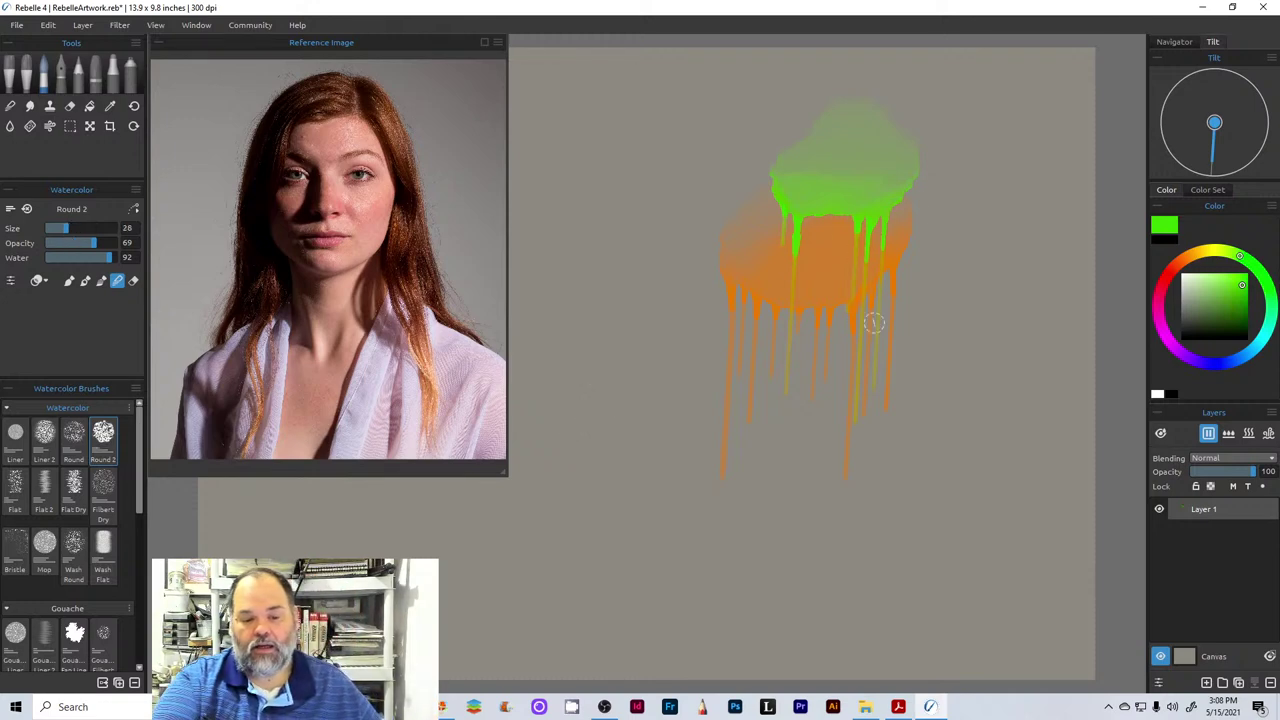
{"action": "mouse_move", "coordinate": [791, 277]}
{"action": "left_mouse_down"}
{"action": "mouse_move", "coordinate": [729, 300]}
{"action": "mouse_move", "coordinate": [731, 320]}
{"action": "mouse_move", "coordinate": [749, 297]}
{"action": "mouse_move", "coordinate": [761, 331]}
{"action": "left_mouse_up"}
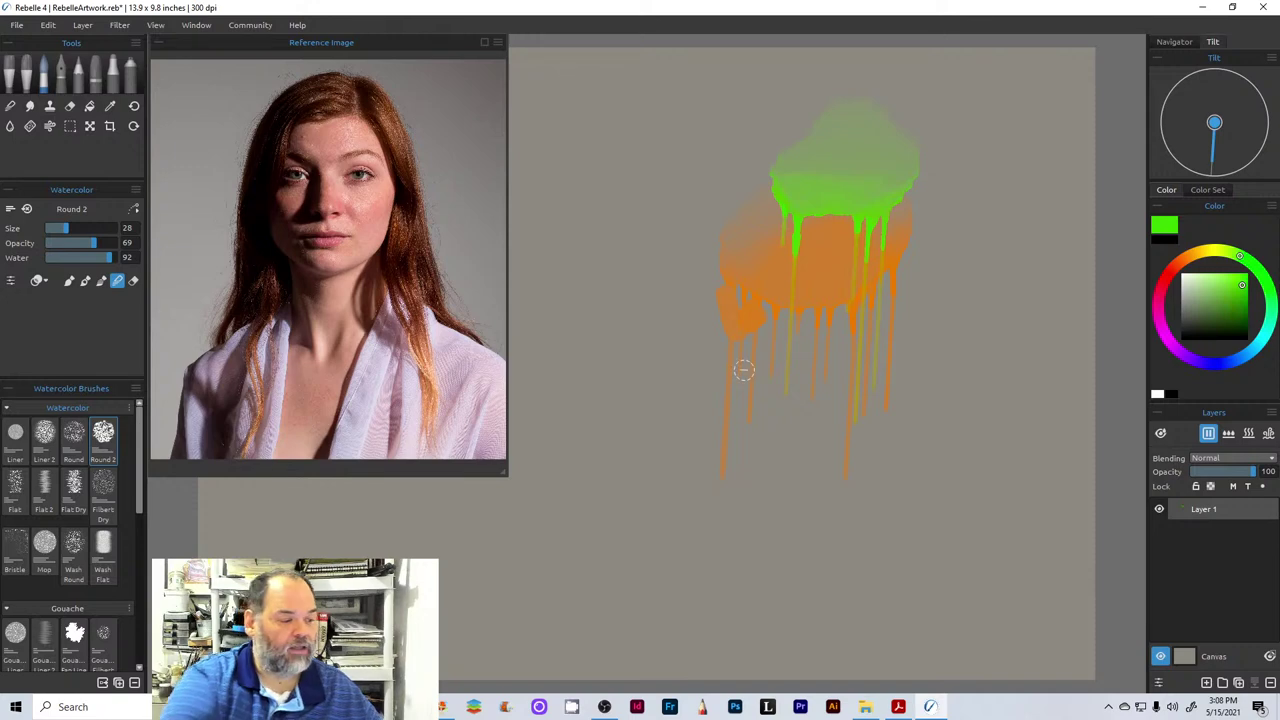
{"action": "left_click_drag", "start_coordinate": [88, 243], "coordinate": [62, 246]}
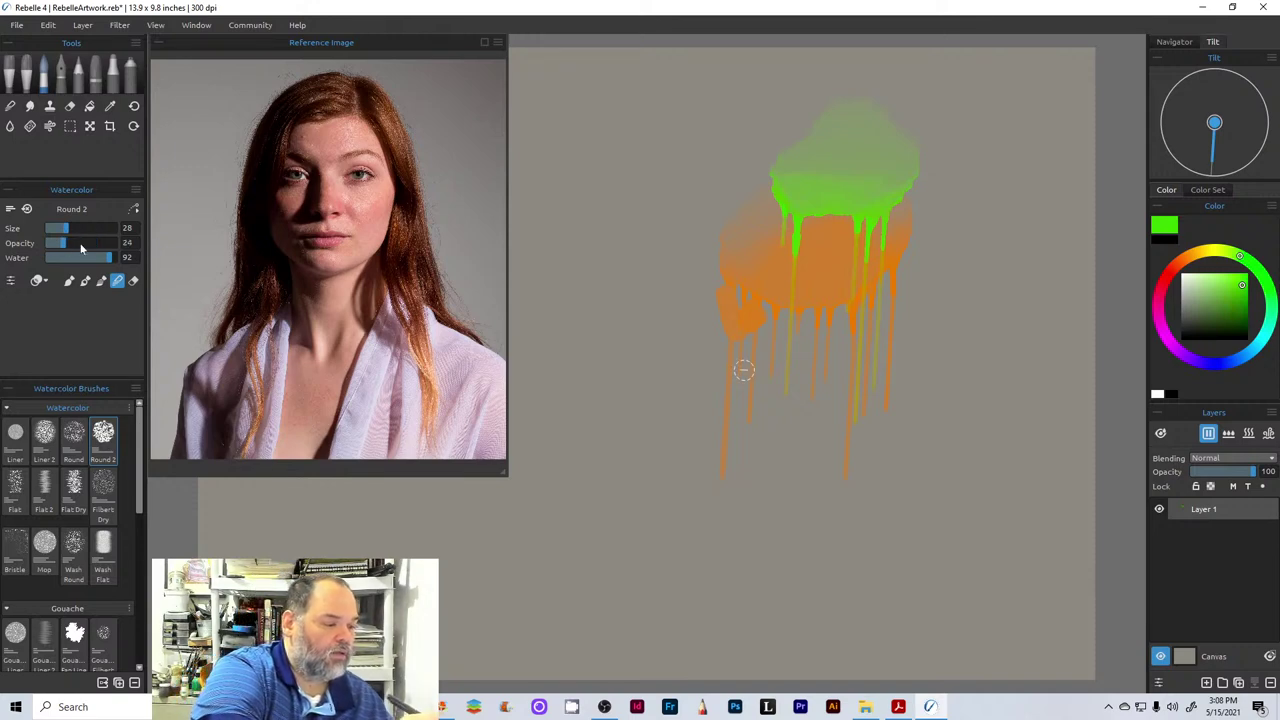
{"action": "left_click_drag", "start_coordinate": [748, 349], "coordinate": [765, 345]}
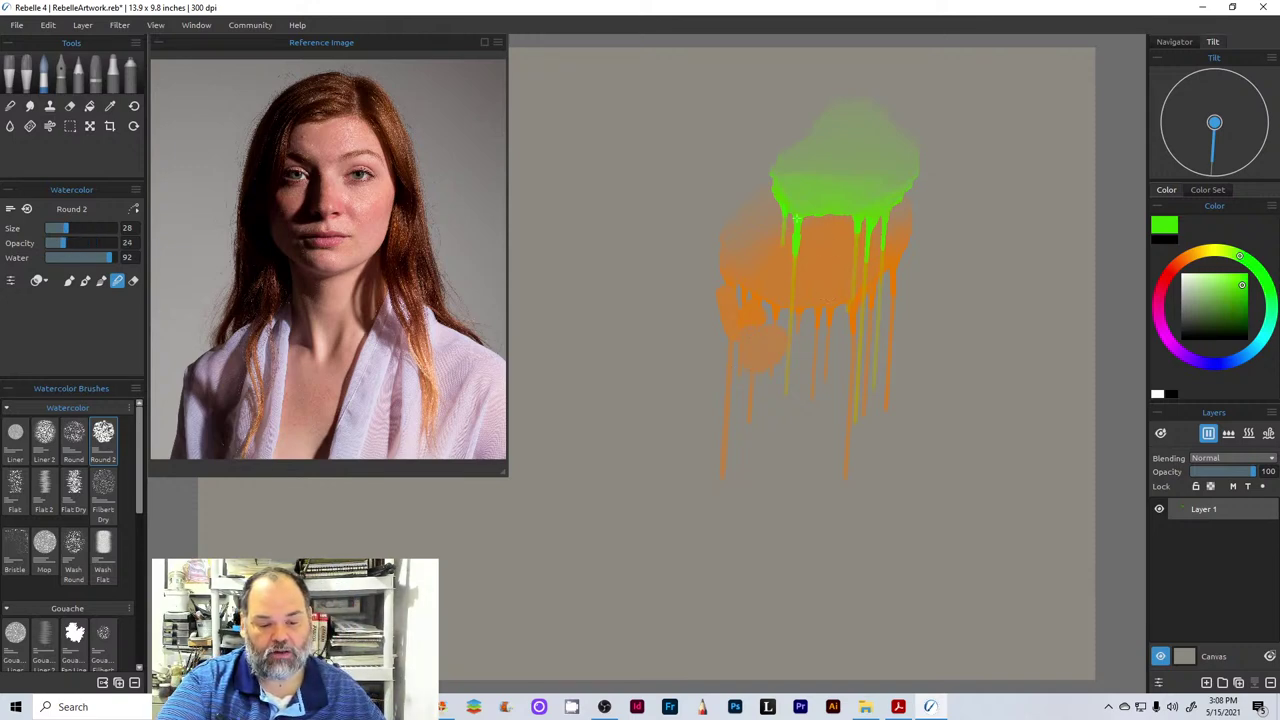
{"action": "left_click_drag", "start_coordinate": [797, 218], "coordinate": [836, 255]}
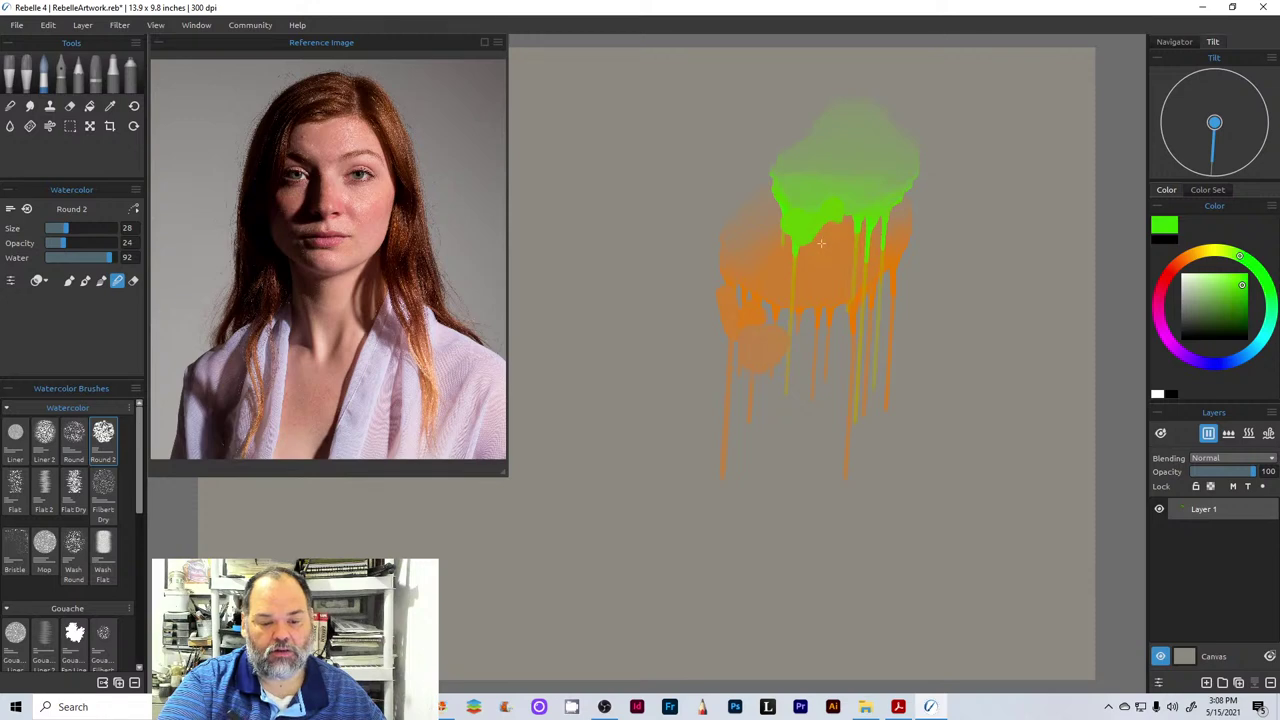
- Switch the Round 2 brush to another painting mode and set its opacity to 44
{"action": "left_click", "coordinate": [101, 280]}
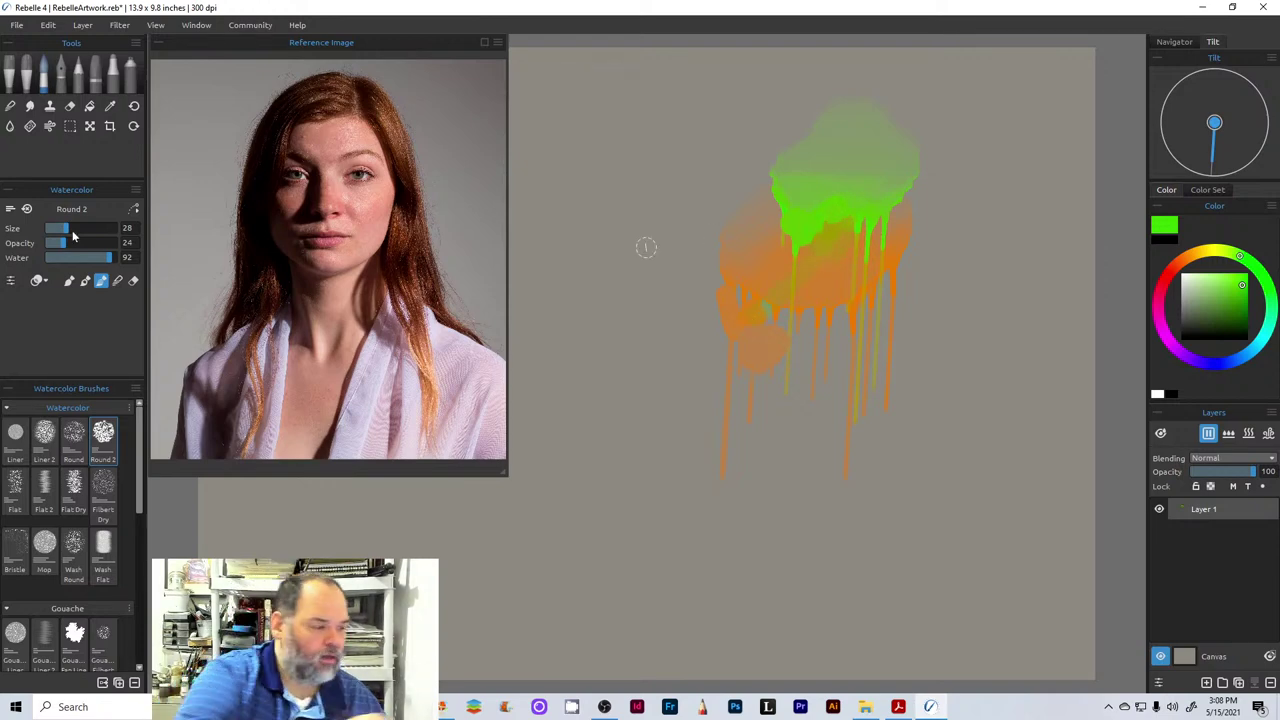
{"action": "left_click", "coordinate": [78, 243]}
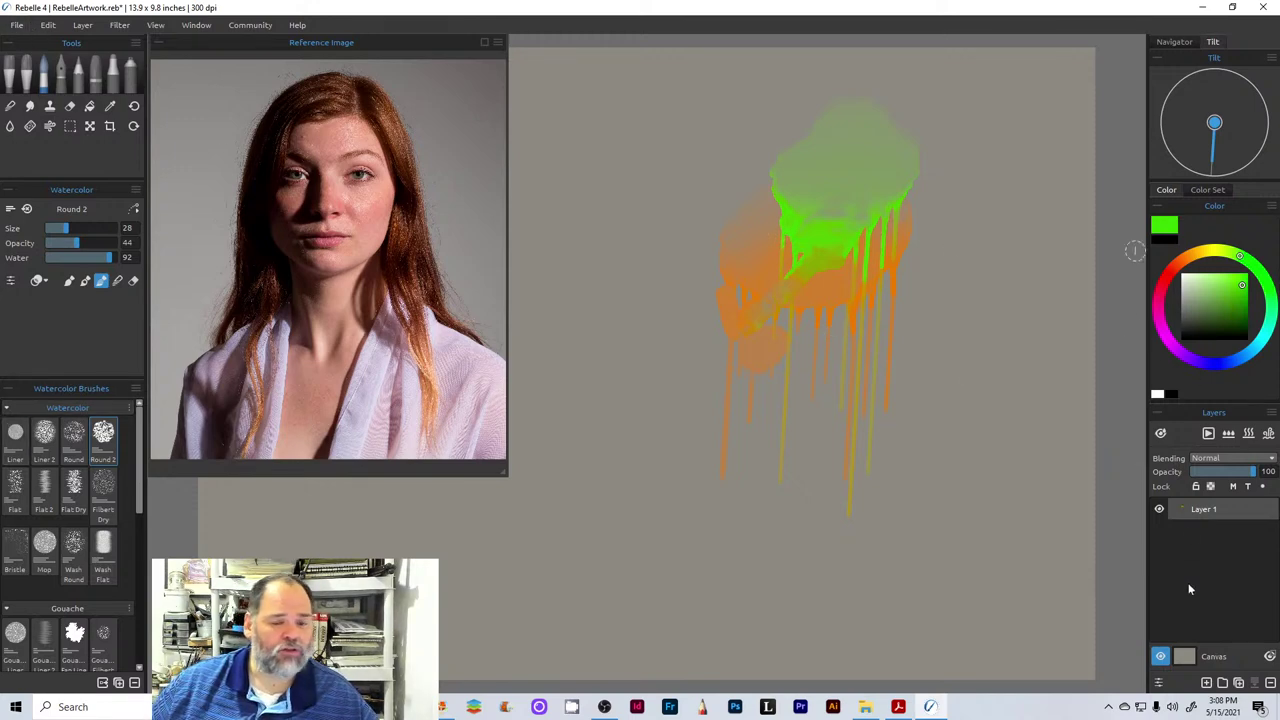
- Clear all the orange and green test paint from Layer 1
{"action": "left_click", "coordinate": [82, 25]}
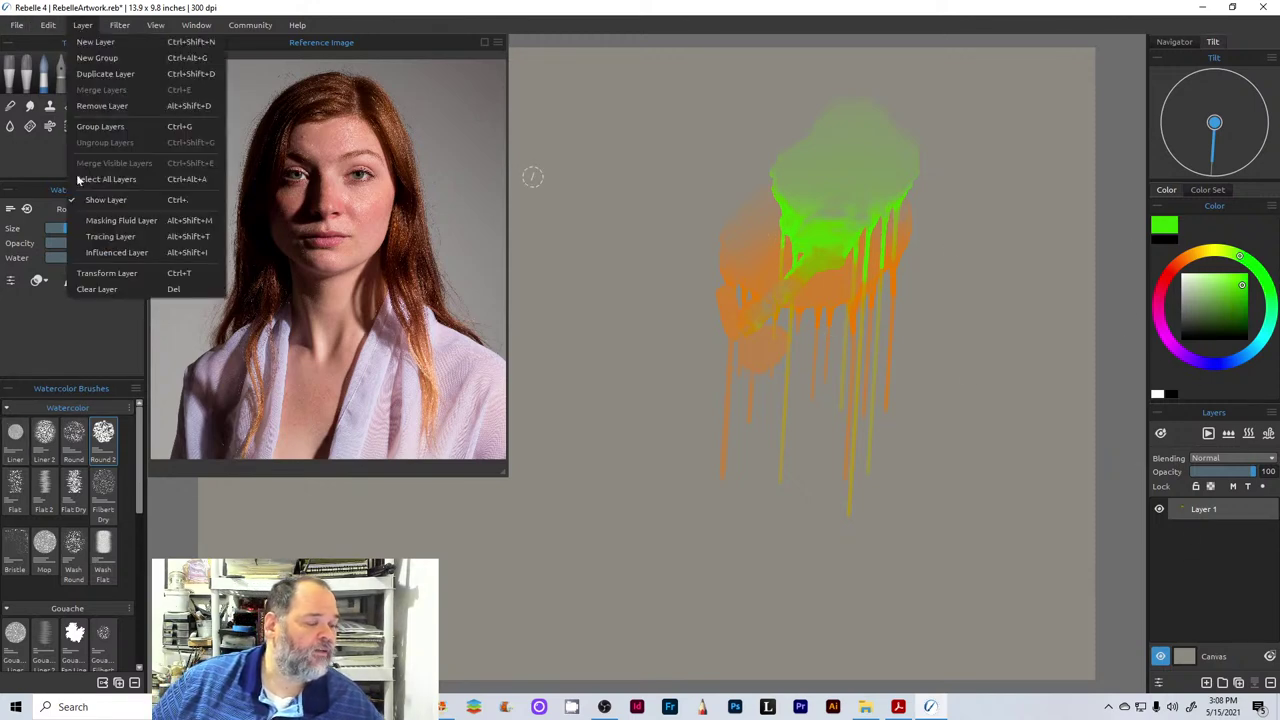
{"action": "key", "text": "Escape"}
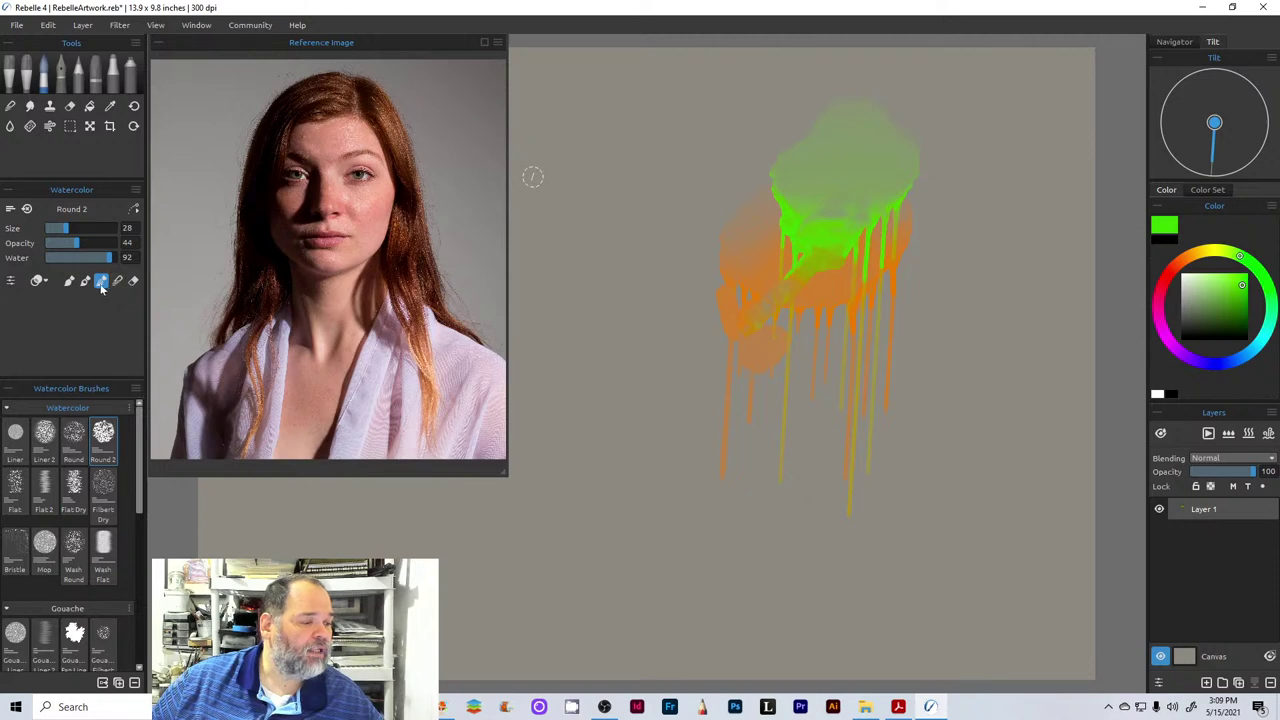
{"action": "key", "text": "Delete"}
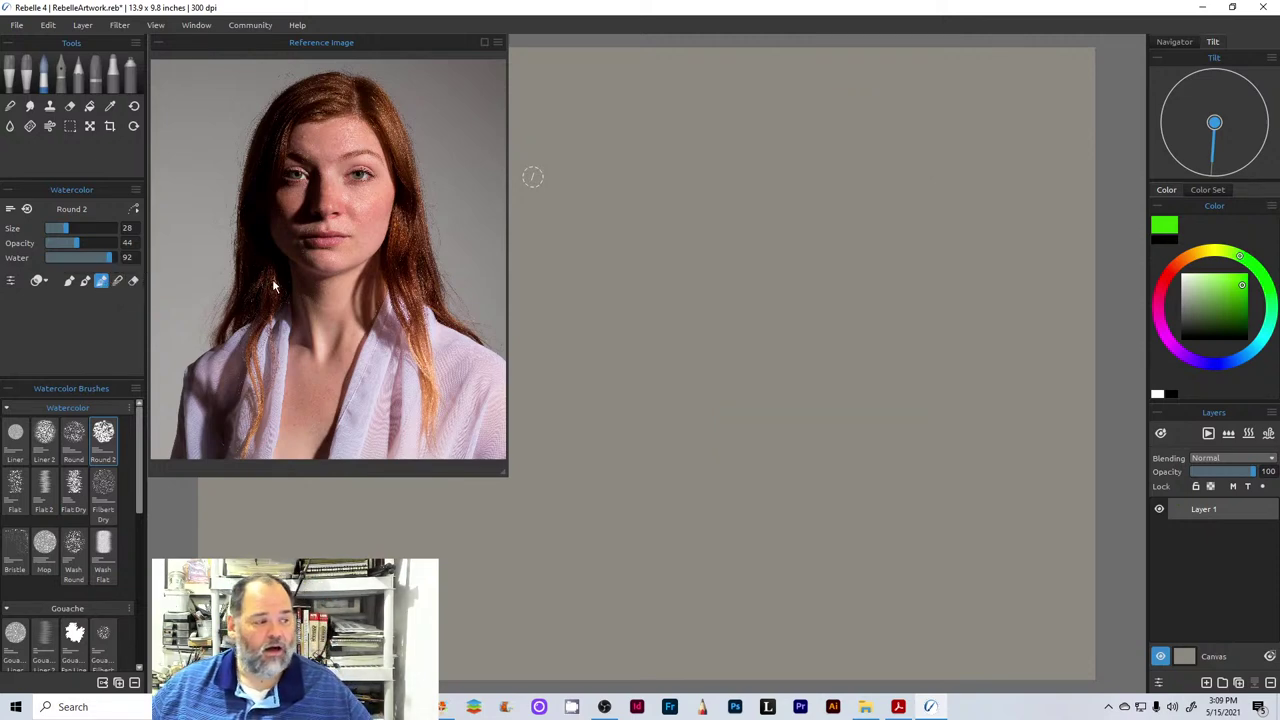
- Switch to the oil Thick Wet brush and set the paint color to a dark brown
{"action": "left_click", "coordinate": [27, 72]}
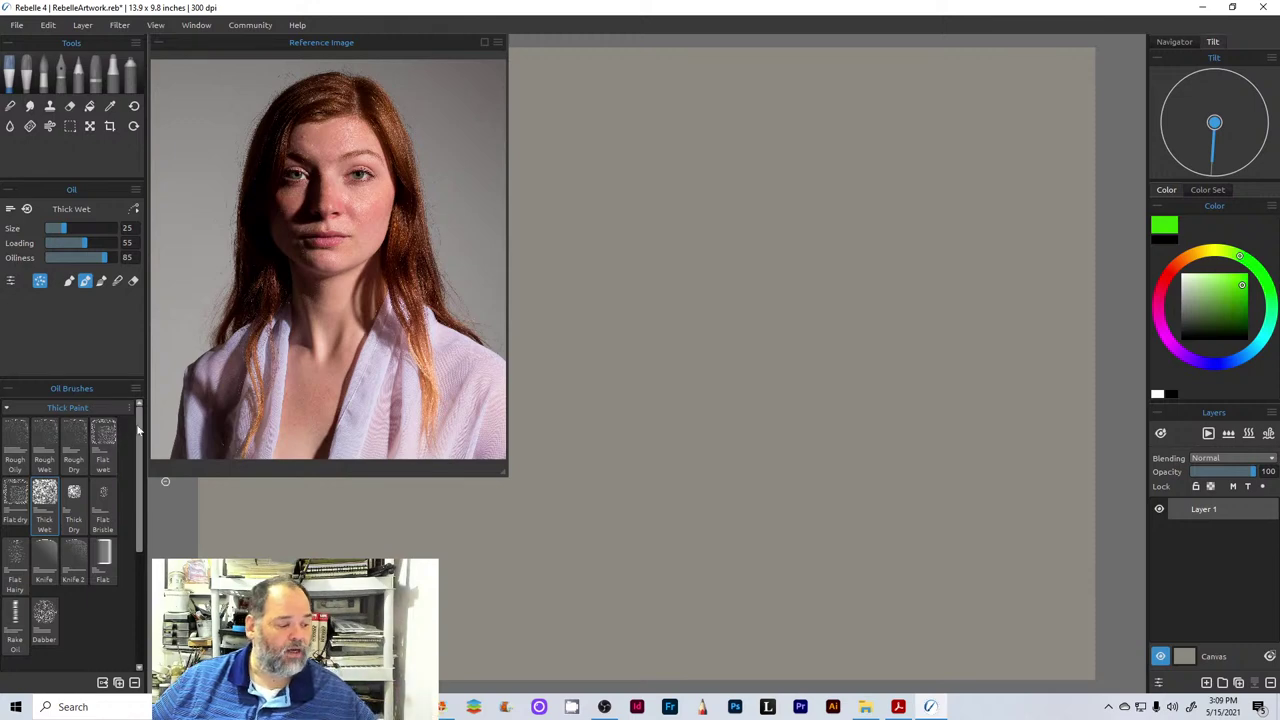
{"action": "scroll", "coordinate": [137, 447], "scroll_direction": "down", "scroll_amount": 1}
{"action": "scroll", "coordinate": [137, 447], "scroll_direction": "up", "scroll_amount": 1}
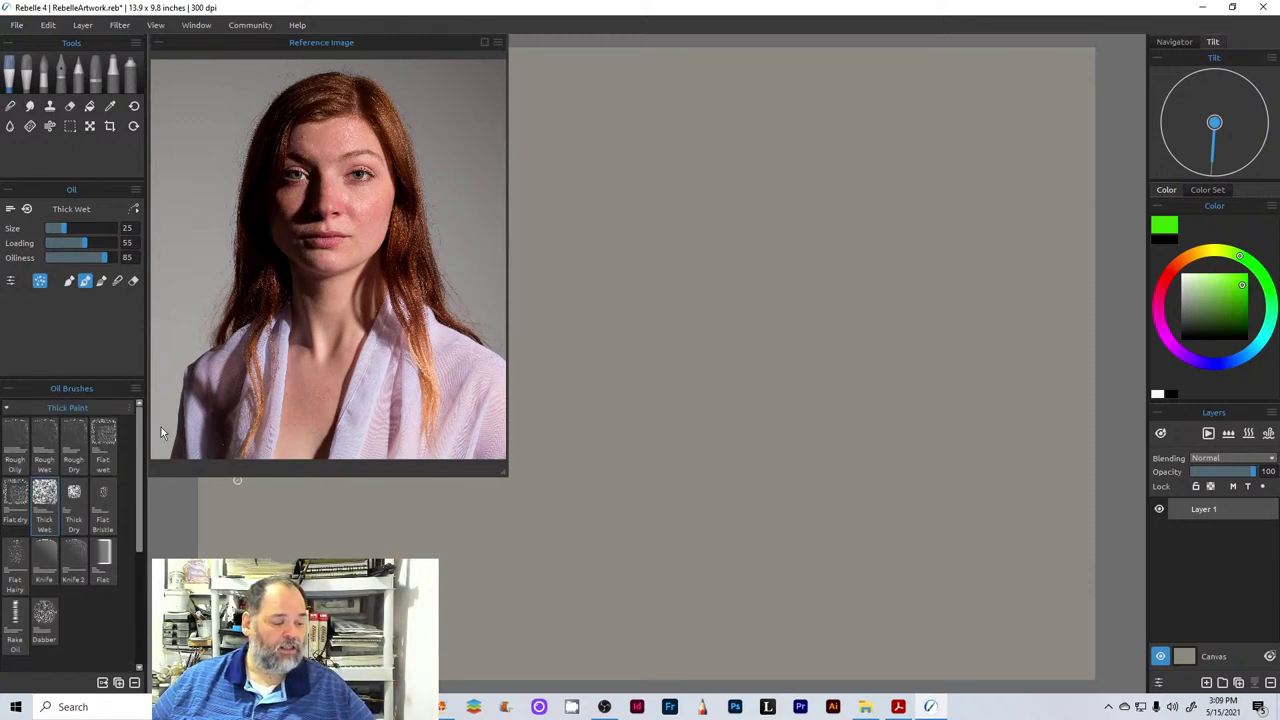
{"action": "scroll", "coordinate": [137, 416], "scroll_direction": "down", "scroll_amount": 1}
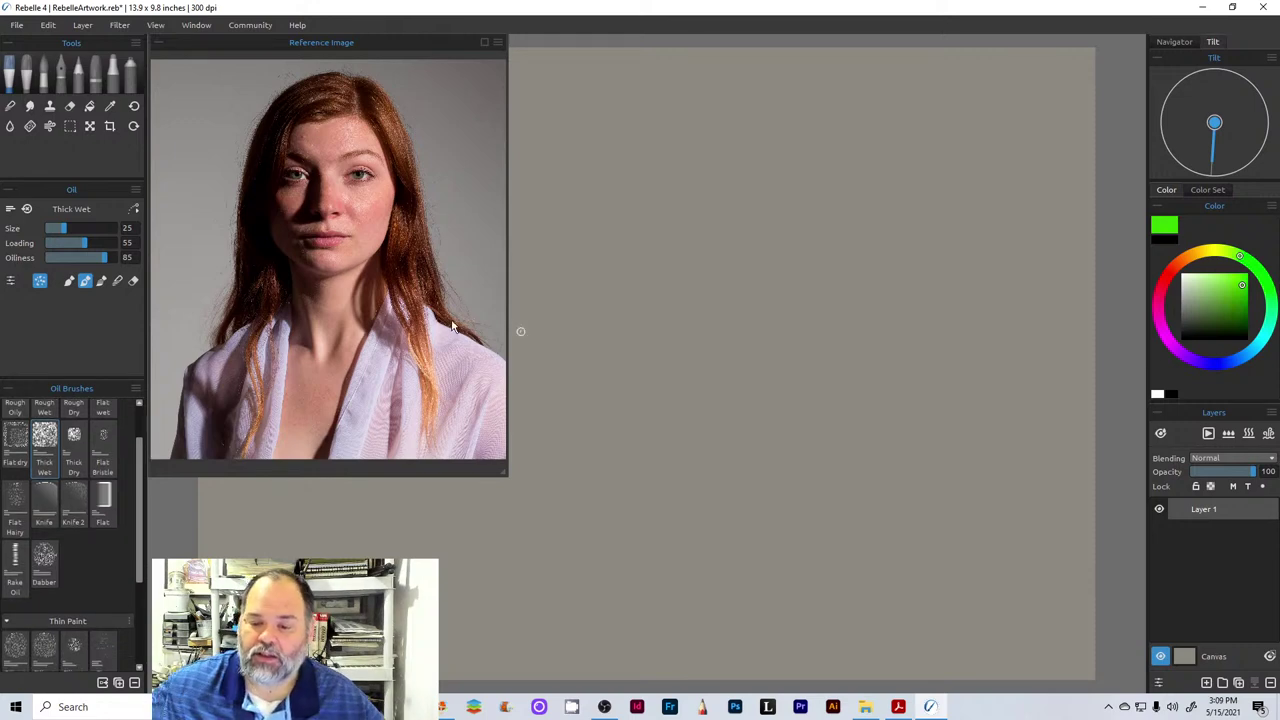
{"action": "left_click", "coordinate": [1182, 262]}
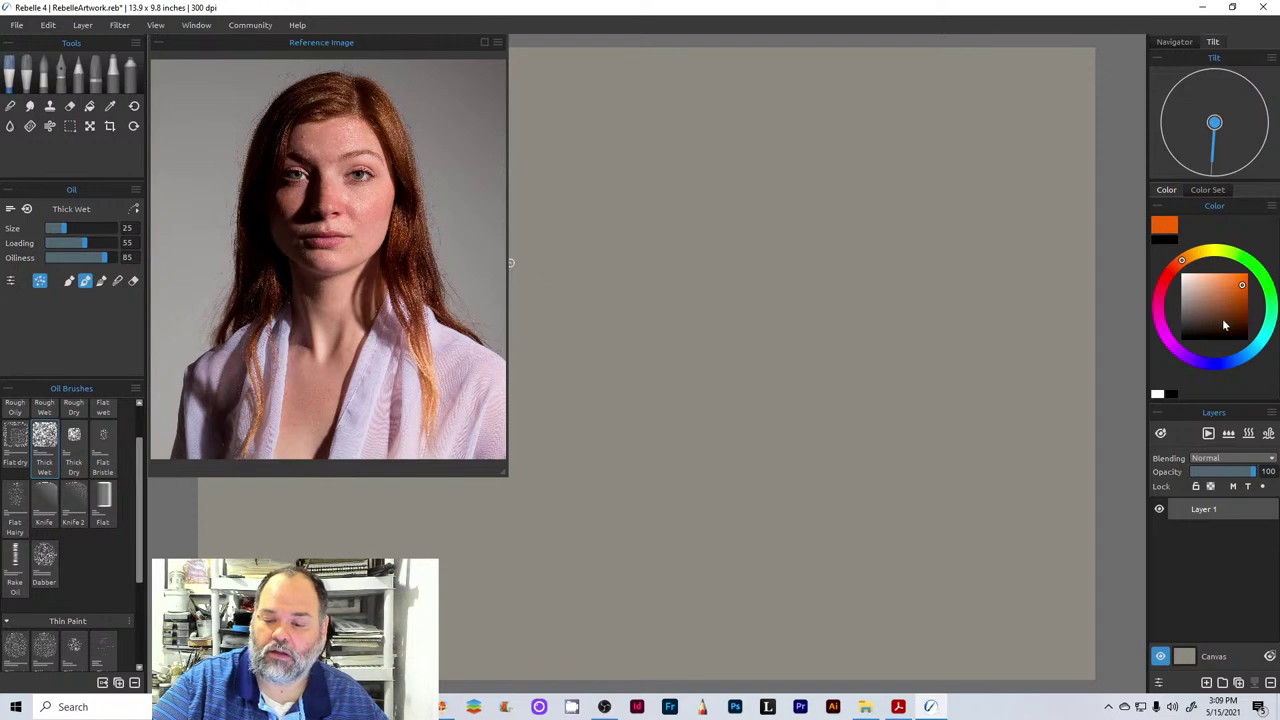
{"action": "left_click", "coordinate": [1219, 322]}
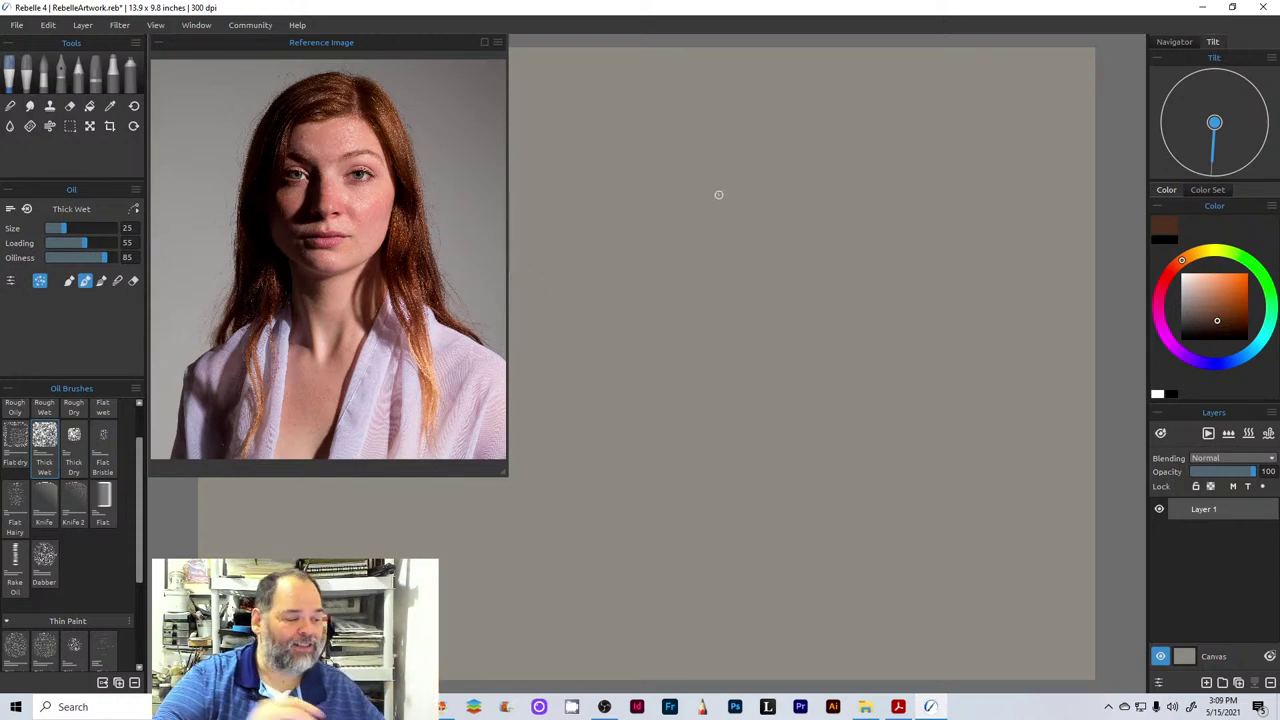
- Set the Thick Wet oil brush to size 62 and loading 67
{"action": "left_click", "coordinate": [73, 229]}
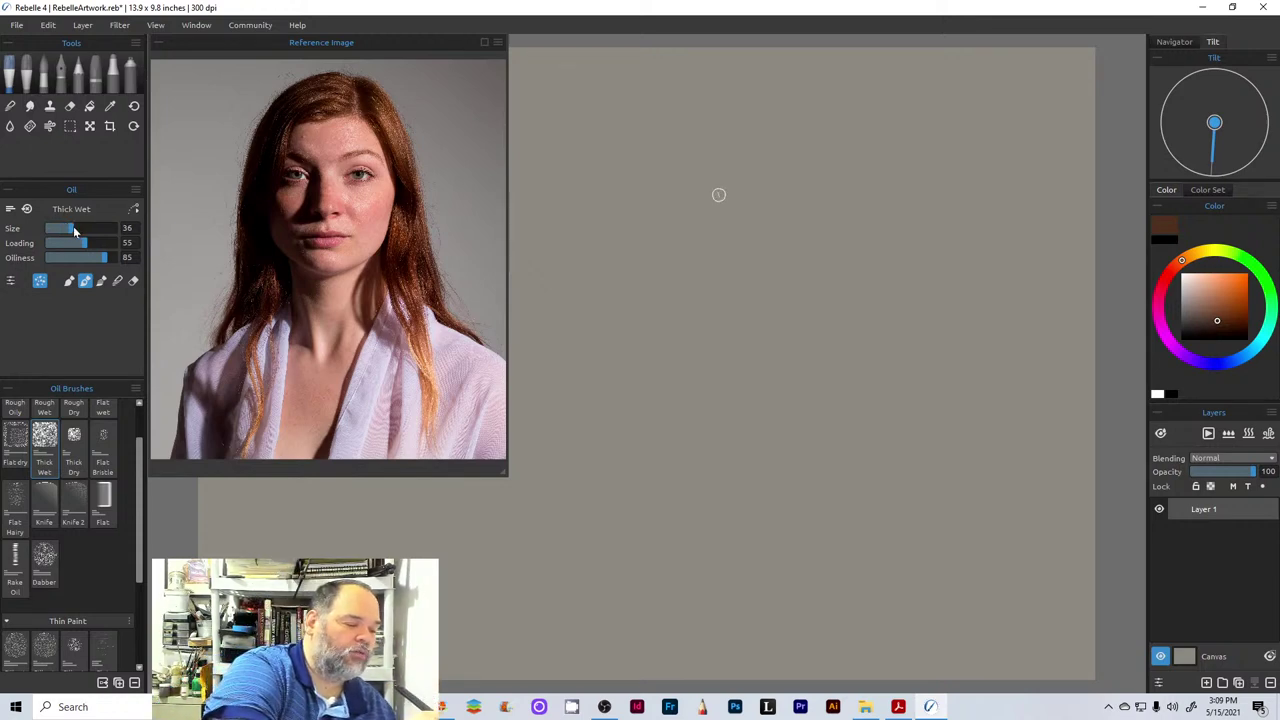
{"action": "left_click_drag", "start_coordinate": [73, 229], "coordinate": [77, 229]}
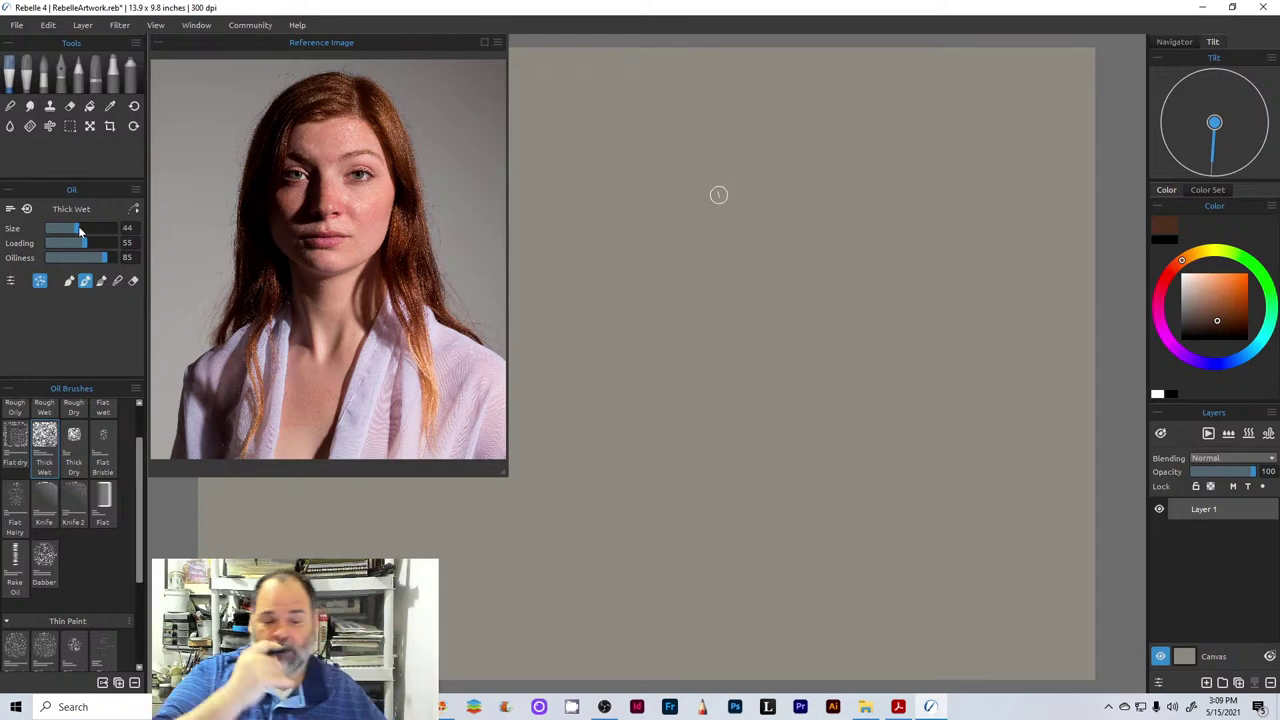
{"action": "scroll", "coordinate": [142, 479], "scroll_direction": "down", "scroll_amount": 3}
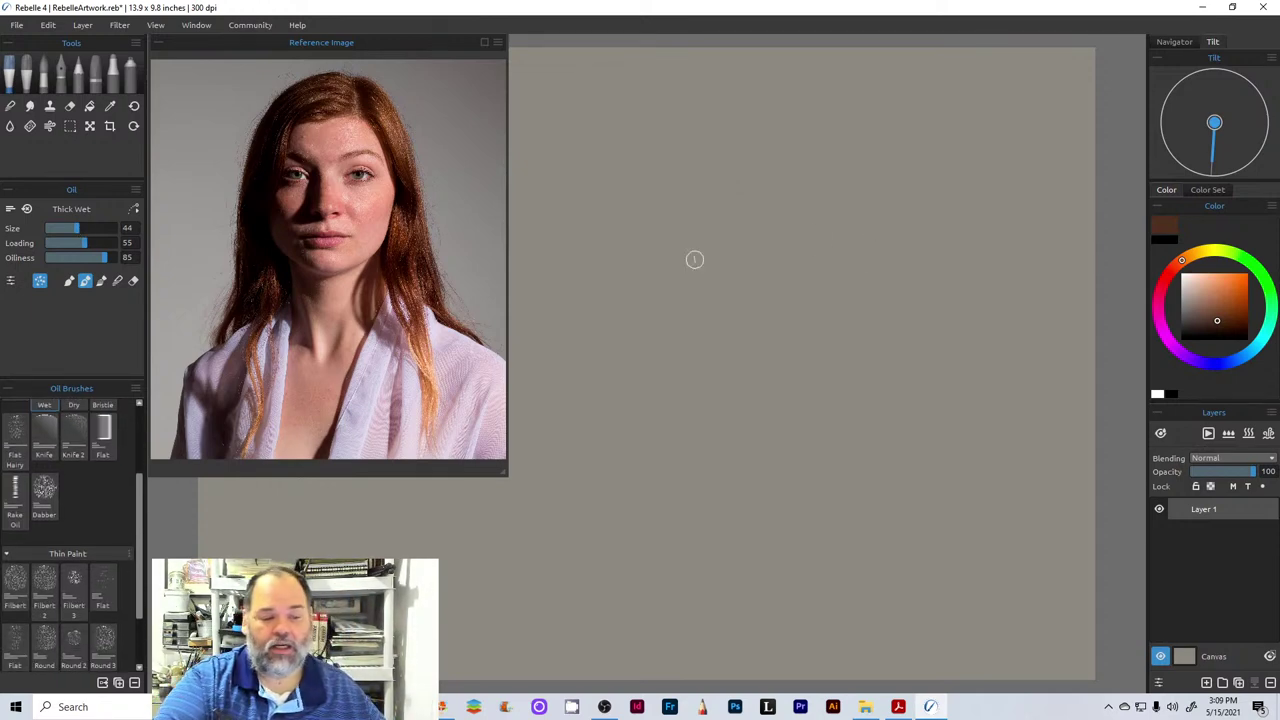
{"action": "left_click_drag", "start_coordinate": [89, 230], "coordinate": [93, 229]}
{"action": "left_click", "coordinate": [92, 243]}
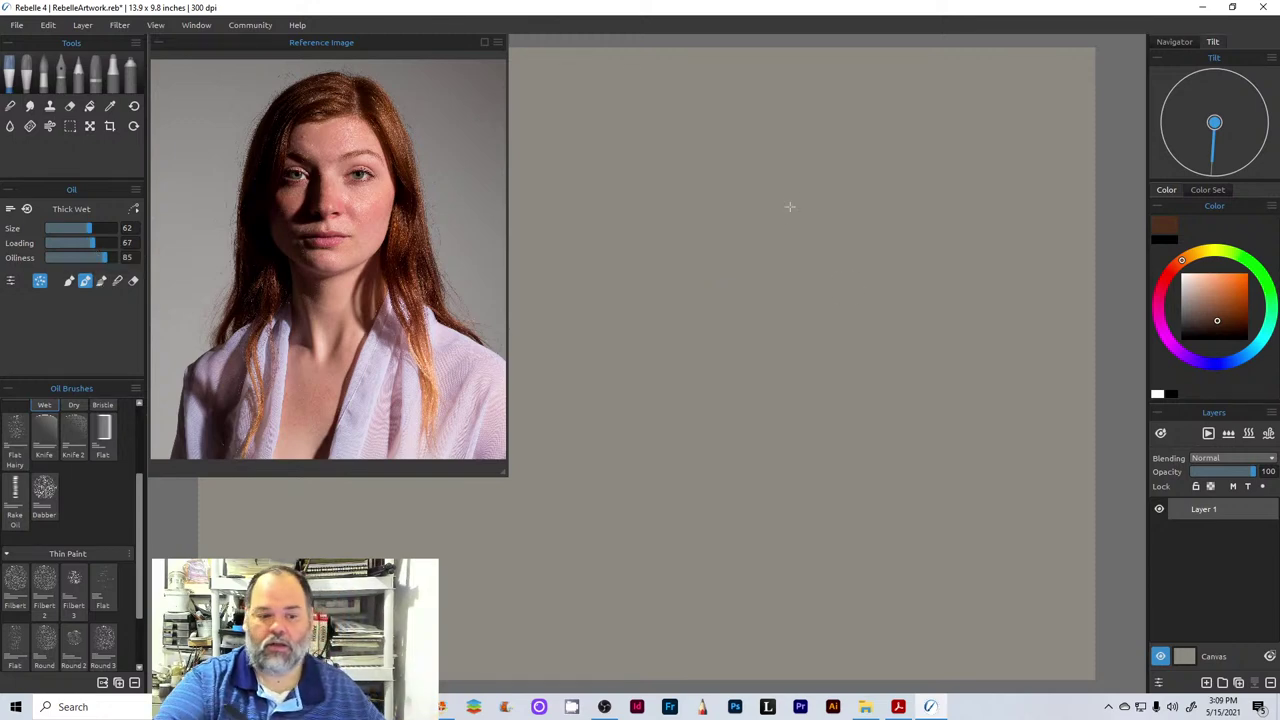
- Paint two adjoining dark brown oil patches beside the portrait reference, and blend a lighter orange-brown band over their upper edge
{"action": "mouse_move", "coordinate": [789, 206]}
{"action": "left_mouse_down"}
{"action": "mouse_move", "coordinate": [755, 259]}
{"action": "mouse_move", "coordinate": [810, 218]}
{"action": "mouse_move", "coordinate": [761, 273]}
{"action": "mouse_move", "coordinate": [769, 280]}
{"action": "mouse_move", "coordinate": [820, 233]}
{"action": "mouse_move", "coordinate": [768, 319]}
{"action": "mouse_move", "coordinate": [848, 231]}
{"action": "mouse_move", "coordinate": [788, 296]}
{"action": "left_mouse_up"}
{"action": "mouse_move", "coordinate": [850, 241]}
{"action": "left_mouse_down"}
{"action": "mouse_move", "coordinate": [793, 303]}
{"action": "mouse_move", "coordinate": [868, 243]}
{"action": "mouse_move", "coordinate": [777, 340]}
{"action": "mouse_move", "coordinate": [802, 321]}
{"action": "left_mouse_up"}
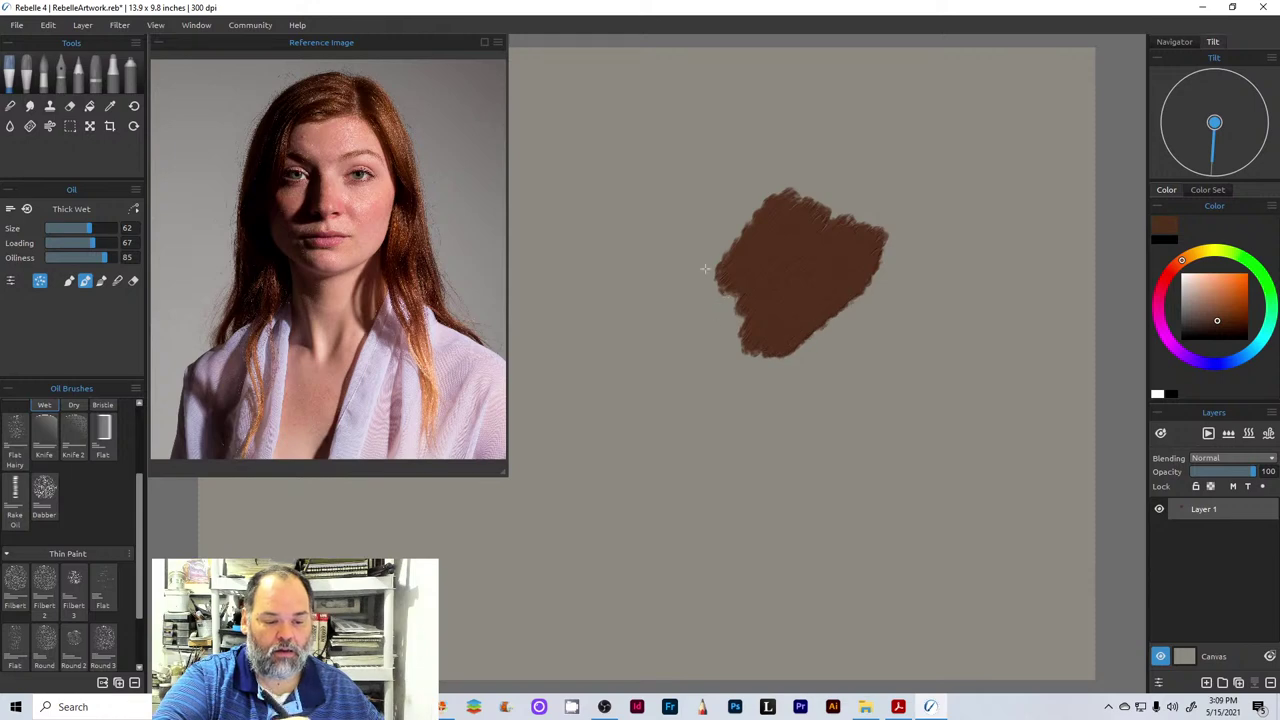
{"action": "left_click_drag", "start_coordinate": [706, 271], "coordinate": [705, 347]}
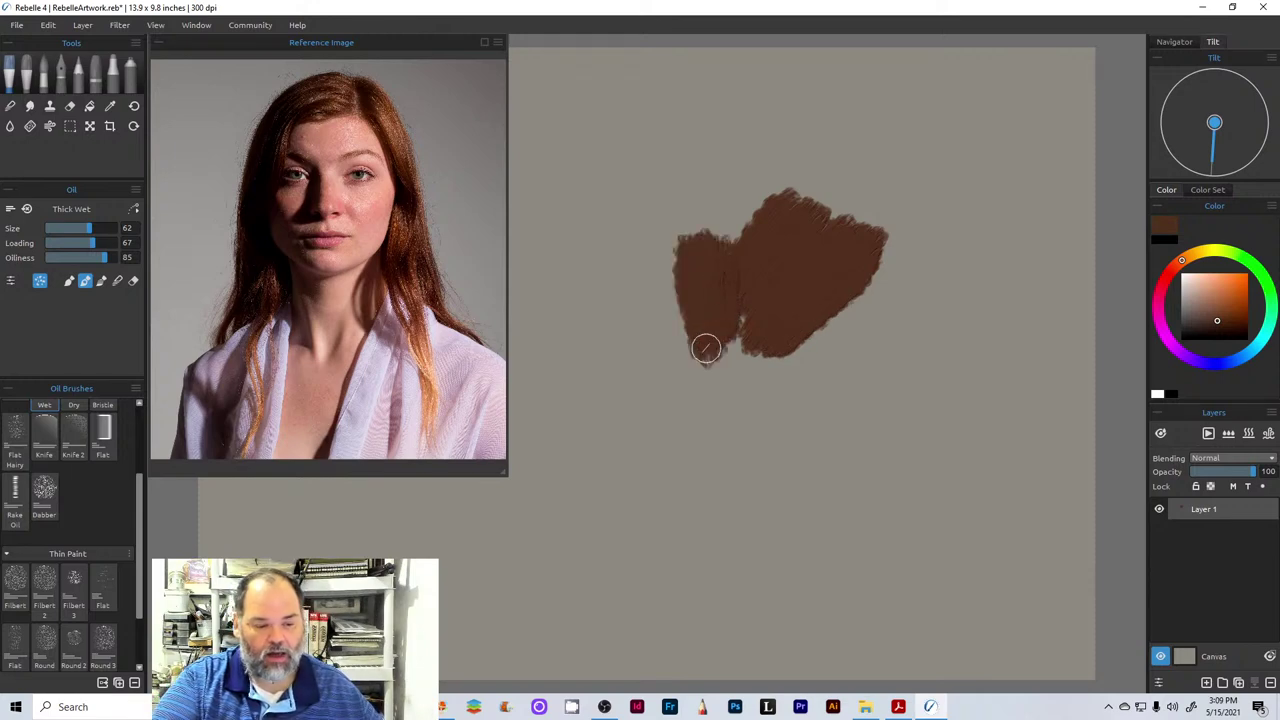
{"action": "left_click_drag", "start_coordinate": [1217, 320], "coordinate": [1226, 295]}
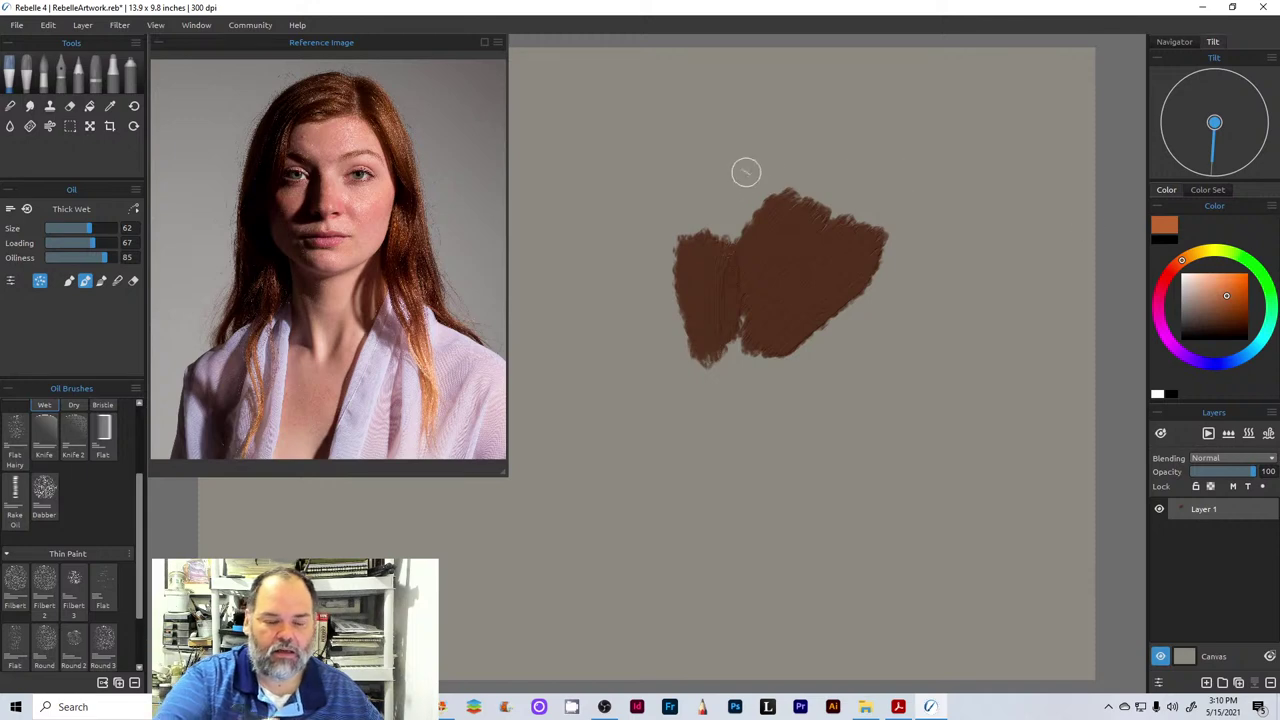
{"action": "mouse_move", "coordinate": [746, 172]}
{"action": "left_mouse_down"}
{"action": "mouse_move", "coordinate": [718, 217]}
{"action": "mouse_move", "coordinate": [781, 172]}
{"action": "mouse_move", "coordinate": [732, 227]}
{"action": "mouse_move", "coordinate": [804, 181]}
{"action": "mouse_move", "coordinate": [789, 207]}
{"action": "mouse_move", "coordinate": [821, 187]}
{"action": "mouse_move", "coordinate": [814, 209]}
{"action": "mouse_move", "coordinate": [852, 215]}
{"action": "mouse_move", "coordinate": [865, 146]}
{"action": "mouse_move", "coordinate": [869, 208]}
{"action": "mouse_move", "coordinate": [877, 150]}
{"action": "mouse_move", "coordinate": [877, 219]}
{"action": "mouse_move", "coordinate": [899, 194]}
{"action": "left_mouse_up"}
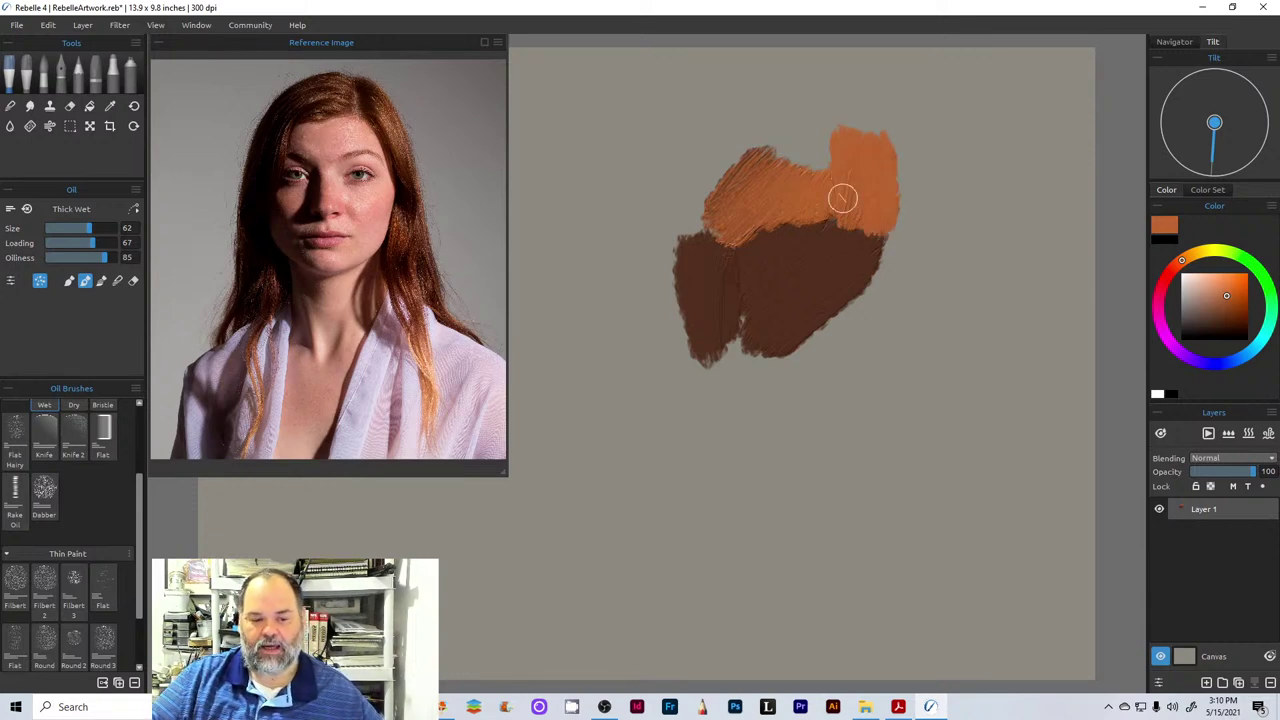
- Open the Visual Settings beside the oil patches and raise both impasto depth and gloss to 10
{"action": "left_click", "coordinate": [1160, 684]}
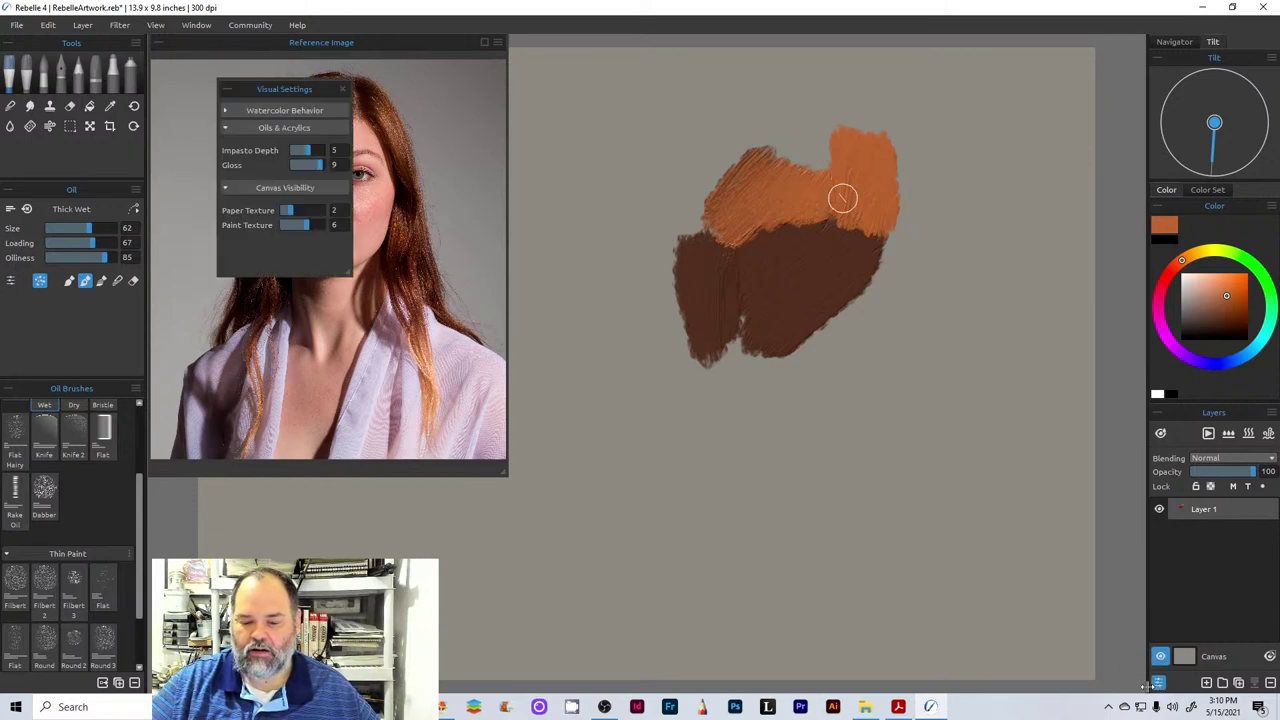
{"action": "left_click_drag", "start_coordinate": [281, 87], "coordinate": [1037, 292]}
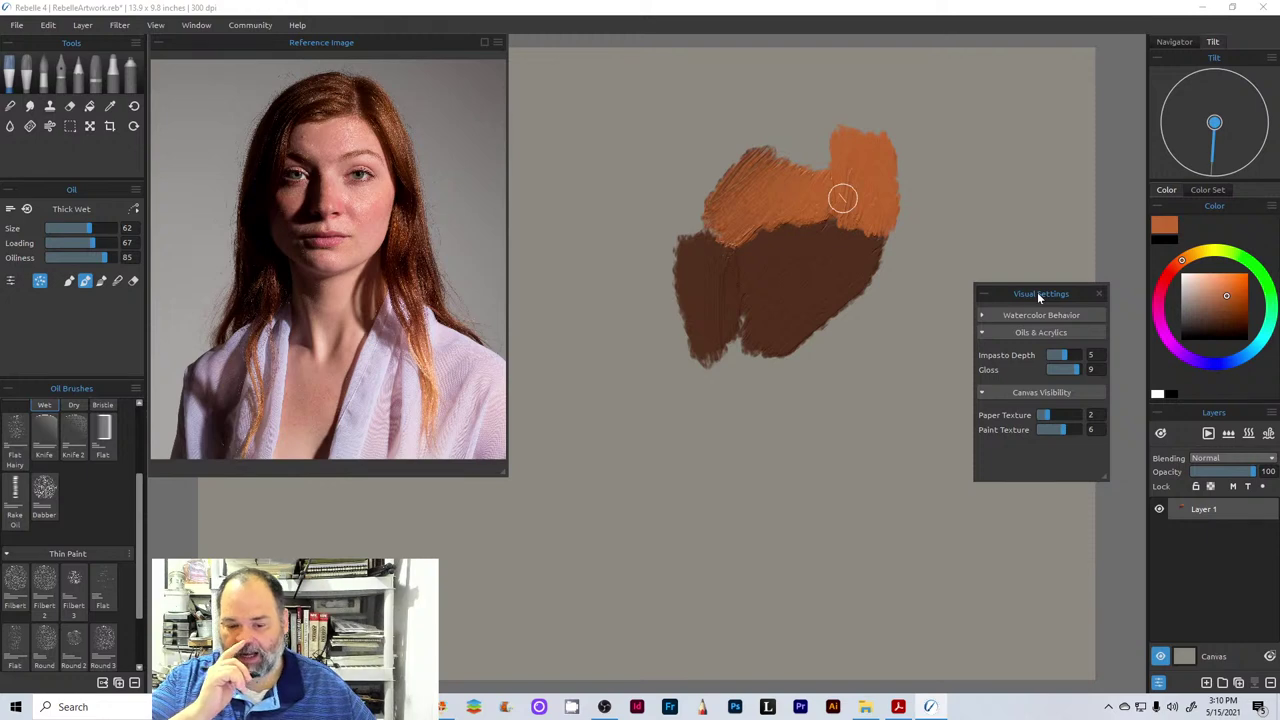
{"action": "left_click_drag", "start_coordinate": [1066, 358], "coordinate": [1083, 358]}
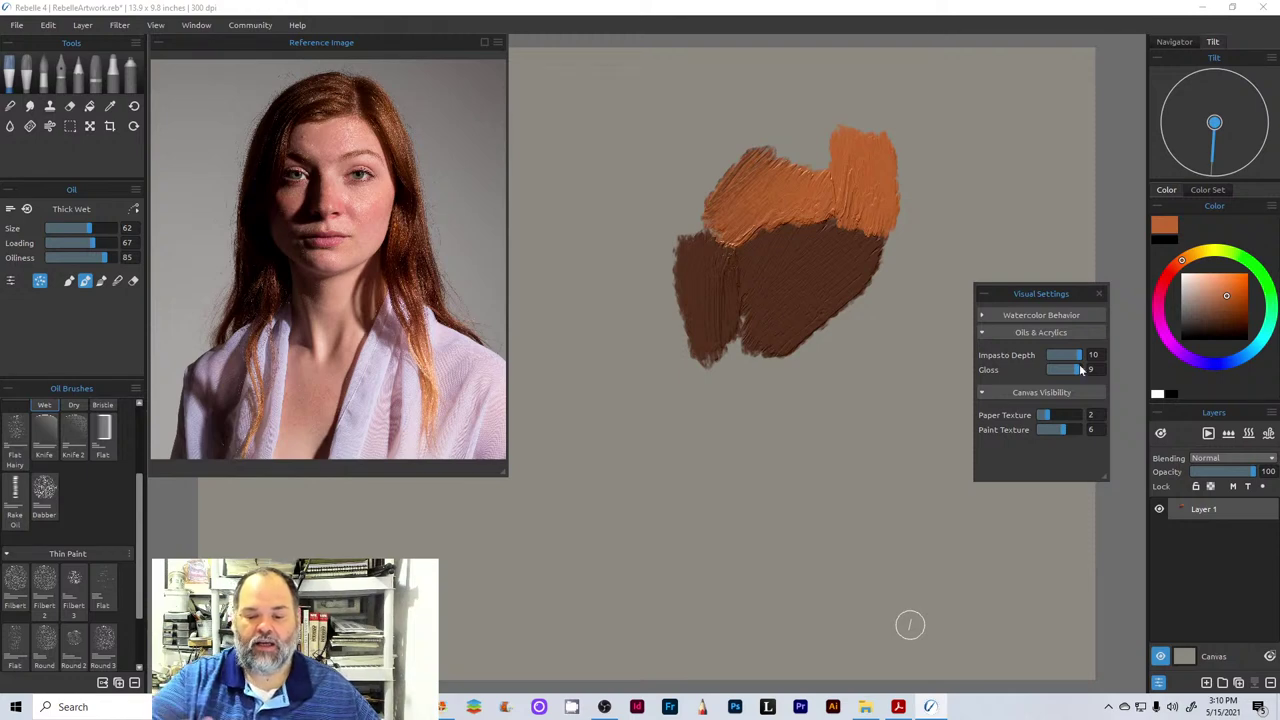
{"action": "left_click_drag", "start_coordinate": [1078, 372], "coordinate": [1086, 371]}
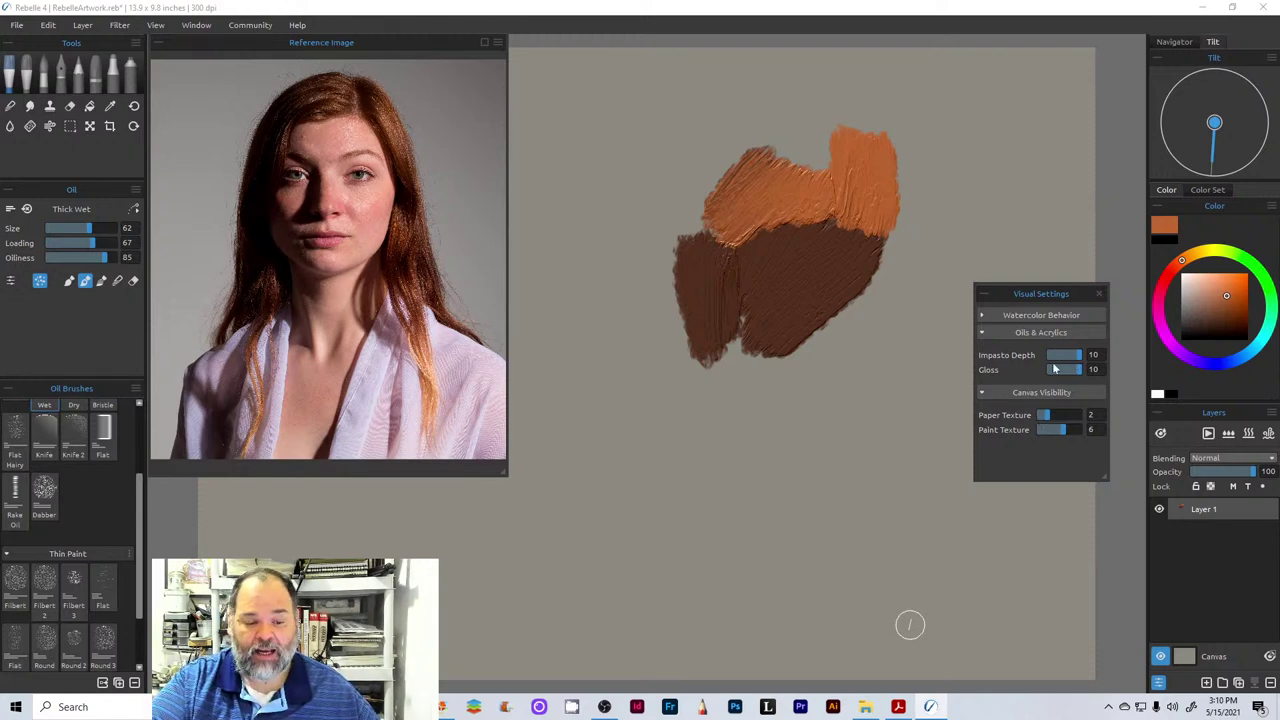
- Set the impasto depth to 5 and the gloss to 6, and close the Visual Settings
{"action": "left_click_drag", "start_coordinate": [1080, 358], "coordinate": [1066, 358]}
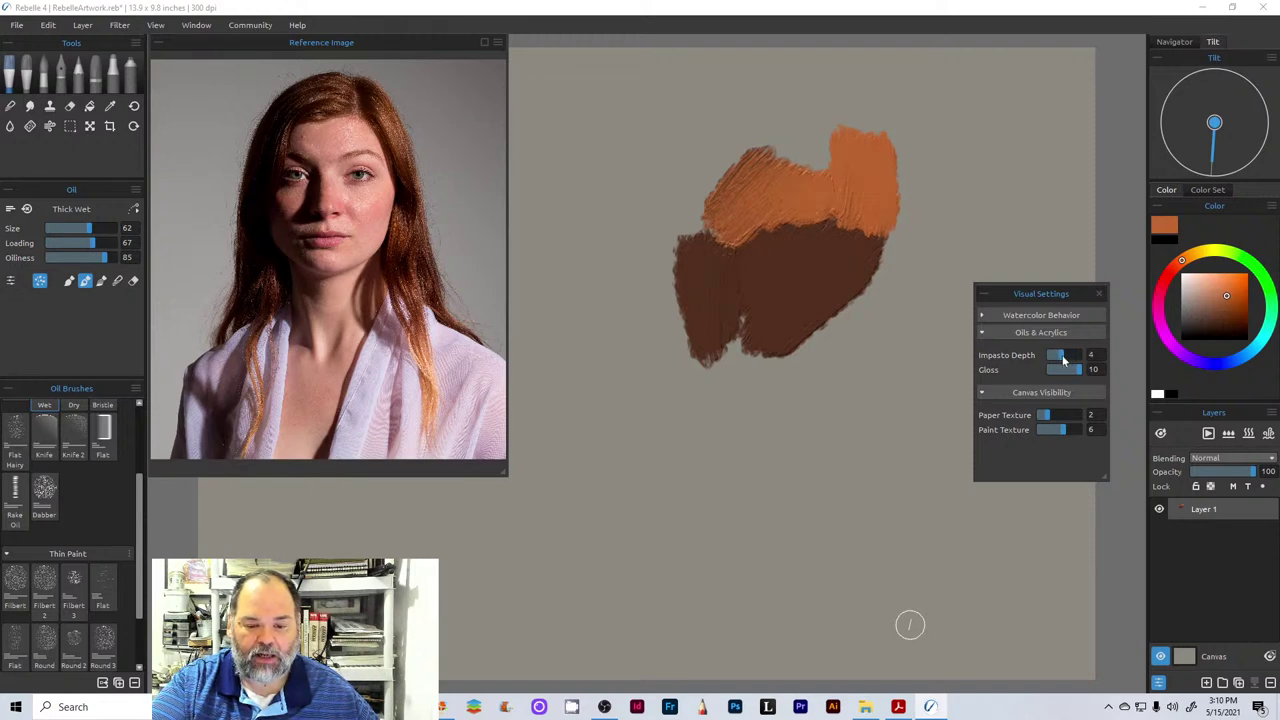
{"action": "left_click", "coordinate": [1063, 359]}
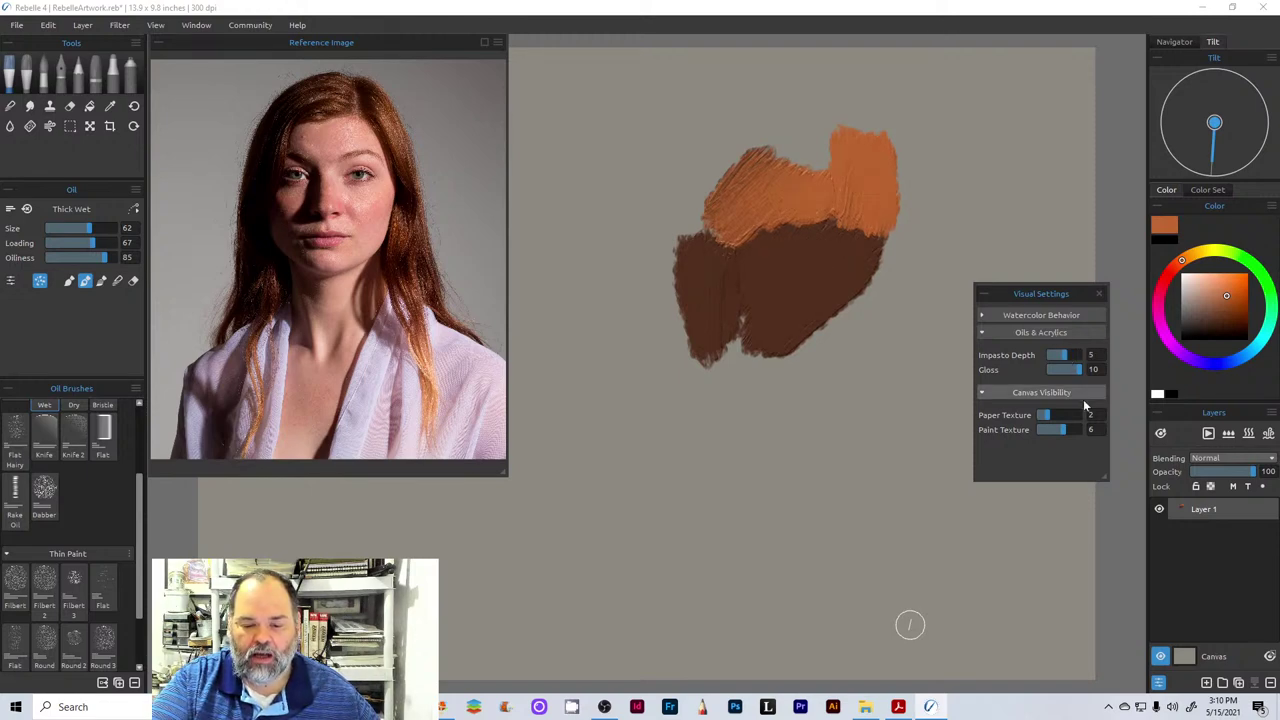
{"action": "left_click_drag", "start_coordinate": [1082, 371], "coordinate": [1068, 373]}
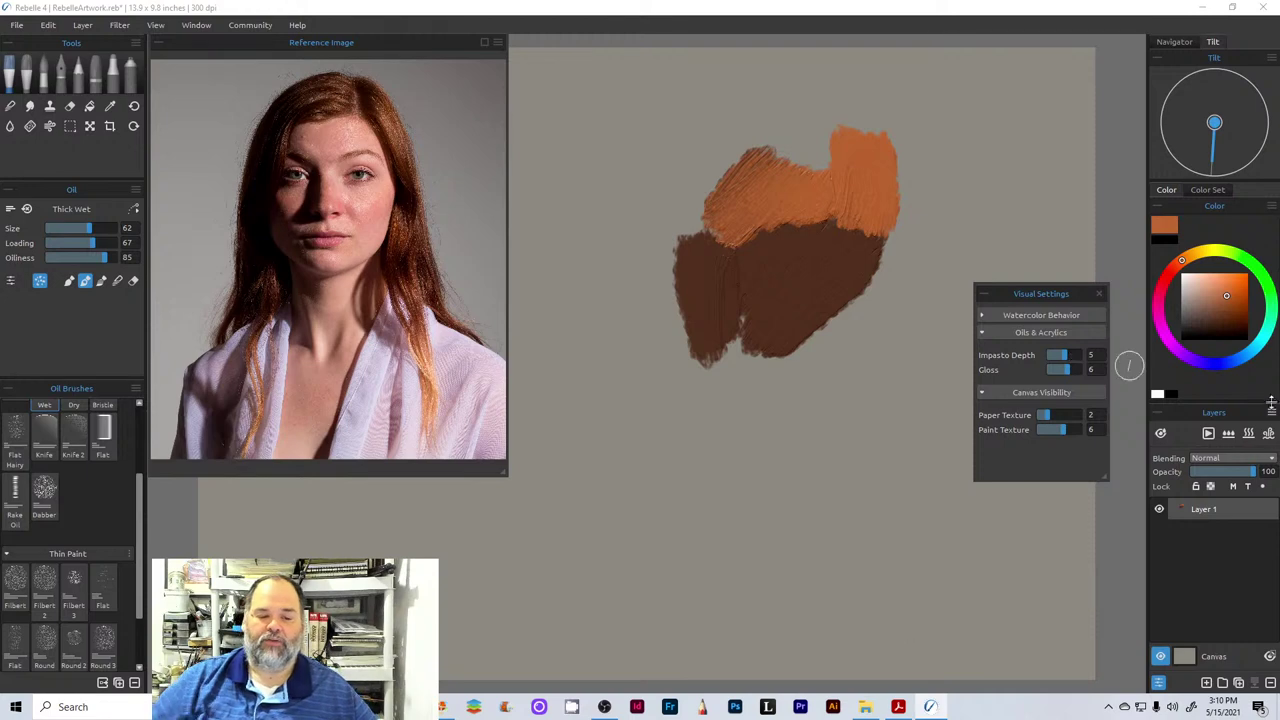
{"action": "left_click", "coordinate": [1098, 294]}
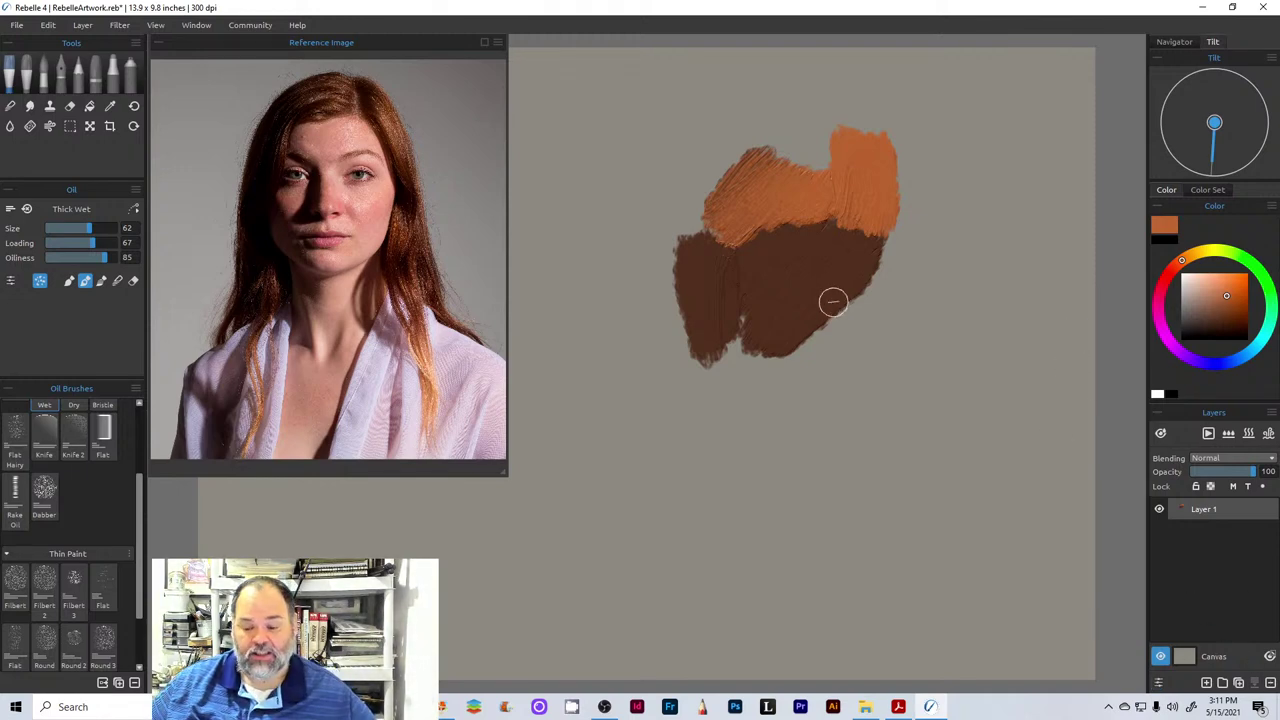
{"action": "left_click", "coordinate": [83, 25]}
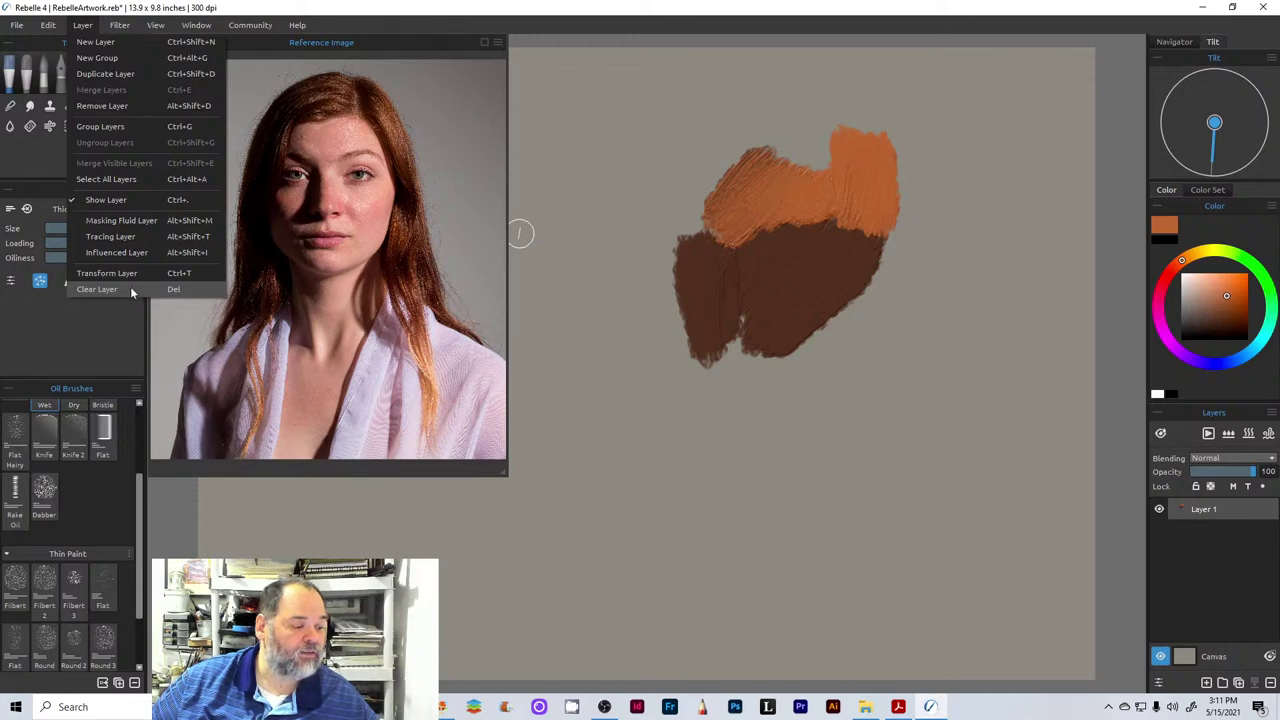
{"action": "key", "text": "Escape"}
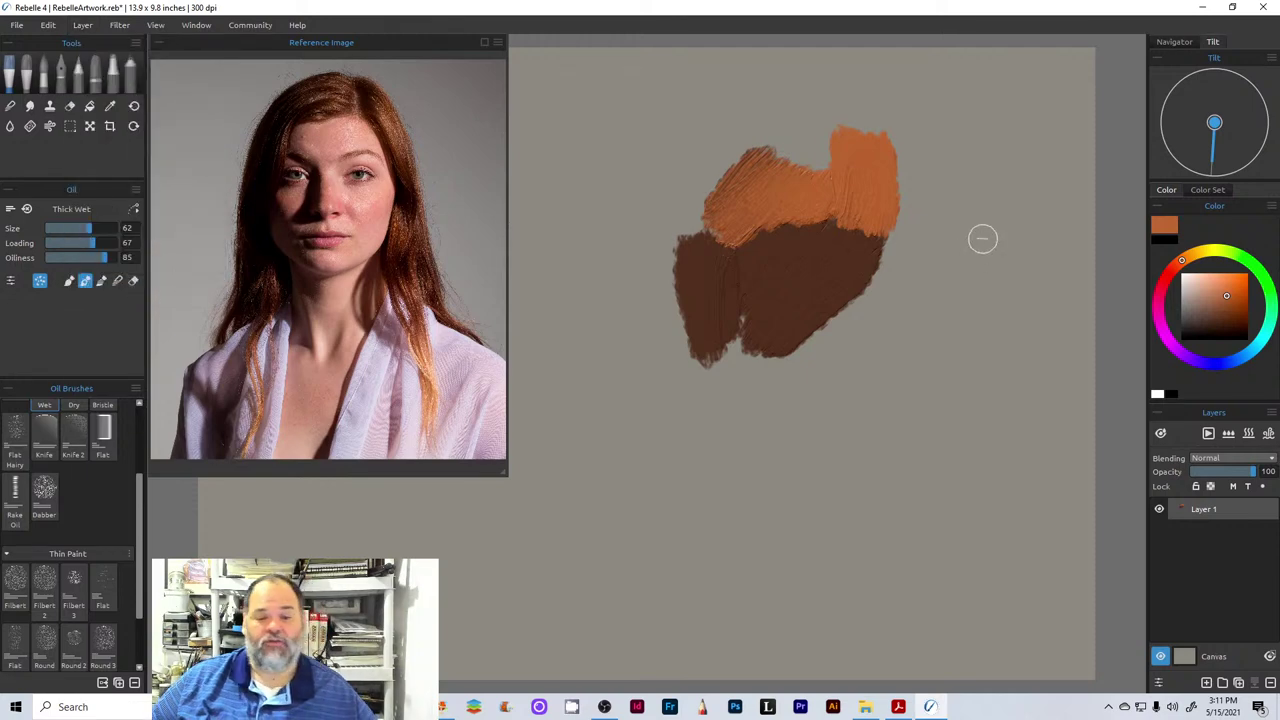
- Clear the oil test patches from the layer and choose the Thin Paint Filbert 3 brush at size 45
{"action": "key", "text": "Delete"}
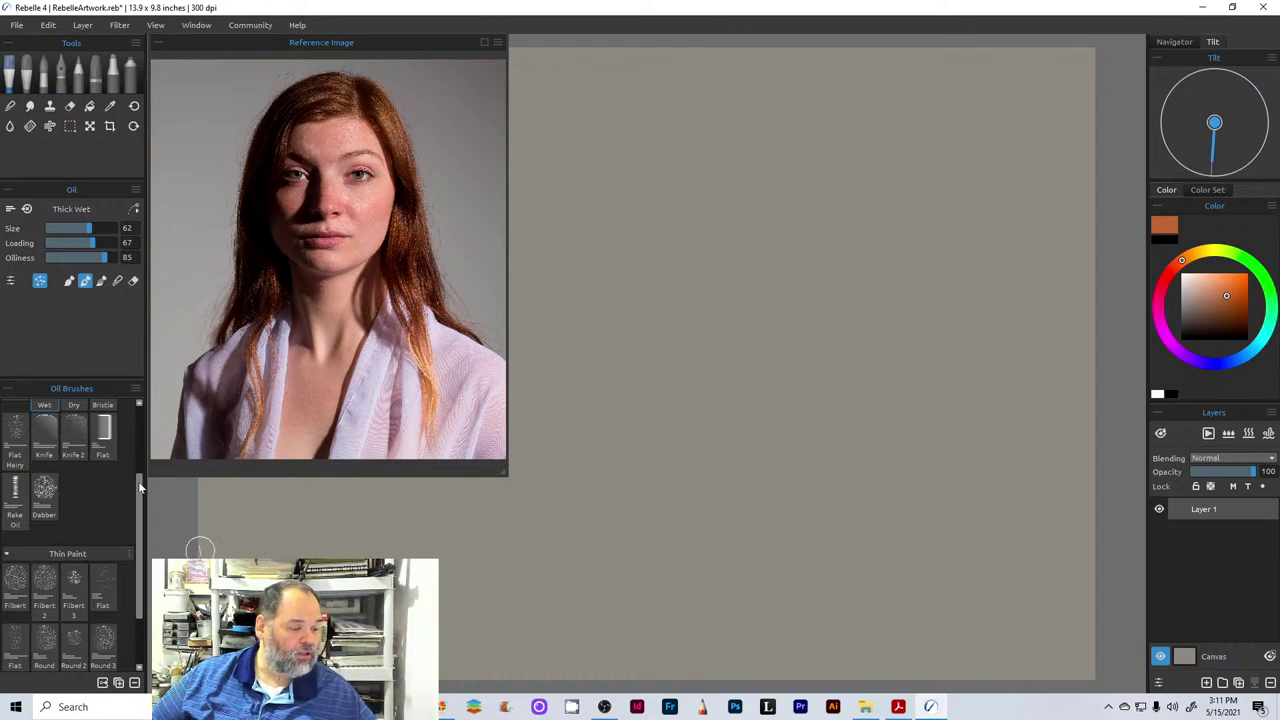
{"action": "scroll", "coordinate": [138, 500], "scroll_direction": "down", "scroll_amount": 3}
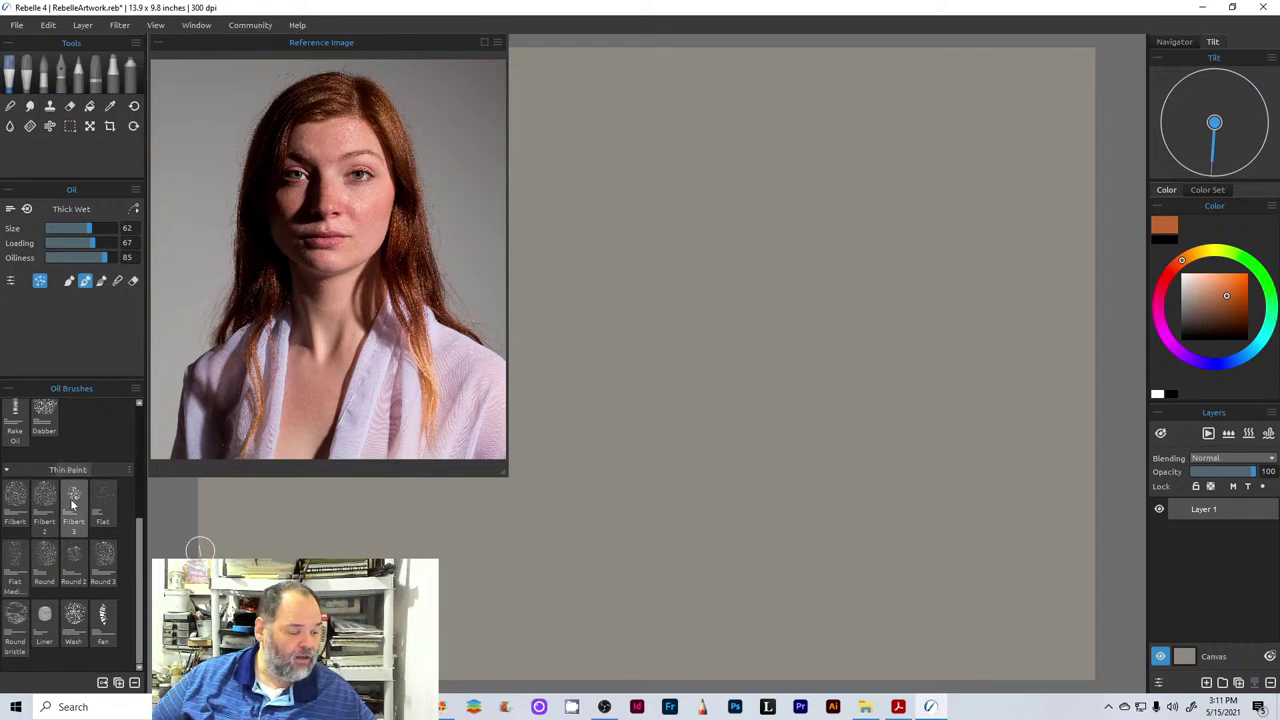
{"action": "left_click", "coordinate": [73, 502]}
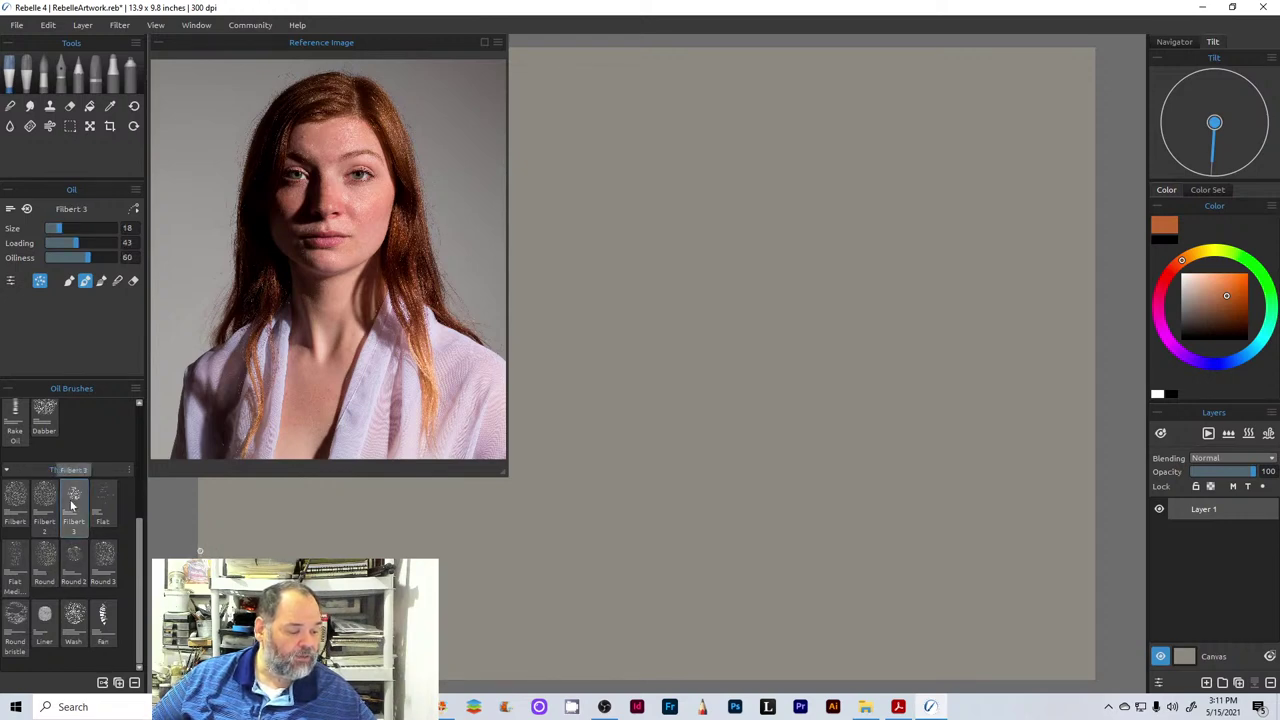
{"action": "left_click", "coordinate": [70, 229]}
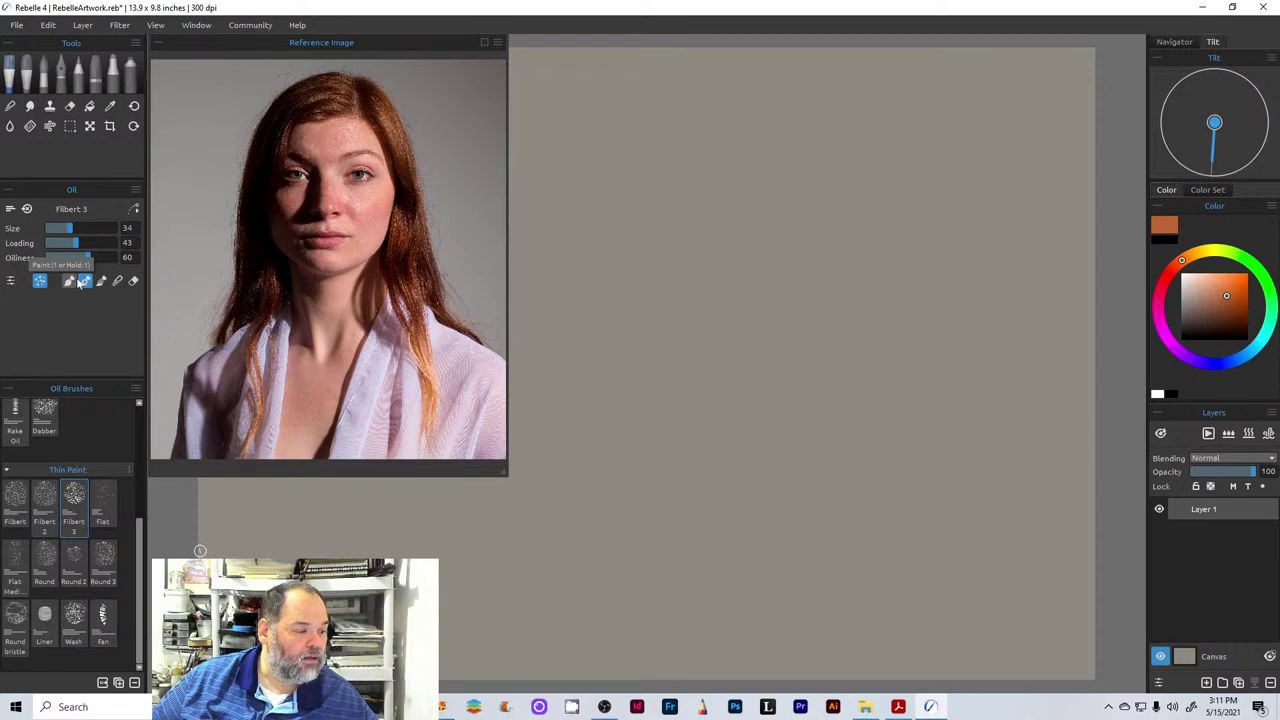
{"action": "left_click", "coordinate": [77, 228]}
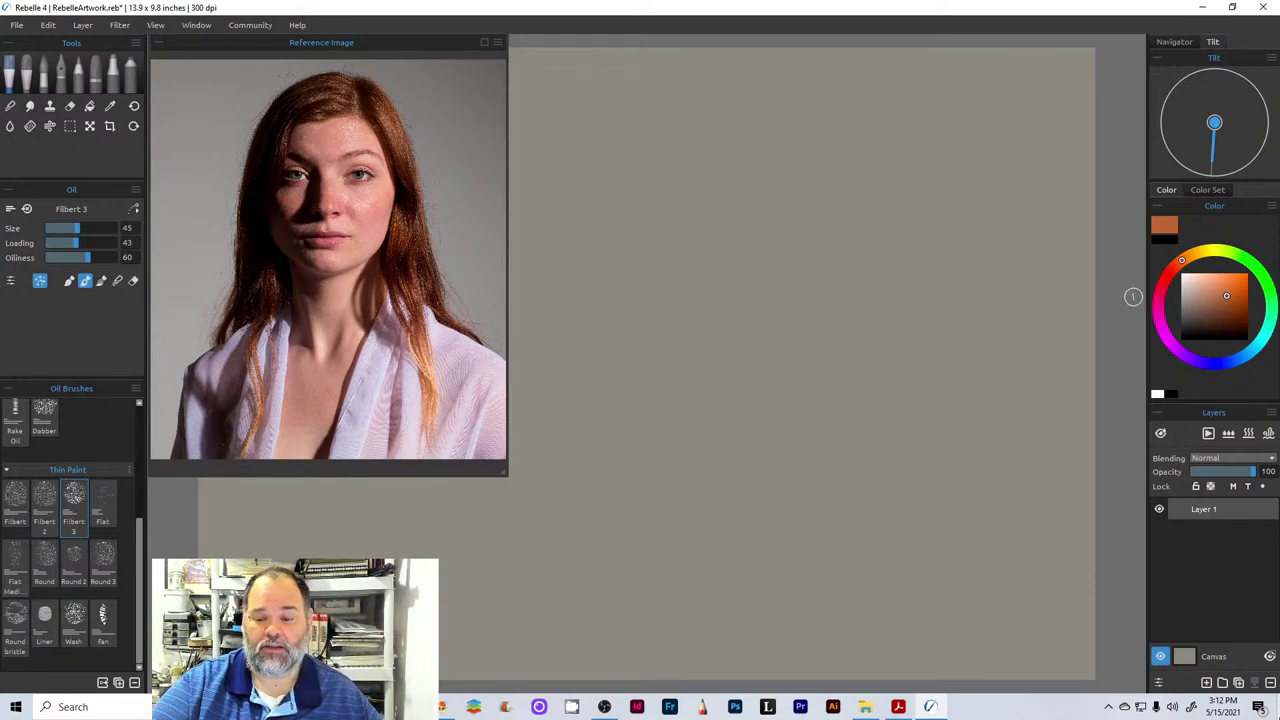
- Pick a muted brown paint color and set the opacity of Layer 1 to 81
{"action": "left_click", "coordinate": [1205, 316]}
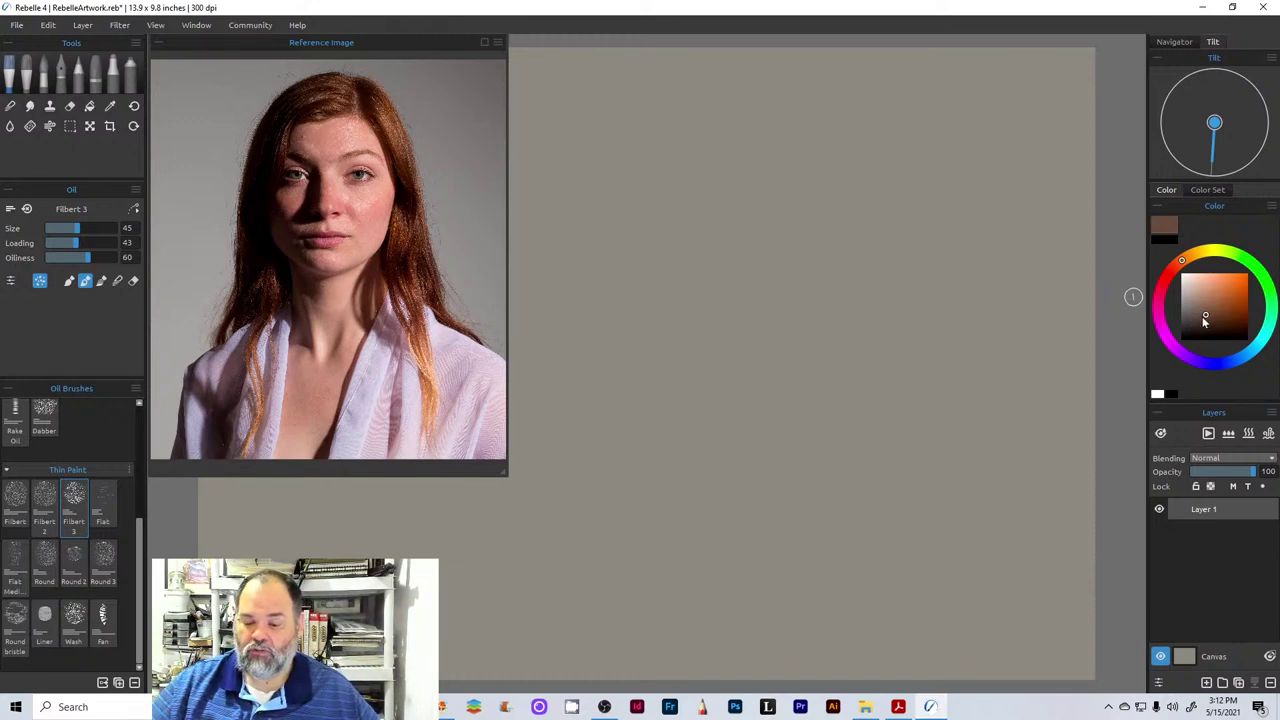
{"action": "left_click_drag", "start_coordinate": [1256, 478], "coordinate": [1237, 477]}
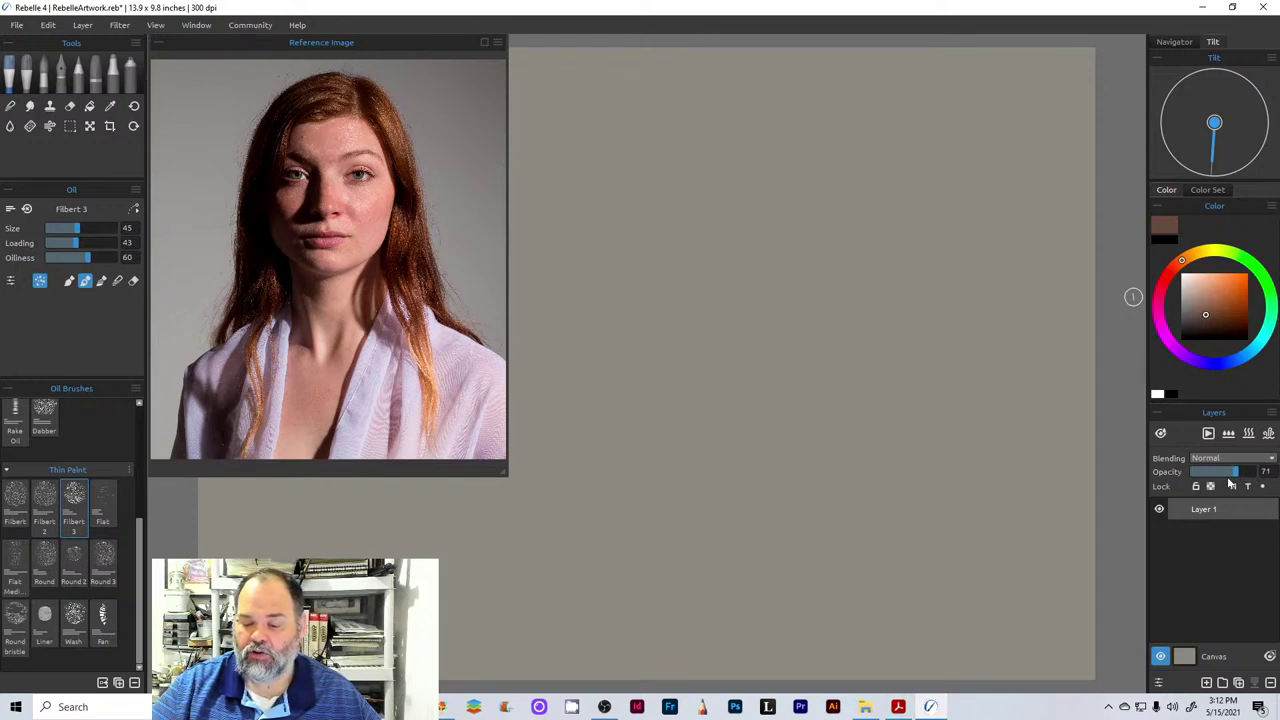
{"action": "left_click_drag", "start_coordinate": [1238, 476], "coordinate": [1240, 472]}
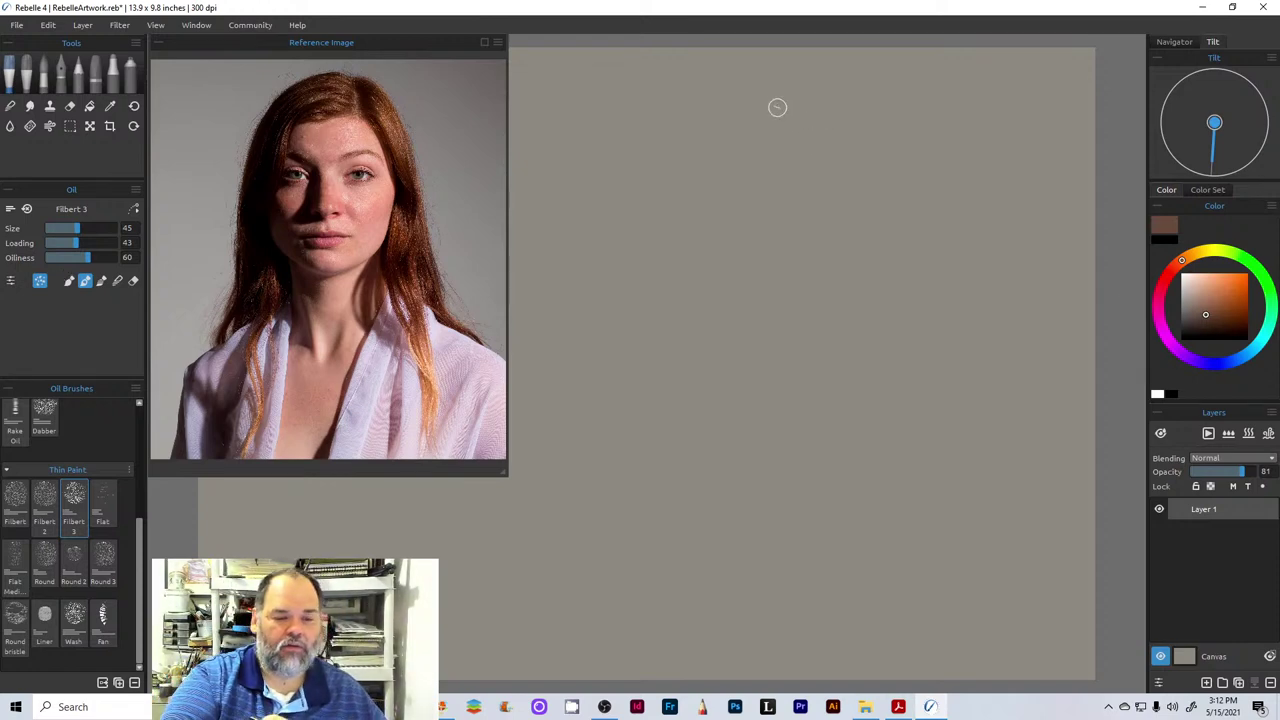
- With the brush at size 30, sketch the head's outer hair contour in dark brown, arching over the crown and down both sides
{"action": "mouse_move", "coordinate": [777, 107]}
{"action": "left_mouse_down"}
{"action": "mouse_move", "coordinate": [480, 183]}
{"action": "mouse_move", "coordinate": [517, 169]}
{"action": "left_mouse_up"}
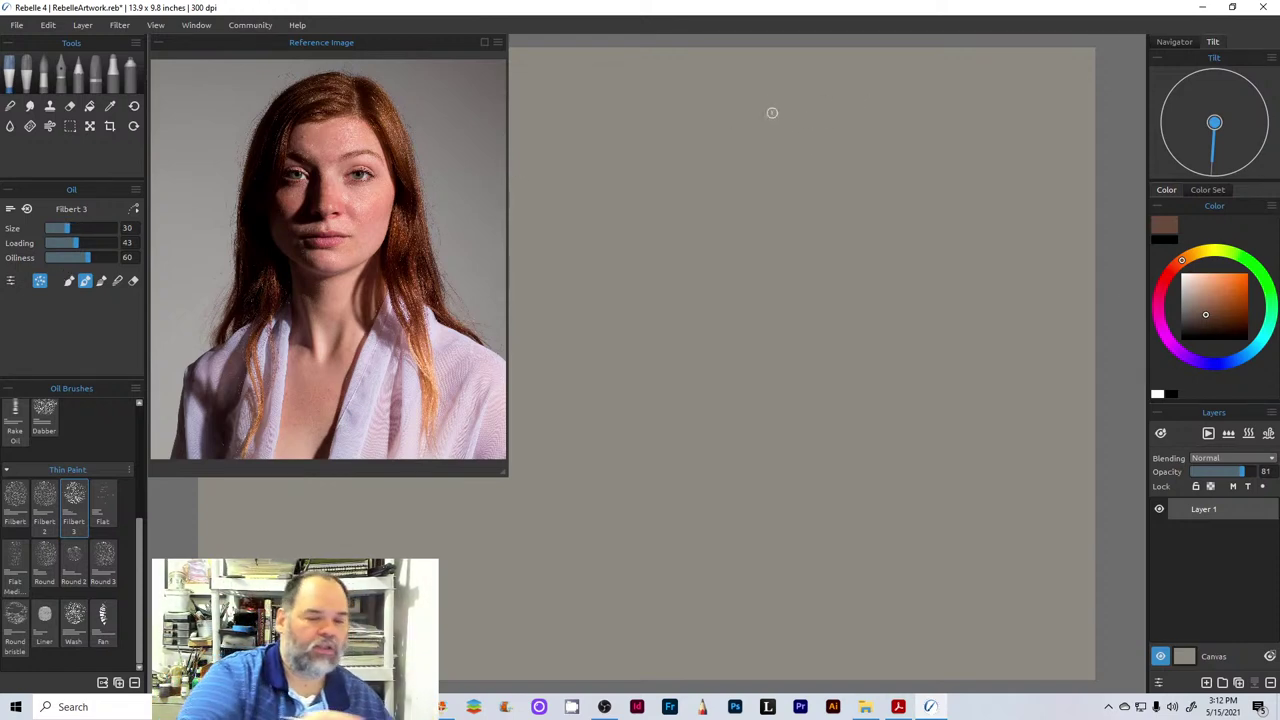
{"action": "left_click_drag", "start_coordinate": [736, 105], "coordinate": [826, 101]}
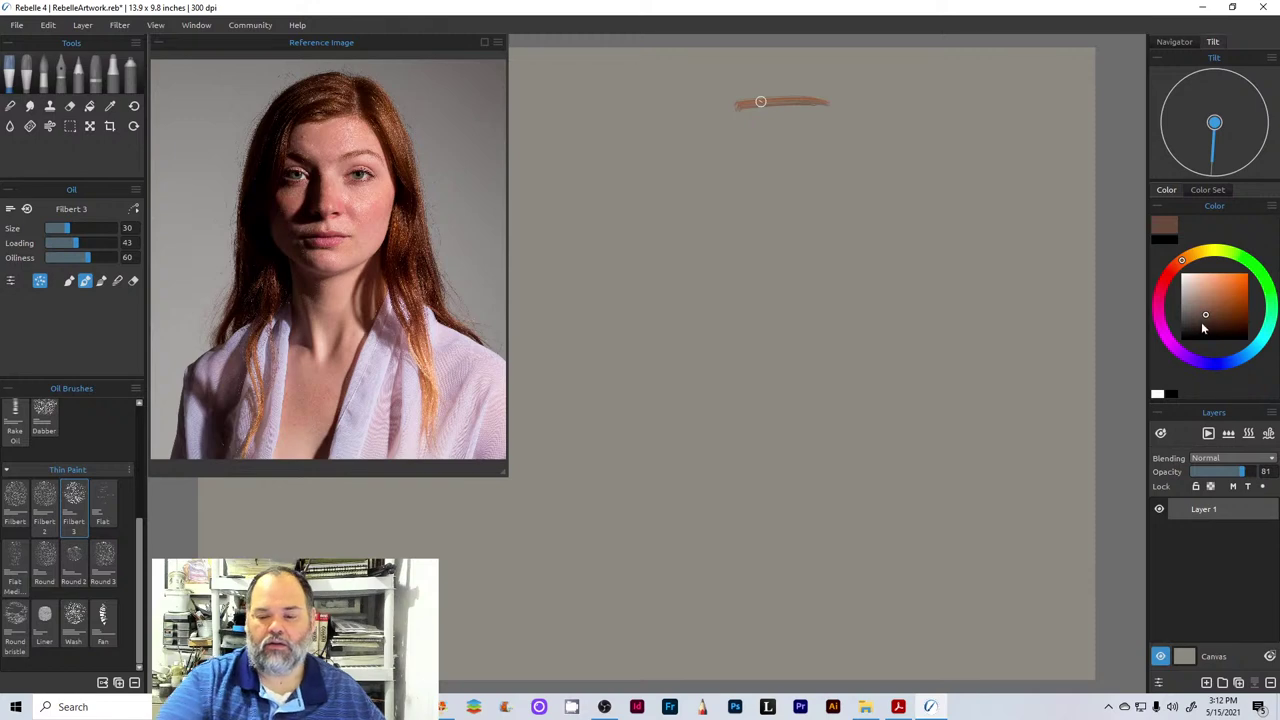
{"action": "left_click", "coordinate": [1201, 326]}
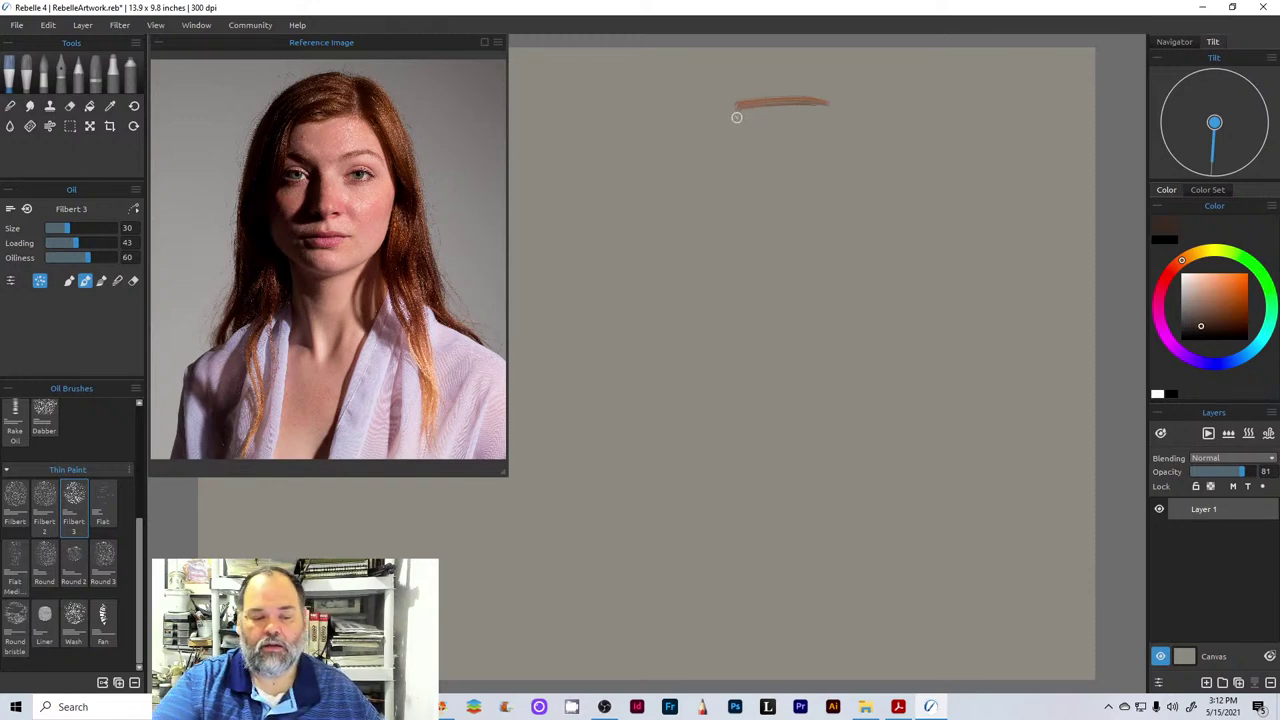
{"action": "mouse_move", "coordinate": [736, 117]}
{"action": "left_mouse_down"}
{"action": "mouse_move", "coordinate": [814, 97]}
{"action": "mouse_move", "coordinate": [884, 117]}
{"action": "mouse_move", "coordinate": [808, 86]}
{"action": "mouse_move", "coordinate": [697, 148]}
{"action": "mouse_move", "coordinate": [685, 224]}
{"action": "left_mouse_up"}
{"action": "left_click_drag", "start_coordinate": [670, 300], "coordinate": [662, 396]}
{"action": "left_click_drag", "start_coordinate": [680, 164], "coordinate": [674, 232]}
{"action": "mouse_move", "coordinate": [767, 101]}
{"action": "left_mouse_down"}
{"action": "mouse_move", "coordinate": [910, 156]}
{"action": "mouse_move", "coordinate": [934, 230]}
{"action": "left_mouse_up"}
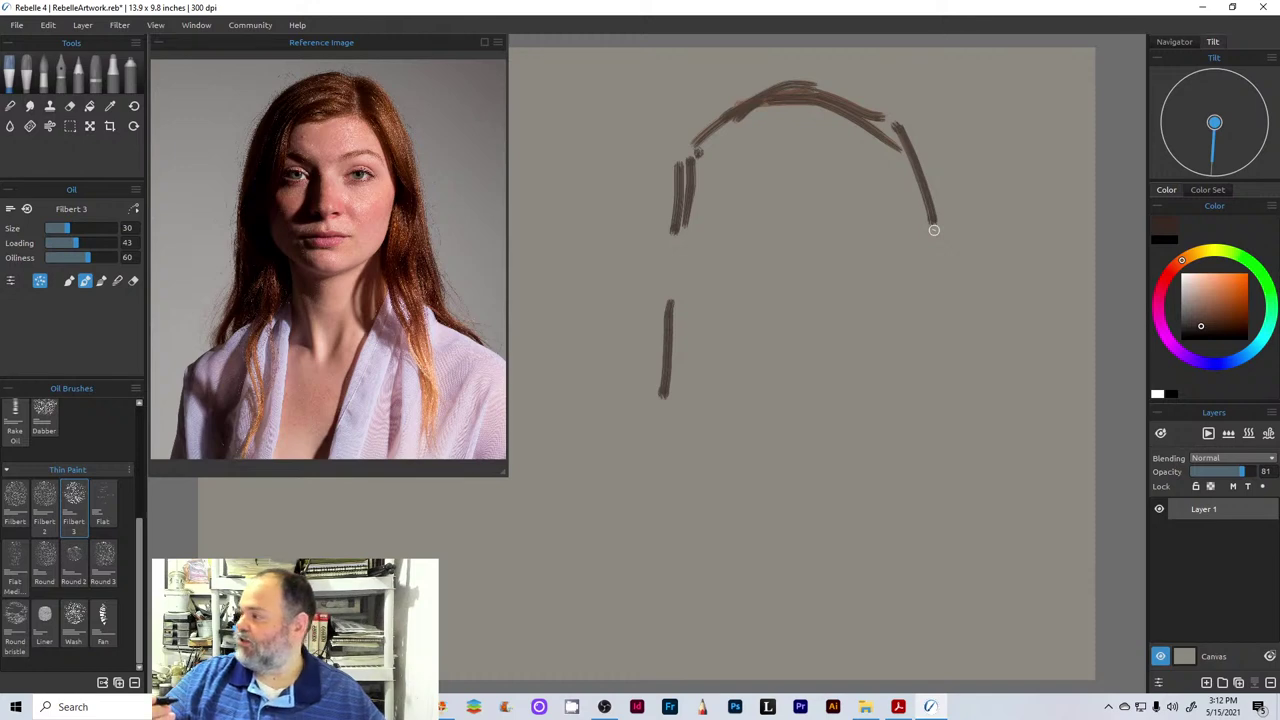
{"action": "left_click_drag", "start_coordinate": [906, 135], "coordinate": [935, 268]}
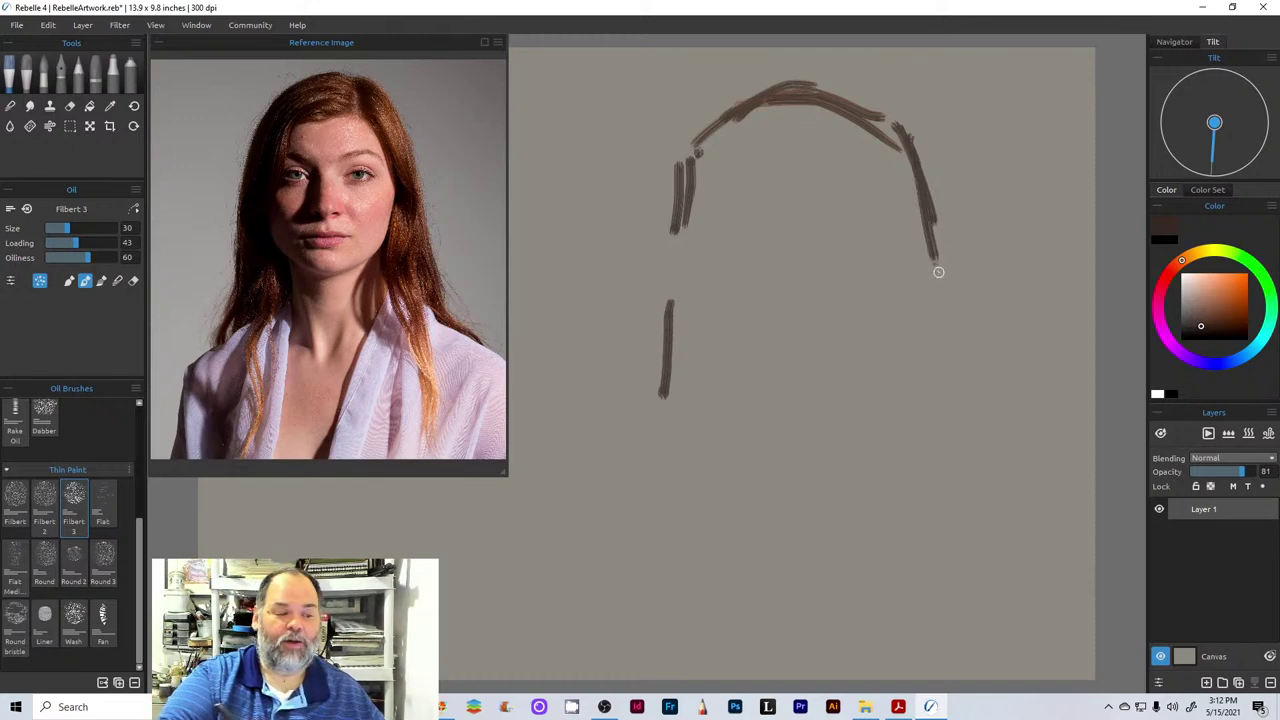
{"action": "left_click", "coordinate": [937, 287]}
{"action": "left_click_drag", "start_coordinate": [936, 318], "coordinate": [970, 457]}
- Mark the chin, hairline and hair parting positions, and sketch the curved jawline as broken strokes on both sides of the chin
{"action": "left_click", "coordinate": [794, 412]}
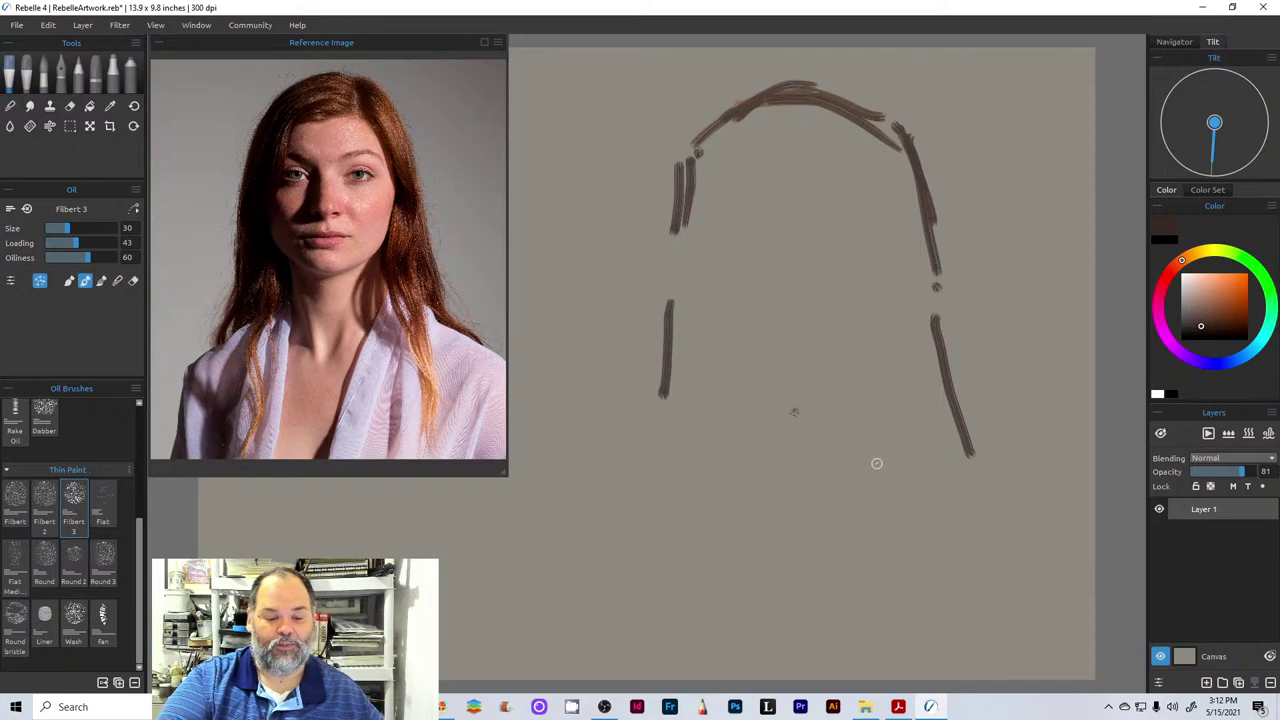
{"action": "left_click", "coordinate": [806, 125]}
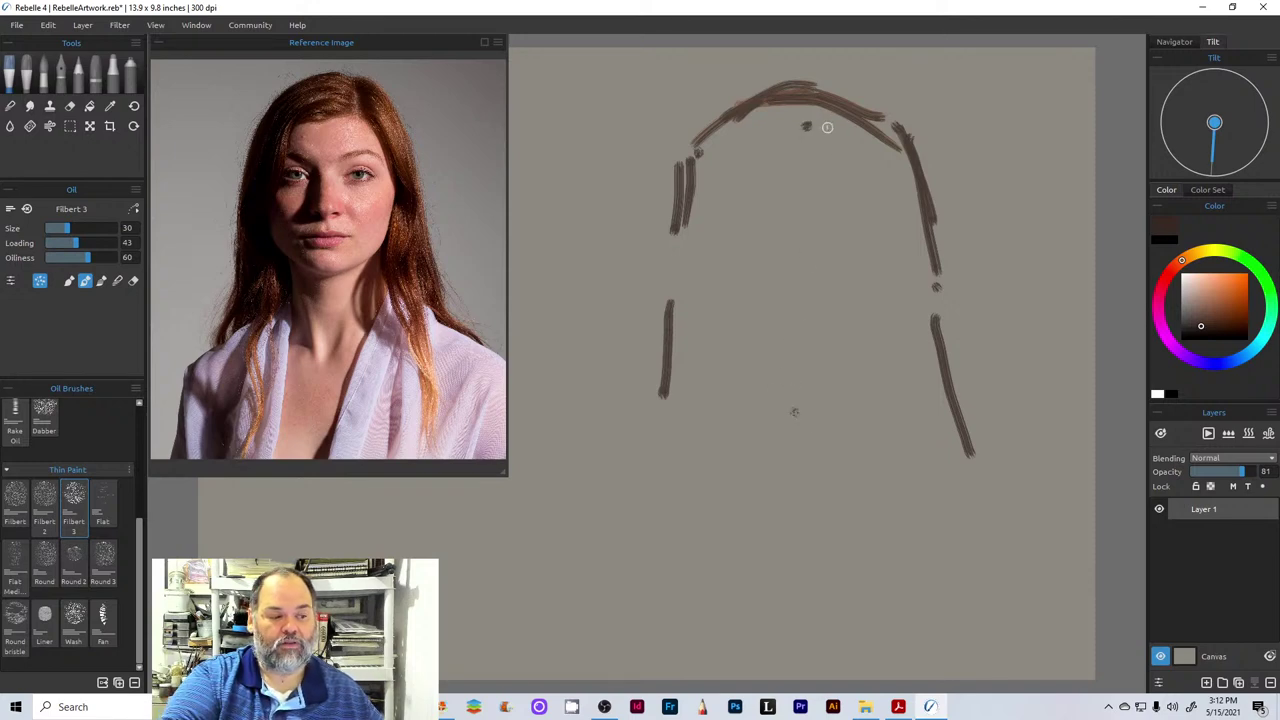
{"action": "left_click_drag", "start_coordinate": [835, 88], "coordinate": [834, 116]}
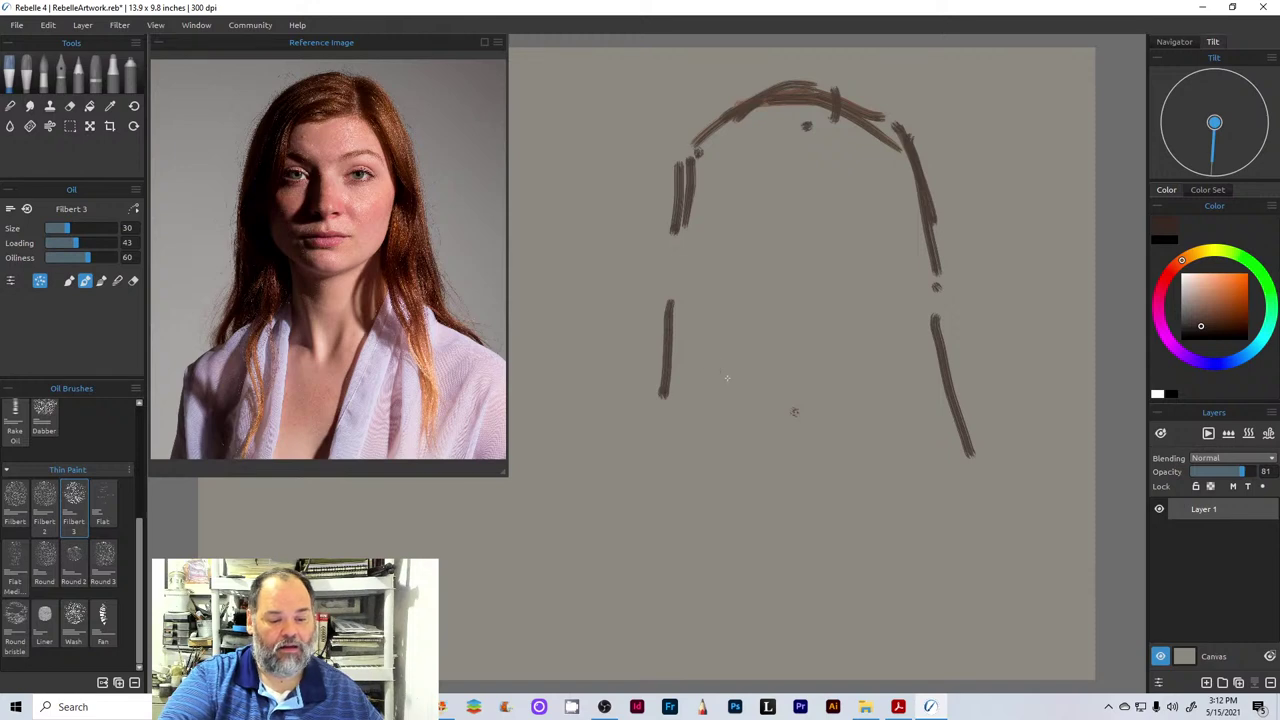
{"action": "left_click_drag", "start_coordinate": [712, 366], "coordinate": [730, 379]}
{"action": "left_click_drag", "start_coordinate": [893, 352], "coordinate": [818, 411]}
{"action": "left_click_drag", "start_coordinate": [728, 380], "coordinate": [832, 412]}
- Extend the left hair contour from the crown down to the shoulder, and sketch both sides of the neck below the jaw
{"action": "left_click_drag", "start_coordinate": [678, 158], "coordinate": [733, 104]}
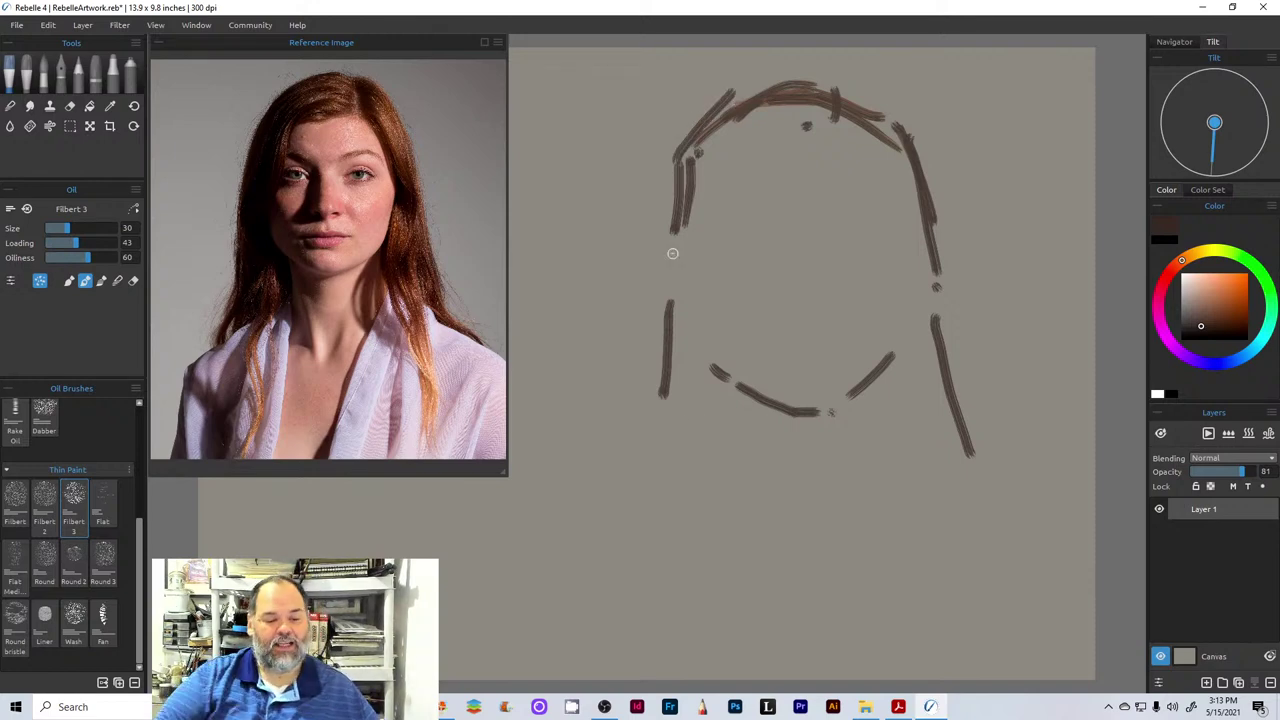
{"action": "mouse_move", "coordinate": [678, 205]}
{"action": "left_mouse_down"}
{"action": "mouse_move", "coordinate": [645, 380]}
{"action": "mouse_move", "coordinate": [600, 486]}
{"action": "left_mouse_up"}
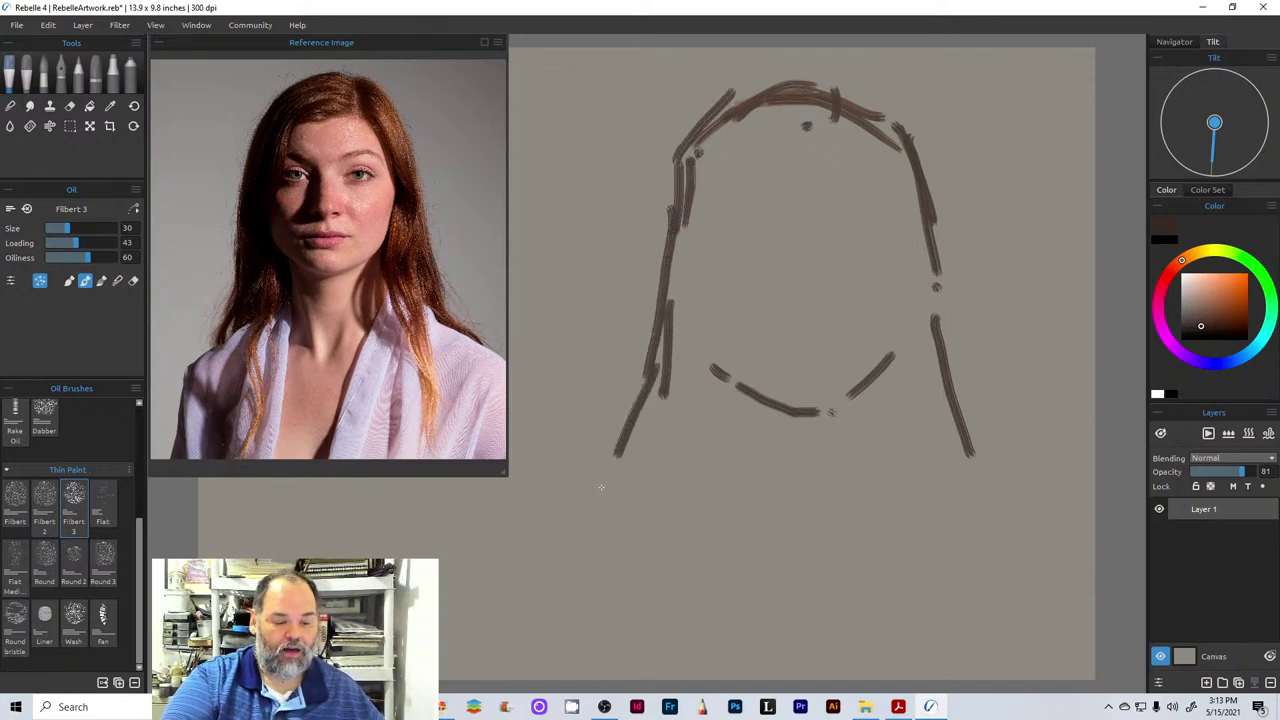
{"action": "left_click_drag", "start_coordinate": [709, 371], "coordinate": [730, 474]}
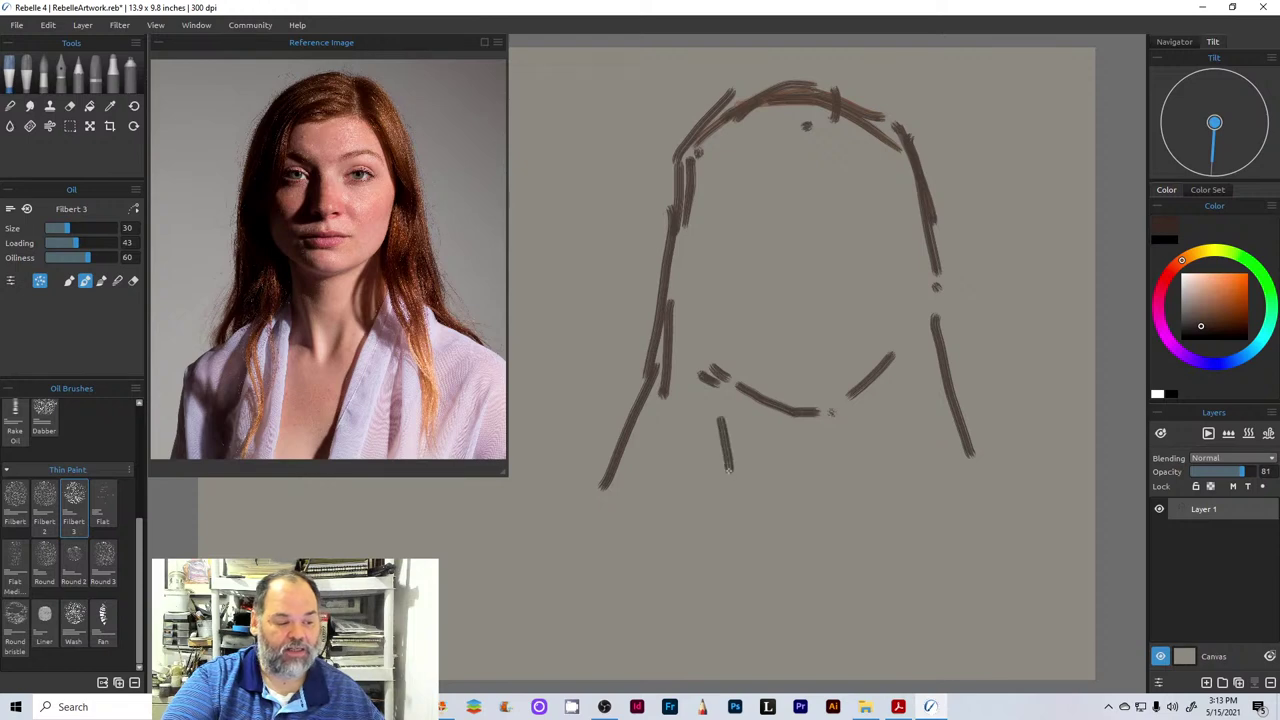
{"action": "left_click_drag", "start_coordinate": [878, 376], "coordinate": [870, 432]}
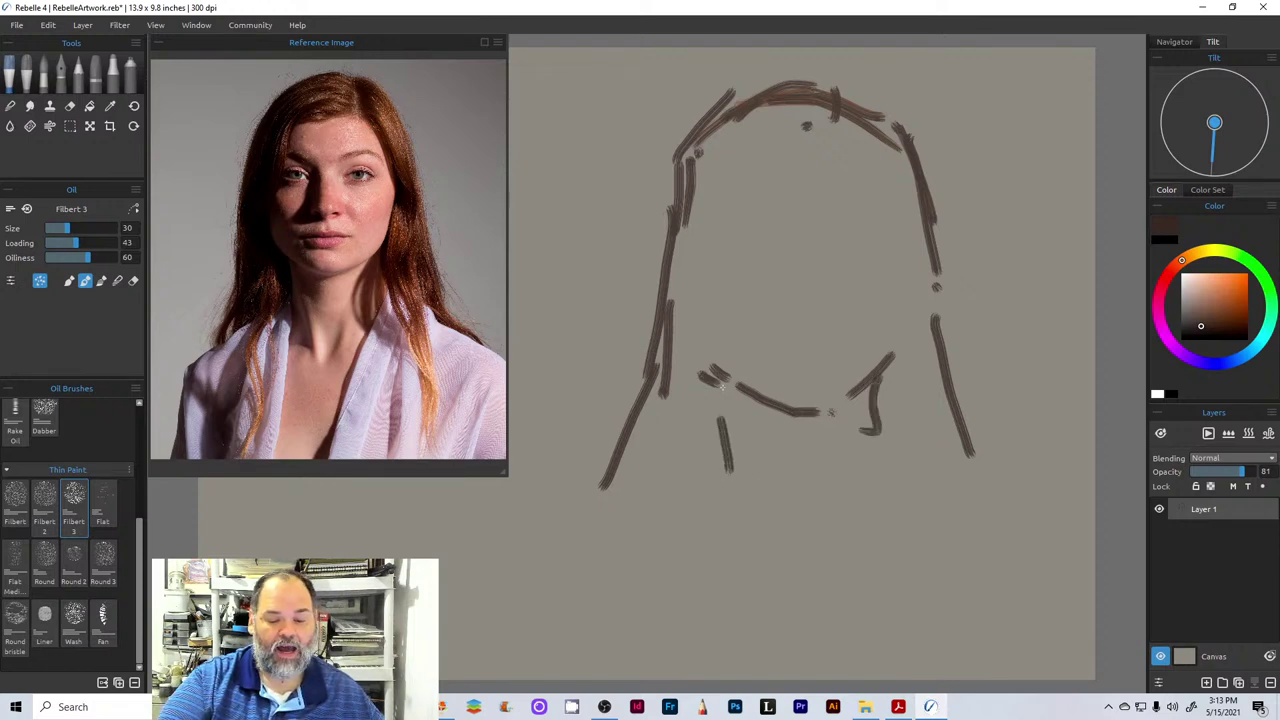
{"action": "left_click_drag", "start_coordinate": [720, 382], "coordinate": [734, 463]}
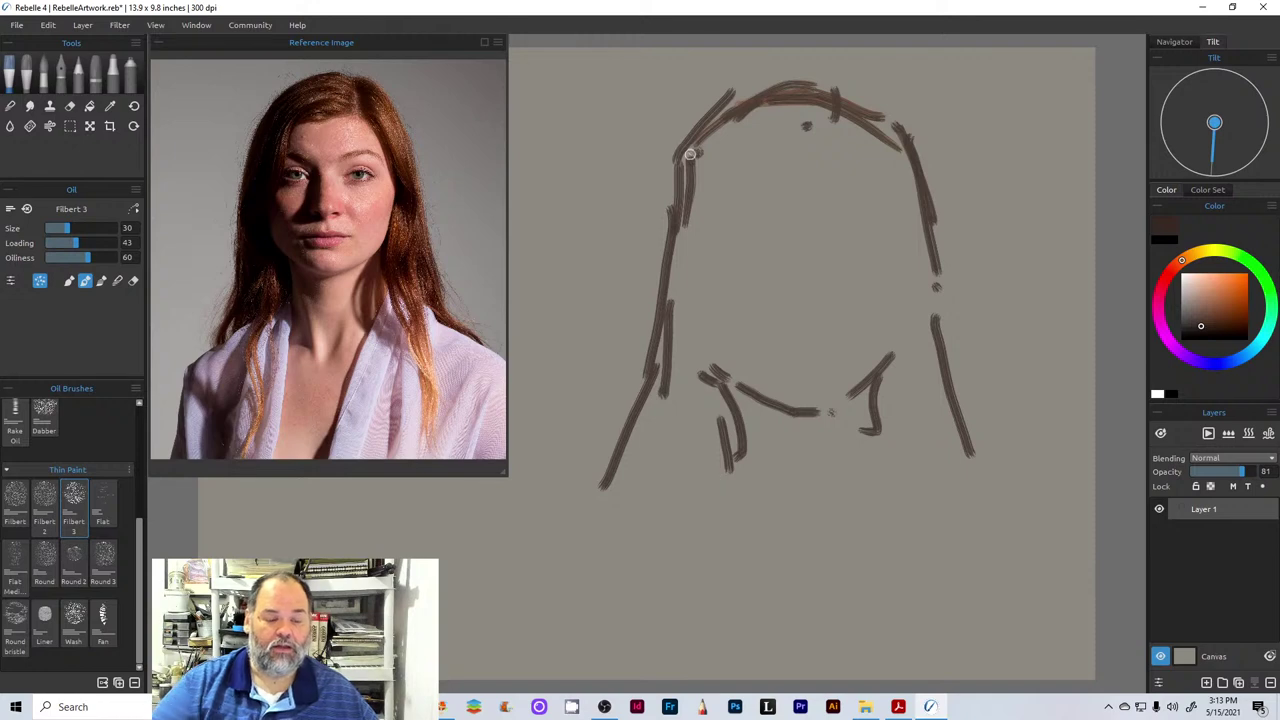
- Thicken and slightly raise the hair contour across the crown and down the right side of the head
{"action": "mouse_move", "coordinate": [690, 156]}
{"action": "left_mouse_down"}
{"action": "mouse_move", "coordinate": [797, 82]}
{"action": "mouse_move", "coordinate": [912, 126]}
{"action": "mouse_move", "coordinate": [824, 78]}
{"action": "mouse_move", "coordinate": [732, 104]}
{"action": "left_mouse_up"}
{"action": "left_click_drag", "start_coordinate": [808, 76], "coordinate": [784, 96]}
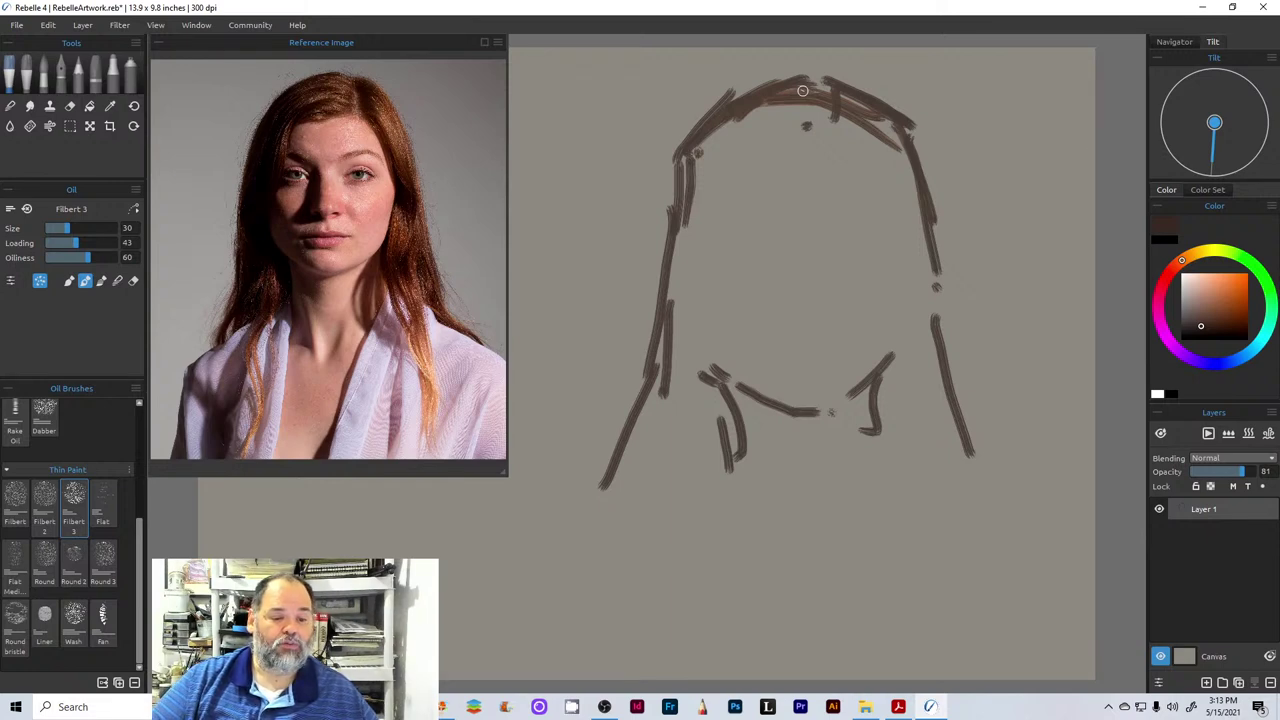
{"action": "mouse_move", "coordinate": [803, 95]}
{"action": "left_mouse_down"}
{"action": "mouse_move", "coordinate": [806, 78]}
{"action": "mouse_move", "coordinate": [862, 88]}
{"action": "mouse_move", "coordinate": [768, 80]}
{"action": "left_mouse_up"}
{"action": "mouse_move", "coordinate": [850, 84]}
{"action": "left_mouse_down"}
{"action": "mouse_move", "coordinate": [930, 160]}
{"action": "mouse_move", "coordinate": [938, 272]}
{"action": "mouse_move", "coordinate": [936, 214]}
{"action": "left_mouse_up"}
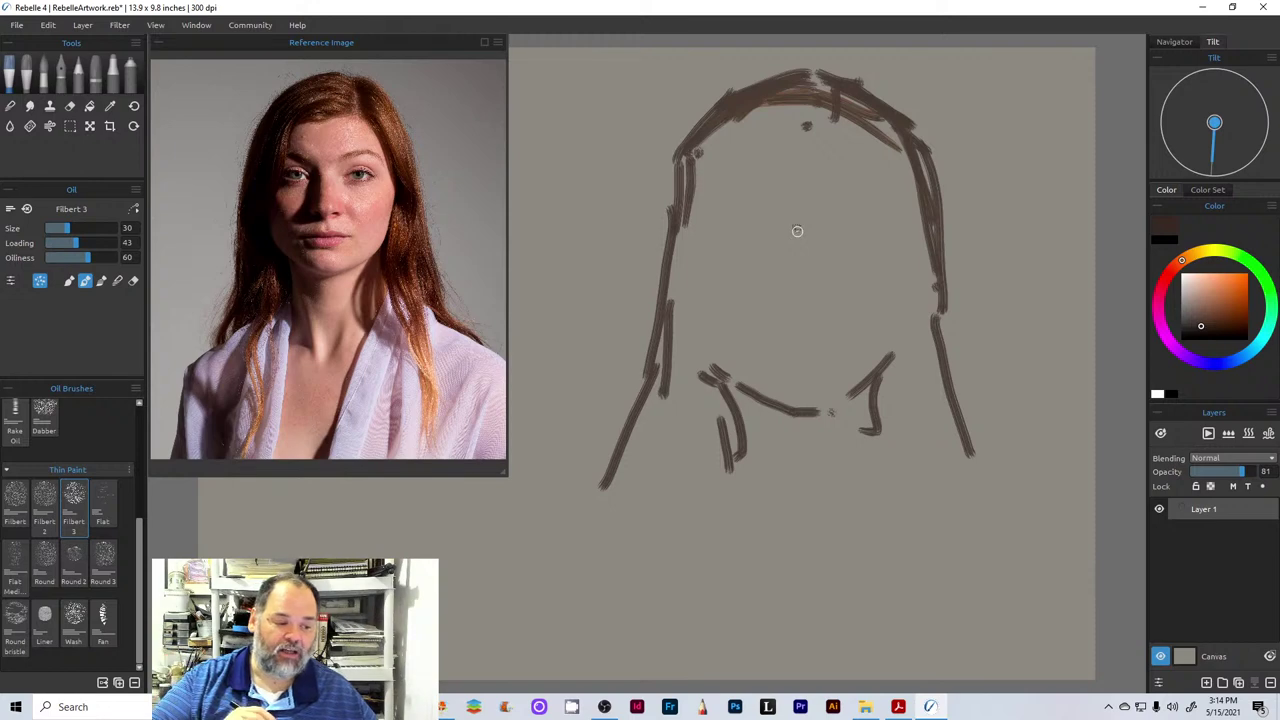
- Mark the point between the eyes, then sketch the curved hairline above the forehead and reinforce the outer left hair contour
{"action": "left_click_drag", "start_coordinate": [783, 222], "coordinate": [797, 227]}
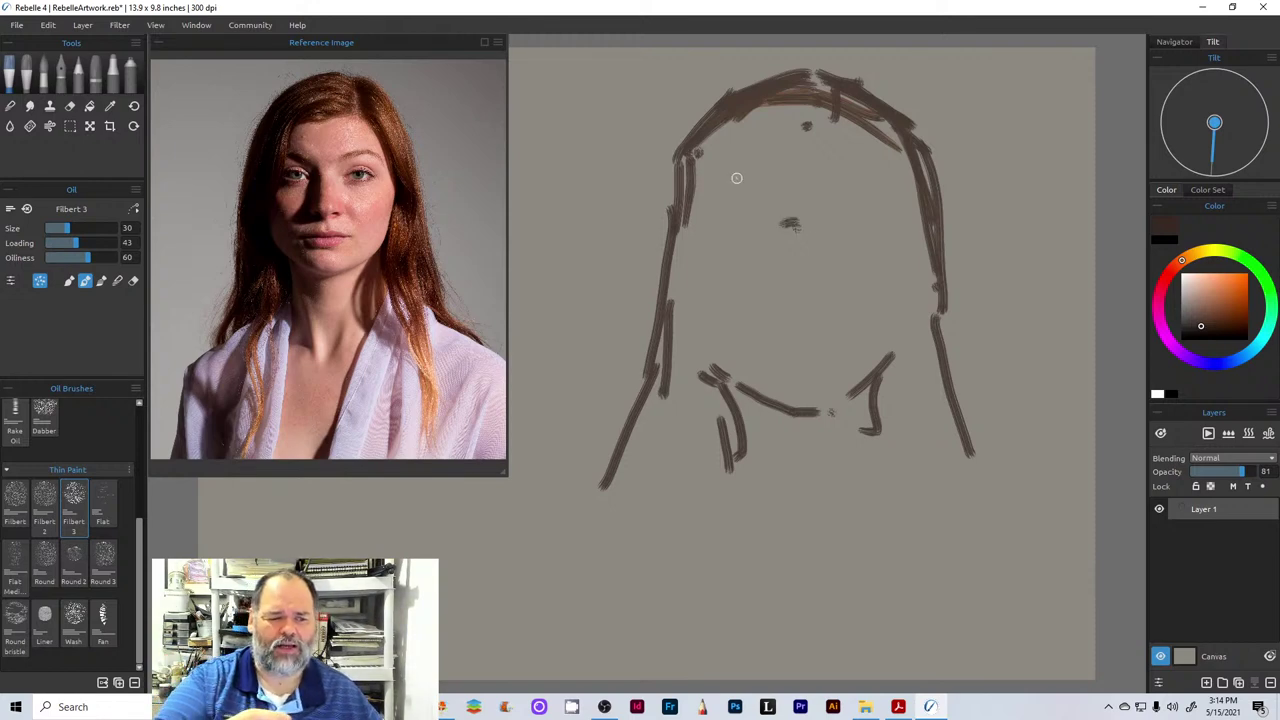
{"action": "mouse_move", "coordinate": [740, 158]}
{"action": "left_mouse_down"}
{"action": "mouse_move", "coordinate": [772, 127]}
{"action": "mouse_move", "coordinate": [838, 132]}
{"action": "left_mouse_up"}
{"action": "mouse_move", "coordinate": [676, 152]}
{"action": "left_mouse_down"}
{"action": "mouse_move", "coordinate": [730, 96]}
{"action": "mouse_move", "coordinate": [820, 68]}
{"action": "left_mouse_up"}
{"action": "left_click_drag", "start_coordinate": [685, 152], "coordinate": [662, 235]}
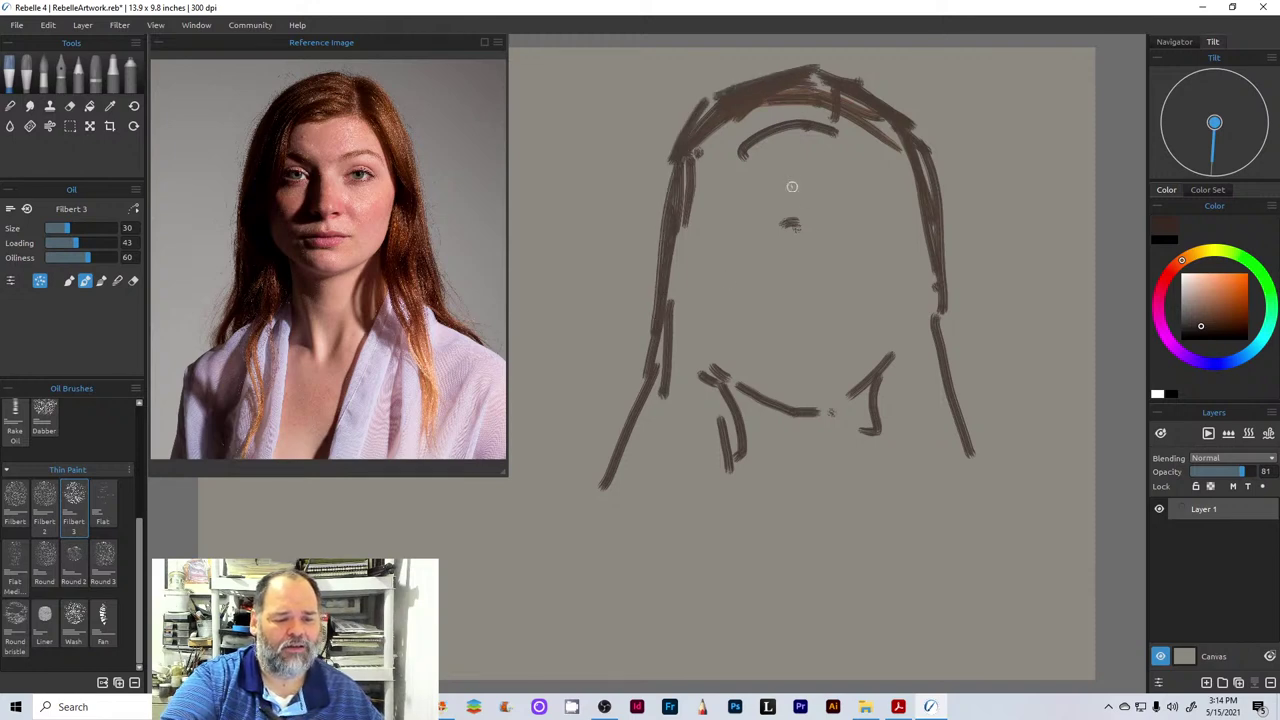
- Sketch the left brow line, the vertical shadow edge of the nose and the diagonal shadow edge across the left cheek
{"action": "left_click", "coordinate": [755, 210]}
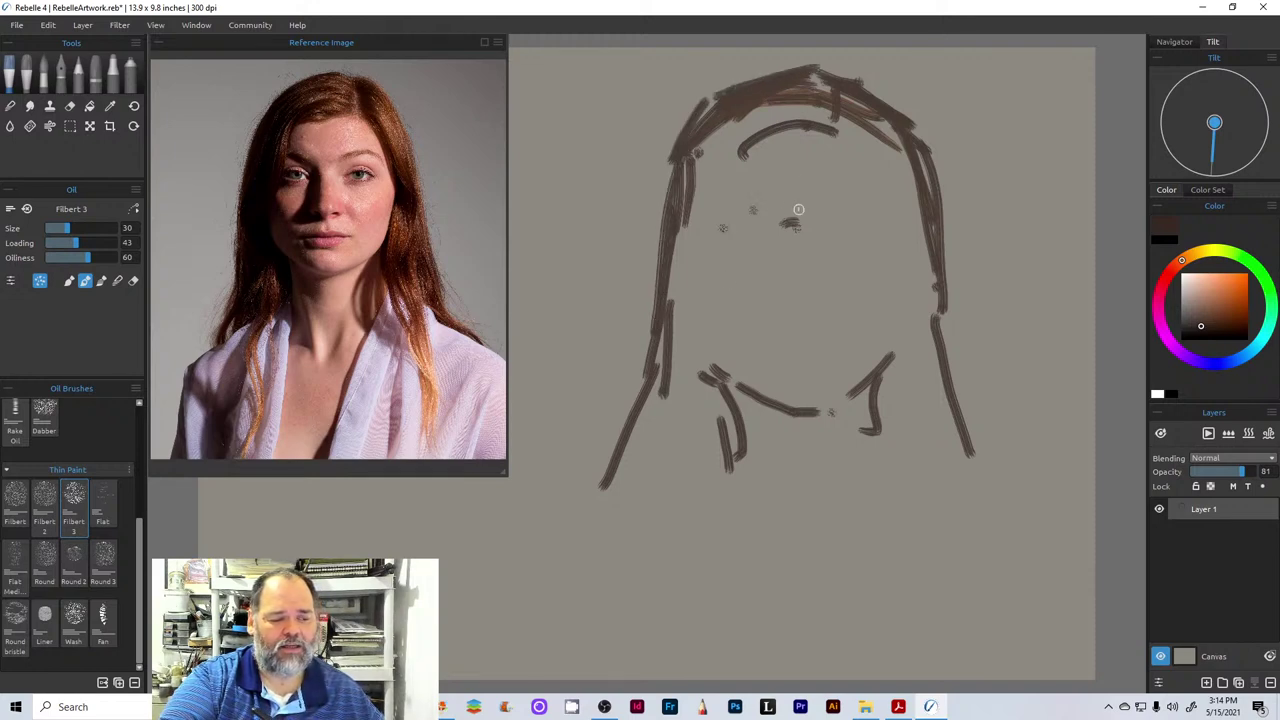
{"action": "mouse_move", "coordinate": [740, 200]}
{"action": "left_mouse_down"}
{"action": "mouse_move", "coordinate": [788, 225]}
{"action": "mouse_move", "coordinate": [789, 280]}
{"action": "left_mouse_up"}
{"action": "mouse_move", "coordinate": [791, 190]}
{"action": "left_mouse_down"}
{"action": "mouse_move", "coordinate": [794, 298]}
{"action": "mouse_move", "coordinate": [790, 248]}
{"action": "left_mouse_up"}
{"action": "left_click_drag", "start_coordinate": [798, 201], "coordinate": [798, 301]}
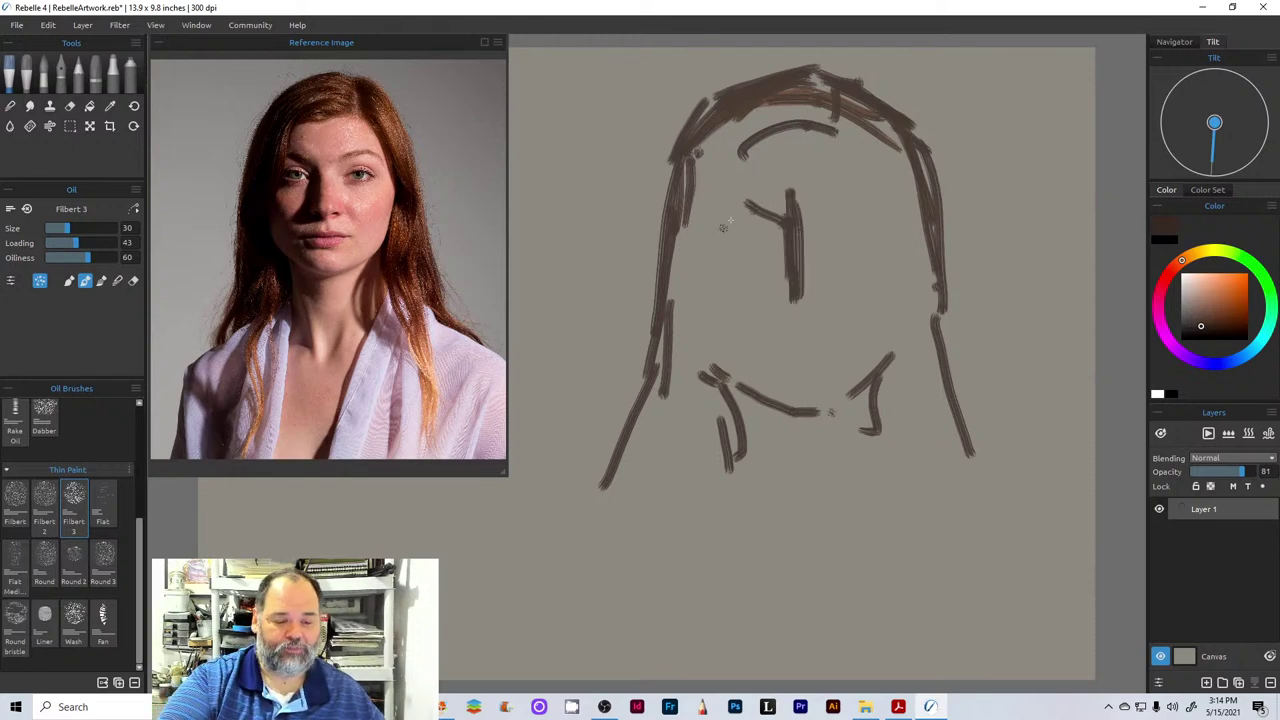
{"action": "left_click_drag", "start_coordinate": [716, 250], "coordinate": [766, 314]}
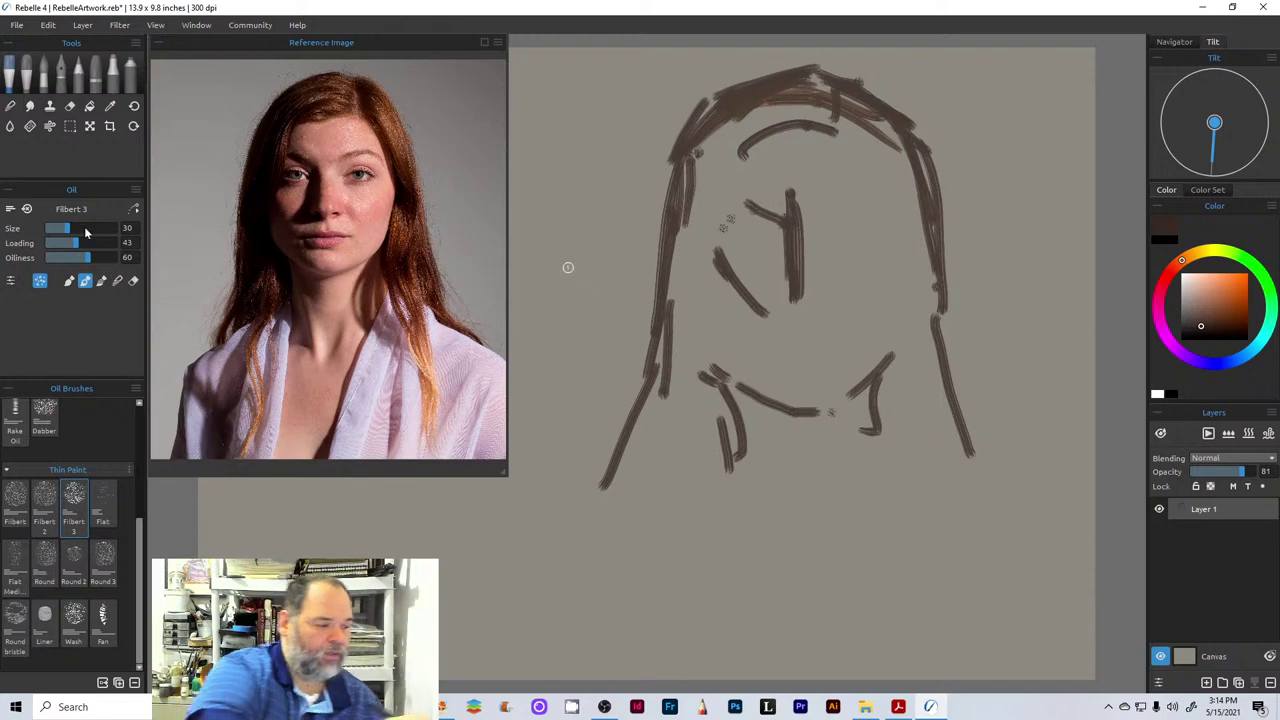
- Set the brush size to 60 and block in the dark shadow on the face's left side, from the temple and brow down to the chin
{"action": "left_click", "coordinate": [88, 228]}
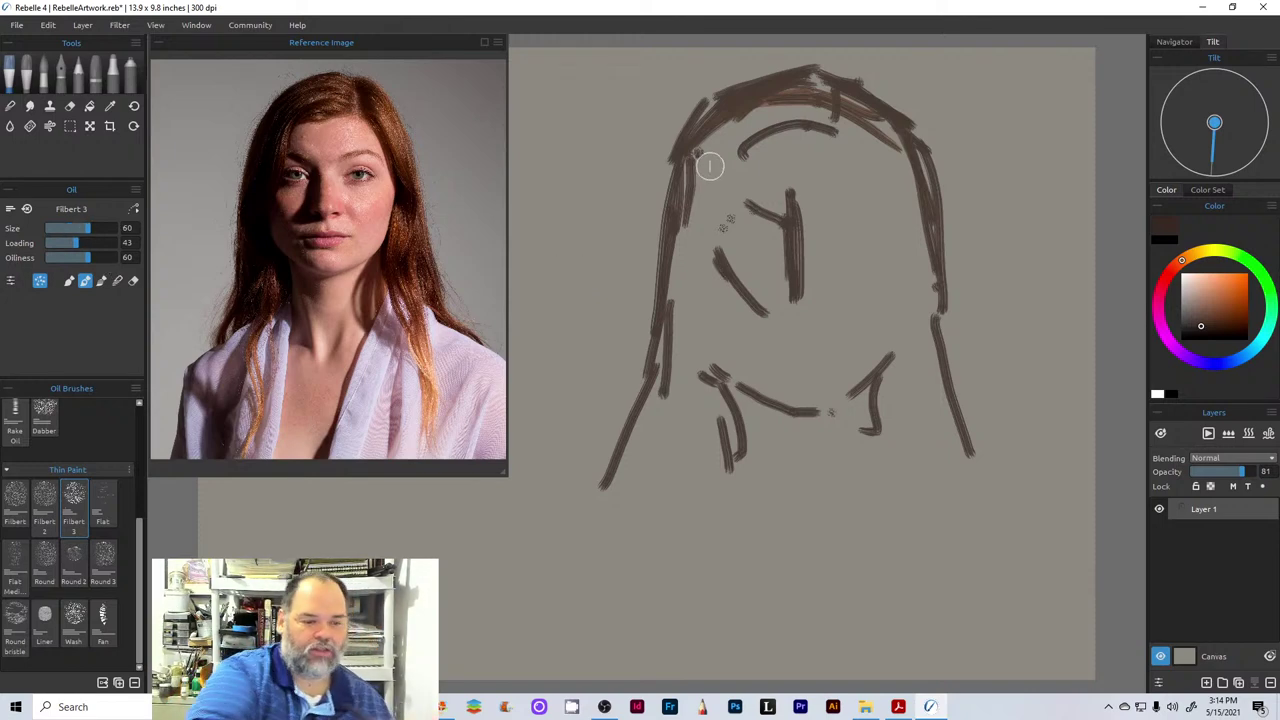
{"action": "mouse_move", "coordinate": [731, 206]}
{"action": "left_mouse_down"}
{"action": "mouse_move", "coordinate": [784, 190]}
{"action": "mouse_move", "coordinate": [761, 203]}
{"action": "mouse_move", "coordinate": [774, 211]}
{"action": "mouse_move", "coordinate": [712, 180]}
{"action": "mouse_move", "coordinate": [690, 281]}
{"action": "mouse_move", "coordinate": [706, 208]}
{"action": "mouse_move", "coordinate": [701, 253]}
{"action": "mouse_move", "coordinate": [780, 400]}
{"action": "left_mouse_up"}
{"action": "mouse_move", "coordinate": [711, 281]}
{"action": "left_mouse_down"}
{"action": "mouse_move", "coordinate": [721, 336]}
{"action": "mouse_move", "coordinate": [757, 391]}
{"action": "left_mouse_up"}
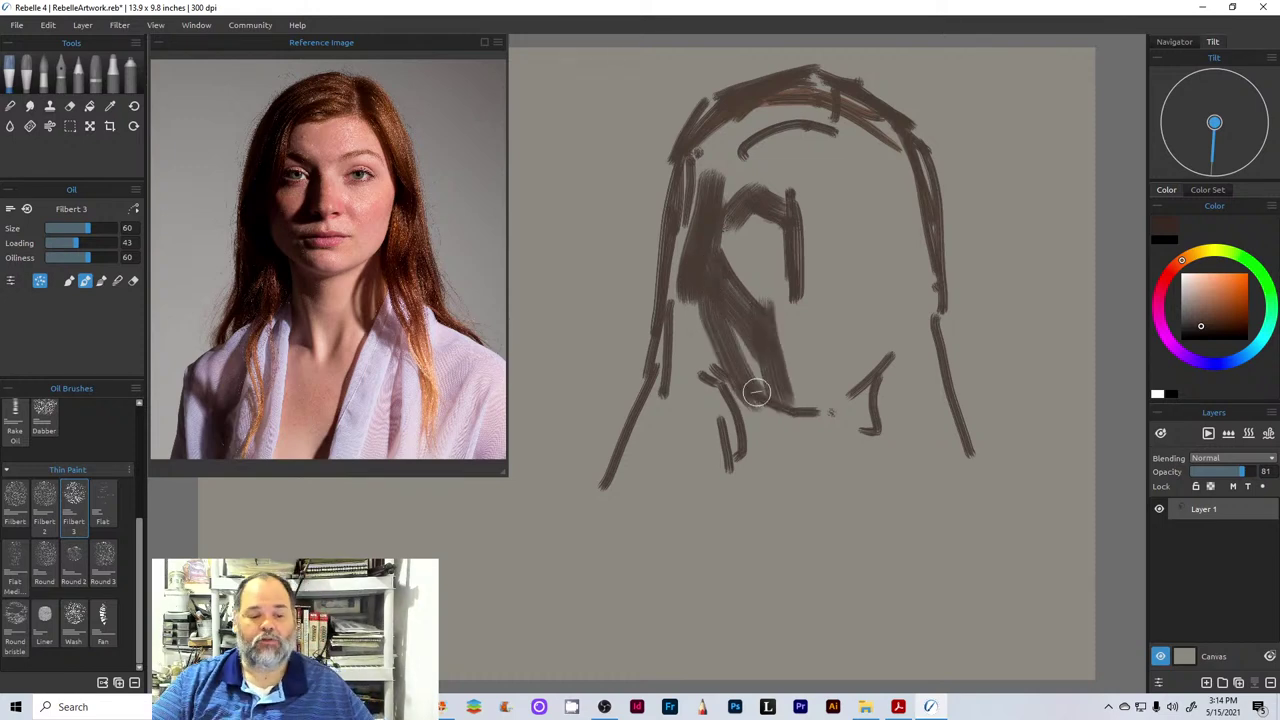
{"action": "mouse_move", "coordinate": [741, 340]}
{"action": "left_mouse_down"}
{"action": "mouse_move", "coordinate": [784, 398]}
{"action": "mouse_move", "coordinate": [778, 416]}
{"action": "mouse_move", "coordinate": [806, 396]}
{"action": "left_mouse_up"}
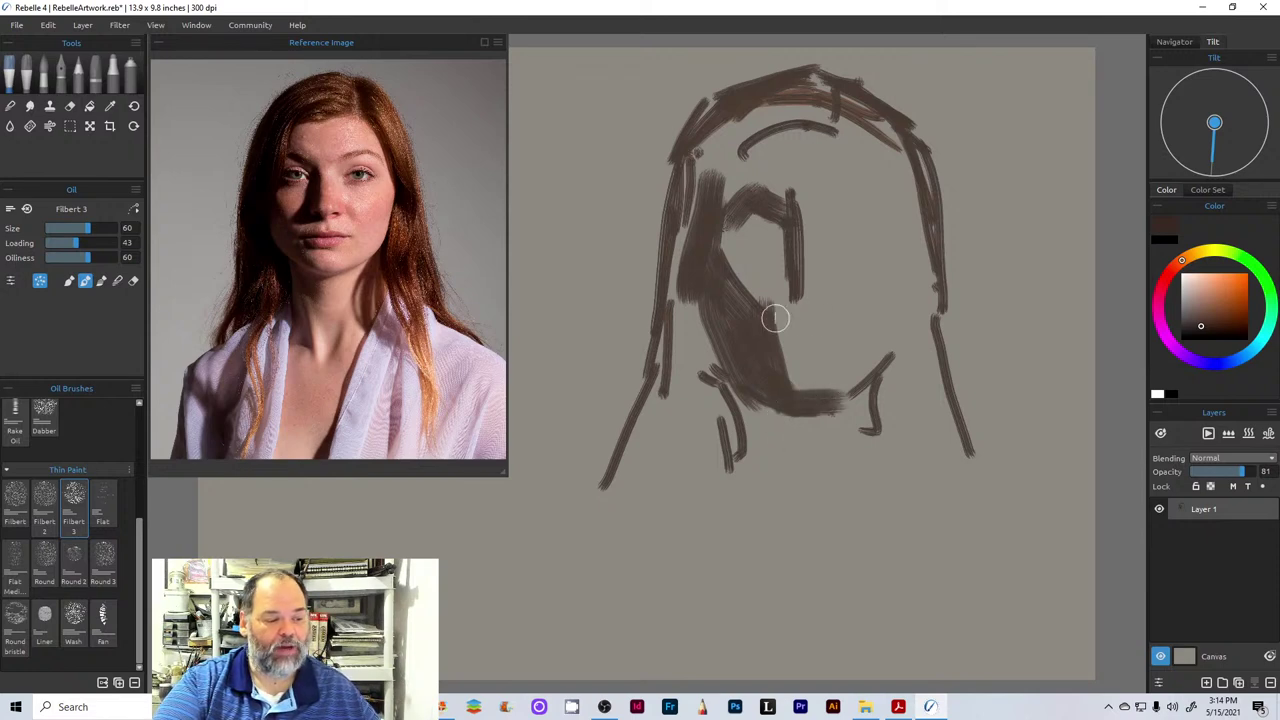
{"action": "mouse_move", "coordinate": [775, 318]}
{"action": "left_mouse_down"}
{"action": "mouse_move", "coordinate": [791, 281]}
{"action": "mouse_move", "coordinate": [750, 300]}
{"action": "mouse_move", "coordinate": [785, 272]}
{"action": "left_mouse_up"}
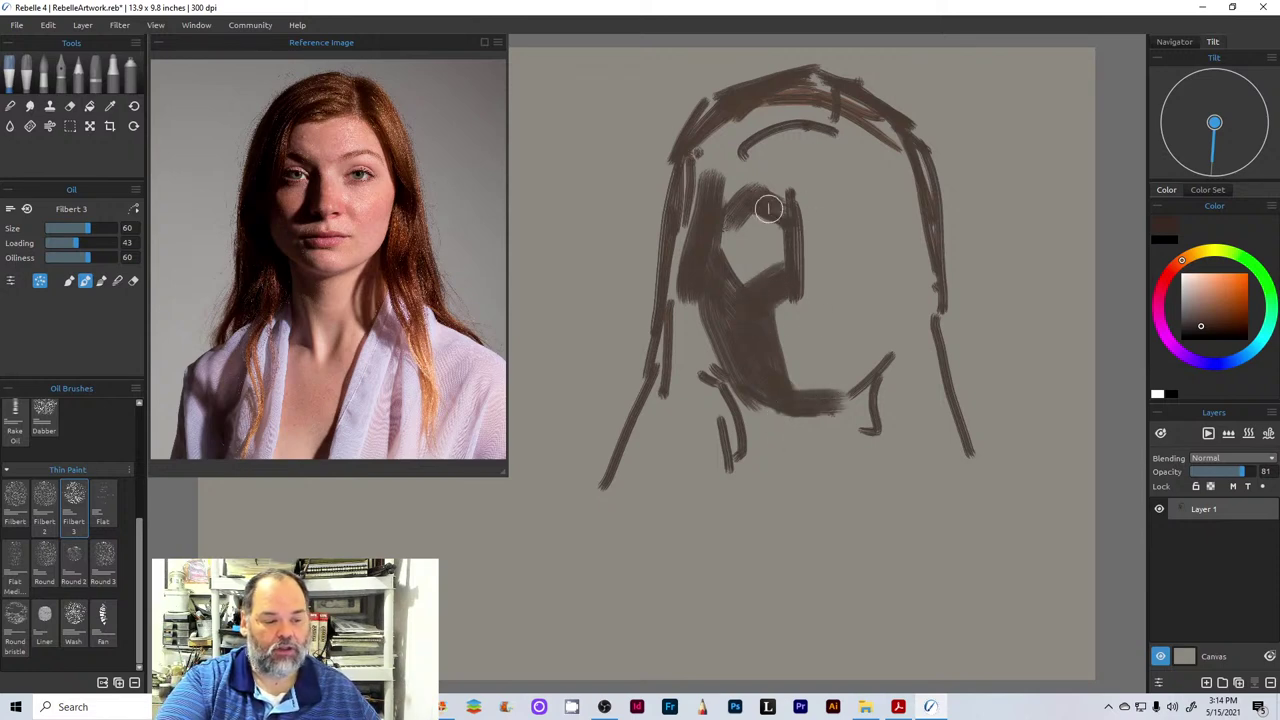
- Fill the dark hair mass around the forehead and down the right temple, and block in the shadows of both eye sockets
{"action": "mouse_move", "coordinate": [768, 208]}
{"action": "left_mouse_down"}
{"action": "mouse_move", "coordinate": [727, 202]}
{"action": "mouse_move", "coordinate": [731, 183]}
{"action": "mouse_move", "coordinate": [696, 198]}
{"action": "mouse_move", "coordinate": [729, 126]}
{"action": "mouse_move", "coordinate": [695, 197]}
{"action": "mouse_move", "coordinate": [757, 101]}
{"action": "mouse_move", "coordinate": [760, 131]}
{"action": "mouse_move", "coordinate": [827, 88]}
{"action": "mouse_move", "coordinate": [823, 104]}
{"action": "mouse_move", "coordinate": [832, 96]}
{"action": "mouse_move", "coordinate": [908, 156]}
{"action": "mouse_move", "coordinate": [882, 127]}
{"action": "mouse_move", "coordinate": [920, 194]}
{"action": "left_mouse_up"}
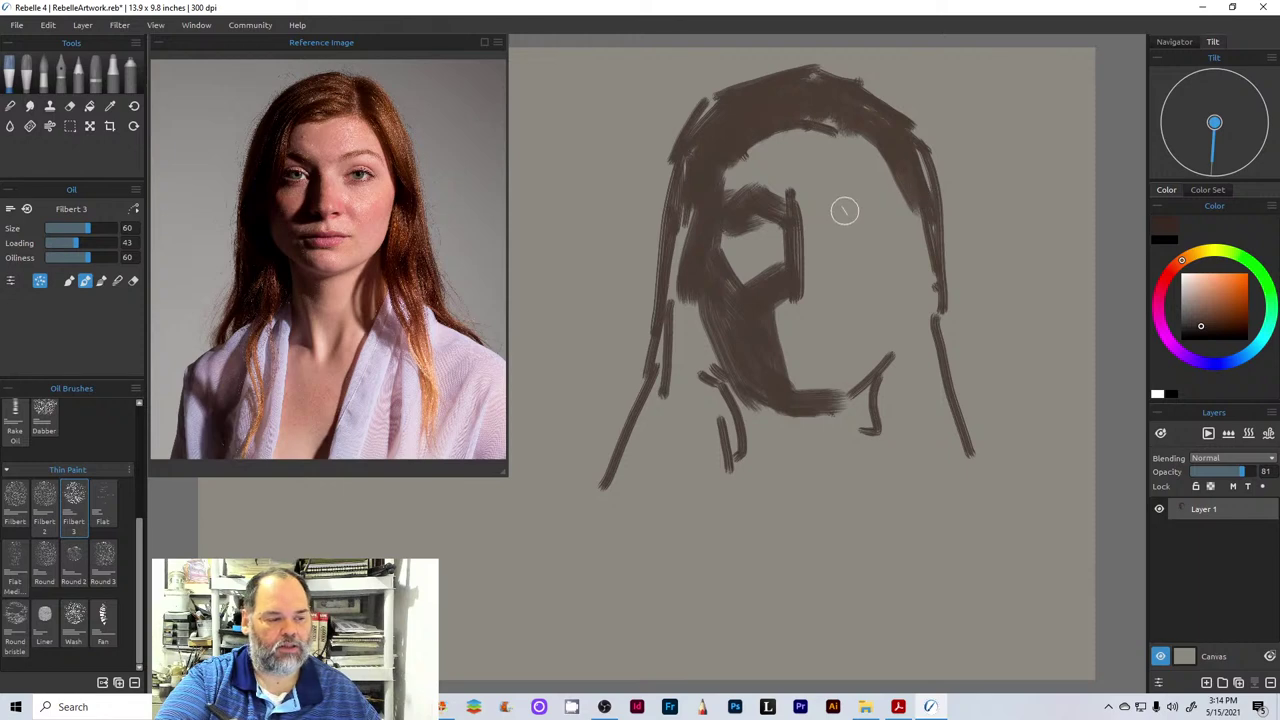
{"action": "mouse_move", "coordinate": [844, 210]}
{"action": "left_mouse_down"}
{"action": "mouse_move", "coordinate": [829, 206]}
{"action": "mouse_move", "coordinate": [860, 230]}
{"action": "left_mouse_up"}
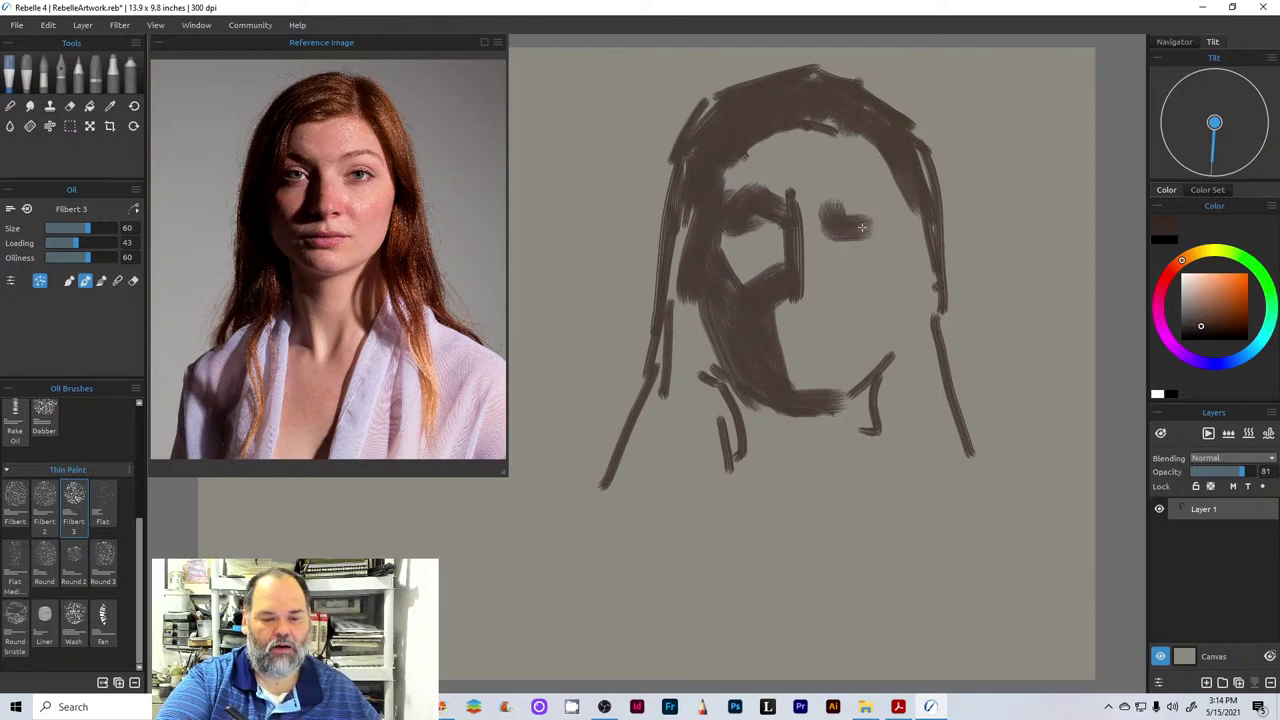
{"action": "left_click_drag", "start_coordinate": [748, 214], "coordinate": [731, 242]}
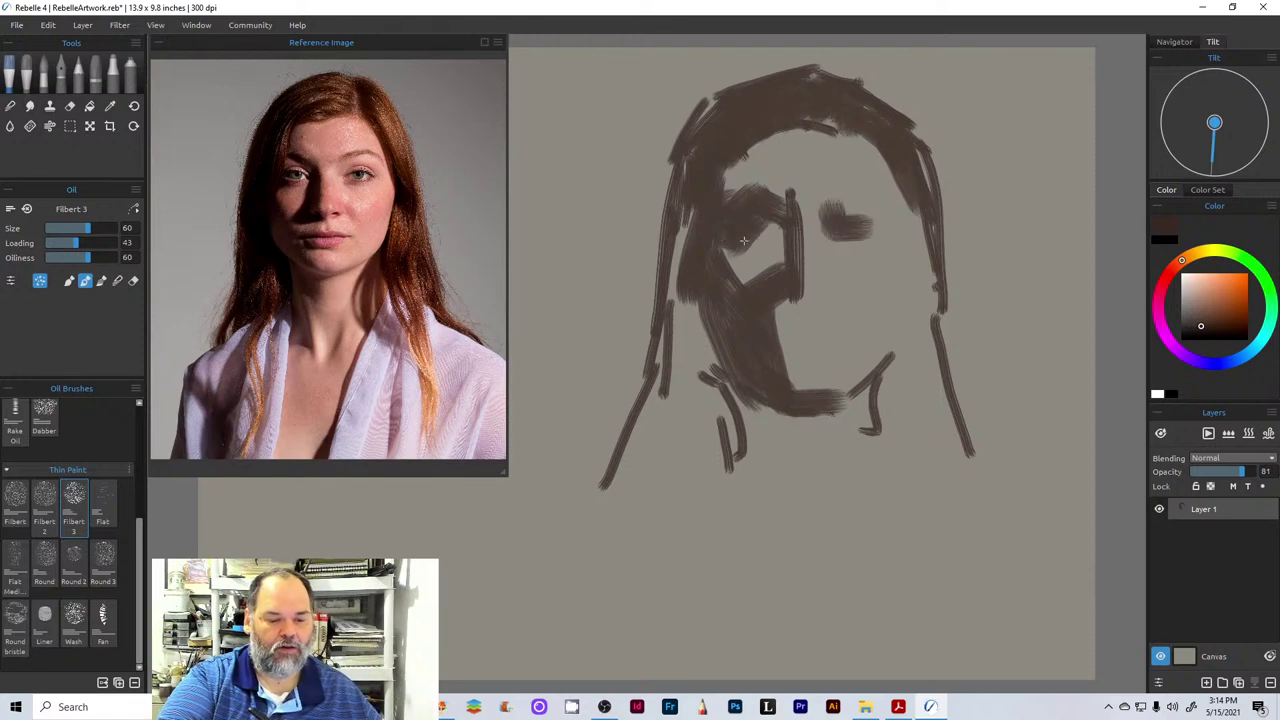
- Block in dark shadows at the right eye's outer corner, along the mouth and down both sides of the neck
{"action": "mouse_move", "coordinate": [900, 183]}
{"action": "left_mouse_down"}
{"action": "mouse_move", "coordinate": [918, 216]}
{"action": "mouse_move", "coordinate": [874, 123]}
{"action": "mouse_move", "coordinate": [923, 186]}
{"action": "mouse_move", "coordinate": [876, 222]}
{"action": "left_mouse_up"}
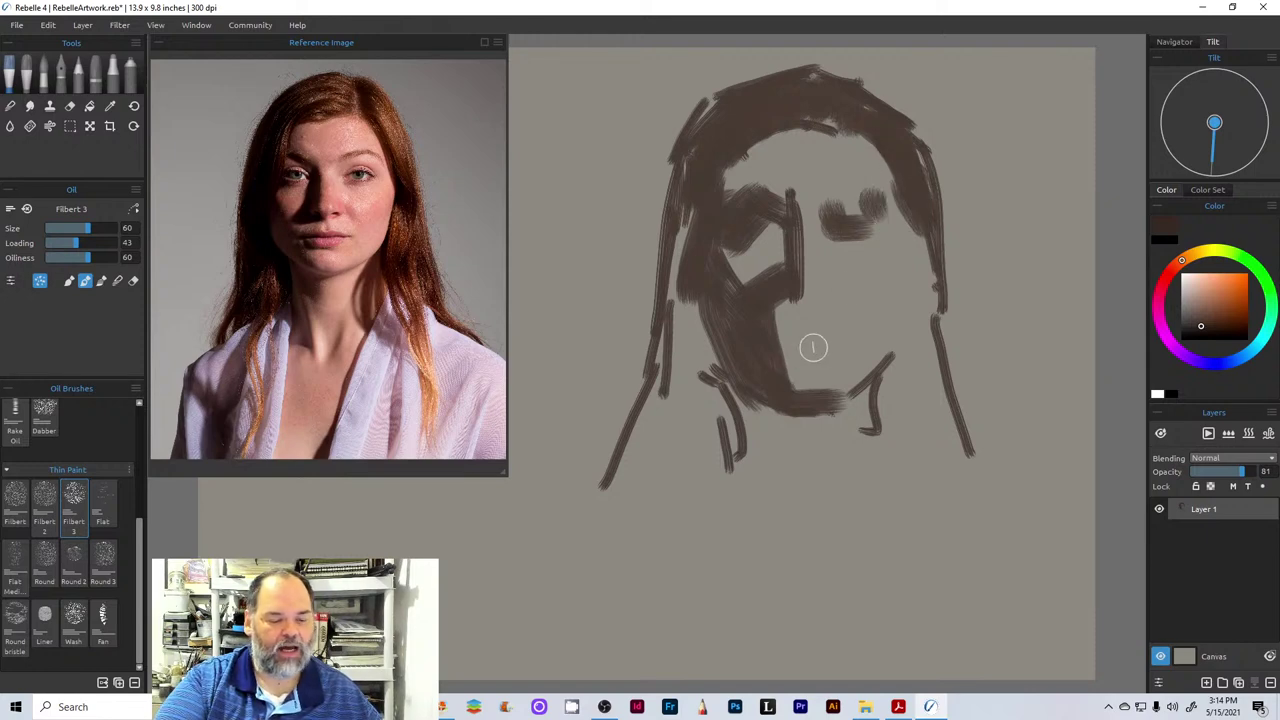
{"action": "mouse_move", "coordinate": [811, 346]}
{"action": "left_mouse_down"}
{"action": "mouse_move", "coordinate": [775, 344]}
{"action": "mouse_move", "coordinate": [824, 345]}
{"action": "mouse_move", "coordinate": [774, 344]}
{"action": "mouse_move", "coordinate": [840, 340]}
{"action": "mouse_move", "coordinate": [825, 351]}
{"action": "mouse_move", "coordinate": [775, 341]}
{"action": "mouse_move", "coordinate": [844, 345]}
{"action": "mouse_move", "coordinate": [868, 488]}
{"action": "left_mouse_up"}
{"action": "mouse_move", "coordinate": [760, 405]}
{"action": "left_mouse_down"}
{"action": "mouse_move", "coordinate": [785, 478]}
{"action": "mouse_move", "coordinate": [797, 466]}
{"action": "mouse_move", "coordinate": [800, 480]}
{"action": "left_mouse_up"}
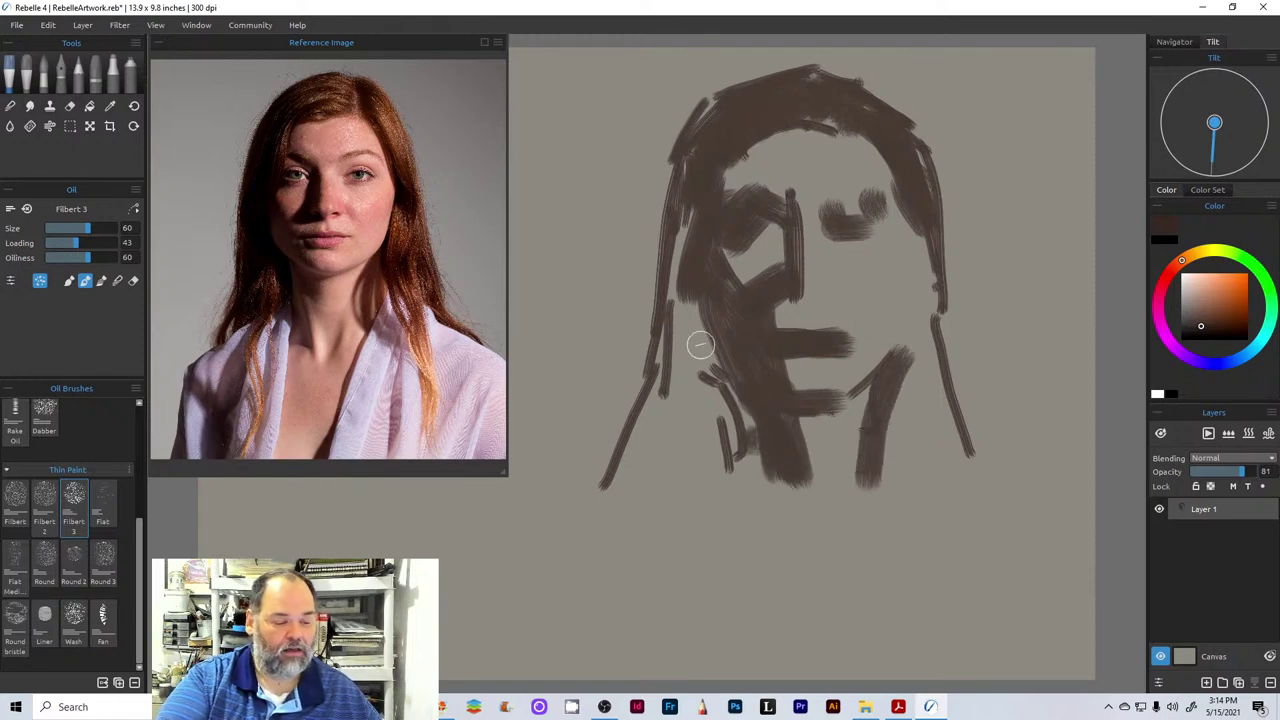
- Fill the dark hair mass on the portrait's left from the cheek to below the shoulder, and darken the left eye socket
{"action": "mouse_move", "coordinate": [690, 245]}
{"action": "left_mouse_down"}
{"action": "mouse_move", "coordinate": [675, 280]}
{"action": "mouse_move", "coordinate": [675, 365]}
{"action": "mouse_move", "coordinate": [691, 297]}
{"action": "mouse_move", "coordinate": [676, 354]}
{"action": "mouse_move", "coordinate": [700, 344]}
{"action": "mouse_move", "coordinate": [695, 368]}
{"action": "mouse_move", "coordinate": [641, 453]}
{"action": "mouse_move", "coordinate": [657, 463]}
{"action": "mouse_move", "coordinate": [713, 429]}
{"action": "mouse_move", "coordinate": [728, 446]}
{"action": "mouse_move", "coordinate": [717, 318]}
{"action": "mouse_move", "coordinate": [731, 474]}
{"action": "left_mouse_up"}
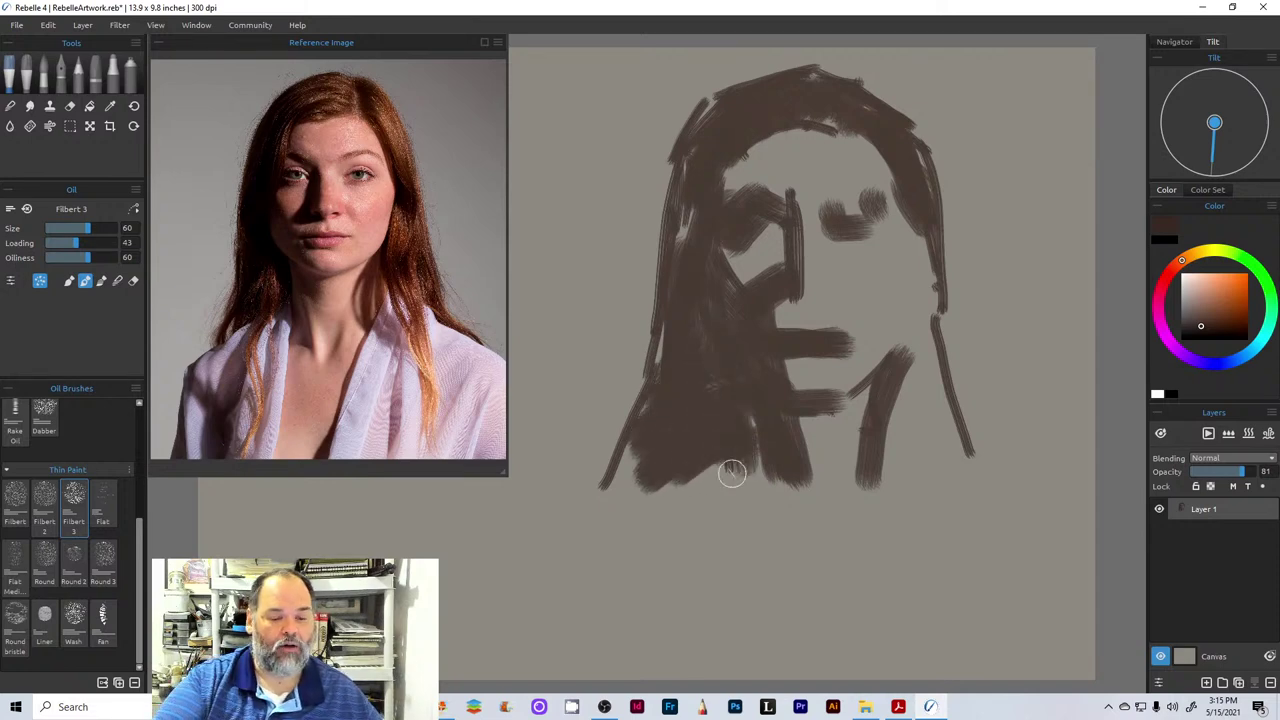
{"action": "mouse_move", "coordinate": [743, 195]}
{"action": "left_mouse_down"}
{"action": "mouse_move", "coordinate": [782, 231]}
{"action": "mouse_move", "coordinate": [779, 298]}
{"action": "mouse_move", "coordinate": [789, 246]}
{"action": "left_mouse_up"}
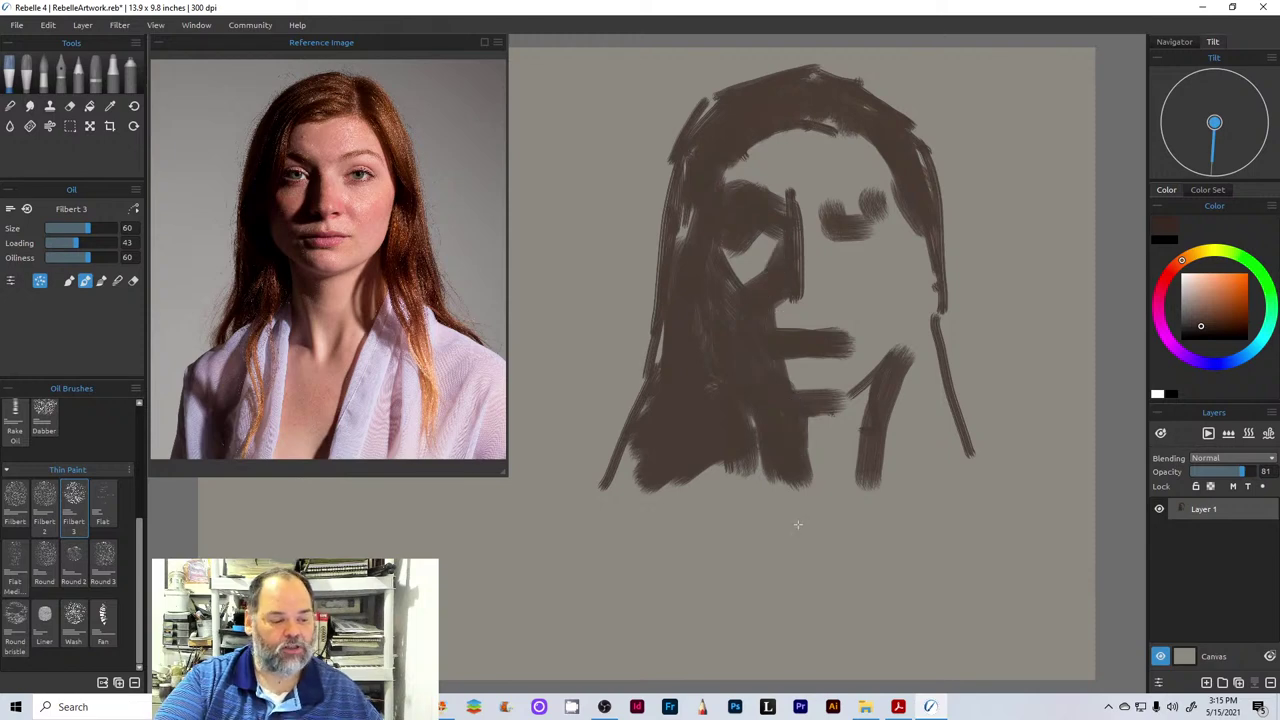
{"action": "mouse_move", "coordinate": [798, 524]}
{"action": "left_mouse_down"}
{"action": "mouse_move", "coordinate": [792, 489]}
{"action": "mouse_move", "coordinate": [717, 539]}
{"action": "mouse_move", "coordinate": [778, 444]}
{"action": "mouse_move", "coordinate": [691, 524]}
{"action": "mouse_move", "coordinate": [753, 441]}
{"action": "mouse_move", "coordinate": [662, 515]}
{"action": "left_mouse_up"}
{"action": "mouse_move", "coordinate": [686, 440]}
{"action": "left_mouse_down"}
{"action": "mouse_move", "coordinate": [627, 489]}
{"action": "mouse_move", "coordinate": [668, 527]}
{"action": "left_mouse_up"}
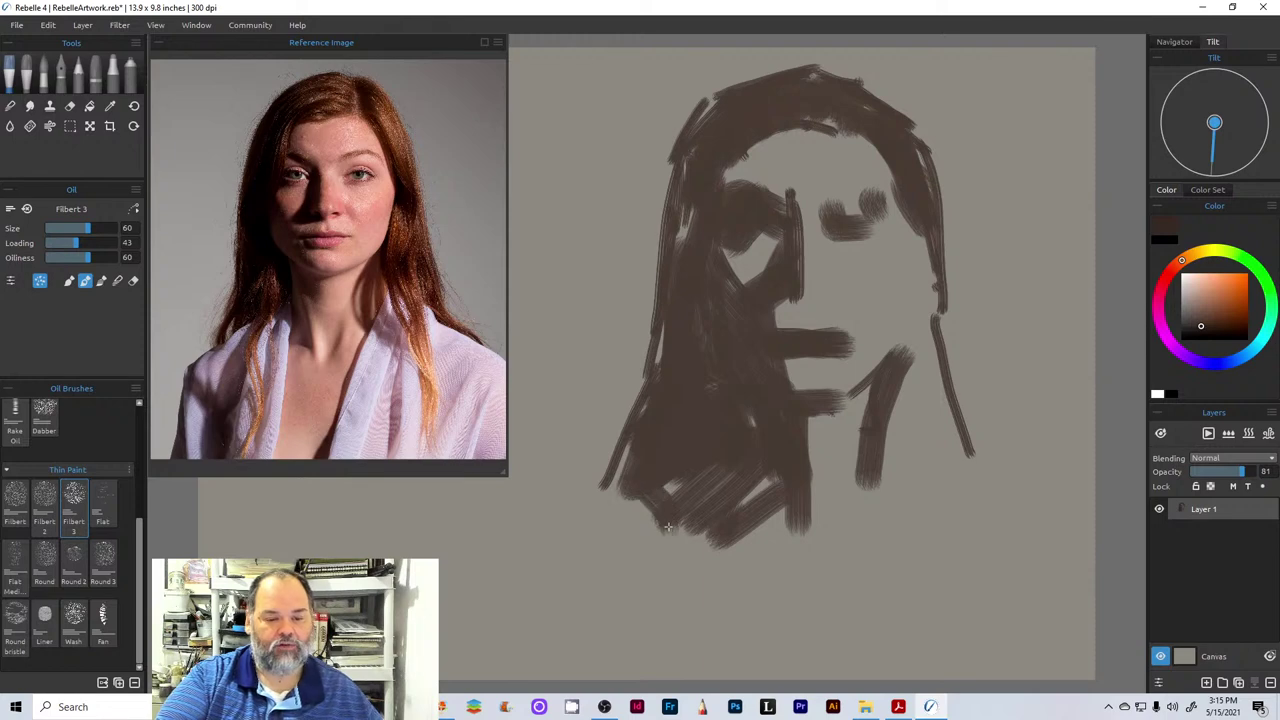
- Block in the dark hair falling on the portrait's right side down to the shoulder, and solidify the hair's crown
{"action": "left_click_drag", "start_coordinate": [935, 245], "coordinate": [992, 400]}
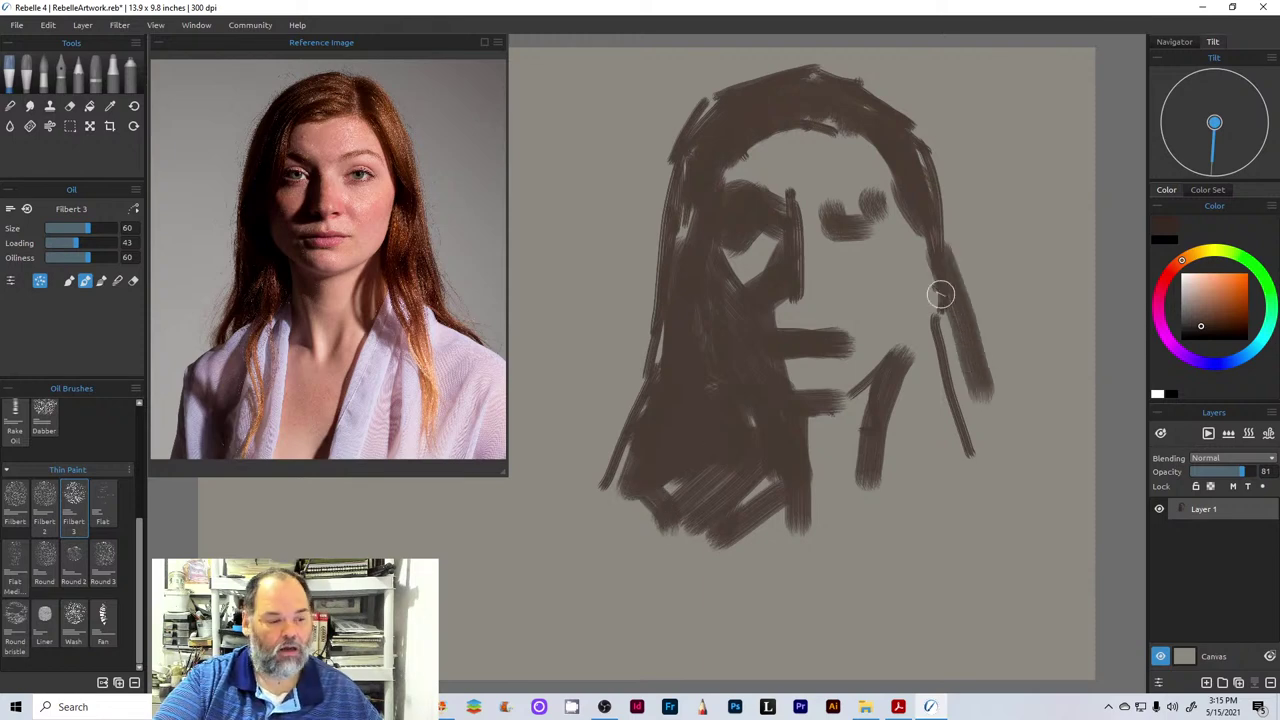
{"action": "mouse_move", "coordinate": [938, 256]}
{"action": "left_mouse_down"}
{"action": "mouse_move", "coordinate": [916, 355]}
{"action": "mouse_move", "coordinate": [950, 462]}
{"action": "left_mouse_up"}
{"action": "left_click_drag", "start_coordinate": [937, 303], "coordinate": [1005, 460]}
{"action": "left_click_drag", "start_coordinate": [926, 189], "coordinate": [957, 346]}
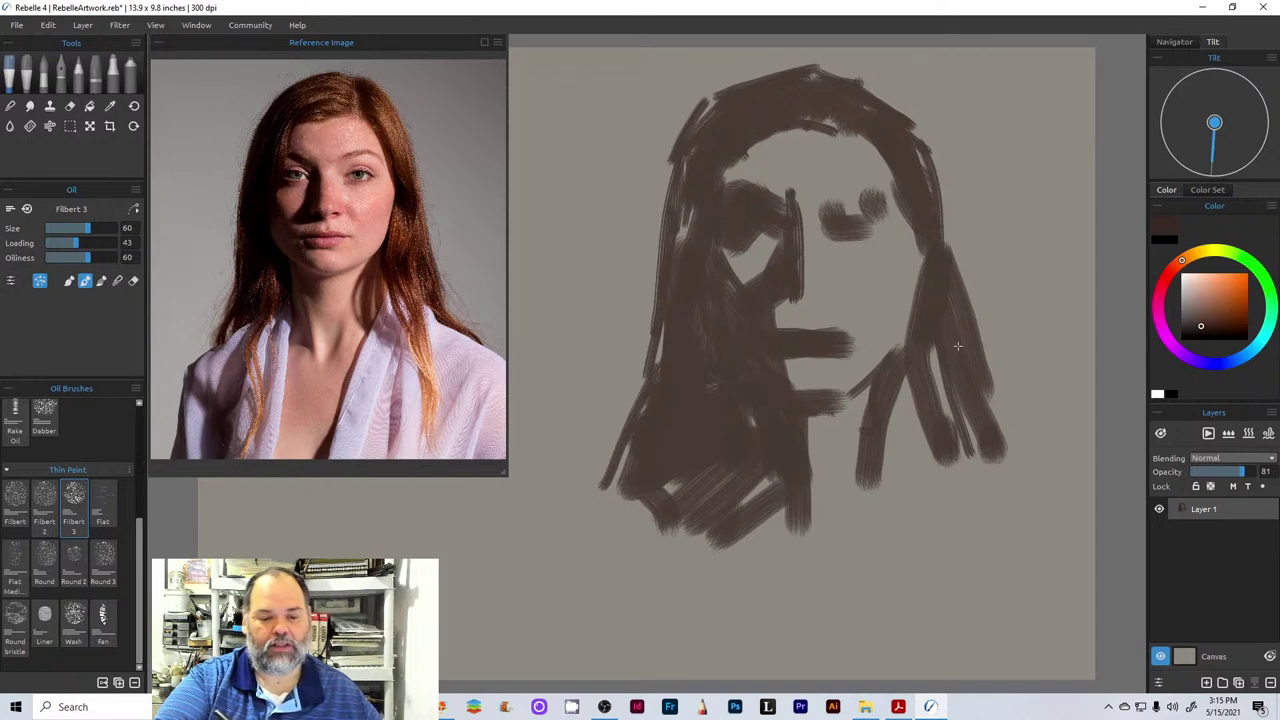
{"action": "left_click_drag", "start_coordinate": [709, 107], "coordinate": [902, 95]}
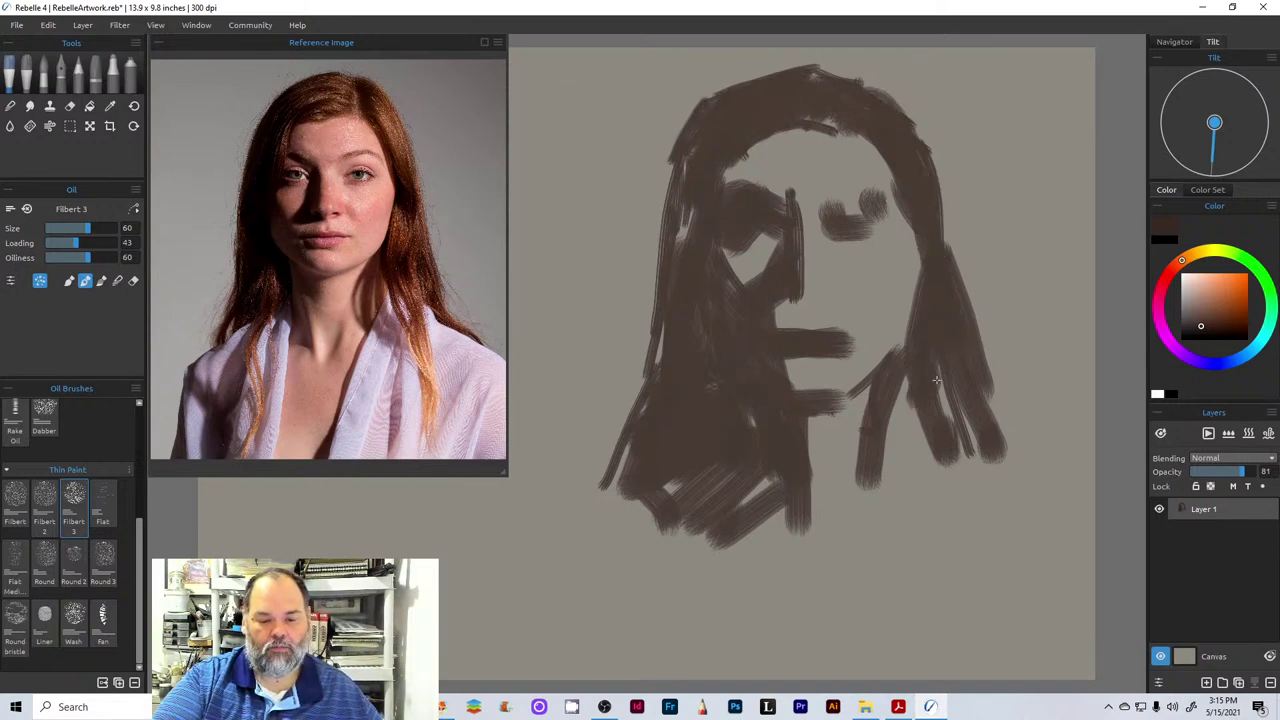
{"action": "mouse_move", "coordinate": [936, 380]}
{"action": "left_mouse_down"}
{"action": "mouse_move", "coordinate": [982, 478]}
{"action": "mouse_move", "coordinate": [970, 488]}
{"action": "left_mouse_up"}
{"action": "left_click_drag", "start_coordinate": [905, 396], "coordinate": [927, 461]}
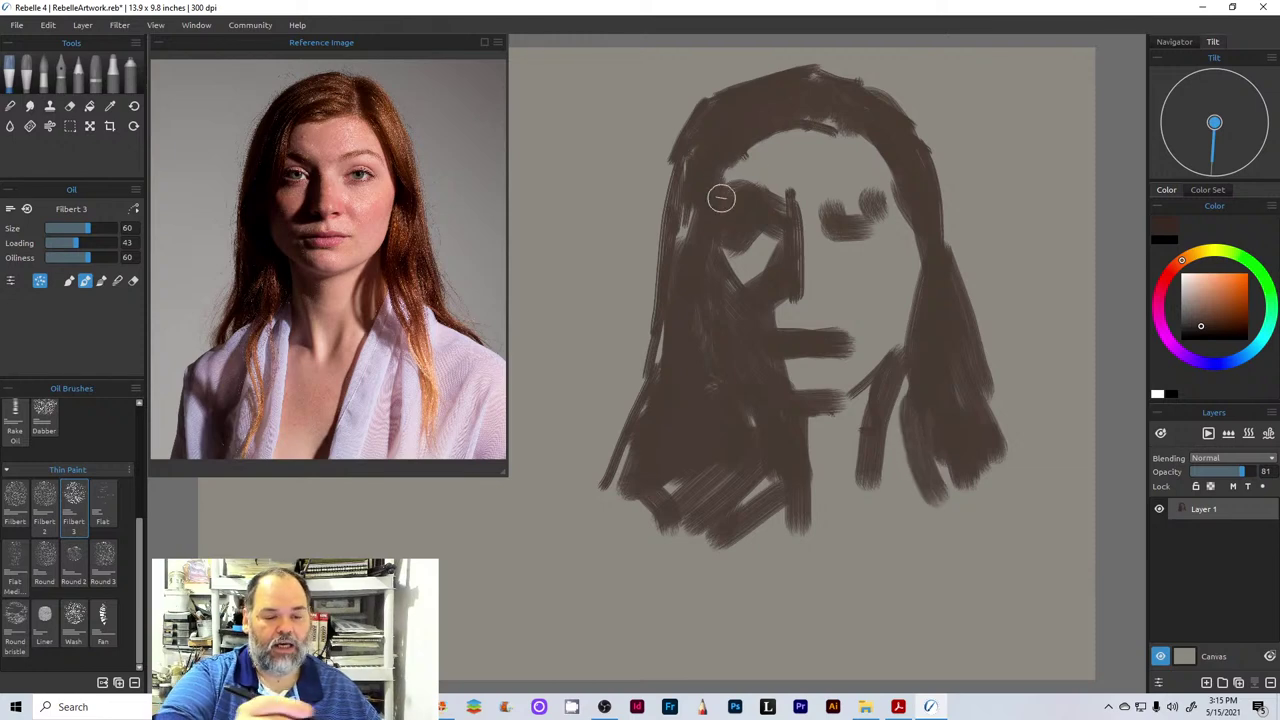
- Thicken and lengthen the dark hair ends on both sides, close gaps at the left temple, and darken the shadow beside the nose bridge
{"action": "left_click_drag", "start_coordinate": [692, 165], "coordinate": [676, 250]}
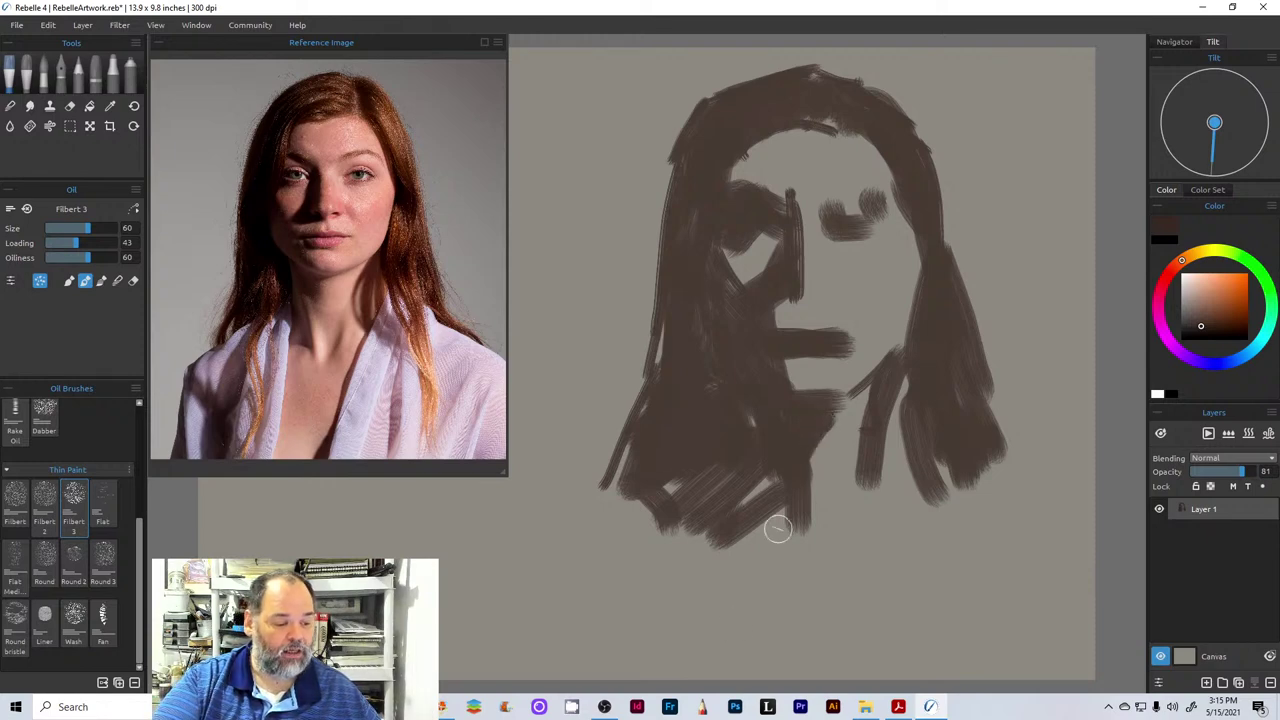
{"action": "mouse_move", "coordinate": [778, 528]}
{"action": "left_mouse_down"}
{"action": "mouse_move", "coordinate": [762, 522]}
{"action": "mouse_move", "coordinate": [770, 486]}
{"action": "mouse_move", "coordinate": [692, 545]}
{"action": "mouse_move", "coordinate": [658, 460]}
{"action": "mouse_move", "coordinate": [598, 550]}
{"action": "left_mouse_up"}
{"action": "left_click_drag", "start_coordinate": [620, 482], "coordinate": [645, 380]}
{"action": "left_click_drag", "start_coordinate": [616, 444], "coordinate": [588, 545]}
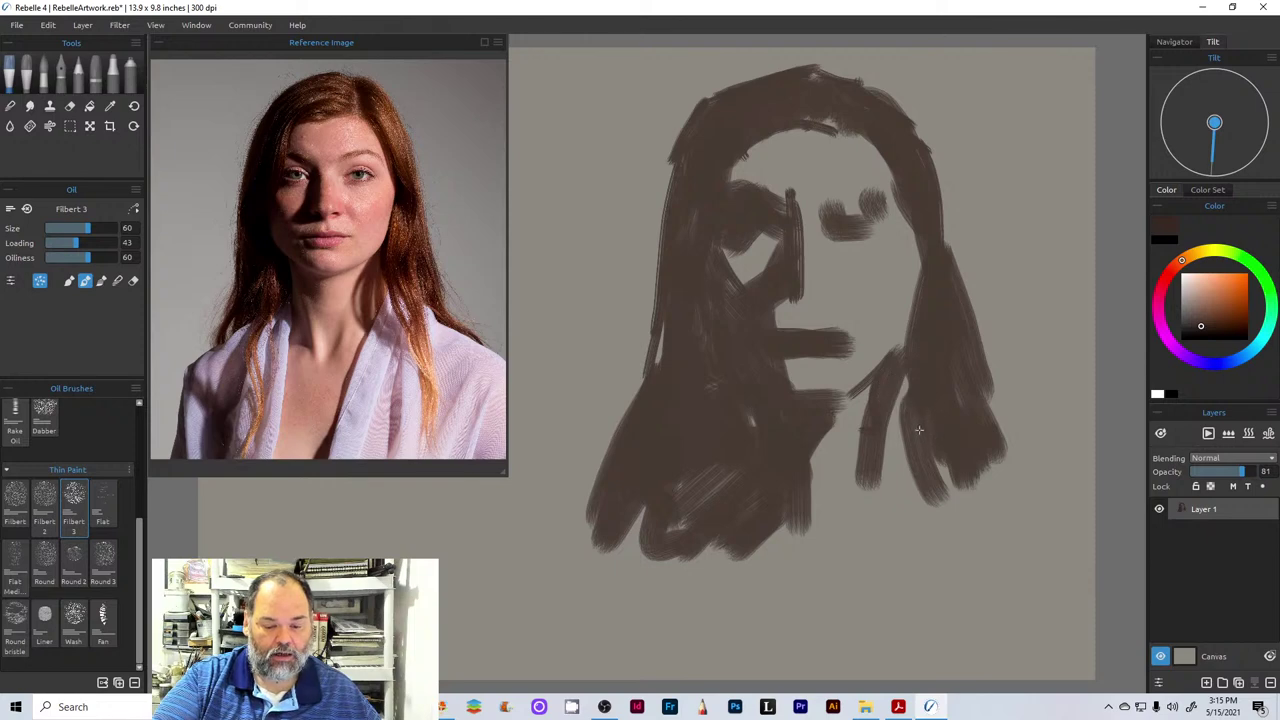
{"action": "left_click_drag", "start_coordinate": [919, 430], "coordinate": [954, 526]}
{"action": "left_click_drag", "start_coordinate": [968, 445], "coordinate": [968, 540]}
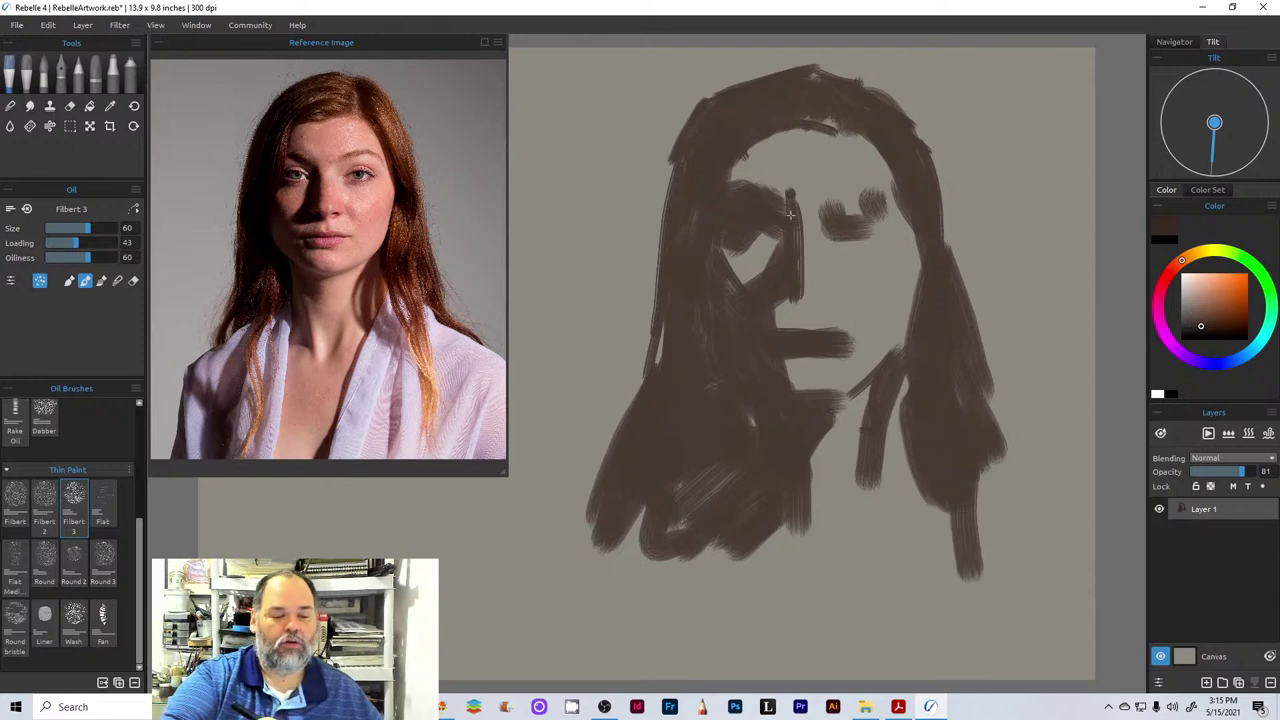
{"action": "left_click_drag", "start_coordinate": [769, 199], "coordinate": [784, 231]}
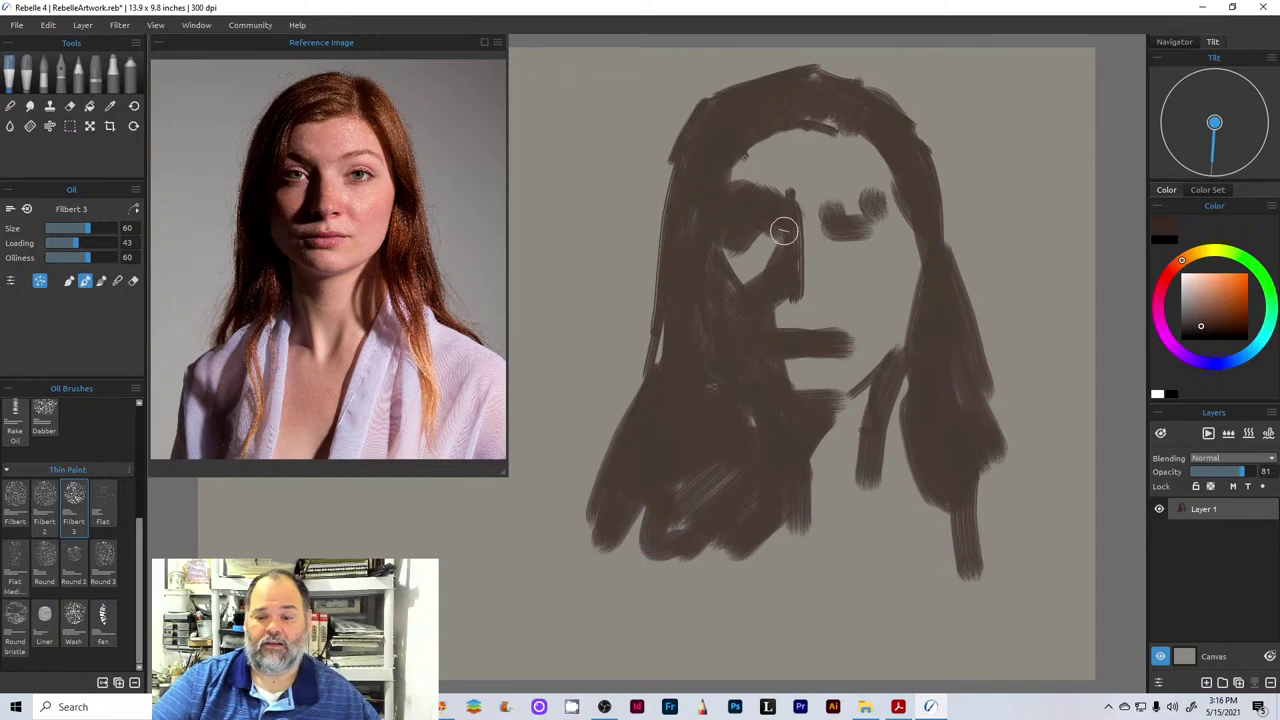
- Choose a salmon skin tone and fill the lit forehead between the hairline and the brows
{"action": "left_click", "coordinate": [1203, 301]}
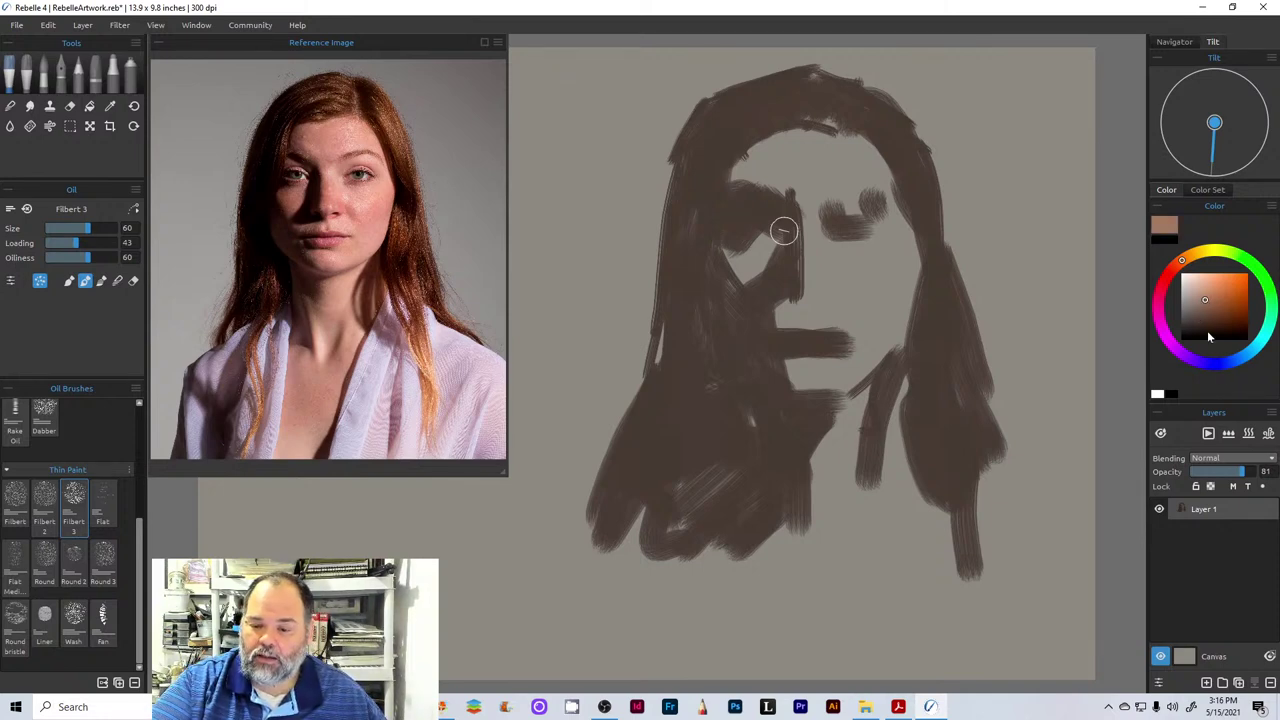
{"action": "left_click", "coordinate": [1179, 266]}
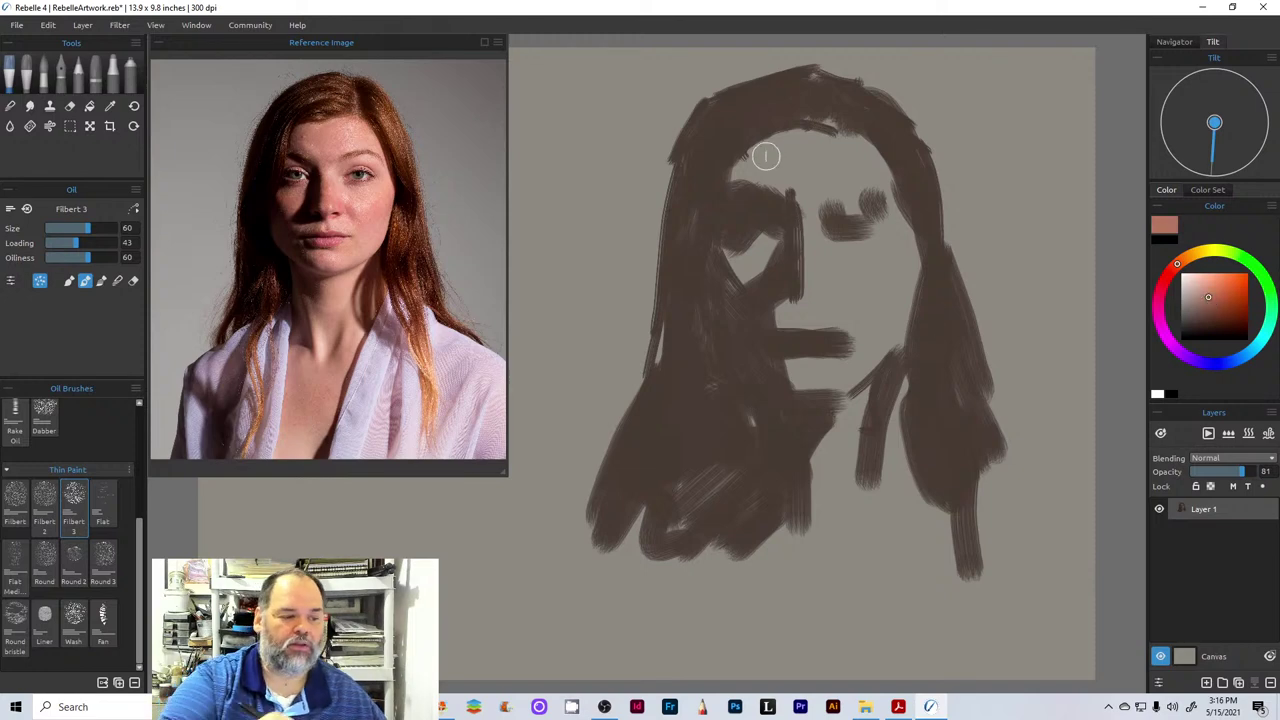
{"action": "mouse_move", "coordinate": [766, 149]}
{"action": "left_mouse_down"}
{"action": "mouse_move", "coordinate": [836, 159]}
{"action": "mouse_move", "coordinate": [819, 138]}
{"action": "mouse_move", "coordinate": [857, 153]}
{"action": "mouse_move", "coordinate": [783, 152]}
{"action": "mouse_move", "coordinate": [744, 176]}
{"action": "mouse_move", "coordinate": [751, 164]}
{"action": "mouse_move", "coordinate": [789, 191]}
{"action": "mouse_move", "coordinate": [829, 172]}
{"action": "mouse_move", "coordinate": [800, 186]}
{"action": "mouse_move", "coordinate": [808, 164]}
{"action": "mouse_move", "coordinate": [854, 157]}
{"action": "mouse_move", "coordinate": [863, 173]}
{"action": "mouse_move", "coordinate": [837, 131]}
{"action": "mouse_move", "coordinate": [890, 172]}
{"action": "left_mouse_up"}
{"action": "left_click", "coordinate": [1213, 289]}
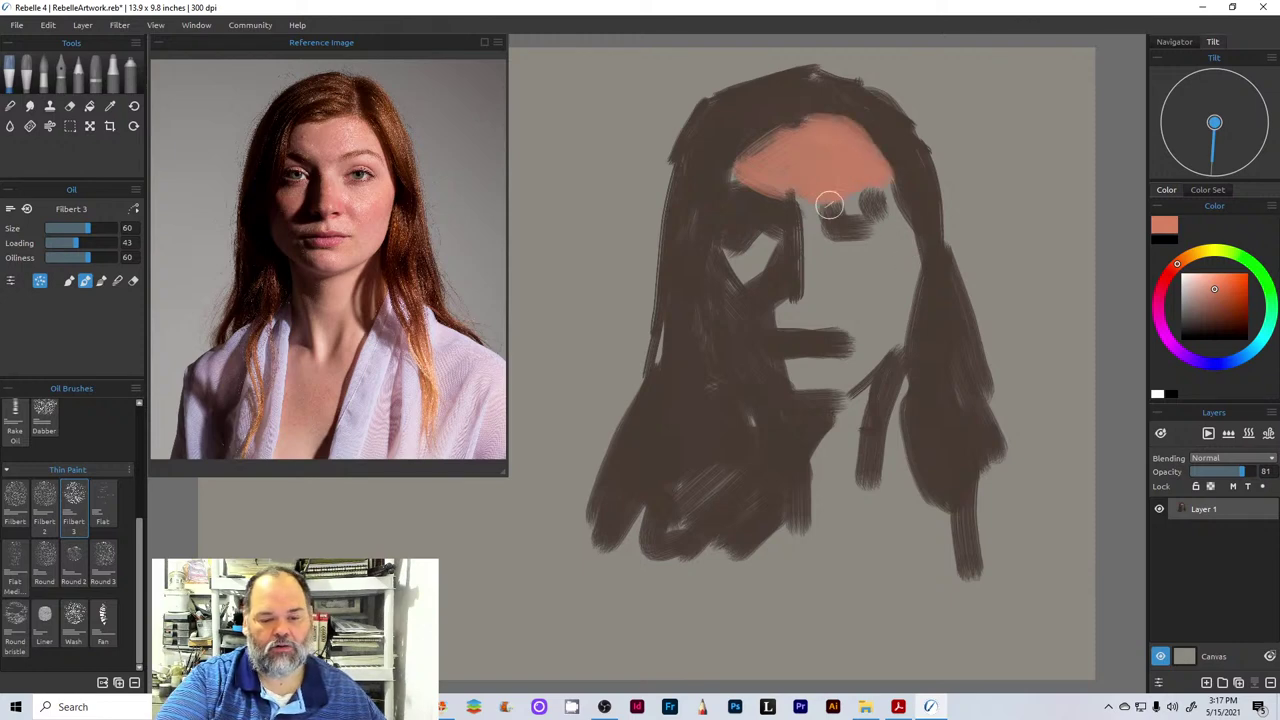
- Block in the salmon skin tone on the nose, left cheek triangle, right cheek, mouth area and chin, starting the neck's left edge
{"action": "left_click_drag", "start_coordinate": [810, 215], "coordinate": [816, 292]}
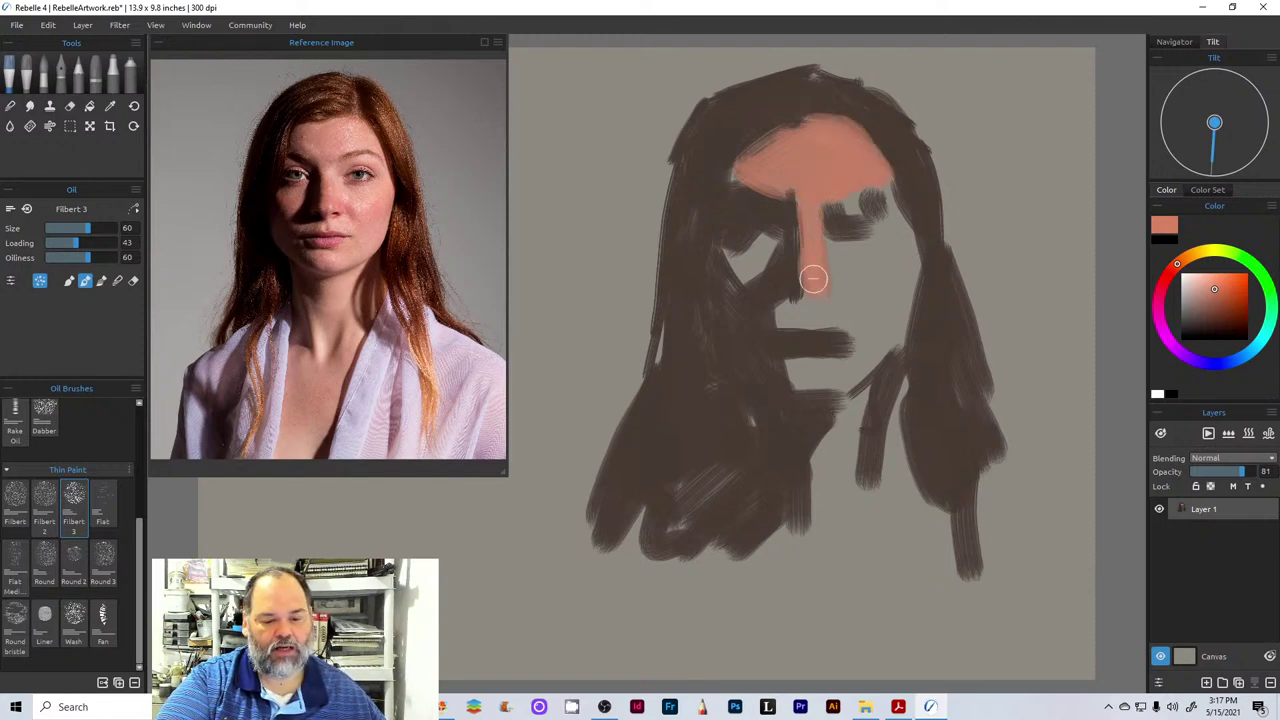
{"action": "mouse_move", "coordinate": [722, 238]}
{"action": "left_mouse_down"}
{"action": "mouse_move", "coordinate": [753, 270]}
{"action": "mouse_move", "coordinate": [769, 243]}
{"action": "mouse_move", "coordinate": [740, 258]}
{"action": "left_mouse_up"}
{"action": "mouse_move", "coordinate": [877, 191]}
{"action": "left_mouse_down"}
{"action": "mouse_move", "coordinate": [874, 177]}
{"action": "mouse_move", "coordinate": [868, 196]}
{"action": "mouse_move", "coordinate": [906, 300]}
{"action": "mouse_move", "coordinate": [894, 227]}
{"action": "mouse_move", "coordinate": [897, 266]}
{"action": "mouse_move", "coordinate": [901, 251]}
{"action": "left_mouse_up"}
{"action": "left_click_drag", "start_coordinate": [885, 328], "coordinate": [872, 362]}
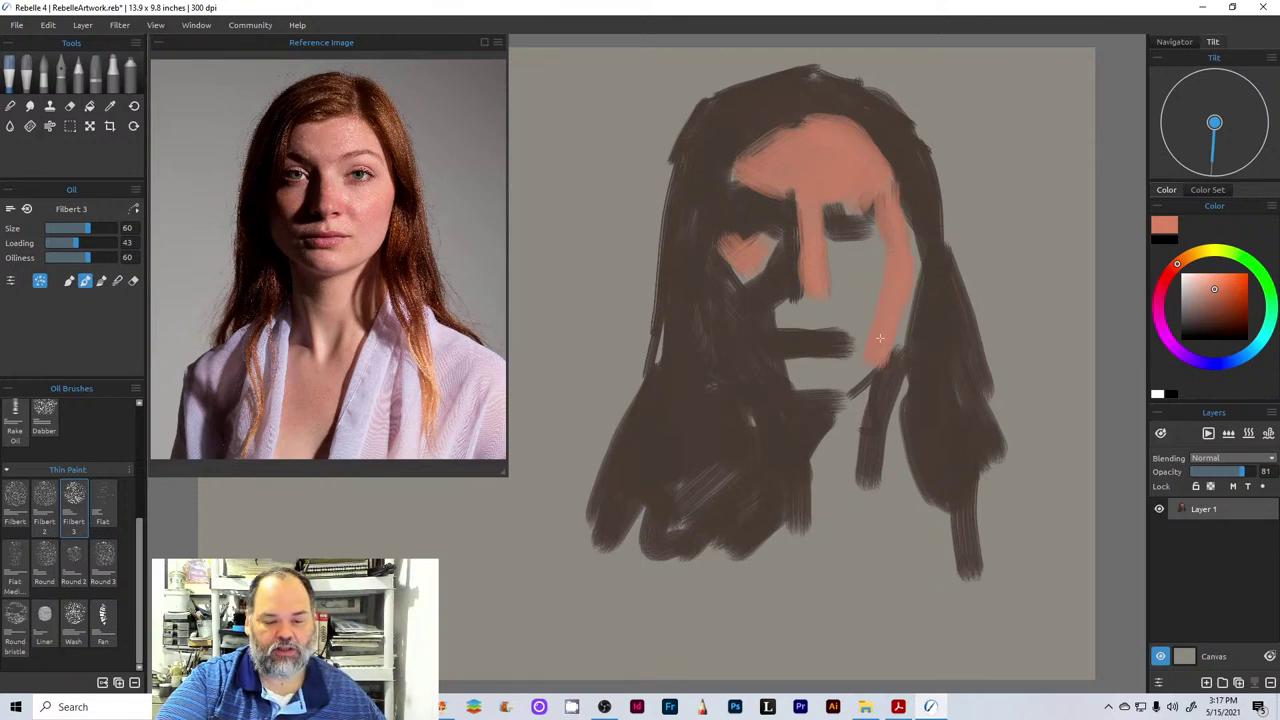
{"action": "left_click_drag", "start_coordinate": [834, 240], "coordinate": [881, 247]}
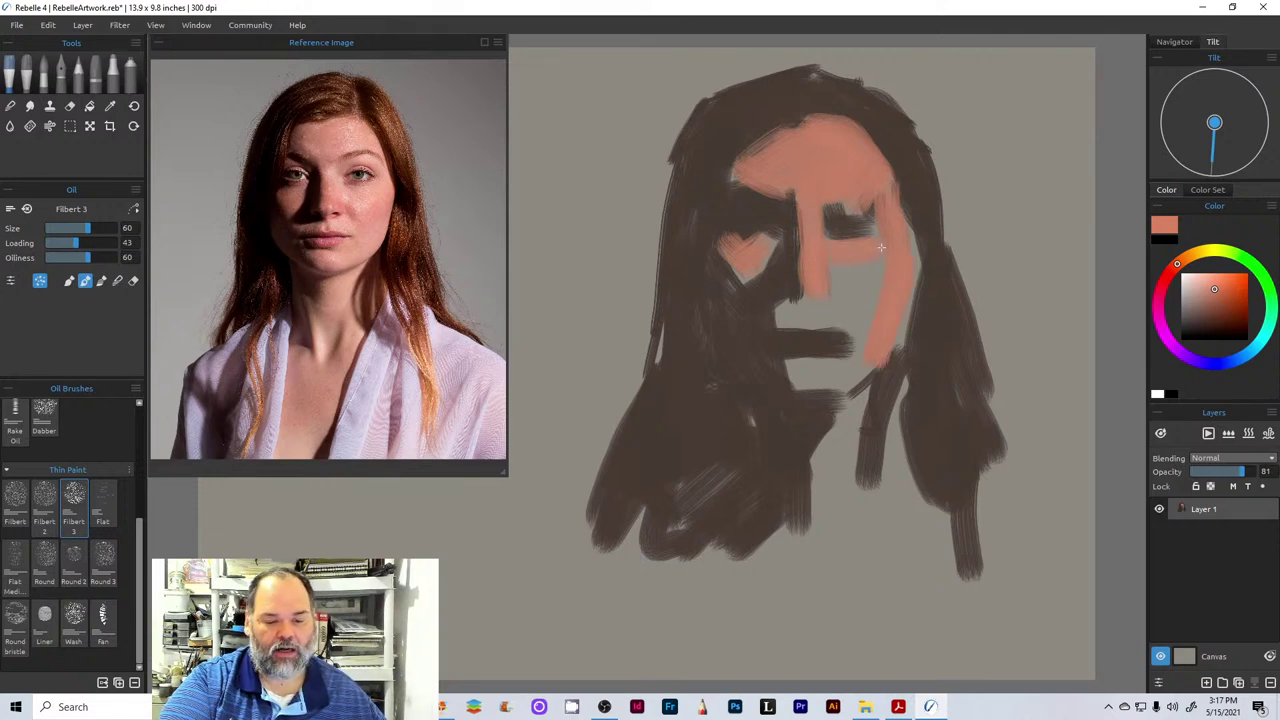
{"action": "mouse_move", "coordinate": [802, 300]}
{"action": "left_mouse_down"}
{"action": "mouse_move", "coordinate": [859, 306]}
{"action": "mouse_move", "coordinate": [880, 280]}
{"action": "mouse_move", "coordinate": [842, 365]}
{"action": "mouse_move", "coordinate": [883, 308]}
{"action": "mouse_move", "coordinate": [863, 341]}
{"action": "mouse_move", "coordinate": [797, 380]}
{"action": "mouse_move", "coordinate": [825, 371]}
{"action": "mouse_move", "coordinate": [808, 520]}
{"action": "left_mouse_up"}
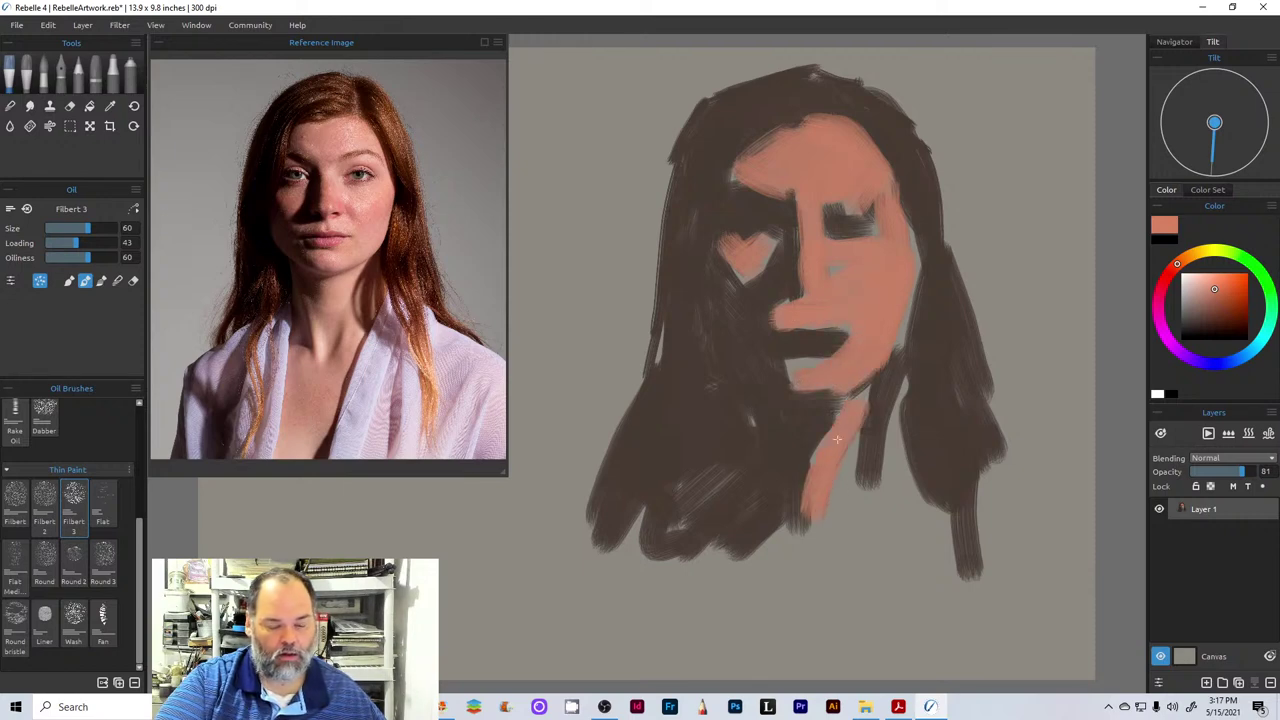
- Fill the neck and upper chest with the salmon skin tone, down to the open collar area
{"action": "mouse_move", "coordinate": [862, 400]}
{"action": "left_mouse_down"}
{"action": "mouse_move", "coordinate": [856, 528]}
{"action": "mouse_move", "coordinate": [884, 496]}
{"action": "mouse_move", "coordinate": [896, 392]}
{"action": "mouse_move", "coordinate": [854, 523]}
{"action": "left_mouse_up"}
{"action": "left_click_drag", "start_coordinate": [900, 405], "coordinate": [898, 480]}
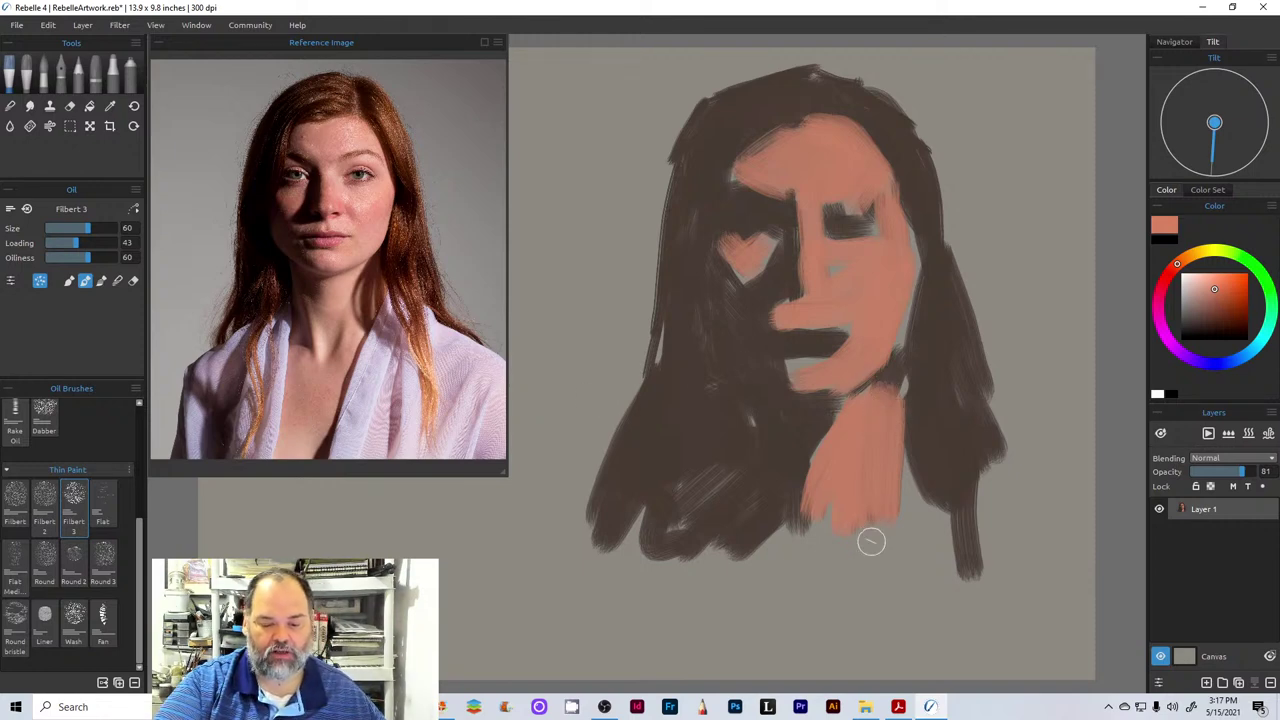
{"action": "left_click_drag", "start_coordinate": [894, 443], "coordinate": [906, 513]}
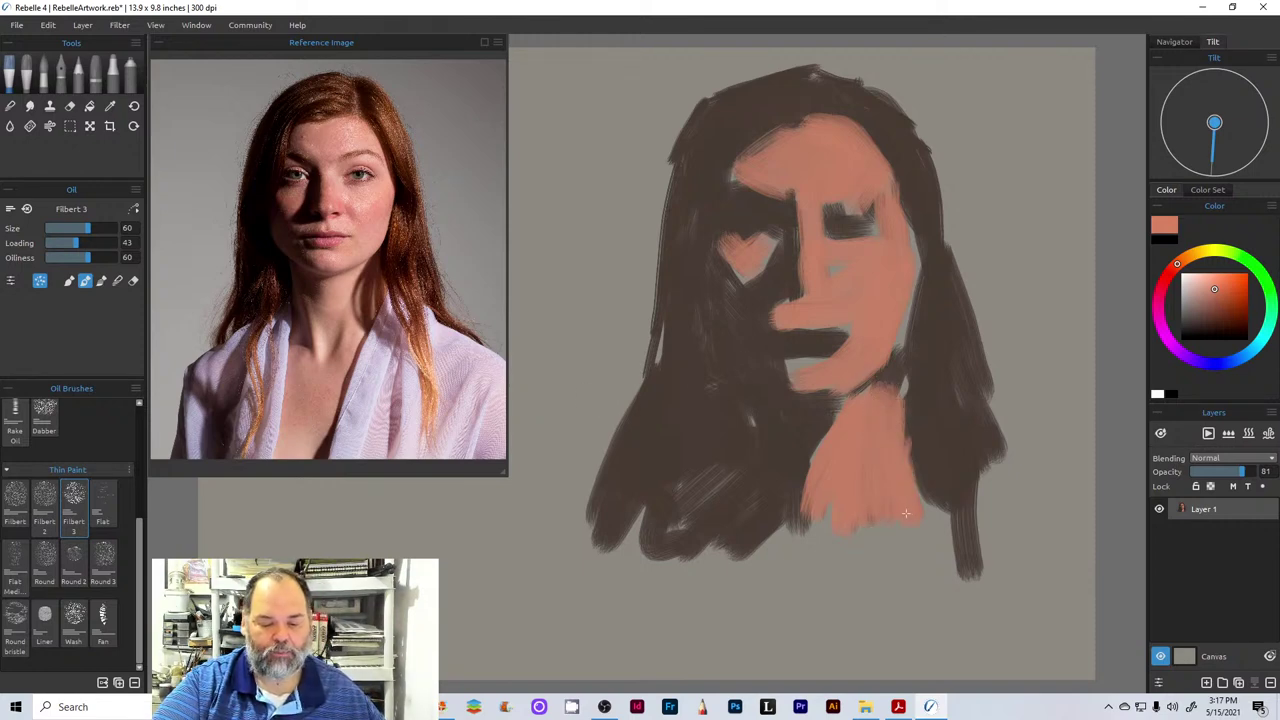
{"action": "left_click_drag", "start_coordinate": [835, 605], "coordinate": [814, 557]}
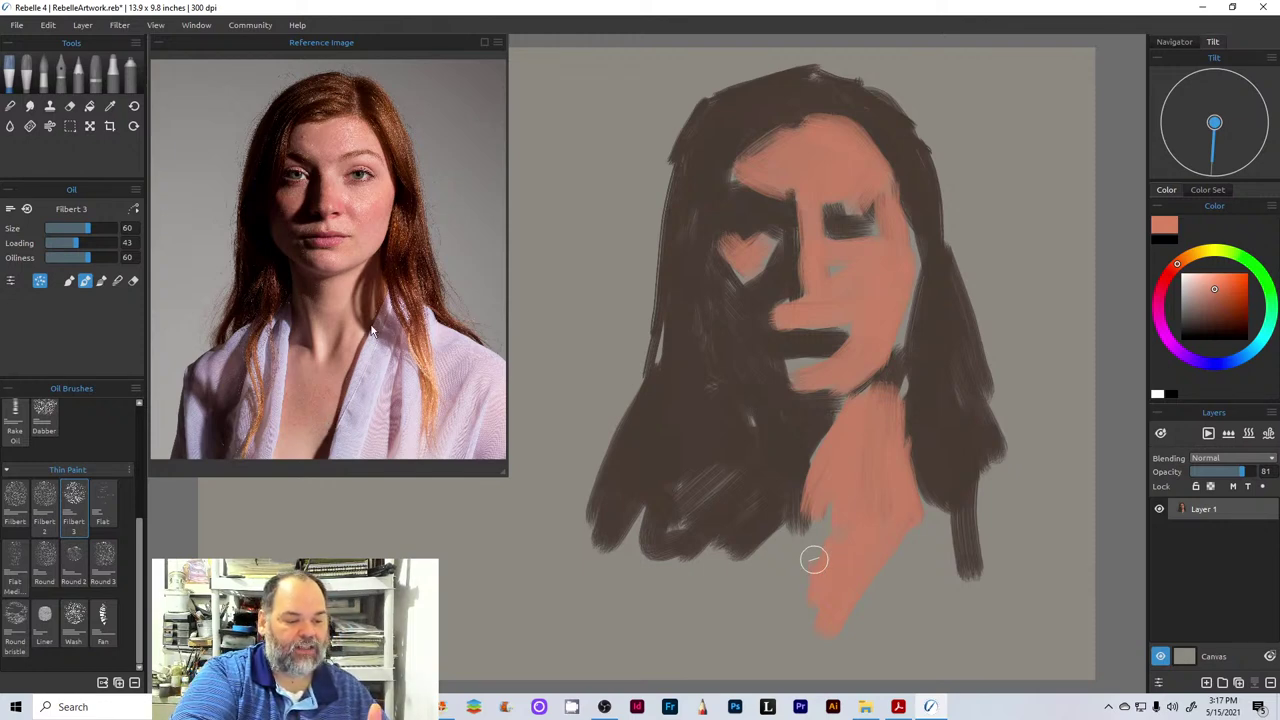
{"action": "mouse_move", "coordinate": [808, 460]}
{"action": "left_mouse_down"}
{"action": "mouse_move", "coordinate": [814, 502]}
{"action": "mouse_move", "coordinate": [809, 481]}
{"action": "mouse_move", "coordinate": [808, 541]}
{"action": "mouse_move", "coordinate": [805, 521]}
{"action": "mouse_move", "coordinate": [736, 565]}
{"action": "mouse_move", "coordinate": [724, 632]}
{"action": "left_mouse_up"}
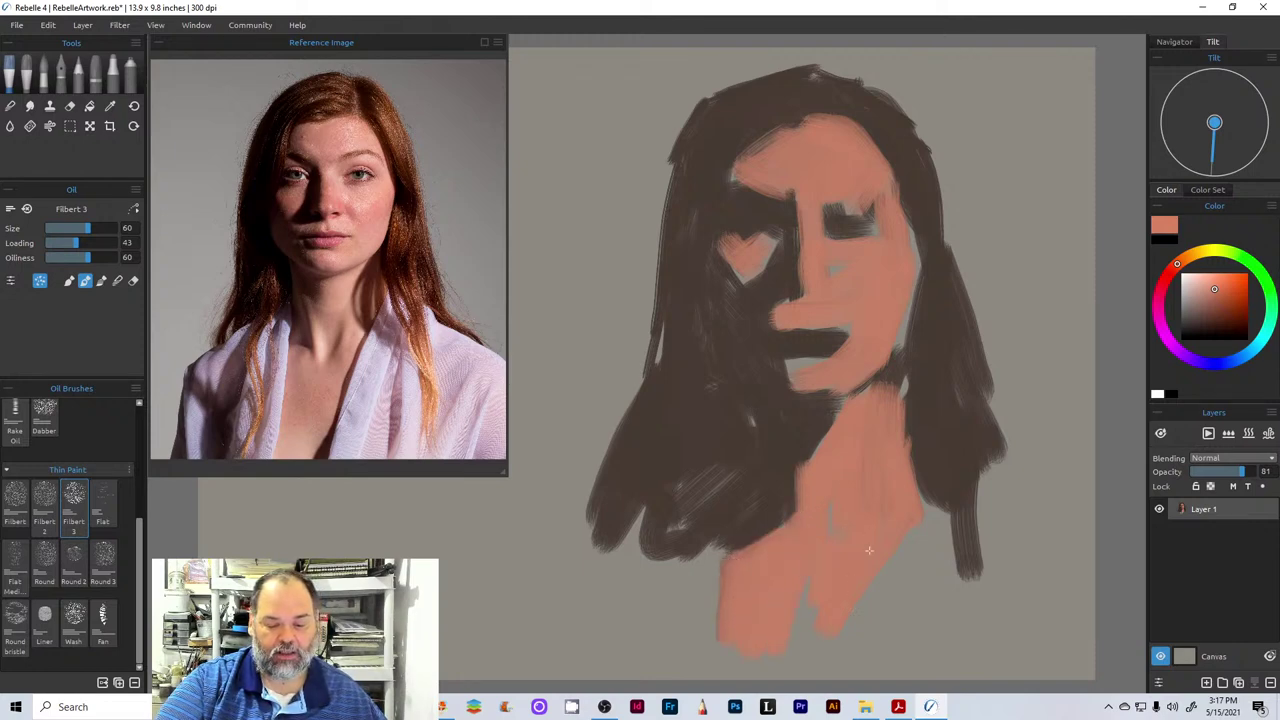
- Reduce the brush size to 28 and paint the lower lip in orange, then in a more saturated red
{"action": "left_click", "coordinate": [1224, 284]}
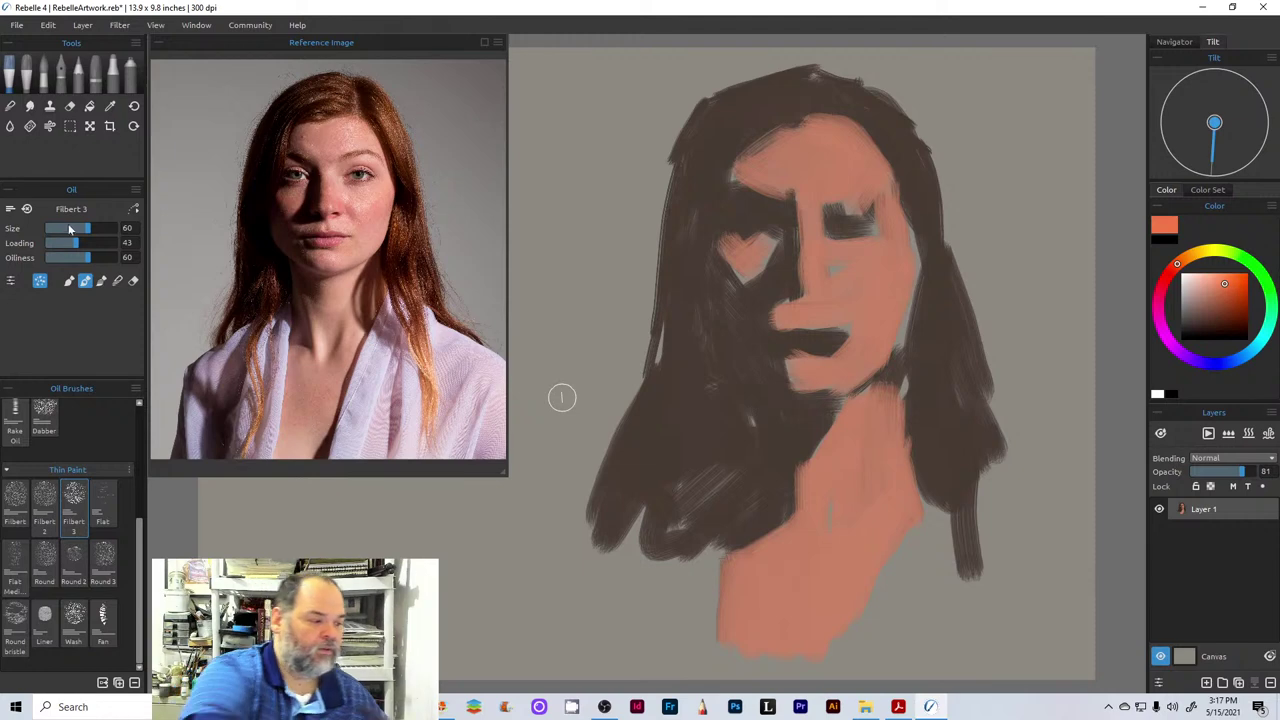
{"action": "key", "text": "bracketleft"}
{"action": "key", "text": "bracketleft"}
{"action": "key", "text": "bracketleft"}
{"action": "key", "text": "bracketleft"}
{"action": "left_click_drag", "start_coordinate": [794, 347], "coordinate": [844, 342]}
{"action": "left_click", "coordinate": [1169, 272]}
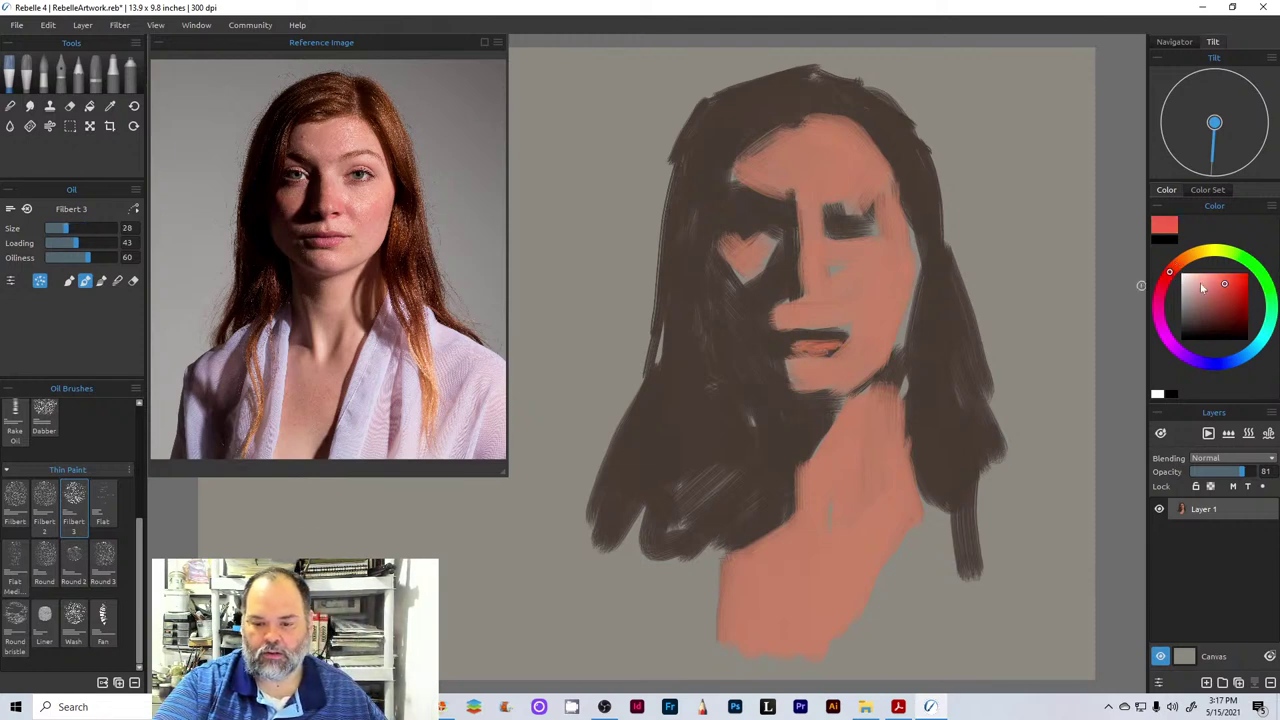
{"action": "left_click_drag", "start_coordinate": [845, 343], "coordinate": [794, 353]}
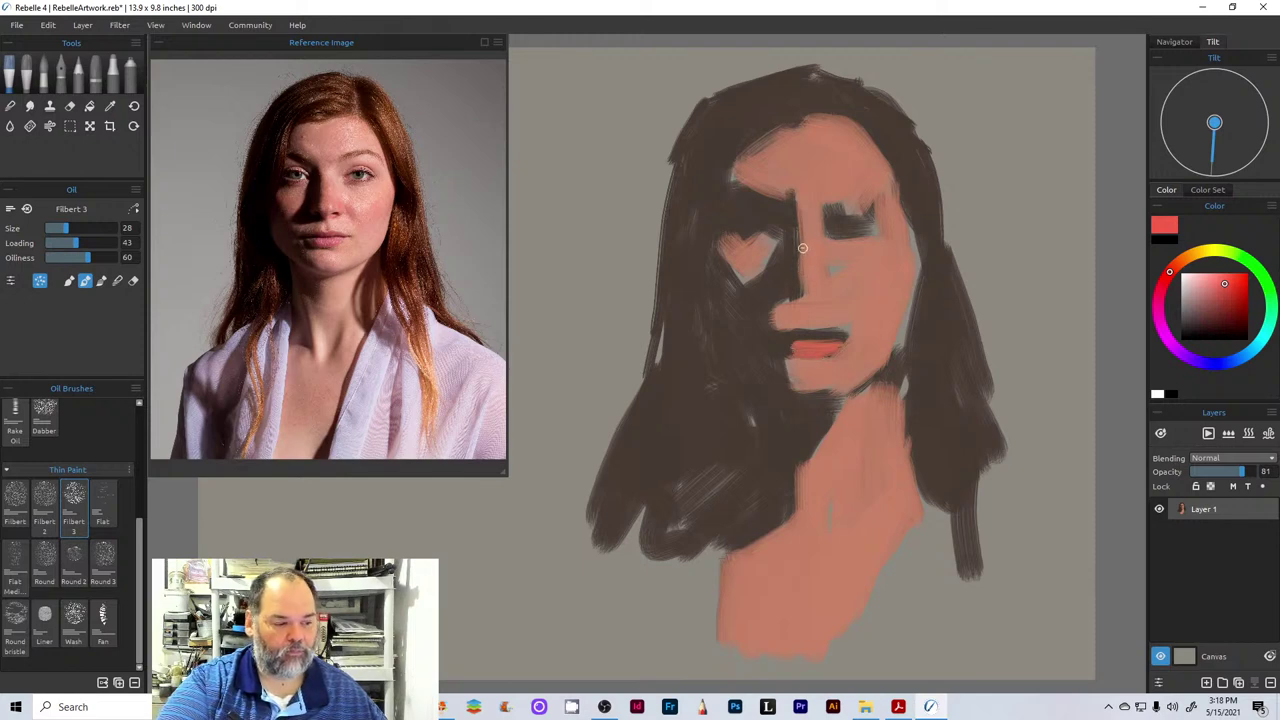
- Add red accents to the nose, the left cheek triangle, above the left brow and along the right hairline
{"action": "left_click_drag", "start_coordinate": [802, 248], "coordinate": [801, 296]}
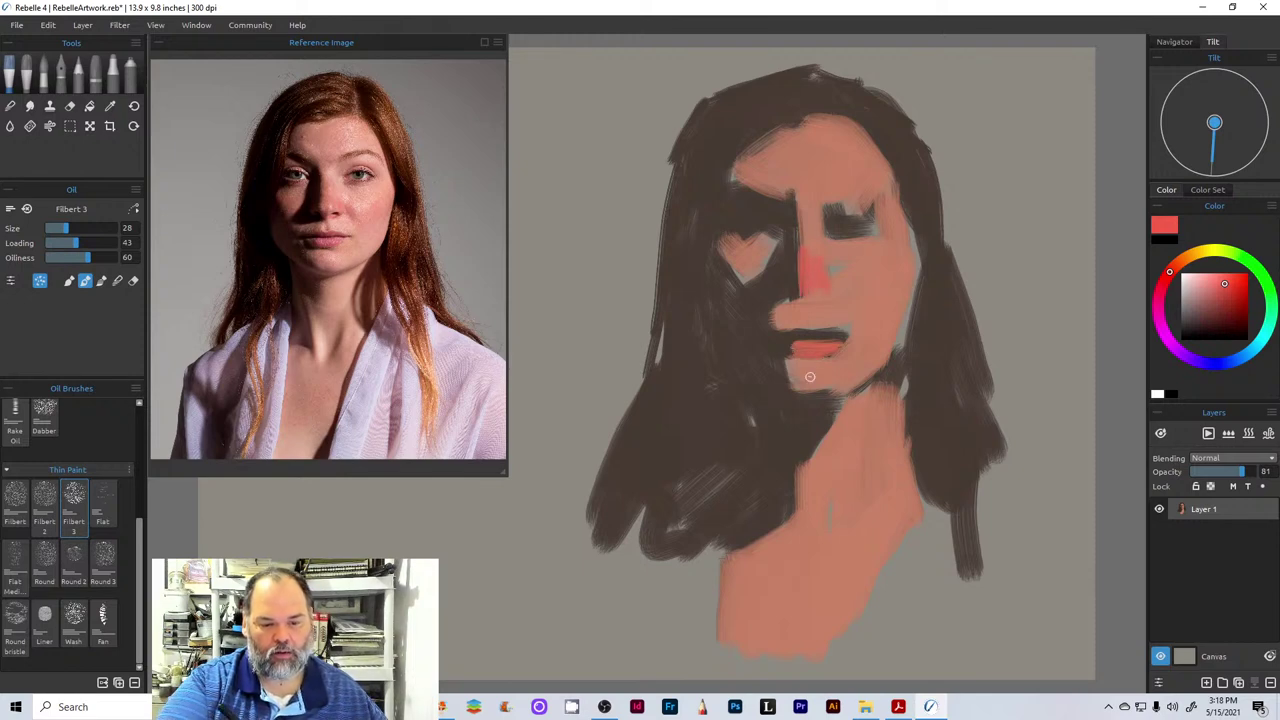
{"action": "mouse_move", "coordinate": [736, 244]}
{"action": "left_mouse_down"}
{"action": "mouse_move", "coordinate": [748, 273]}
{"action": "mouse_move", "coordinate": [773, 241]}
{"action": "left_mouse_up"}
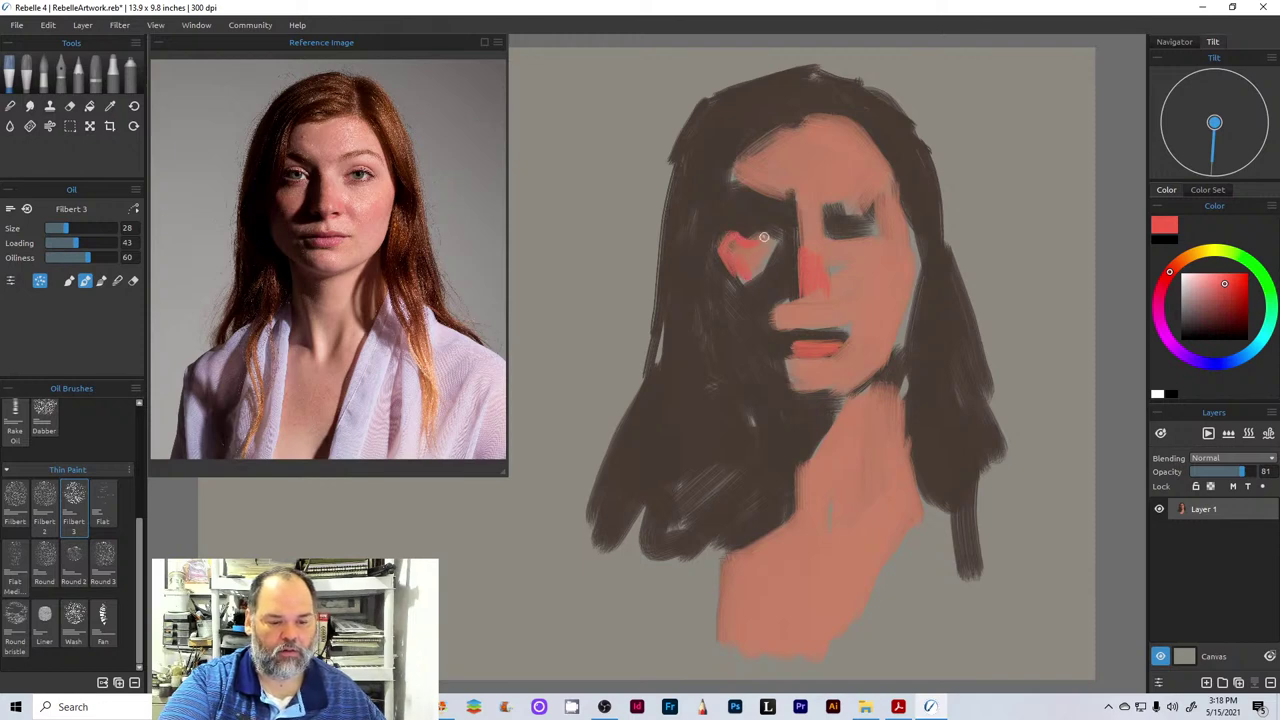
{"action": "mouse_move", "coordinate": [742, 180]}
{"action": "left_mouse_down"}
{"action": "mouse_move", "coordinate": [738, 196]}
{"action": "mouse_move", "coordinate": [762, 215]}
{"action": "left_mouse_up"}
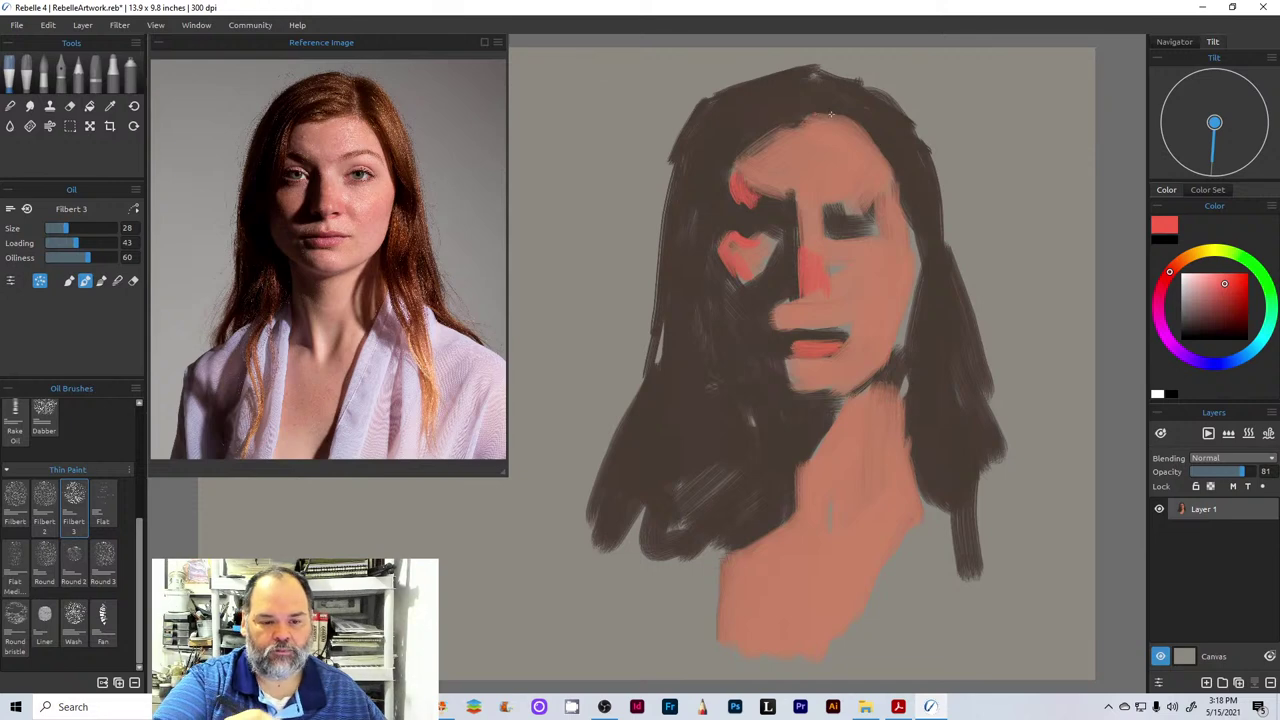
{"action": "mouse_move", "coordinate": [820, 112]}
{"action": "left_mouse_down"}
{"action": "mouse_move", "coordinate": [892, 175]}
{"action": "mouse_move", "coordinate": [861, 127]}
{"action": "mouse_move", "coordinate": [906, 206]}
{"action": "left_mouse_up"}
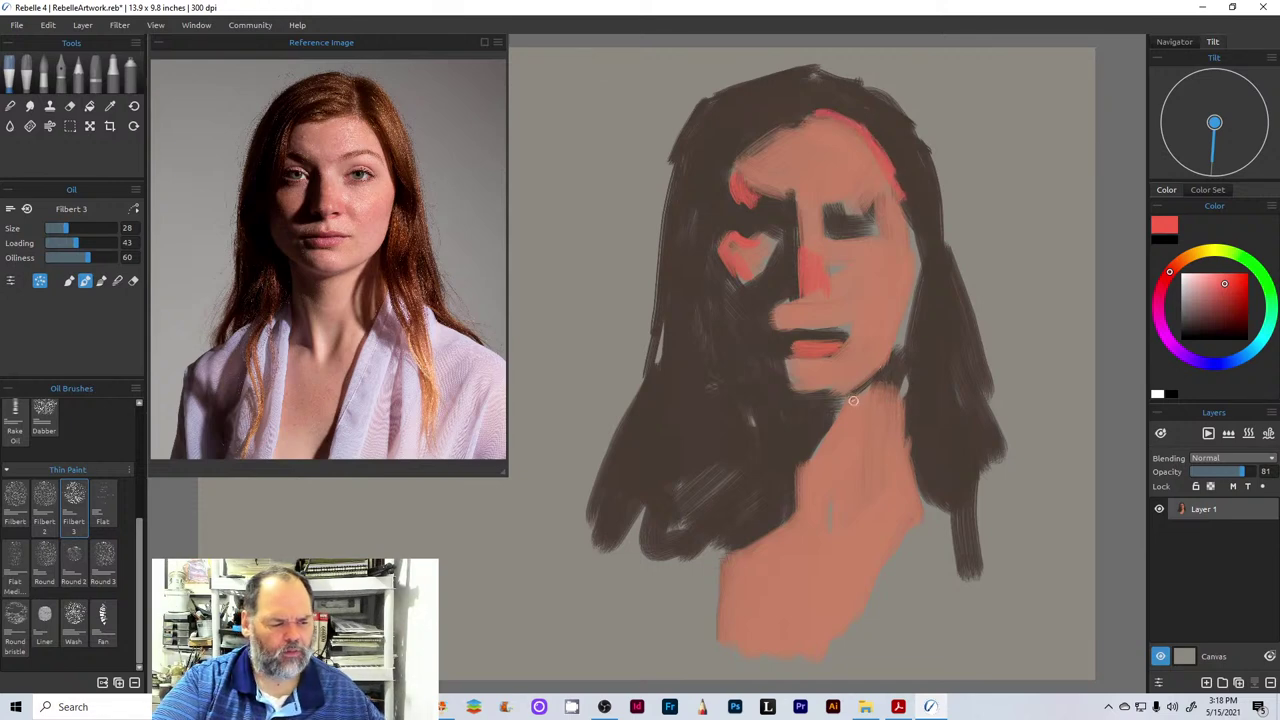
- Edge the chin and jaw with a muted reddish brown, then paint the upper lip and the shadow under the nose dark red
{"action": "left_click", "coordinate": [1200, 307]}
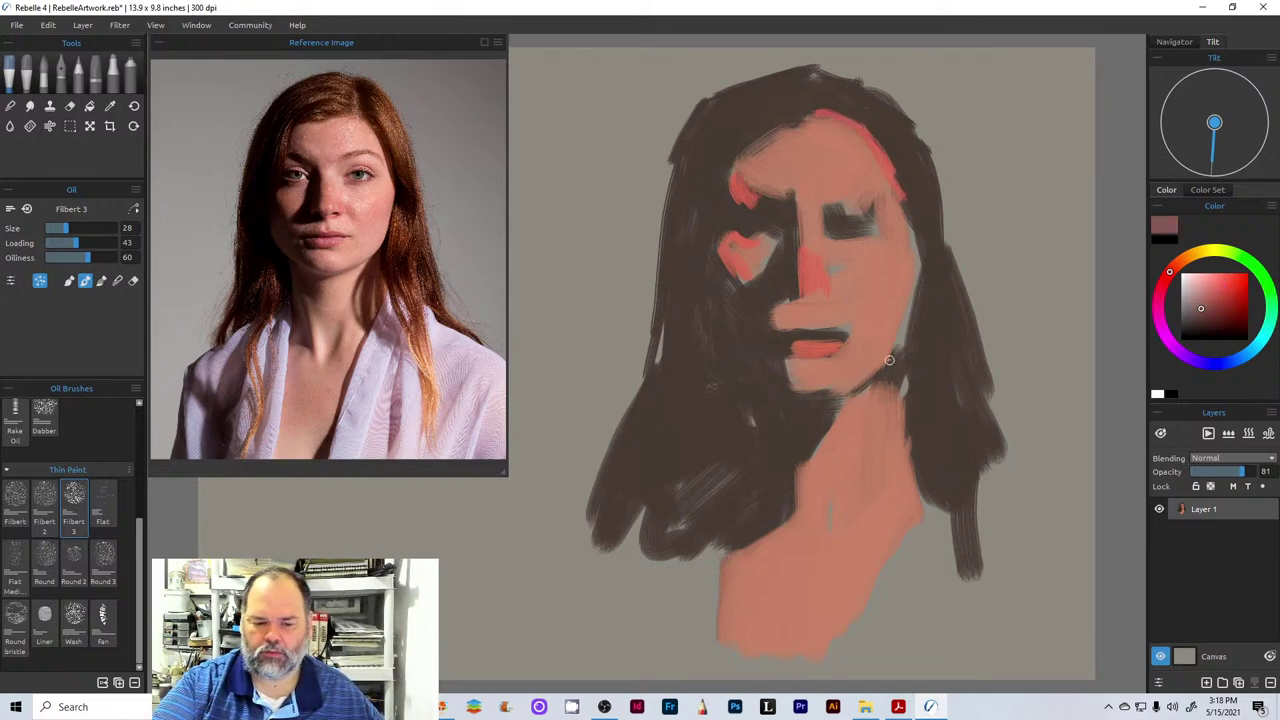
{"action": "mouse_move", "coordinate": [852, 390]}
{"action": "left_mouse_down"}
{"action": "mouse_move", "coordinate": [800, 392]}
{"action": "mouse_move", "coordinate": [893, 347]}
{"action": "left_mouse_up"}
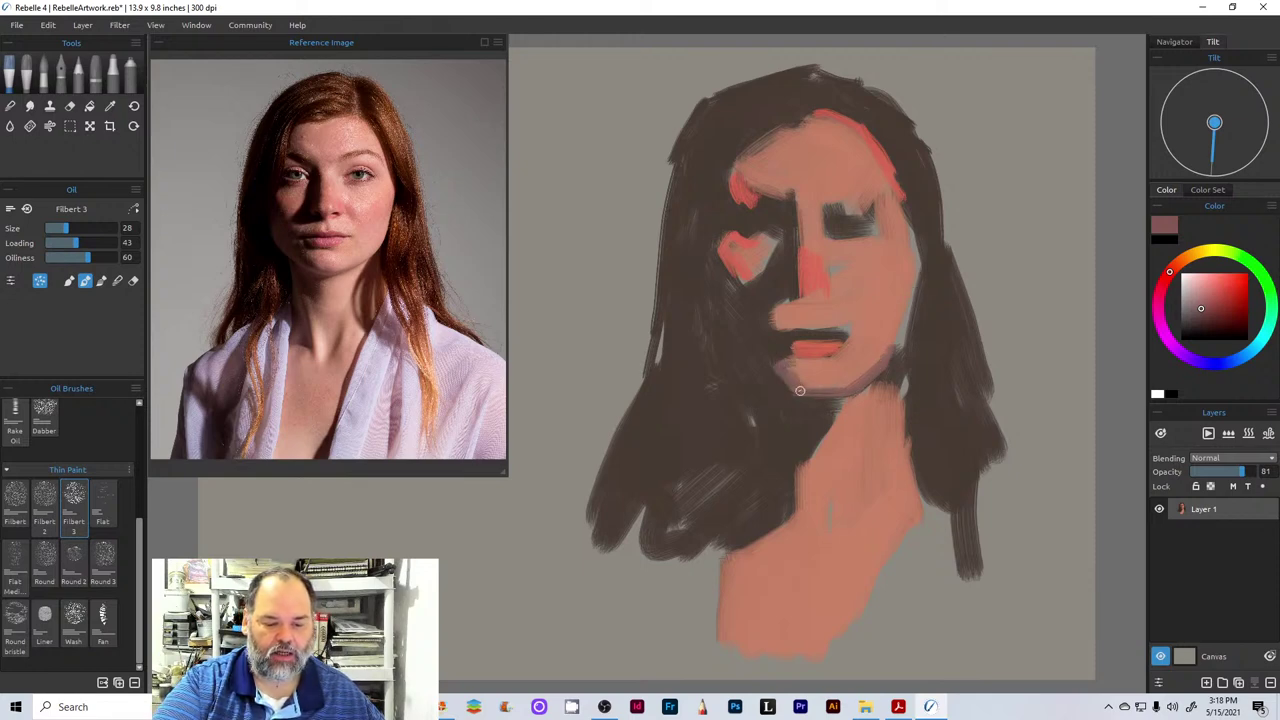
{"action": "left_click", "coordinate": [1209, 307]}
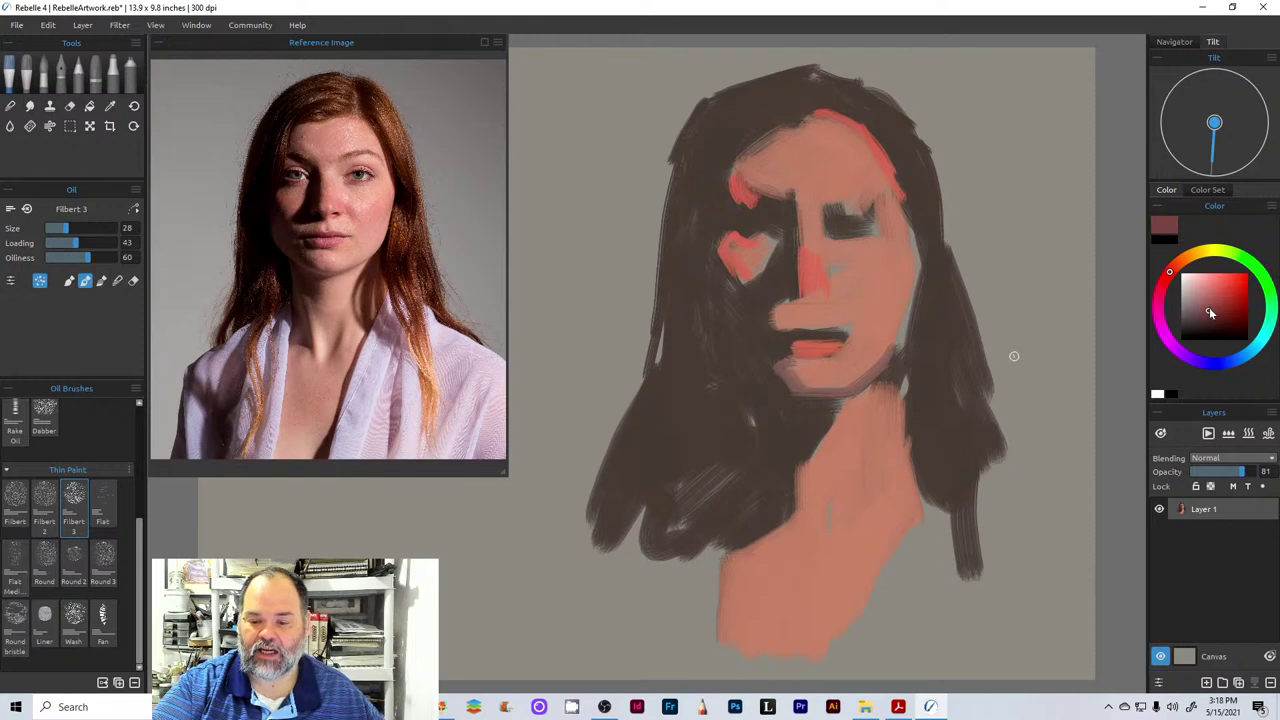
{"action": "mouse_move", "coordinate": [772, 332]}
{"action": "left_mouse_down"}
{"action": "mouse_move", "coordinate": [808, 331]}
{"action": "mouse_move", "coordinate": [774, 334]}
{"action": "mouse_move", "coordinate": [842, 331]}
{"action": "mouse_move", "coordinate": [827, 325]}
{"action": "mouse_move", "coordinate": [847, 333]}
{"action": "mouse_move", "coordinate": [817, 330]}
{"action": "mouse_move", "coordinate": [858, 336]}
{"action": "left_mouse_up"}
{"action": "left_click", "coordinate": [783, 334], "text": "alt"}
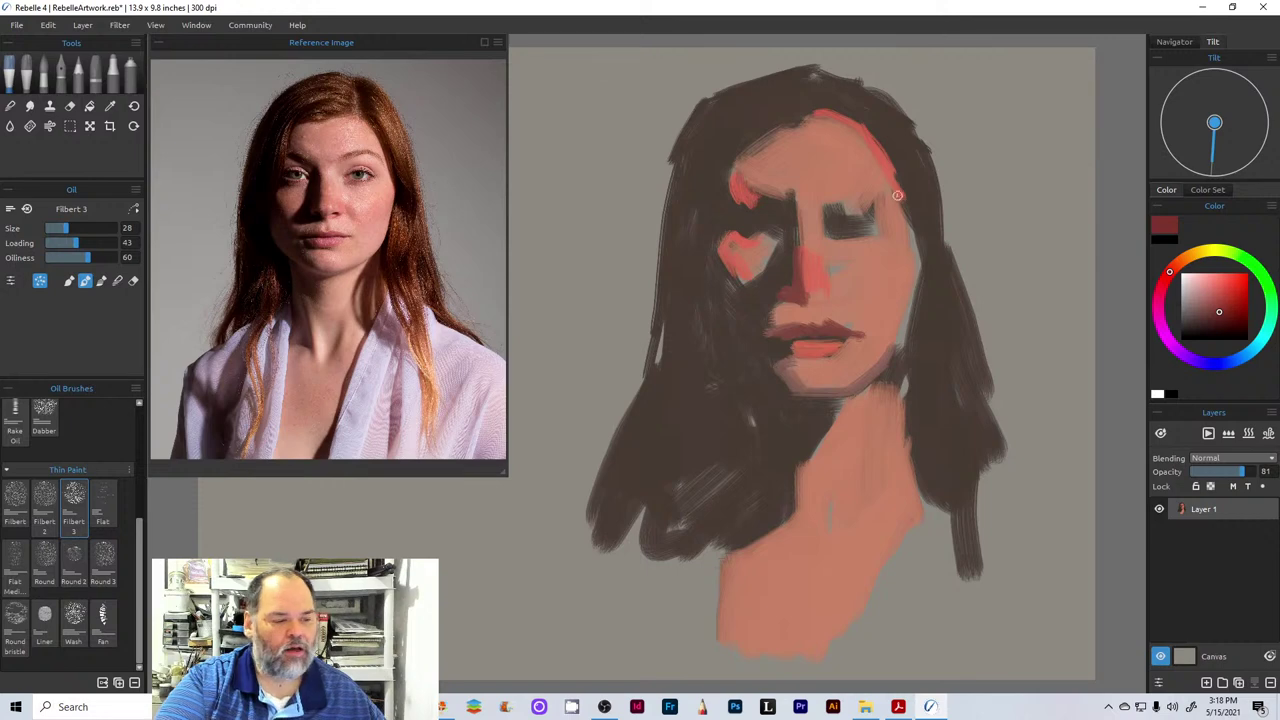
- Paint muted red mid-tones over the right eye socket, the left brow, the lower face and the shadow edge of the neck
{"action": "left_click", "coordinate": [1212, 305]}
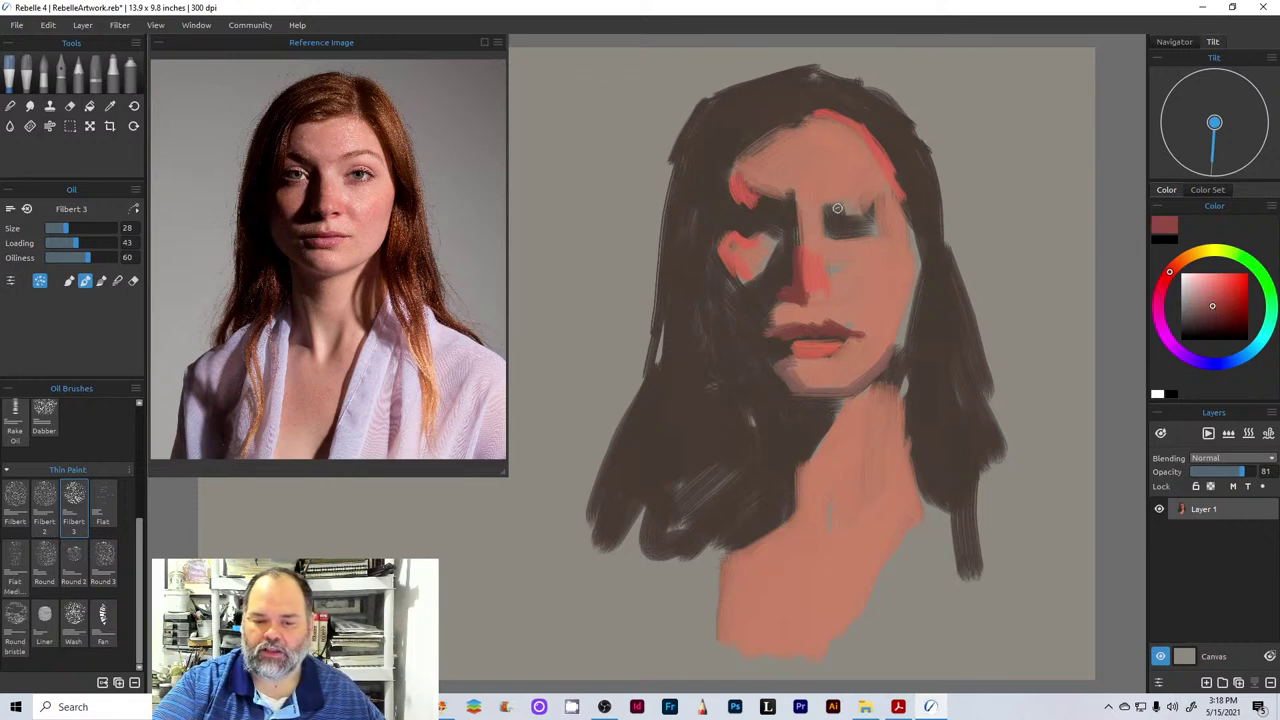
{"action": "left_click_drag", "start_coordinate": [841, 204], "coordinate": [846, 227]}
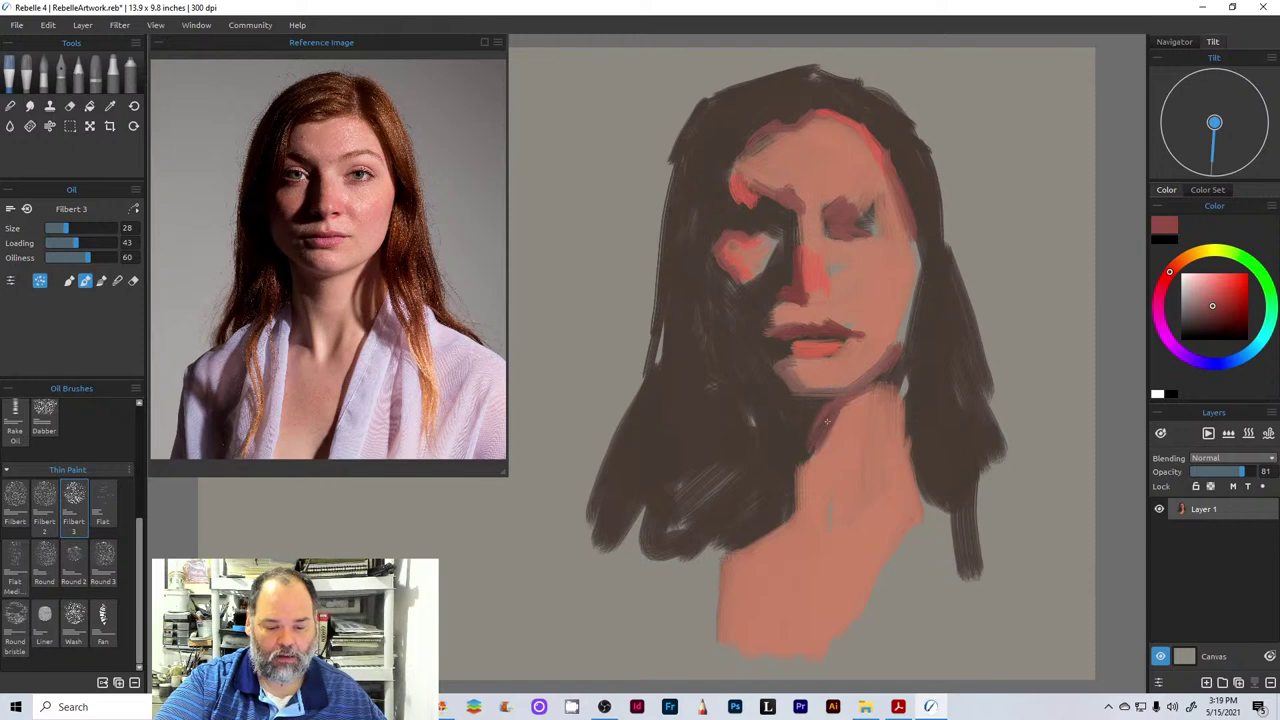
{"action": "left_click_drag", "start_coordinate": [818, 360], "coordinate": [792, 360]}
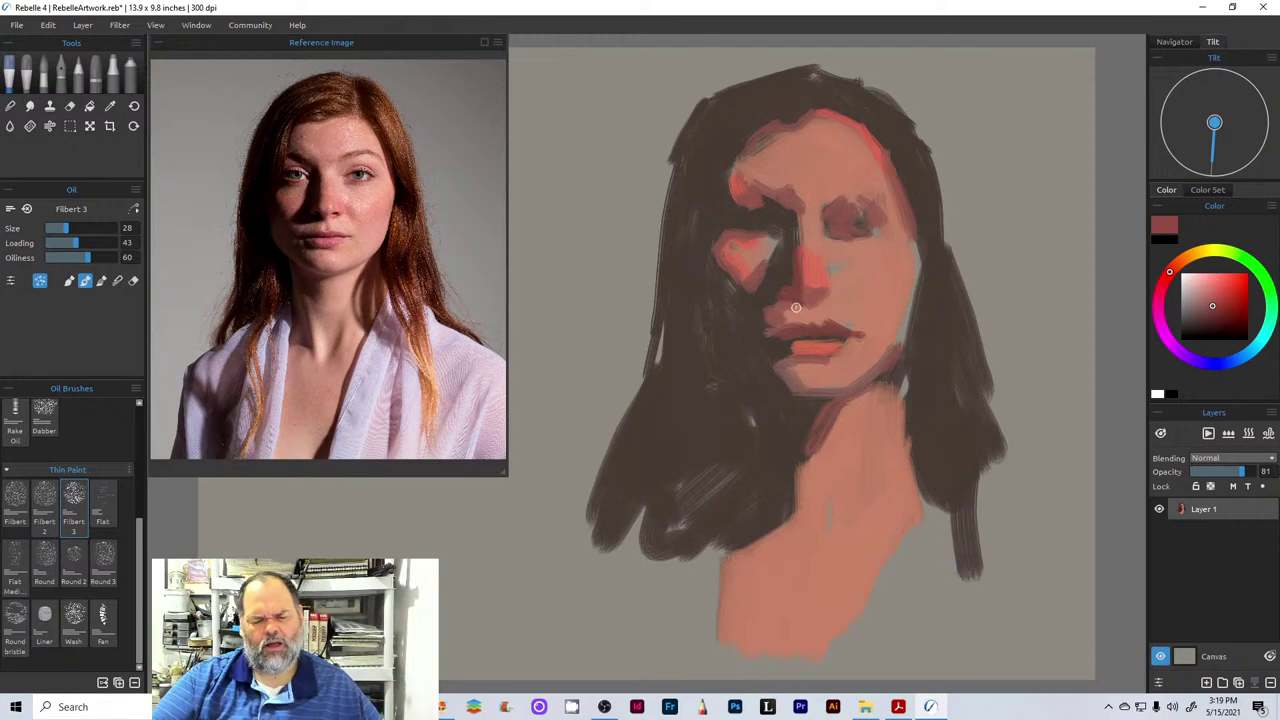
- Deepen the shadows beside the nose, in both eye sockets, along the right hairline, chin and neck with progressively darker reds
{"action": "left_click", "coordinate": [1215, 314]}
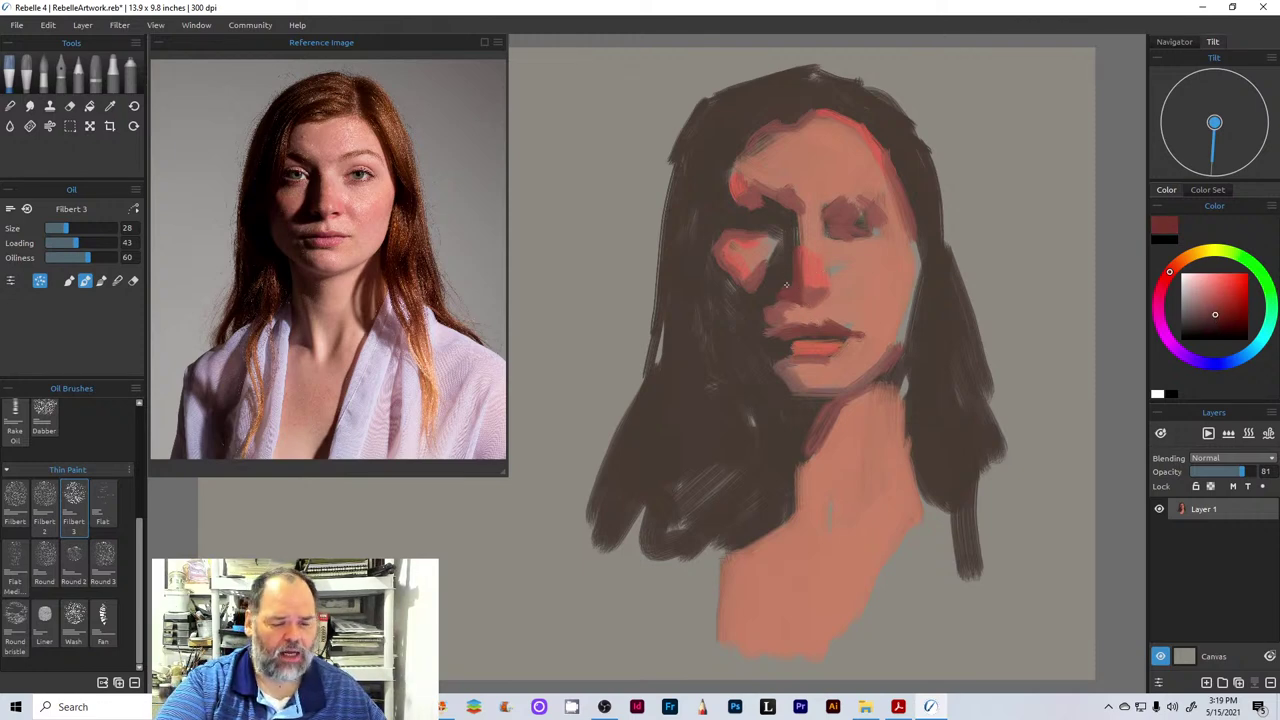
{"action": "left_click", "coordinate": [1219, 321]}
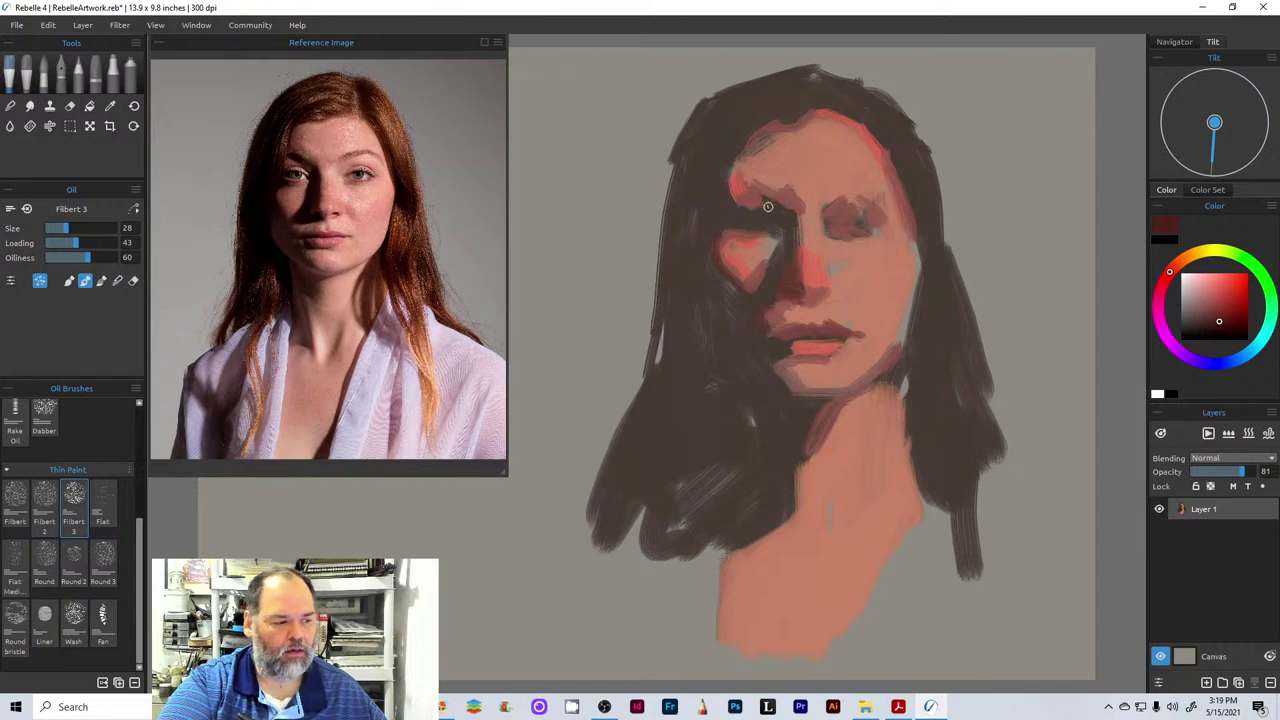
{"action": "left_click_drag", "start_coordinate": [768, 206], "coordinate": [757, 203]}
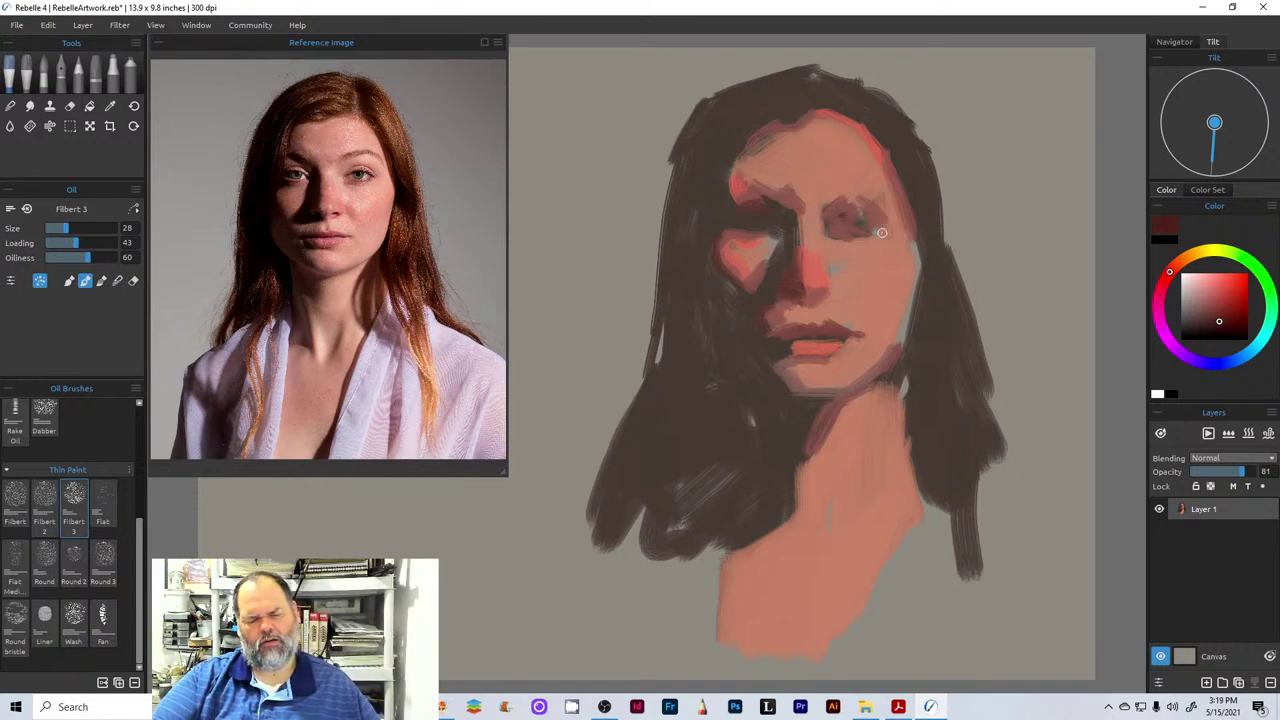
{"action": "left_click_drag", "start_coordinate": [888, 156], "coordinate": [906, 207]}
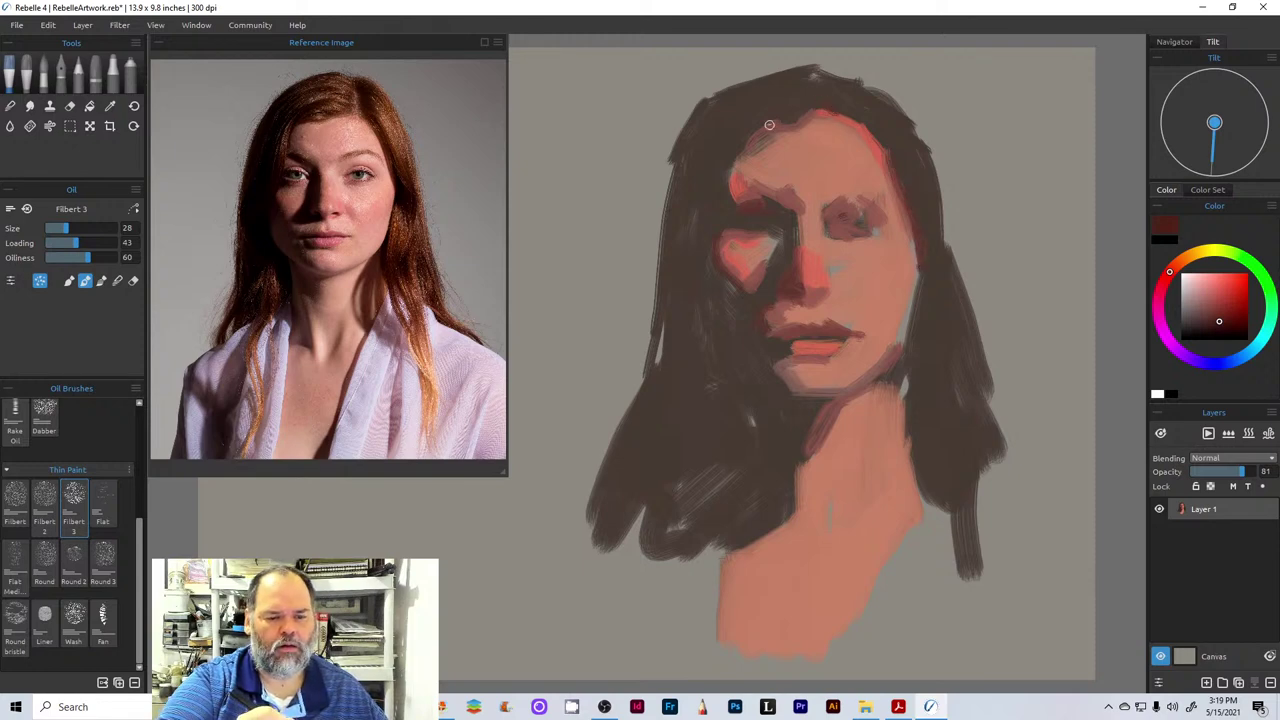
{"action": "mouse_move", "coordinate": [789, 383]}
{"action": "left_mouse_down"}
{"action": "mouse_move", "coordinate": [778, 372]}
{"action": "mouse_move", "coordinate": [800, 393]}
{"action": "left_mouse_up"}
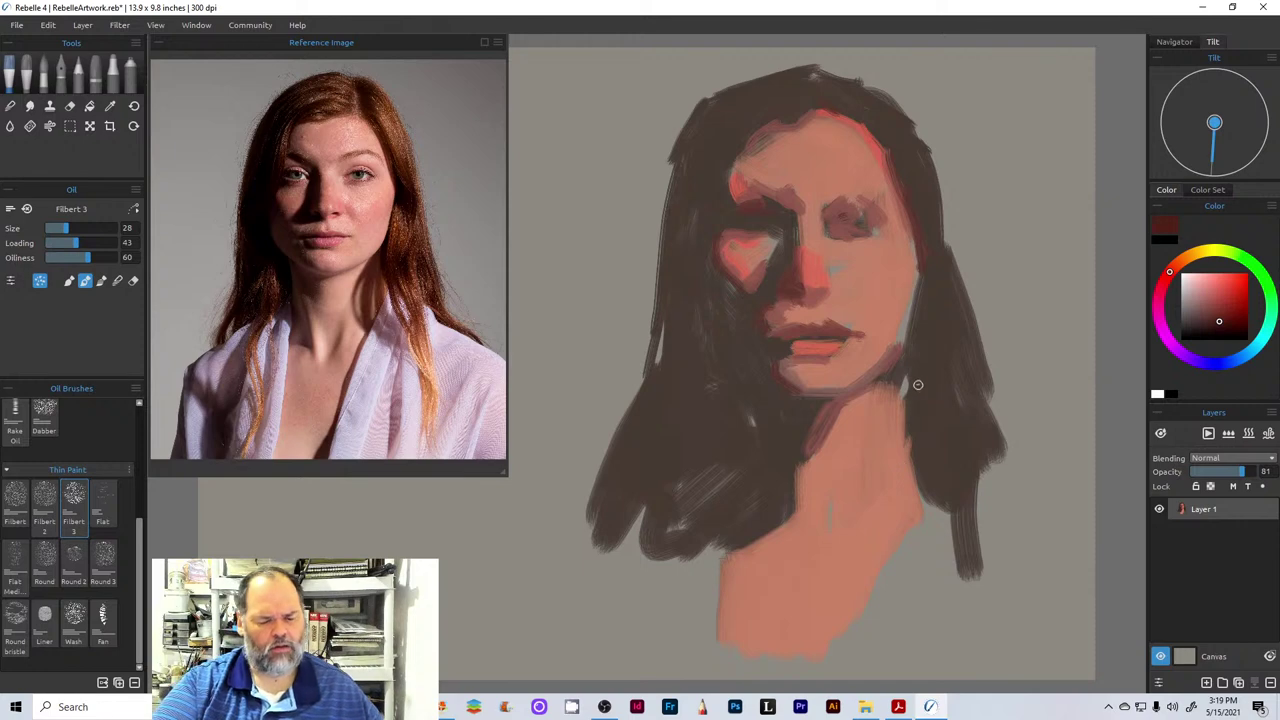
{"action": "mouse_move", "coordinate": [894, 380]}
{"action": "left_mouse_down"}
{"action": "mouse_move", "coordinate": [884, 447]}
{"action": "mouse_move", "coordinate": [899, 366]}
{"action": "mouse_move", "coordinate": [870, 455]}
{"action": "mouse_move", "coordinate": [889, 490]}
{"action": "left_mouse_up"}
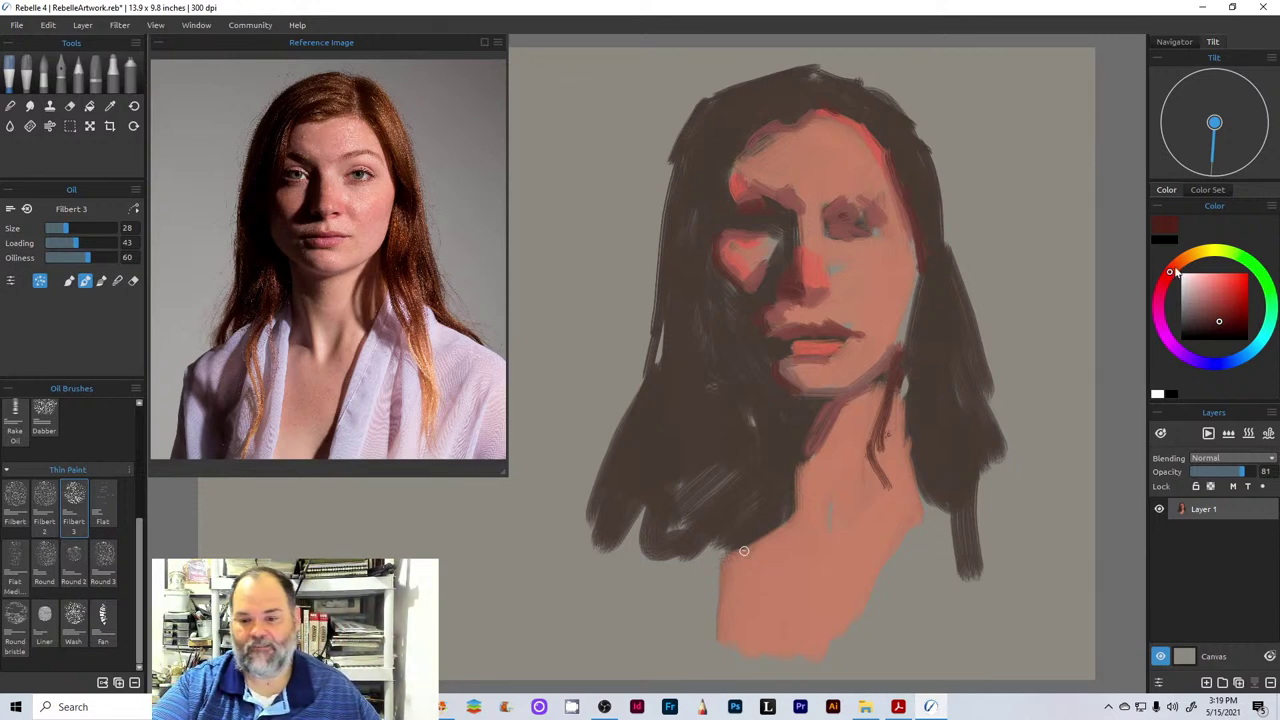
- With an orange-brown colour and brush size 42, paint highlight strands over the crown, beside the left temple and down the right-hand hair
{"action": "left_click_drag", "start_coordinate": [1175, 270], "coordinate": [1183, 259]}
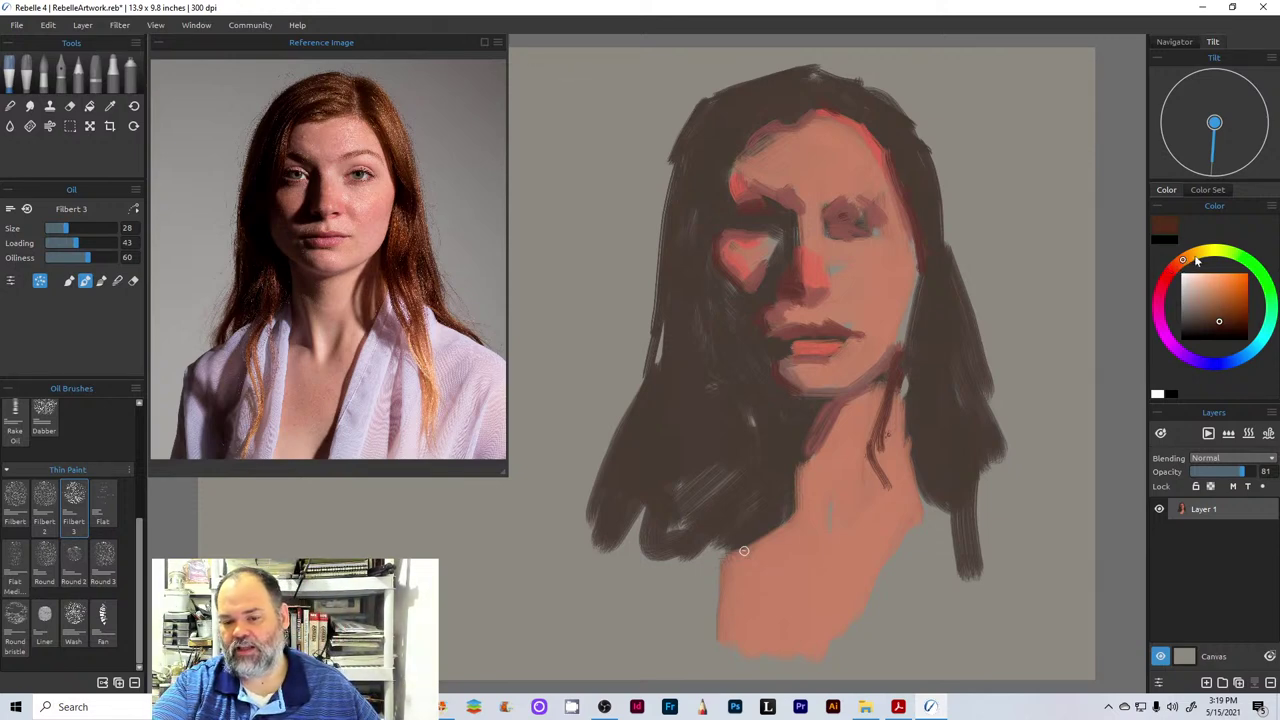
{"action": "left_click", "coordinate": [1228, 304]}
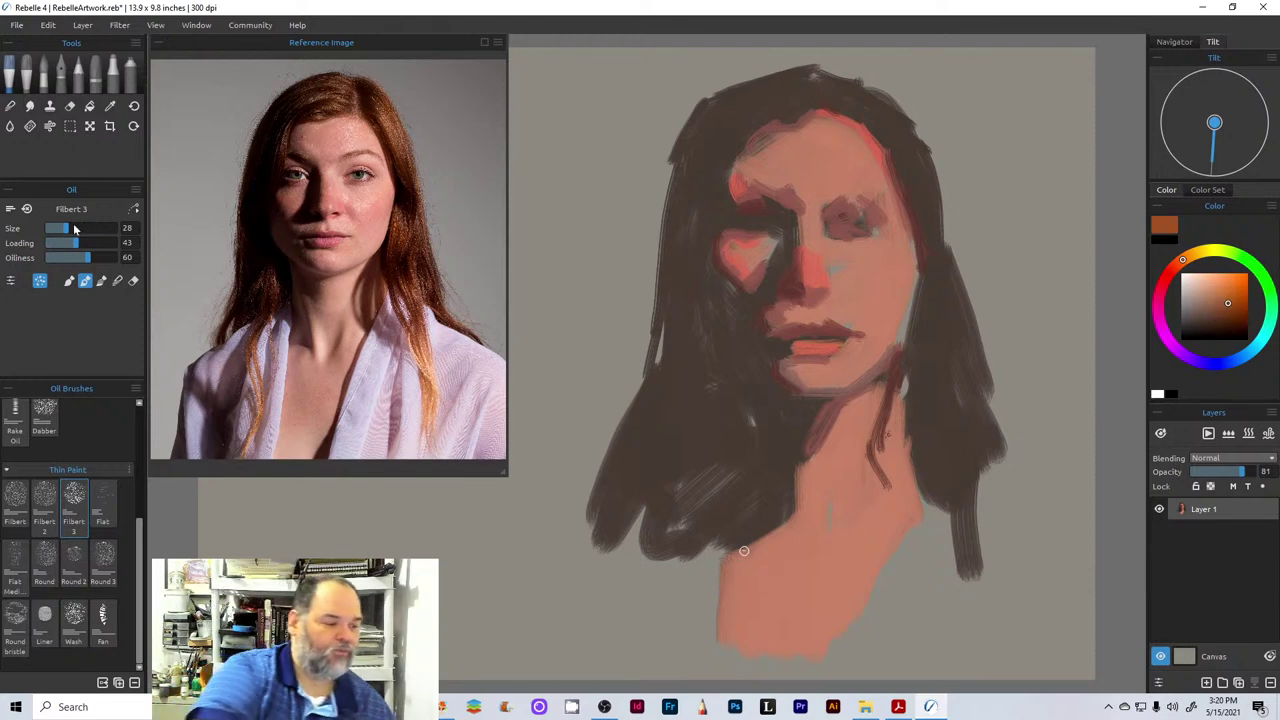
{"action": "left_click", "coordinate": [76, 229]}
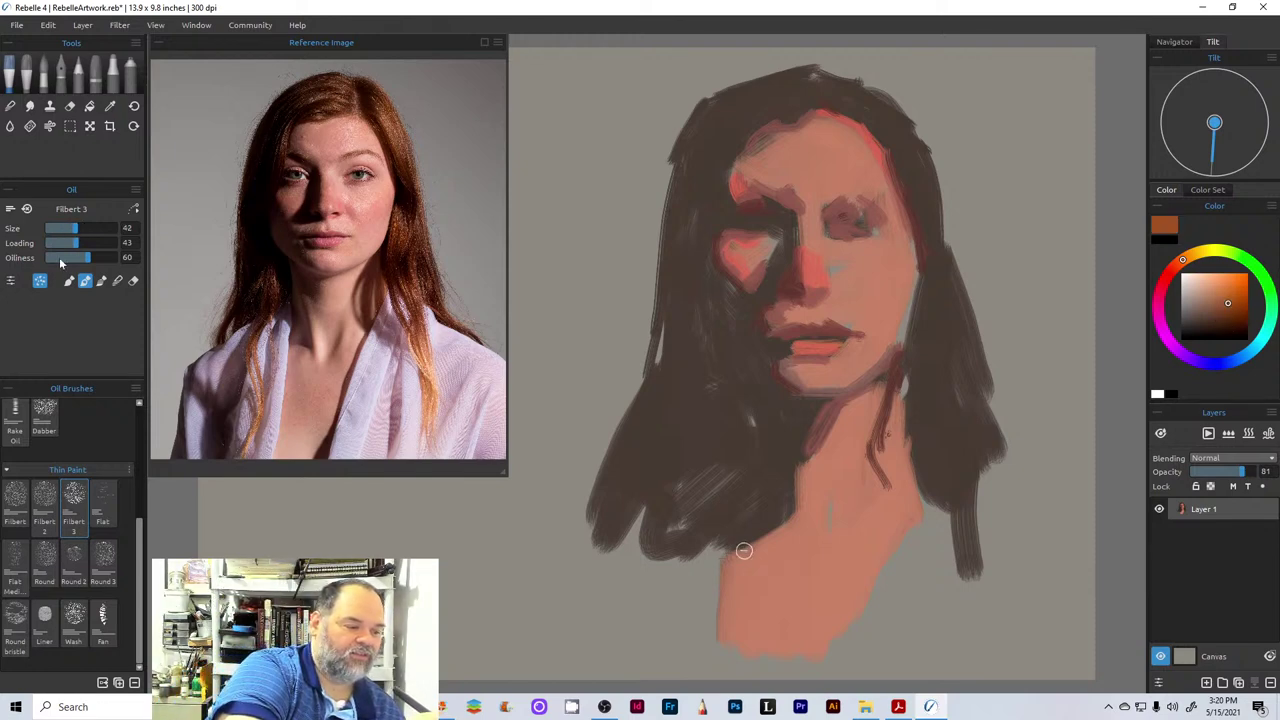
{"action": "mouse_move", "coordinate": [812, 77]}
{"action": "left_mouse_down"}
{"action": "mouse_move", "coordinate": [785, 100]}
{"action": "mouse_move", "coordinate": [814, 65]}
{"action": "mouse_move", "coordinate": [730, 95]}
{"action": "left_mouse_up"}
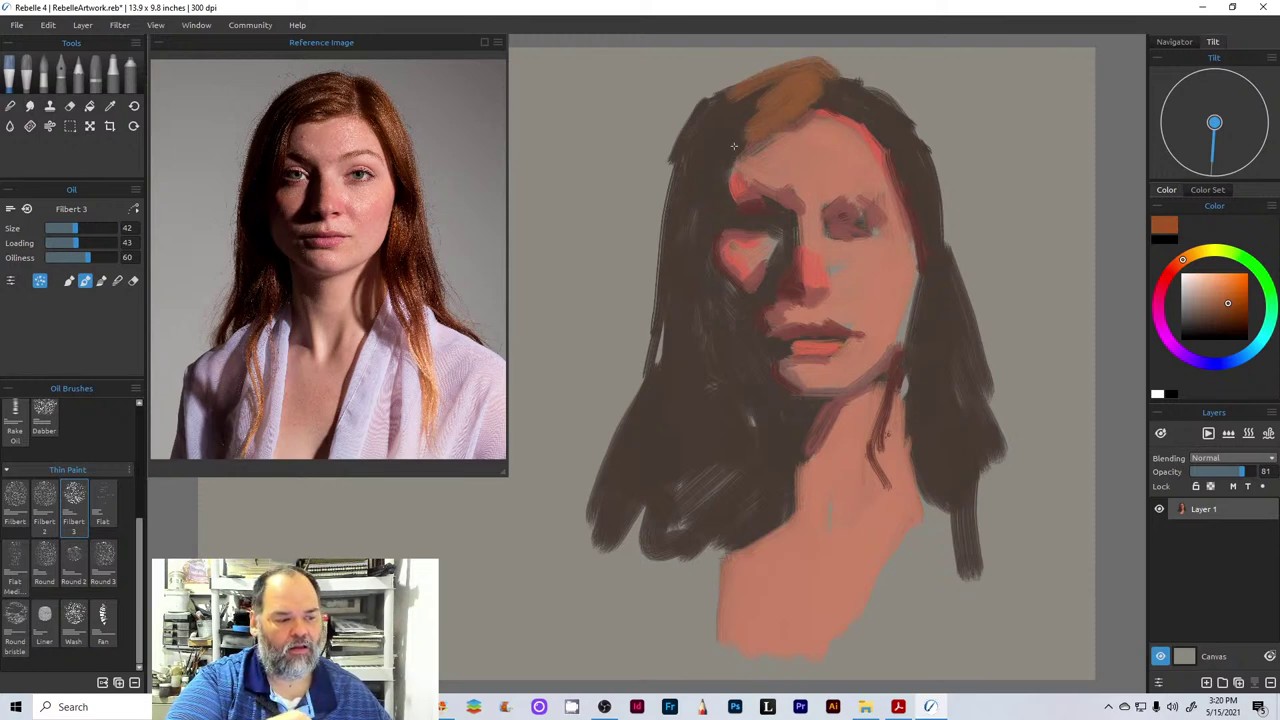
{"action": "mouse_move", "coordinate": [738, 148]}
{"action": "left_mouse_down"}
{"action": "mouse_move", "coordinate": [716, 228]}
{"action": "mouse_move", "coordinate": [713, 210]}
{"action": "left_mouse_up"}
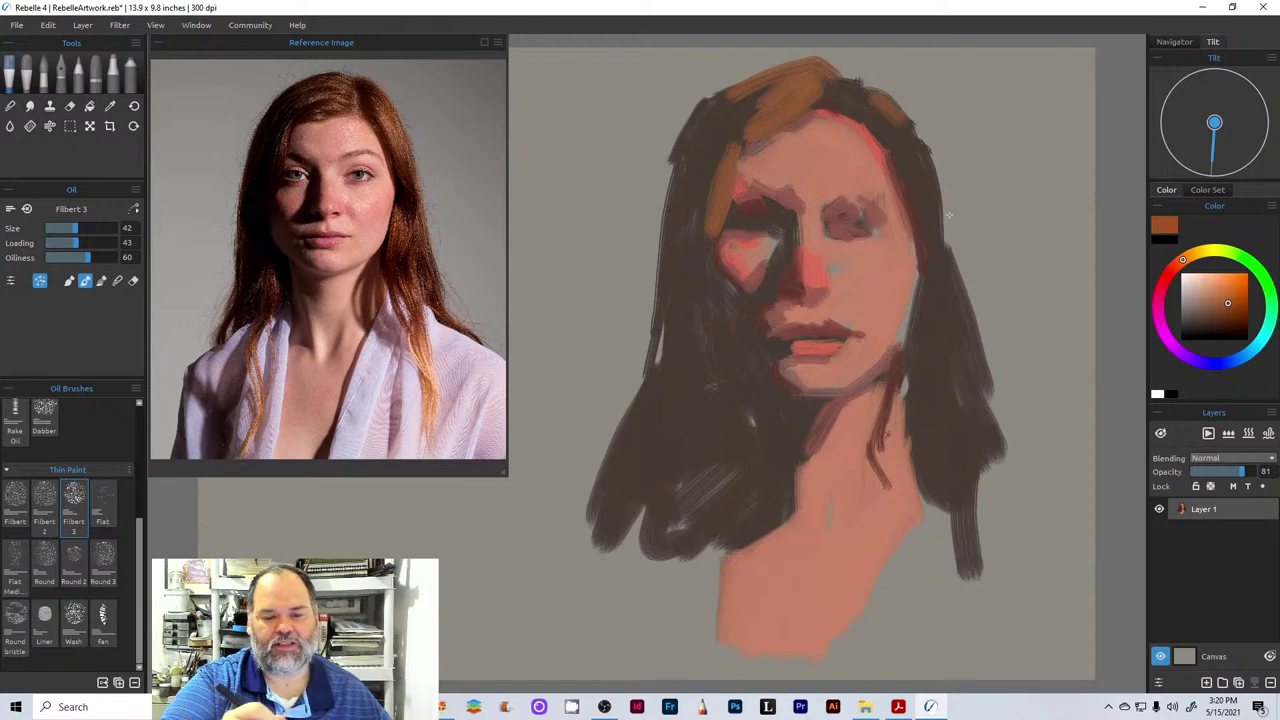
{"action": "left_click_drag", "start_coordinate": [893, 112], "coordinate": [945, 208]}
{"action": "mouse_move", "coordinate": [930, 165]}
{"action": "left_mouse_down"}
{"action": "mouse_move", "coordinate": [862, 88]}
{"action": "mouse_move", "coordinate": [916, 205]}
{"action": "left_mouse_up"}
{"action": "mouse_move", "coordinate": [895, 150]}
{"action": "left_mouse_down"}
{"action": "mouse_move", "coordinate": [862, 85]}
{"action": "mouse_move", "coordinate": [922, 200]}
{"action": "mouse_move", "coordinate": [934, 265]}
{"action": "mouse_move", "coordinate": [910, 385]}
{"action": "left_mouse_up"}
{"action": "mouse_move", "coordinate": [925, 270]}
{"action": "left_mouse_down"}
{"action": "mouse_move", "coordinate": [907, 374]}
{"action": "mouse_move", "coordinate": [926, 470]}
{"action": "left_mouse_up"}
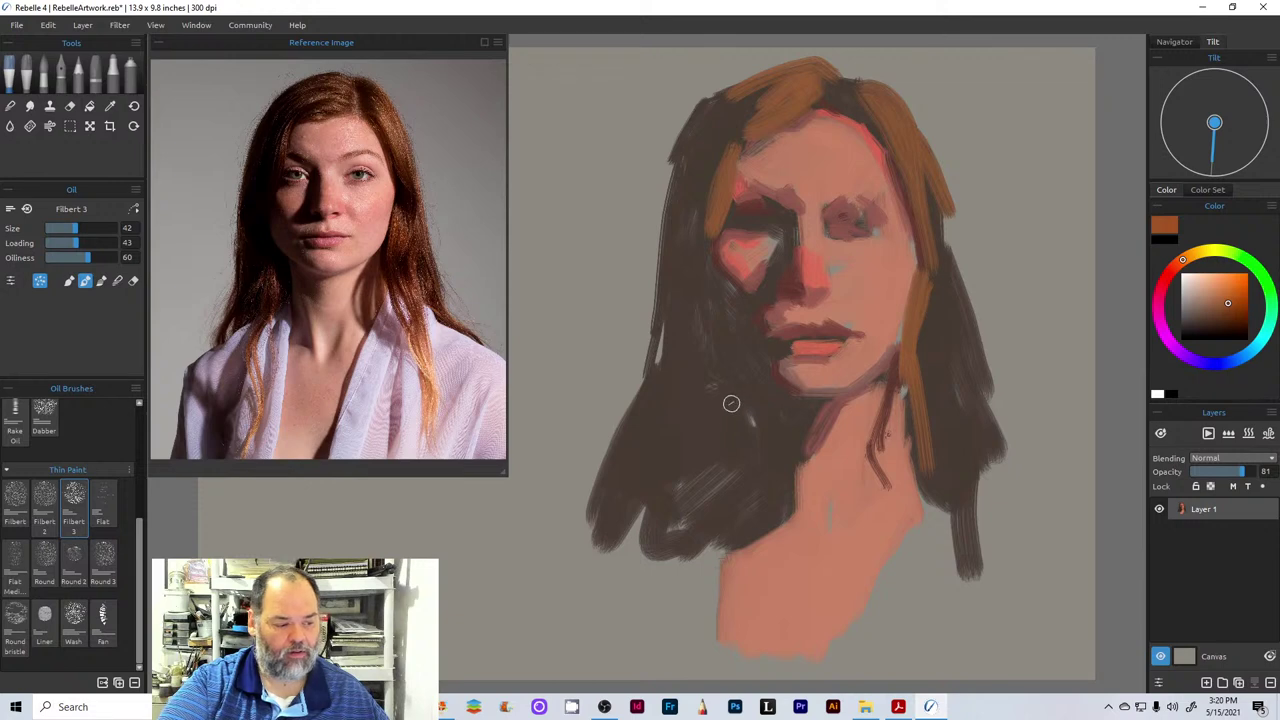
- Add orange-brown highlight strands to the lower left lock of hair
{"action": "left_click_drag", "start_coordinate": [735, 405], "coordinate": [685, 515]}
{"action": "left_click_drag", "start_coordinate": [718, 425], "coordinate": [697, 478]}
{"action": "mouse_move", "coordinate": [718, 402]}
{"action": "left_mouse_down"}
{"action": "mouse_move", "coordinate": [680, 492]}
{"action": "mouse_move", "coordinate": [688, 466]}
{"action": "left_mouse_up"}
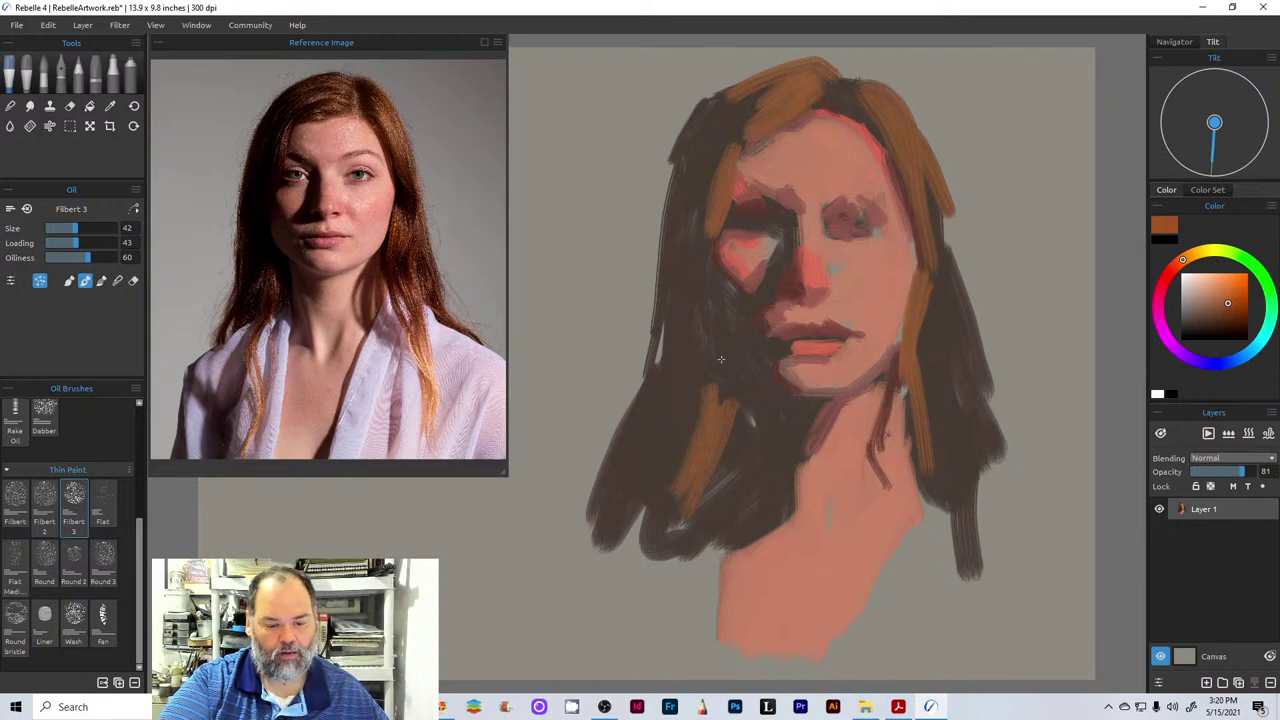
{"action": "left_click_drag", "start_coordinate": [716, 370], "coordinate": [728, 484]}
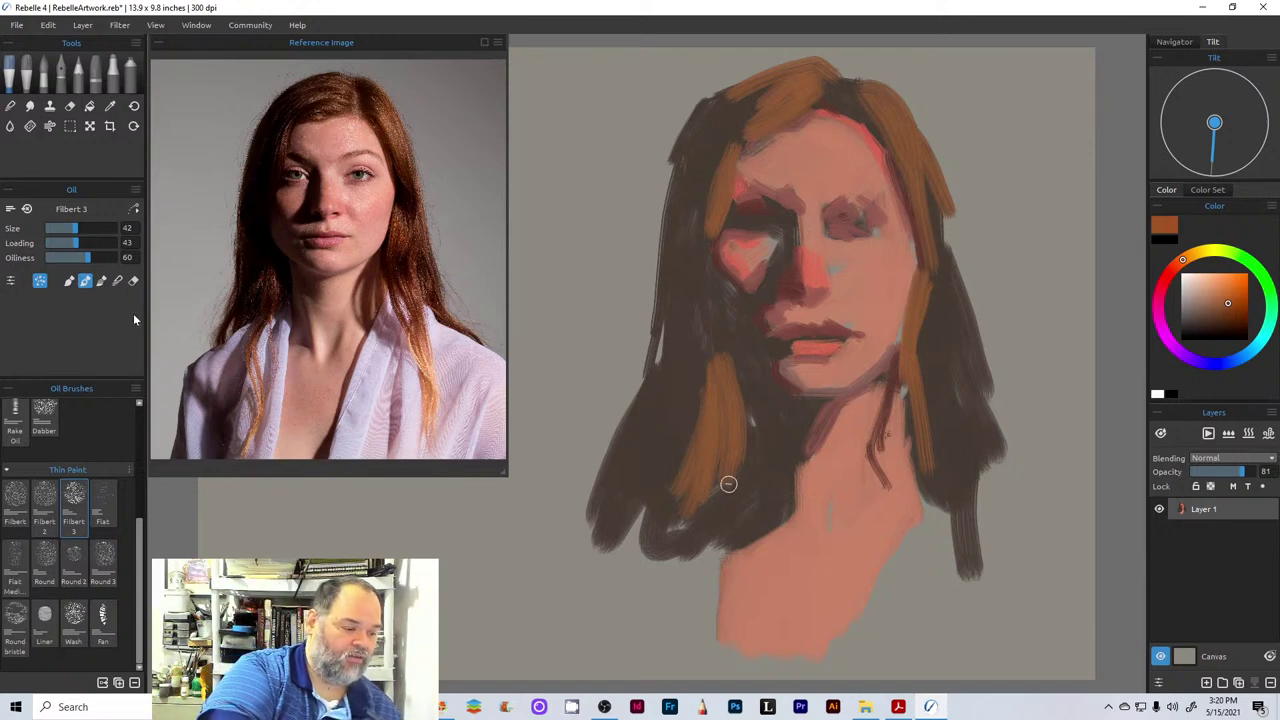
- Fill the shadow on the right side of the neck with a muted reddish brown, covering the dark red guide strokes
{"action": "left_click", "coordinate": [1177, 264]}
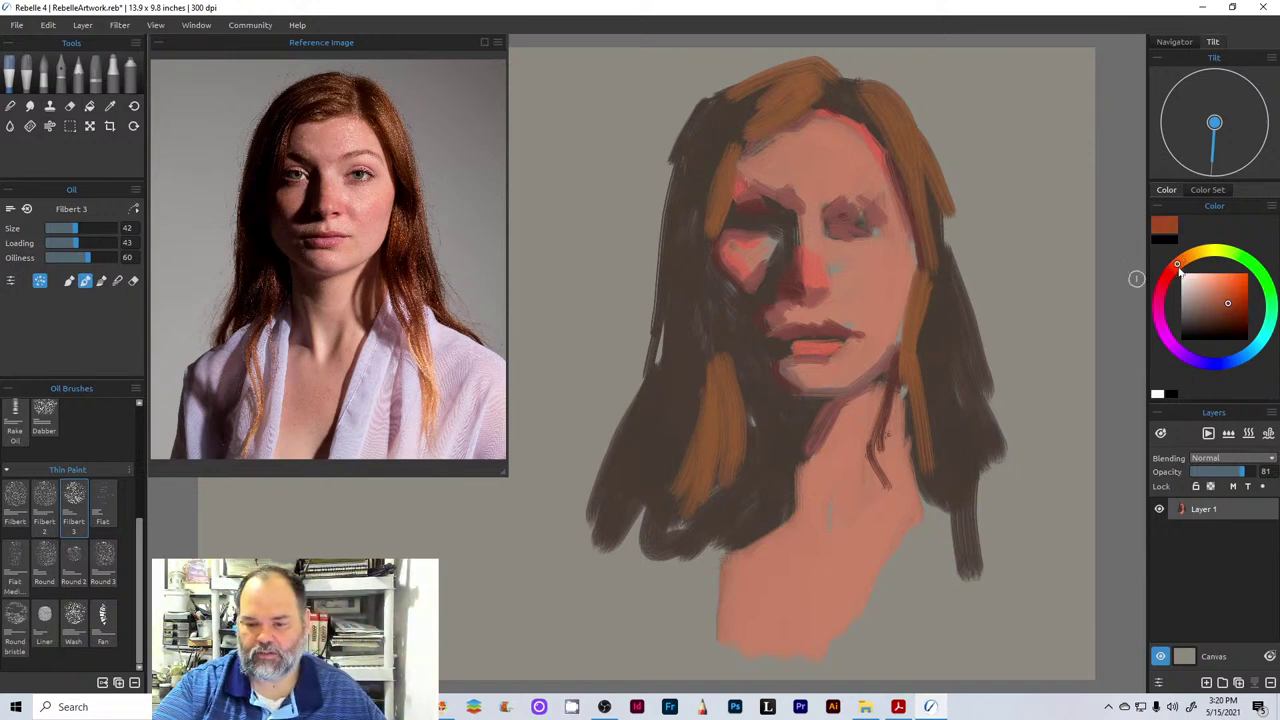
{"action": "left_click", "coordinate": [1212, 306]}
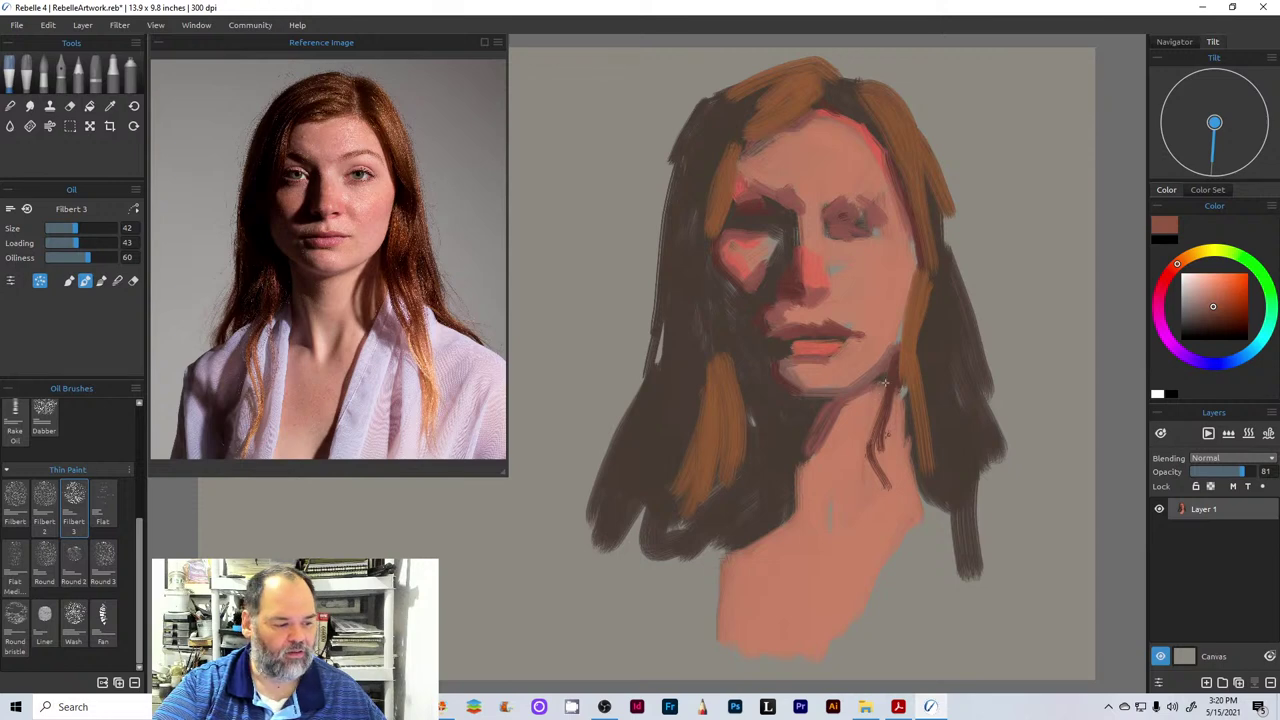
{"action": "left_click_drag", "start_coordinate": [887, 490], "coordinate": [872, 464]}
{"action": "left_click_drag", "start_coordinate": [898, 422], "coordinate": [888, 364]}
{"action": "mouse_move", "coordinate": [884, 488]}
{"action": "left_mouse_down"}
{"action": "mouse_move", "coordinate": [878, 424]}
{"action": "mouse_move", "coordinate": [900, 380]}
{"action": "mouse_move", "coordinate": [891, 458]}
{"action": "left_mouse_up"}
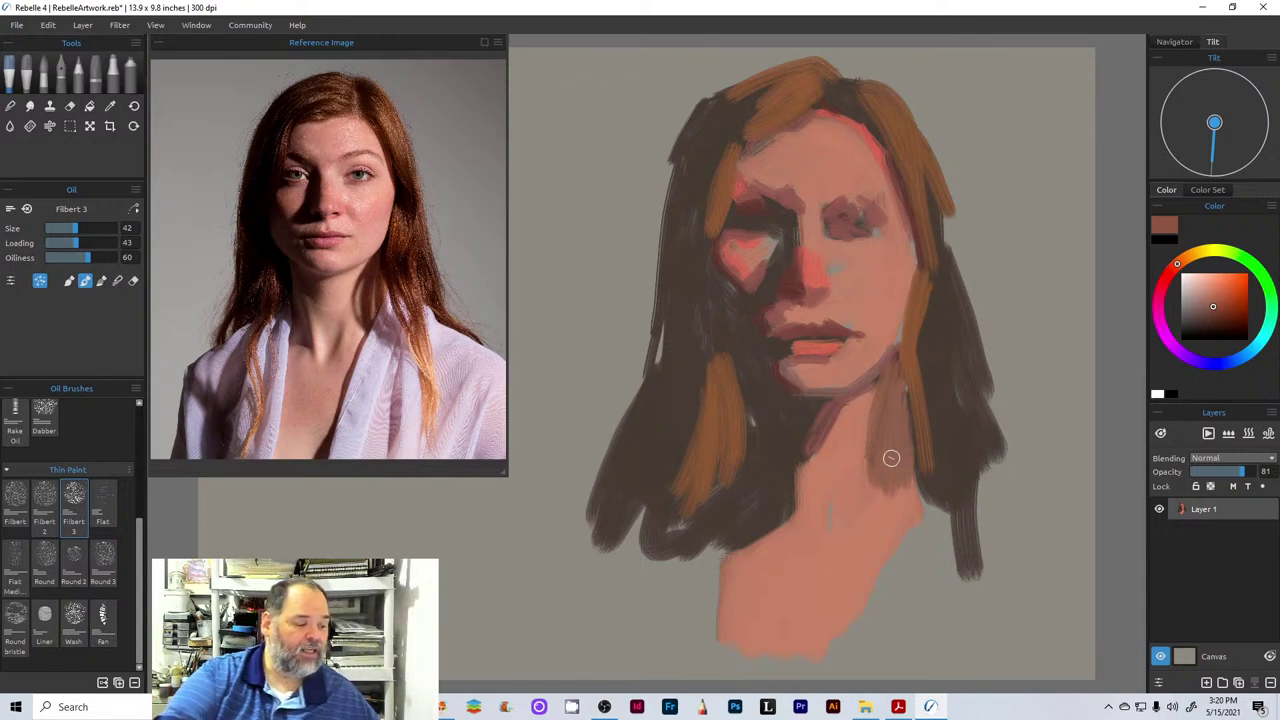
- Switch to blending with the Rough Dry brush and soften the lower left hair highlights and the neck shadow edges
{"action": "left_click", "coordinate": [117, 281]}
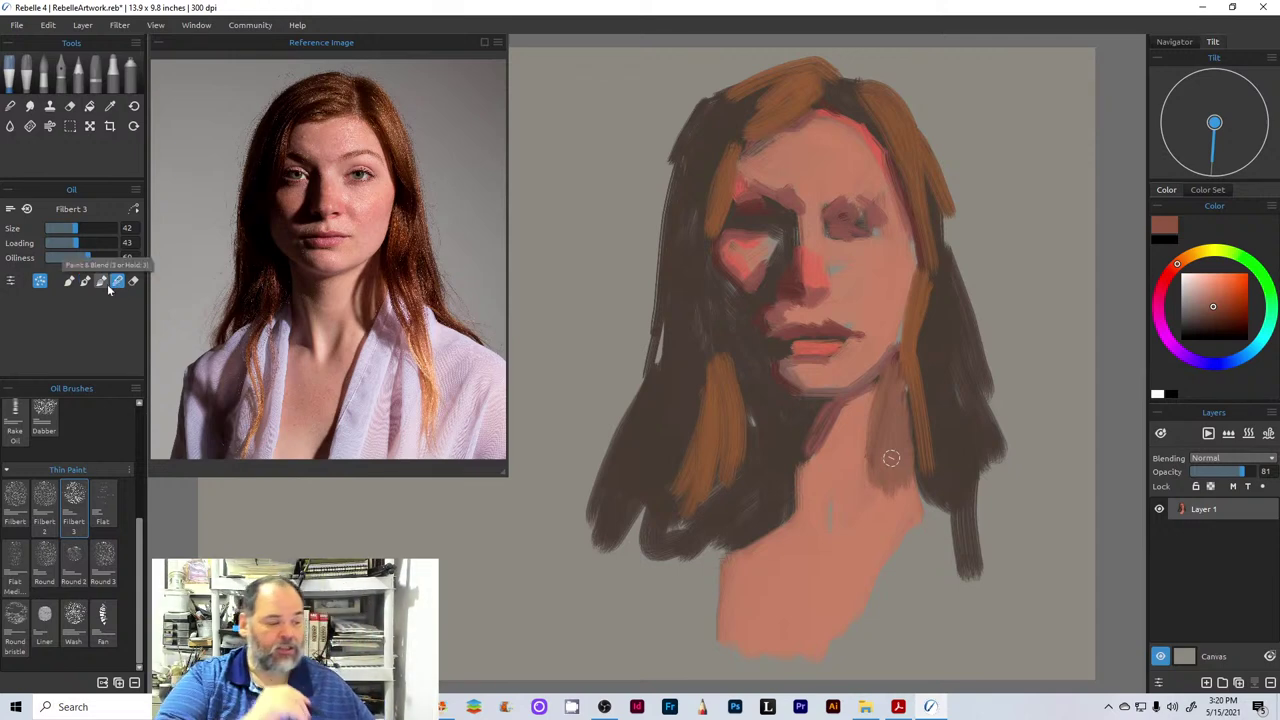
{"action": "left_click", "coordinate": [10, 107]}
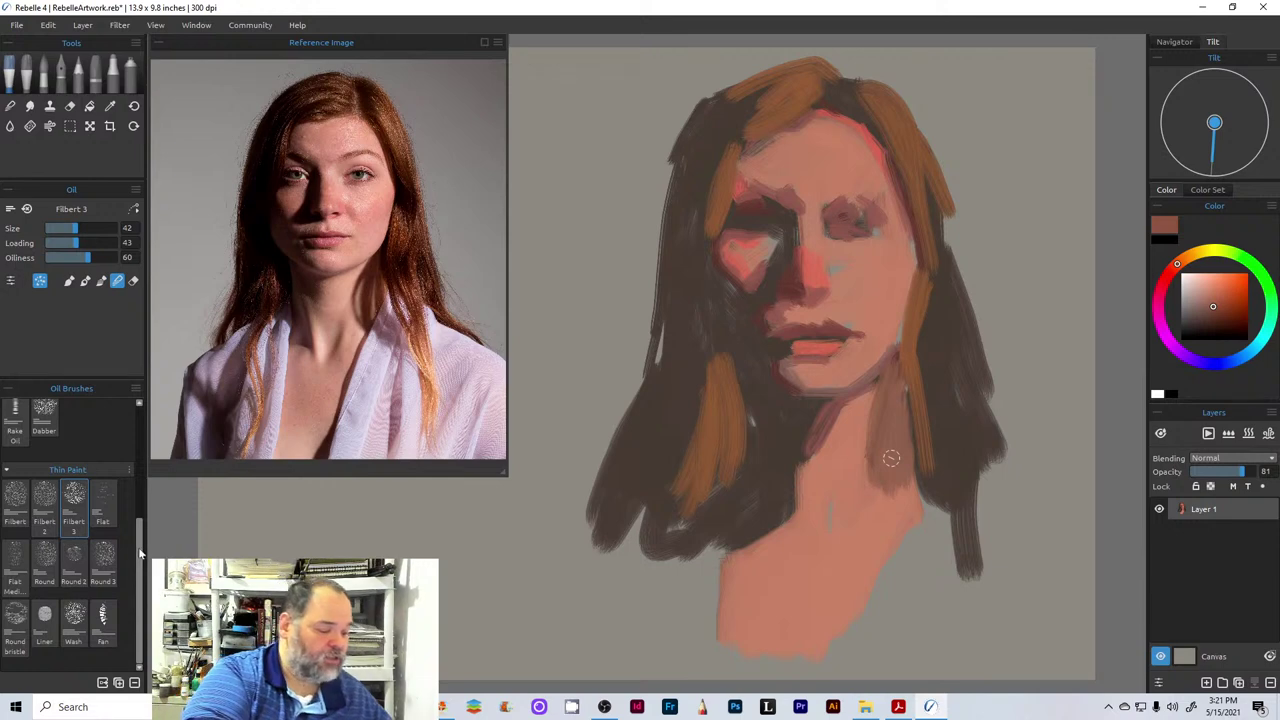
{"action": "scroll", "coordinate": [137, 545], "scroll_direction": "up", "scroll_amount": 4}
{"action": "scroll", "coordinate": [133, 467], "scroll_direction": "up", "scroll_amount": 1}
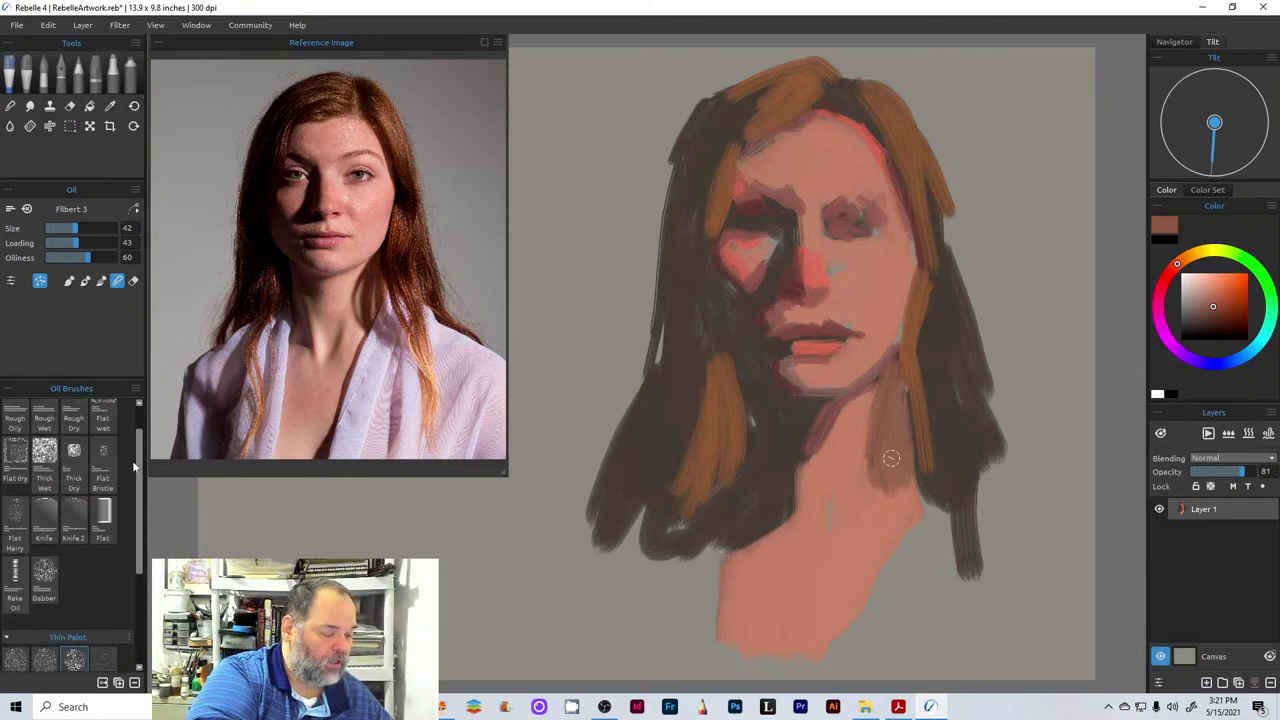
{"action": "left_click", "coordinate": [73, 415]}
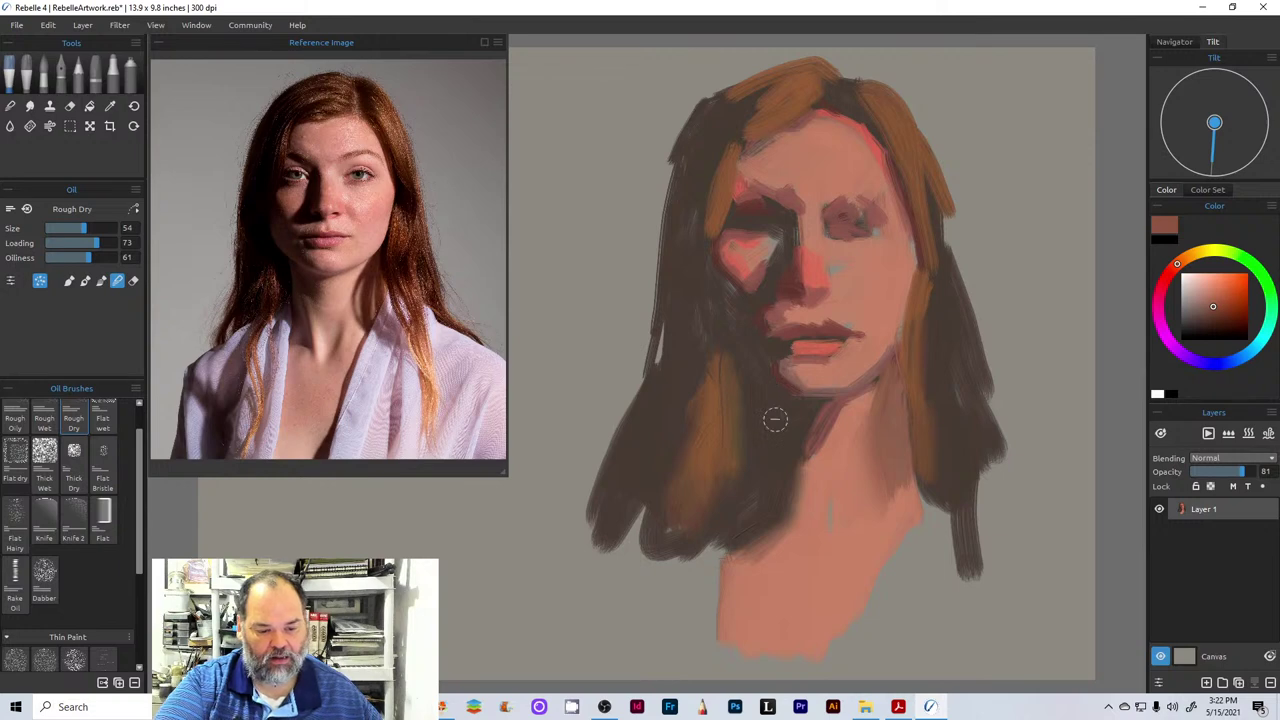
- Return to the Filbert 3 brush and blend the left side of the face and the hair from crown to cheek
{"action": "scroll", "coordinate": [140, 540], "scroll_direction": "down", "scroll_amount": 5}
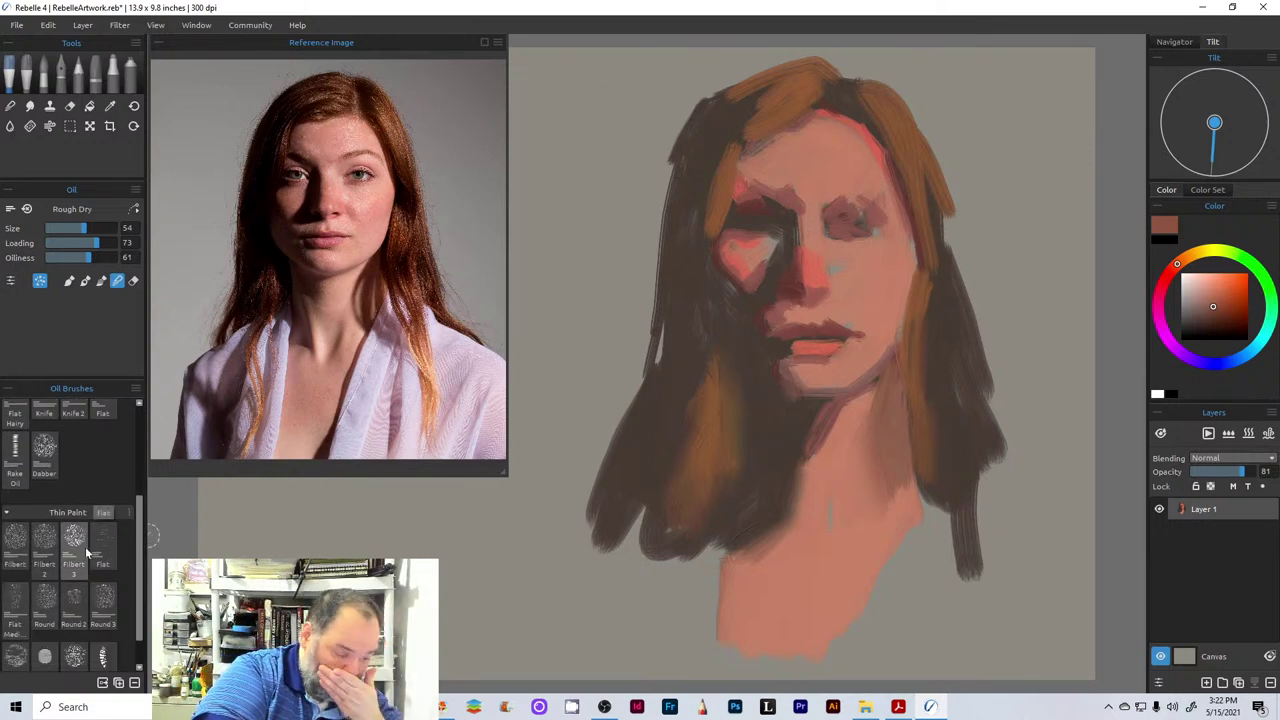
{"action": "left_click", "coordinate": [74, 550]}
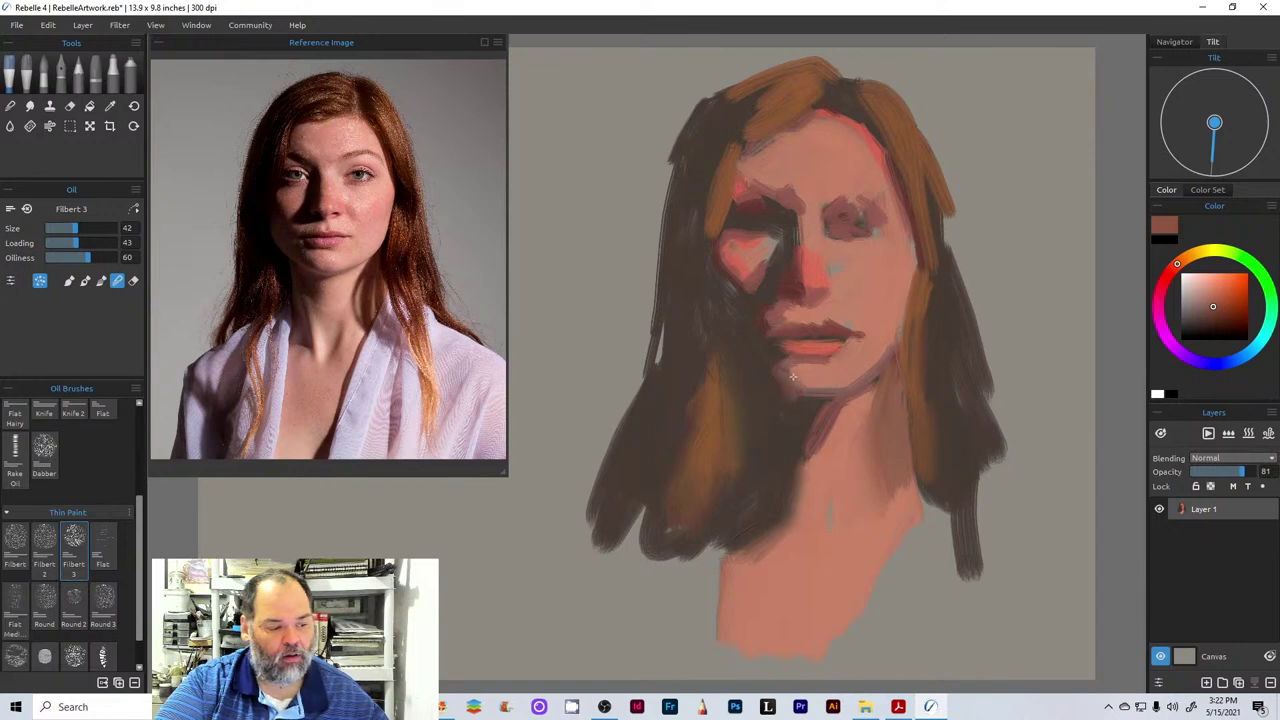
{"action": "mouse_move", "coordinate": [745, 248]}
{"action": "left_mouse_down"}
{"action": "mouse_move", "coordinate": [730, 246]}
{"action": "mouse_move", "coordinate": [742, 259]}
{"action": "mouse_move", "coordinate": [757, 201]}
{"action": "mouse_move", "coordinate": [740, 207]}
{"action": "mouse_move", "coordinate": [737, 90]}
{"action": "mouse_move", "coordinate": [716, 82]}
{"action": "mouse_move", "coordinate": [800, 60]}
{"action": "left_mouse_up"}
{"action": "mouse_move", "coordinate": [732, 216]}
{"action": "left_mouse_down"}
{"action": "mouse_move", "coordinate": [705, 255]}
{"action": "mouse_move", "coordinate": [737, 208]}
{"action": "mouse_move", "coordinate": [704, 280]}
{"action": "mouse_move", "coordinate": [720, 291]}
{"action": "left_mouse_up"}
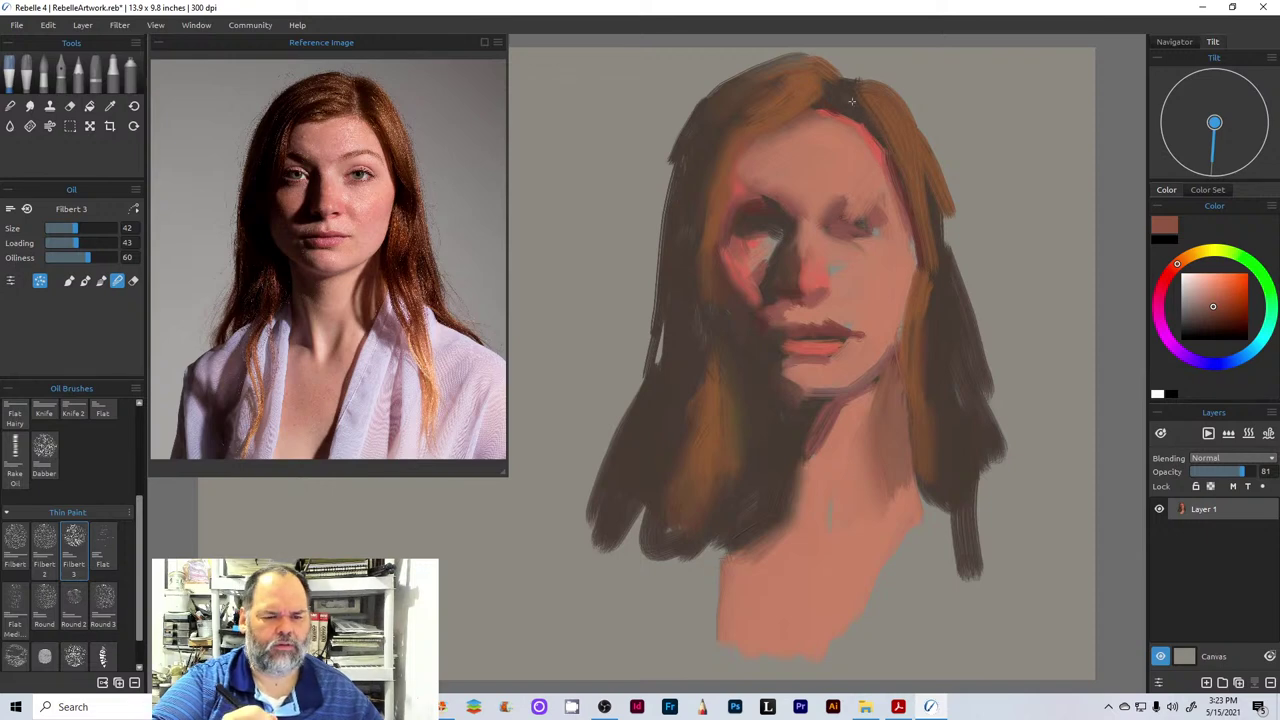
- Blend the orange into the dark hair along the right side and crown, and soften the red above the left eye
{"action": "mouse_move", "coordinate": [870, 92]}
{"action": "left_mouse_down"}
{"action": "mouse_move", "coordinate": [848, 69]}
{"action": "mouse_move", "coordinate": [891, 97]}
{"action": "mouse_move", "coordinate": [848, 97]}
{"action": "mouse_move", "coordinate": [894, 145]}
{"action": "mouse_move", "coordinate": [907, 180]}
{"action": "mouse_move", "coordinate": [887, 157]}
{"action": "mouse_move", "coordinate": [931, 251]}
{"action": "mouse_move", "coordinate": [923, 171]}
{"action": "mouse_move", "coordinate": [944, 273]}
{"action": "mouse_move", "coordinate": [941, 202]}
{"action": "mouse_move", "coordinate": [947, 217]}
{"action": "mouse_move", "coordinate": [944, 254]}
{"action": "mouse_move", "coordinate": [923, 238]}
{"action": "mouse_move", "coordinate": [917, 276]}
{"action": "left_mouse_up"}
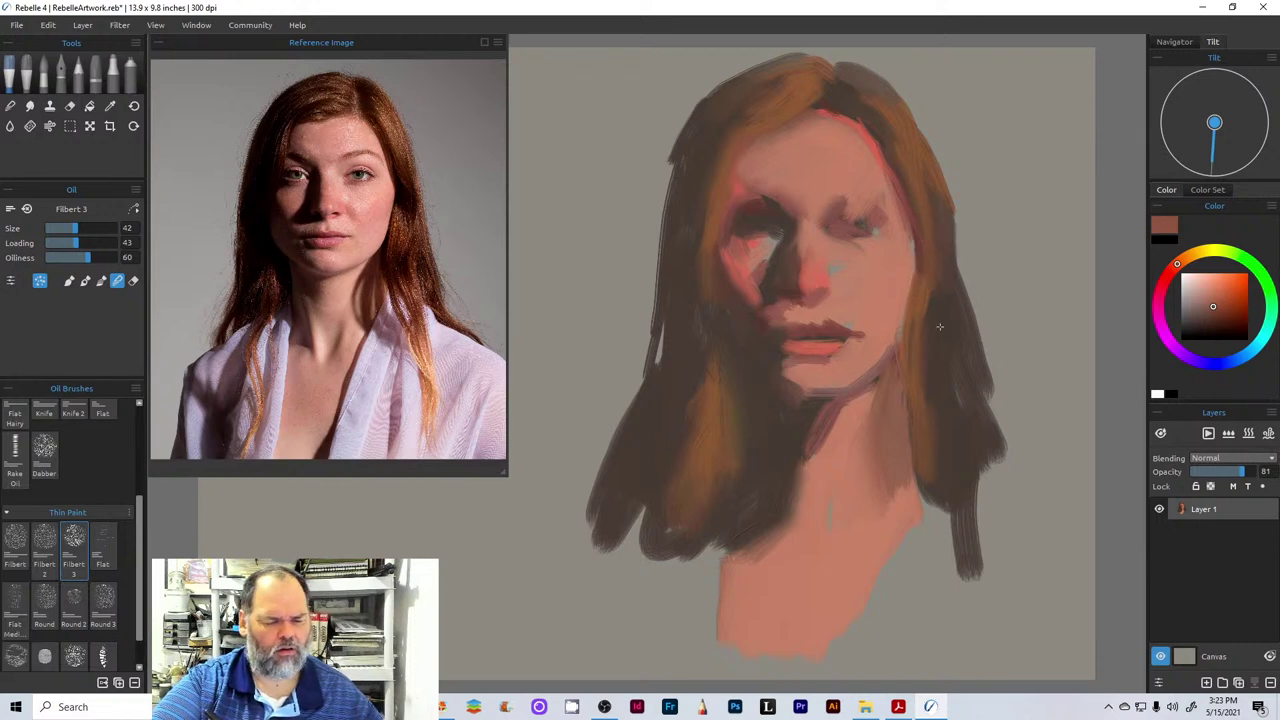
{"action": "mouse_move", "coordinate": [939, 326]}
{"action": "left_mouse_down"}
{"action": "mouse_move", "coordinate": [951, 255]}
{"action": "mouse_move", "coordinate": [938, 312]}
{"action": "left_mouse_up"}
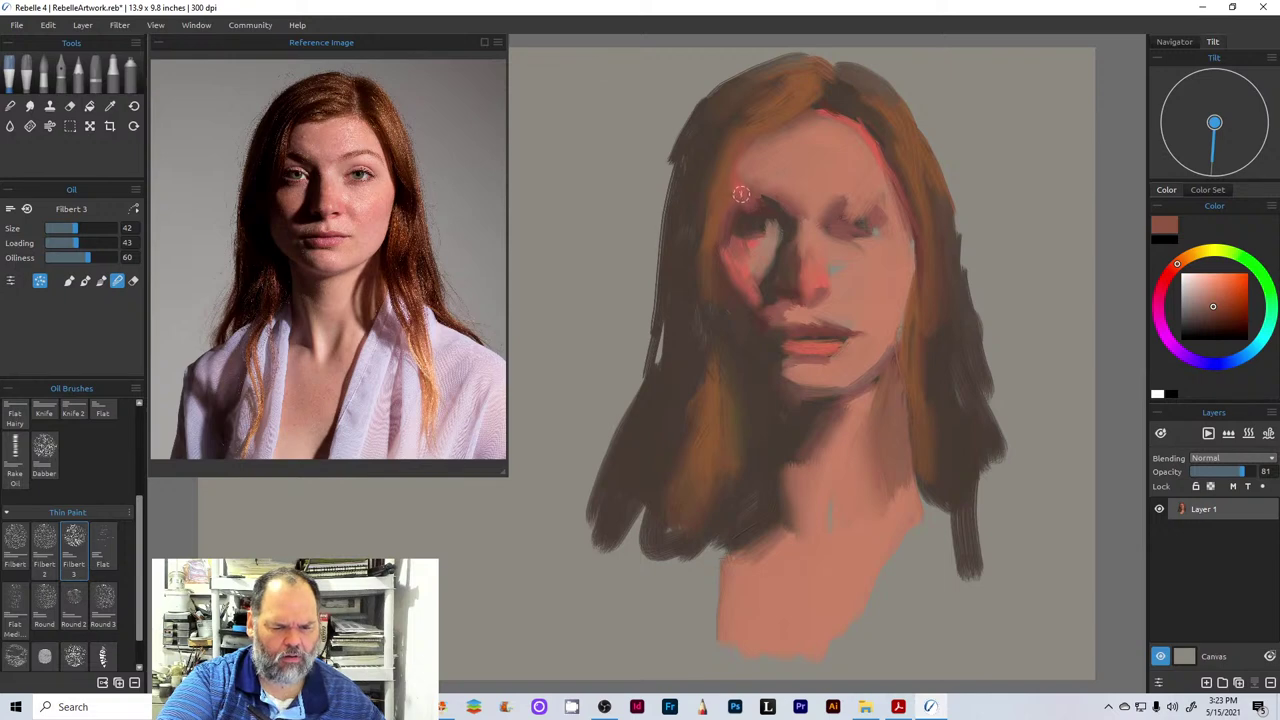
{"action": "left_click_drag", "start_coordinate": [740, 193], "coordinate": [746, 206]}
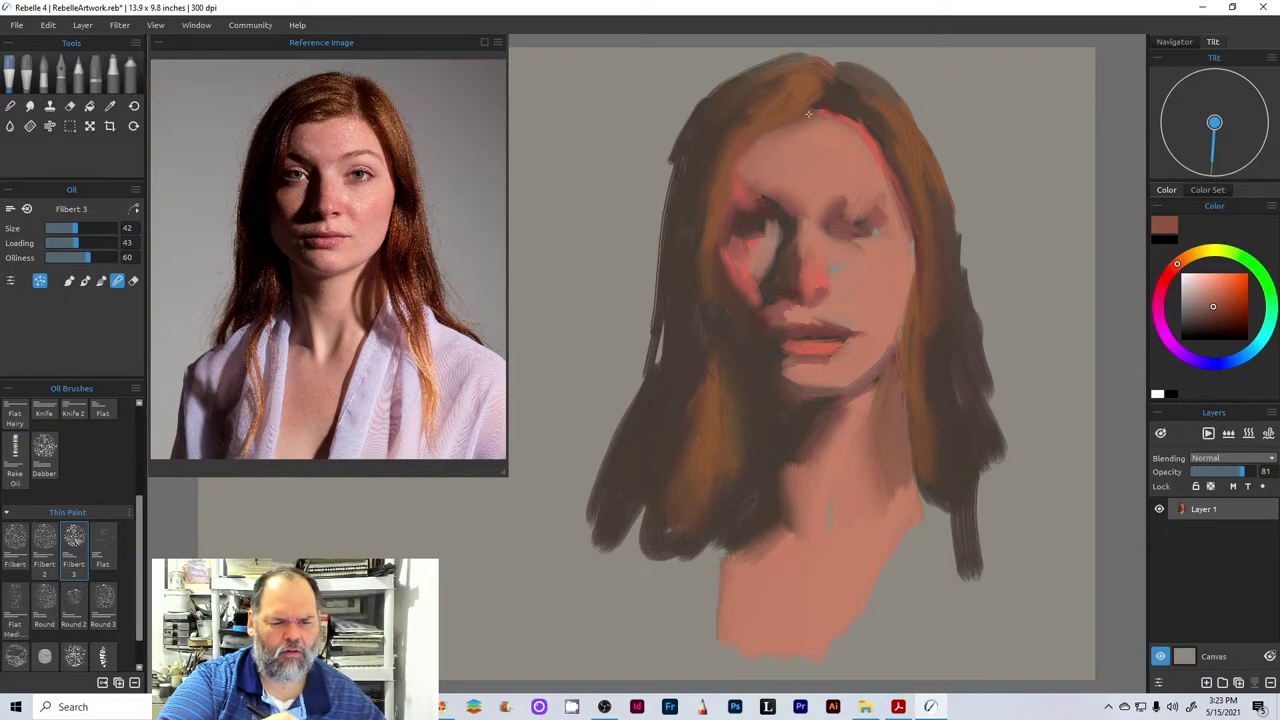
{"action": "left_click_drag", "start_coordinate": [776, 104], "coordinate": [722, 120]}
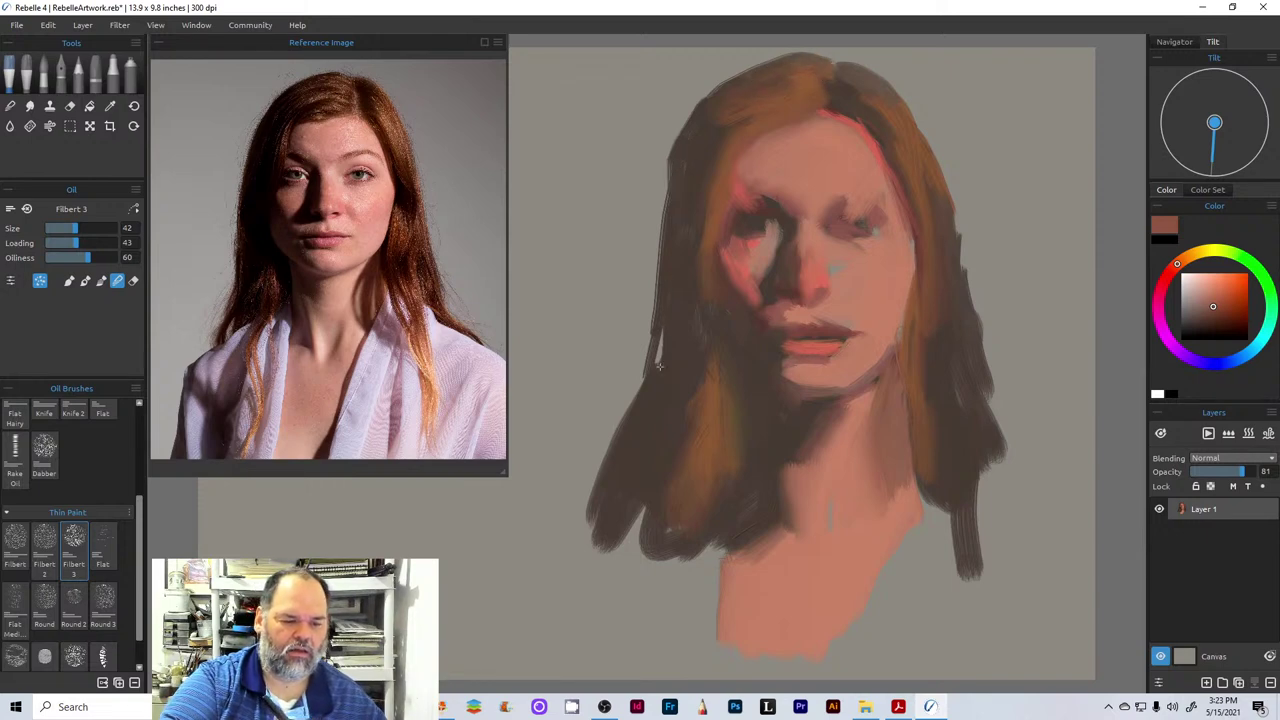
- Smooth the outer contours of the hair down both sides of the head
{"action": "mouse_move", "coordinate": [654, 376]}
{"action": "left_mouse_down"}
{"action": "mouse_move", "coordinate": [665, 295]}
{"action": "mouse_move", "coordinate": [645, 368]}
{"action": "left_mouse_up"}
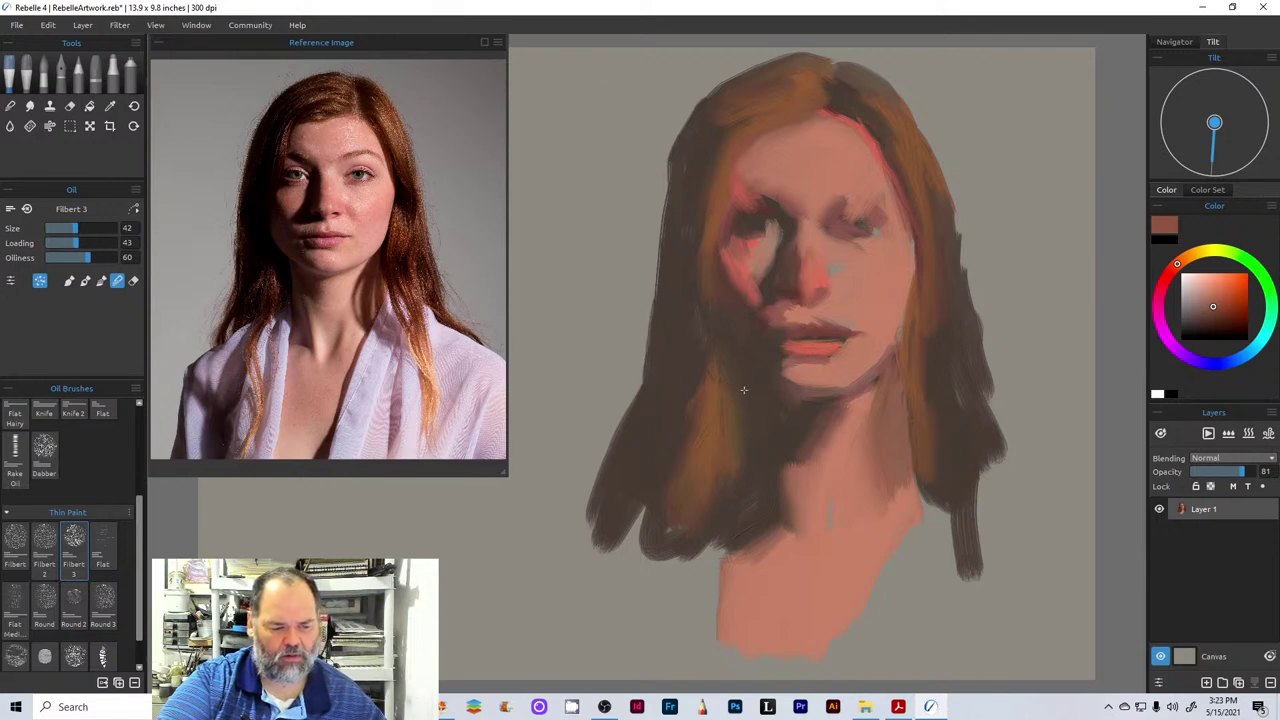
{"action": "left_click_drag", "start_coordinate": [648, 318], "coordinate": [642, 386]}
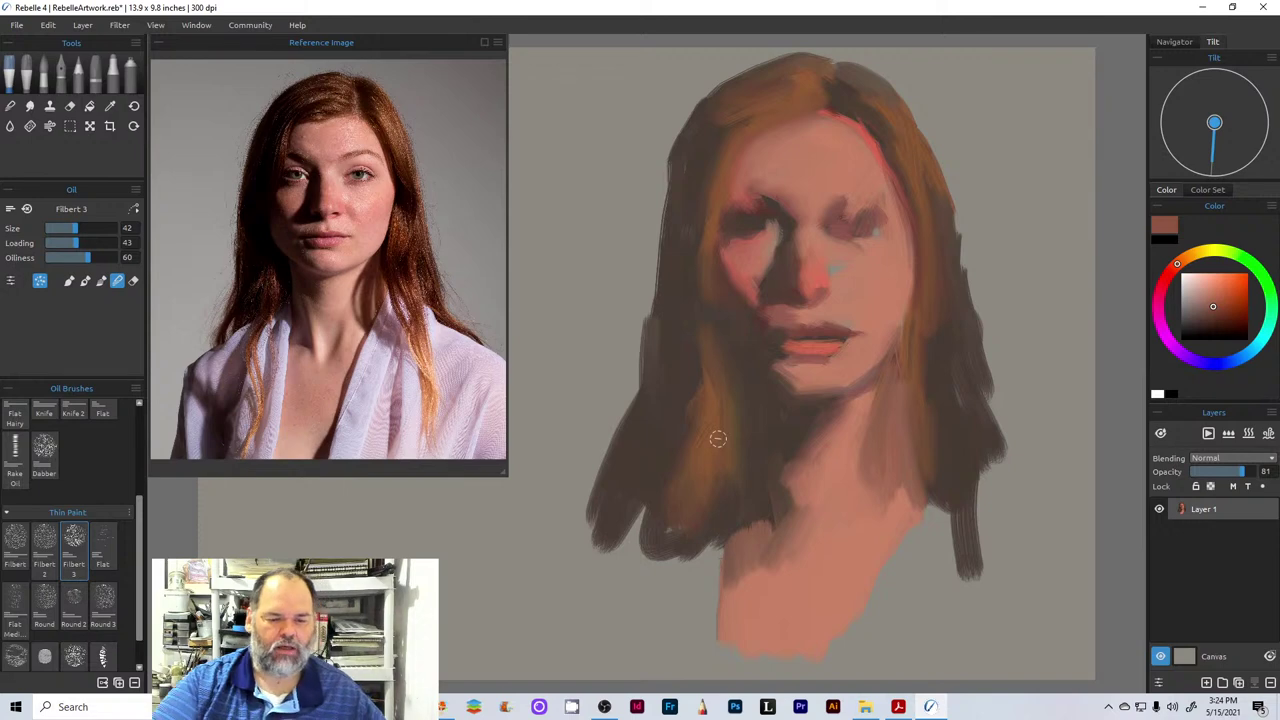
{"action": "left_click_drag", "start_coordinate": [677, 156], "coordinate": [654, 316]}
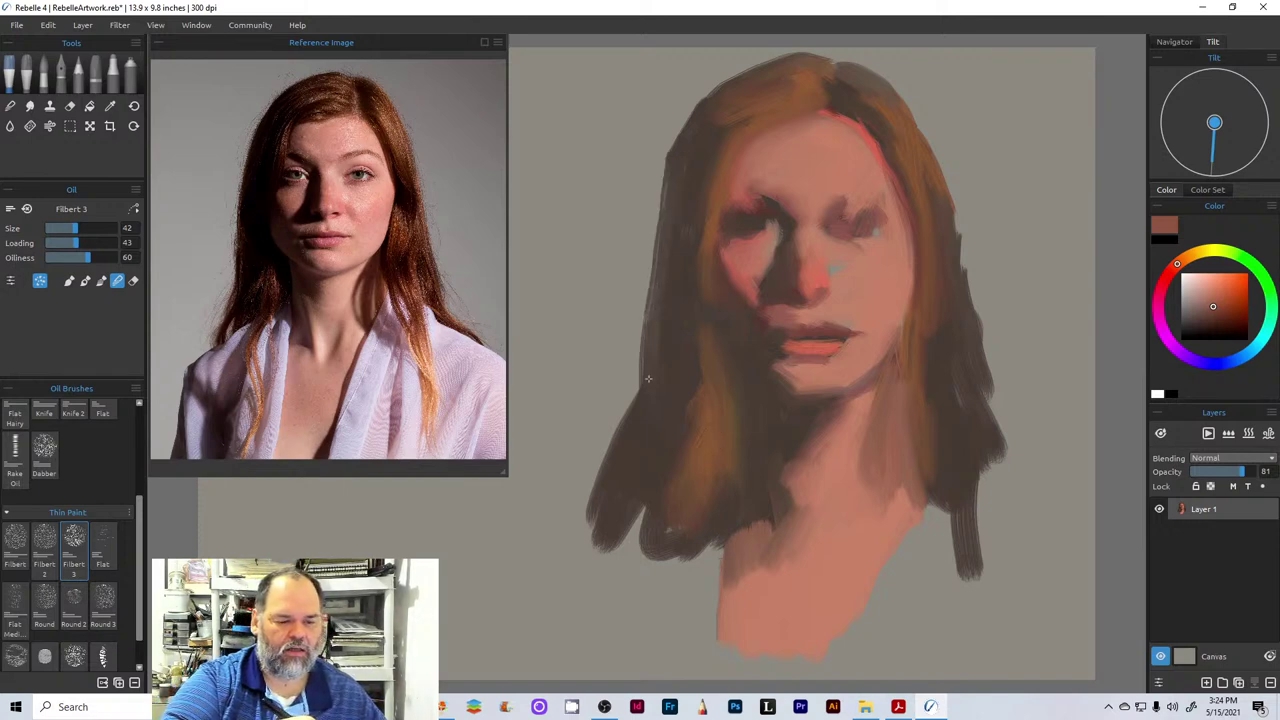
{"action": "left_click_drag", "start_coordinate": [948, 202], "coordinate": [994, 434]}
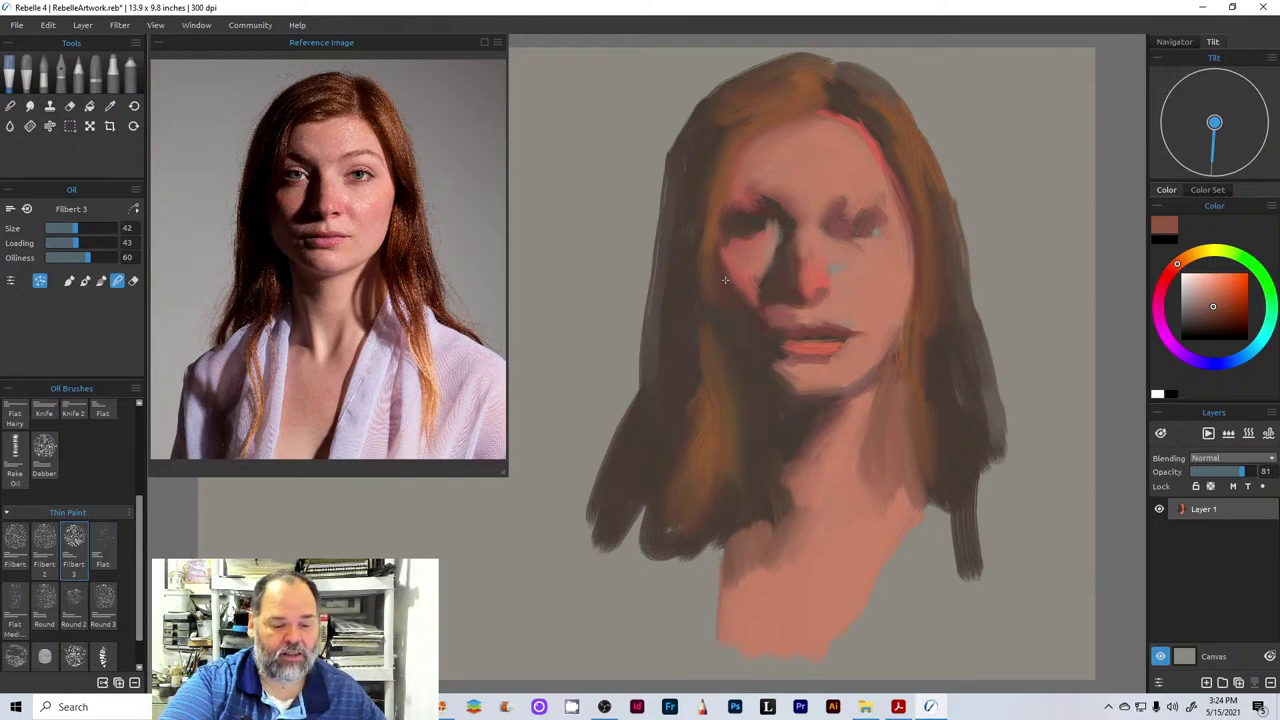
- Blend the left cheek edge and the hair parting with Filbert 3, and pull the lower right hair outward in tapered strands
{"action": "mouse_move", "coordinate": [731, 267]}
{"action": "left_mouse_down"}
{"action": "mouse_move", "coordinate": [745, 309]}
{"action": "mouse_move", "coordinate": [716, 273]}
{"action": "mouse_move", "coordinate": [736, 277]}
{"action": "mouse_move", "coordinate": [748, 343]}
{"action": "left_mouse_up"}
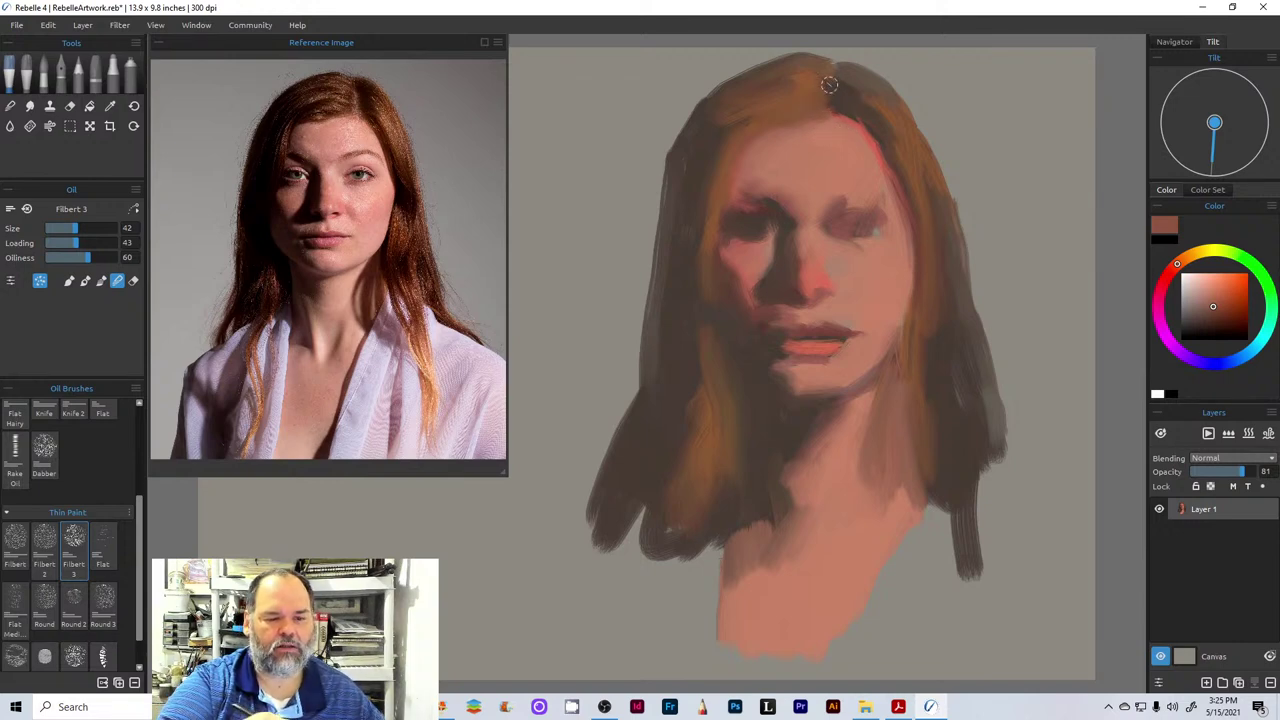
{"action": "left_click_drag", "start_coordinate": [831, 75], "coordinate": [830, 112]}
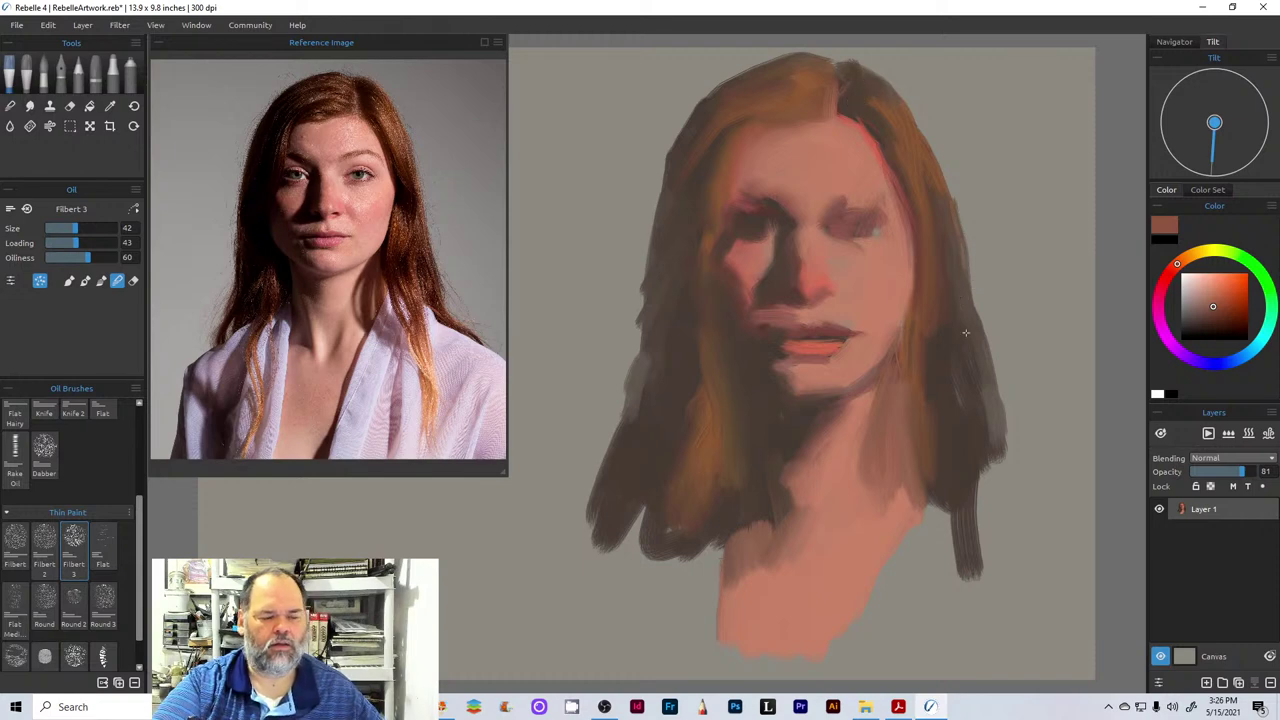
{"action": "left_click_drag", "start_coordinate": [984, 386], "coordinate": [1024, 482]}
{"action": "left_click_drag", "start_coordinate": [1020, 410], "coordinate": [1030, 500]}
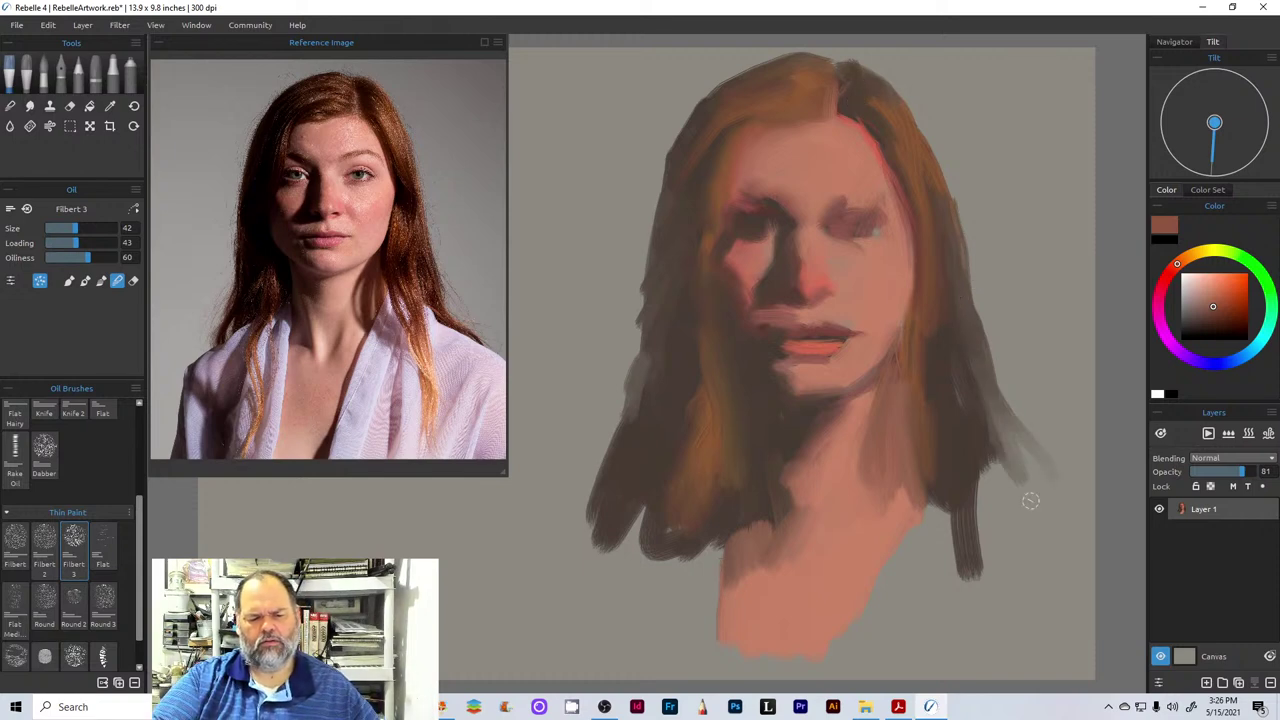
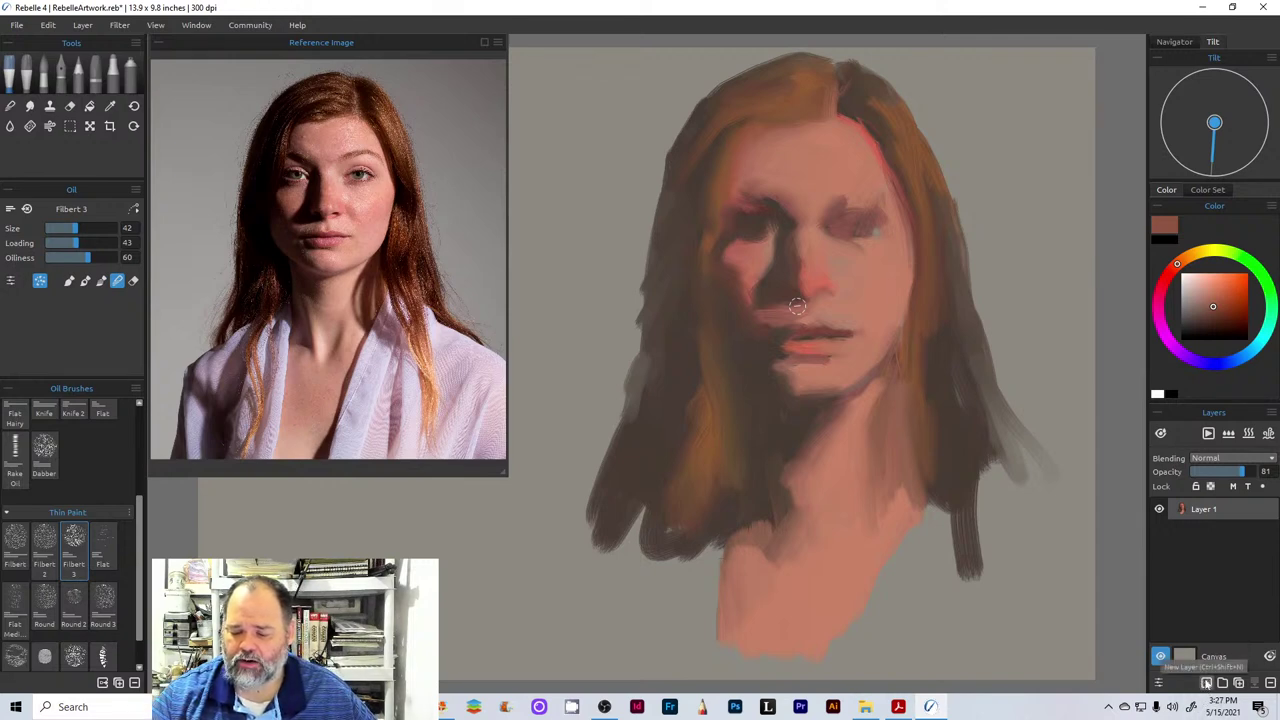
- Add a new layer above the portrait, lower its opacity to 52, and choose a bright turquoise paint color
{"action": "left_click", "coordinate": [1206, 684]}
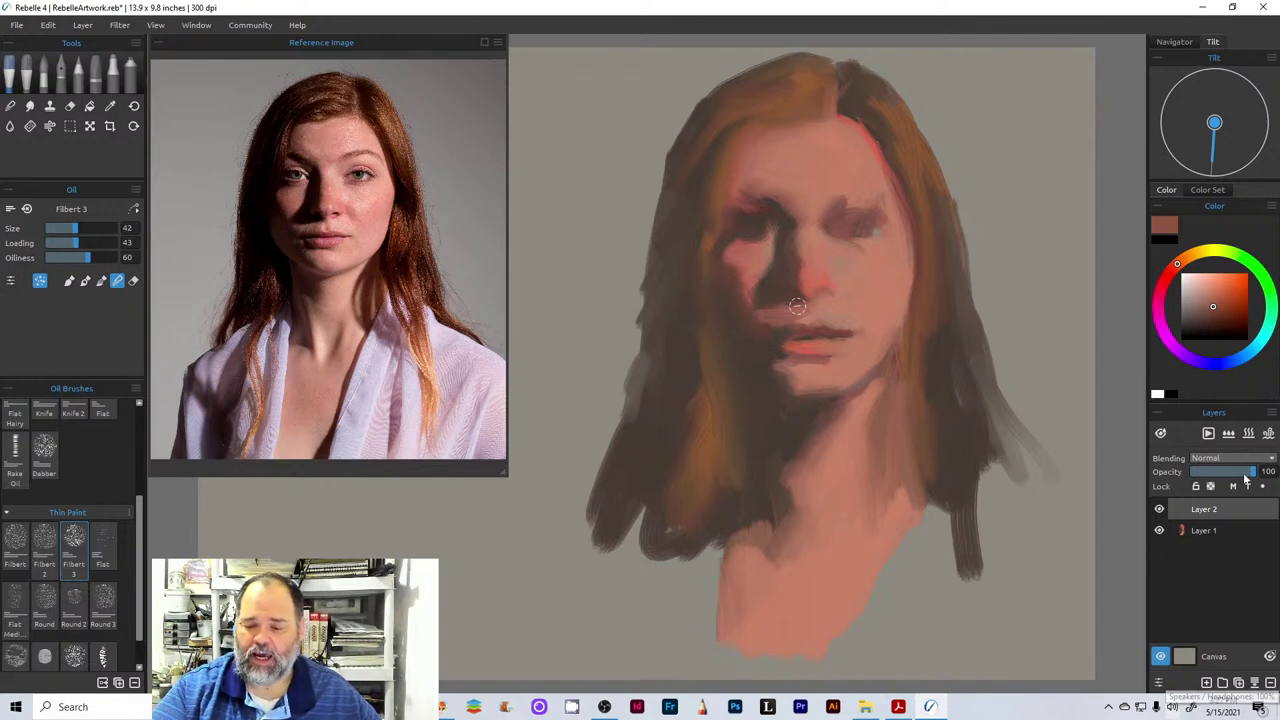
{"action": "left_click_drag", "start_coordinate": [1254, 479], "coordinate": [1225, 482]}
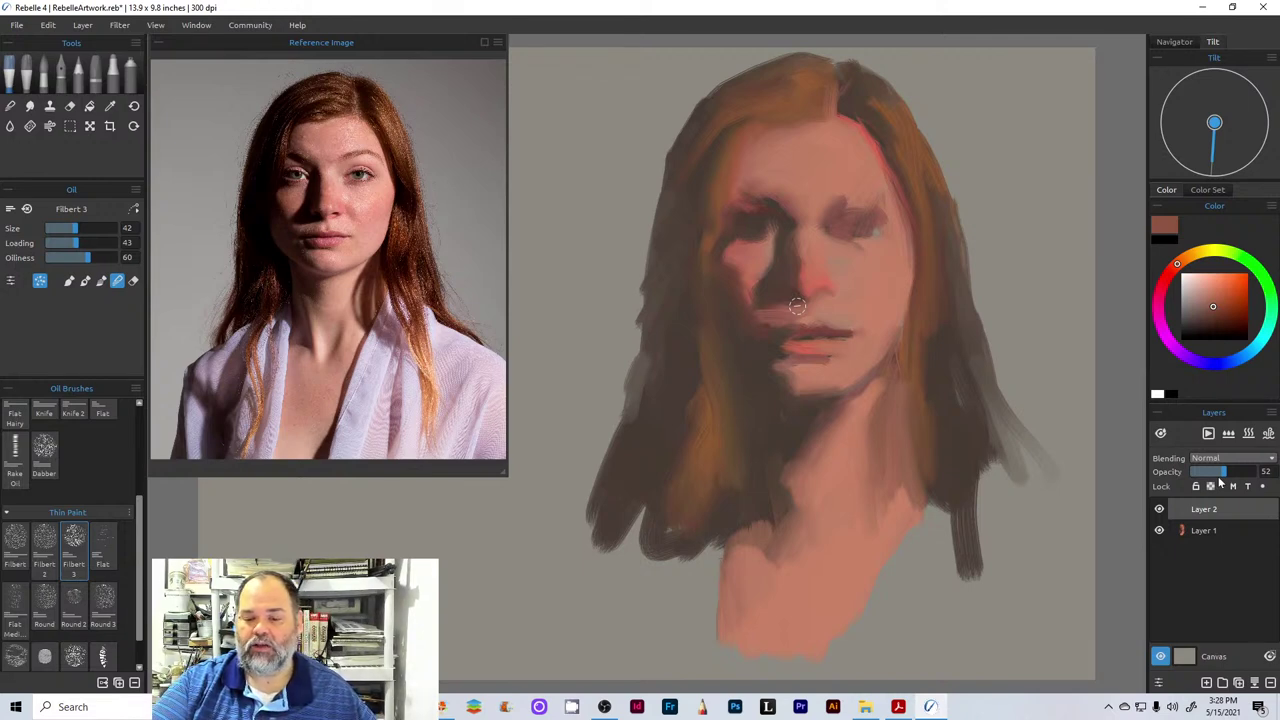
{"action": "left_click", "coordinate": [1264, 337]}
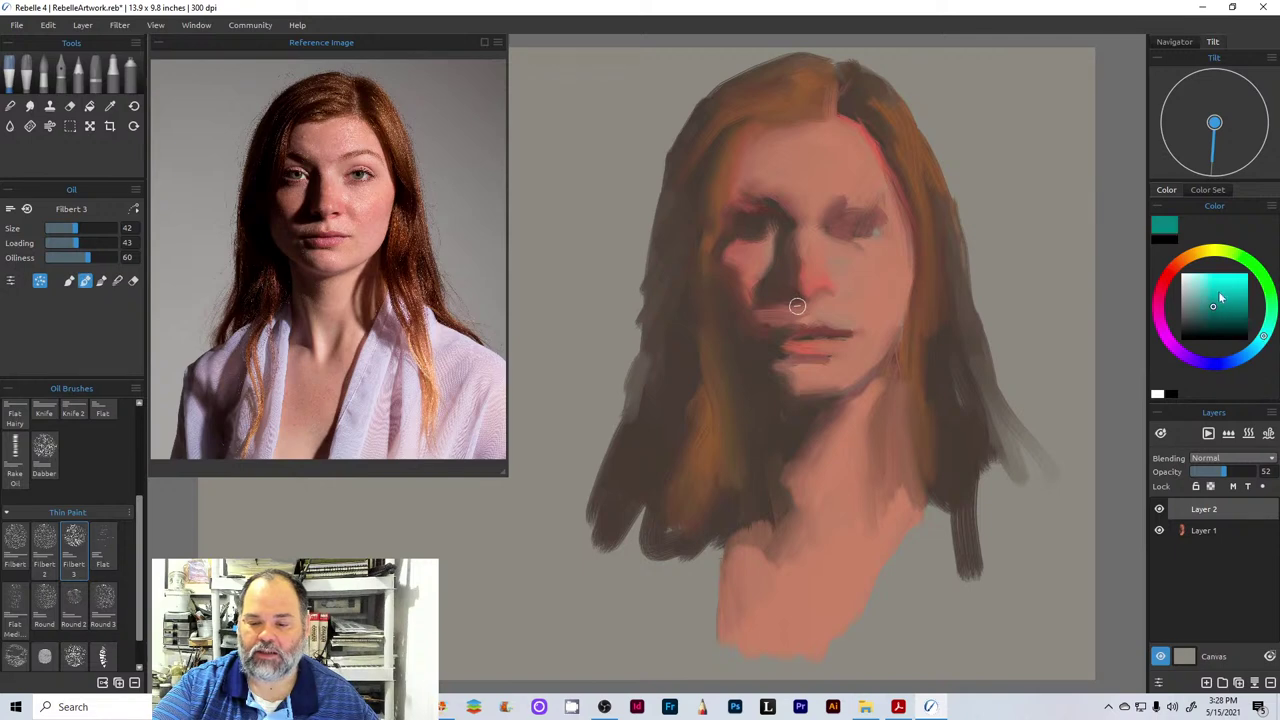
{"action": "left_click", "coordinate": [1219, 285]}
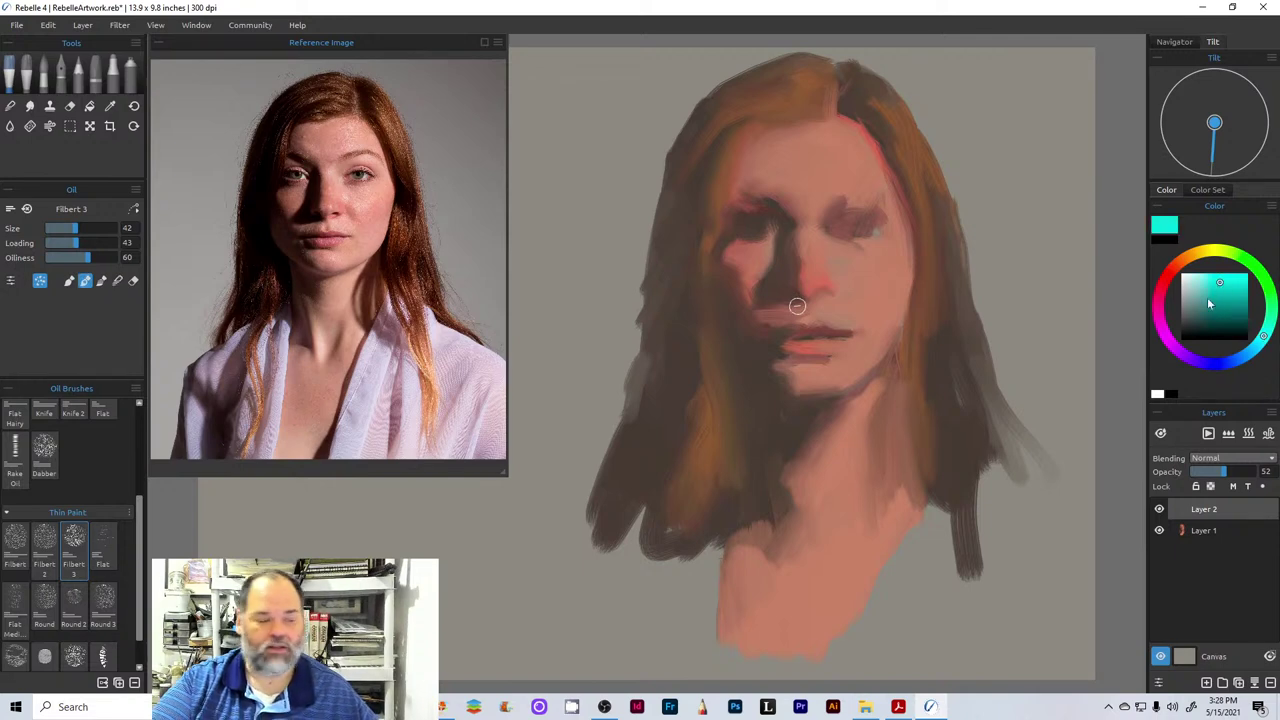
- Try turquoise strokes on the cheek below the right eye with Filbert 3 at size 46, and undo them
{"action": "left_click", "coordinate": [78, 228]}
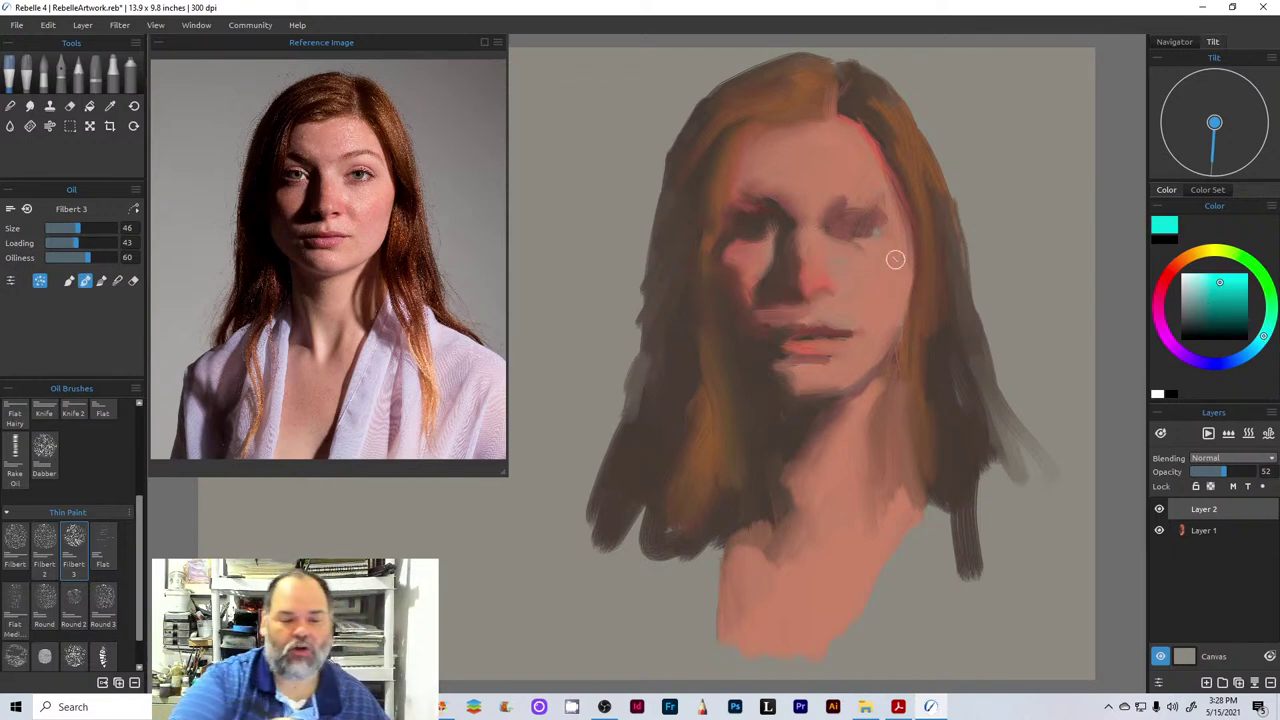
{"action": "mouse_move", "coordinate": [895, 260]}
{"action": "left_mouse_down"}
{"action": "mouse_move", "coordinate": [877, 243]}
{"action": "mouse_move", "coordinate": [876, 280]}
{"action": "left_mouse_up"}
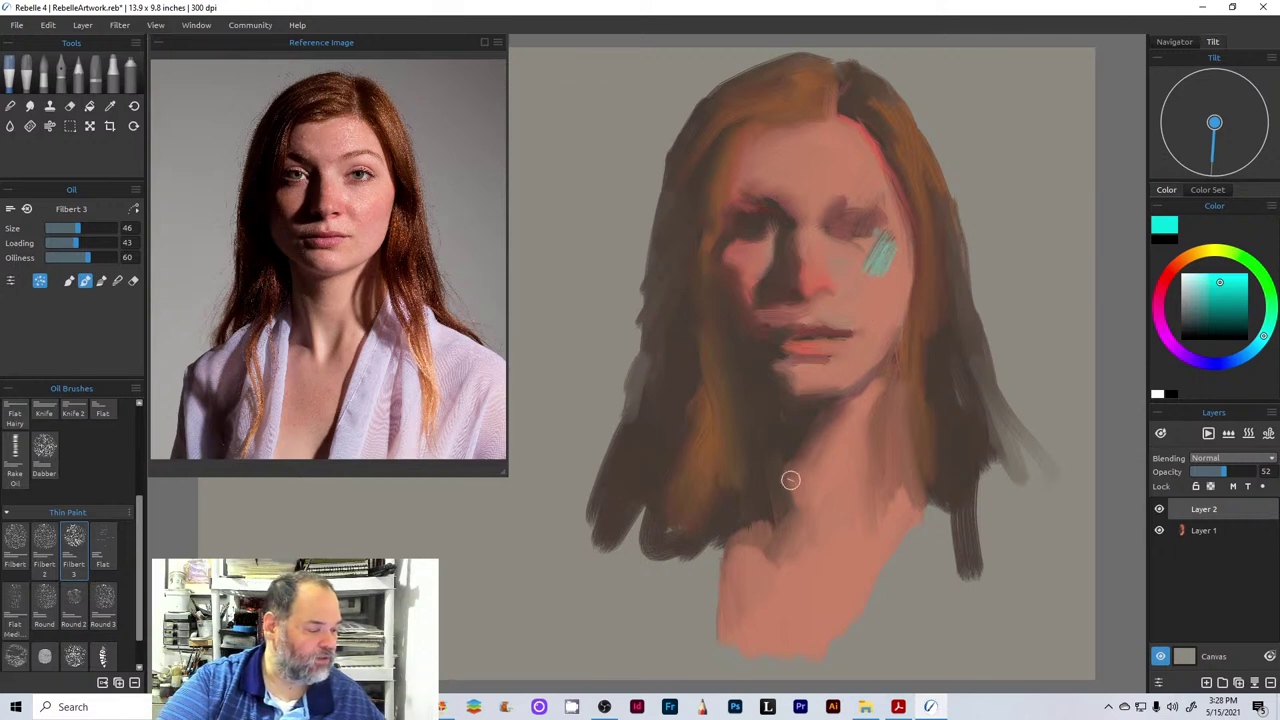
{"action": "left_click", "coordinate": [134, 108]}
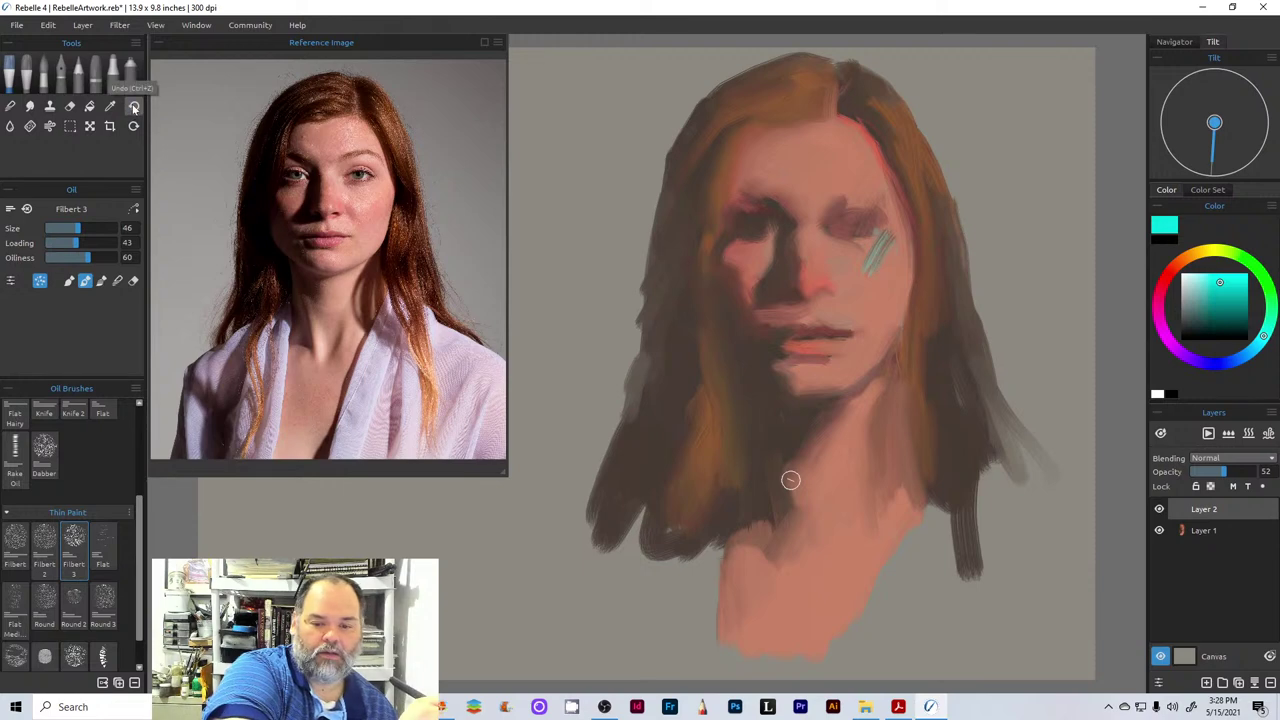
{"action": "left_click", "coordinate": [134, 108]}
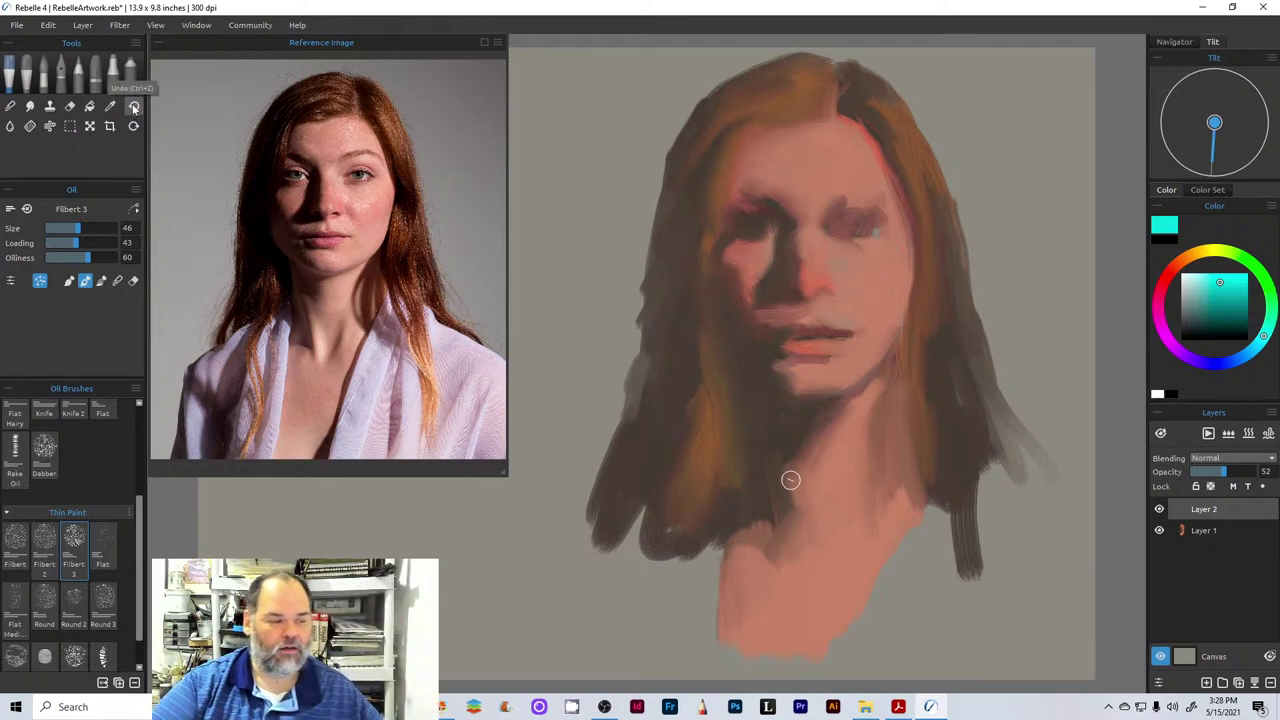
- Lower the layer opacity to 28, and use the Round brush to glaze muted teal along the forehead hairline and pale teal into both eyes
{"action": "left_click", "coordinate": [1210, 472]}
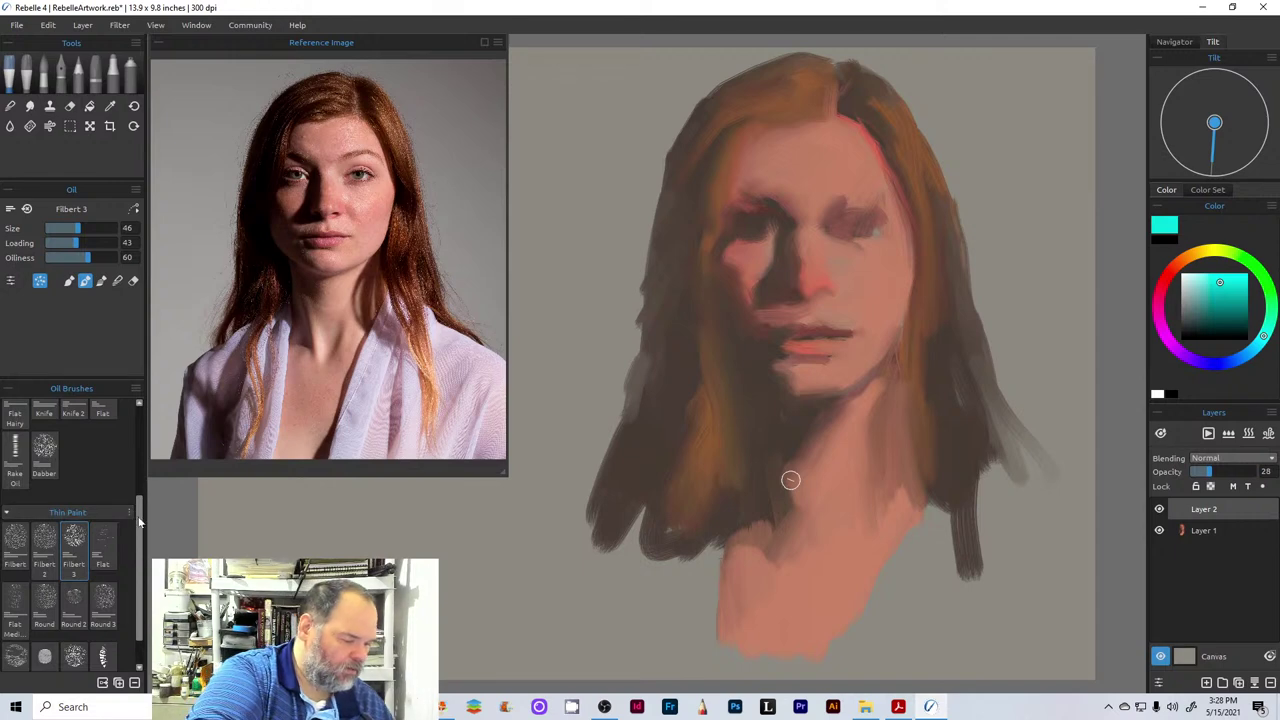
{"action": "scroll", "coordinate": [139, 541], "scroll_direction": "down", "scroll_amount": 1}
{"action": "scroll", "coordinate": [137, 560], "scroll_direction": "down", "scroll_amount": 2}
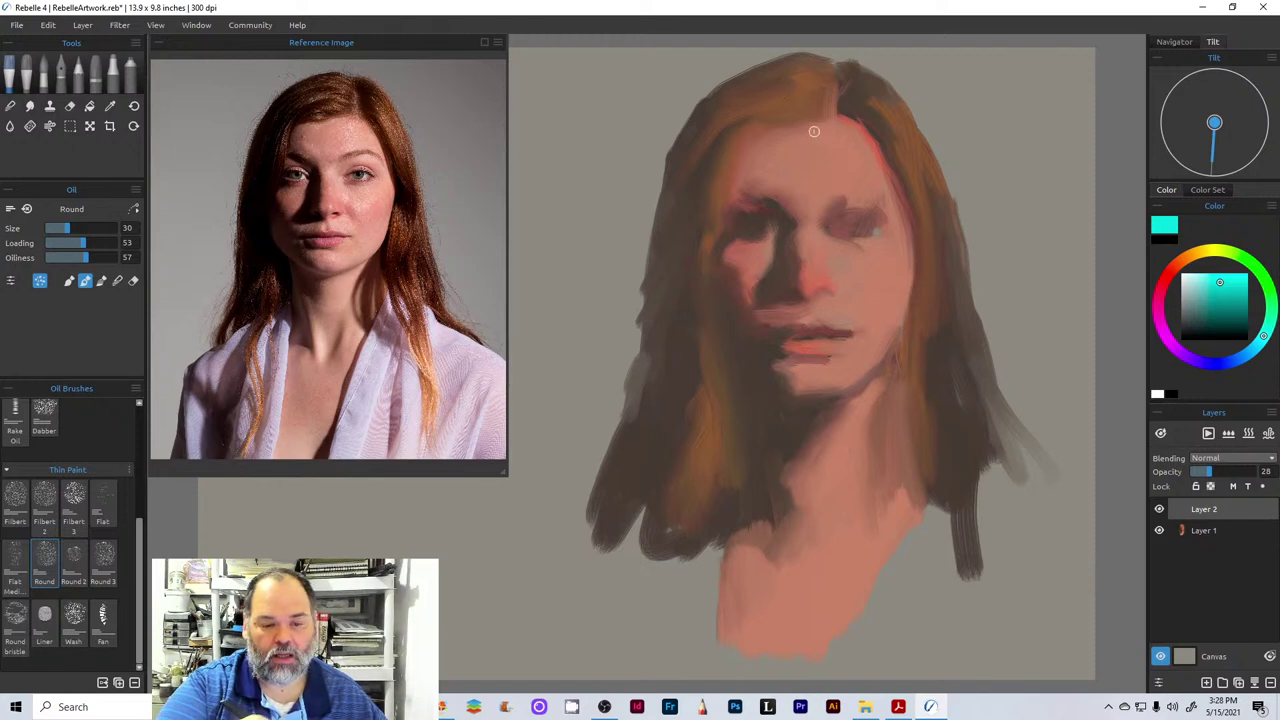
{"action": "left_click", "coordinate": [1196, 306]}
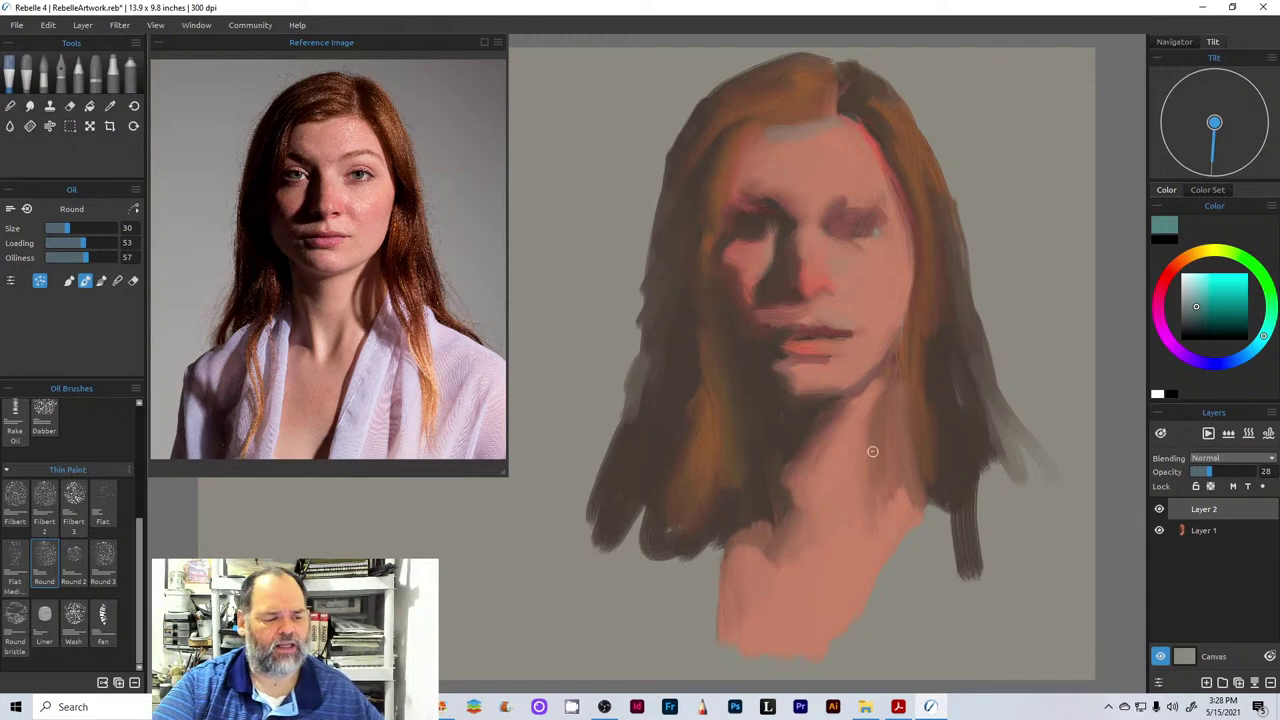
{"action": "left_click", "coordinate": [1189, 290]}
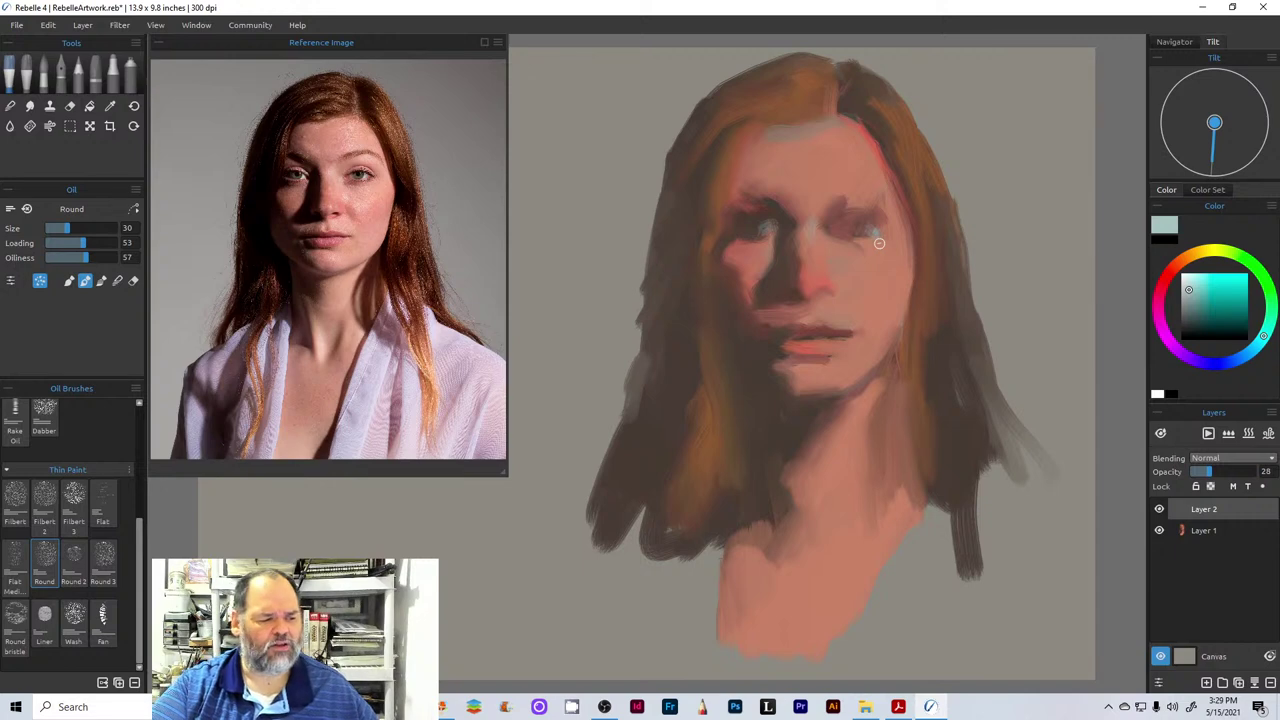
- Turn off Dirty Brush and glaze dark reddish brown over the crown, the hair beside the left face, and the right hairline
{"action": "left_click", "coordinate": [1175, 266]}
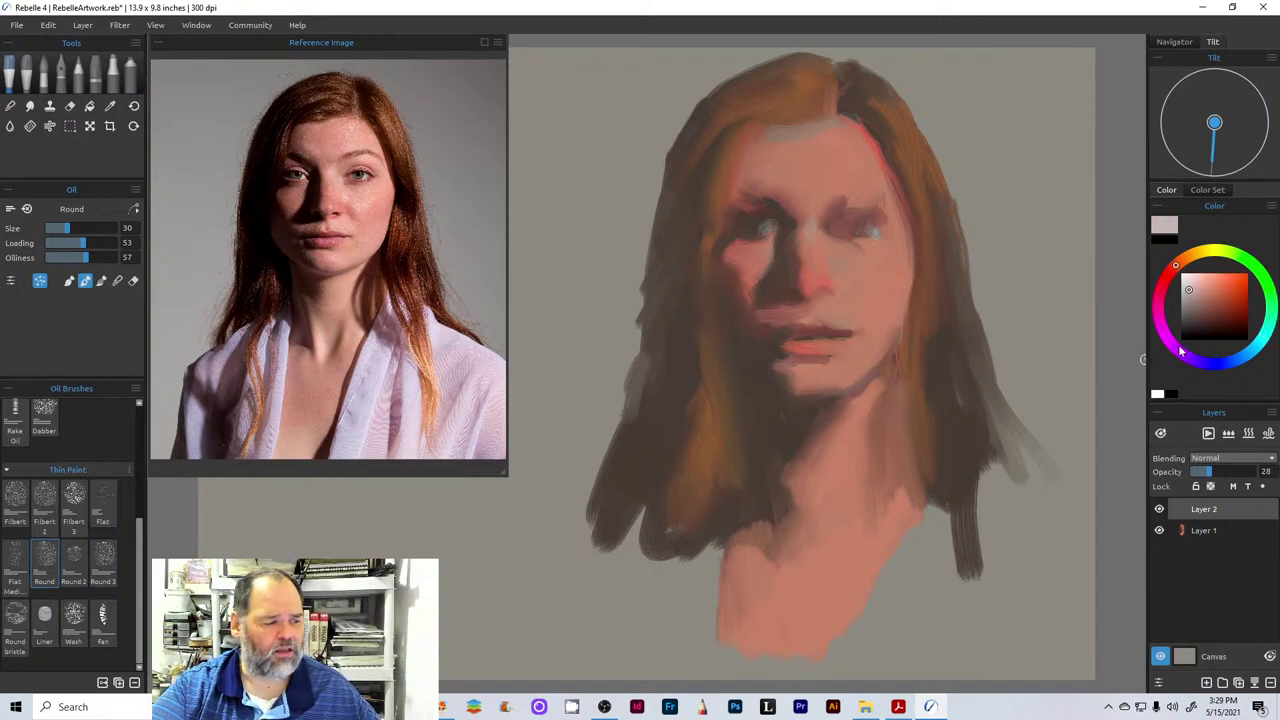
{"action": "left_click", "coordinate": [1207, 327]}
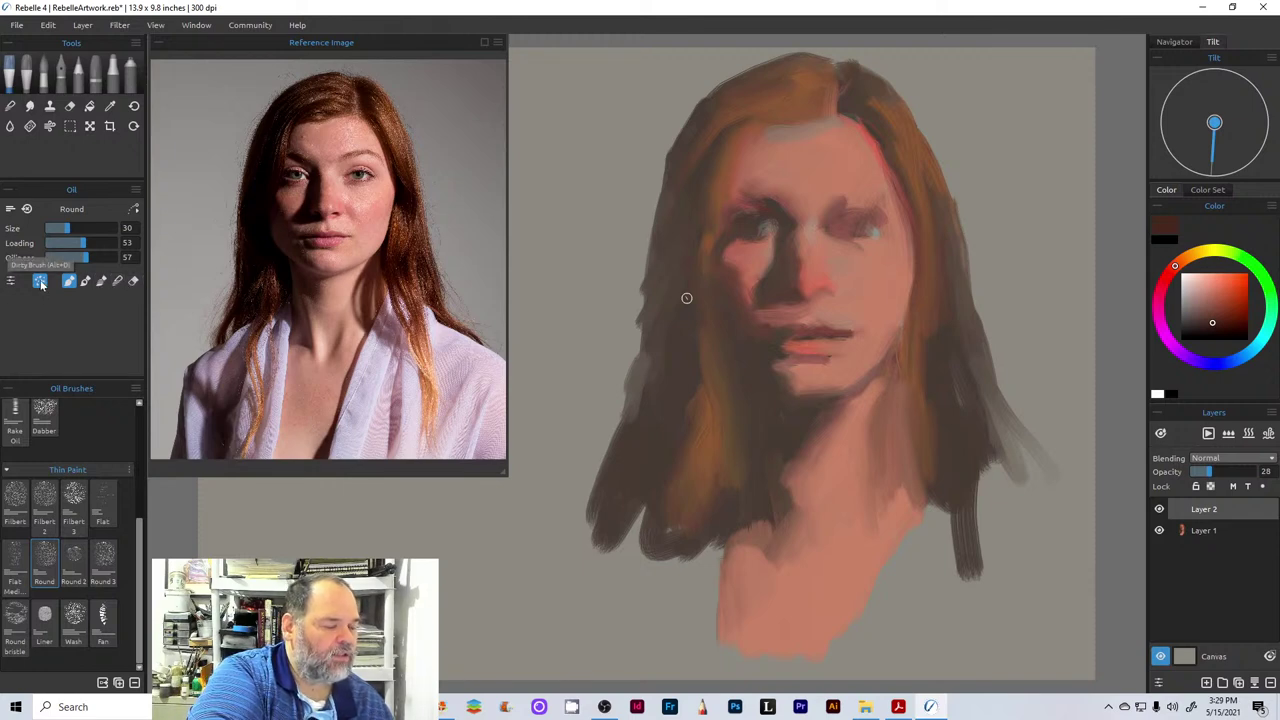
{"action": "left_click", "coordinate": [40, 281]}
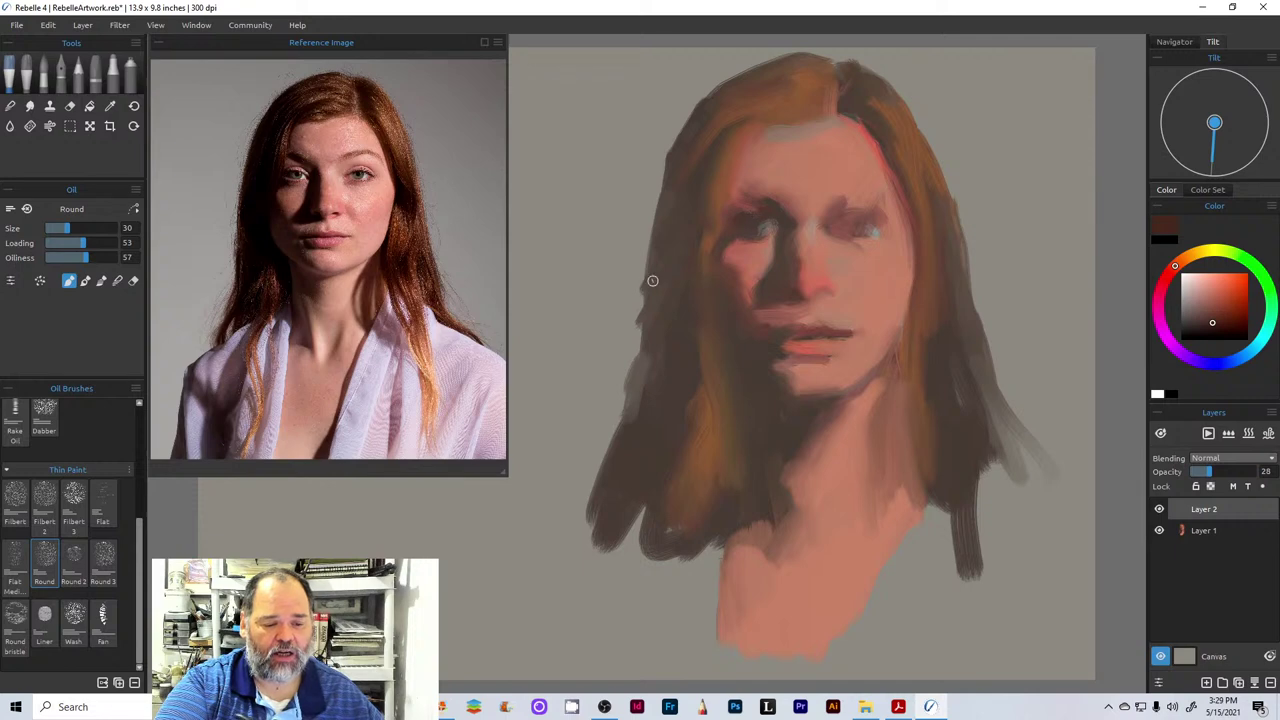
{"action": "left_click", "coordinate": [85, 282]}
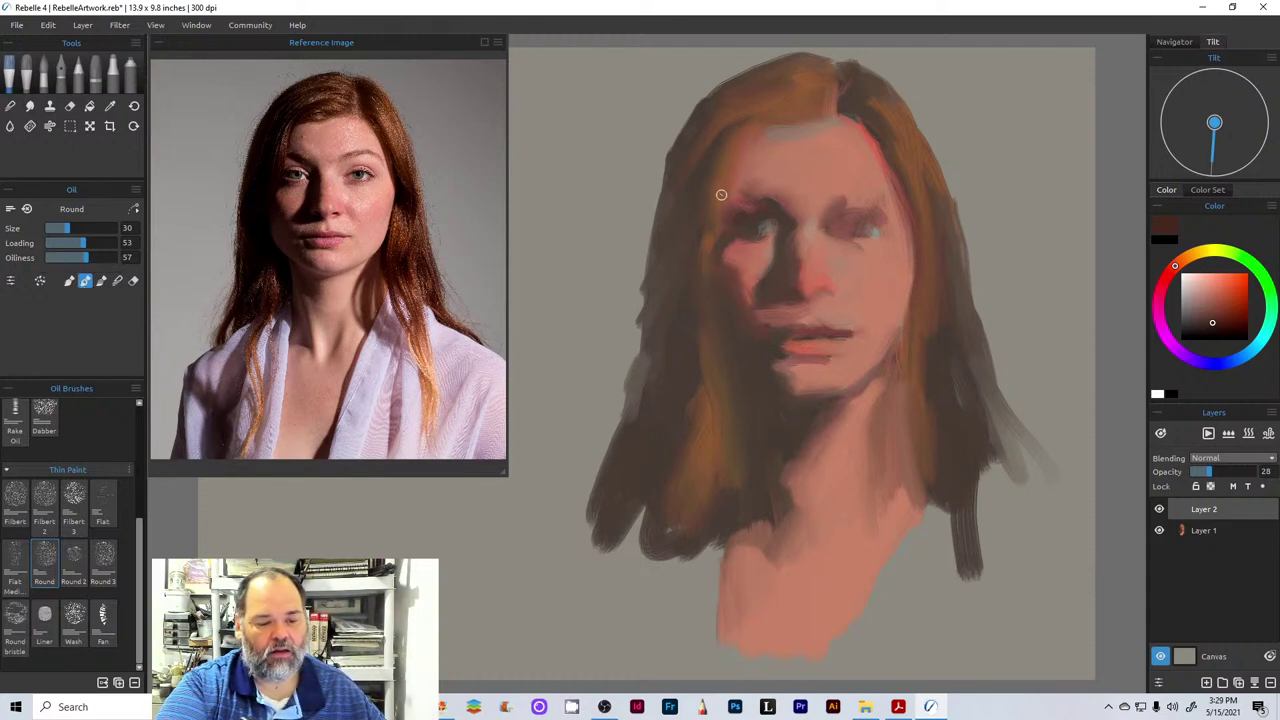
{"action": "left_click", "coordinate": [776, 127], "text": "alt"}
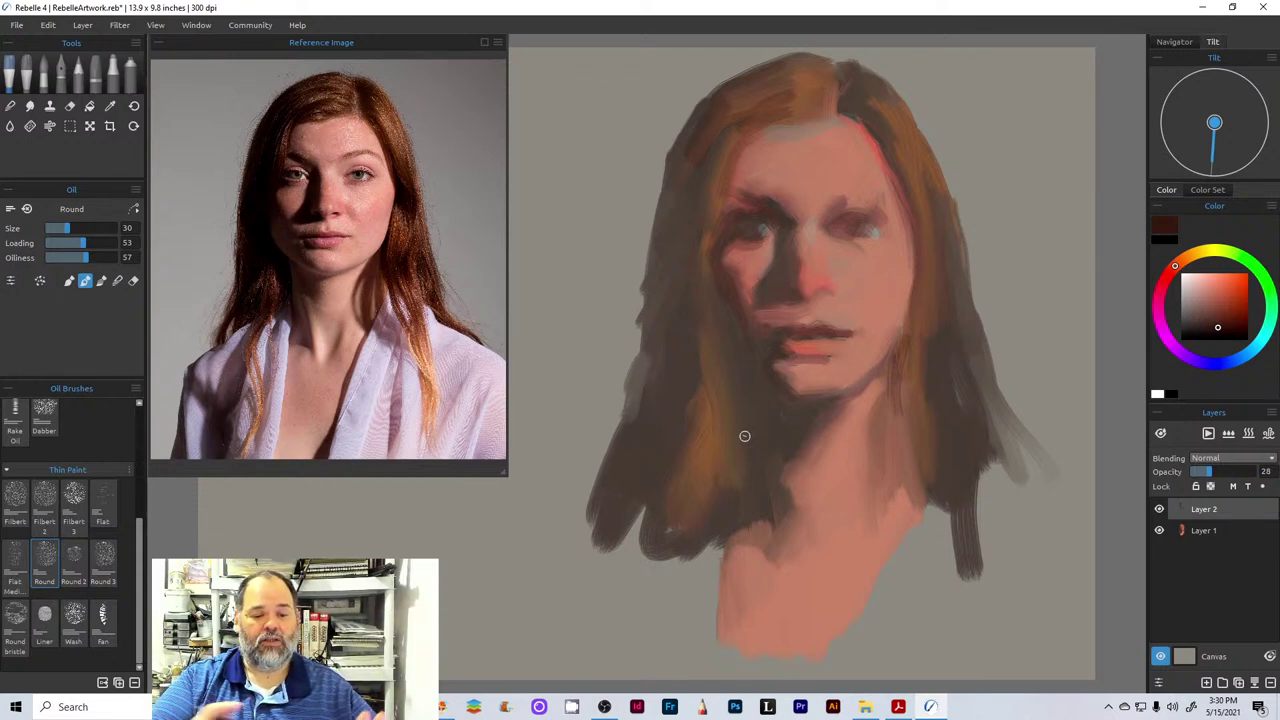
{"action": "left_click_drag", "start_coordinate": [842, 112], "coordinate": [889, 178]}
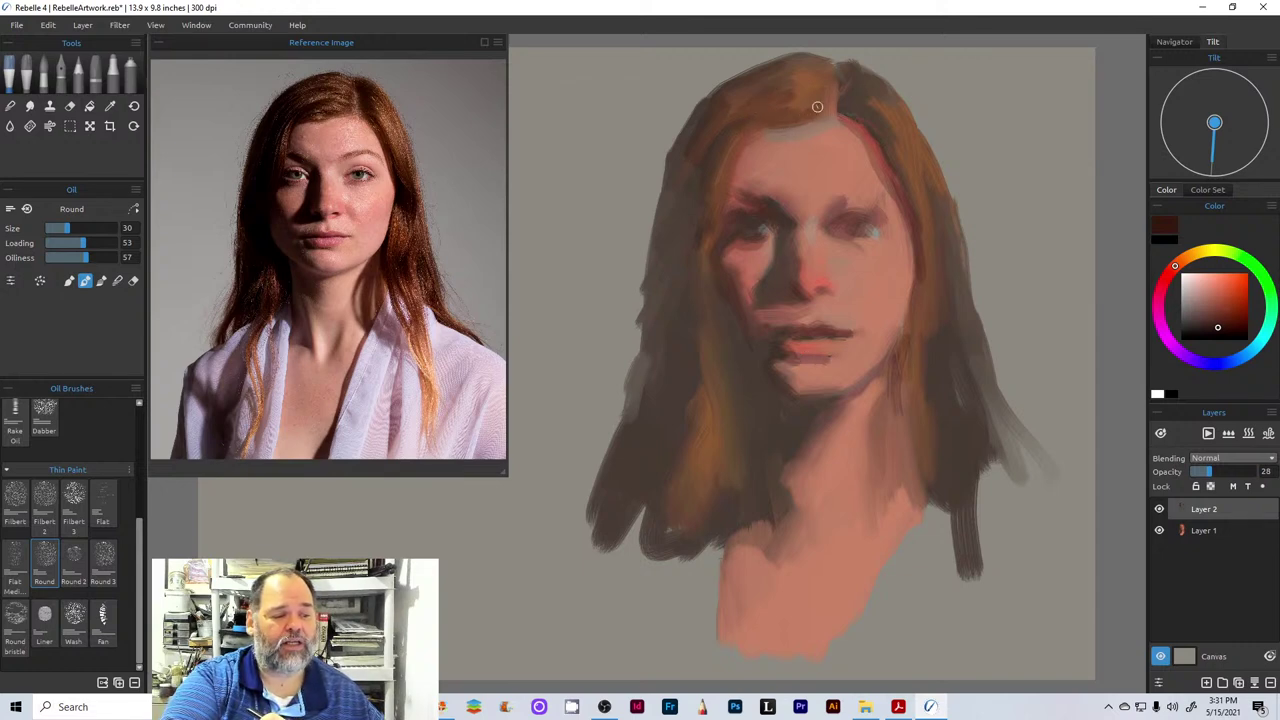
{"action": "mouse_move", "coordinate": [829, 113]}
{"action": "left_mouse_down"}
{"action": "mouse_move", "coordinate": [738, 98]}
{"action": "mouse_move", "coordinate": [822, 71]}
{"action": "mouse_move", "coordinate": [719, 98]}
{"action": "mouse_move", "coordinate": [805, 69]}
{"action": "mouse_move", "coordinate": [712, 92]}
{"action": "left_mouse_up"}
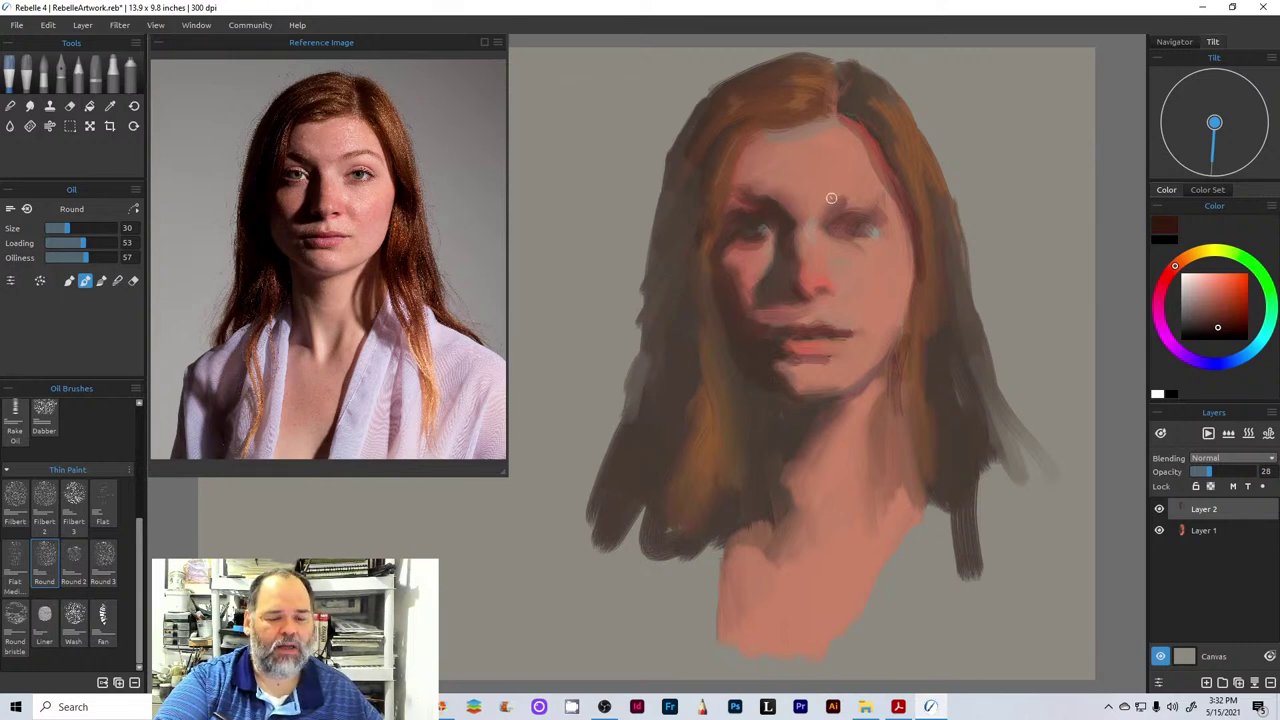
- Draw the right eyebrow in dark reddish brown, and tone down both eyes with muted brown glazes
{"action": "left_click_drag", "start_coordinate": [831, 198], "coordinate": [870, 195]}
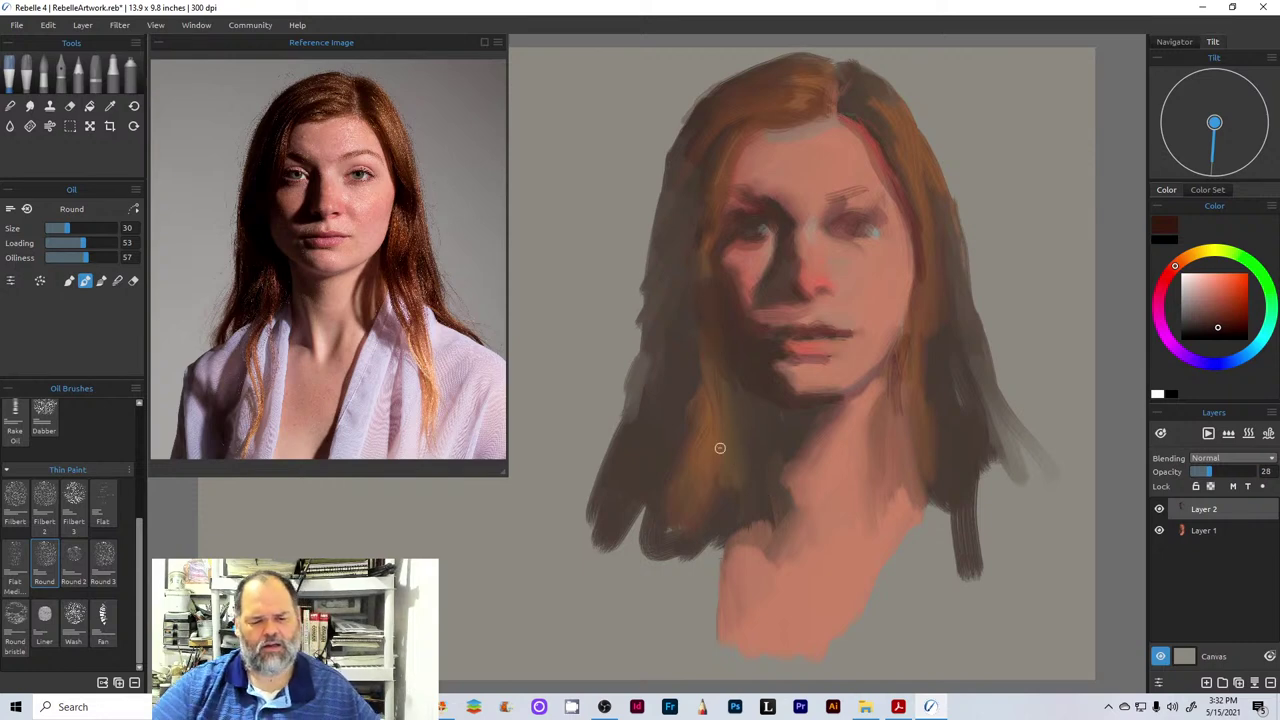
{"action": "left_click", "coordinate": [1199, 313]}
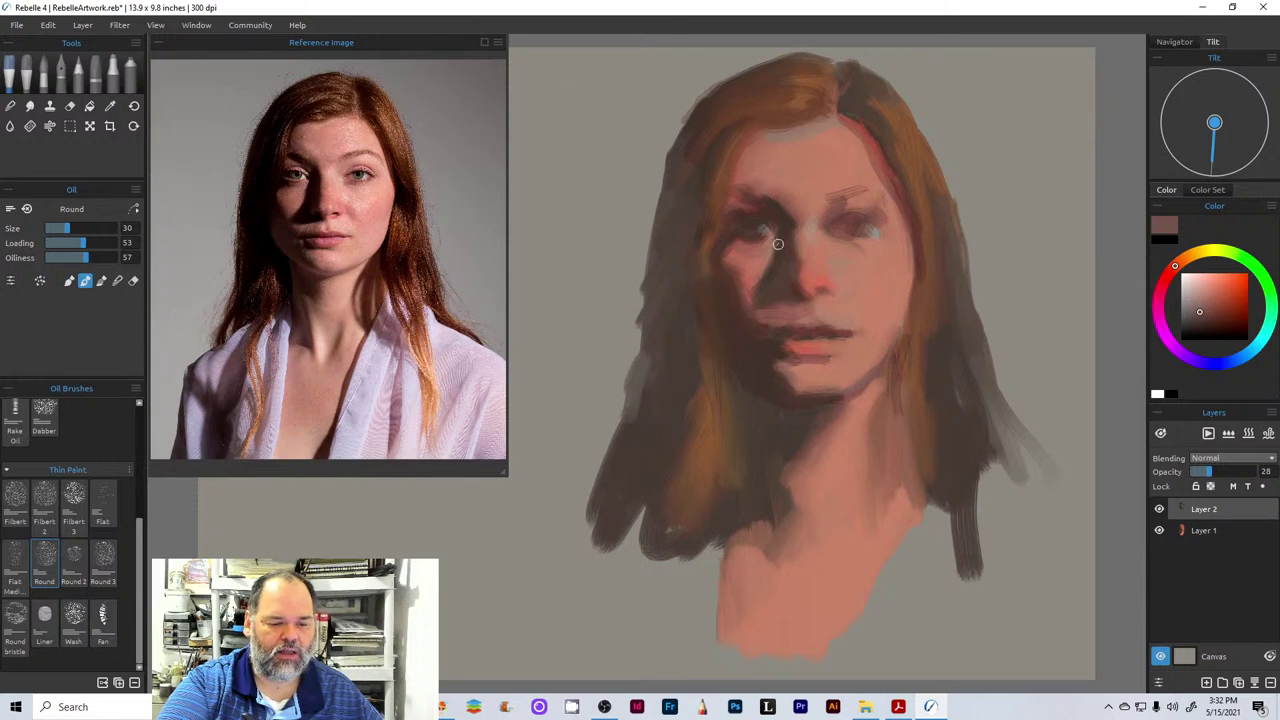
{"action": "left_click", "coordinate": [1201, 320]}
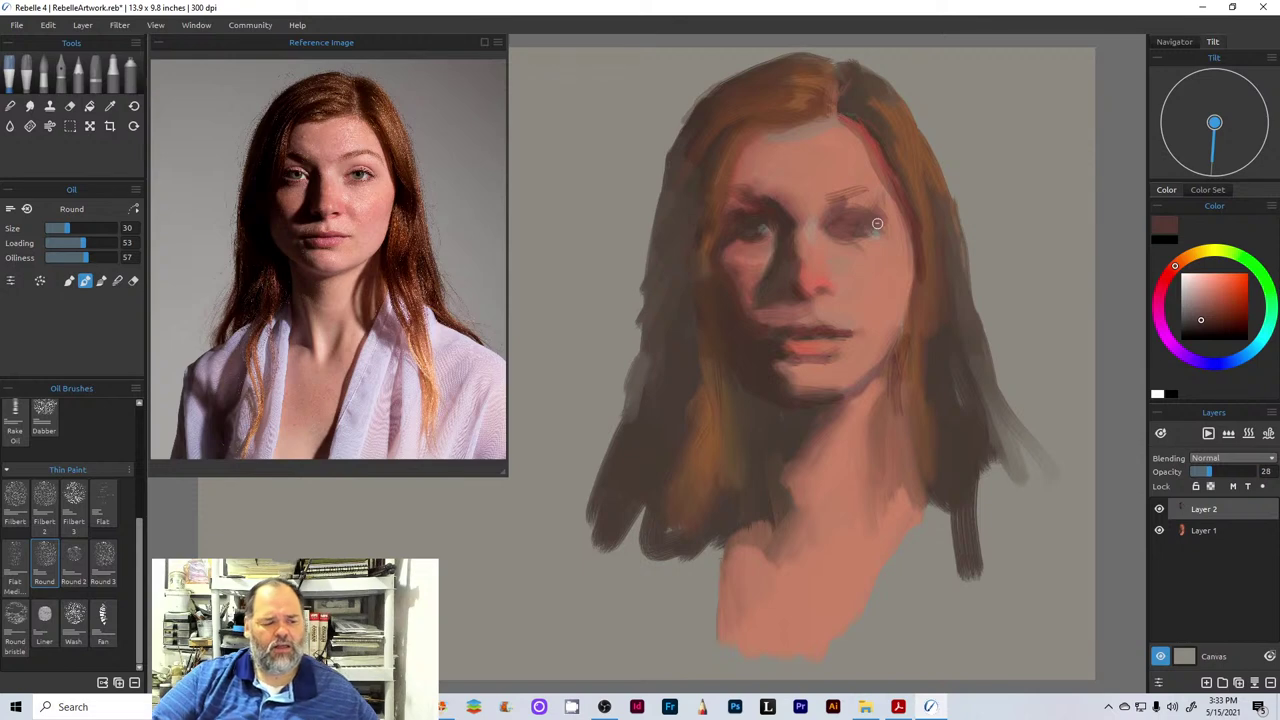
- Glaze light to deep reds beside the nose and down the crease between the nose and the right mouth corner
{"action": "left_click", "coordinate": [1170, 270]}
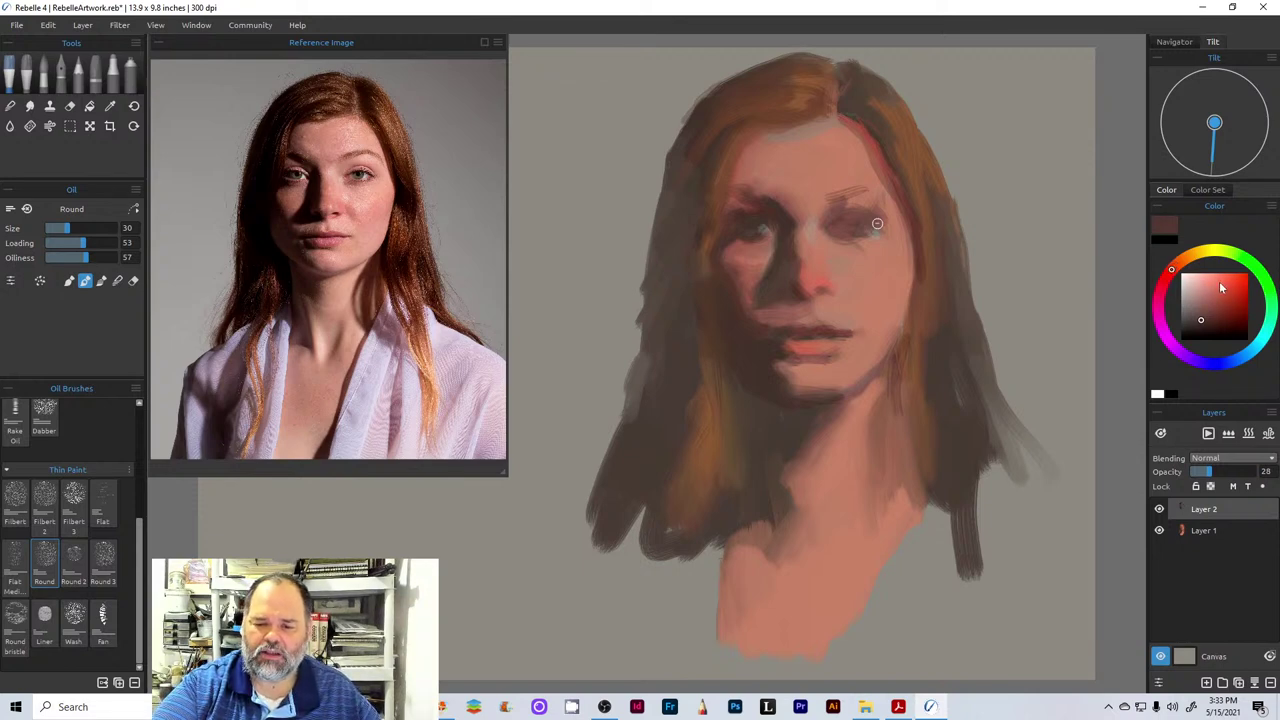
{"action": "left_click", "coordinate": [1218, 285]}
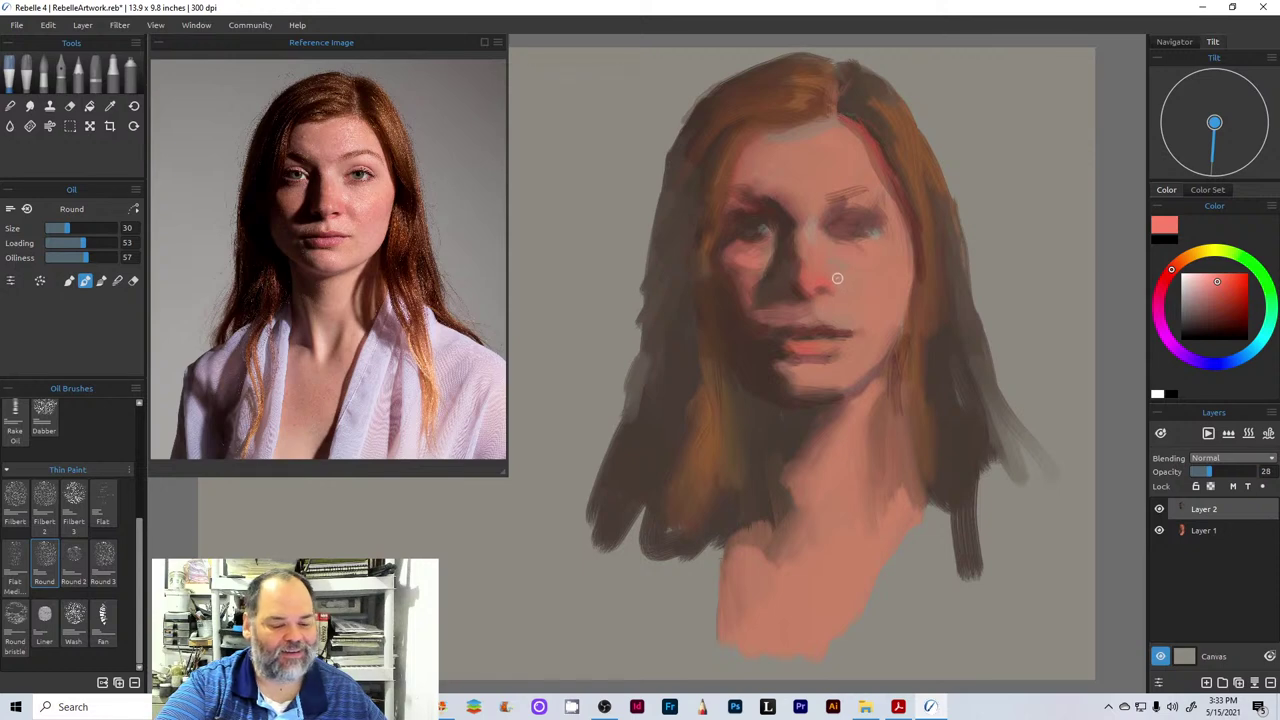
{"action": "left_click", "coordinate": [1217, 295]}
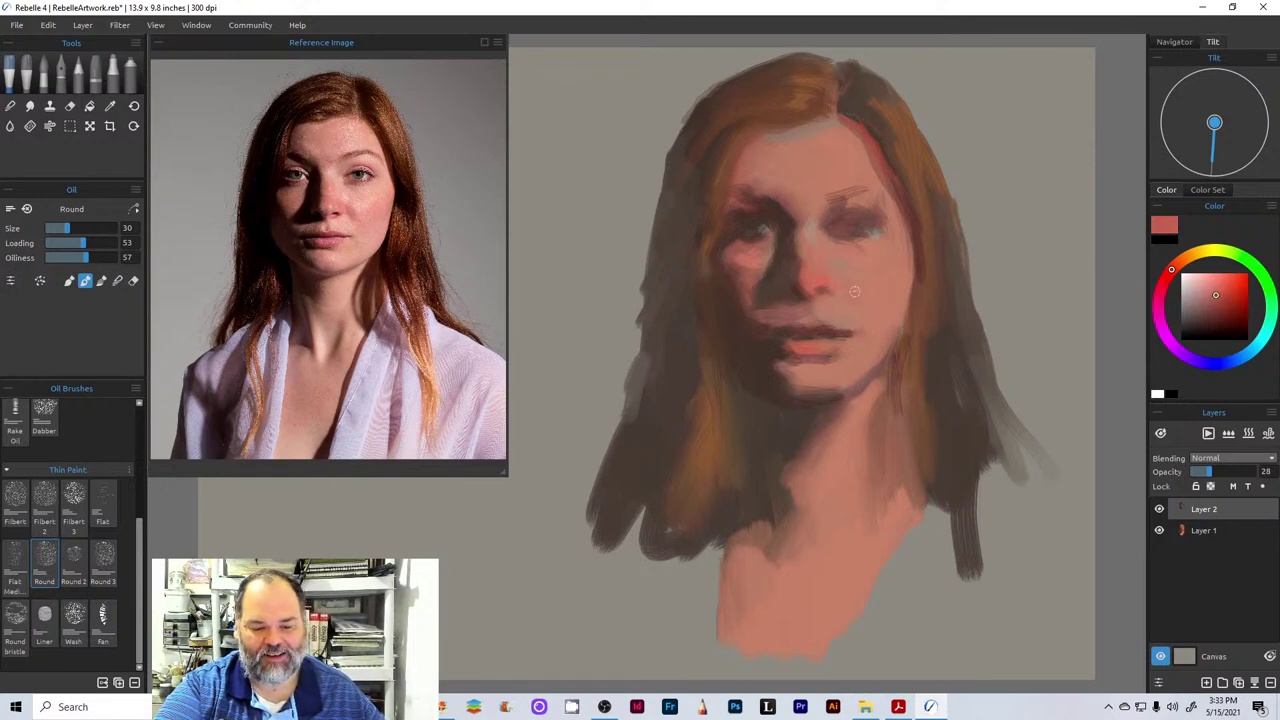
{"action": "left_click", "coordinate": [1217, 301]}
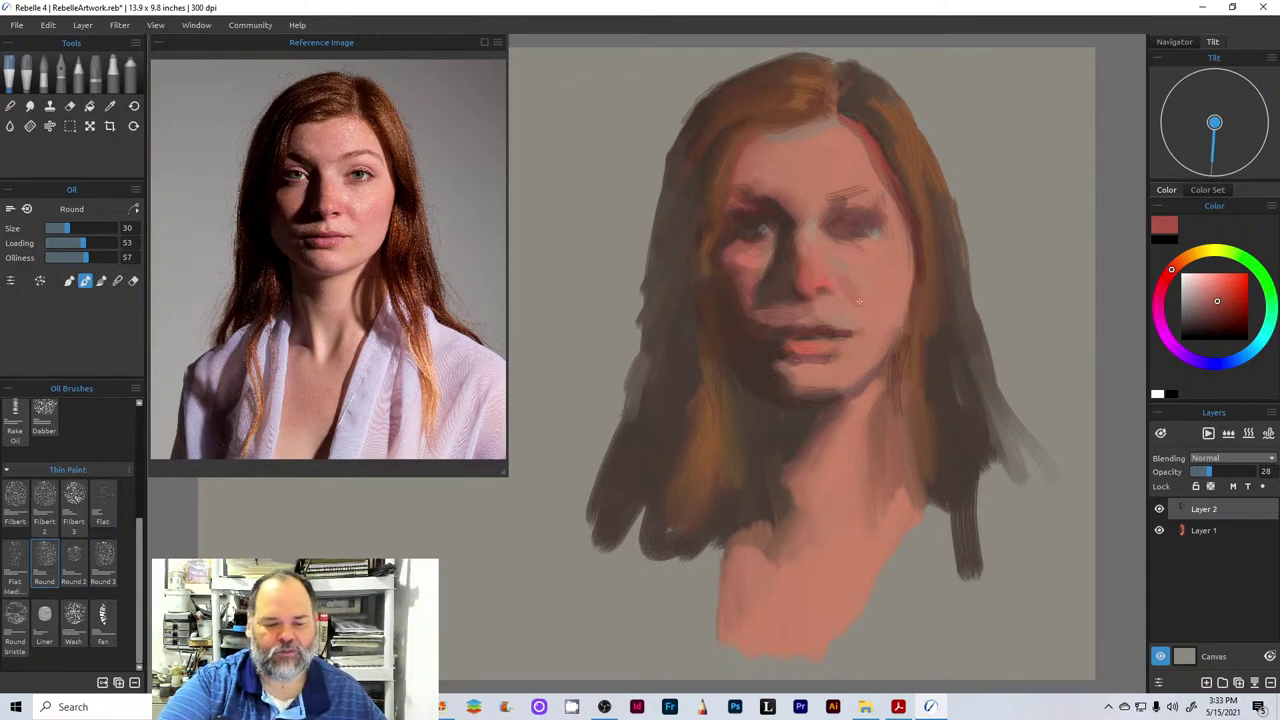
{"action": "left_click", "coordinate": [1226, 306]}
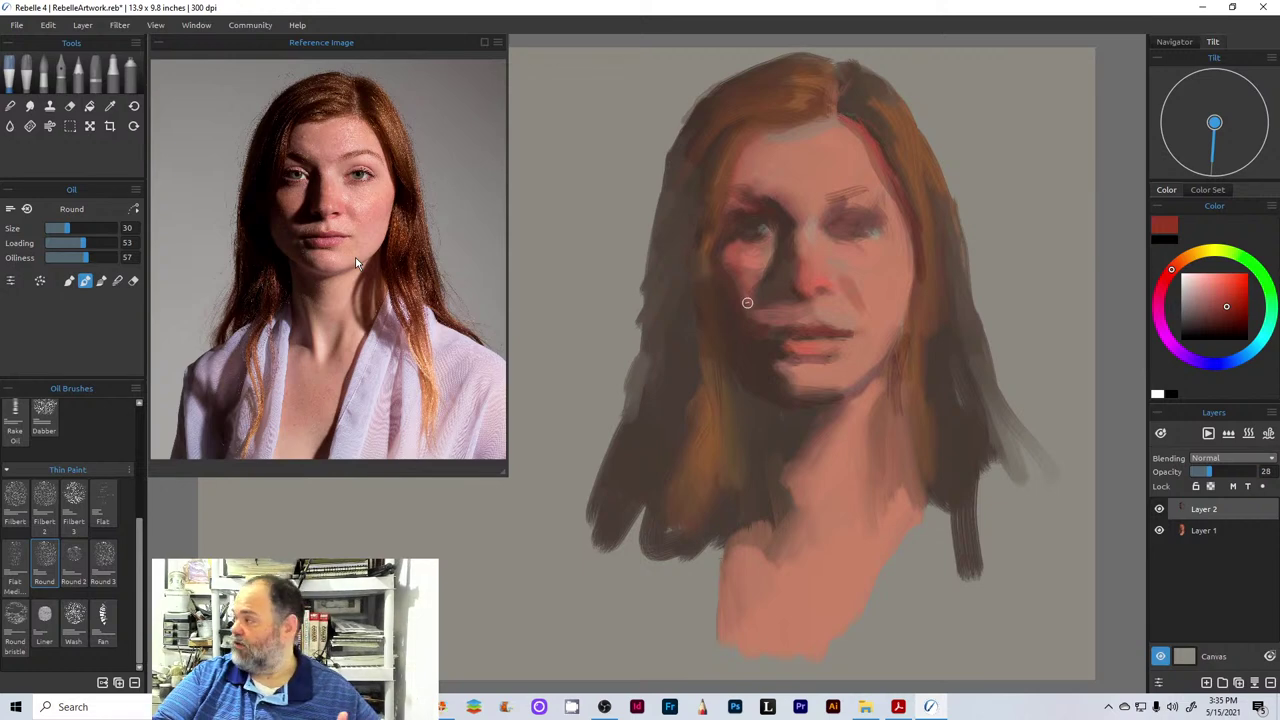
- Warm the right cheek and left forehead with coral and stronger red glazes, and add crimson to the forehead center and left cheek
{"action": "left_click", "coordinate": [357, 263]}
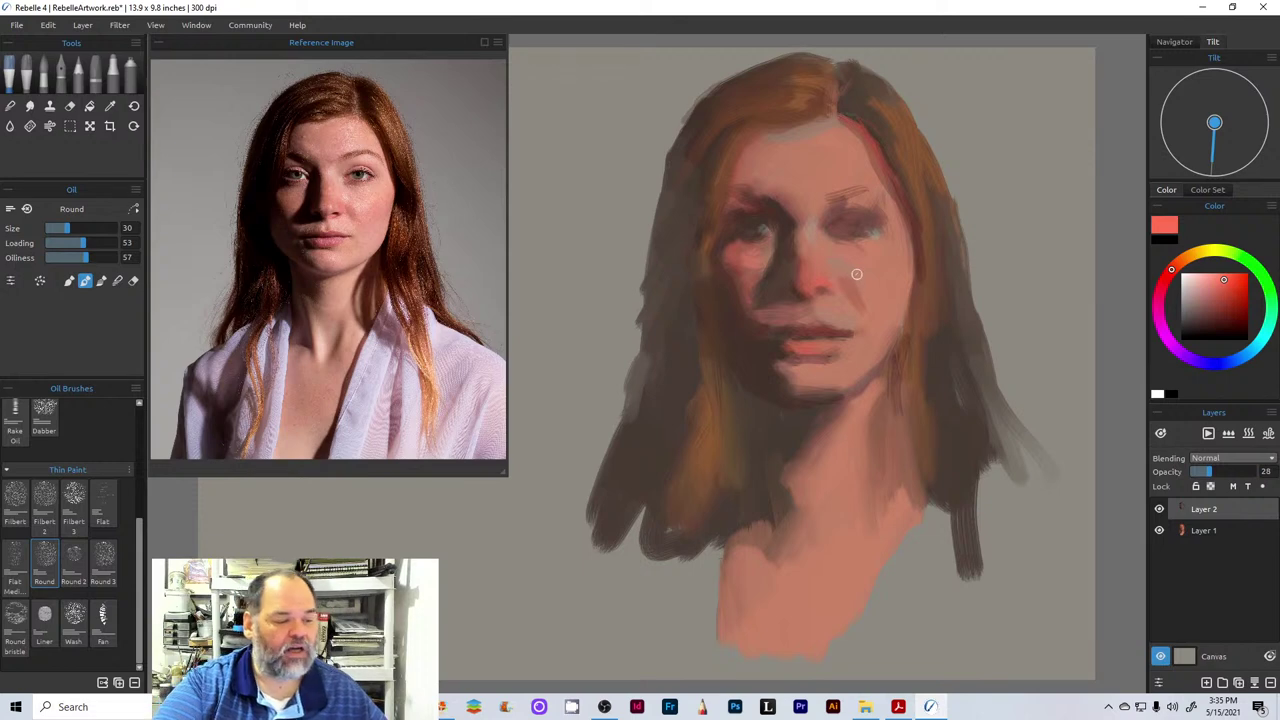
{"action": "left_click_drag", "start_coordinate": [844, 253], "coordinate": [852, 283]}
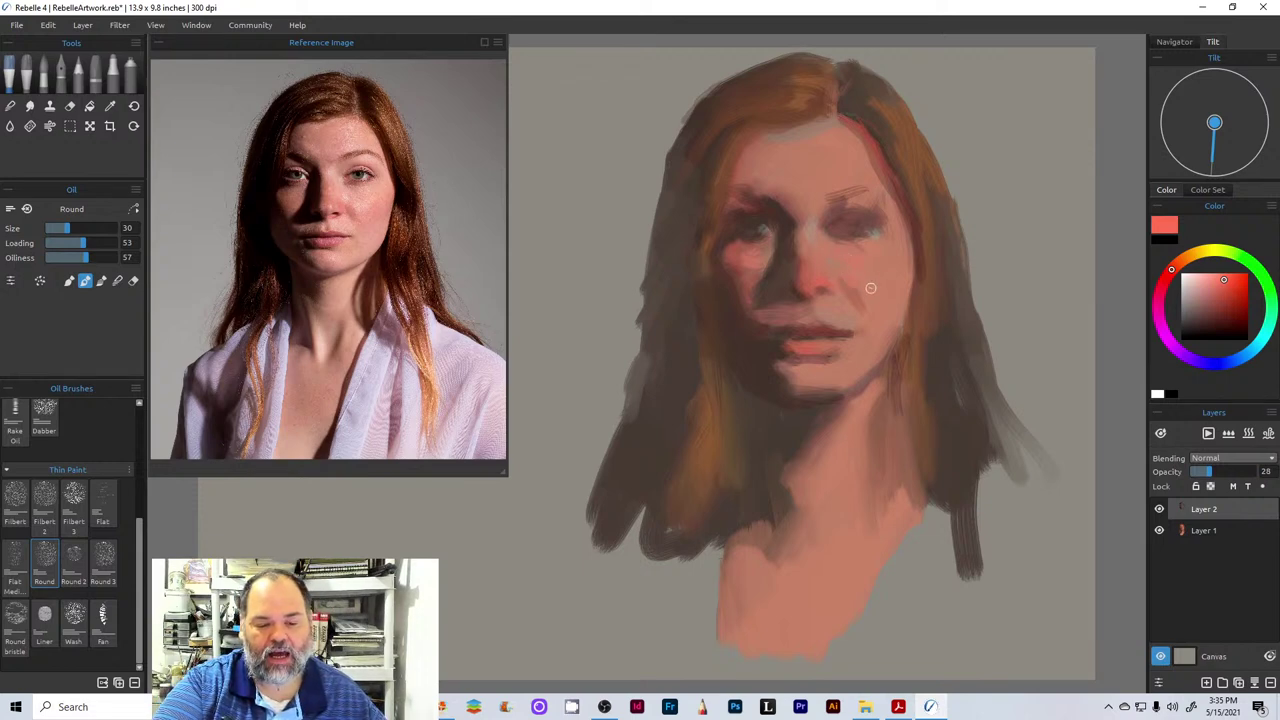
{"action": "left_click", "coordinate": [1230, 289]}
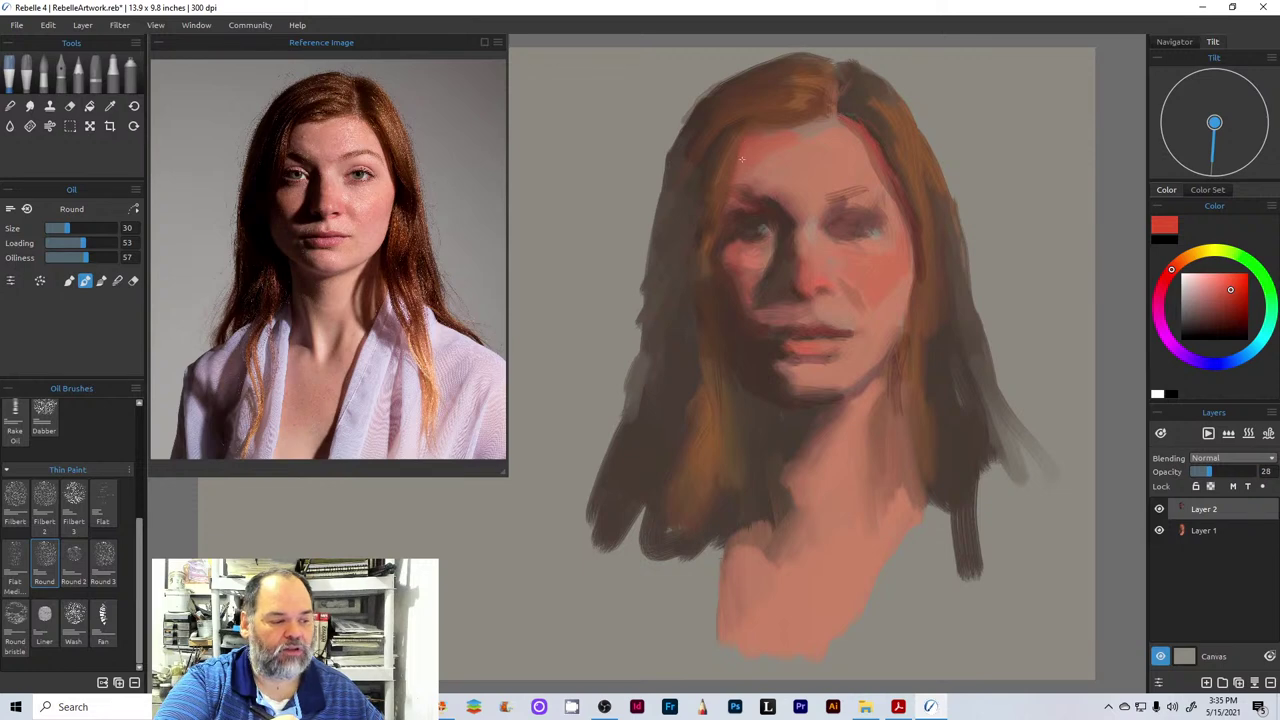
{"action": "left_click", "coordinate": [1165, 278]}
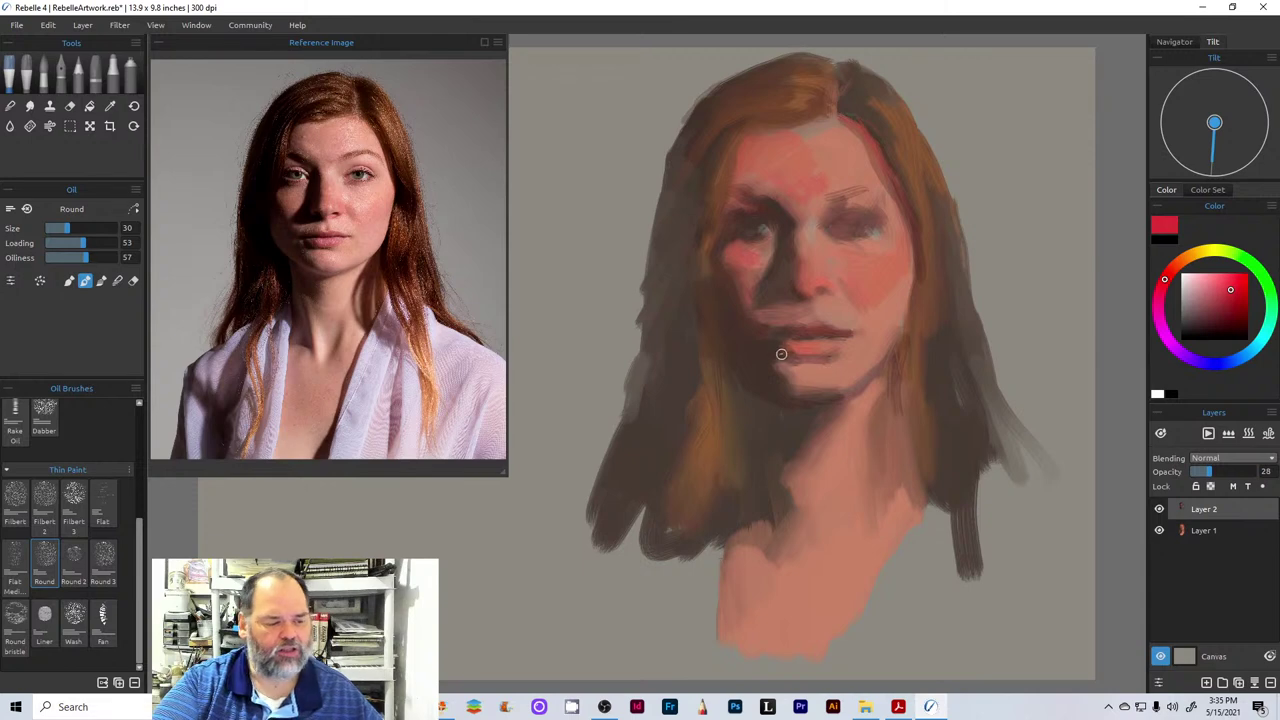
- Glaze dusty rose over the right cheek and jaw, and deeper wine reds around the eyes and mouth
{"action": "left_click", "coordinate": [1207, 296]}
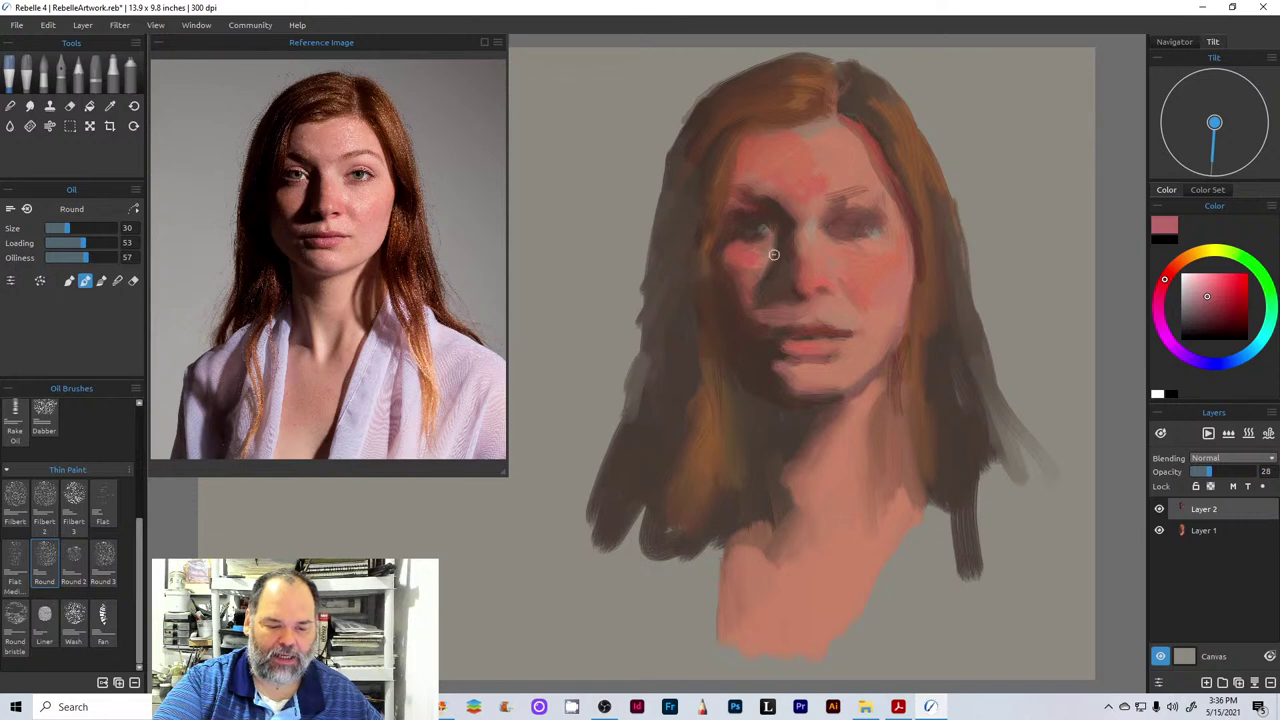
{"action": "left_click", "coordinate": [728, 309], "text": "alt"}
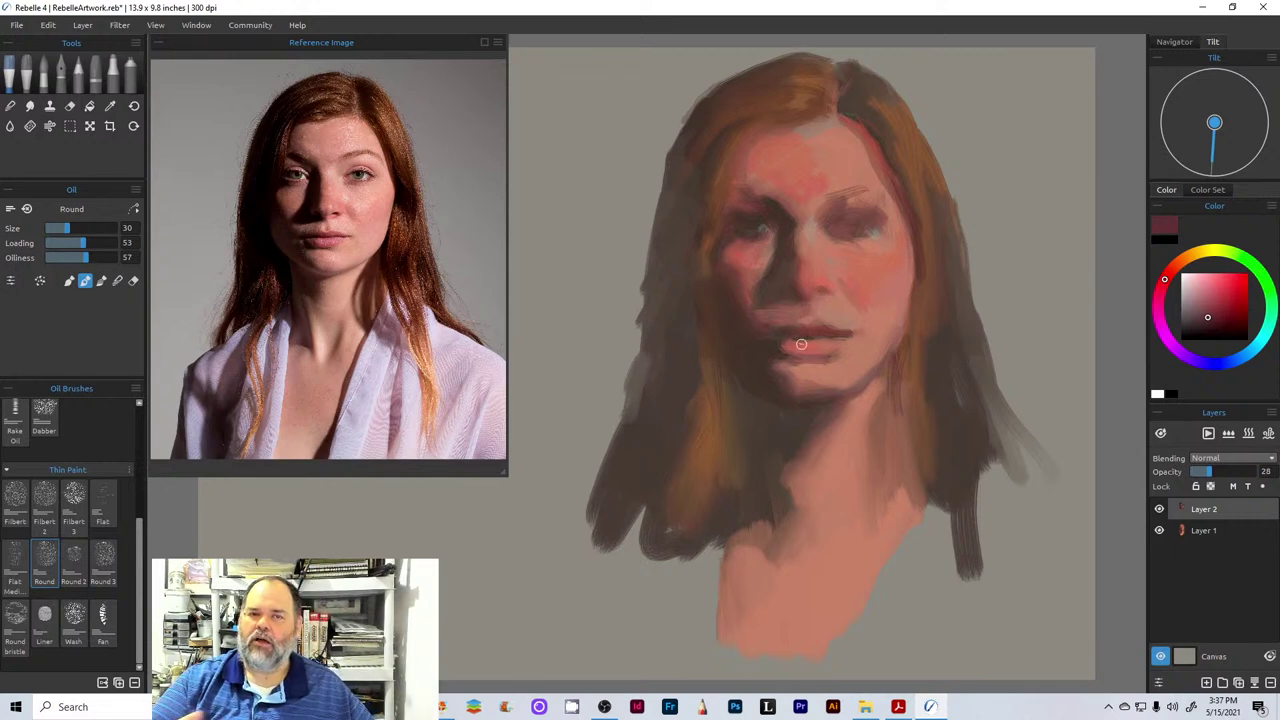
{"action": "left_click", "coordinate": [1219, 298]}
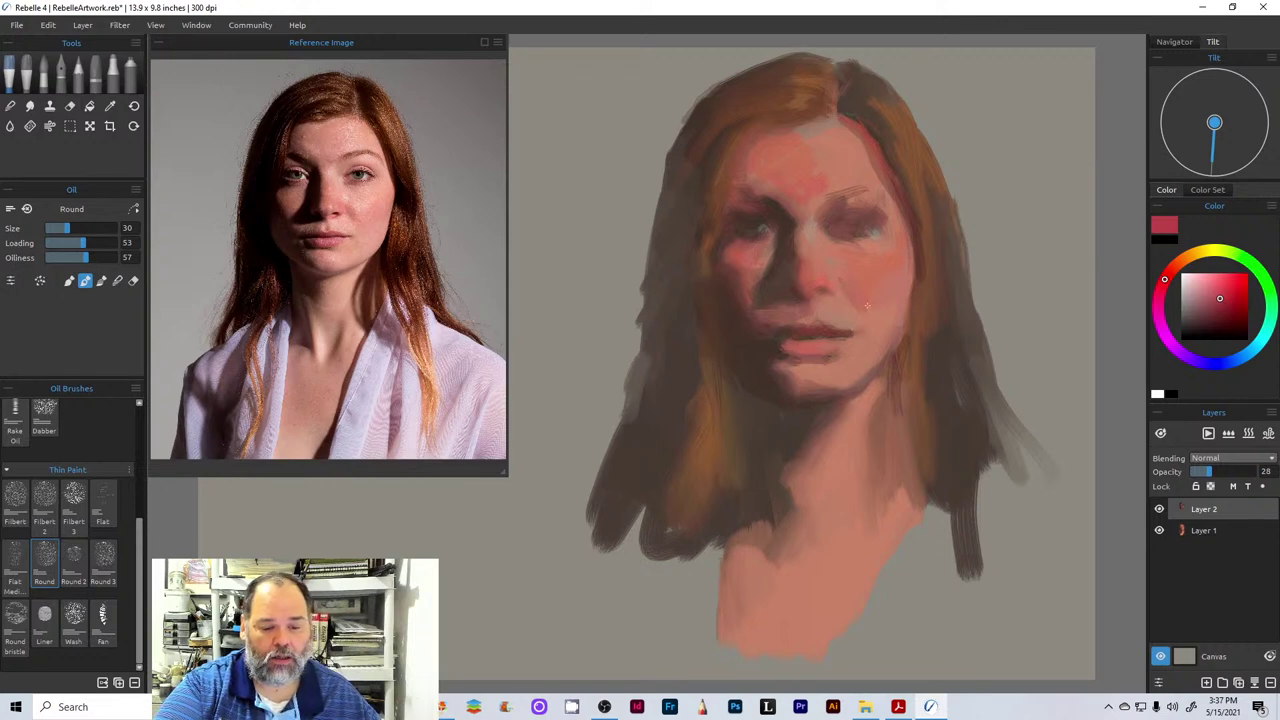
{"action": "left_click", "coordinate": [1219, 305]}
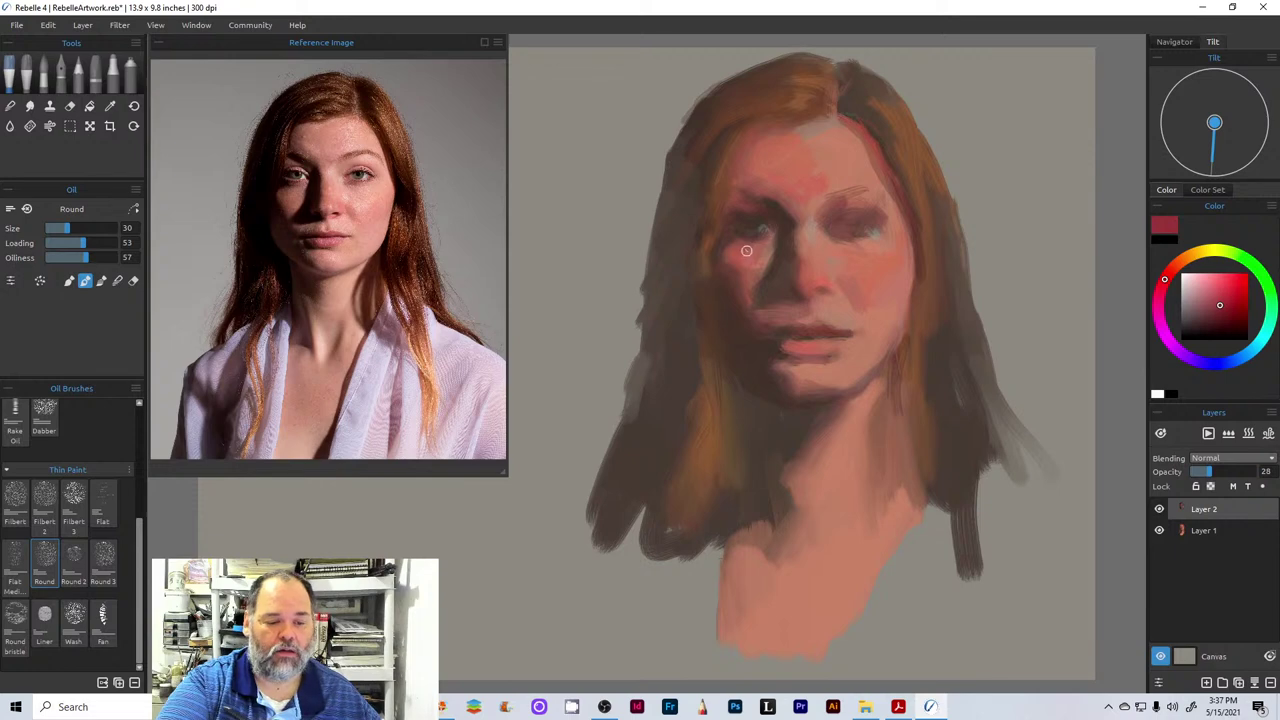
- Glaze muted rose under the left eye, and darker mauve reds along the left jaw and the neck shadow
{"action": "left_click", "coordinate": [1200, 304]}
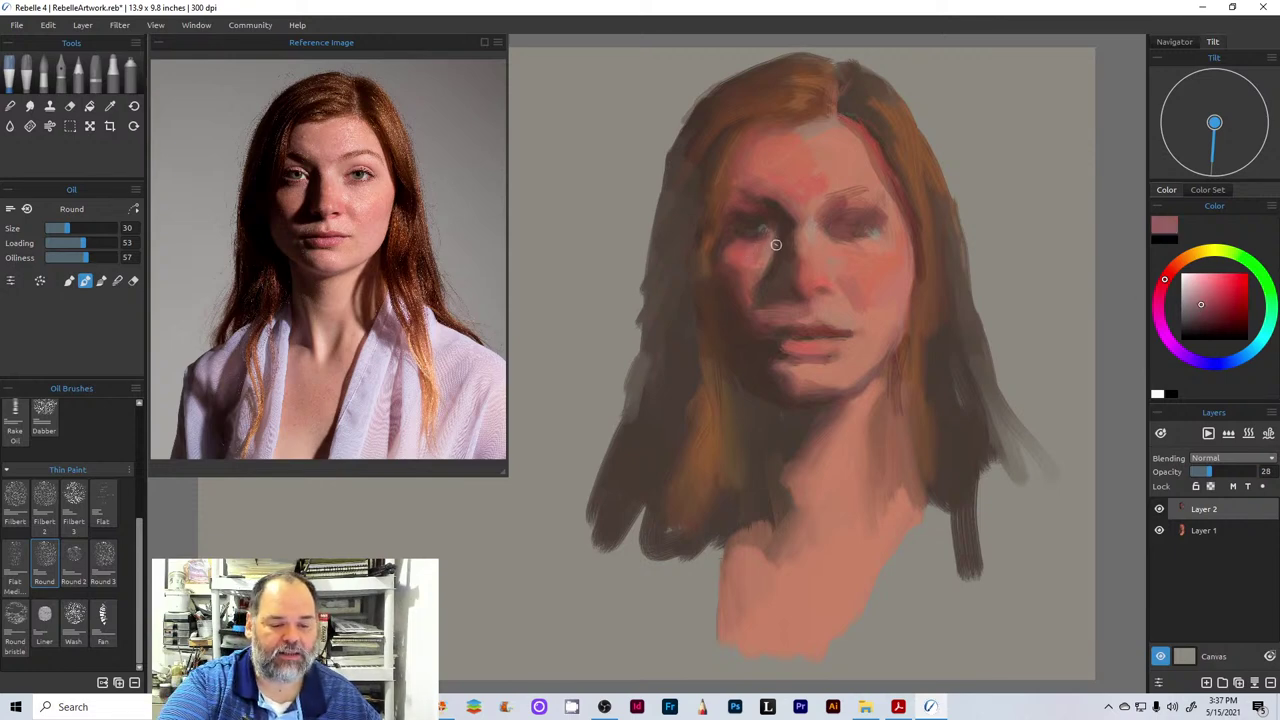
{"action": "left_click_drag", "start_coordinate": [768, 245], "coordinate": [754, 248]}
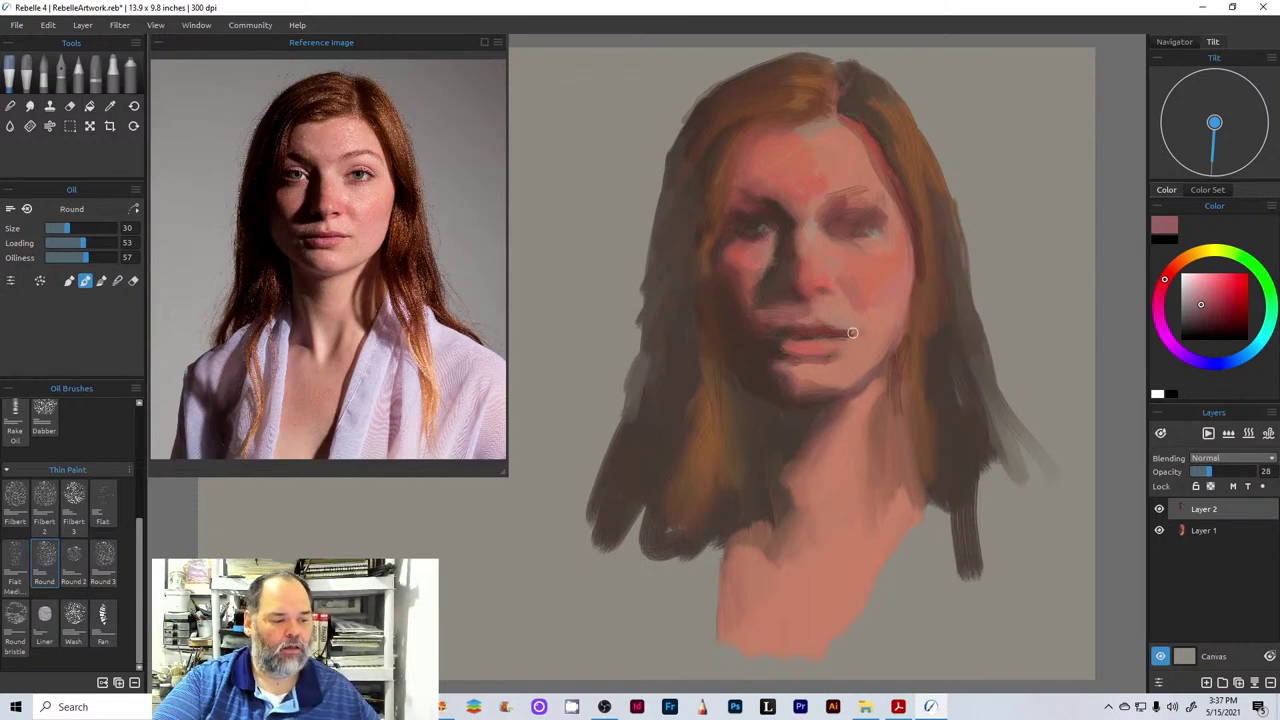
{"action": "left_click", "coordinate": [1198, 311]}
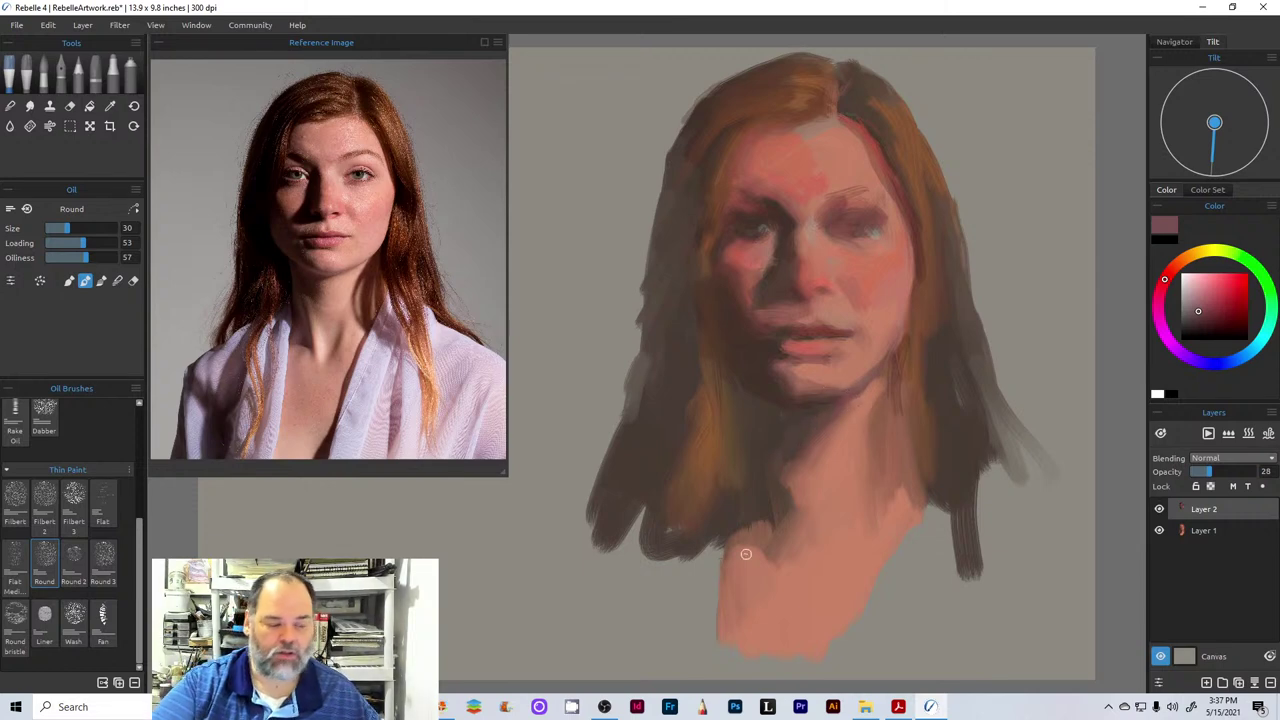
{"action": "left_click", "coordinate": [1212, 315]}
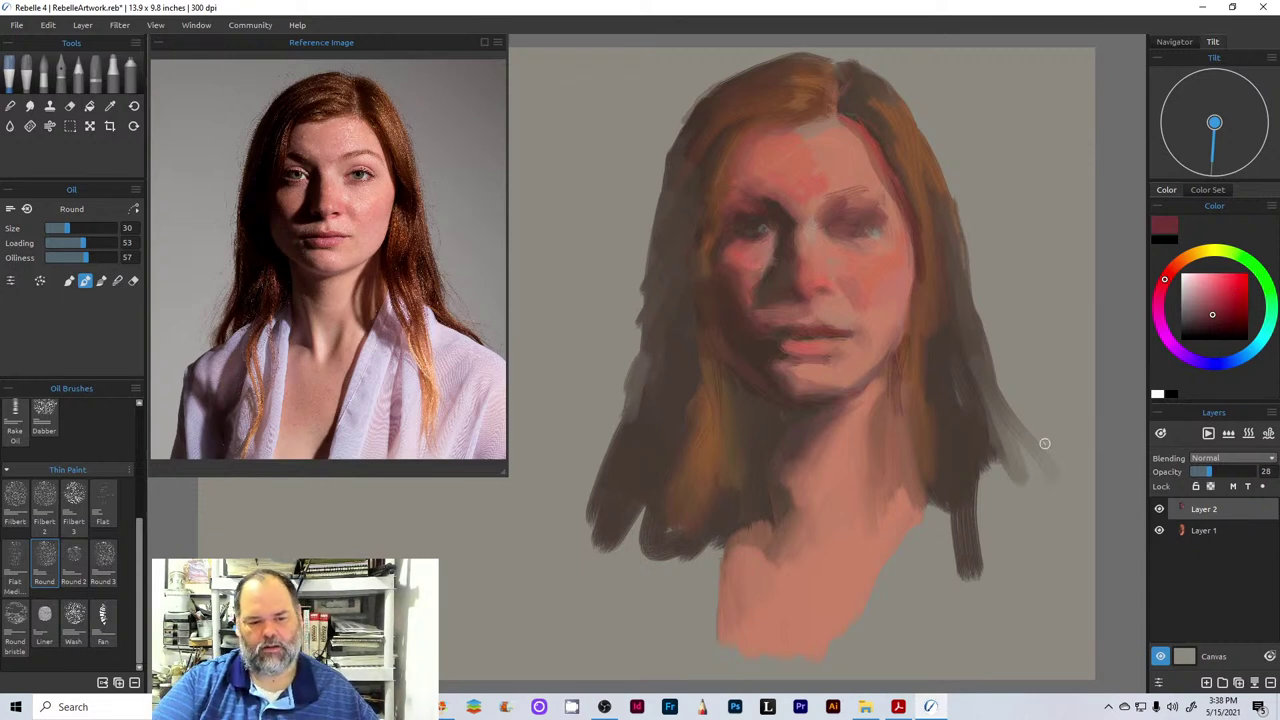
- Glaze dark maroon and near-black red over the outer hair on the left, from the upper head down to jaw level
{"action": "left_click_drag", "start_coordinate": [1238, 325], "coordinate": [1220, 326]}
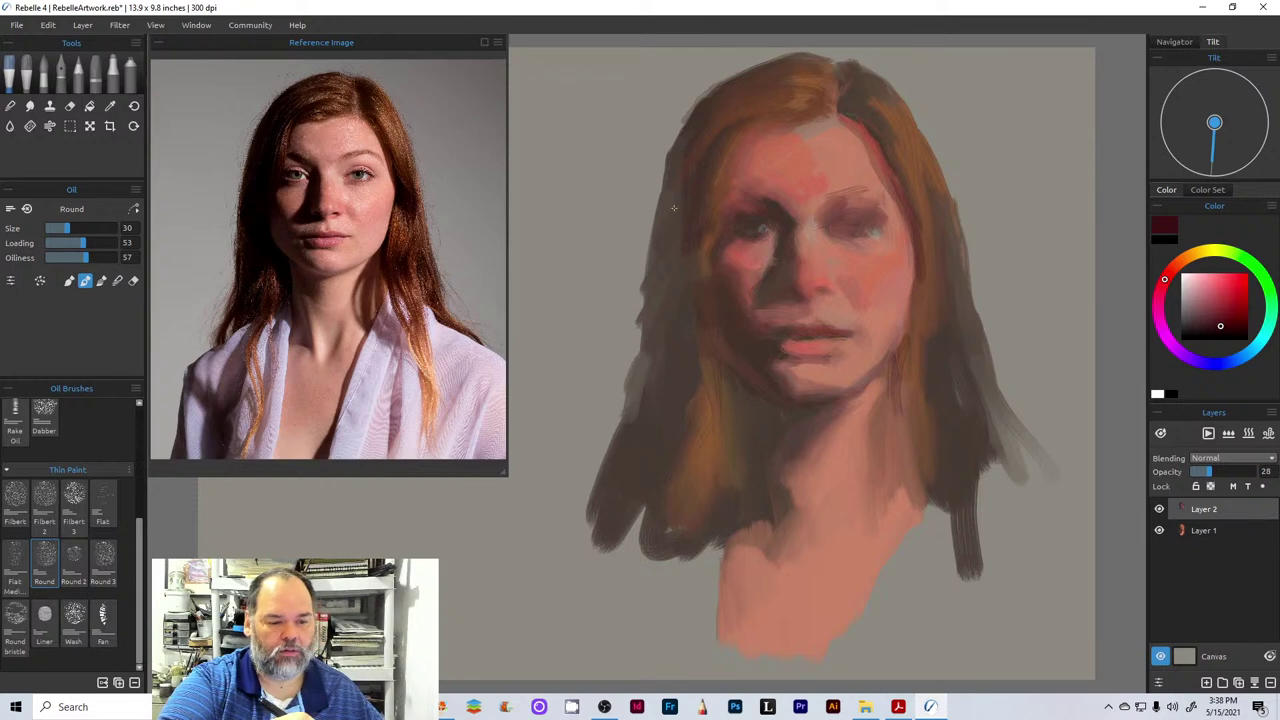
{"action": "left_click_drag", "start_coordinate": [671, 180], "coordinate": [668, 256]}
{"action": "mouse_move", "coordinate": [678, 132]}
{"action": "left_mouse_down"}
{"action": "mouse_move", "coordinate": [660, 262]}
{"action": "mouse_move", "coordinate": [664, 192]}
{"action": "left_mouse_up"}
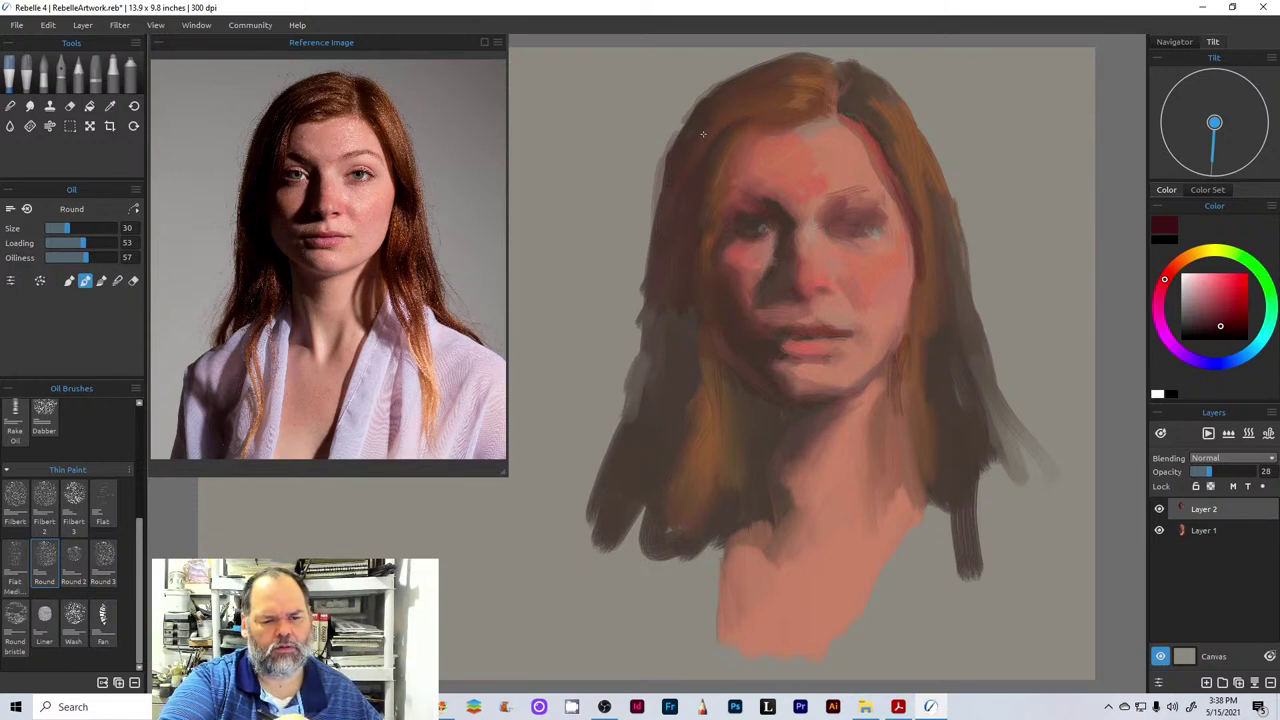
{"action": "left_click", "coordinate": [1222, 332]}
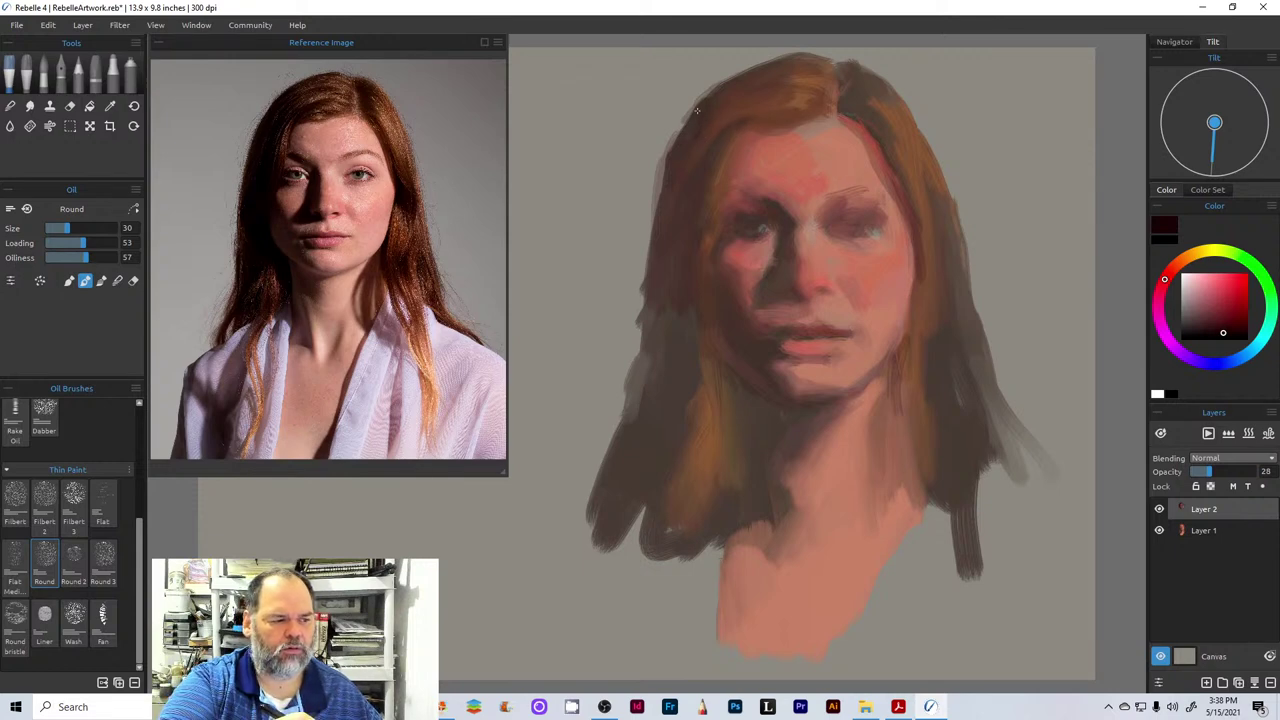
{"action": "mouse_move", "coordinate": [682, 314]}
{"action": "left_mouse_down"}
{"action": "mouse_move", "coordinate": [680, 400]}
{"action": "mouse_move", "coordinate": [694, 370]}
{"action": "left_mouse_up"}
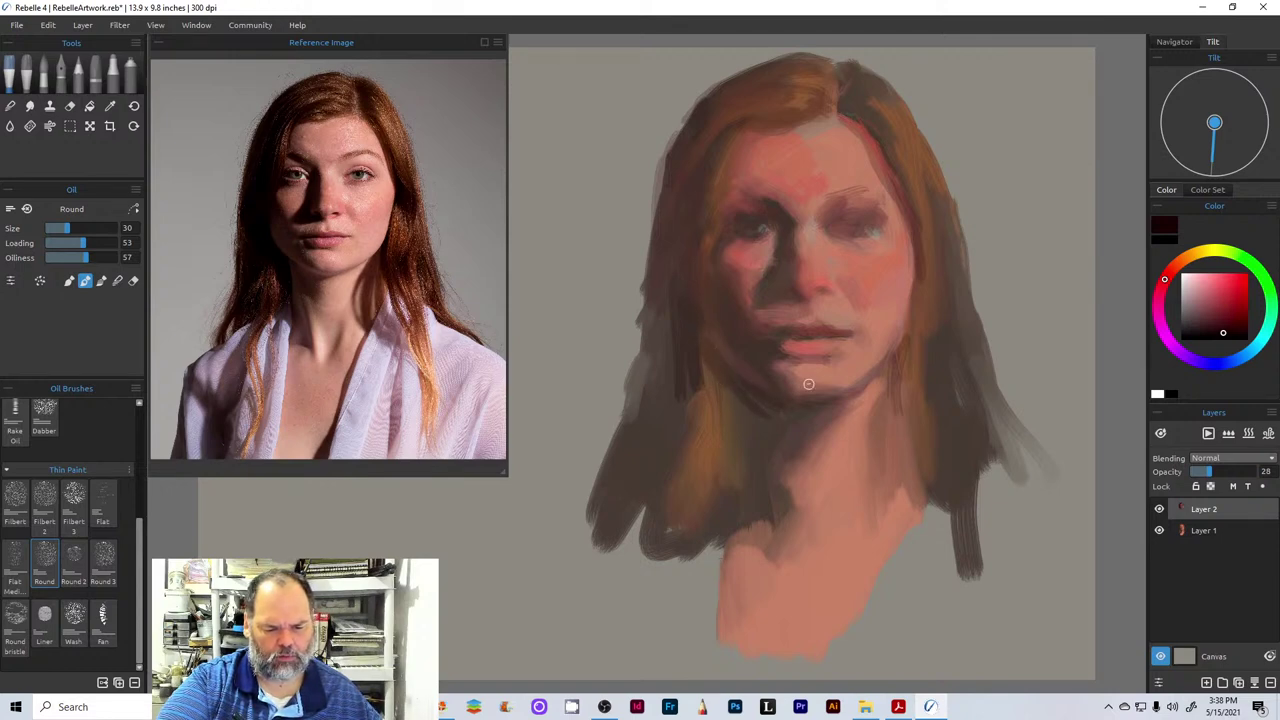
- Streak near-black red upward through the lower left hair locks, darkening the orange strand beside the neck
{"action": "mouse_move", "coordinate": [746, 458]}
{"action": "left_mouse_down"}
{"action": "mouse_move", "coordinate": [740, 402]}
{"action": "mouse_move", "coordinate": [712, 376]}
{"action": "left_mouse_up"}
{"action": "mouse_move", "coordinate": [708, 450]}
{"action": "left_mouse_down"}
{"action": "mouse_move", "coordinate": [704, 372]}
{"action": "mouse_move", "coordinate": [694, 394]}
{"action": "mouse_move", "coordinate": [668, 394]}
{"action": "left_mouse_up"}
{"action": "left_click_drag", "start_coordinate": [664, 482], "coordinate": [660, 444]}
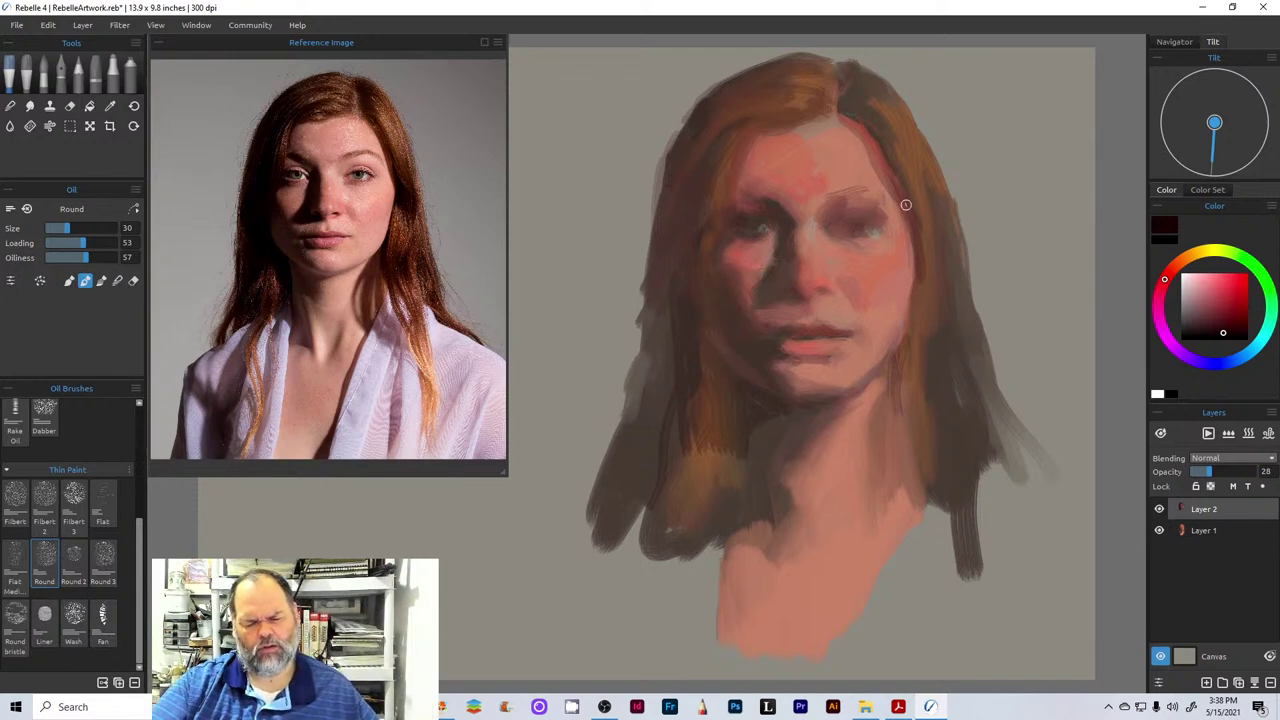
- Merge the glaze layer with the layer below, add a new layer above it, and set the new layer's opacity to 63
{"action": "left_click", "coordinate": [1252, 684]}
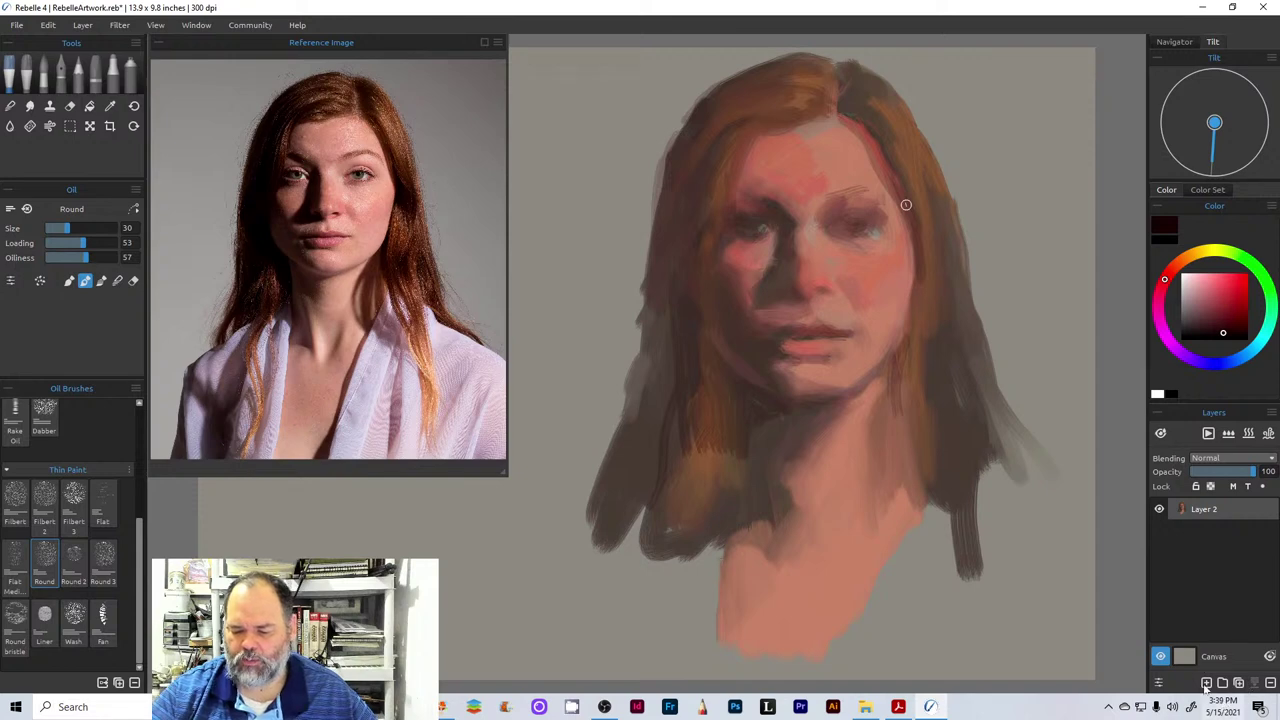
{"action": "left_click", "coordinate": [1207, 684]}
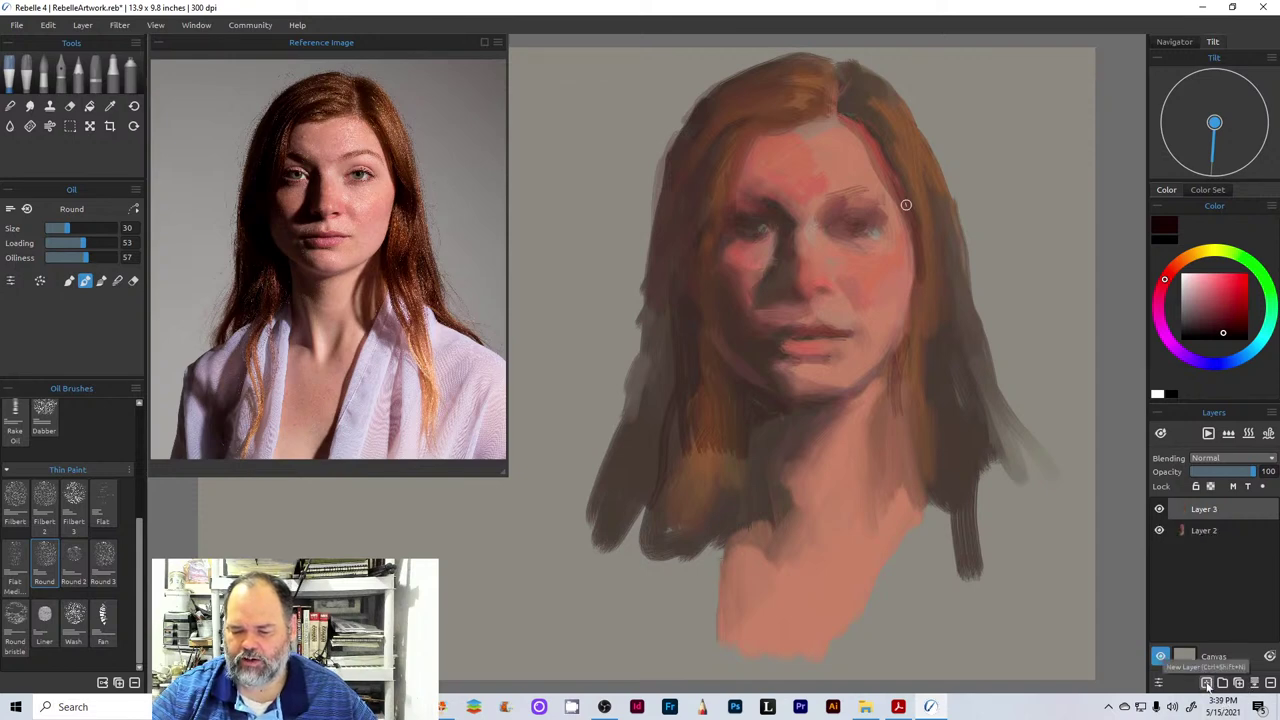
{"action": "left_click", "coordinate": [1232, 478]}
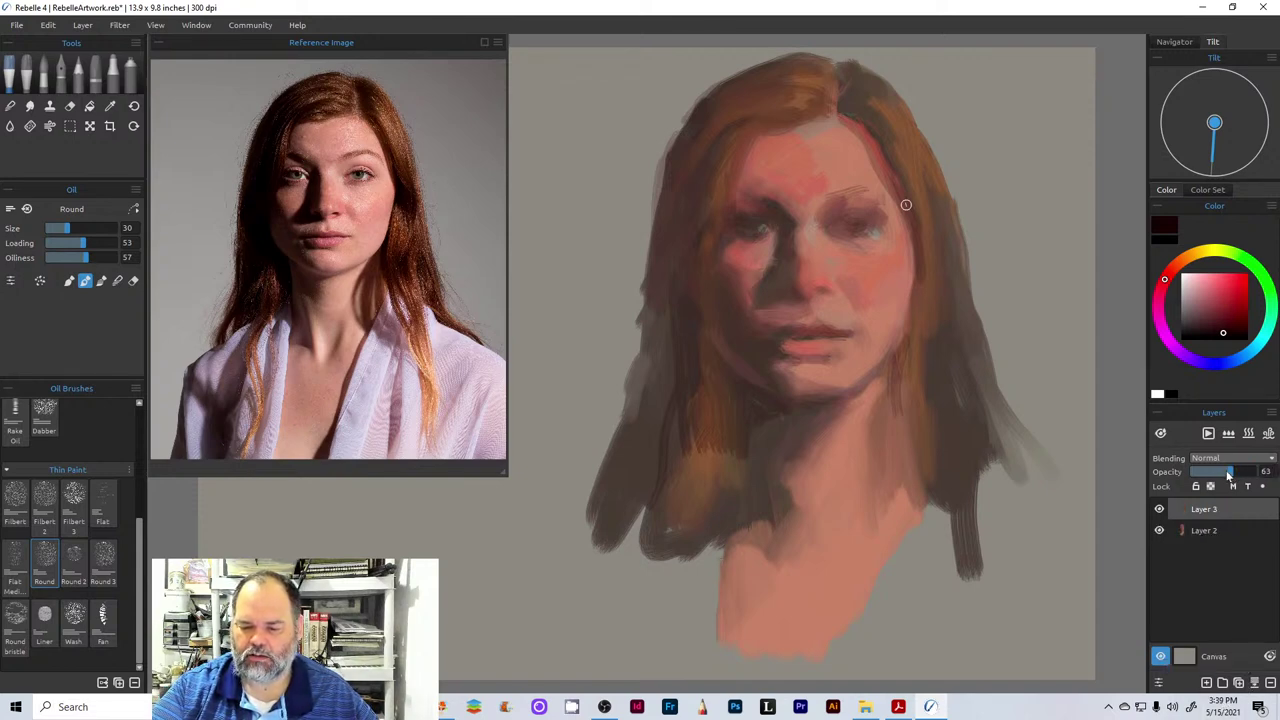
- Paint dark reddish-brown strokes along the left hairline at the forehead, and blend them softly into the skin and hair
{"action": "left_click", "coordinate": [1174, 267]}
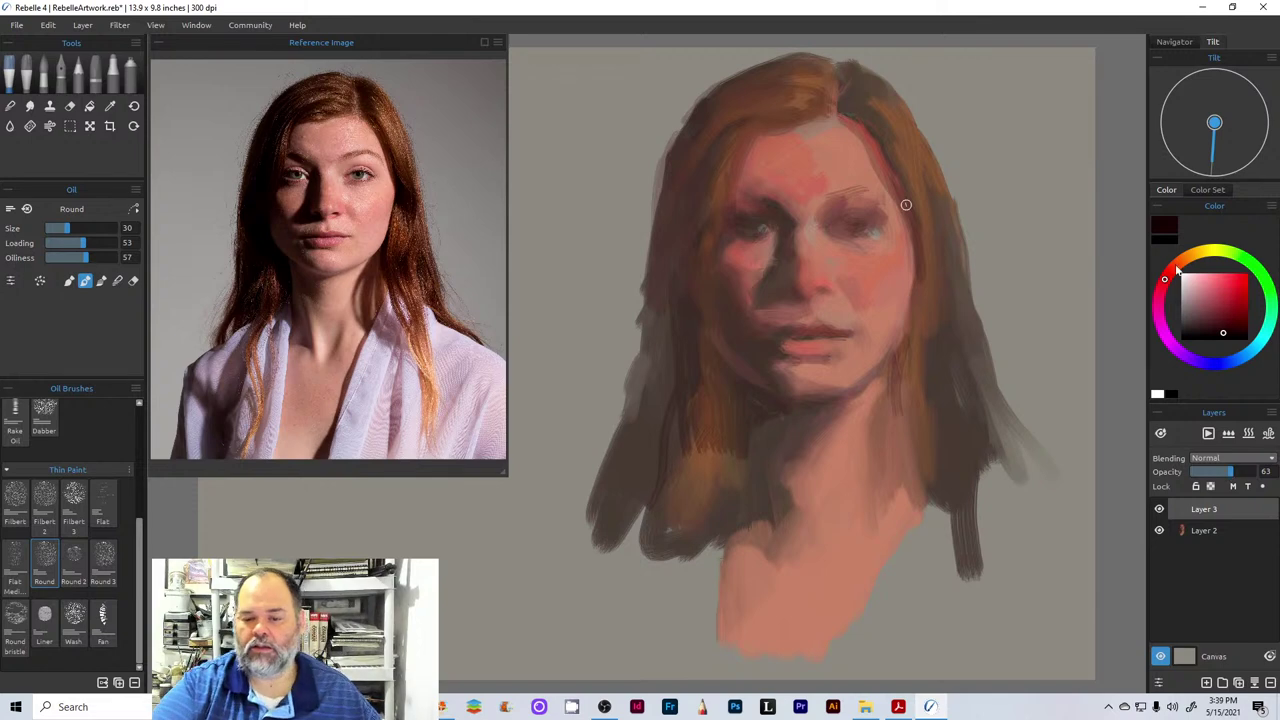
{"action": "left_click", "coordinate": [1228, 332]}
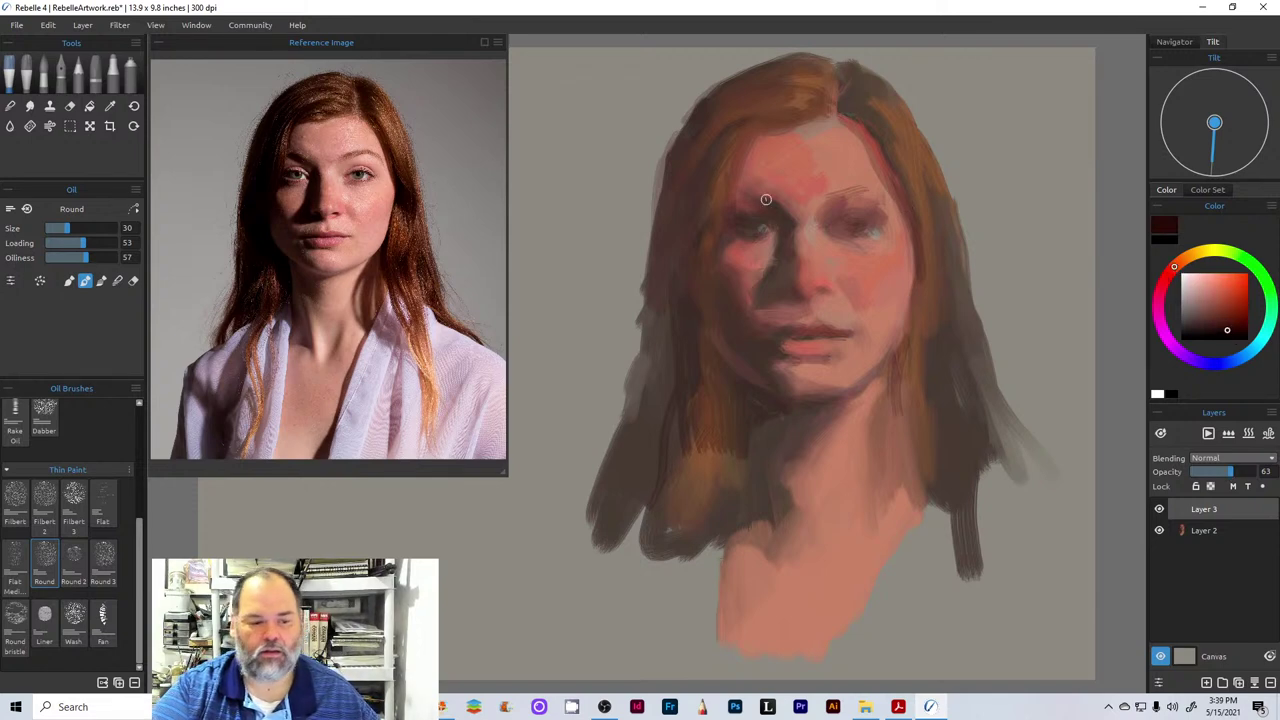
{"action": "mouse_move", "coordinate": [755, 167]}
{"action": "left_mouse_down"}
{"action": "mouse_move", "coordinate": [738, 156]}
{"action": "mouse_move", "coordinate": [744, 138]}
{"action": "mouse_move", "coordinate": [772, 125]}
{"action": "left_mouse_up"}
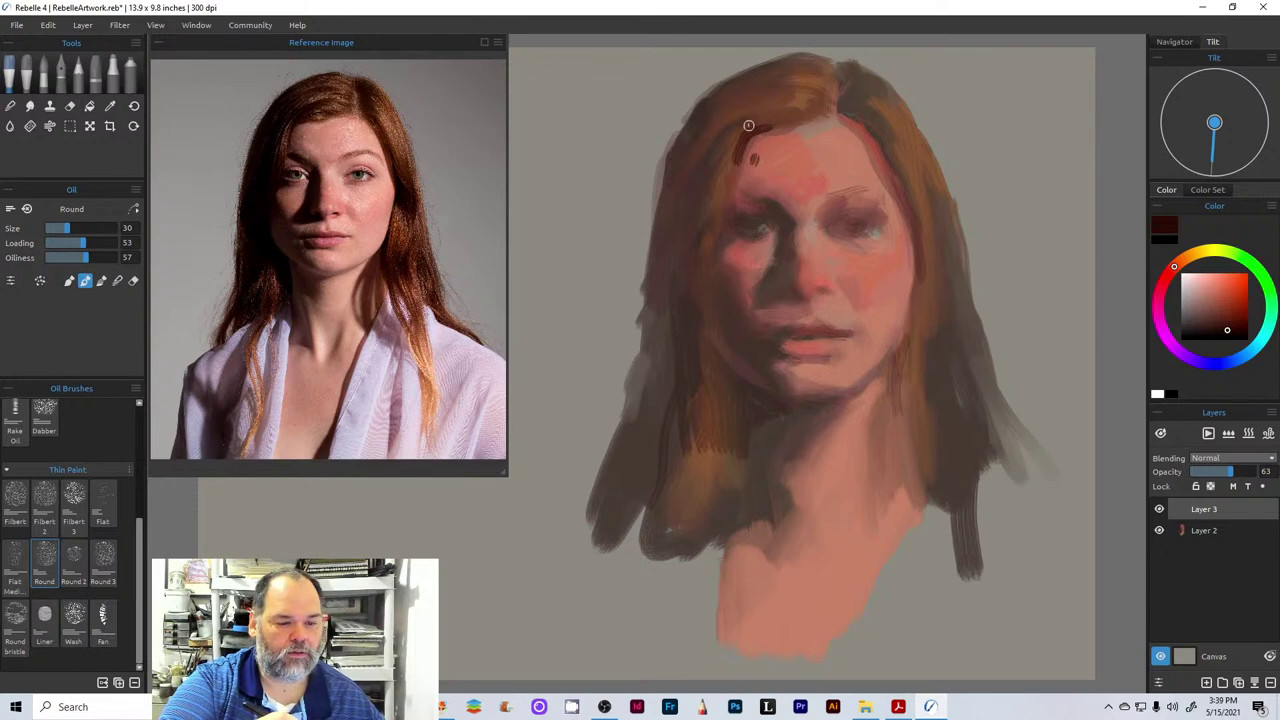
{"action": "left_click", "coordinate": [117, 280]}
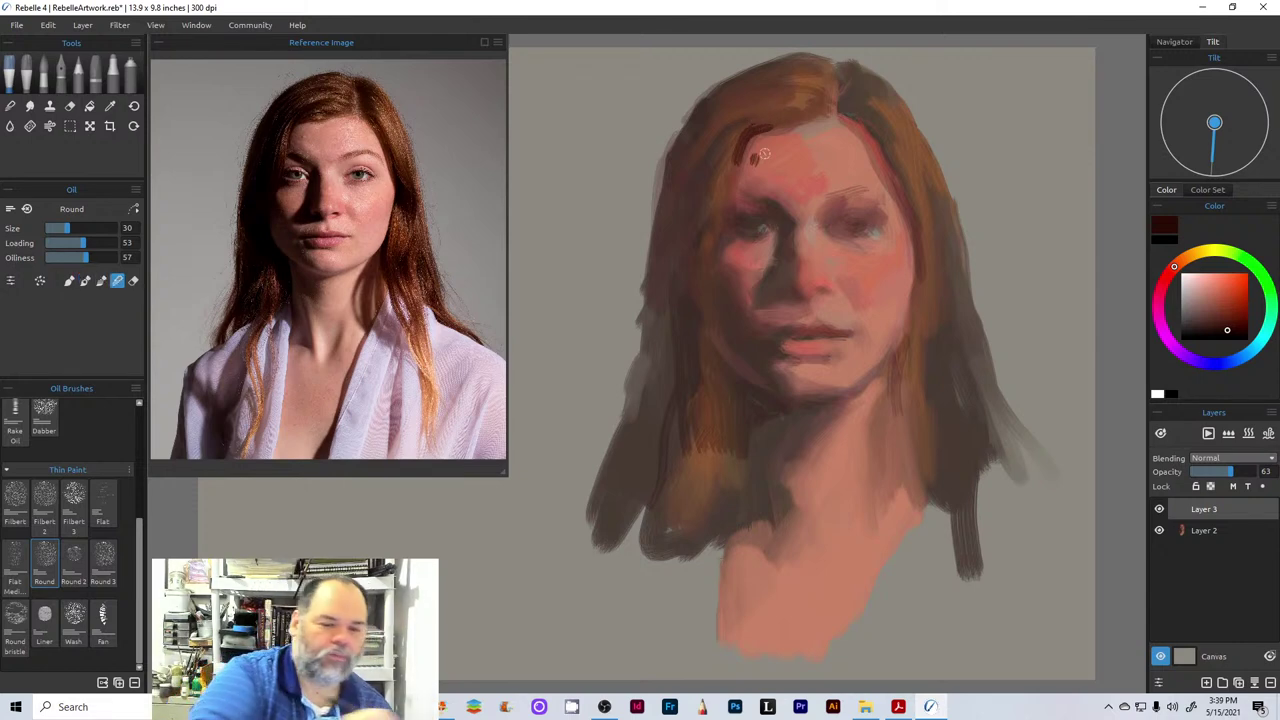
{"action": "left_click_drag", "start_coordinate": [756, 126], "coordinate": [781, 118]}
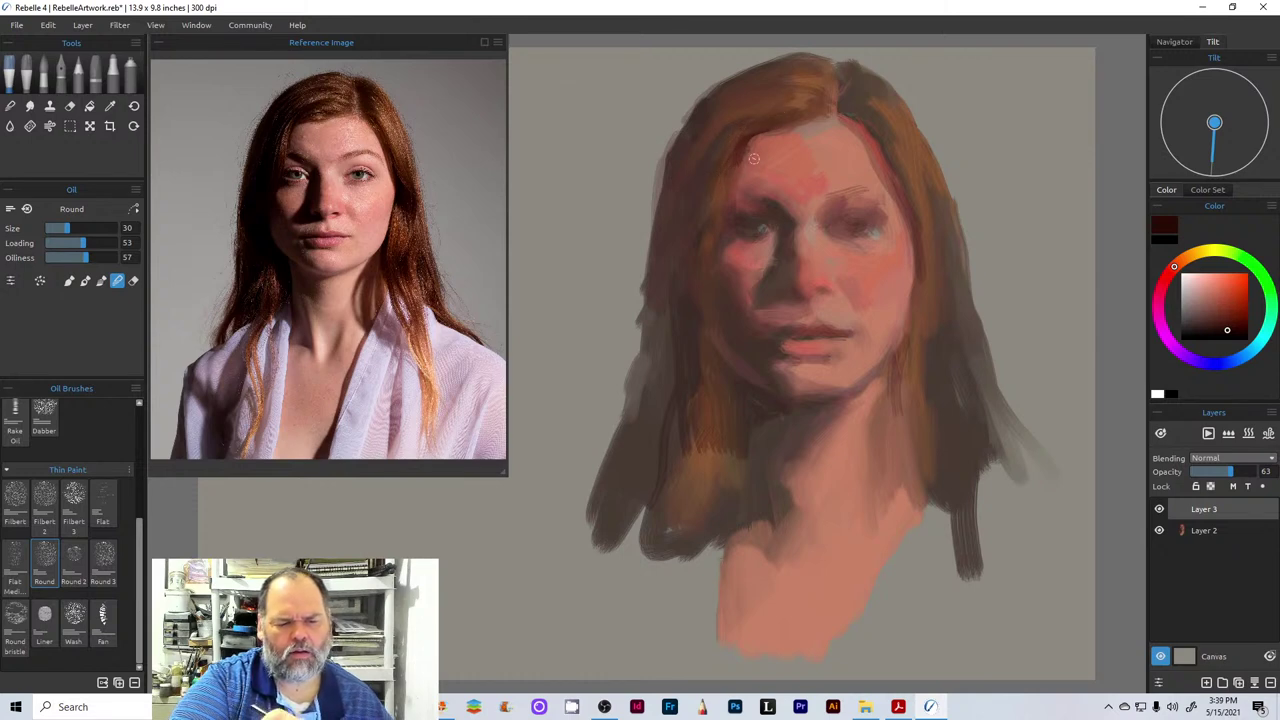
- Return to painting without blending, extend the dark reddish-brown hair edge down to the left cheek, and darken the hair beside the temple
{"action": "left_click", "coordinate": [69, 280]}
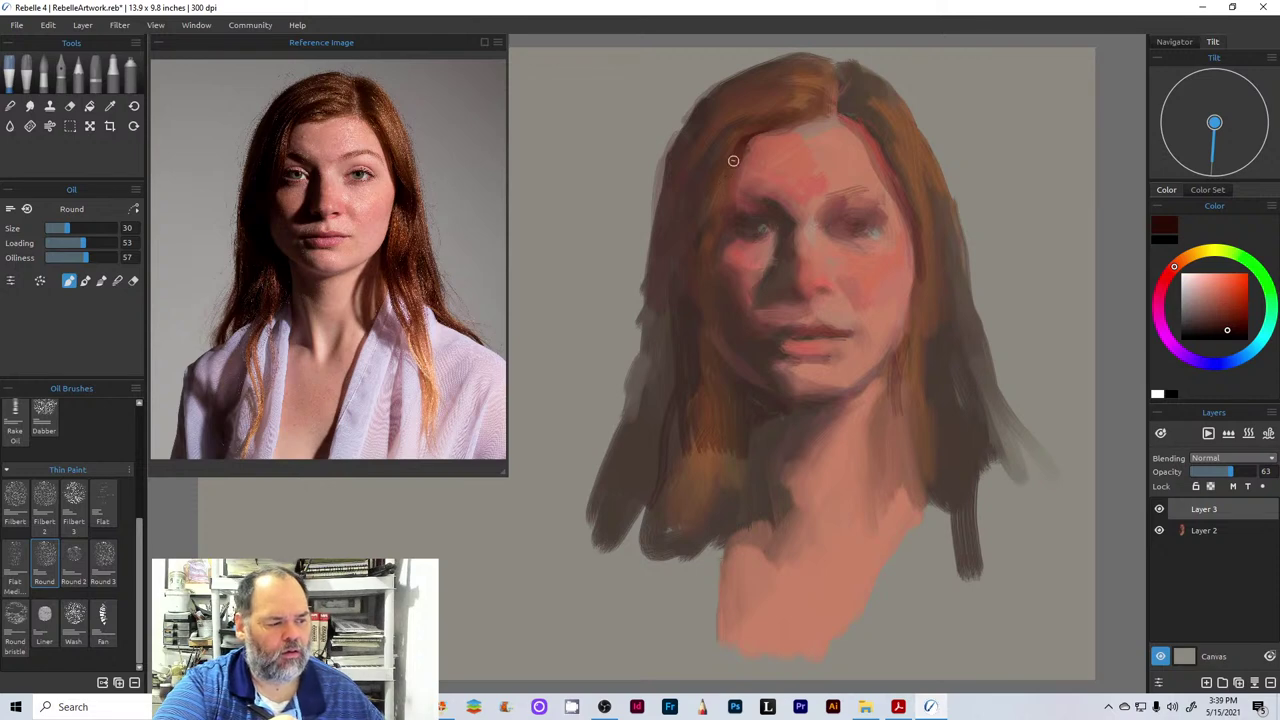
{"action": "left_click_drag", "start_coordinate": [731, 175], "coordinate": [716, 220]}
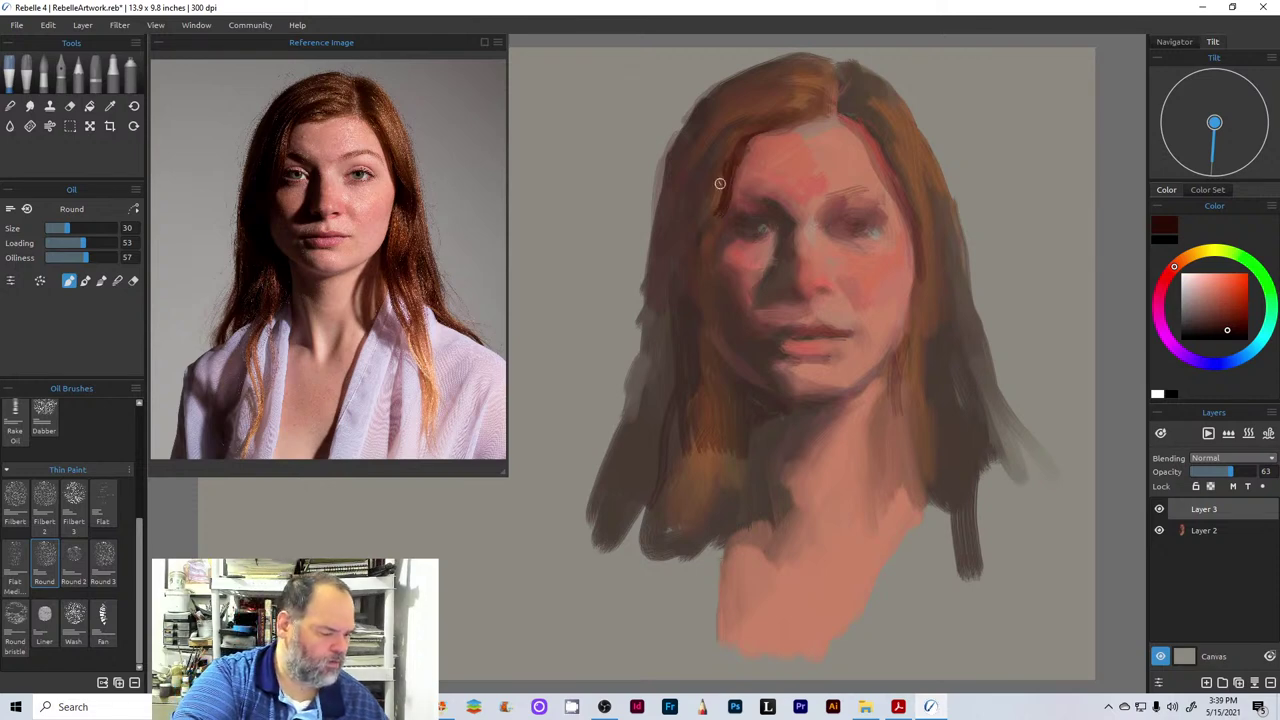
{"action": "left_click_drag", "start_coordinate": [711, 220], "coordinate": [700, 258]}
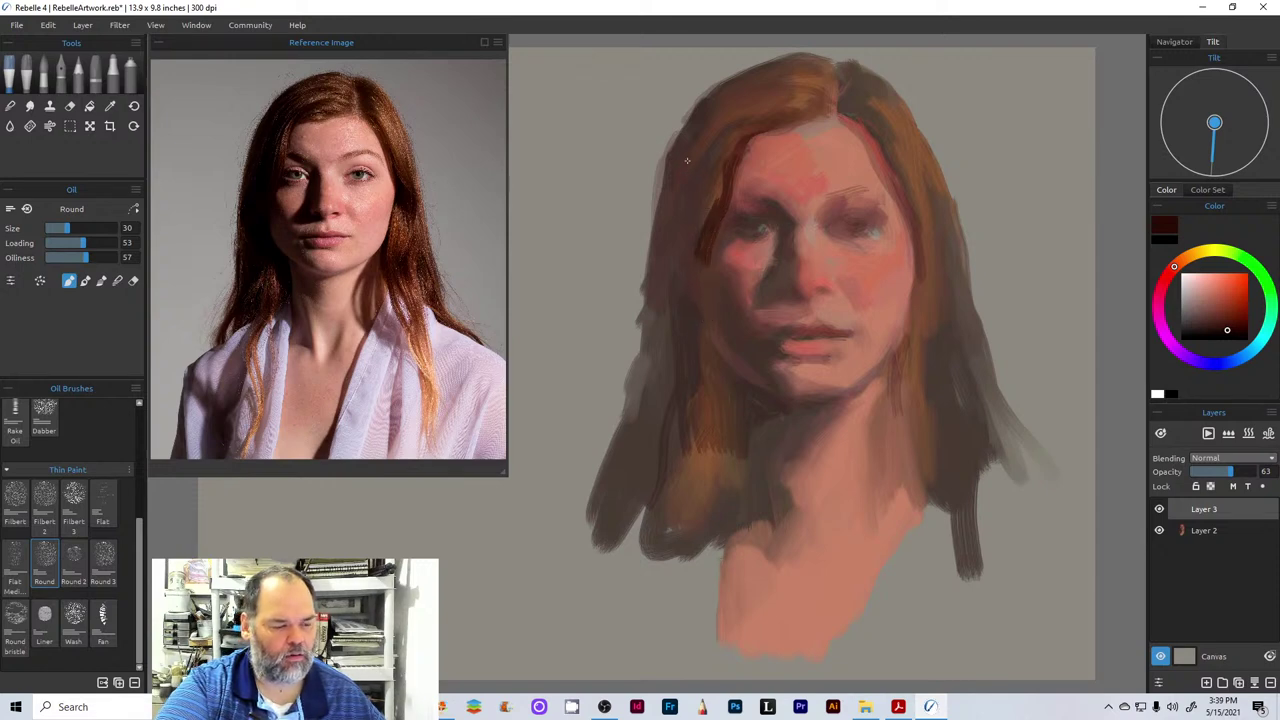
{"action": "mouse_move", "coordinate": [690, 158]}
{"action": "left_mouse_down"}
{"action": "mouse_move", "coordinate": [685, 209]}
{"action": "mouse_move", "coordinate": [698, 193]}
{"action": "mouse_move", "coordinate": [707, 250]}
{"action": "left_mouse_up"}
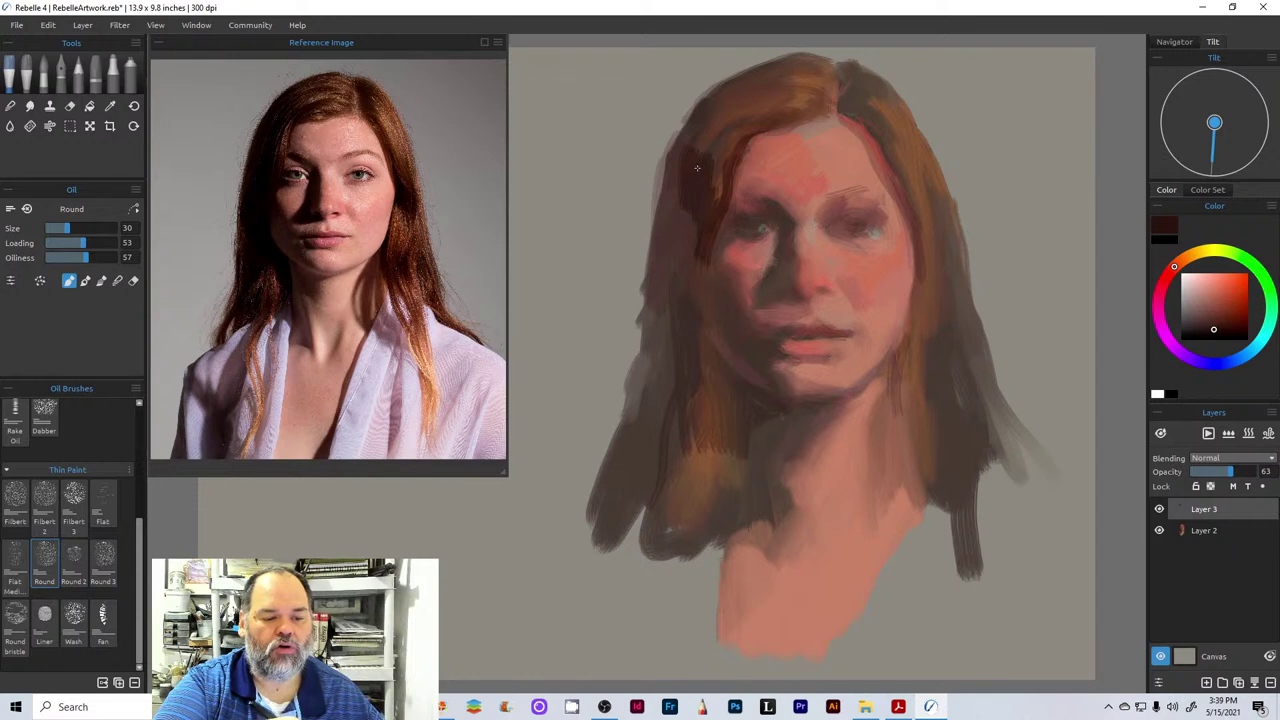
- Deepen the upper left hair with muted dark brown, and define the left jaw edge and the hair beneath it
{"action": "mouse_move", "coordinate": [679, 178]}
{"action": "left_mouse_down"}
{"action": "mouse_move", "coordinate": [684, 130]}
{"action": "mouse_move", "coordinate": [715, 90]}
{"action": "mouse_move", "coordinate": [698, 150]}
{"action": "left_mouse_up"}
{"action": "mouse_move", "coordinate": [717, 102]}
{"action": "left_mouse_down"}
{"action": "mouse_move", "coordinate": [700, 168]}
{"action": "mouse_move", "coordinate": [713, 161]}
{"action": "mouse_move", "coordinate": [714, 216]}
{"action": "left_mouse_up"}
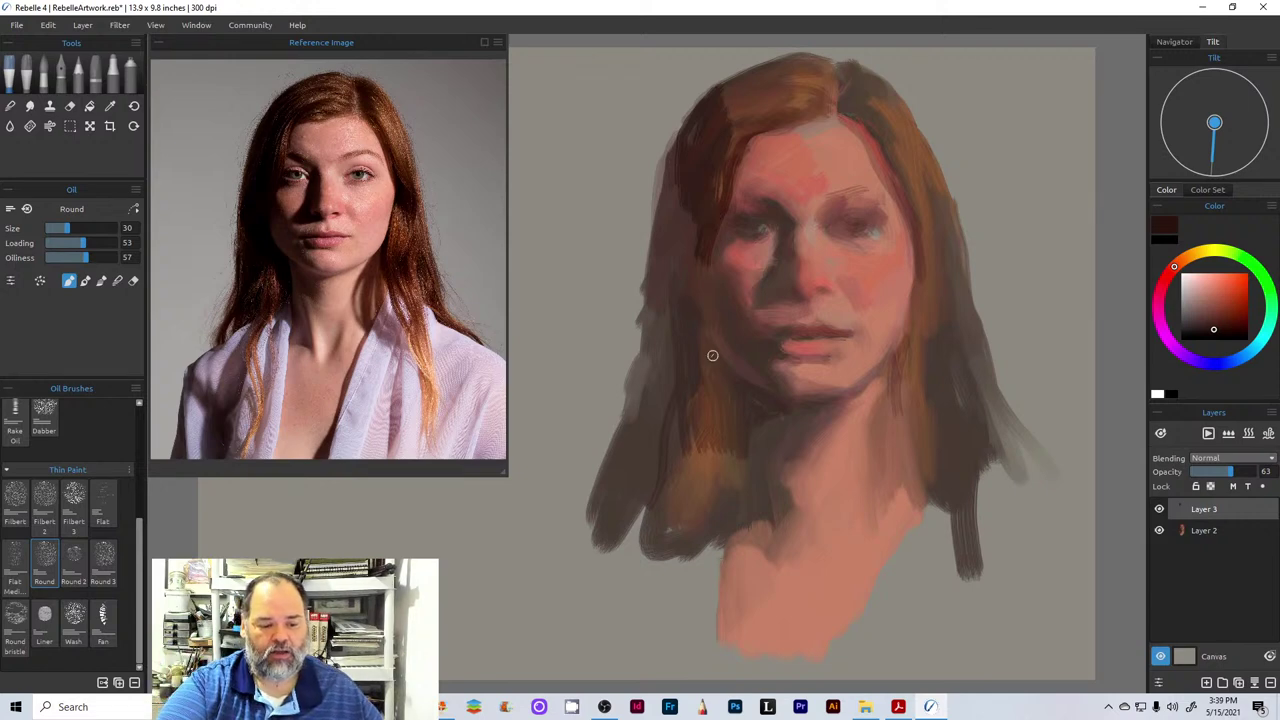
{"action": "left_click_drag", "start_coordinate": [709, 348], "coordinate": [776, 409]}
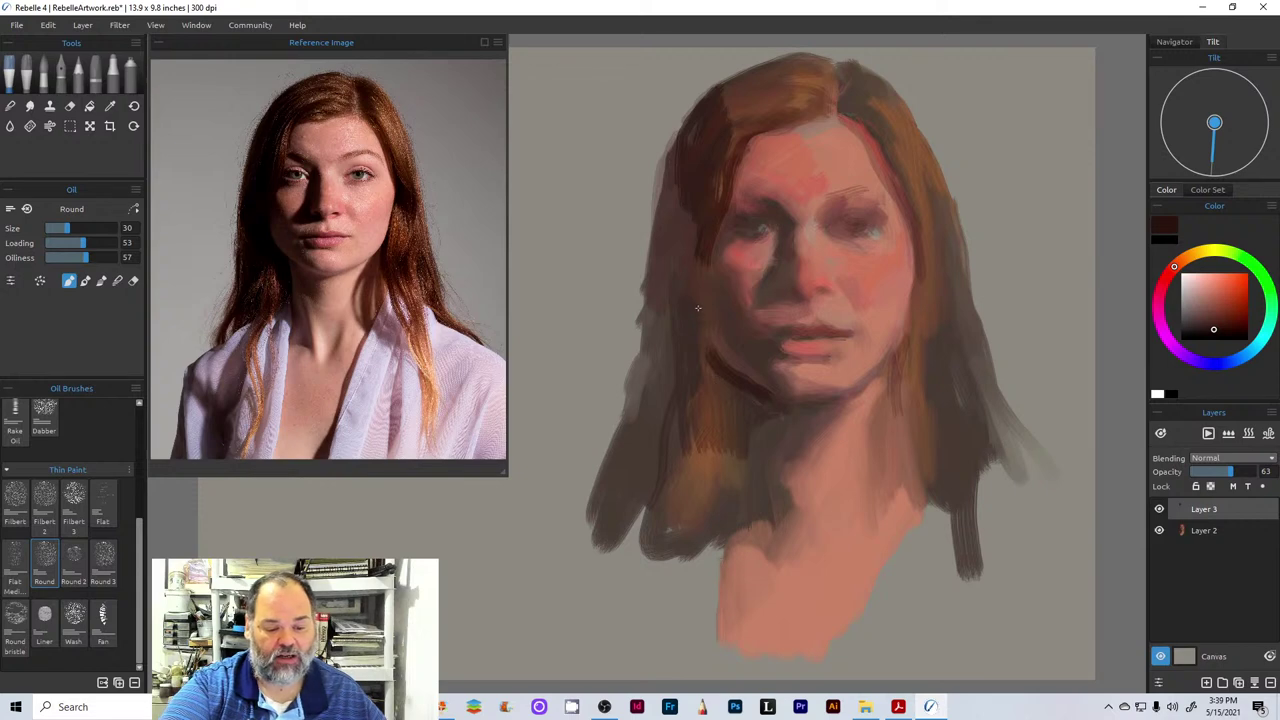
{"action": "mouse_move", "coordinate": [700, 352]}
{"action": "left_mouse_down"}
{"action": "mouse_move", "coordinate": [712, 425]}
{"action": "mouse_move", "coordinate": [746, 399]}
{"action": "mouse_move", "coordinate": [750, 440]}
{"action": "mouse_move", "coordinate": [760, 415]}
{"action": "mouse_move", "coordinate": [766, 430]}
{"action": "left_mouse_up"}
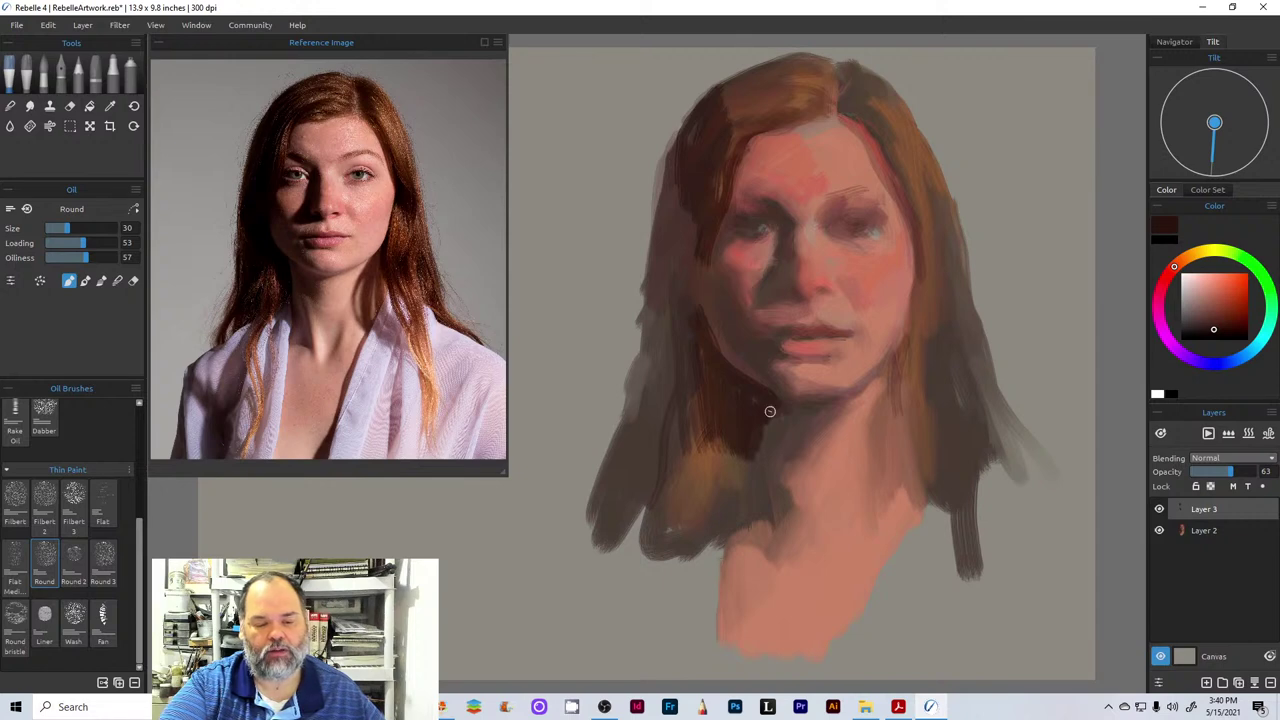
- Streak muted dark brown over the left side and crown of the hair, and from the parting down along the right hairline
{"action": "mouse_move", "coordinate": [703, 194]}
{"action": "left_mouse_down"}
{"action": "mouse_move", "coordinate": [672, 330]}
{"action": "mouse_move", "coordinate": [668, 186]}
{"action": "mouse_move", "coordinate": [662, 320]}
{"action": "mouse_move", "coordinate": [690, 270]}
{"action": "mouse_move", "coordinate": [701, 327]}
{"action": "mouse_move", "coordinate": [707, 278]}
{"action": "mouse_move", "coordinate": [682, 380]}
{"action": "mouse_move", "coordinate": [660, 400]}
{"action": "mouse_move", "coordinate": [664, 172]}
{"action": "mouse_move", "coordinate": [735, 80]}
{"action": "mouse_move", "coordinate": [745, 91]}
{"action": "mouse_move", "coordinate": [730, 102]}
{"action": "mouse_move", "coordinate": [780, 68]}
{"action": "mouse_move", "coordinate": [745, 112]}
{"action": "mouse_move", "coordinate": [788, 93]}
{"action": "left_mouse_up"}
{"action": "left_click_drag", "start_coordinate": [723, 134], "coordinate": [784, 133]}
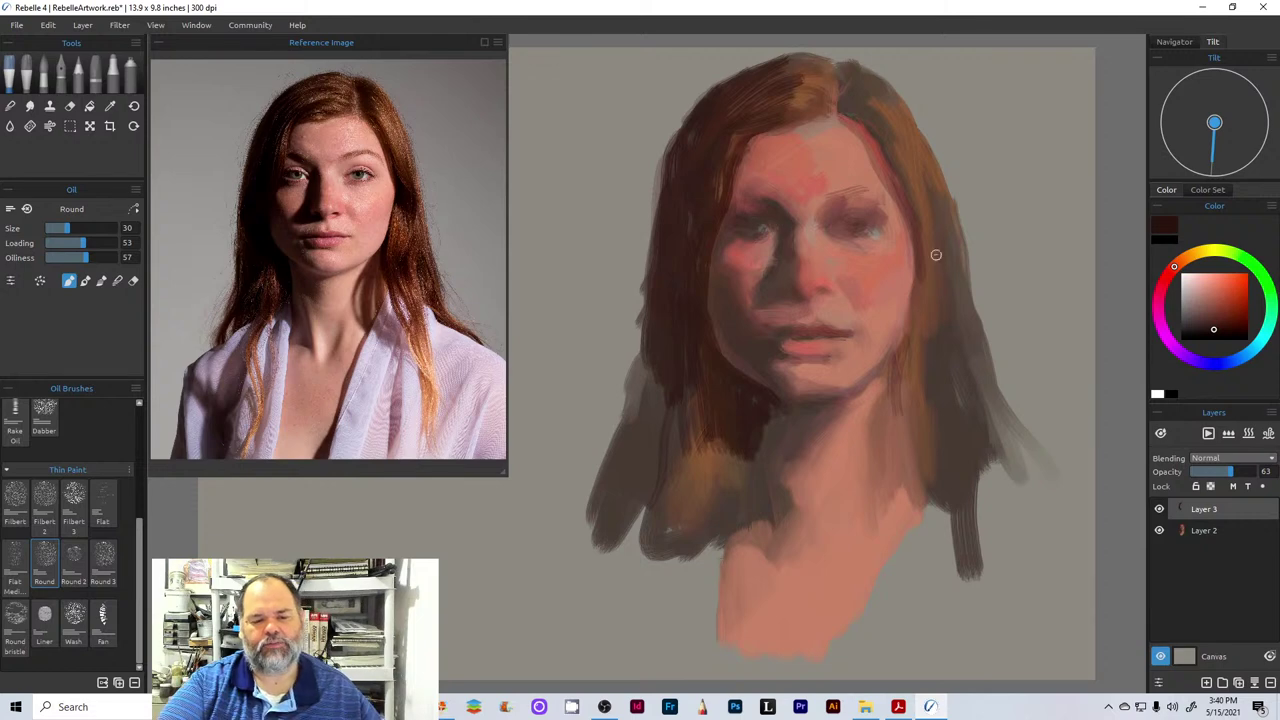
{"action": "mouse_move", "coordinate": [833, 68]}
{"action": "left_mouse_down"}
{"action": "mouse_move", "coordinate": [868, 120]}
{"action": "mouse_move", "coordinate": [850, 113]}
{"action": "mouse_move", "coordinate": [901, 152]}
{"action": "mouse_move", "coordinate": [888, 149]}
{"action": "mouse_move", "coordinate": [930, 270]}
{"action": "left_mouse_up"}
{"action": "left_click_drag", "start_coordinate": [908, 190], "coordinate": [942, 290]}
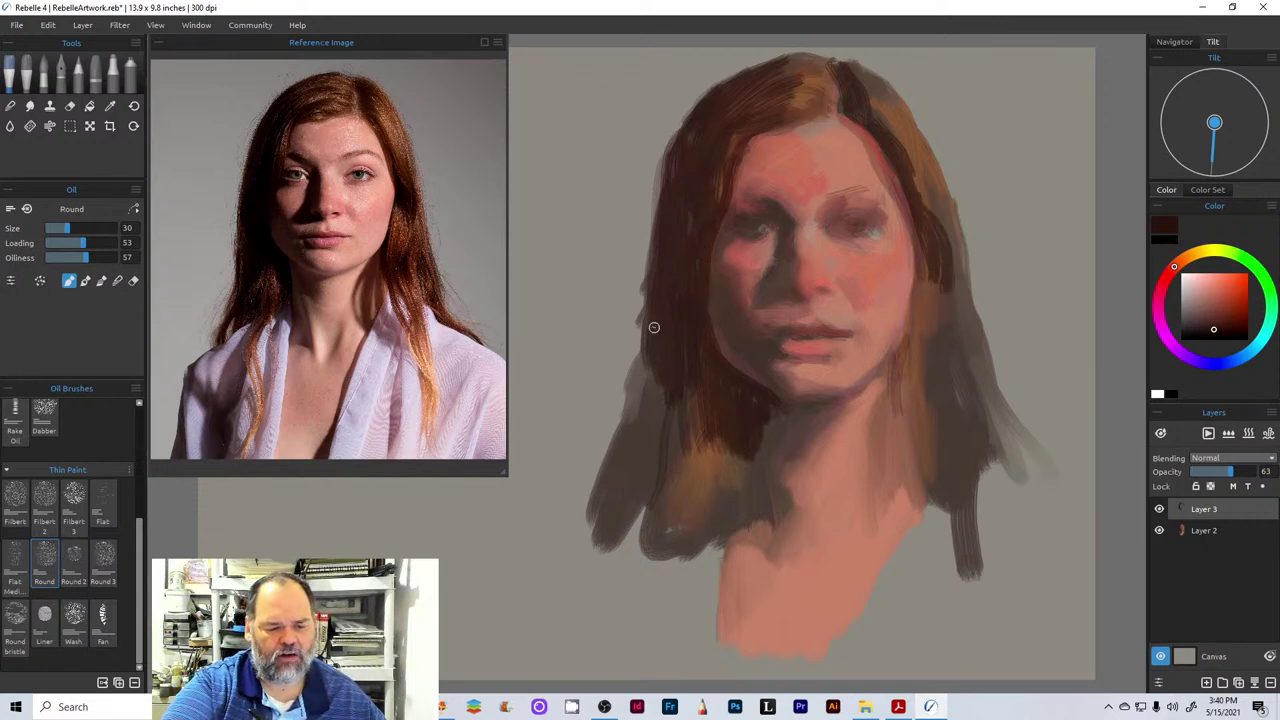
- Paint dark brown strokes down the left side of the hair to its ends, along the crown and beside the parting
{"action": "mouse_move", "coordinate": [626, 424]}
{"action": "left_mouse_down"}
{"action": "mouse_move", "coordinate": [648, 300]}
{"action": "mouse_move", "coordinate": [638, 490]}
{"action": "mouse_move", "coordinate": [646, 467]}
{"action": "left_mouse_up"}
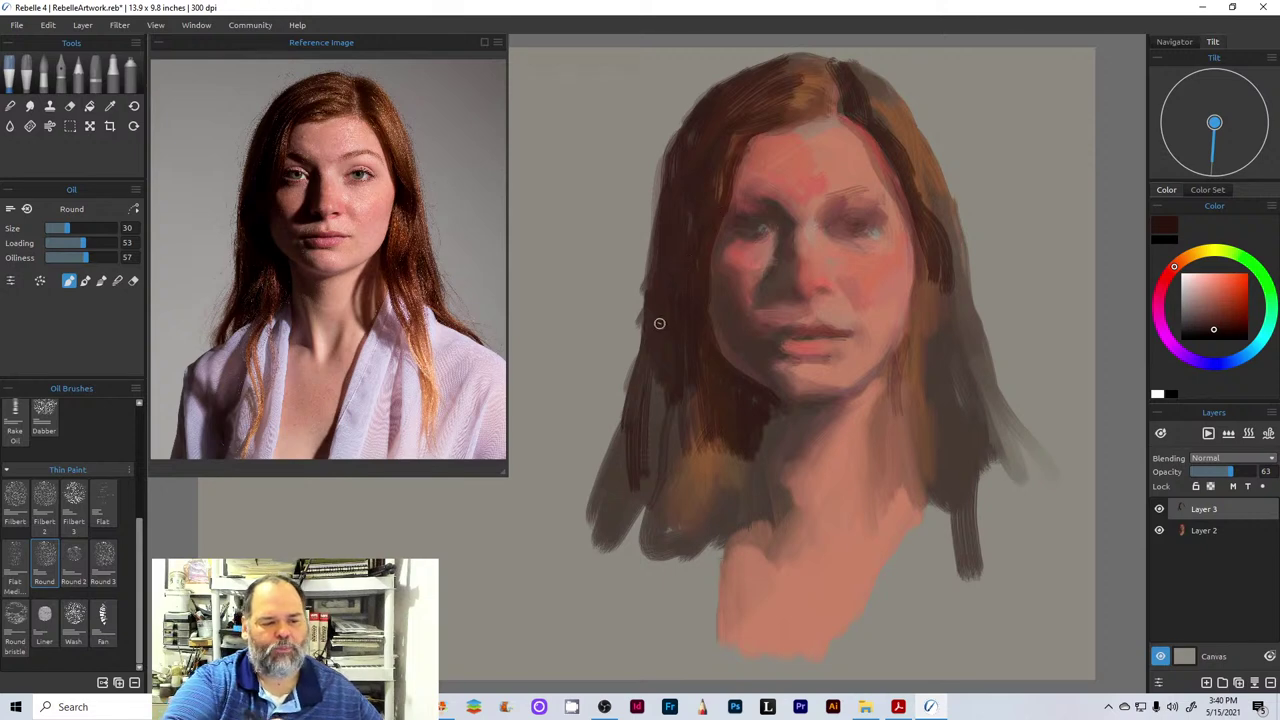
{"action": "mouse_move", "coordinate": [642, 345]}
{"action": "left_mouse_down"}
{"action": "mouse_move", "coordinate": [644, 260]}
{"action": "mouse_move", "coordinate": [677, 150]}
{"action": "left_mouse_up"}
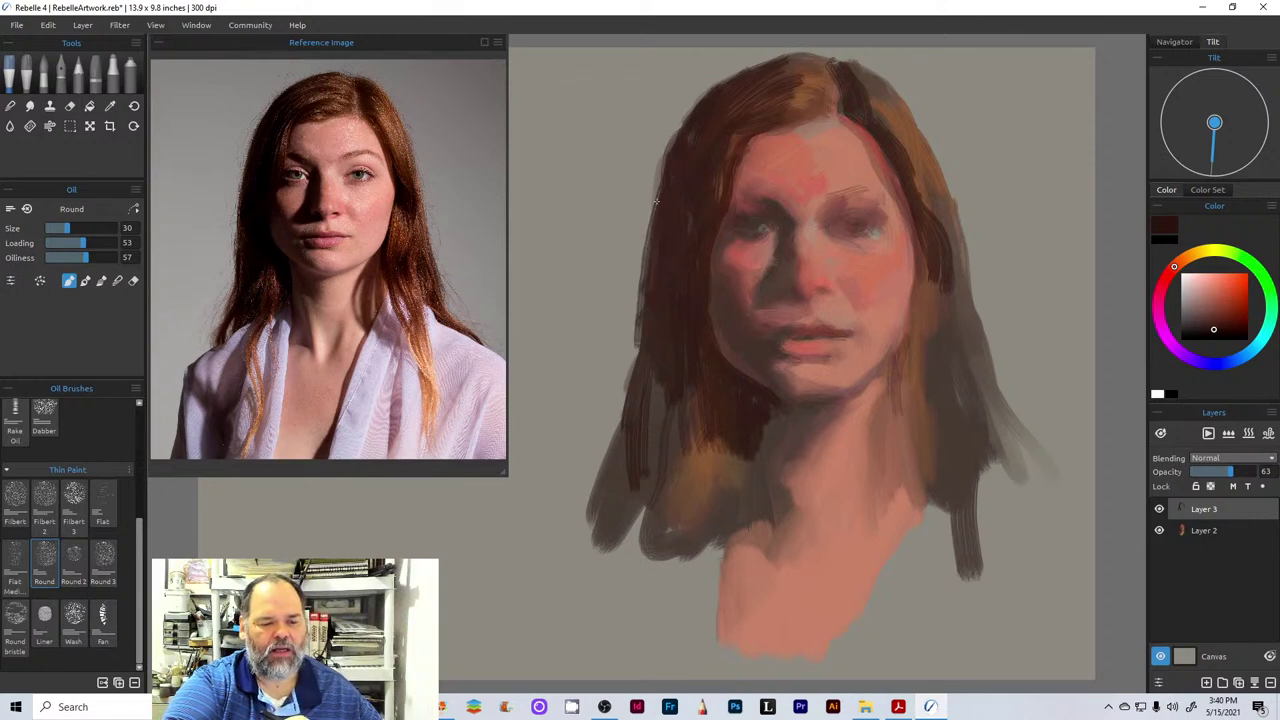
{"action": "left_click_drag", "start_coordinate": [656, 201], "coordinate": [629, 378]}
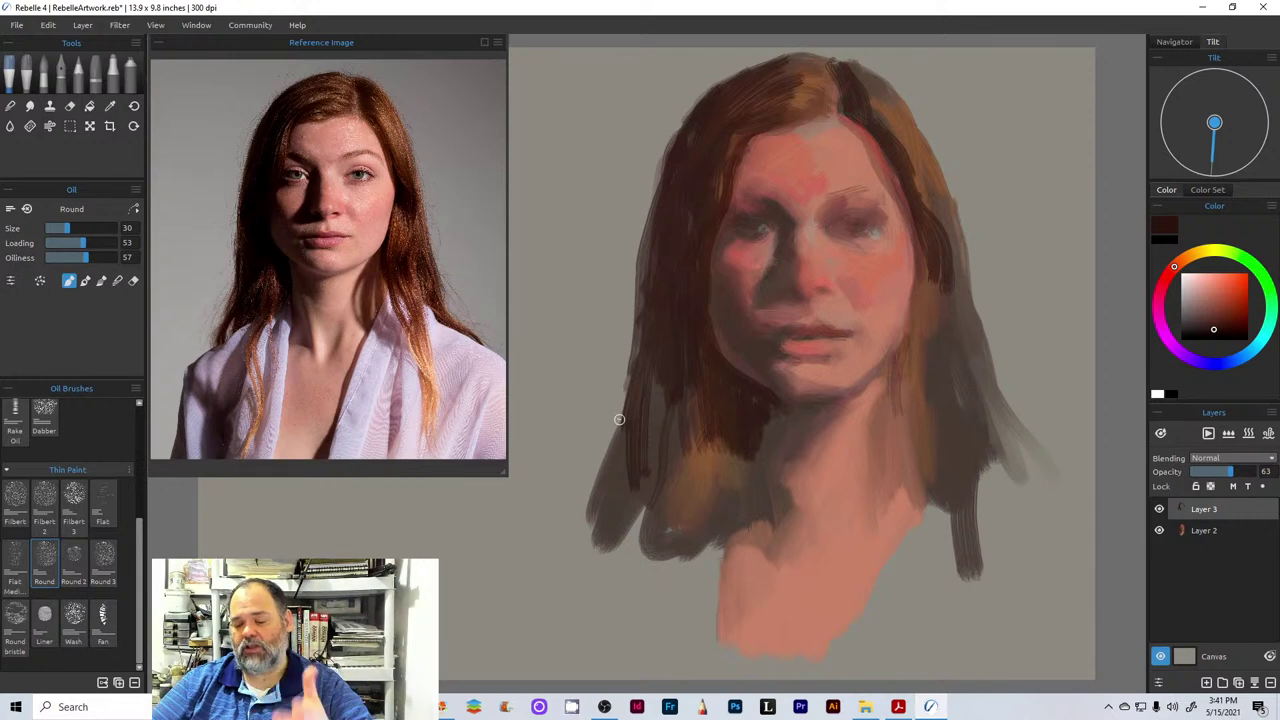
{"action": "mouse_move", "coordinate": [638, 370]}
{"action": "left_mouse_down"}
{"action": "mouse_move", "coordinate": [629, 478]}
{"action": "mouse_move", "coordinate": [636, 386]}
{"action": "mouse_move", "coordinate": [619, 475]}
{"action": "mouse_move", "coordinate": [640, 453]}
{"action": "mouse_move", "coordinate": [628, 508]}
{"action": "mouse_move", "coordinate": [665, 455]}
{"action": "mouse_move", "coordinate": [701, 441]}
{"action": "mouse_move", "coordinate": [710, 461]}
{"action": "mouse_move", "coordinate": [739, 454]}
{"action": "mouse_move", "coordinate": [716, 491]}
{"action": "mouse_move", "coordinate": [744, 440]}
{"action": "mouse_move", "coordinate": [697, 540]}
{"action": "left_mouse_up"}
{"action": "mouse_move", "coordinate": [736, 462]}
{"action": "left_mouse_down"}
{"action": "mouse_move", "coordinate": [740, 494]}
{"action": "mouse_move", "coordinate": [700, 540]}
{"action": "left_mouse_up"}
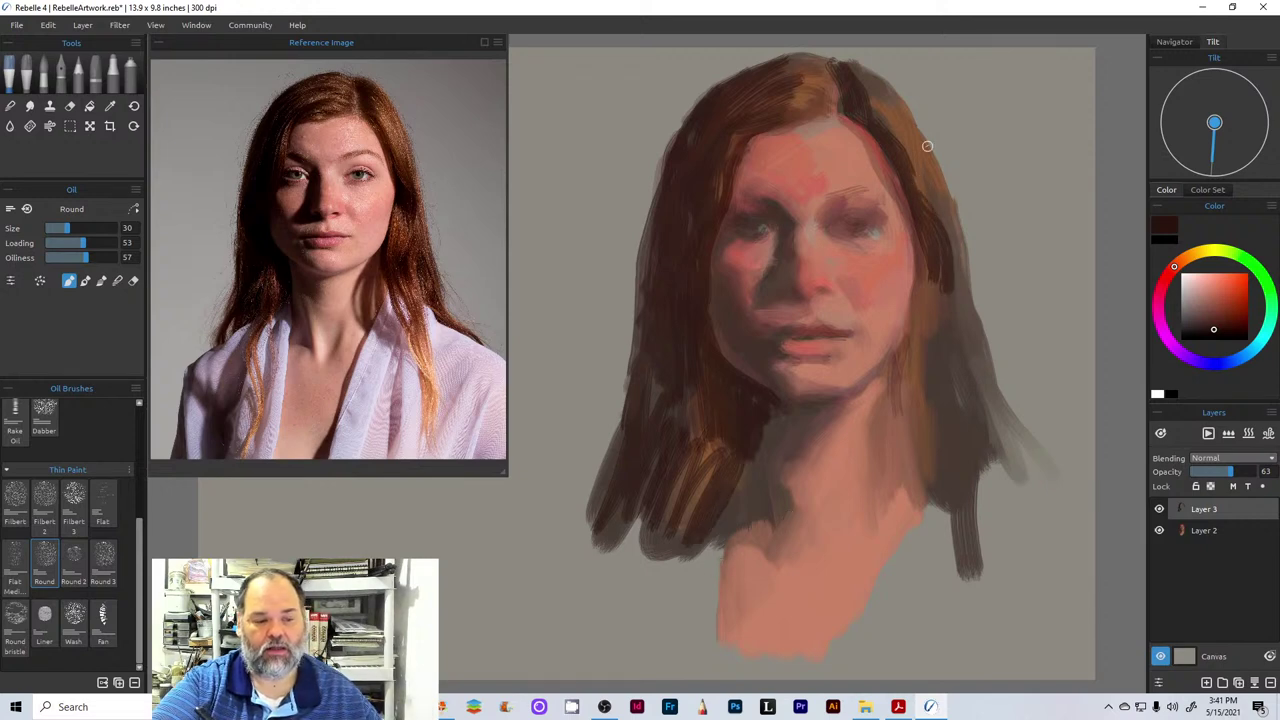
{"action": "left_click_drag", "start_coordinate": [864, 76], "coordinate": [884, 100]}
{"action": "mouse_move", "coordinate": [819, 66]}
{"action": "left_mouse_down"}
{"action": "mouse_move", "coordinate": [711, 88]}
{"action": "mouse_move", "coordinate": [667, 151]}
{"action": "mouse_move", "coordinate": [659, 188]}
{"action": "left_mouse_up"}
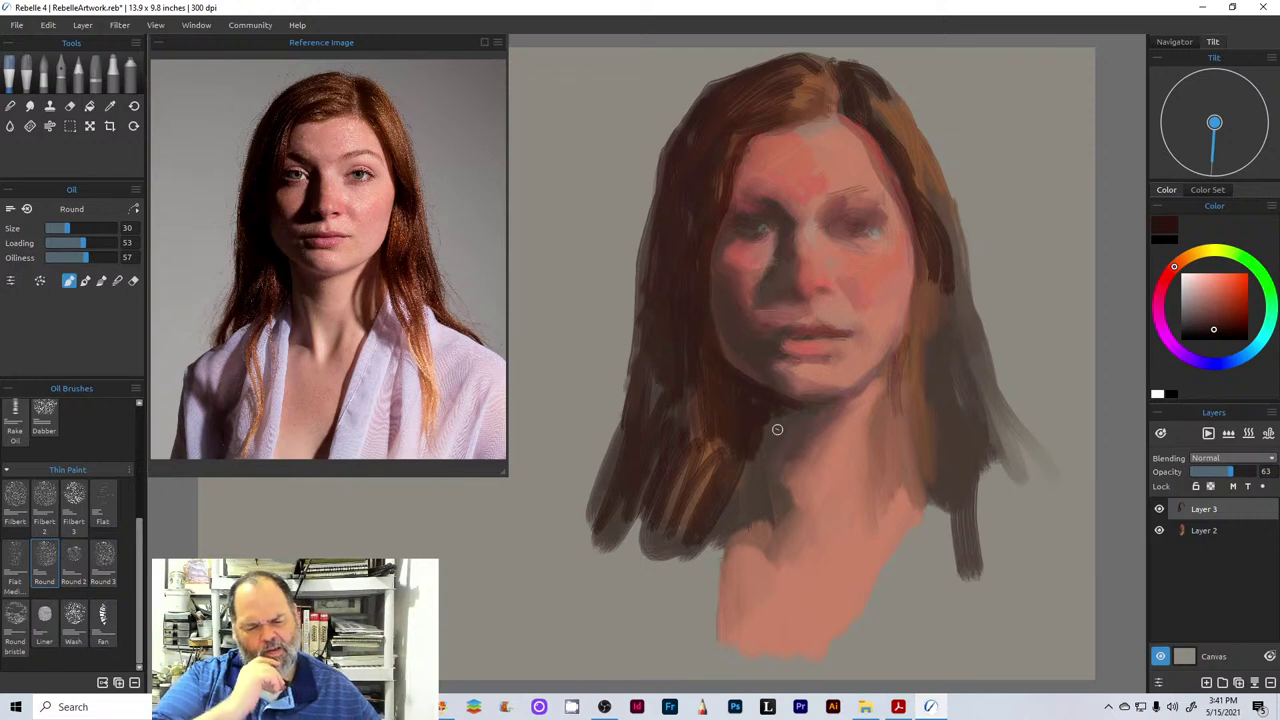
- Merge Layer 3 with the layer below and blend the hair strokes on both sides of the face
{"action": "left_click", "coordinate": [116, 281]}
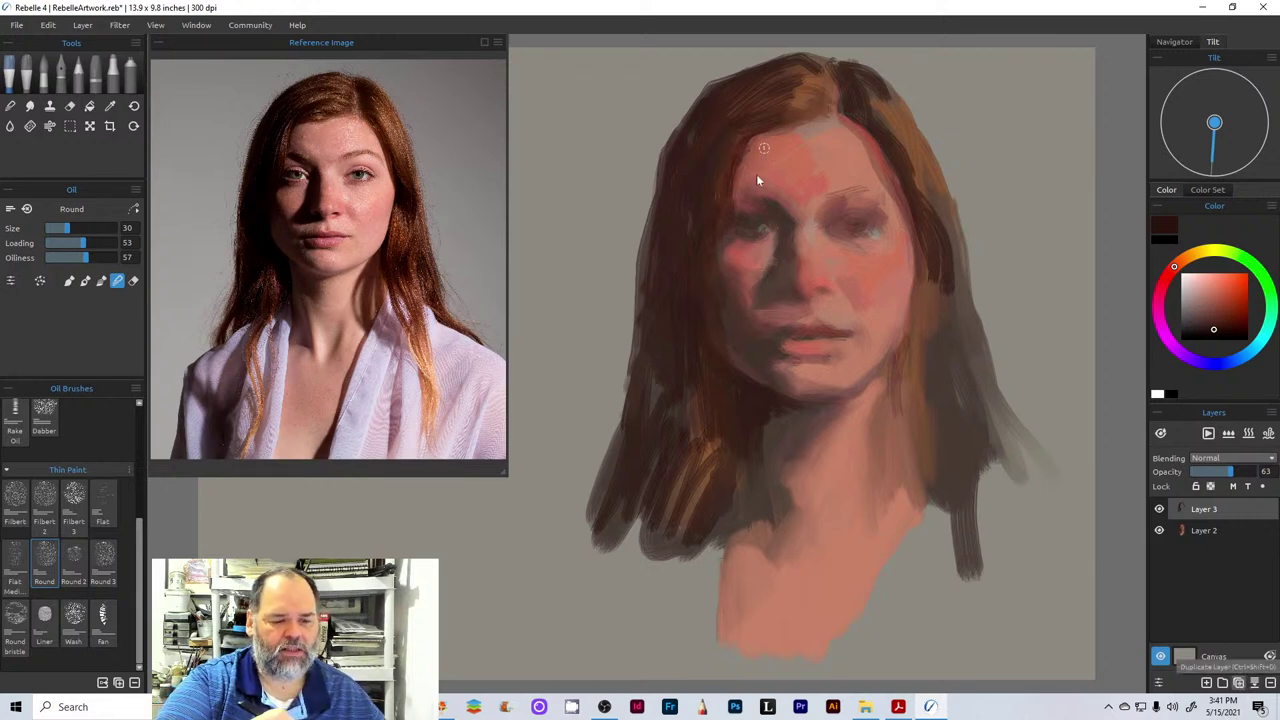
{"action": "key", "text": "ctrl+e"}
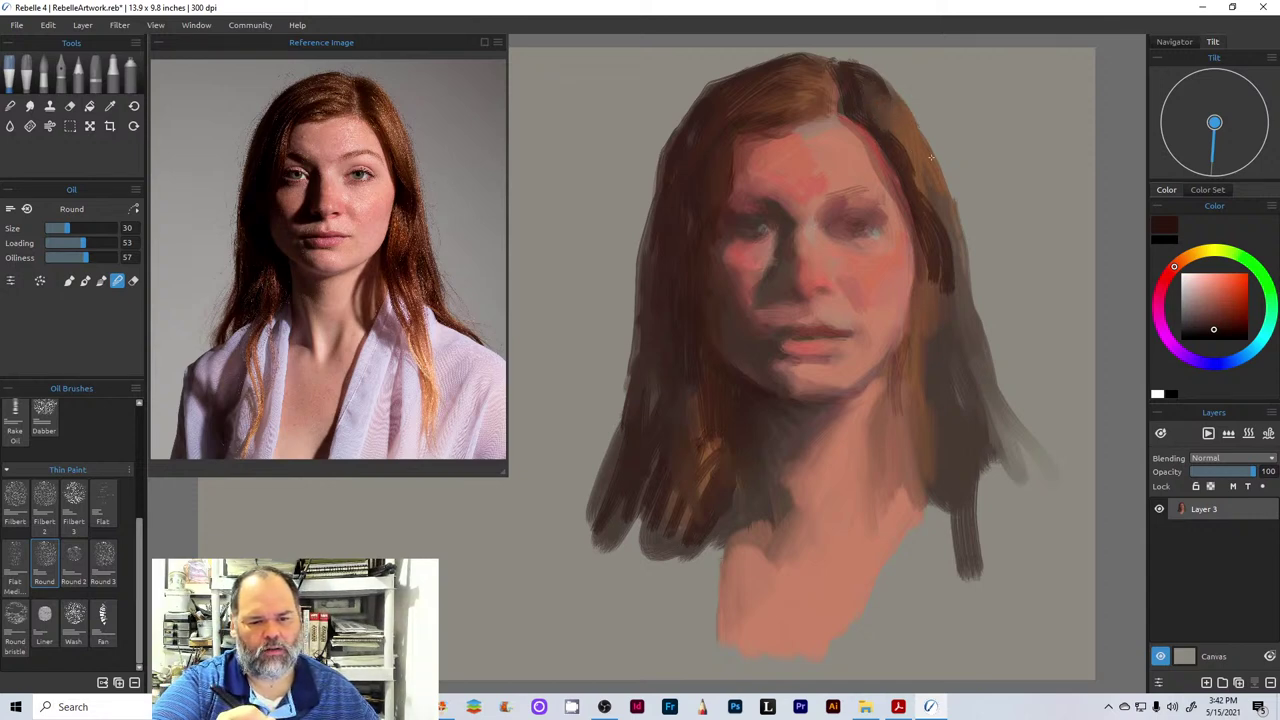
{"action": "mouse_move", "coordinate": [897, 150]}
{"action": "left_mouse_down"}
{"action": "mouse_move", "coordinate": [938, 220]}
{"action": "mouse_move", "coordinate": [898, 139]}
{"action": "mouse_move", "coordinate": [938, 215]}
{"action": "mouse_move", "coordinate": [953, 277]}
{"action": "left_mouse_up"}
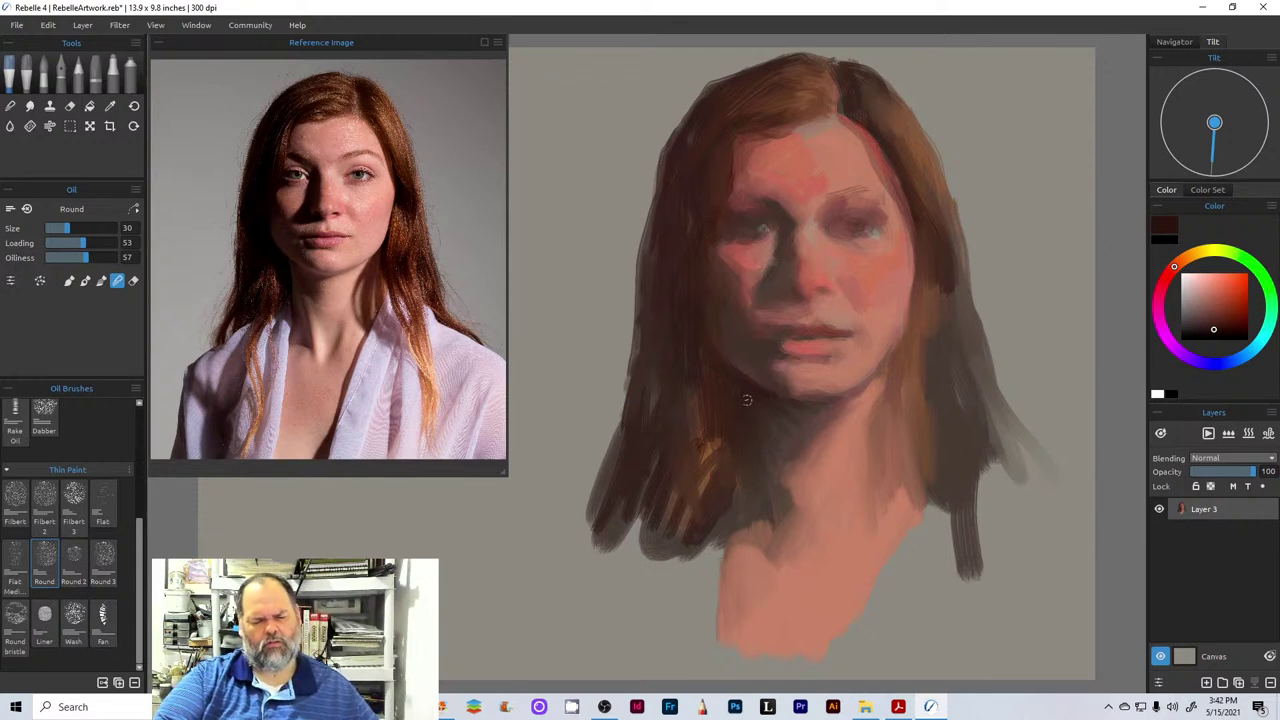
{"action": "left_click_drag", "start_coordinate": [705, 440], "coordinate": [706, 480]}
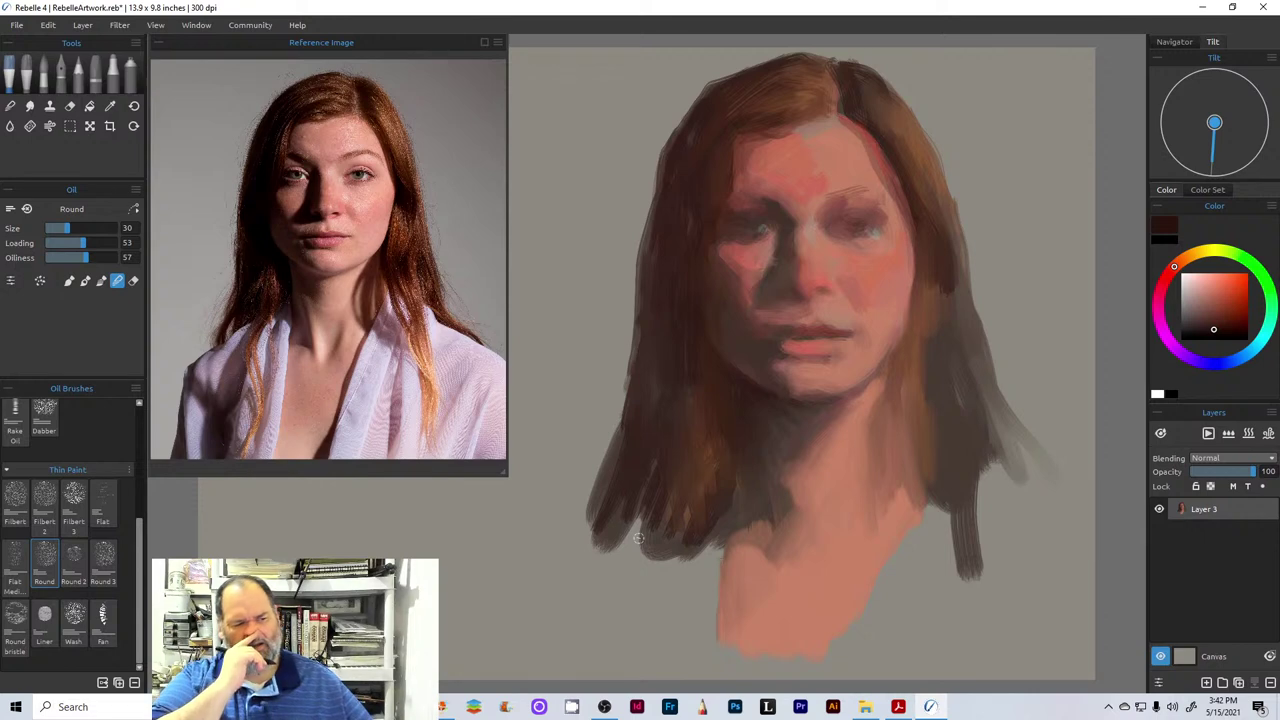
- Paint the background around the head and hair in light warm grey with the Round oil brush at size 57
{"action": "left_click", "coordinate": [1184, 305]}
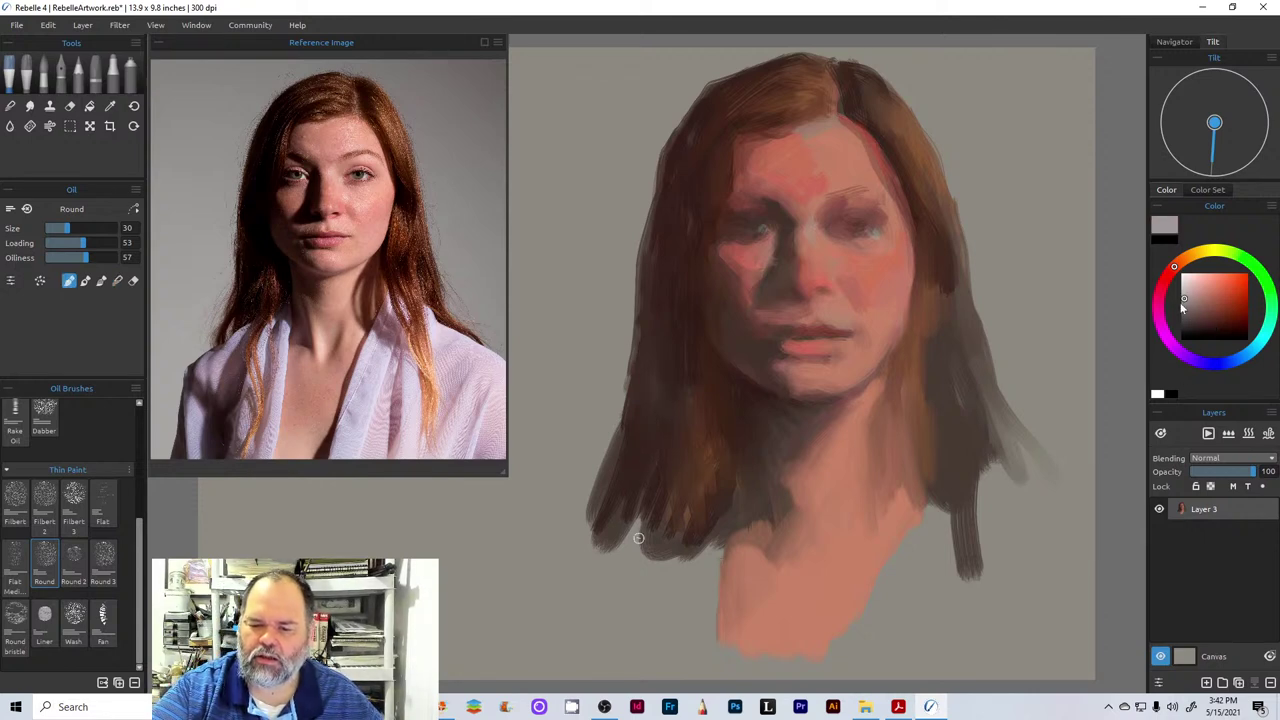
{"action": "left_click", "coordinate": [85, 230]}
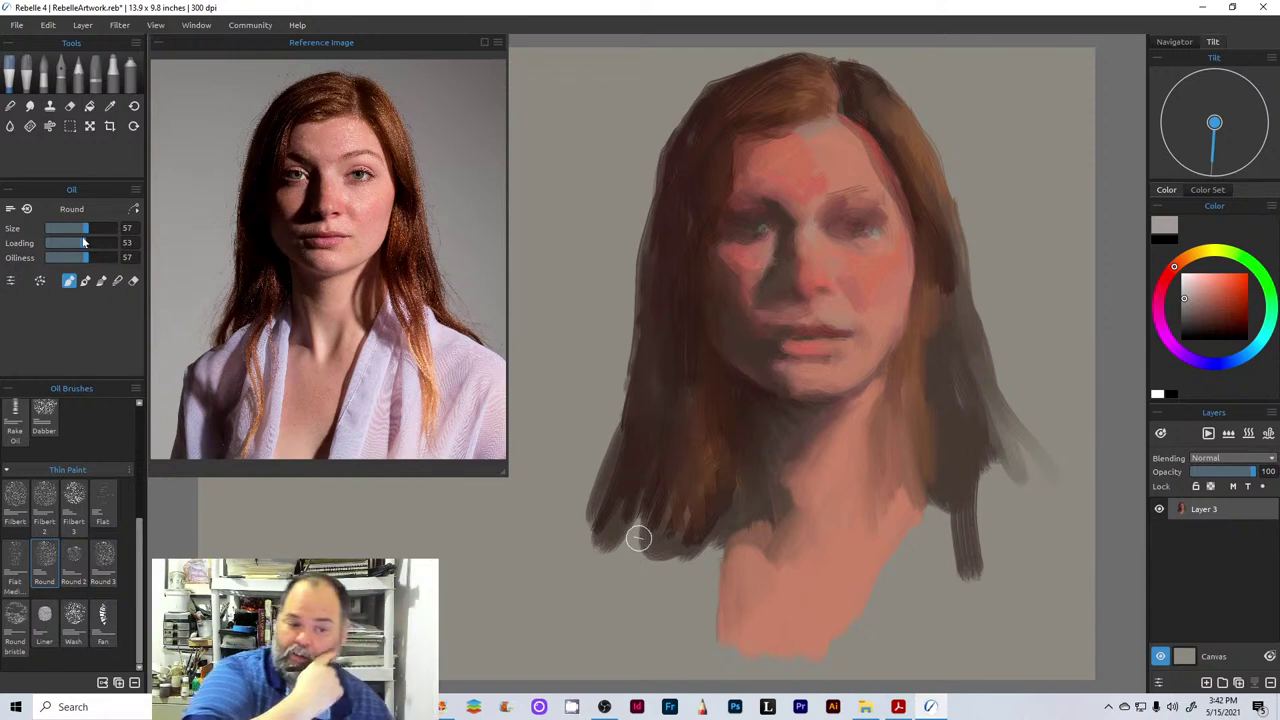
{"action": "mouse_move", "coordinate": [620, 250]}
{"action": "left_mouse_down"}
{"action": "mouse_move", "coordinate": [613, 330]}
{"action": "mouse_move", "coordinate": [614, 243]}
{"action": "mouse_move", "coordinate": [604, 290]}
{"action": "left_mouse_up"}
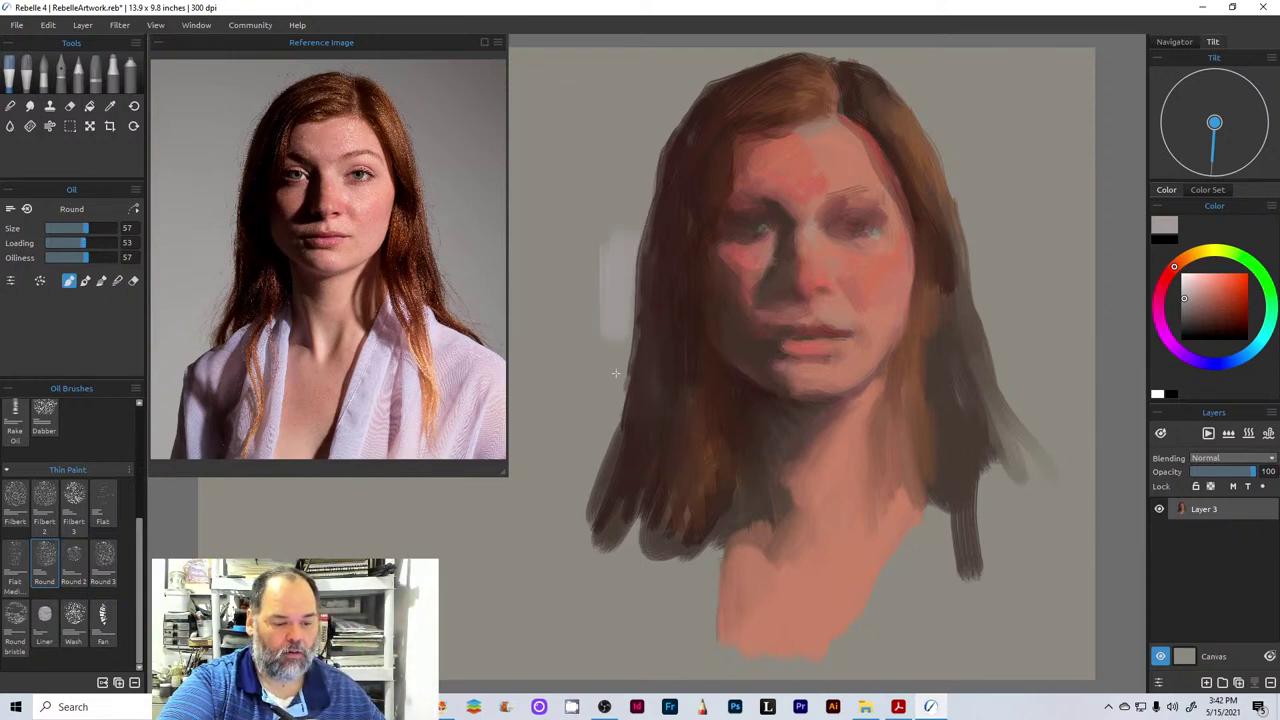
{"action": "left_click_drag", "start_coordinate": [620, 338], "coordinate": [622, 378]}
{"action": "mouse_move", "coordinate": [618, 293]}
{"action": "left_mouse_down"}
{"action": "mouse_move", "coordinate": [628, 368]}
{"action": "mouse_move", "coordinate": [608, 415]}
{"action": "mouse_move", "coordinate": [582, 420]}
{"action": "left_mouse_up"}
{"action": "mouse_move", "coordinate": [611, 283]}
{"action": "left_mouse_down"}
{"action": "mouse_move", "coordinate": [659, 128]}
{"action": "mouse_move", "coordinate": [750, 52]}
{"action": "left_mouse_up"}
{"action": "mouse_move", "coordinate": [697, 99]}
{"action": "left_mouse_down"}
{"action": "mouse_move", "coordinate": [778, 40]}
{"action": "mouse_move", "coordinate": [640, 112]}
{"action": "mouse_move", "coordinate": [614, 186]}
{"action": "mouse_move", "coordinate": [608, 80]}
{"action": "mouse_move", "coordinate": [580, 214]}
{"action": "mouse_move", "coordinate": [590, 95]}
{"action": "left_mouse_up"}
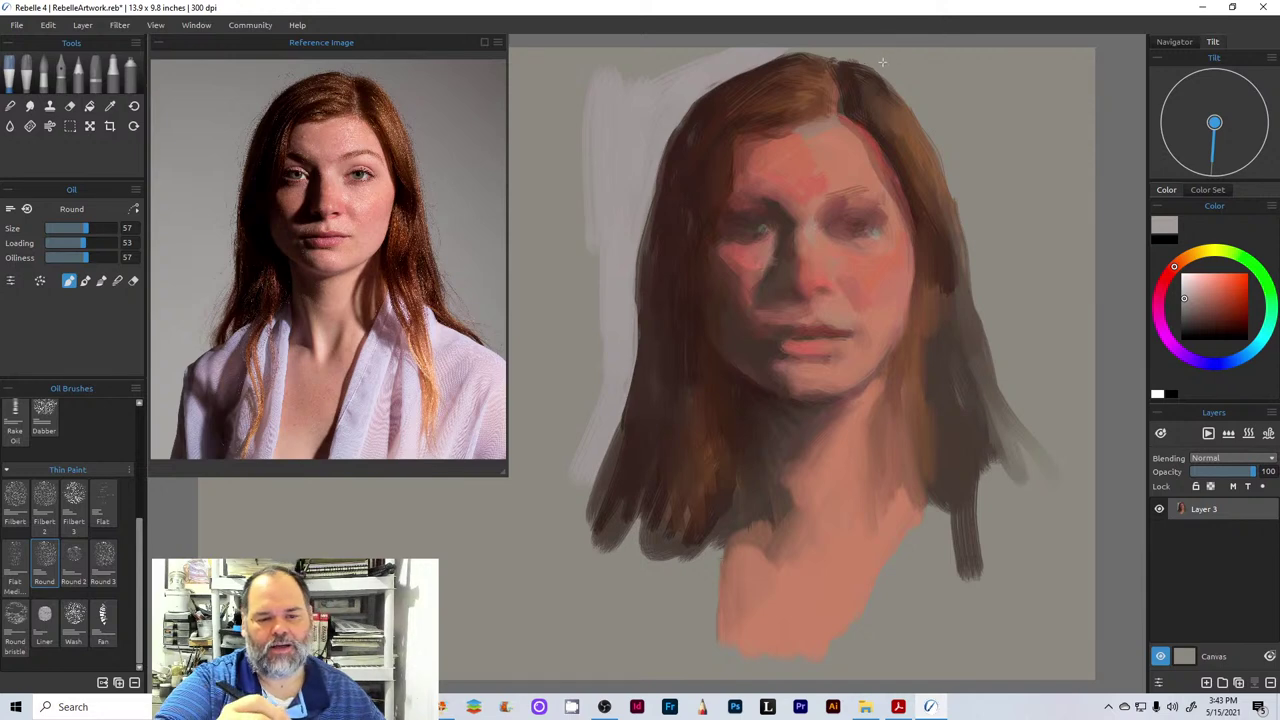
{"action": "mouse_move", "coordinate": [908, 84]}
{"action": "left_mouse_down"}
{"action": "mouse_move", "coordinate": [965, 188]}
{"action": "mouse_move", "coordinate": [993, 275]}
{"action": "mouse_move", "coordinate": [986, 302]}
{"action": "mouse_move", "coordinate": [1040, 442]}
{"action": "mouse_move", "coordinate": [930, 80]}
{"action": "left_mouse_up"}
{"action": "mouse_move", "coordinate": [1003, 258]}
{"action": "left_mouse_down"}
{"action": "mouse_move", "coordinate": [975, 122]}
{"action": "mouse_move", "coordinate": [932, 76]}
{"action": "left_mouse_up"}
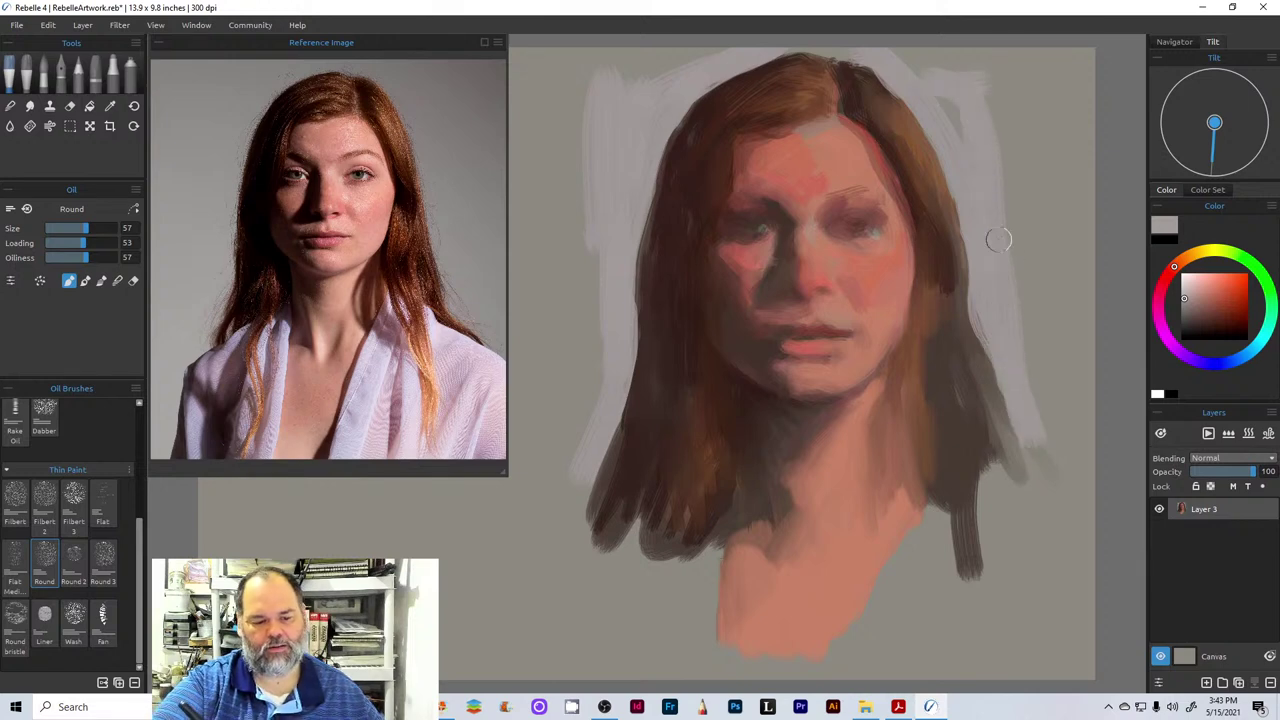
{"action": "mouse_move", "coordinate": [600, 390]}
{"action": "left_mouse_down"}
{"action": "mouse_move", "coordinate": [610, 450]}
{"action": "mouse_move", "coordinate": [570, 505]}
{"action": "mouse_move", "coordinate": [575, 436]}
{"action": "left_mouse_up"}
{"action": "left_click_drag", "start_coordinate": [590, 340], "coordinate": [586, 300]}
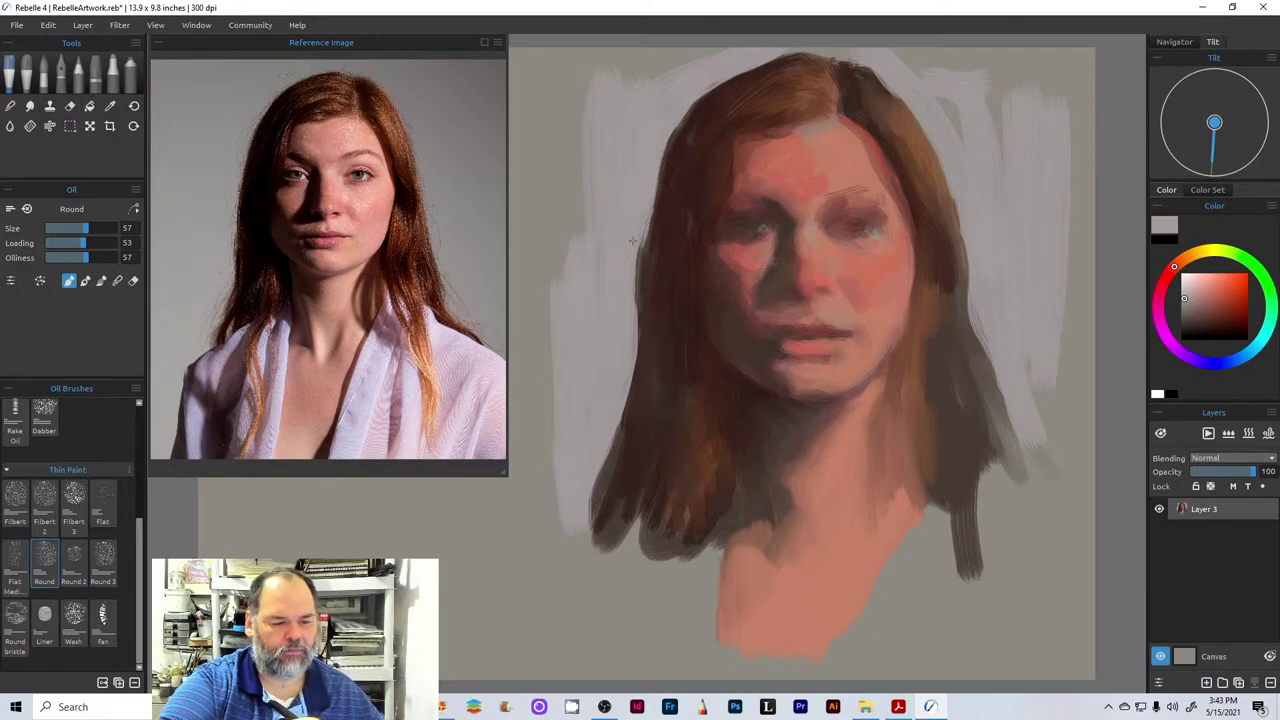
{"action": "mouse_move", "coordinate": [632, 240]}
{"action": "left_mouse_down"}
{"action": "mouse_move", "coordinate": [612, 427]}
{"action": "mouse_move", "coordinate": [592, 500]}
{"action": "left_mouse_up"}
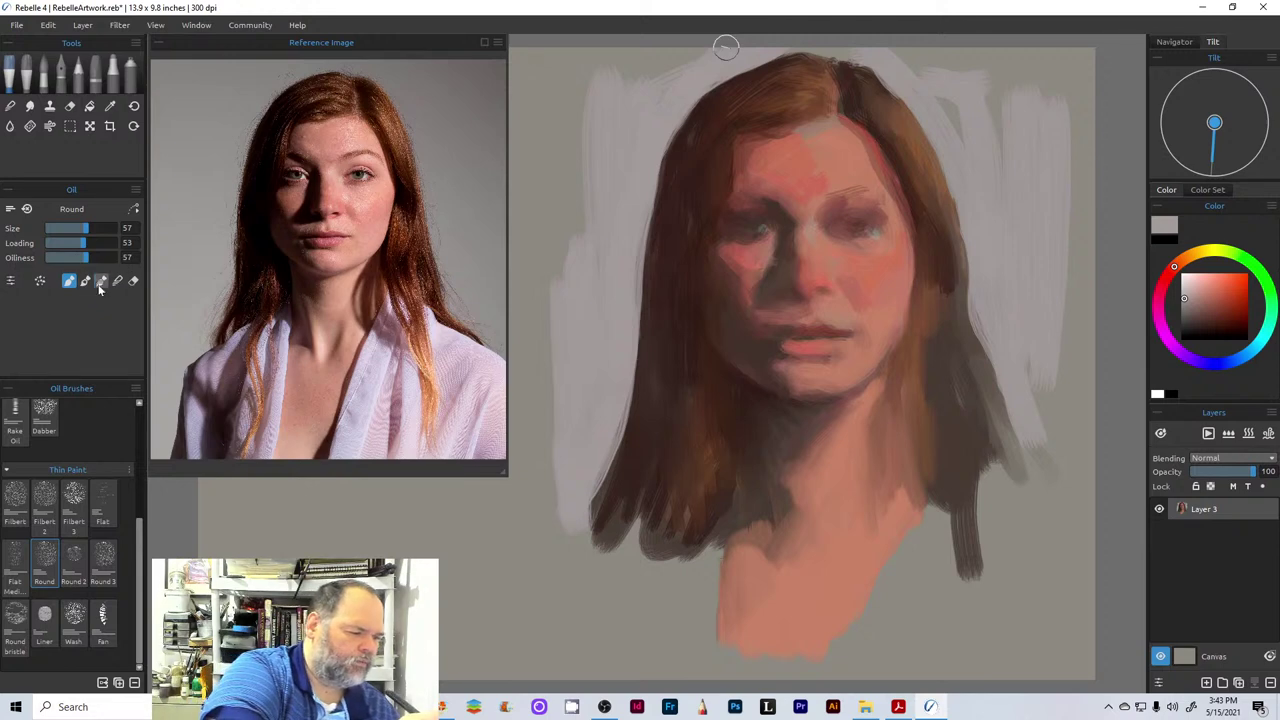
{"action": "key", "text": "s"}
{"action": "mouse_move", "coordinate": [737, 145]}
{"action": "left_mouse_down"}
{"action": "mouse_move", "coordinate": [731, 134]}
{"action": "mouse_move", "coordinate": [726, 160]}
{"action": "mouse_move", "coordinate": [742, 152]}
{"action": "left_mouse_up"}
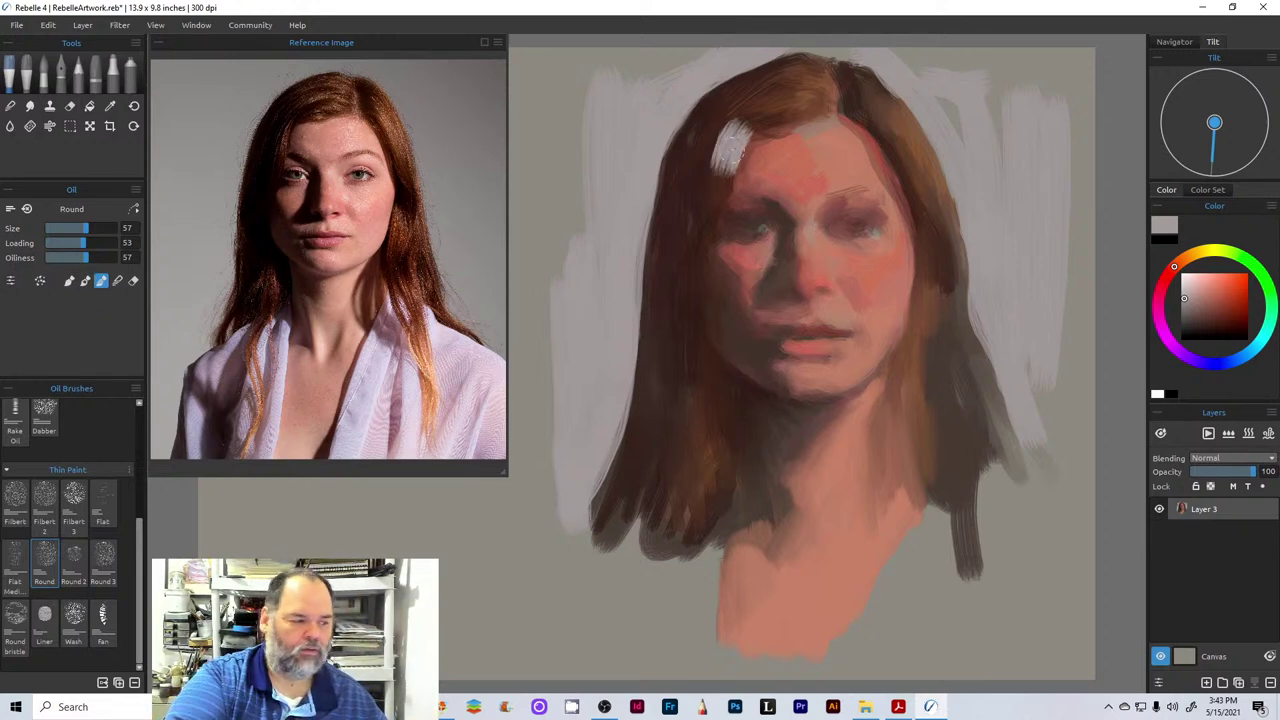
{"action": "left_click", "coordinate": [117, 281]}
{"action": "key", "text": "ctrl+z"}
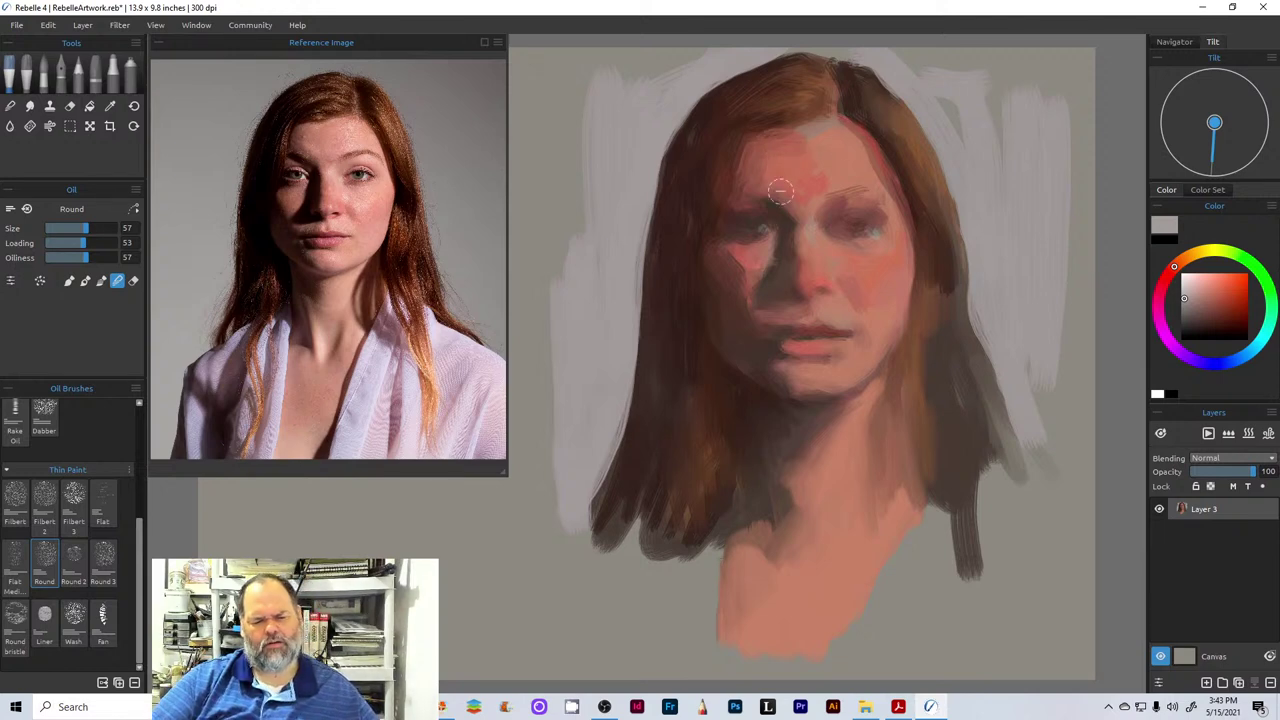
- Set the blending brush size to 31 and soften the shadowed eye, cheek, jaw and neck transitions
{"action": "key", "text": "bracketleft"}
{"action": "key", "text": "bracketleft"}
{"action": "key", "text": "bracketleft"}
{"action": "key", "text": "bracketleft"}
{"action": "key", "text": "bracketleft"}
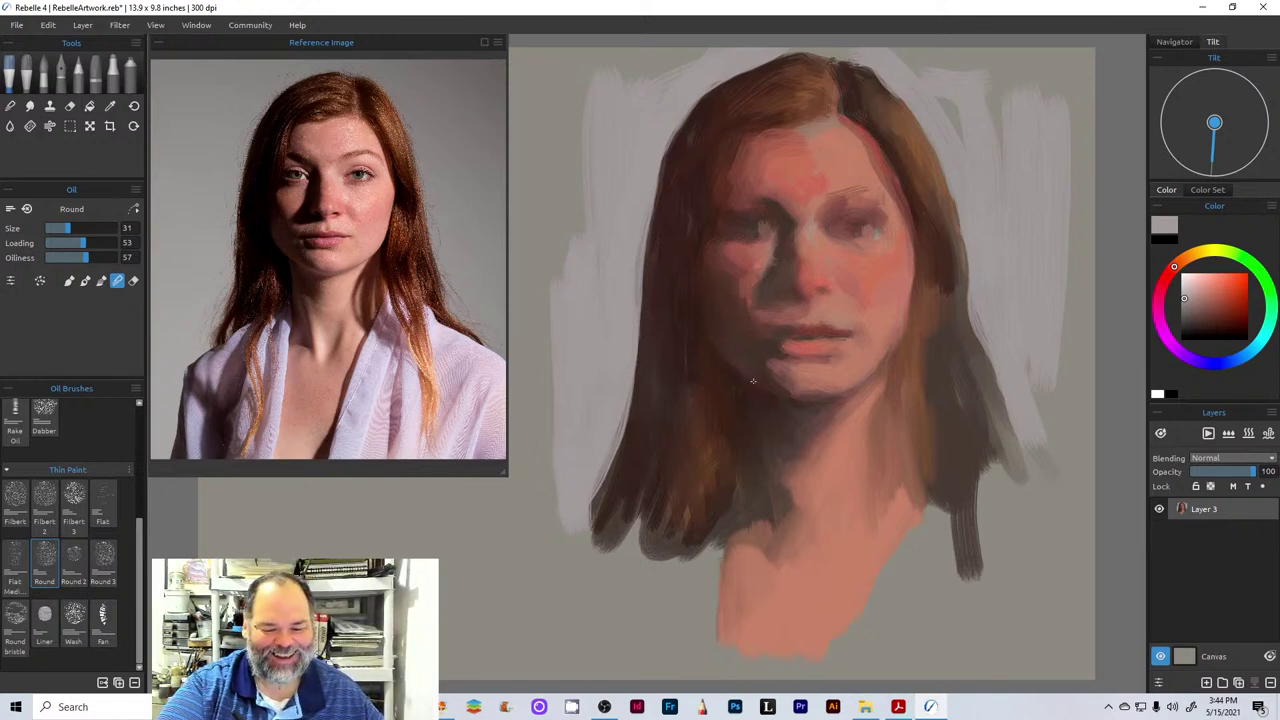
{"action": "left_click_drag", "start_coordinate": [766, 532], "coordinate": [775, 479]}
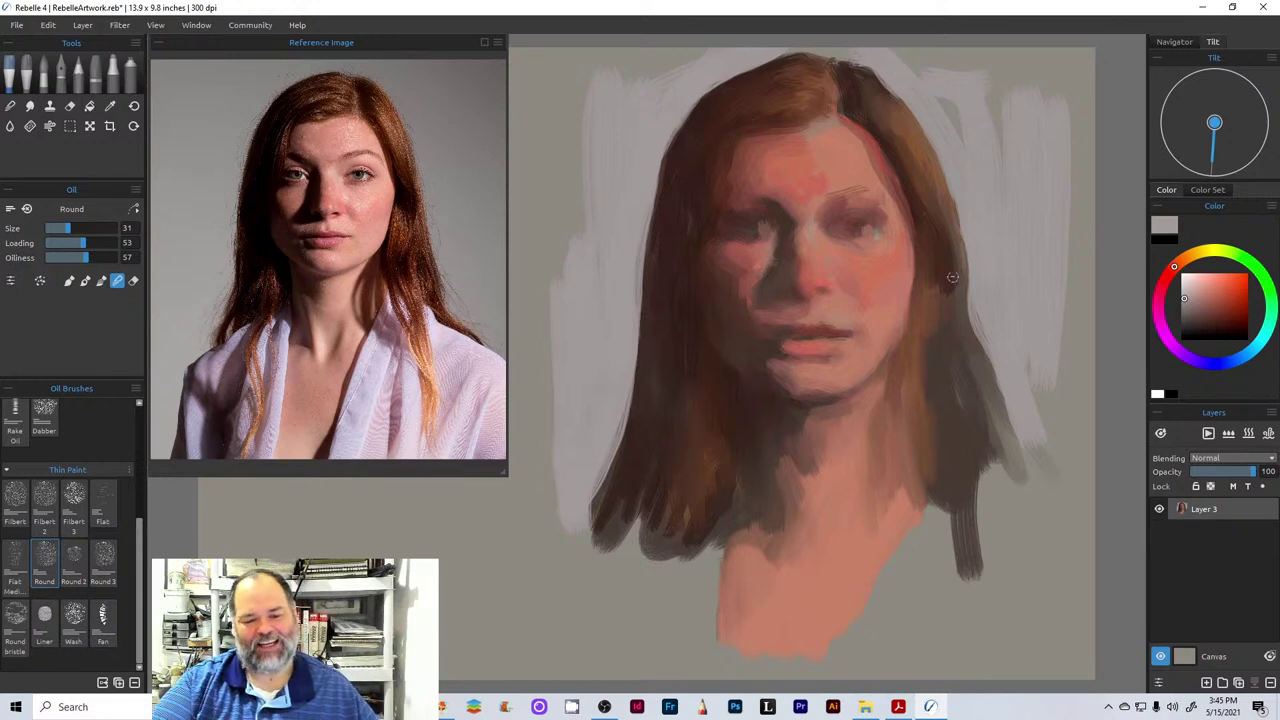
- Blend the outer edges of the hair on both sides and feather its lower ends into the background
{"action": "left_click_drag", "start_coordinate": [955, 272], "coordinate": [966, 340]}
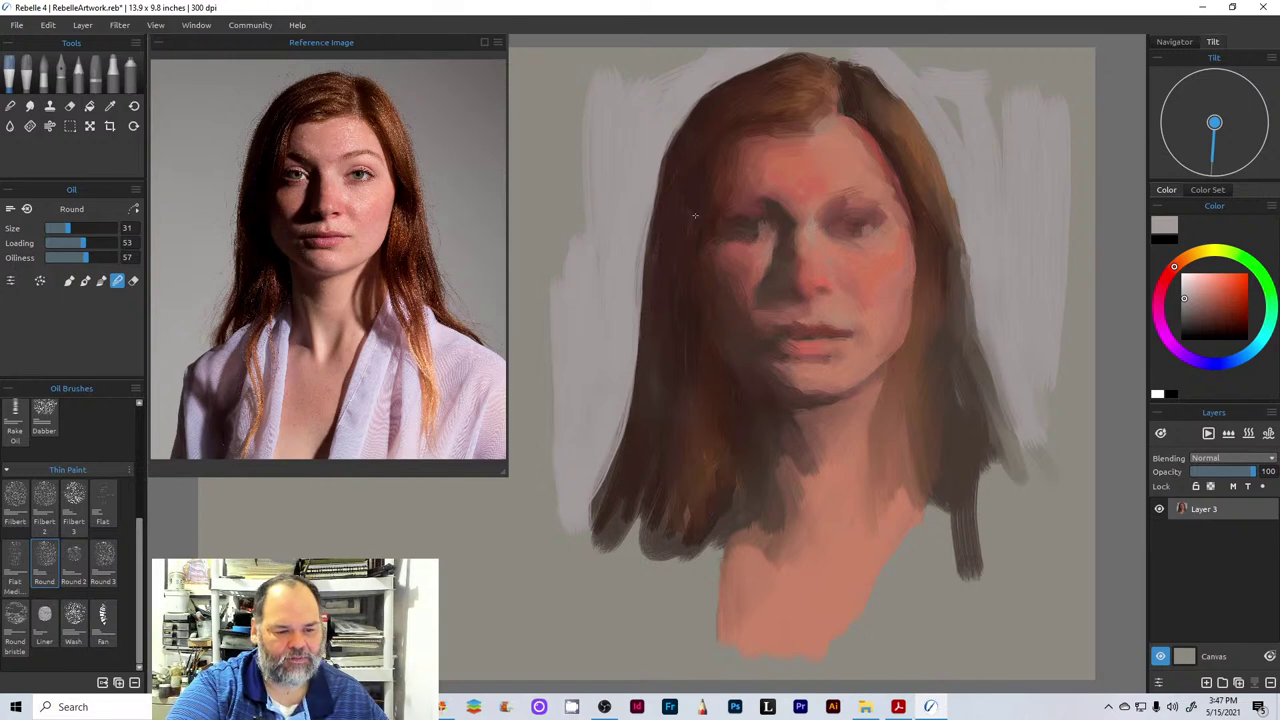
{"action": "left_click_drag", "start_coordinate": [660, 190], "coordinate": [634, 370]}
{"action": "left_click_drag", "start_coordinate": [660, 223], "coordinate": [640, 354]}
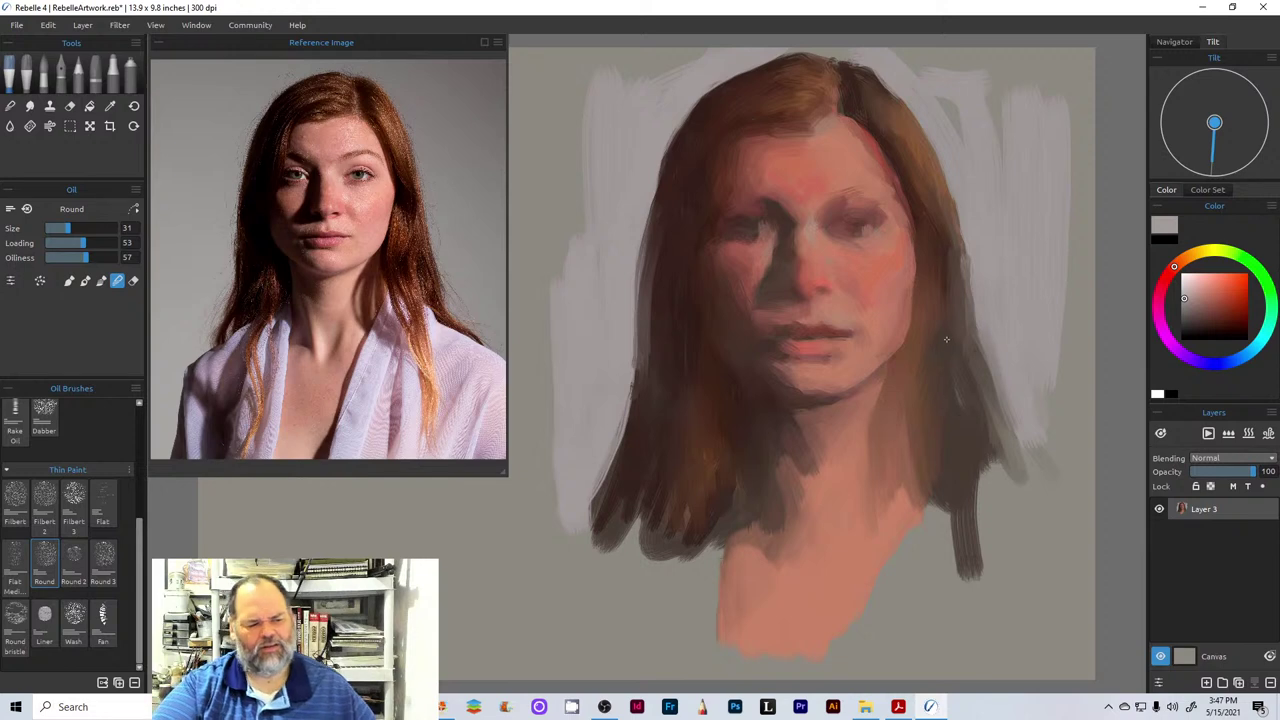
{"action": "left_click_drag", "start_coordinate": [998, 405], "coordinate": [1018, 490]}
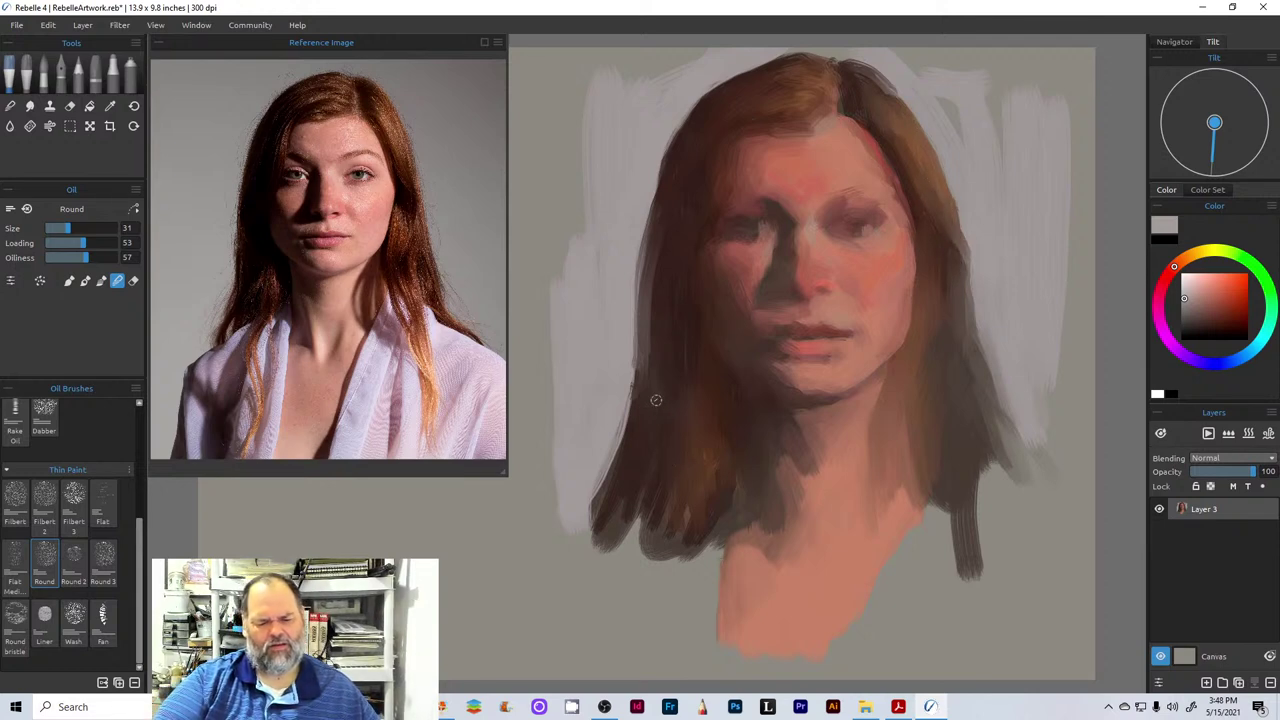
{"action": "mouse_move", "coordinate": [646, 543]}
{"action": "left_mouse_down"}
{"action": "mouse_move", "coordinate": [664, 585]}
{"action": "mouse_move", "coordinate": [707, 511]}
{"action": "mouse_move", "coordinate": [672, 585]}
{"action": "mouse_move", "coordinate": [735, 470]}
{"action": "mouse_move", "coordinate": [698, 586]}
{"action": "left_mouse_up"}
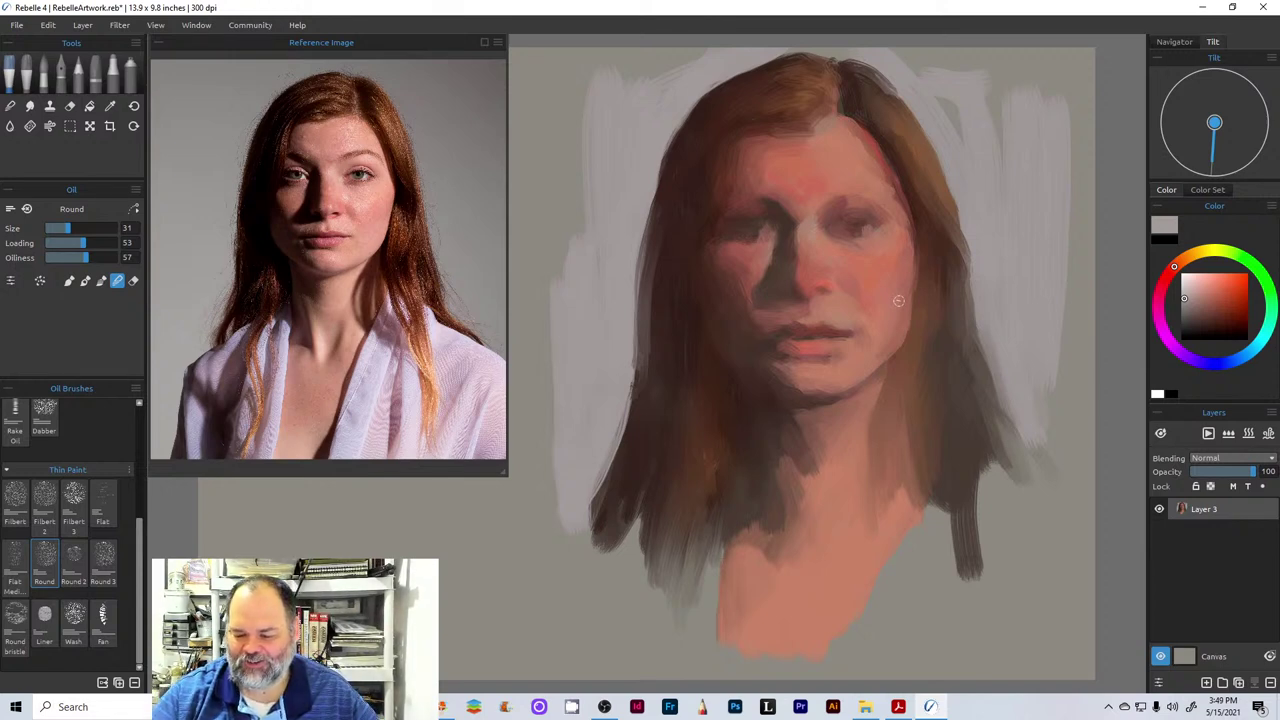
- On a new layer, paint thin dark brown accents at brush size 18 on the eyes, left hairline and mouth
{"action": "left_click", "coordinate": [1207, 683]}
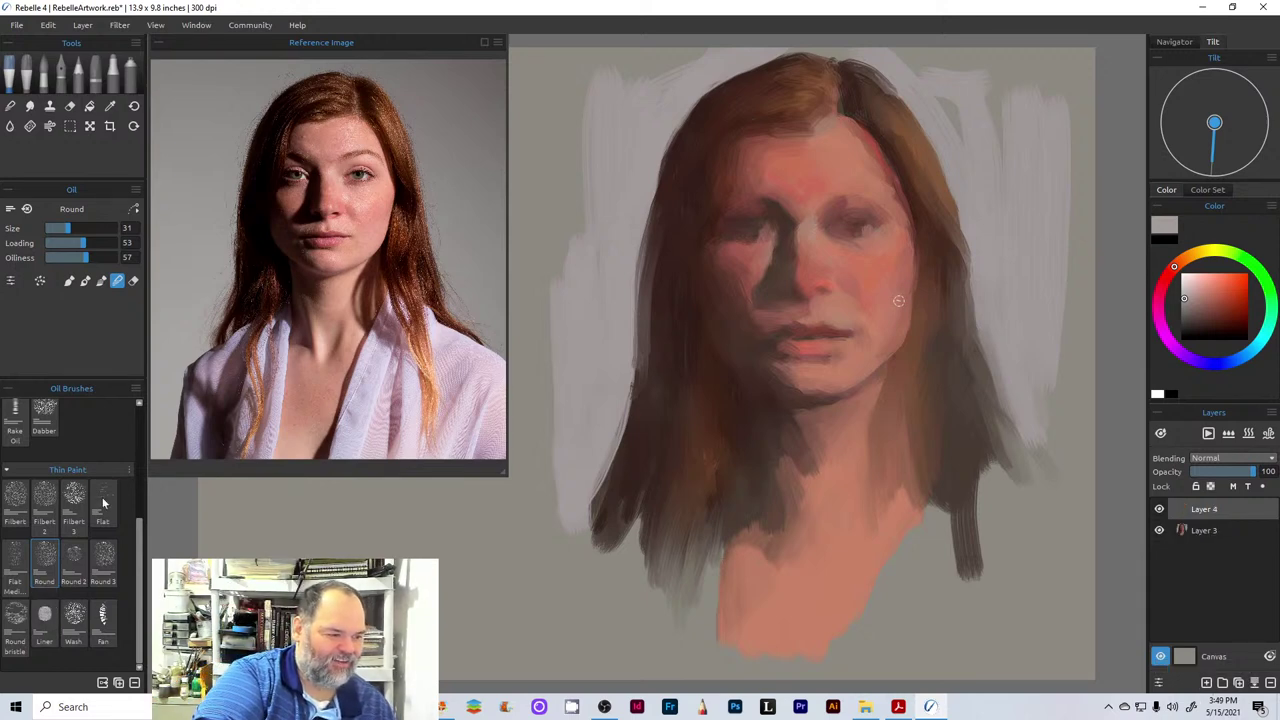
{"action": "left_click", "coordinate": [57, 230]}
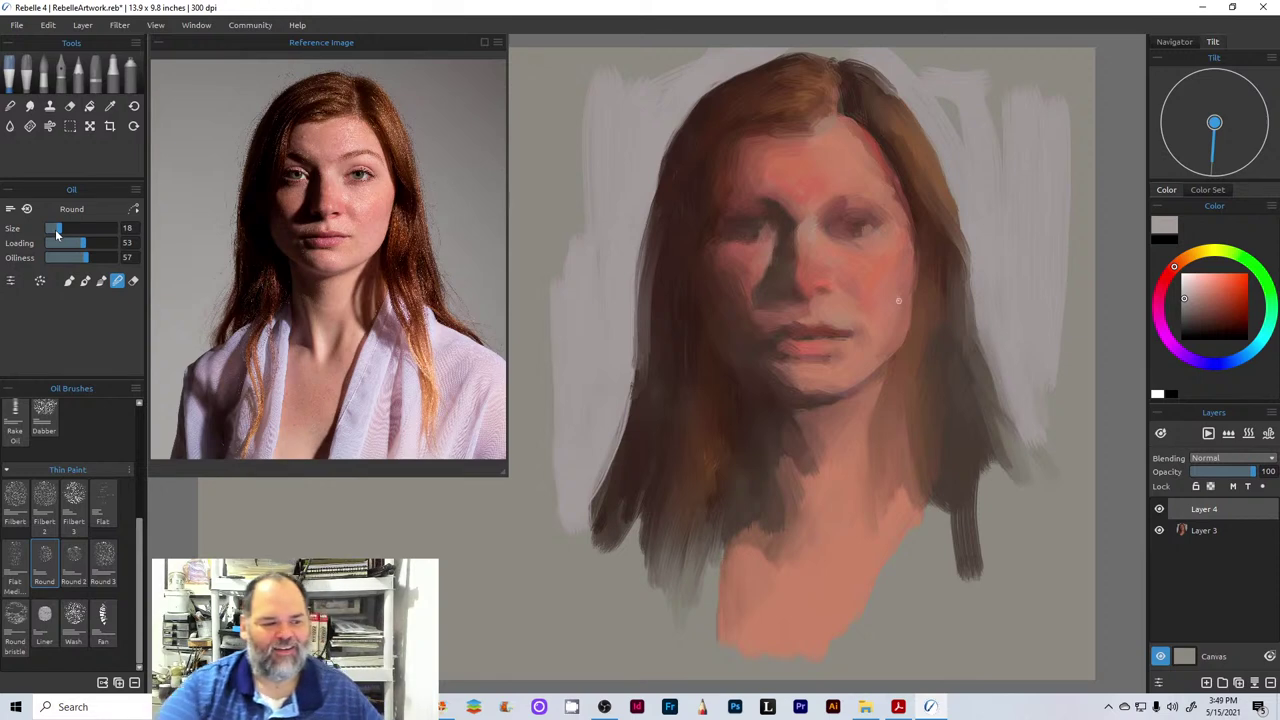
{"action": "left_click", "coordinate": [739, 227], "text": "alt"}
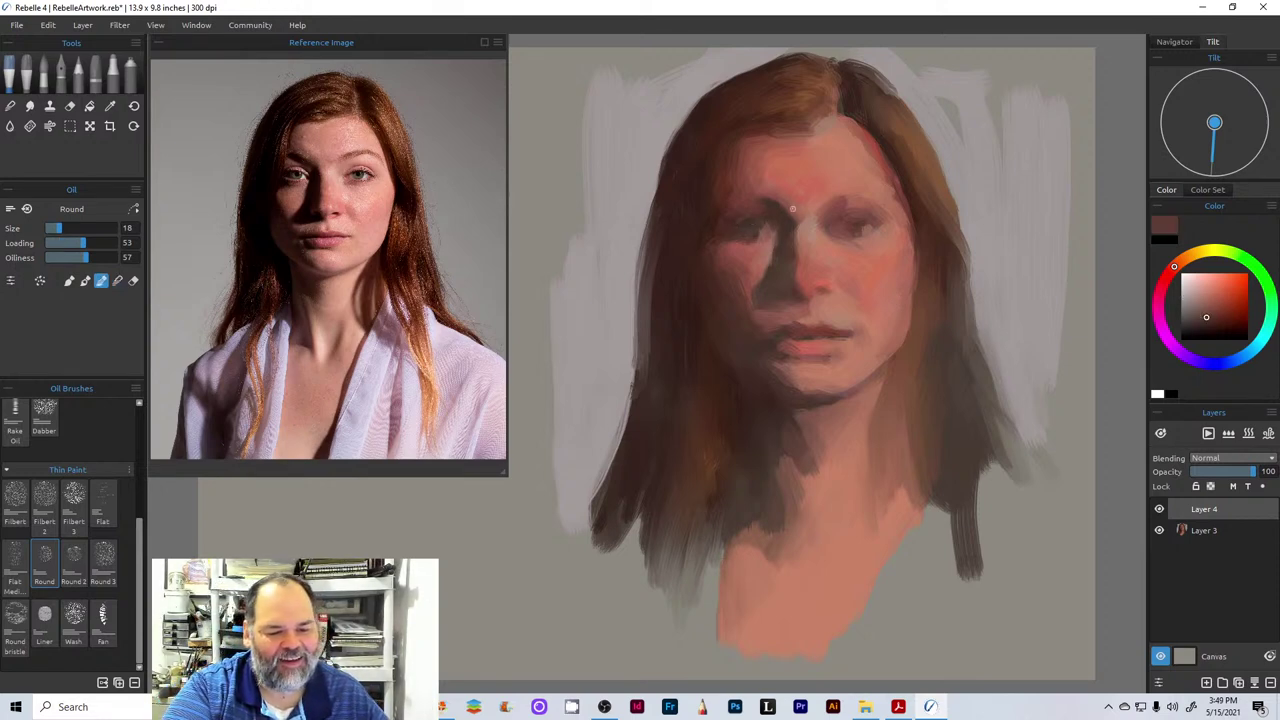
{"action": "left_click", "coordinate": [1211, 327]}
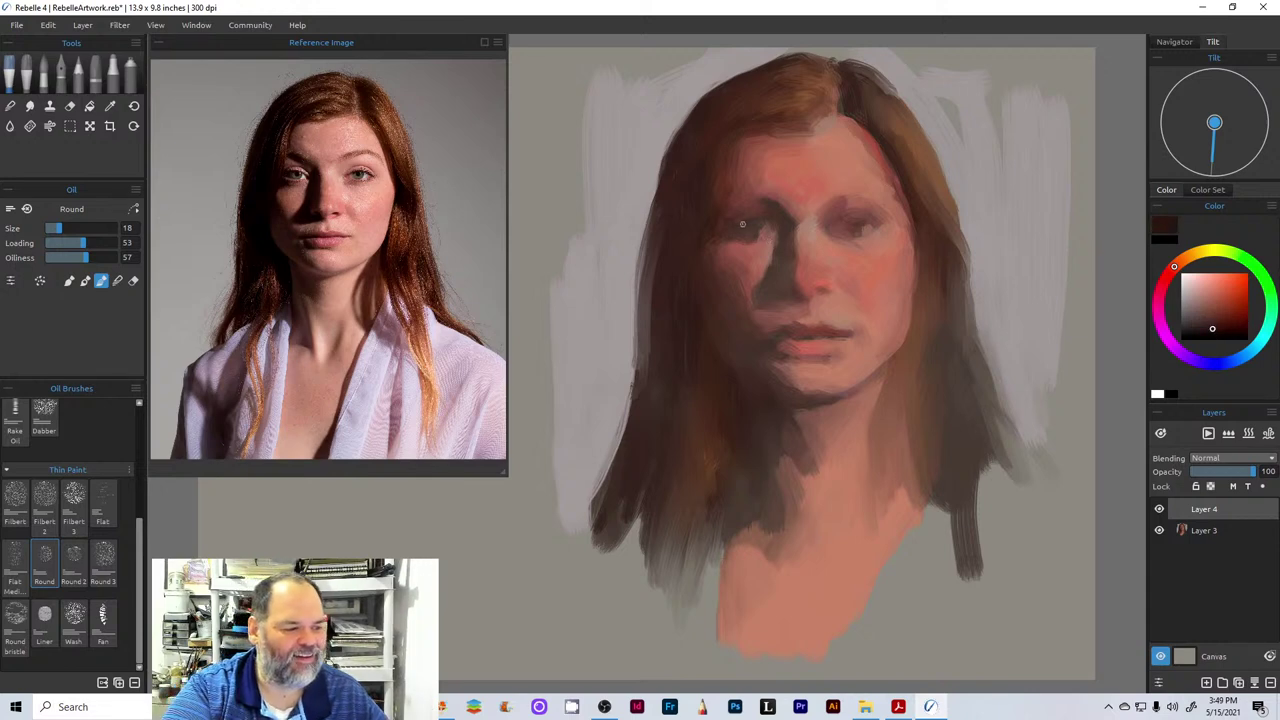
{"action": "left_click_drag", "start_coordinate": [756, 220], "coordinate": [727, 227]}
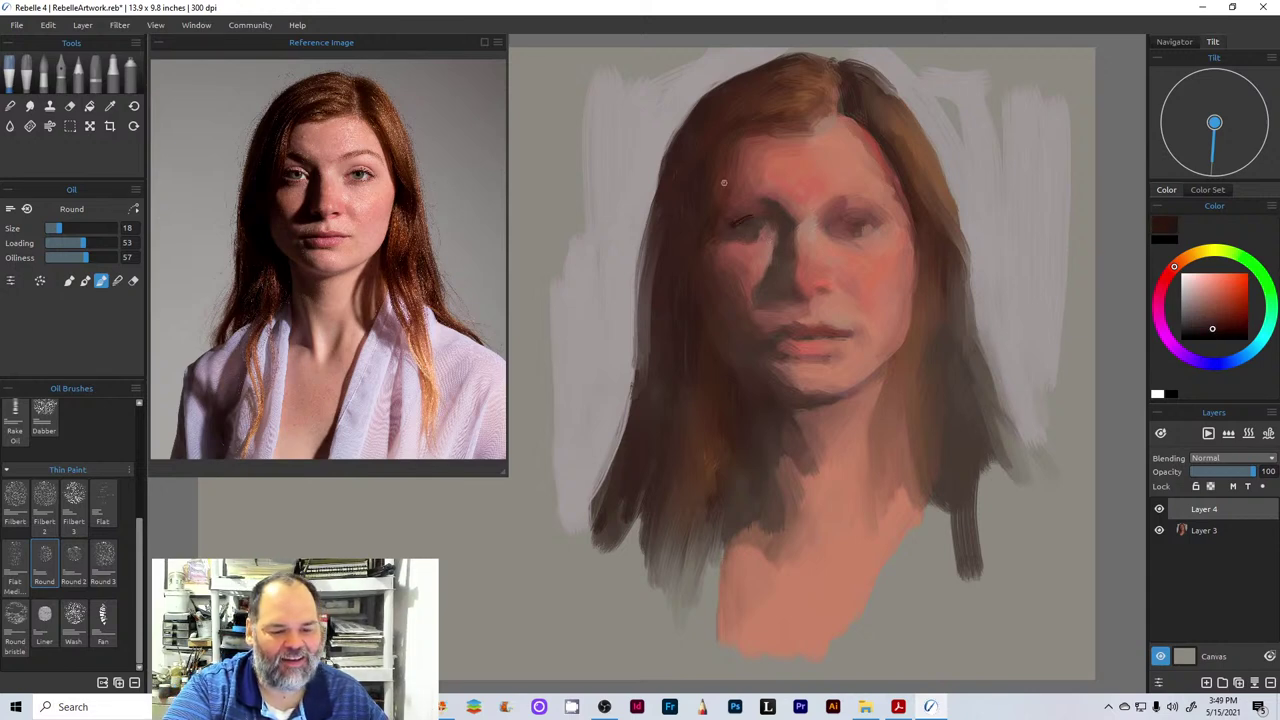
{"action": "left_click_drag", "start_coordinate": [733, 148], "coordinate": [729, 213]}
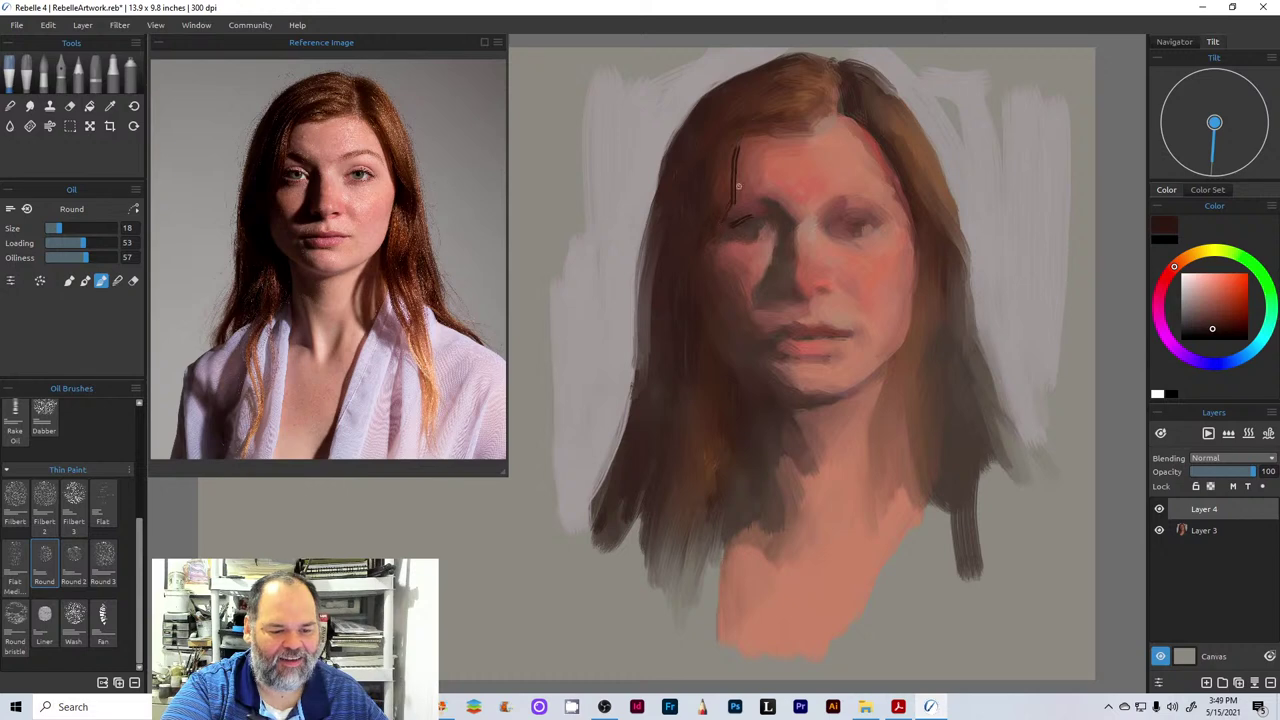
{"action": "mouse_move", "coordinate": [757, 126]}
{"action": "left_mouse_down"}
{"action": "mouse_move", "coordinate": [734, 162]}
{"action": "mouse_move", "coordinate": [736, 143]}
{"action": "left_mouse_up"}
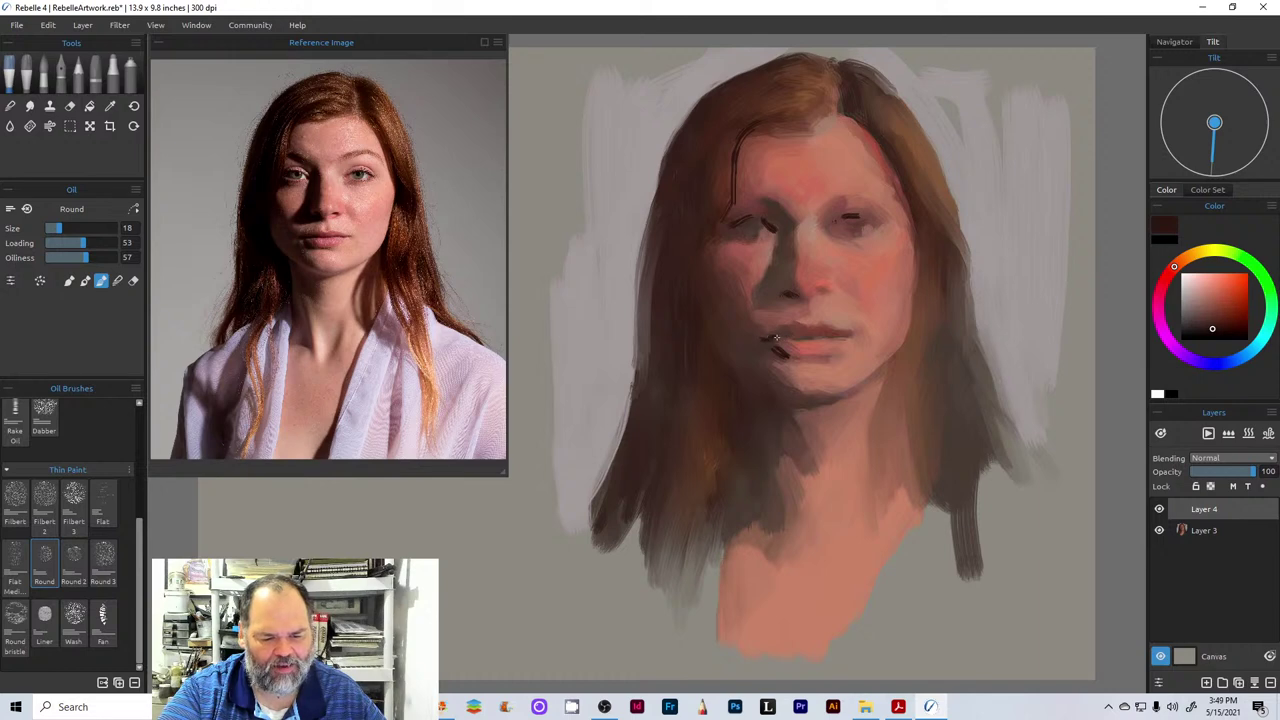
{"action": "left_click_drag", "start_coordinate": [776, 338], "coordinate": [800, 340]}
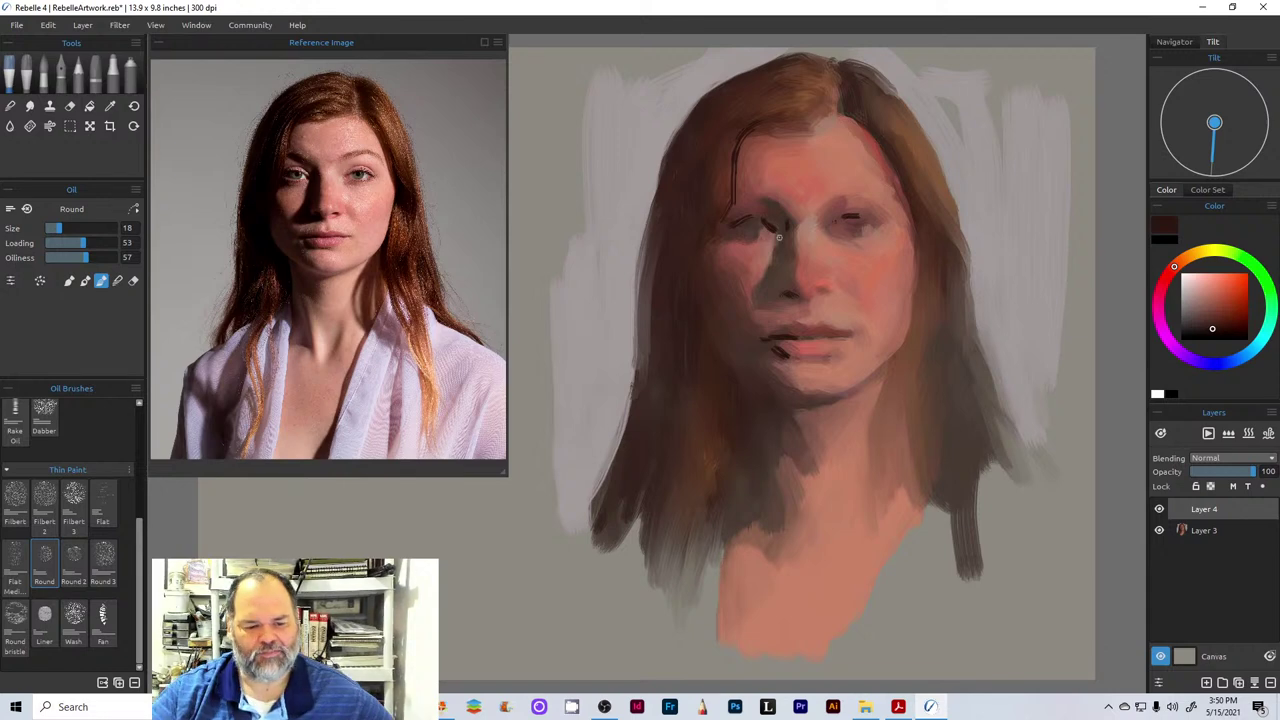
- Set Layer 4's opacity to 75 and paint dark brown shadows at size 29 on the face's shadow side, parting and right hairline
{"action": "left_click_drag", "start_coordinate": [1250, 480], "coordinate": [1237, 478]}
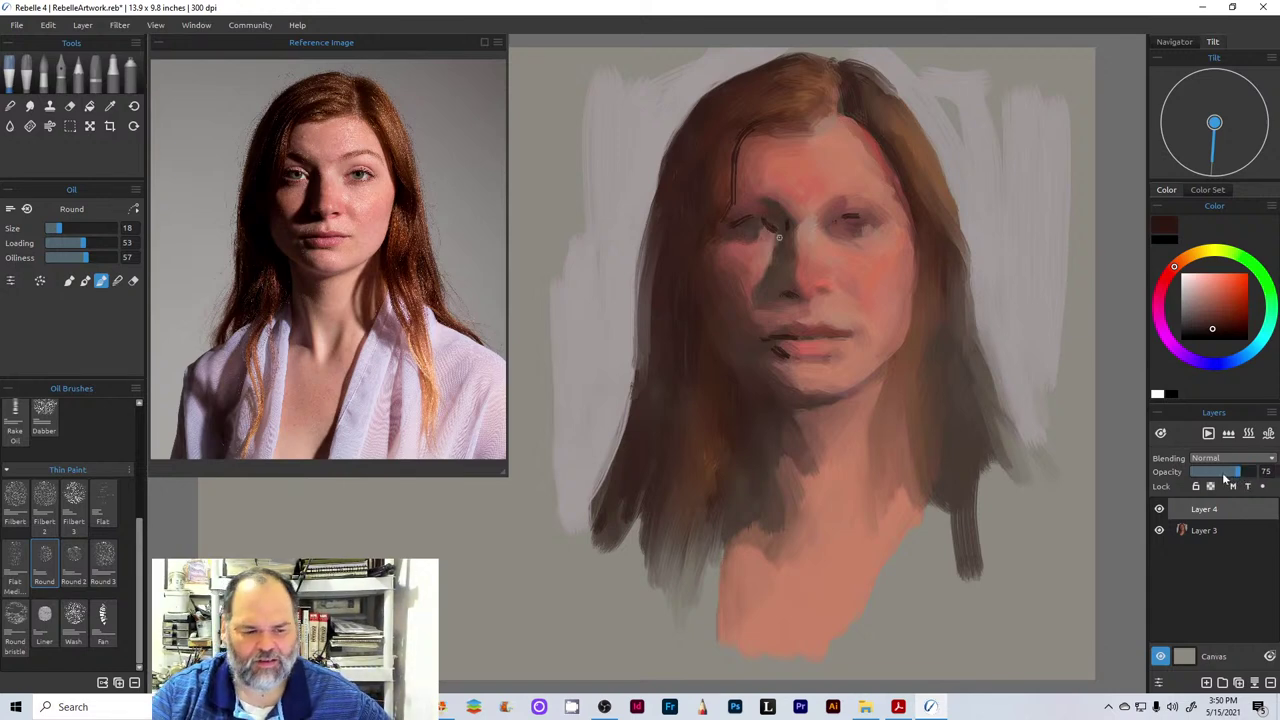
{"action": "left_click", "coordinate": [67, 232]}
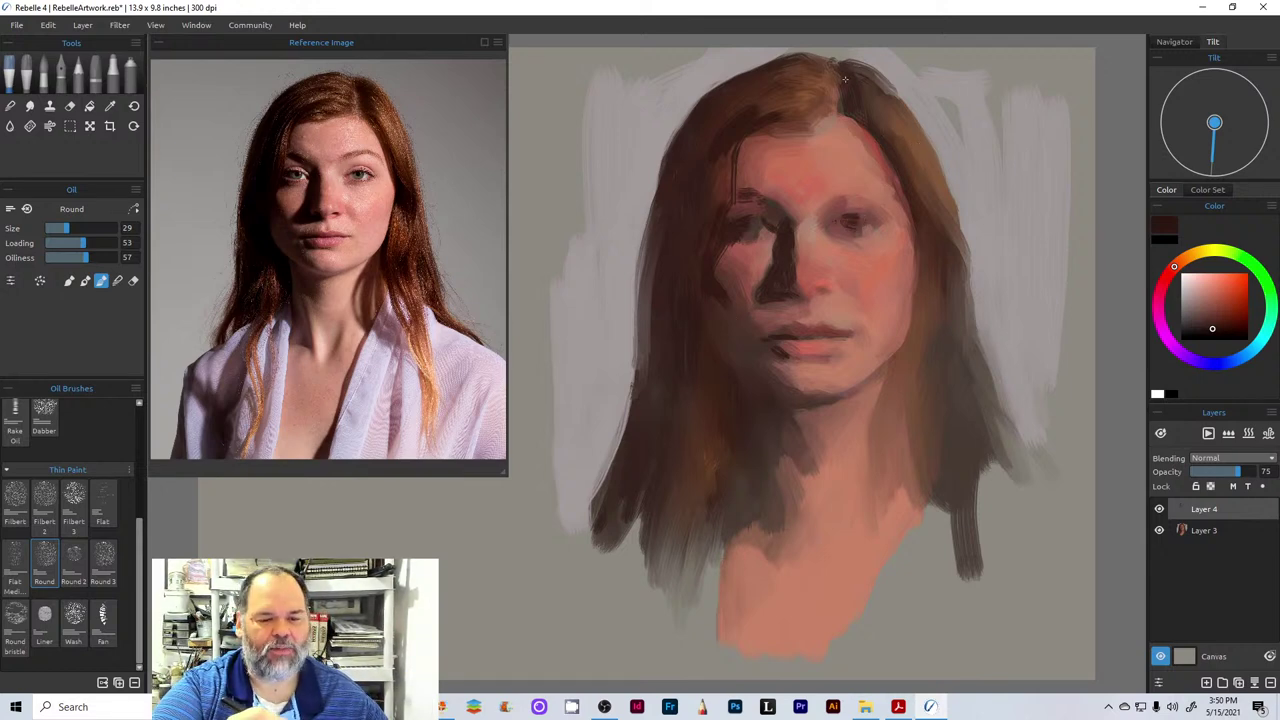
{"action": "mouse_move", "coordinate": [858, 66]}
{"action": "left_mouse_down"}
{"action": "mouse_move", "coordinate": [860, 102]}
{"action": "mouse_move", "coordinate": [873, 84]}
{"action": "mouse_move", "coordinate": [840, 117]}
{"action": "mouse_move", "coordinate": [878, 135]}
{"action": "mouse_move", "coordinate": [858, 106]}
{"action": "mouse_move", "coordinate": [842, 109]}
{"action": "mouse_move", "coordinate": [906, 178]}
{"action": "left_mouse_up"}
{"action": "mouse_move", "coordinate": [870, 130]}
{"action": "left_mouse_down"}
{"action": "mouse_move", "coordinate": [933, 239]}
{"action": "mouse_move", "coordinate": [948, 305]}
{"action": "mouse_move", "coordinate": [932, 294]}
{"action": "left_mouse_up"}
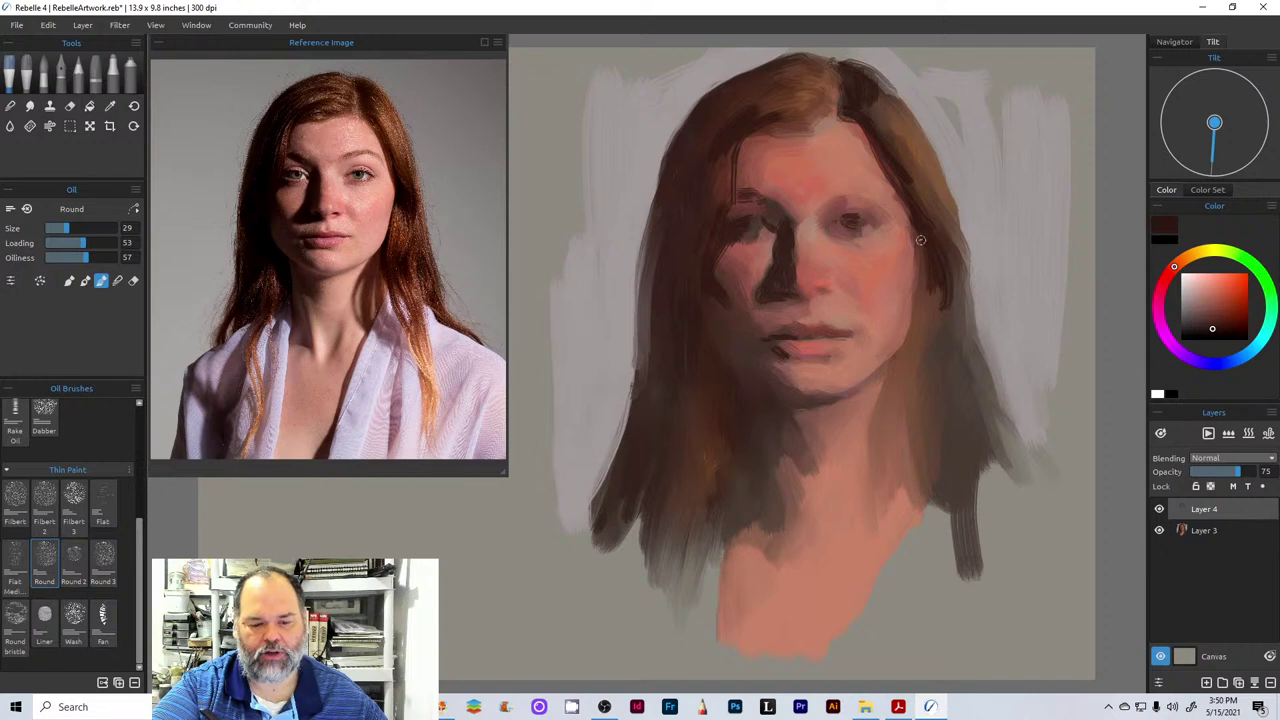
- Paint dark brown strokes down the inner hair strand beside the lit cheek and along the outer hair edge on the shadow side
{"action": "mouse_move", "coordinate": [920, 236]}
{"action": "left_mouse_down"}
{"action": "mouse_move", "coordinate": [935, 292]}
{"action": "mouse_move", "coordinate": [905, 412]}
{"action": "left_mouse_up"}
{"action": "left_click_drag", "start_coordinate": [916, 300], "coordinate": [909, 430]}
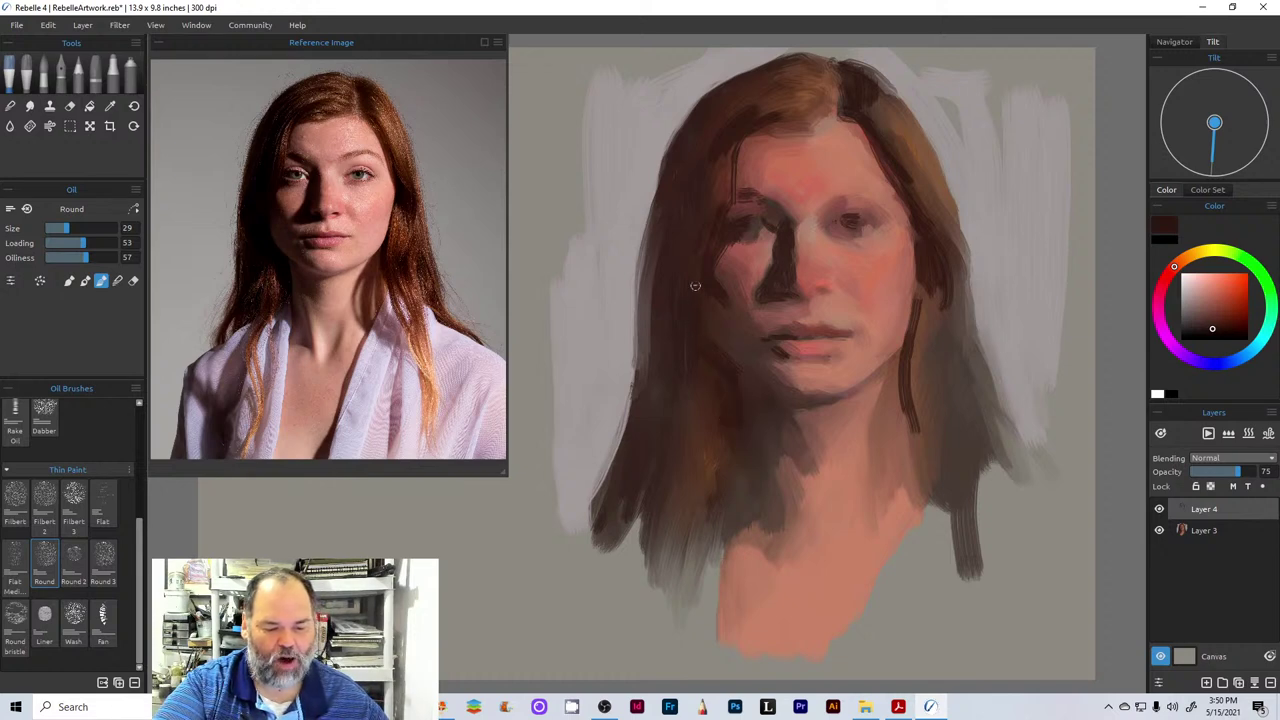
{"action": "left_click_drag", "start_coordinate": [660, 208], "coordinate": [650, 312]}
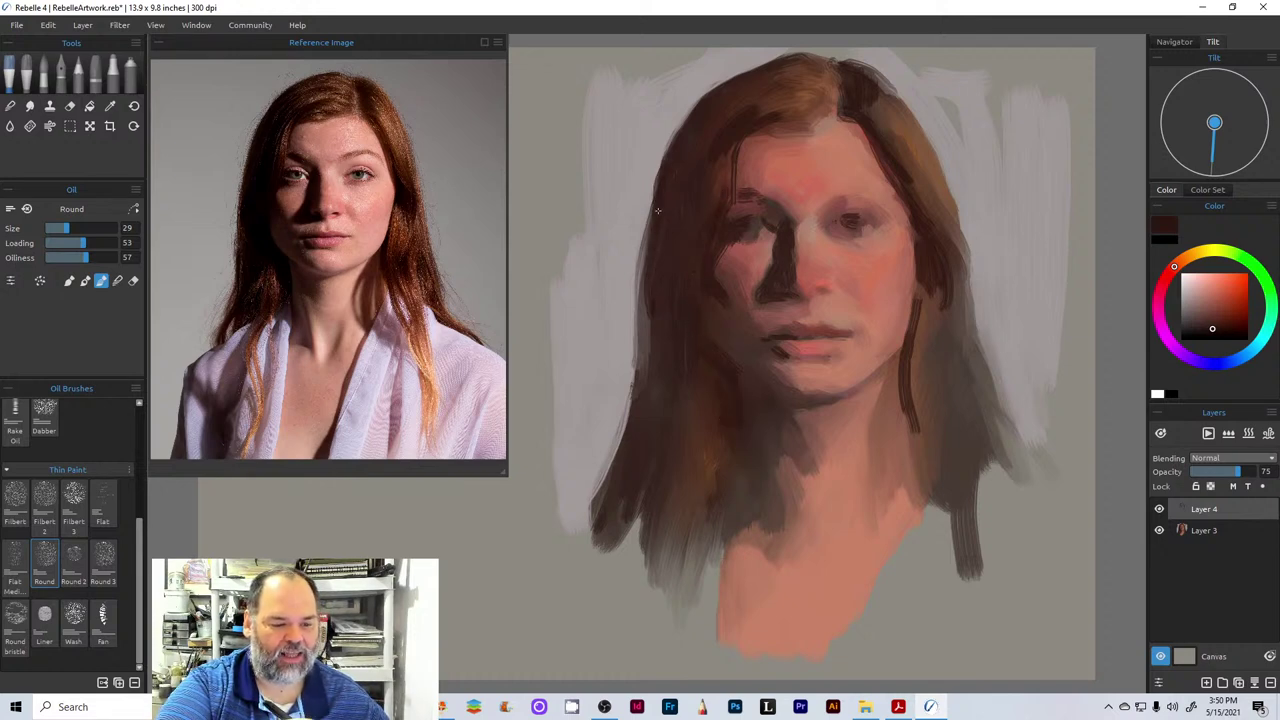
{"action": "mouse_move", "coordinate": [657, 212]}
{"action": "left_mouse_down"}
{"action": "mouse_move", "coordinate": [648, 375]}
{"action": "mouse_move", "coordinate": [648, 289]}
{"action": "left_mouse_up"}
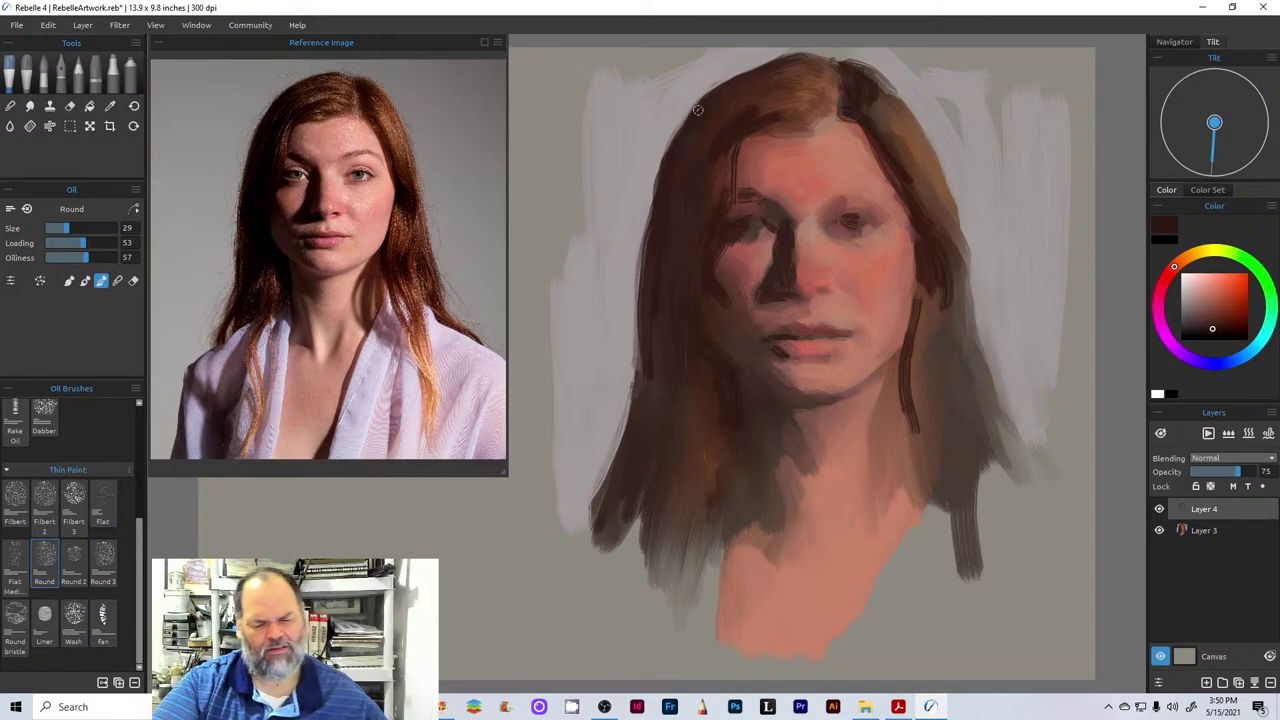
- Blend the fresh dark strokes into the outer hair edge on the shadow side and the strand beside the lit jaw
{"action": "left_click", "coordinate": [117, 280]}
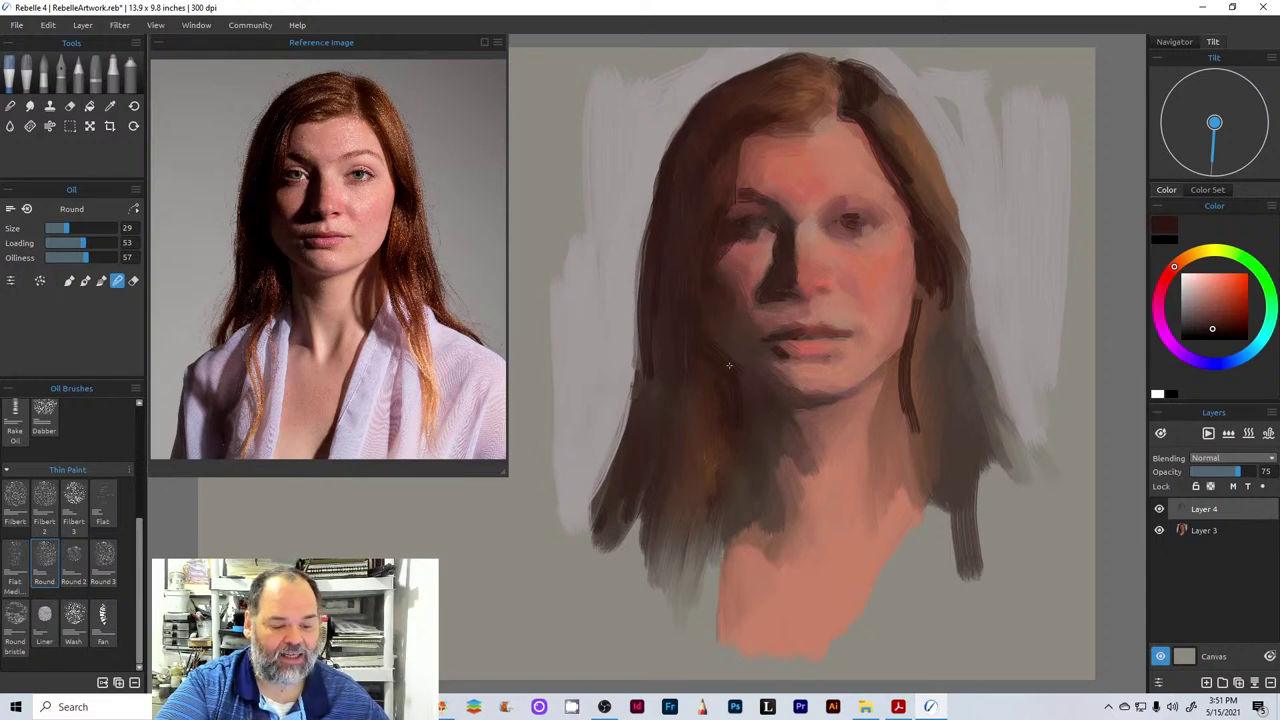
{"action": "left_click_drag", "start_coordinate": [639, 355], "coordinate": [638, 382]}
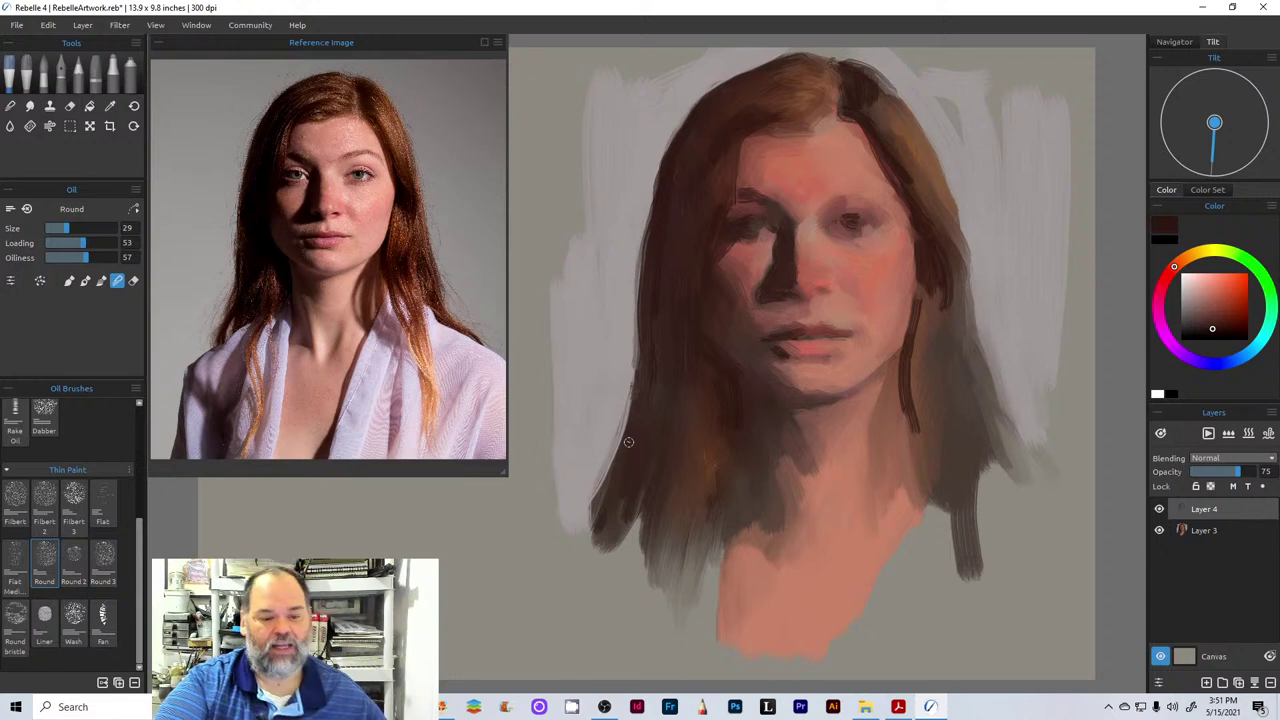
{"action": "left_click_drag", "start_coordinate": [913, 358], "coordinate": [919, 281]}
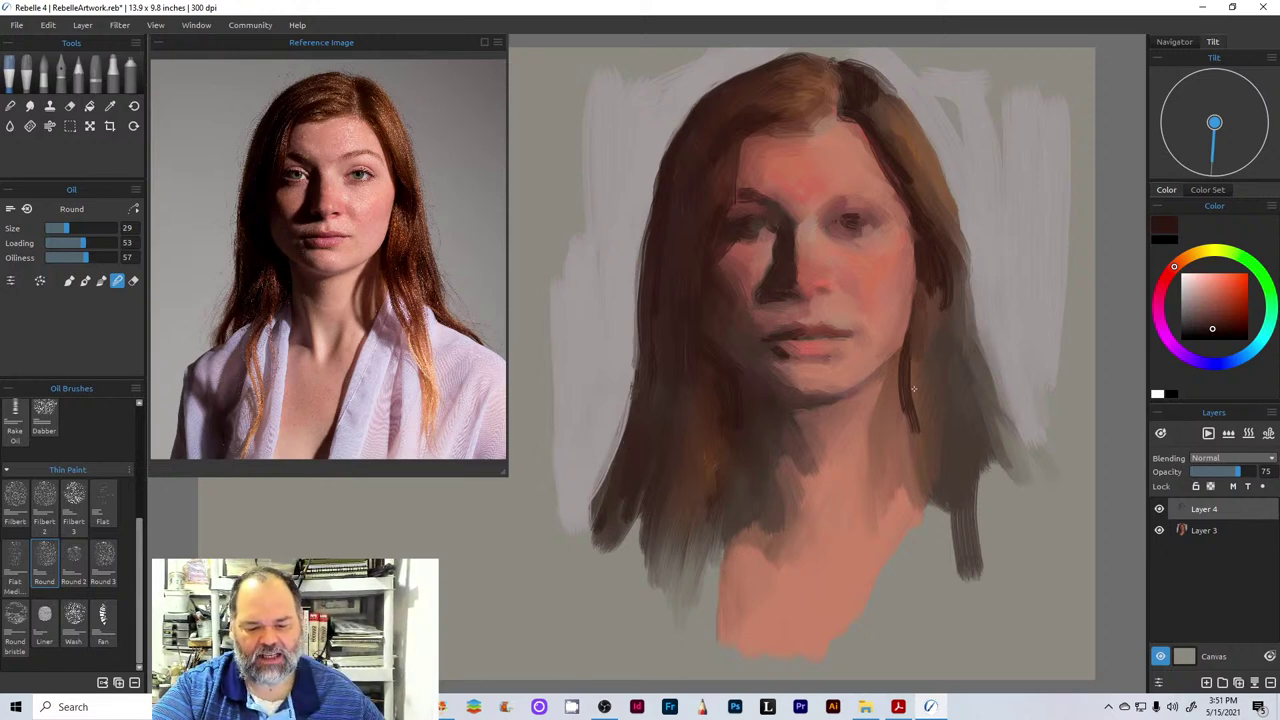
{"action": "left_click_drag", "start_coordinate": [914, 389], "coordinate": [924, 461]}
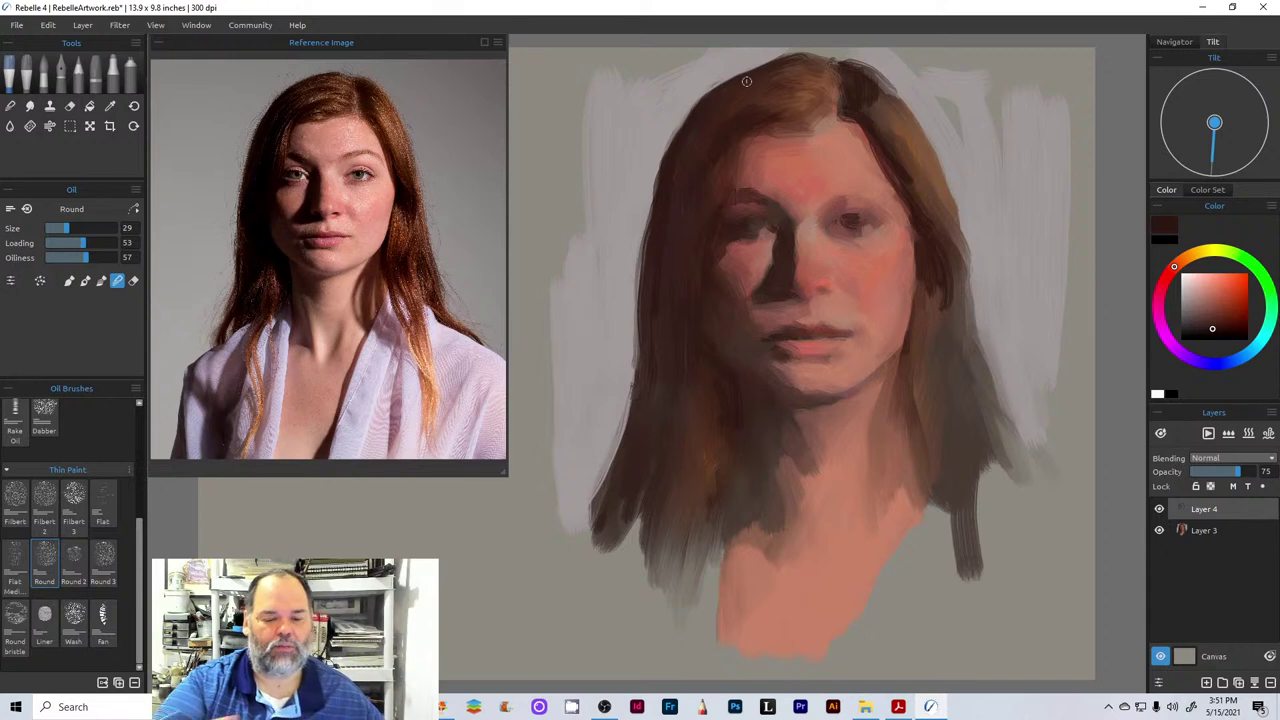
- Merge Layer 4 with the layer below and blend the hair's upper outer edge on the shadow side into the background
{"action": "left_click", "coordinate": [1241, 672]}
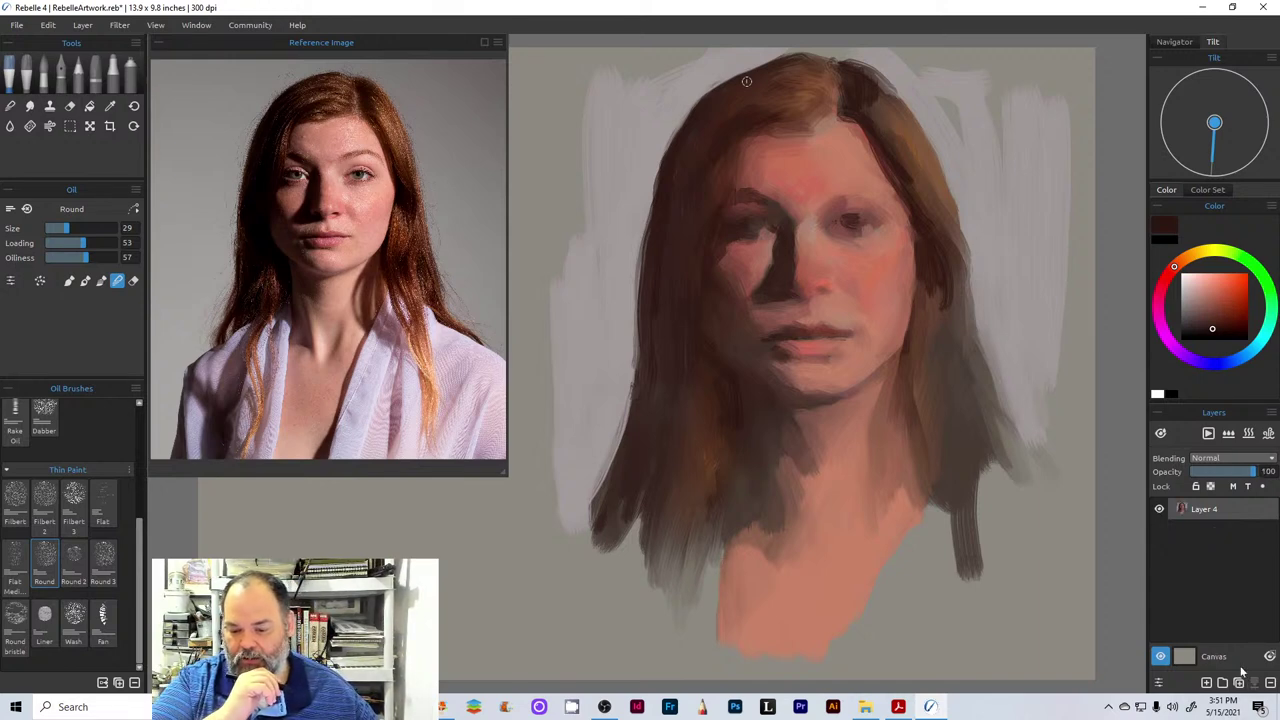
{"action": "mouse_move", "coordinate": [768, 66]}
{"action": "left_mouse_down"}
{"action": "mouse_move", "coordinate": [697, 104]}
{"action": "mouse_move", "coordinate": [669, 157]}
{"action": "left_mouse_up"}
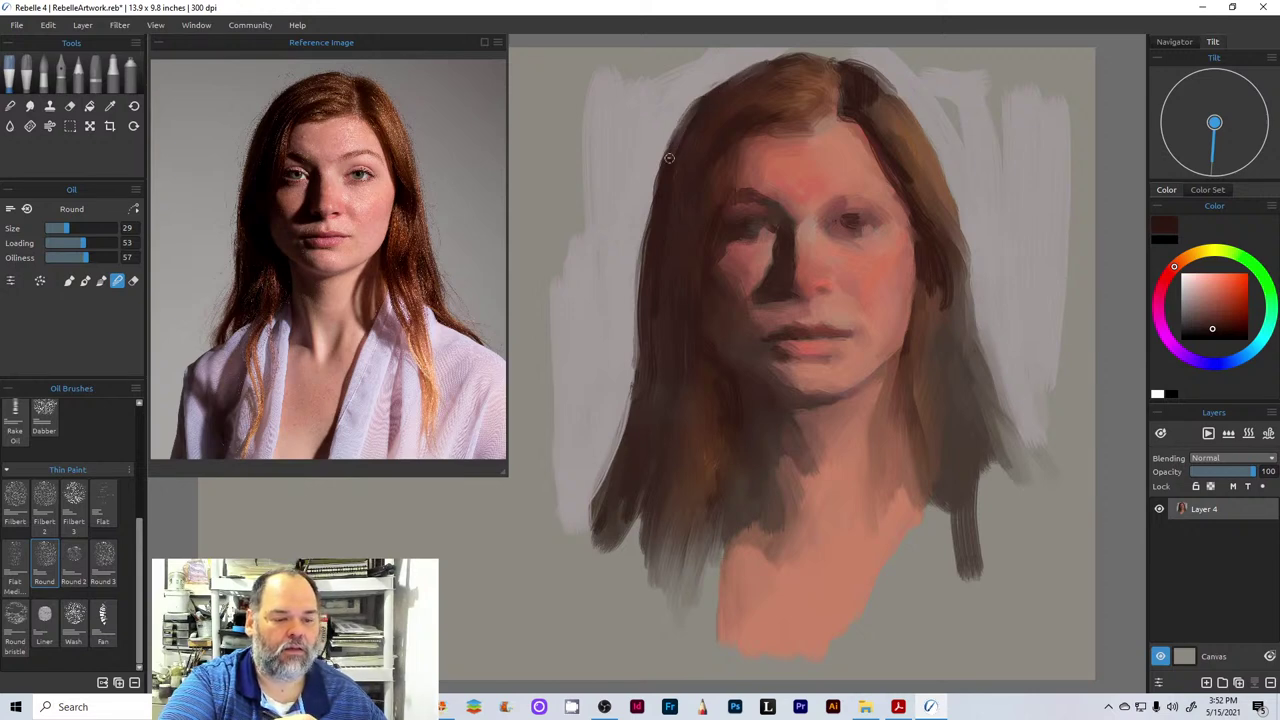
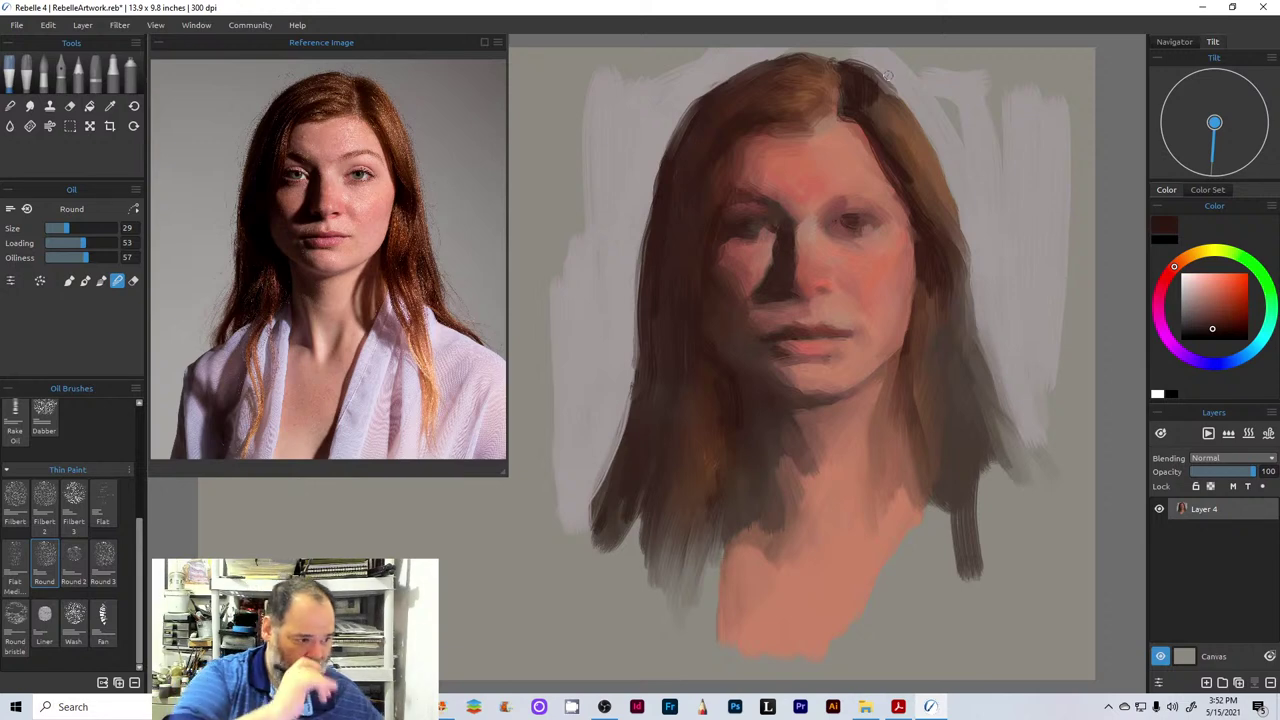
- Transform the portrait layer, moving it slightly down and left to X 5.270 in and Y 0.200 in
{"action": "left_click", "coordinate": [89, 126]}
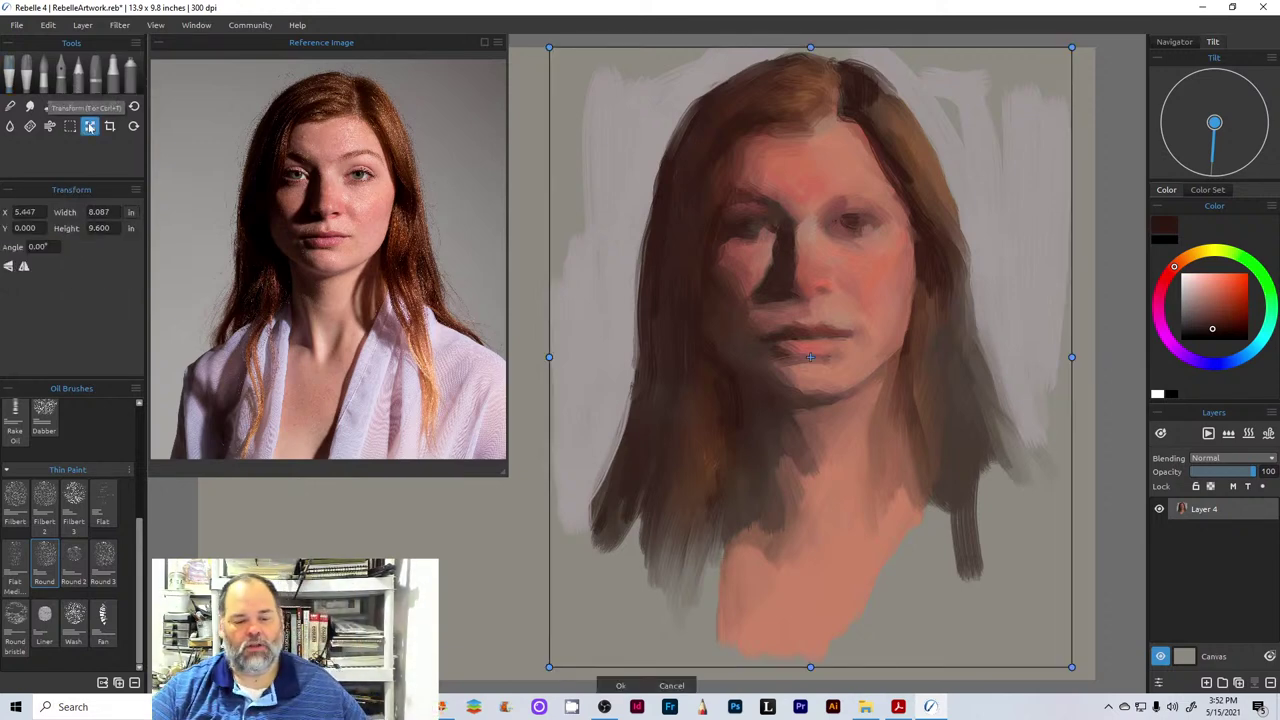
{"action": "left_click_drag", "start_coordinate": [877, 260], "coordinate": [863, 277]}
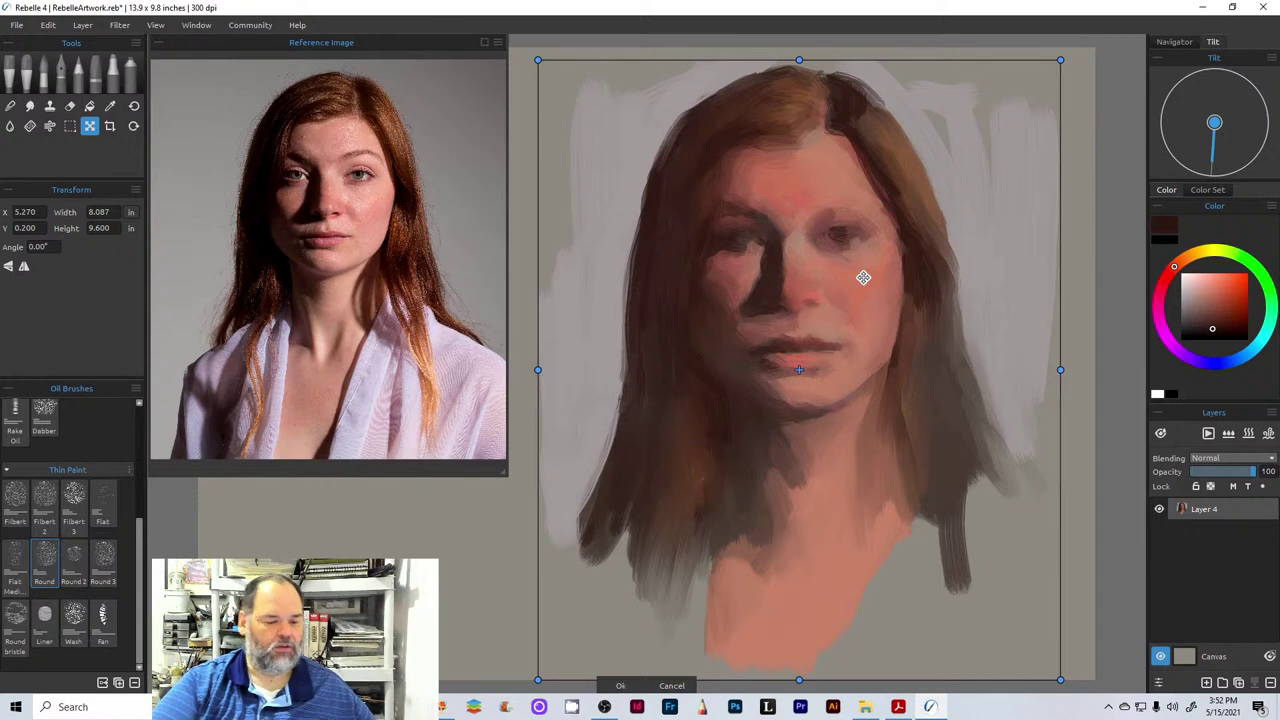
{"action": "left_click", "coordinate": [619, 686]}
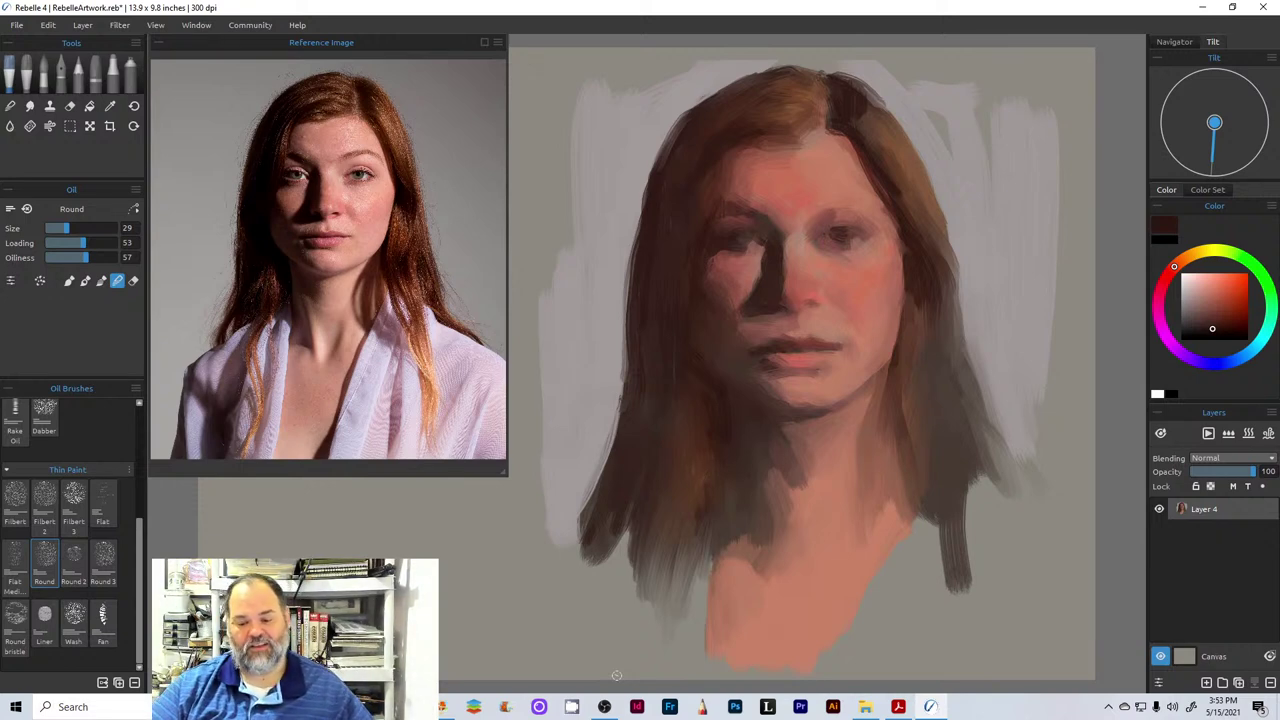
- Add a new layer at 65 opacity and set up the thin-paint Filbert brush at size 40 with a more saturated dark red-brown
{"action": "left_click", "coordinate": [1208, 683]}
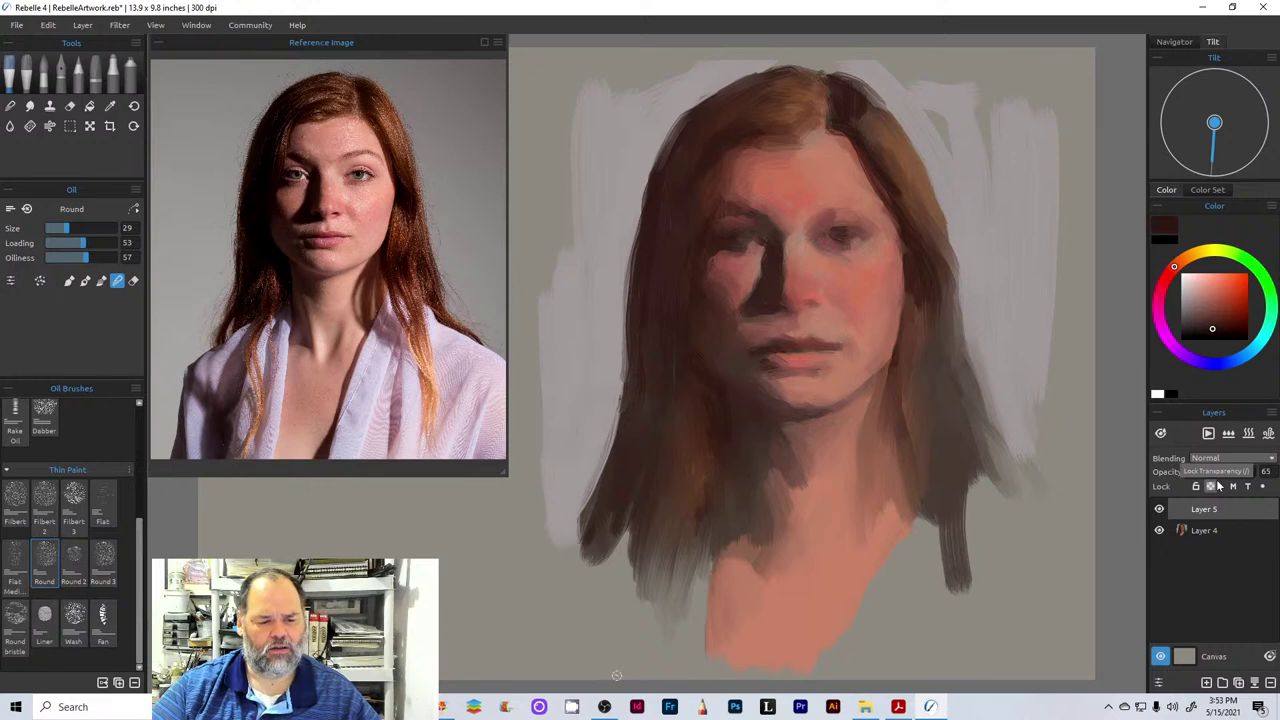
{"action": "left_click", "coordinate": [1221, 329]}
{"action": "key", "text": "b"}
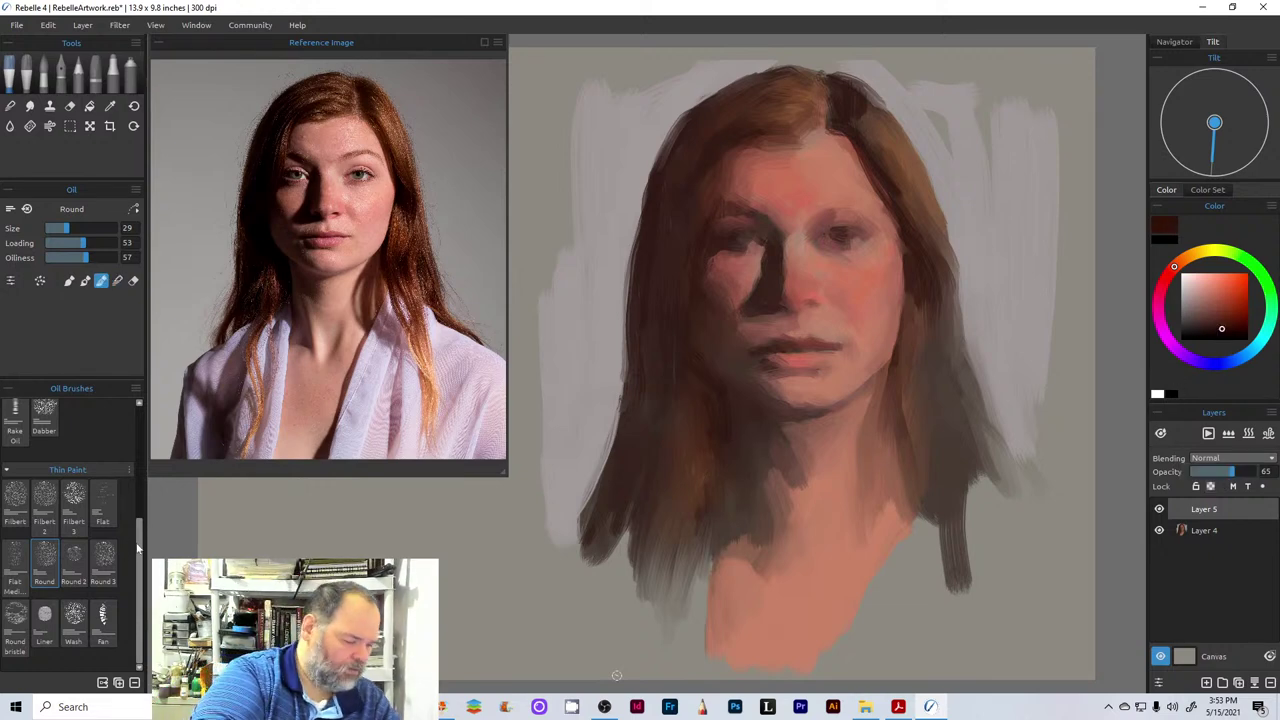
{"action": "scroll", "coordinate": [130, 545], "scroll_direction": "up", "scroll_amount": 3}
{"action": "scroll", "coordinate": [136, 560], "scroll_direction": "down", "scroll_amount": 3}
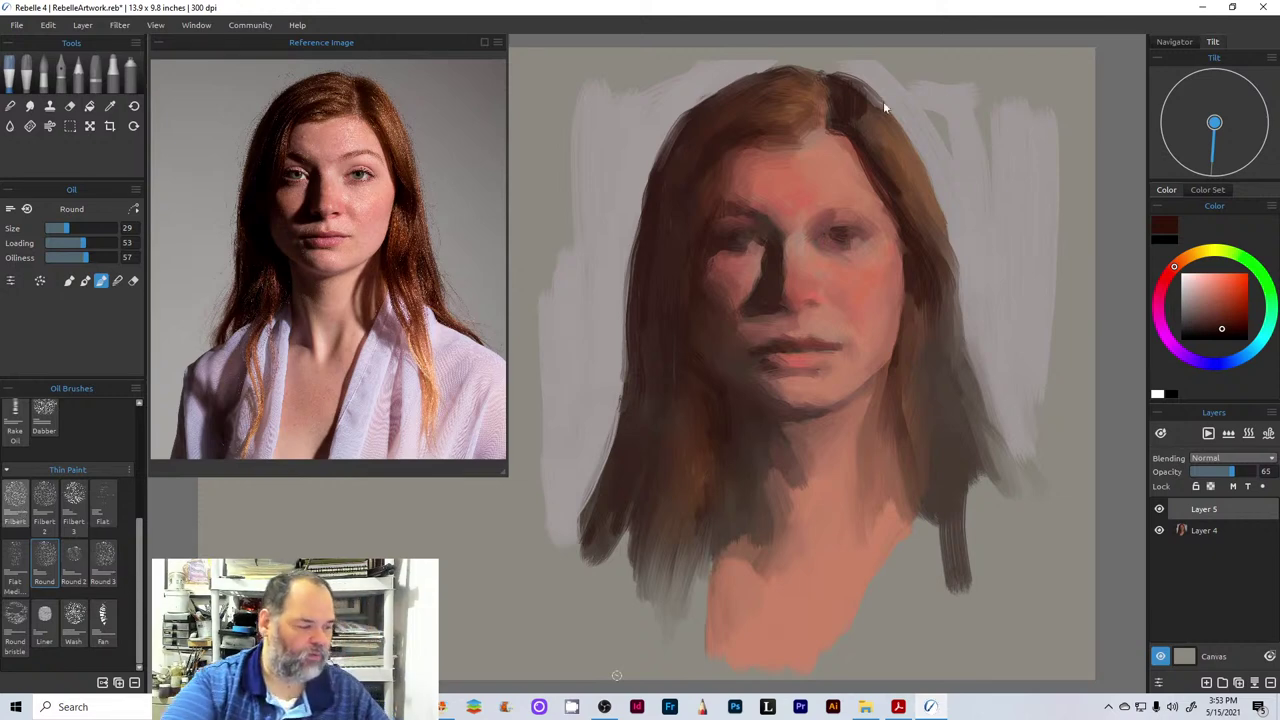
{"action": "left_click", "coordinate": [15, 505]}
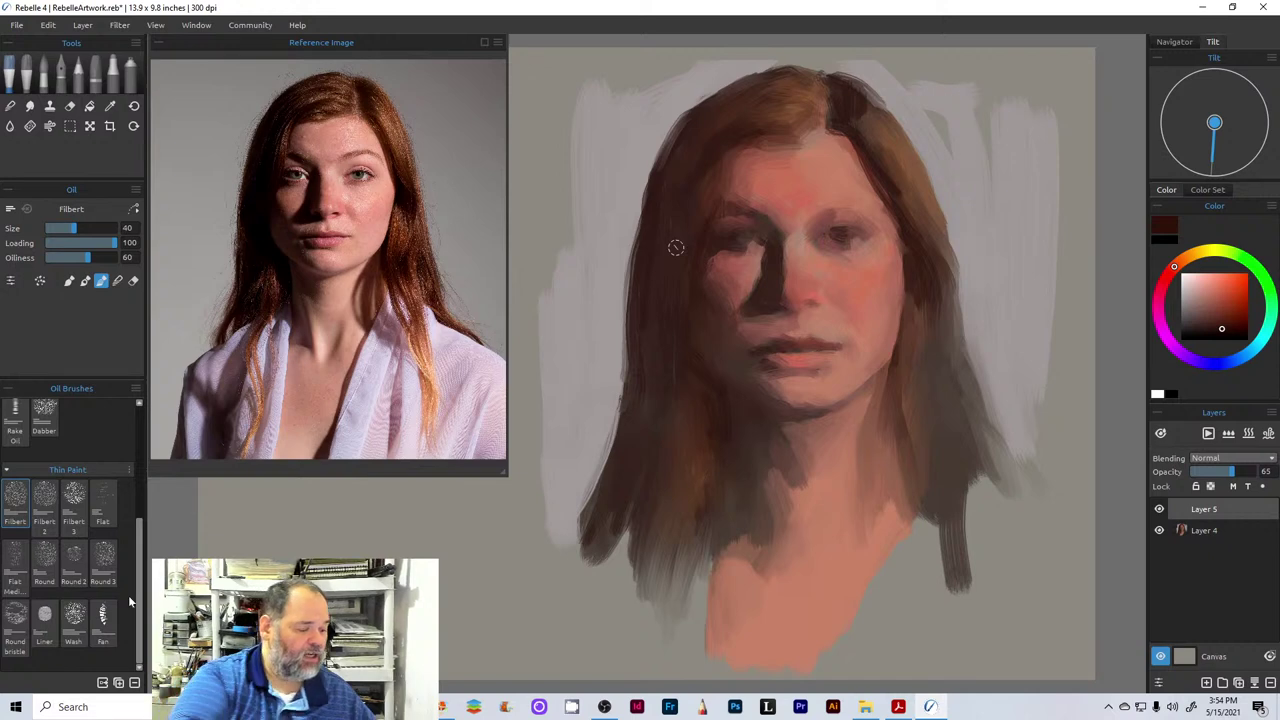
{"action": "left_click_drag", "start_coordinate": [137, 598], "coordinate": [134, 470]}
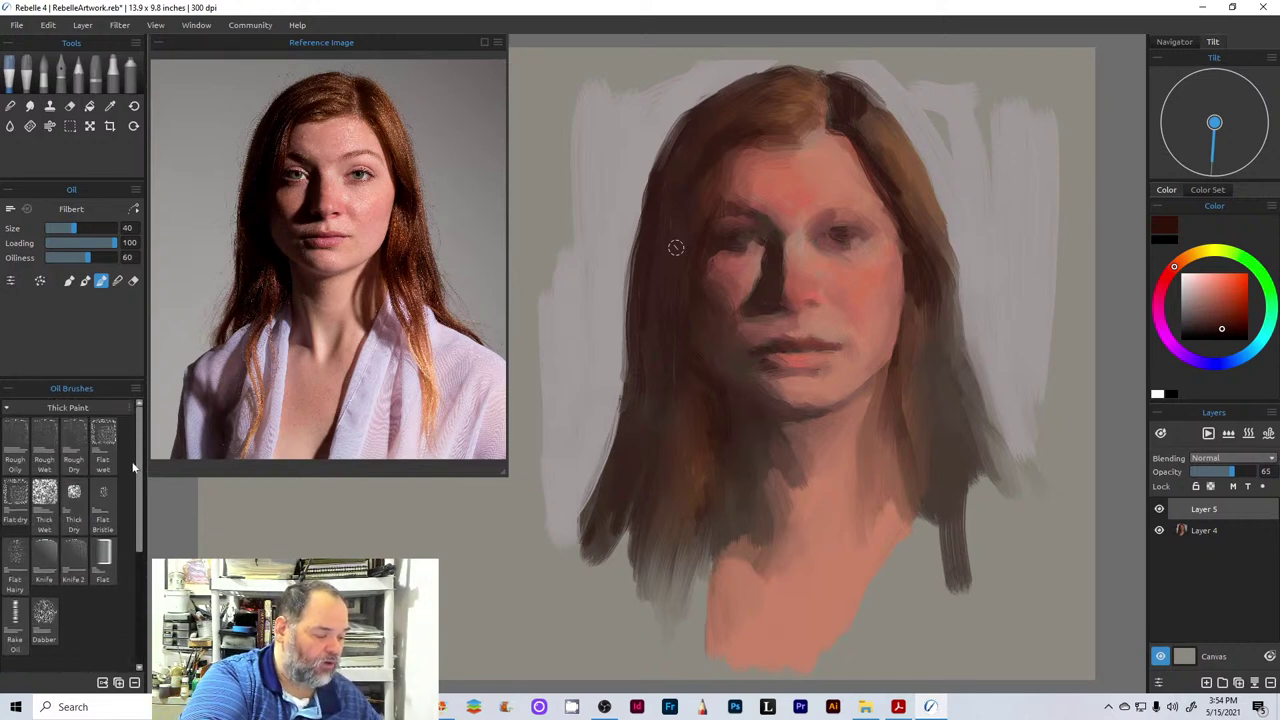
{"action": "left_click_drag", "start_coordinate": [130, 482], "coordinate": [137, 580]}
{"action": "scroll", "coordinate": [135, 582], "scroll_direction": "down", "scroll_amount": 2}
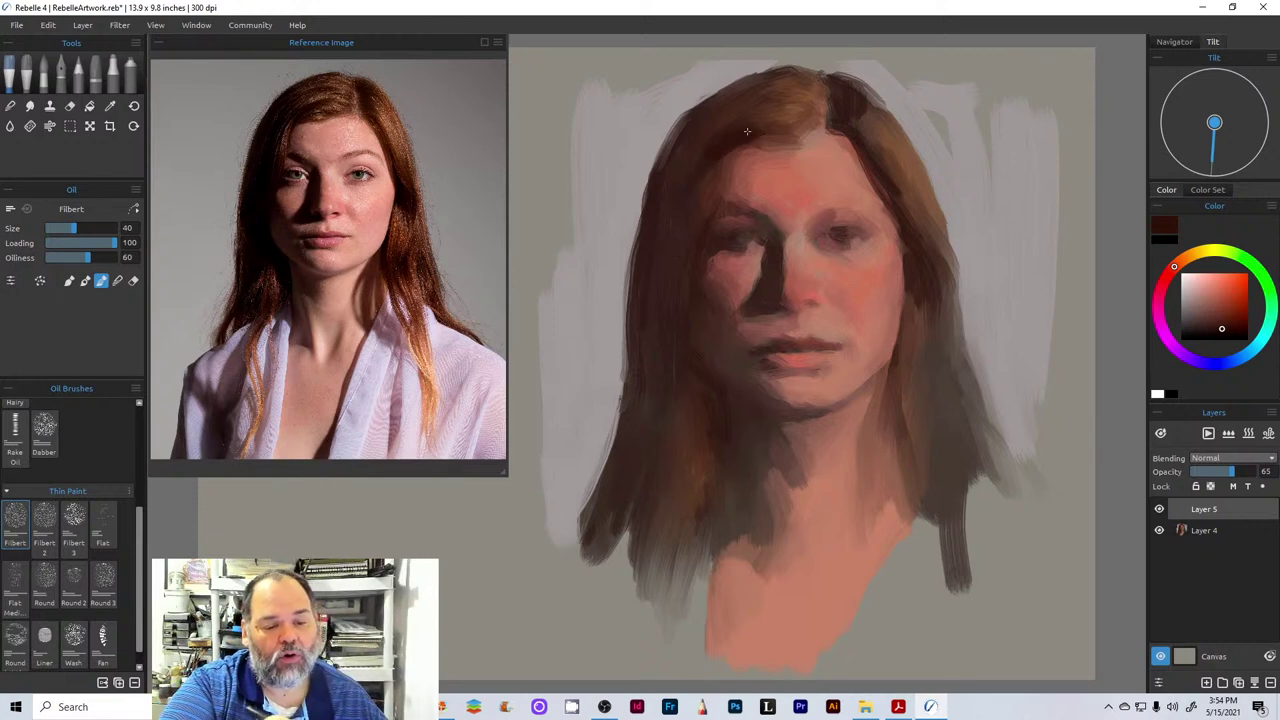
- Paint dark red-brown over the shadow-side hair from the crown past the temple, and along the hair on the lit side's hairline
{"action": "mouse_move", "coordinate": [734, 112]}
{"action": "left_mouse_down"}
{"action": "mouse_move", "coordinate": [694, 142]}
{"action": "mouse_move", "coordinate": [715, 116]}
{"action": "mouse_move", "coordinate": [696, 156]}
{"action": "mouse_move", "coordinate": [677, 150]}
{"action": "mouse_move", "coordinate": [738, 92]}
{"action": "left_mouse_up"}
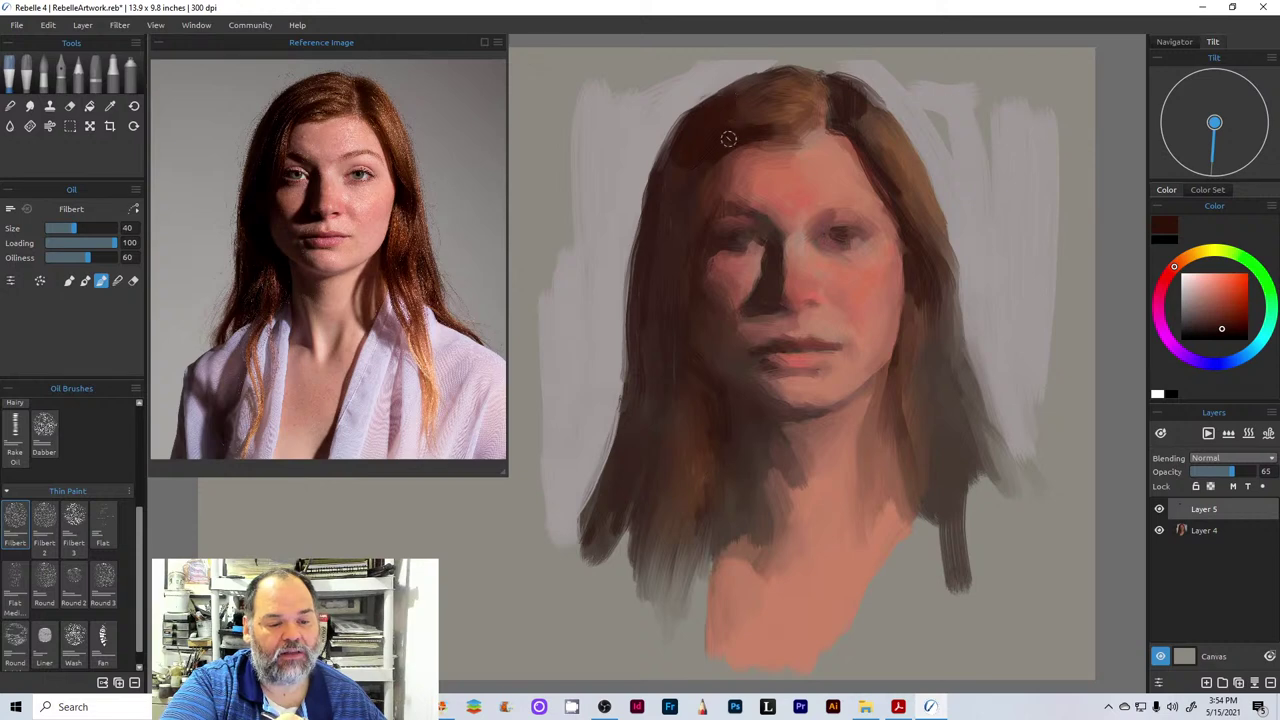
{"action": "mouse_move", "coordinate": [694, 171]}
{"action": "left_mouse_down"}
{"action": "mouse_move", "coordinate": [703, 151]}
{"action": "mouse_move", "coordinate": [700, 202]}
{"action": "left_mouse_up"}
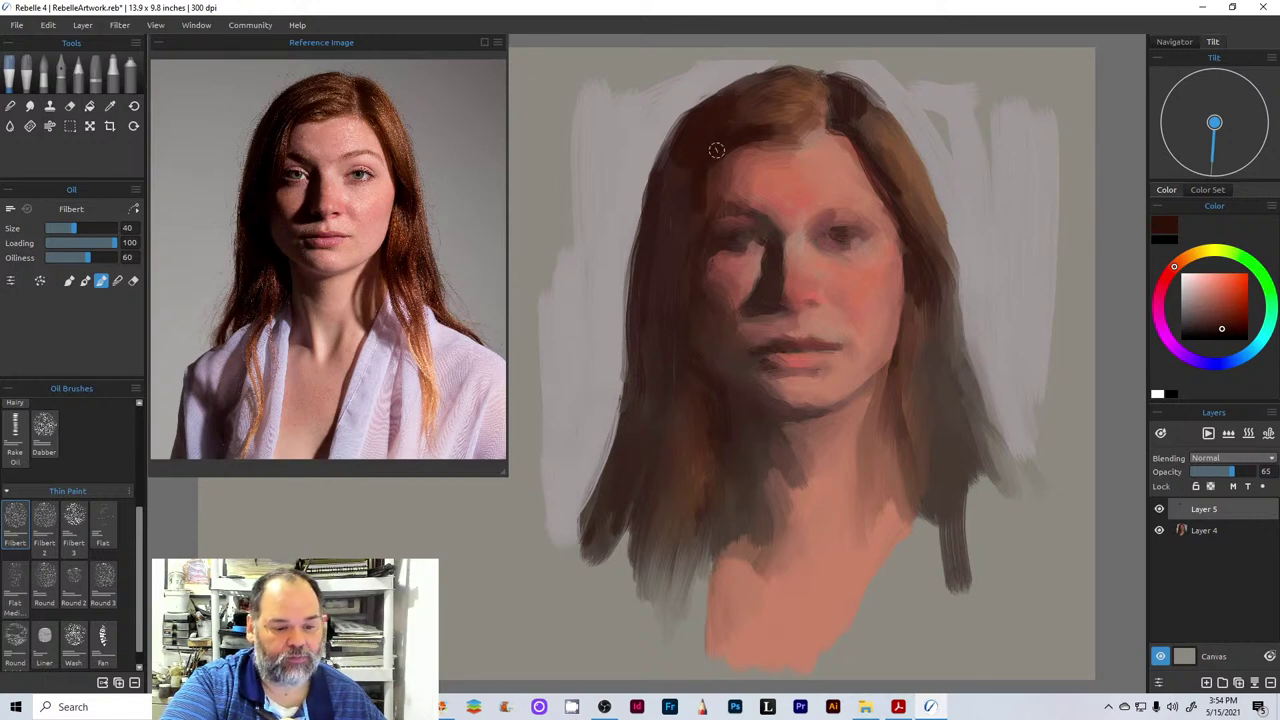
{"action": "mouse_move", "coordinate": [714, 150]}
{"action": "left_mouse_down"}
{"action": "mouse_move", "coordinate": [728, 136]}
{"action": "mouse_move", "coordinate": [685, 258]}
{"action": "left_mouse_up"}
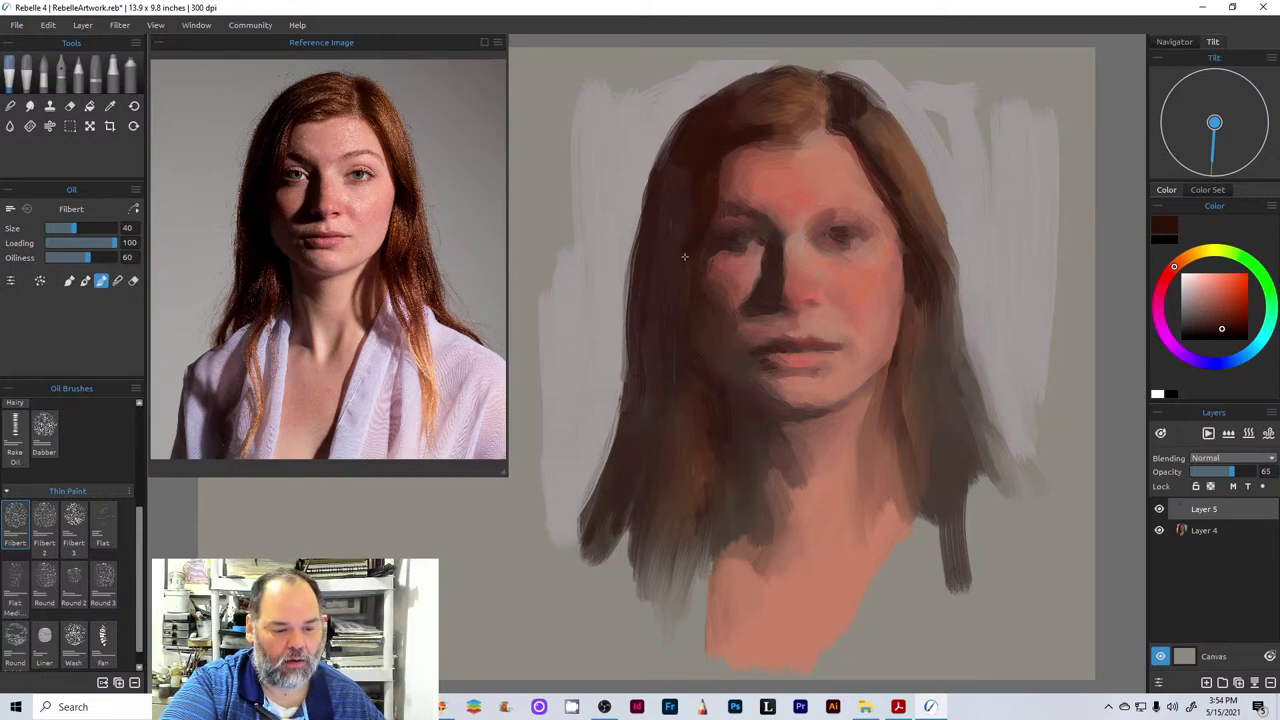
{"action": "left_click_drag", "start_coordinate": [661, 201], "coordinate": [677, 175]}
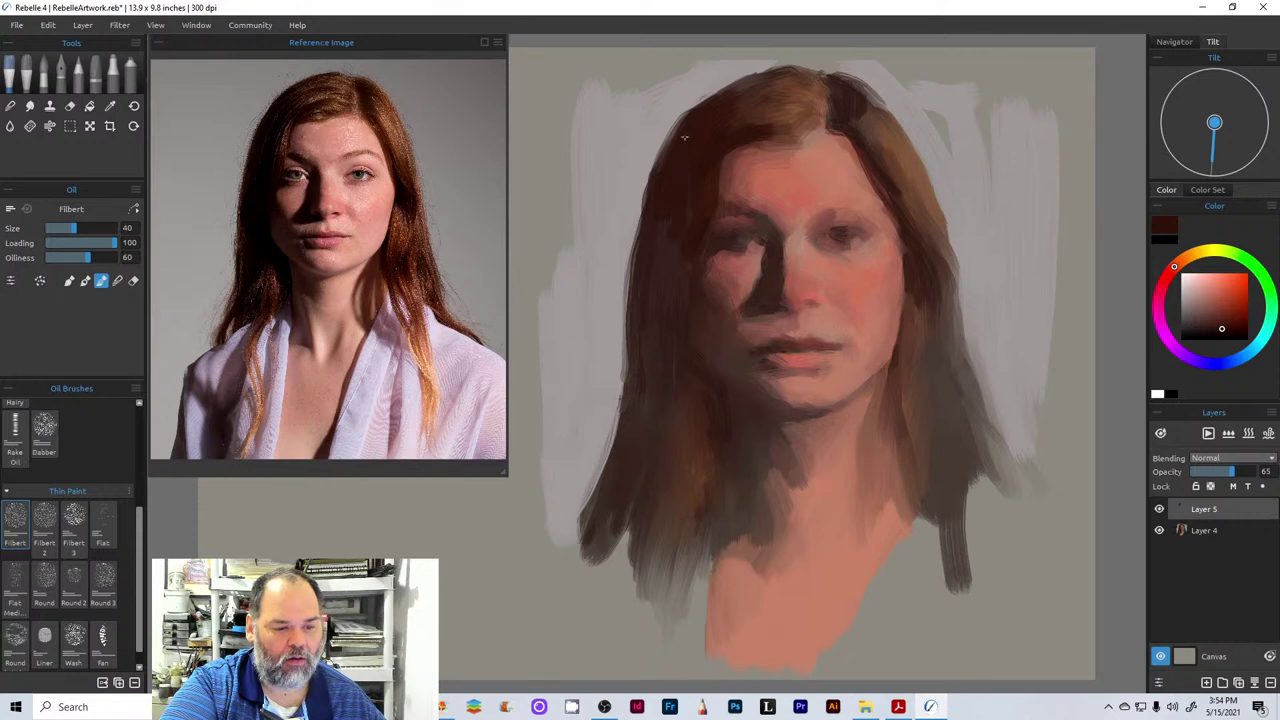
{"action": "mouse_move", "coordinate": [869, 110]}
{"action": "left_mouse_down"}
{"action": "mouse_move", "coordinate": [856, 108]}
{"action": "mouse_move", "coordinate": [880, 95]}
{"action": "mouse_move", "coordinate": [848, 125]}
{"action": "mouse_move", "coordinate": [892, 187]}
{"action": "left_mouse_up"}
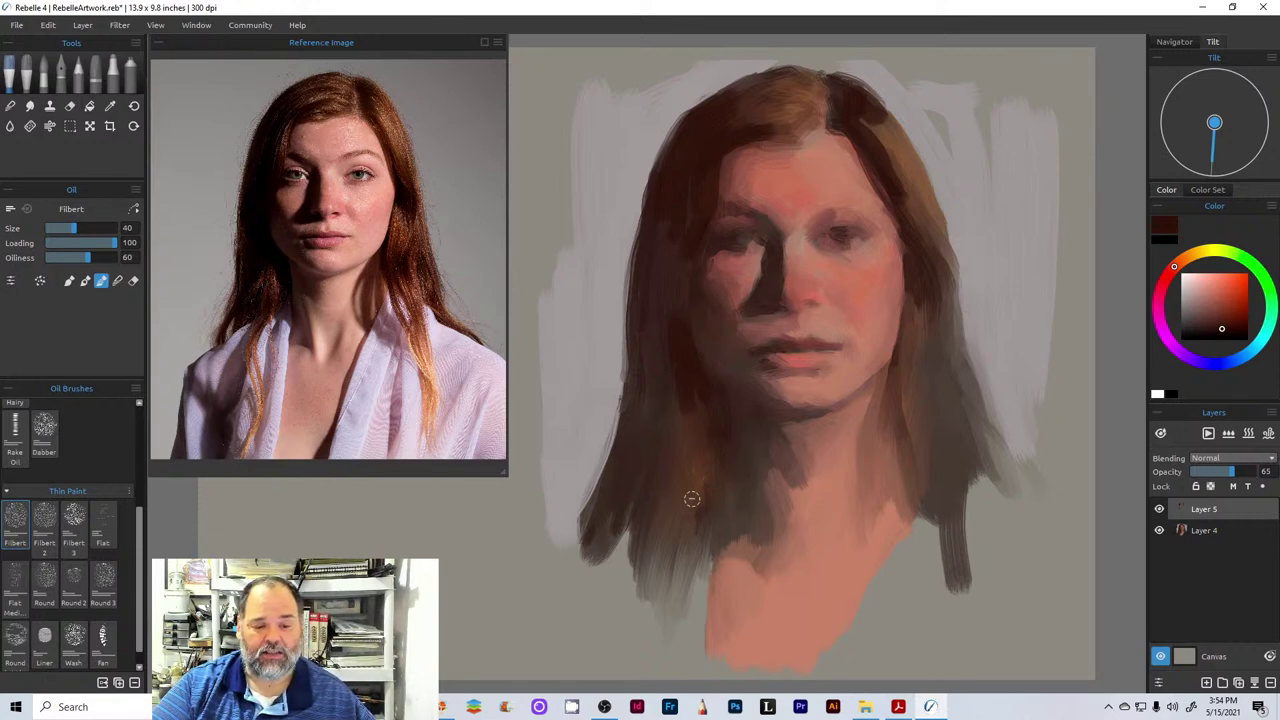
- In the visual settings, set Impasto Depth to 6 and move the settings window off the portrait
{"action": "left_click", "coordinate": [1157, 681]}
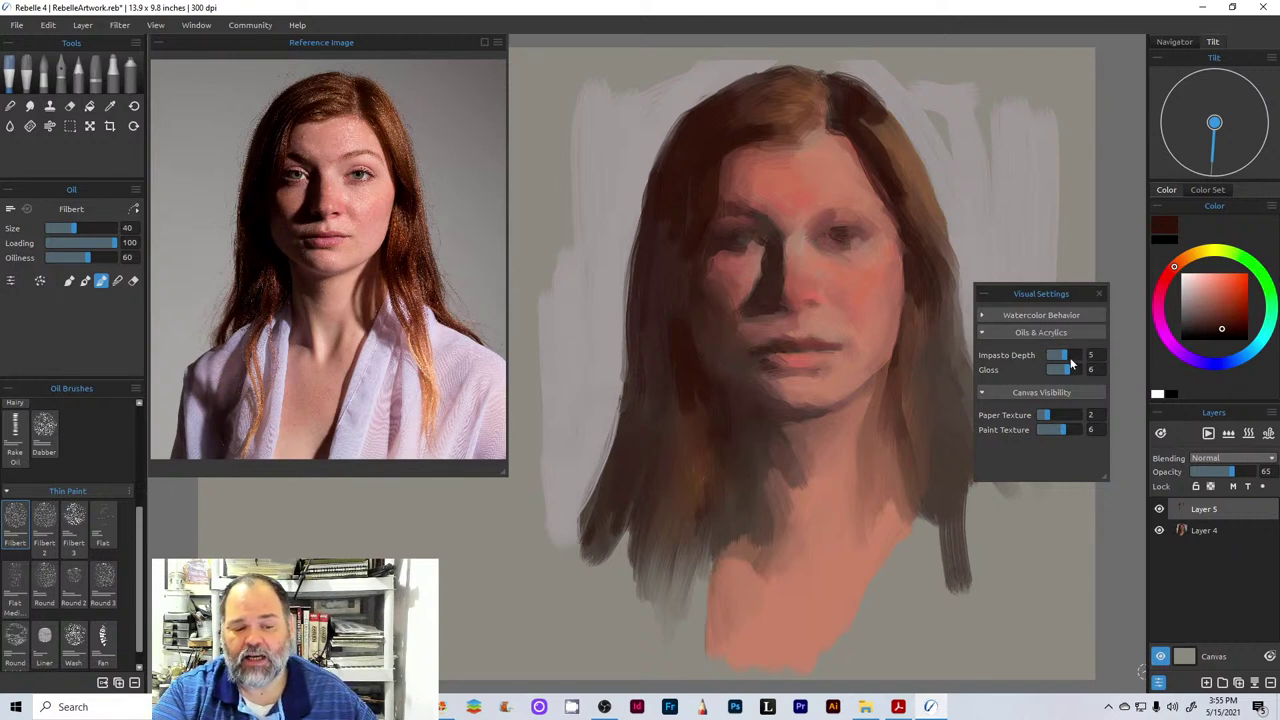
{"action": "left_click_drag", "start_coordinate": [1064, 357], "coordinate": [1091, 364]}
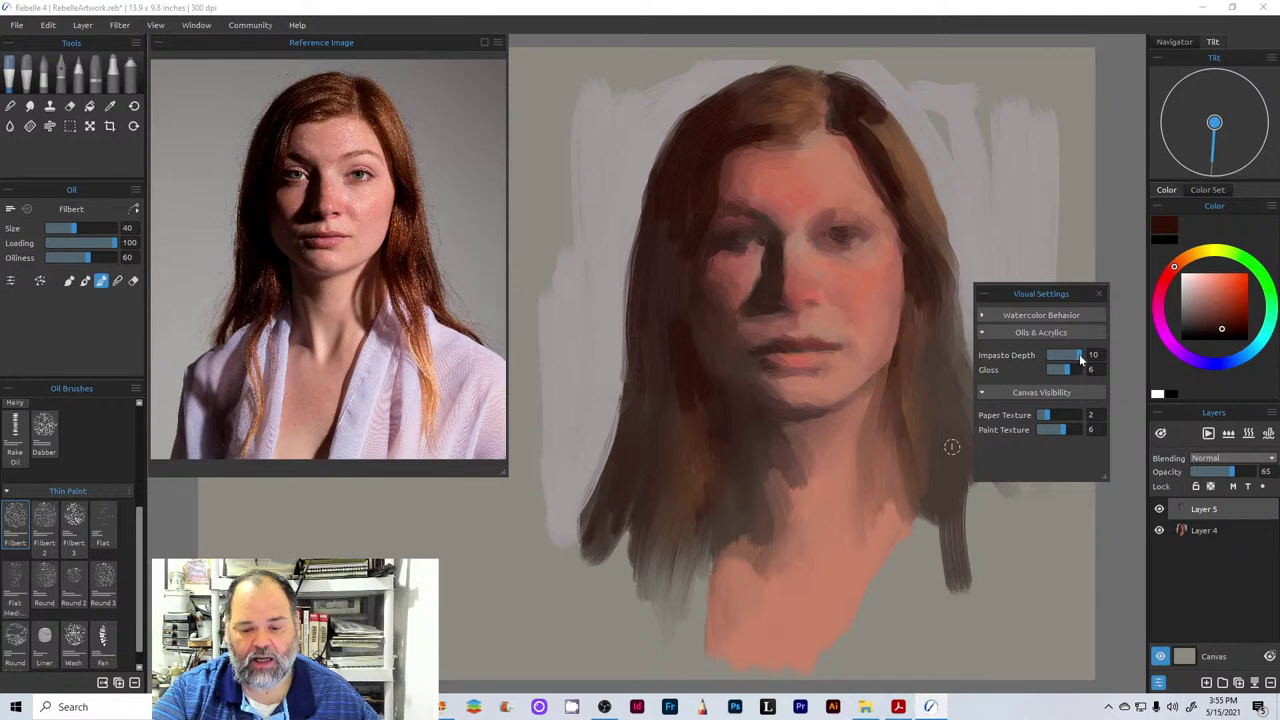
{"action": "left_click_drag", "start_coordinate": [1080, 360], "coordinate": [1069, 360]}
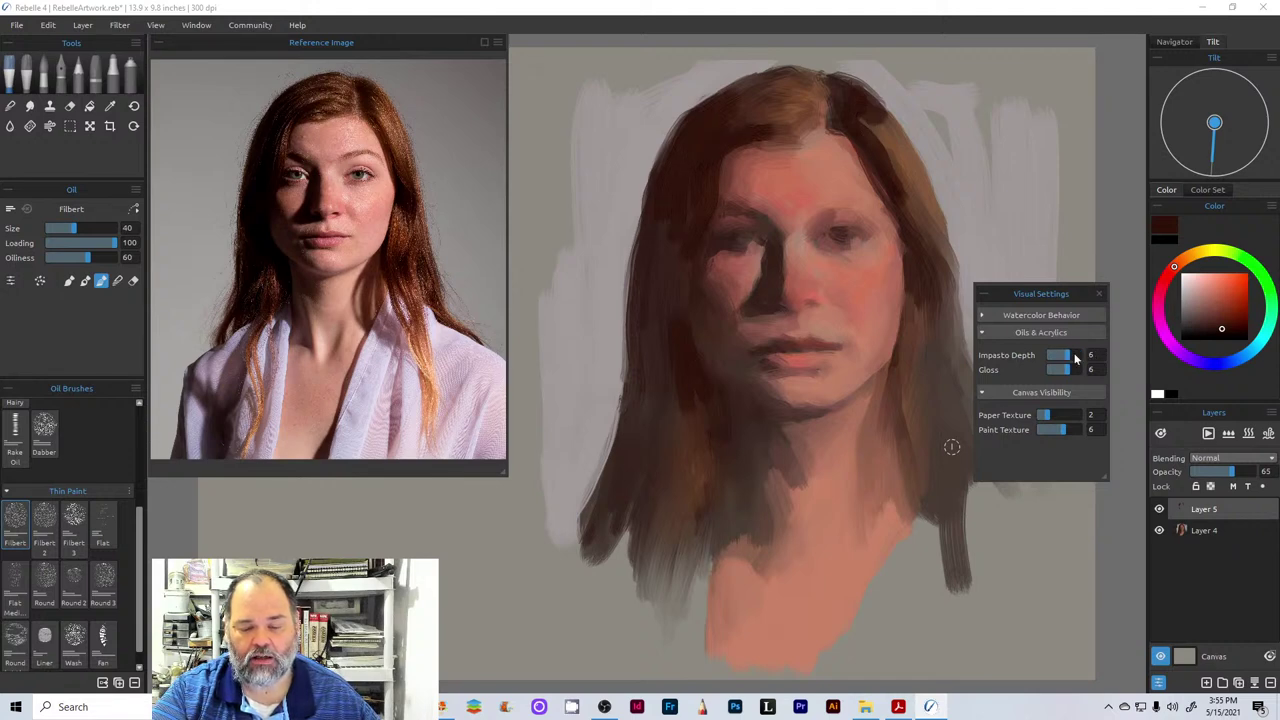
{"action": "left_click_drag", "start_coordinate": [1034, 296], "coordinate": [1096, 296]}
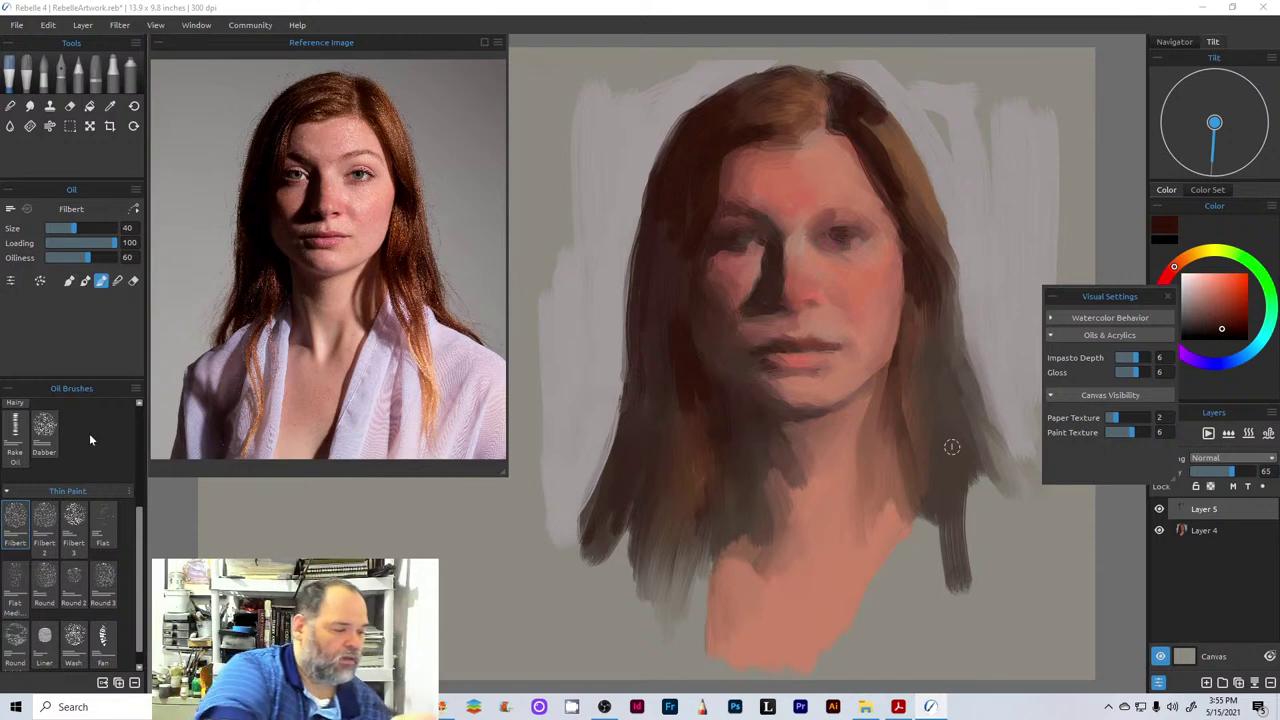
- Switch to the thick-paint Rough Oily brush in blend mode at size 54 and merge Layer 5 with the layer below
{"action": "scroll", "coordinate": [136, 441], "scroll_direction": "up", "scroll_amount": 3}
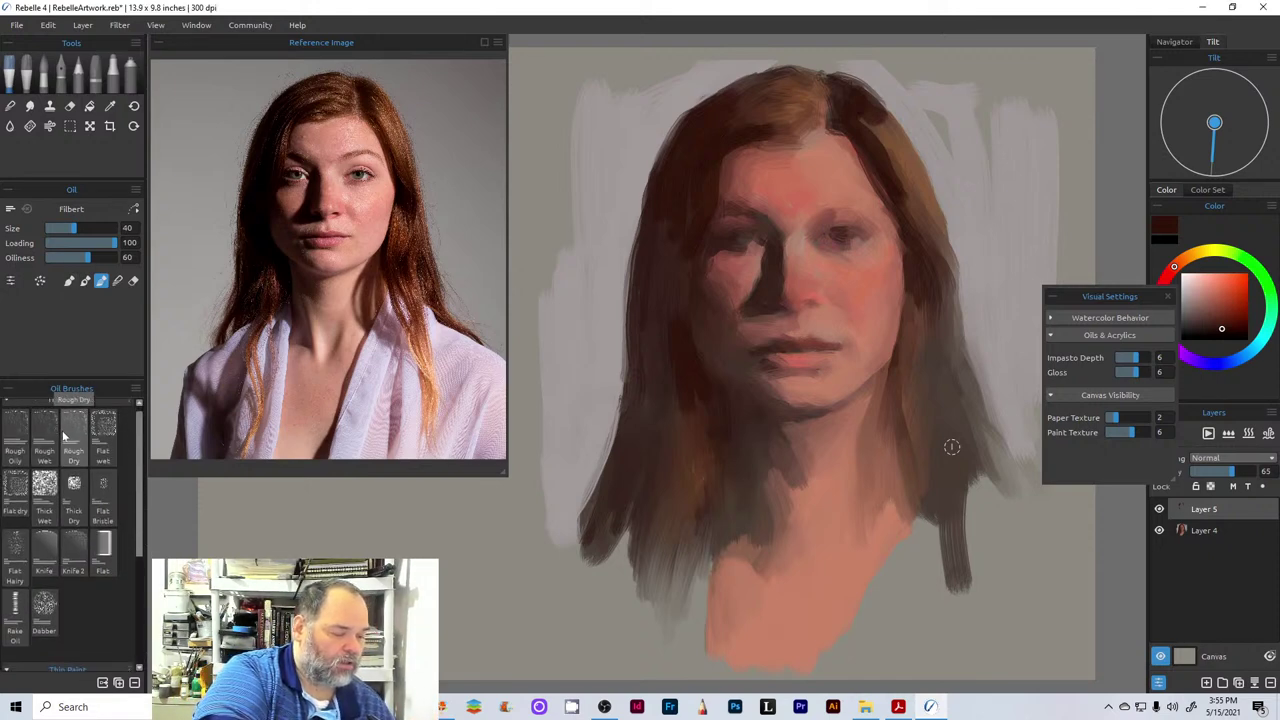
{"action": "left_click", "coordinate": [17, 437]}
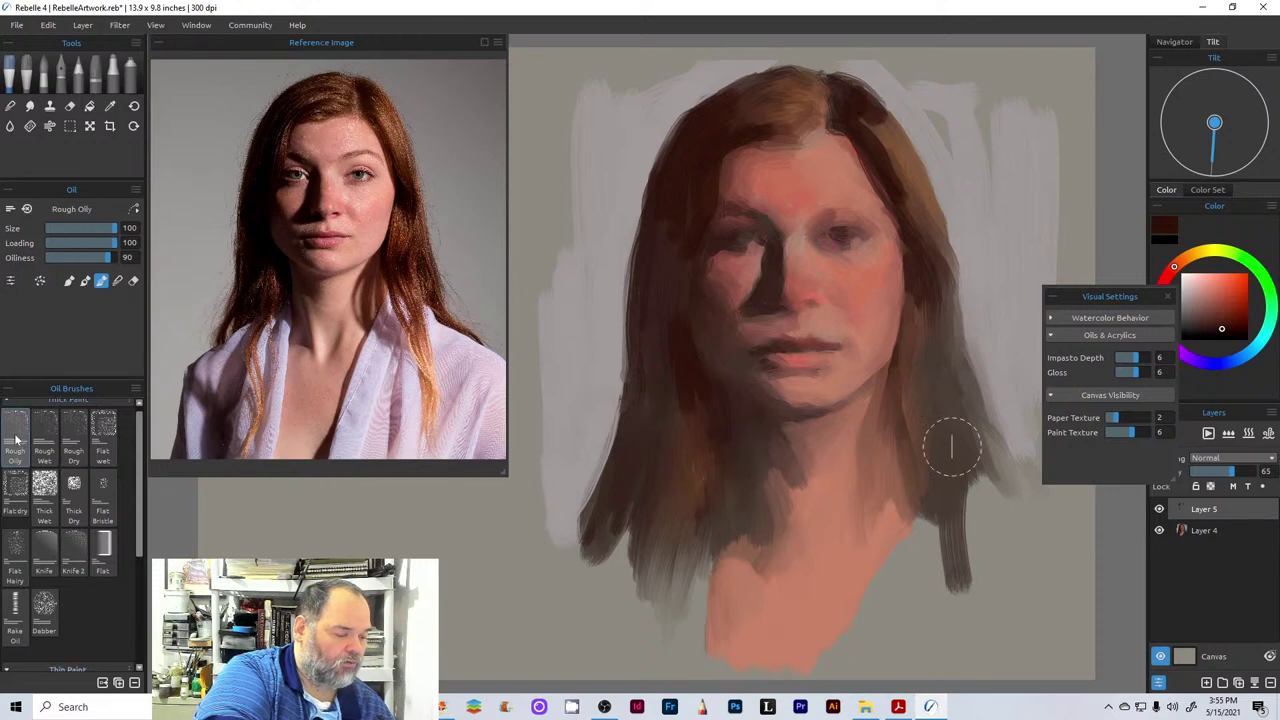
{"action": "left_click", "coordinate": [117, 280]}
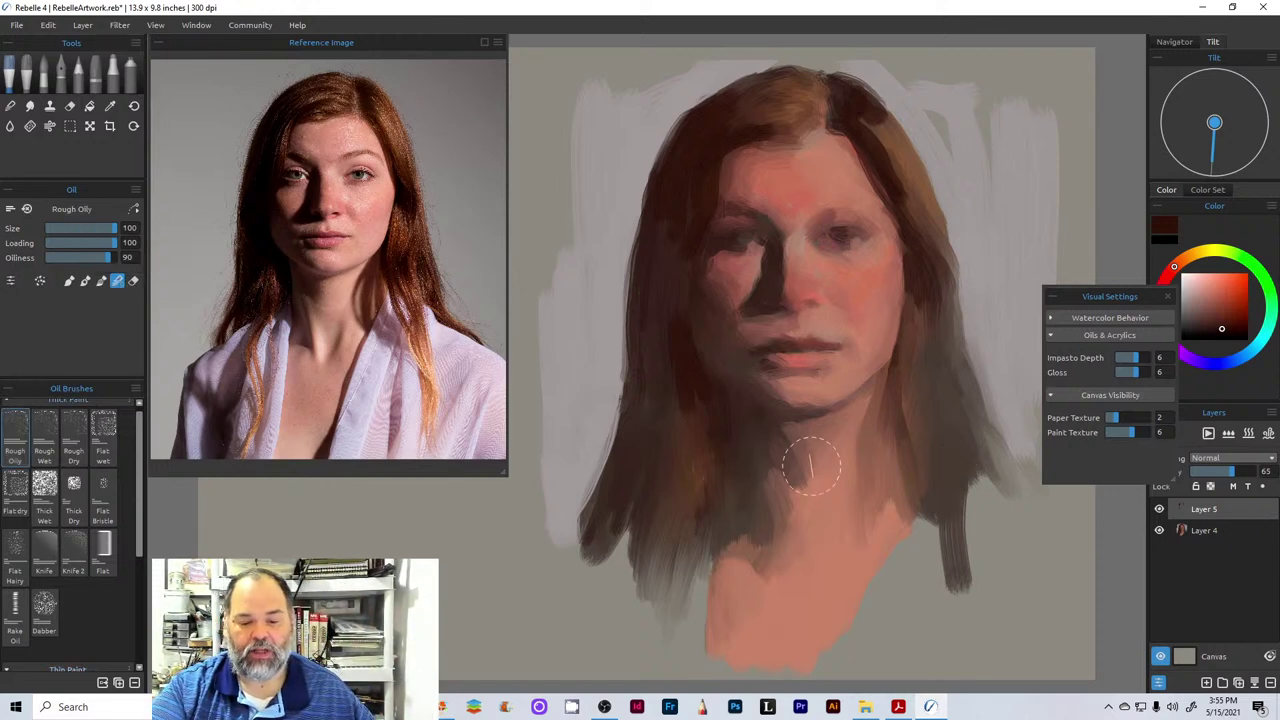
{"action": "left_click", "coordinate": [84, 228]}
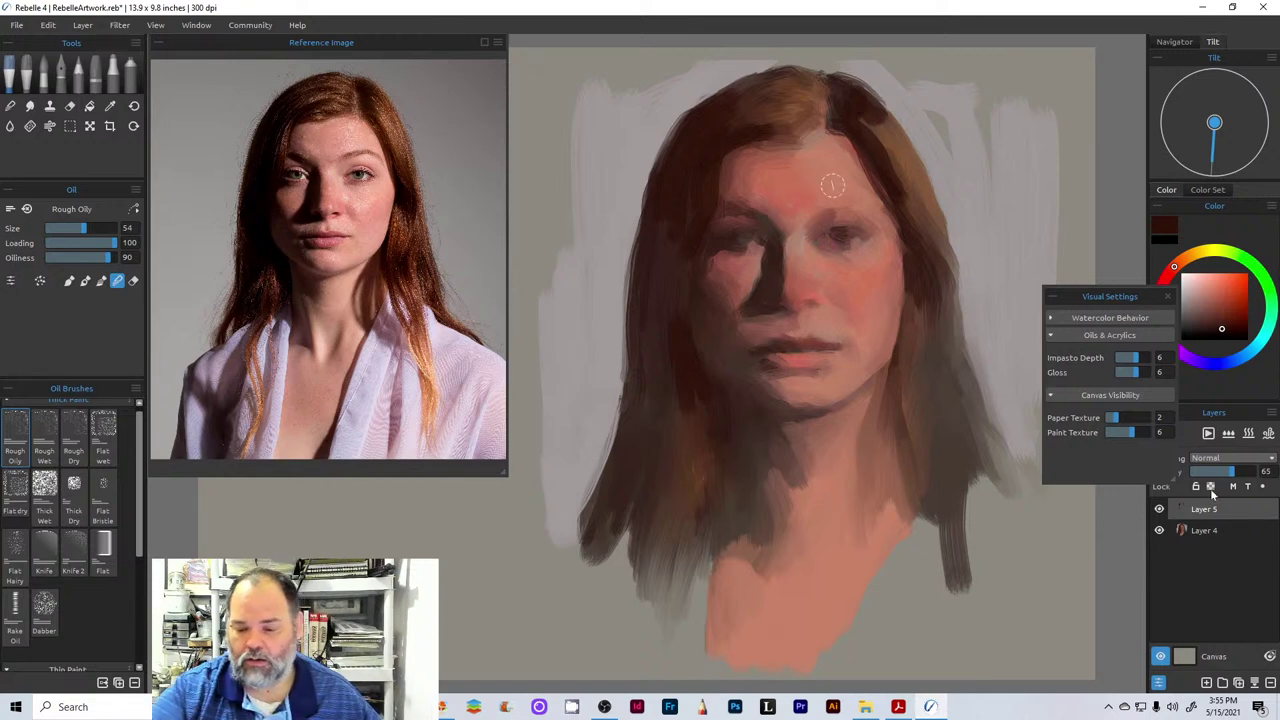
{"action": "left_click", "coordinate": [1255, 683]}
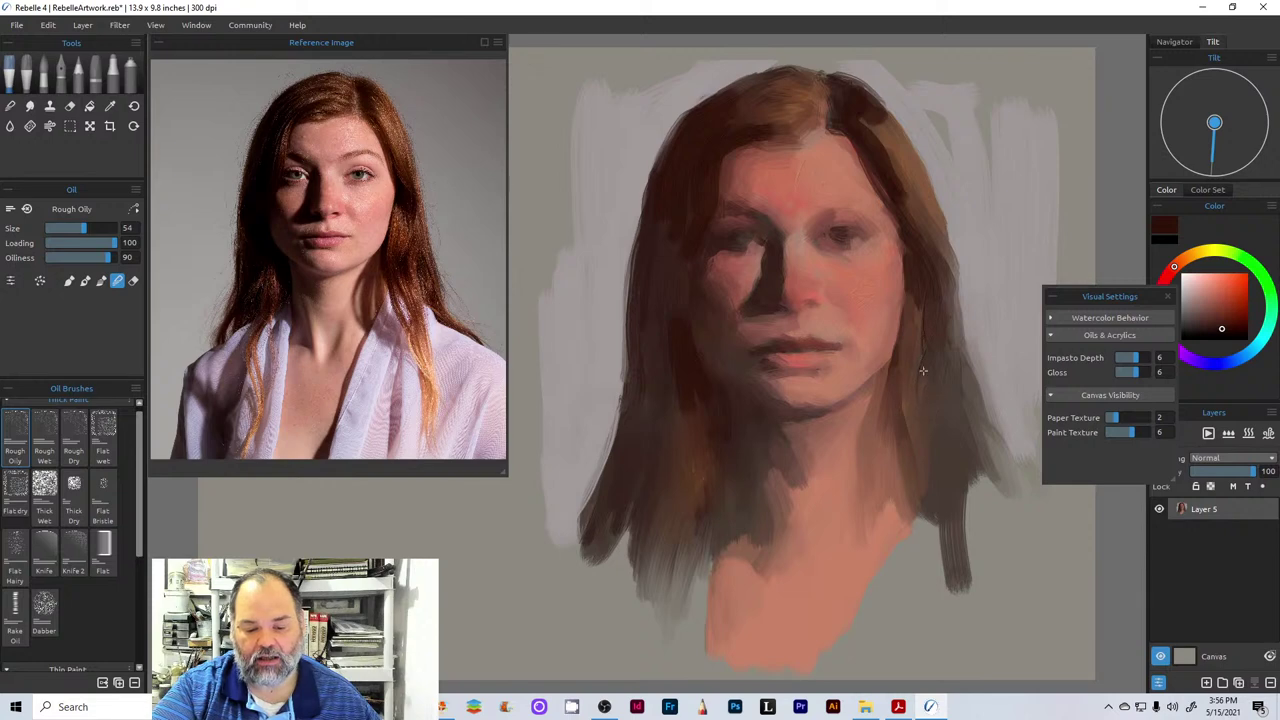
- Blend rough, textured strokes through the lower hair and gray background, and close the visual settings
{"action": "mouse_move", "coordinate": [668, 402]}
{"action": "left_mouse_down"}
{"action": "mouse_move", "coordinate": [667, 446]}
{"action": "mouse_move", "coordinate": [688, 407]}
{"action": "mouse_move", "coordinate": [675, 477]}
{"action": "mouse_move", "coordinate": [691, 467]}
{"action": "mouse_move", "coordinate": [695, 418]}
{"action": "mouse_move", "coordinate": [689, 483]}
{"action": "mouse_move", "coordinate": [668, 502]}
{"action": "mouse_move", "coordinate": [673, 464]}
{"action": "mouse_move", "coordinate": [640, 507]}
{"action": "left_mouse_up"}
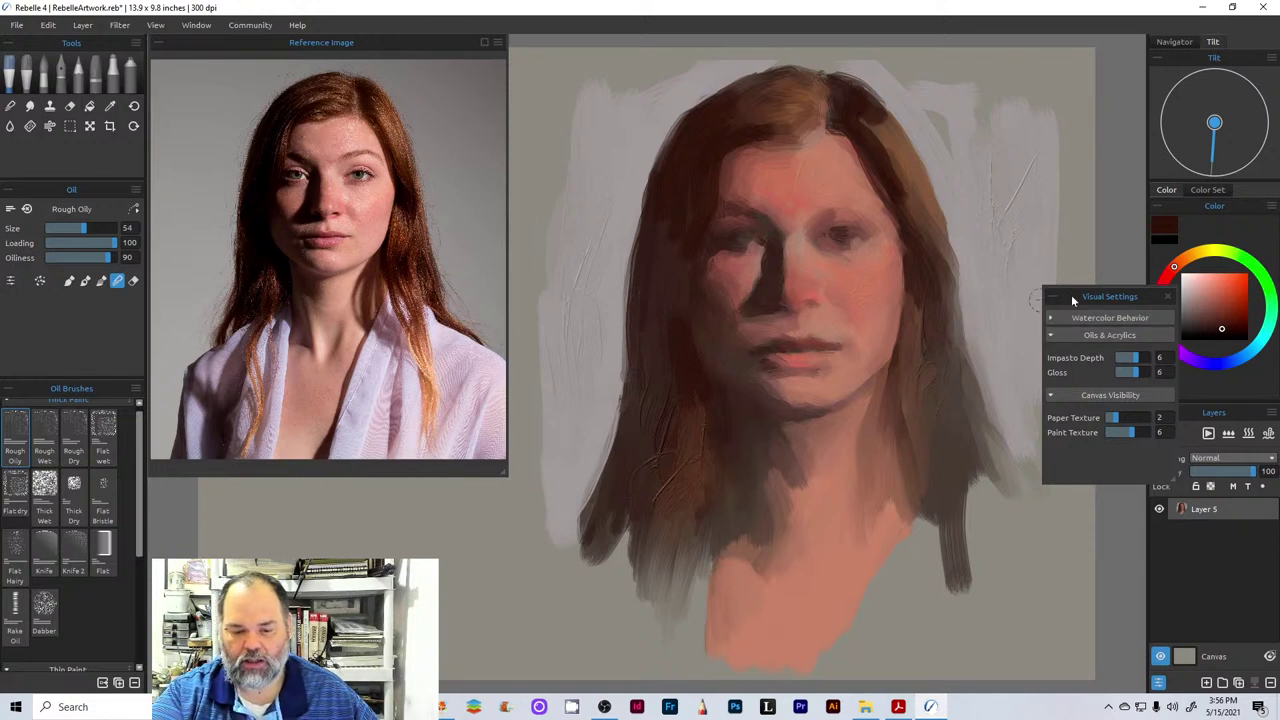
{"action": "left_click", "coordinate": [1167, 298]}
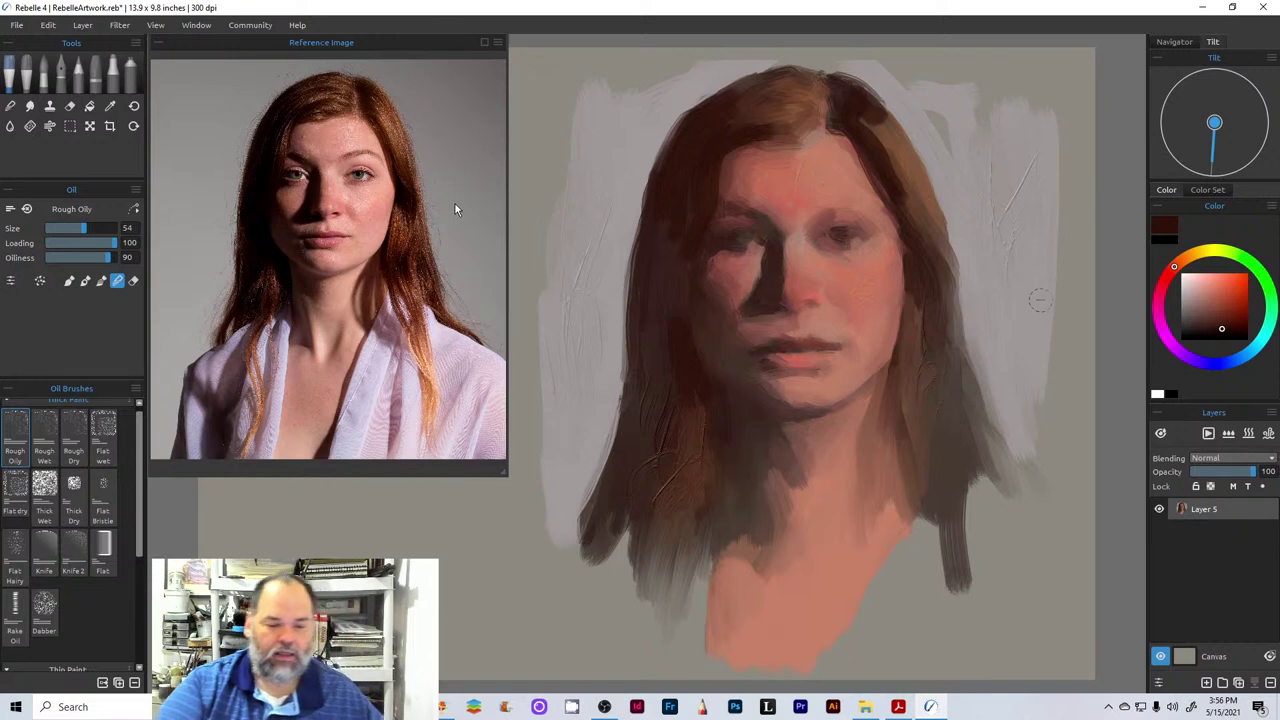
- Switch the brush from blending back to painting and add a new layer above Layer 5 at 68% opacity
{"action": "left_click", "coordinate": [85, 280]}
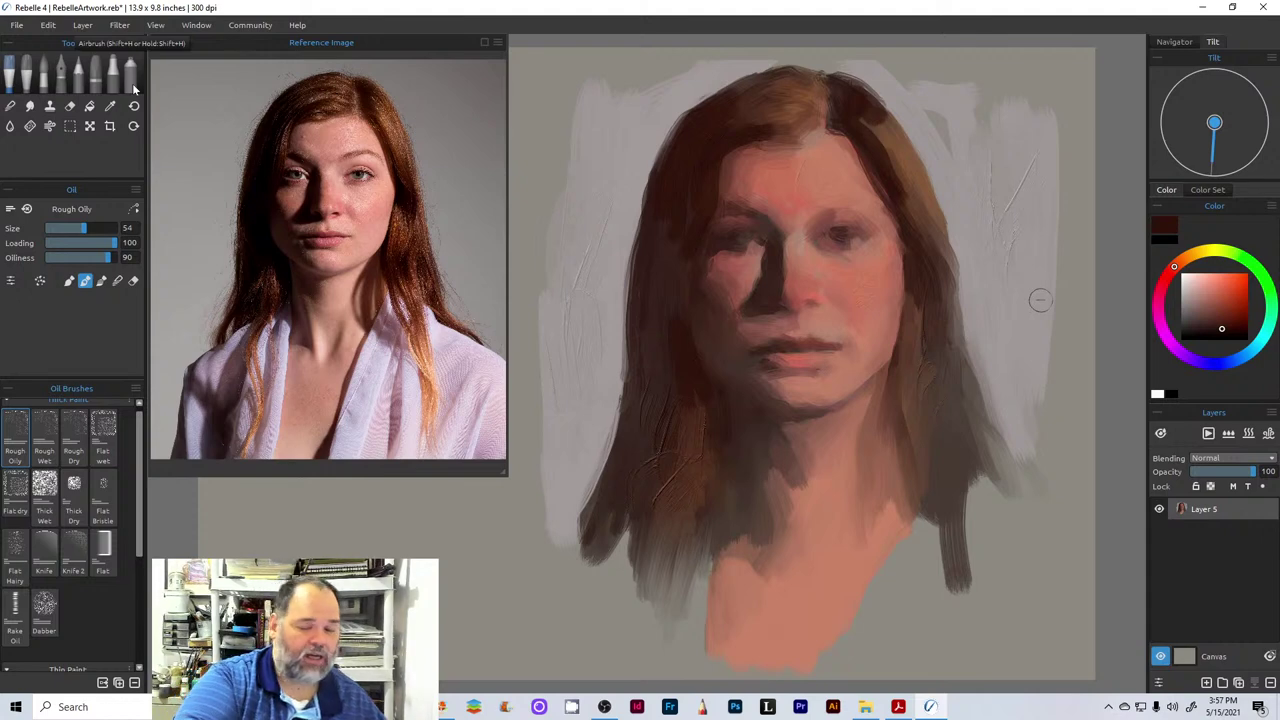
{"action": "left_click", "coordinate": [1206, 682]}
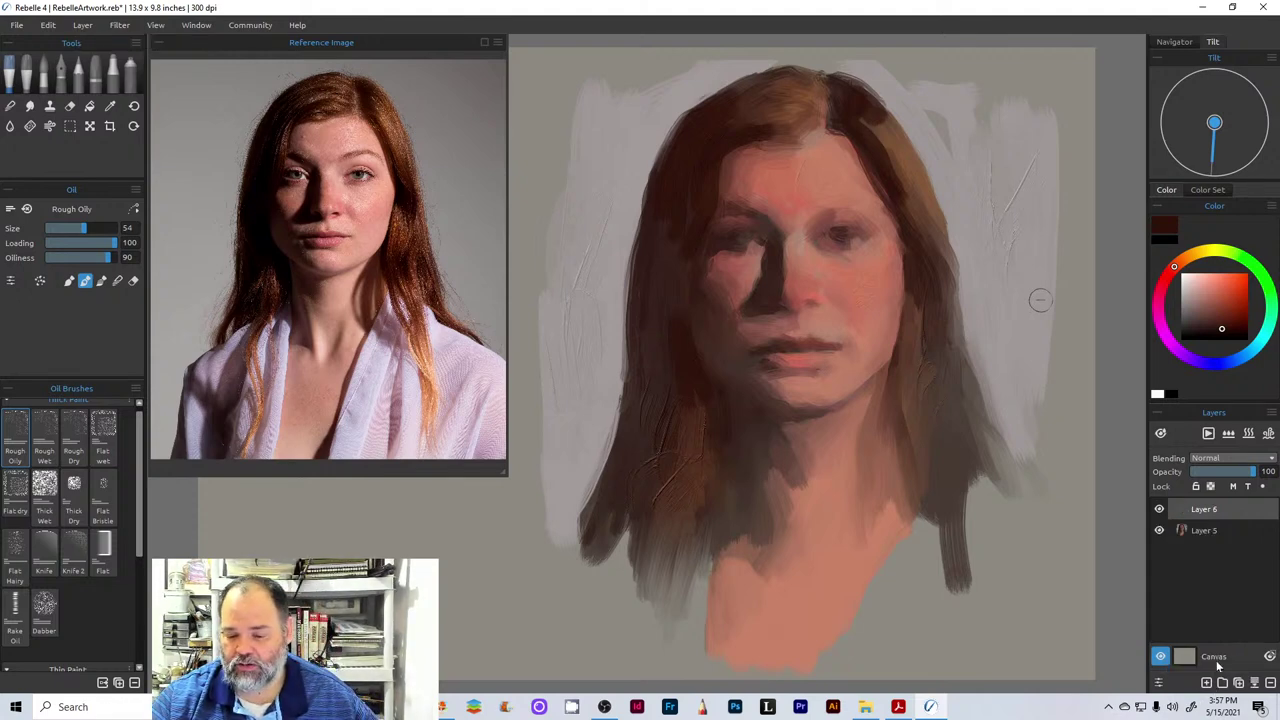
{"action": "left_click_drag", "start_coordinate": [1258, 471], "coordinate": [1232, 485]}
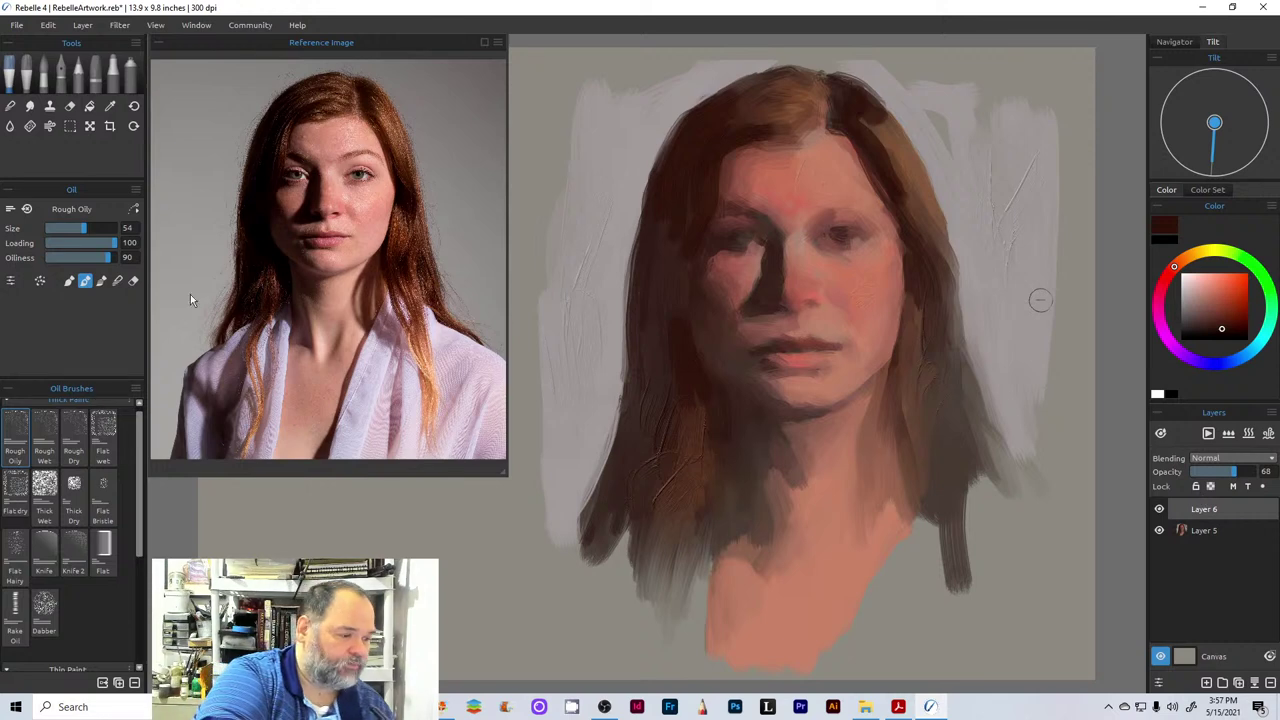
- With the thin-paint Filbert brush at size 40, paint dark red-brown over the crown and down the shadow-side hair
{"action": "left_click", "coordinate": [66, 228]}
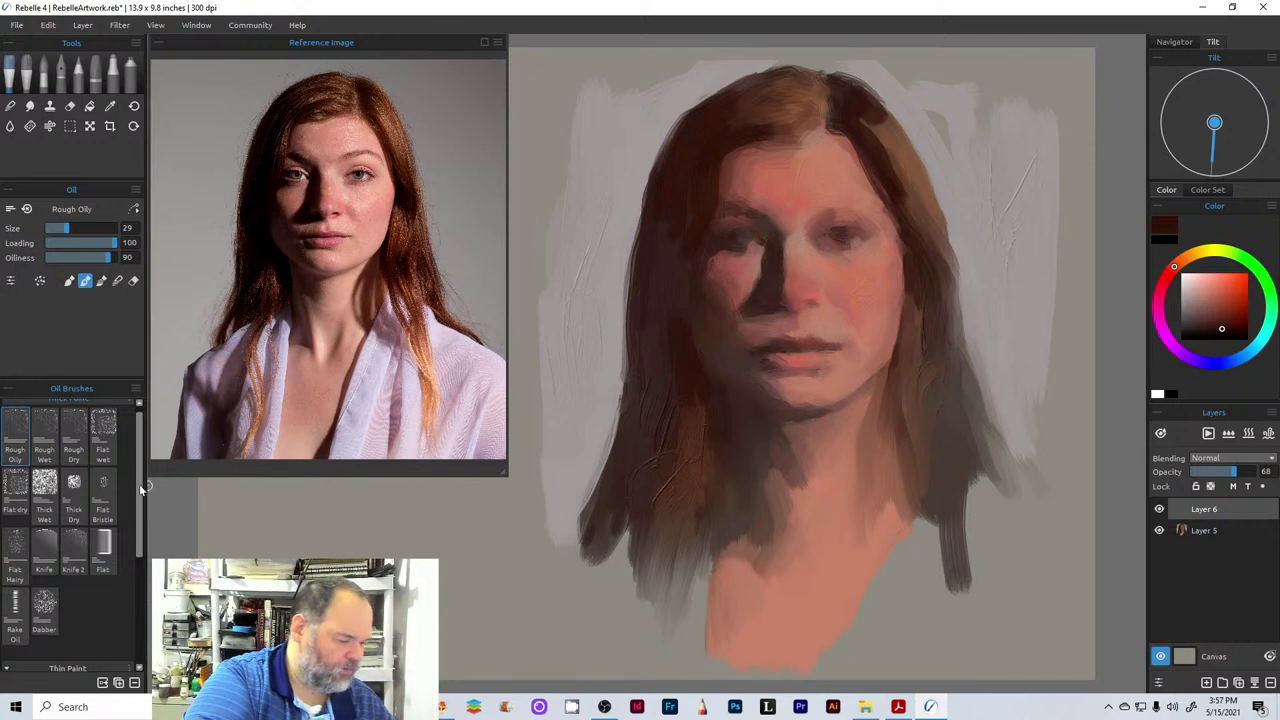
{"action": "left_click_drag", "start_coordinate": [139, 484], "coordinate": [137, 631]}
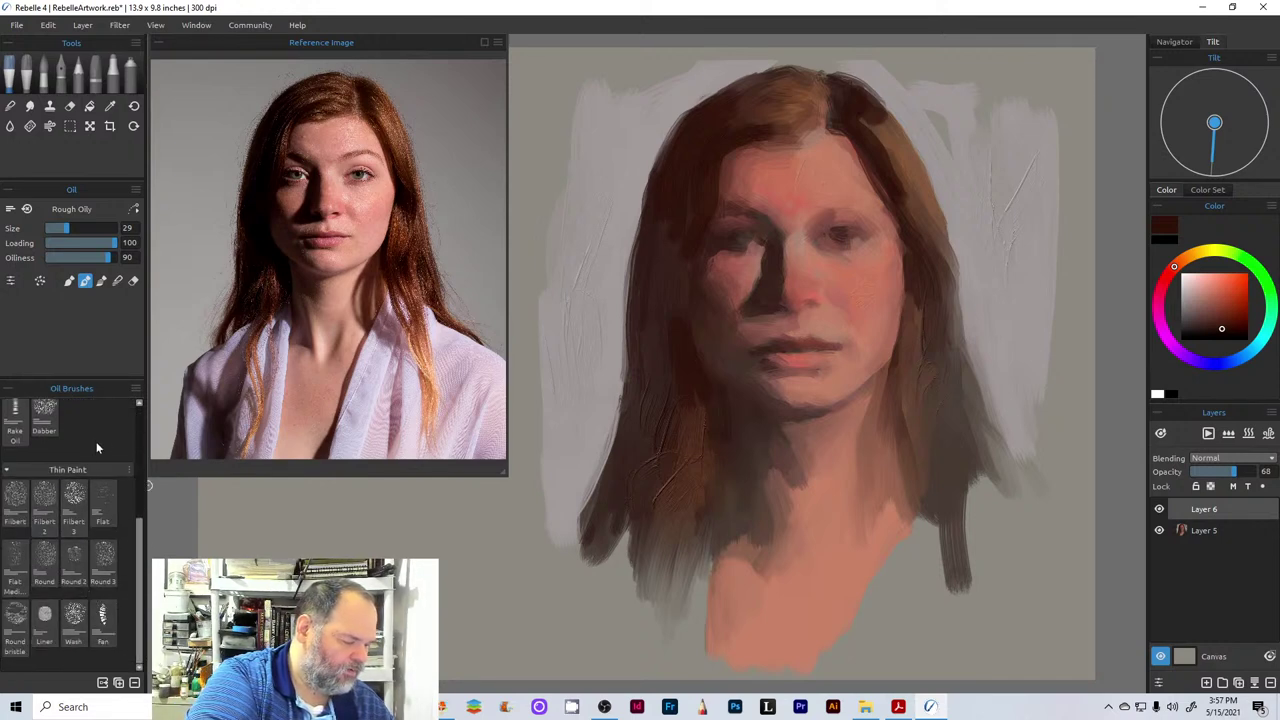
{"action": "left_click", "coordinate": [22, 503]}
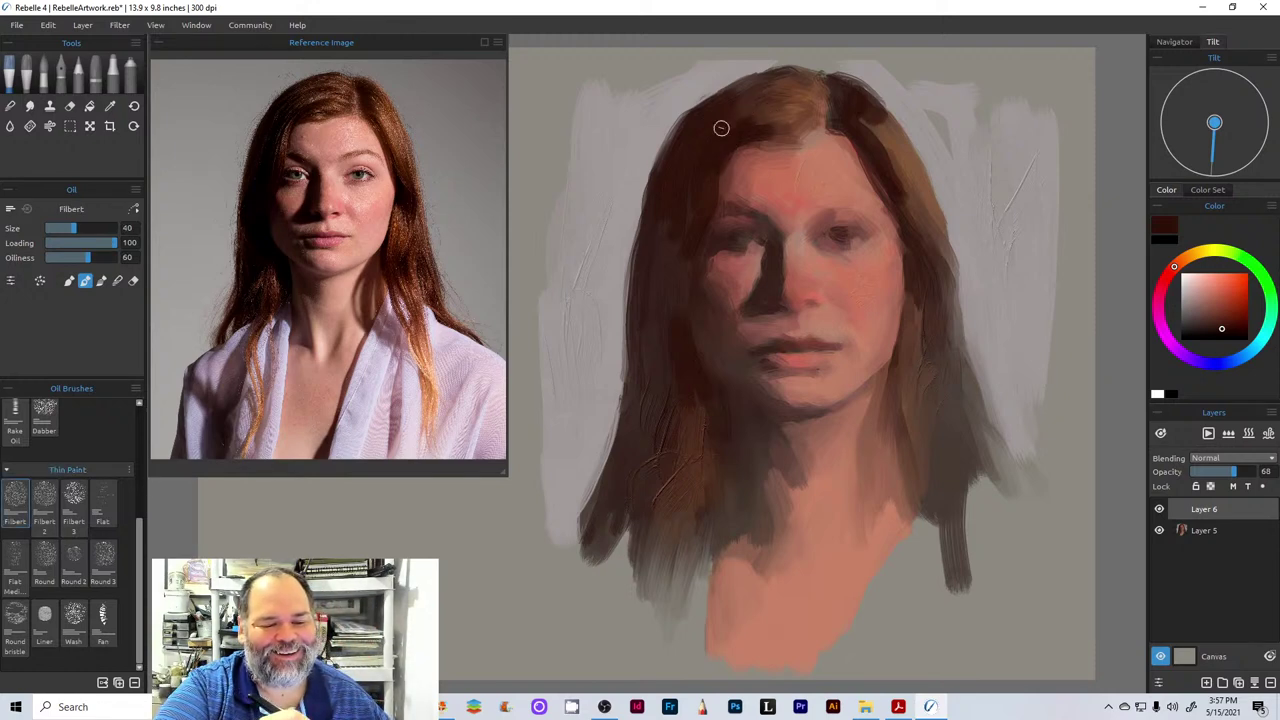
{"action": "mouse_move", "coordinate": [721, 128]}
{"action": "left_mouse_down"}
{"action": "mouse_move", "coordinate": [749, 100]}
{"action": "mouse_move", "coordinate": [711, 112]}
{"action": "mouse_move", "coordinate": [757, 77]}
{"action": "mouse_move", "coordinate": [712, 105]}
{"action": "left_mouse_up"}
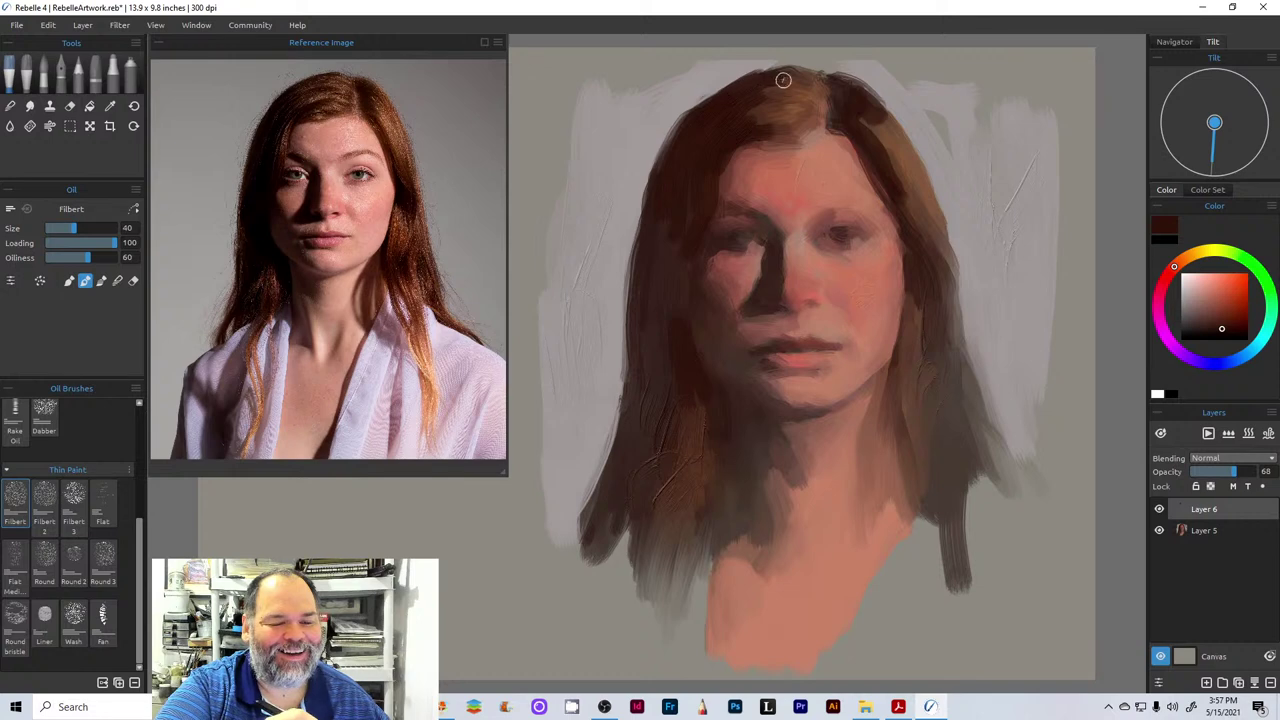
{"action": "mouse_move", "coordinate": [783, 80]}
{"action": "left_mouse_down"}
{"action": "mouse_move", "coordinate": [851, 80]}
{"action": "mouse_move", "coordinate": [804, 88]}
{"action": "mouse_move", "coordinate": [818, 88]}
{"action": "mouse_move", "coordinate": [817, 116]}
{"action": "mouse_move", "coordinate": [811, 84]}
{"action": "left_mouse_up"}
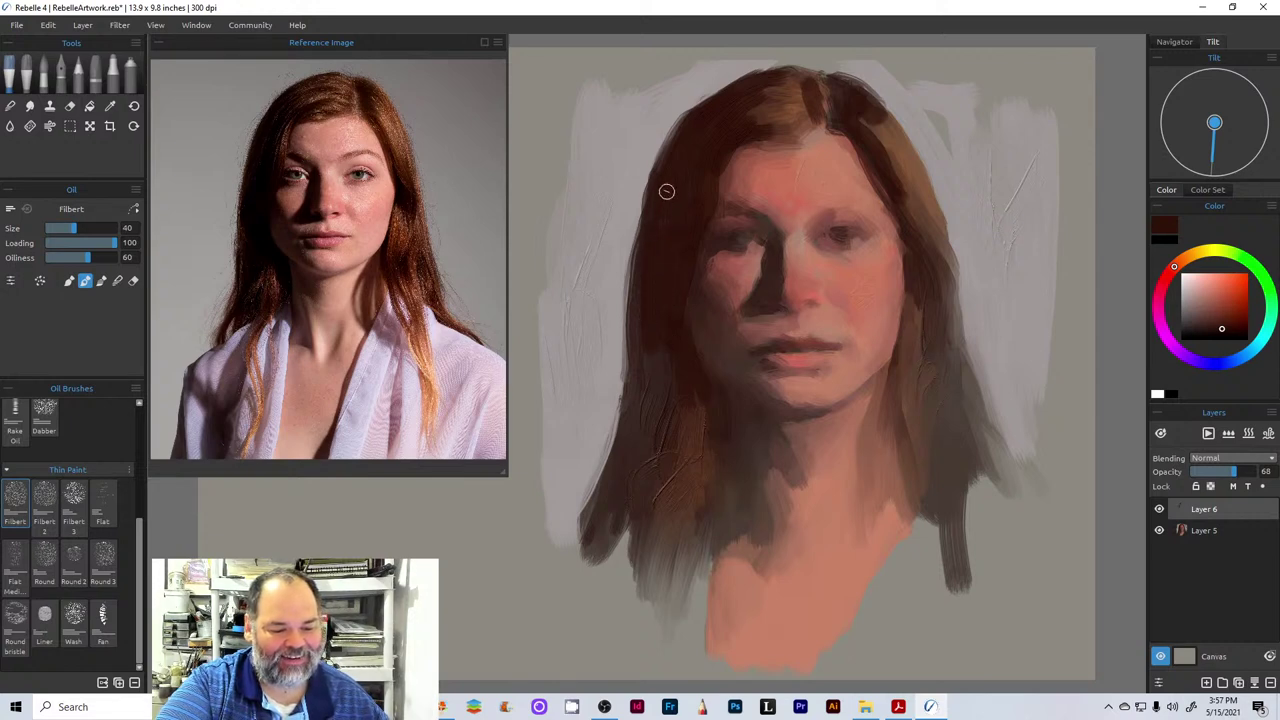
{"action": "mouse_move", "coordinate": [660, 165]}
{"action": "left_mouse_down"}
{"action": "mouse_move", "coordinate": [640, 263]}
{"action": "mouse_move", "coordinate": [648, 365]}
{"action": "mouse_move", "coordinate": [636, 295]}
{"action": "mouse_move", "coordinate": [647, 436]}
{"action": "mouse_move", "coordinate": [654, 341]}
{"action": "mouse_move", "coordinate": [659, 477]}
{"action": "mouse_move", "coordinate": [663, 406]}
{"action": "left_mouse_up"}
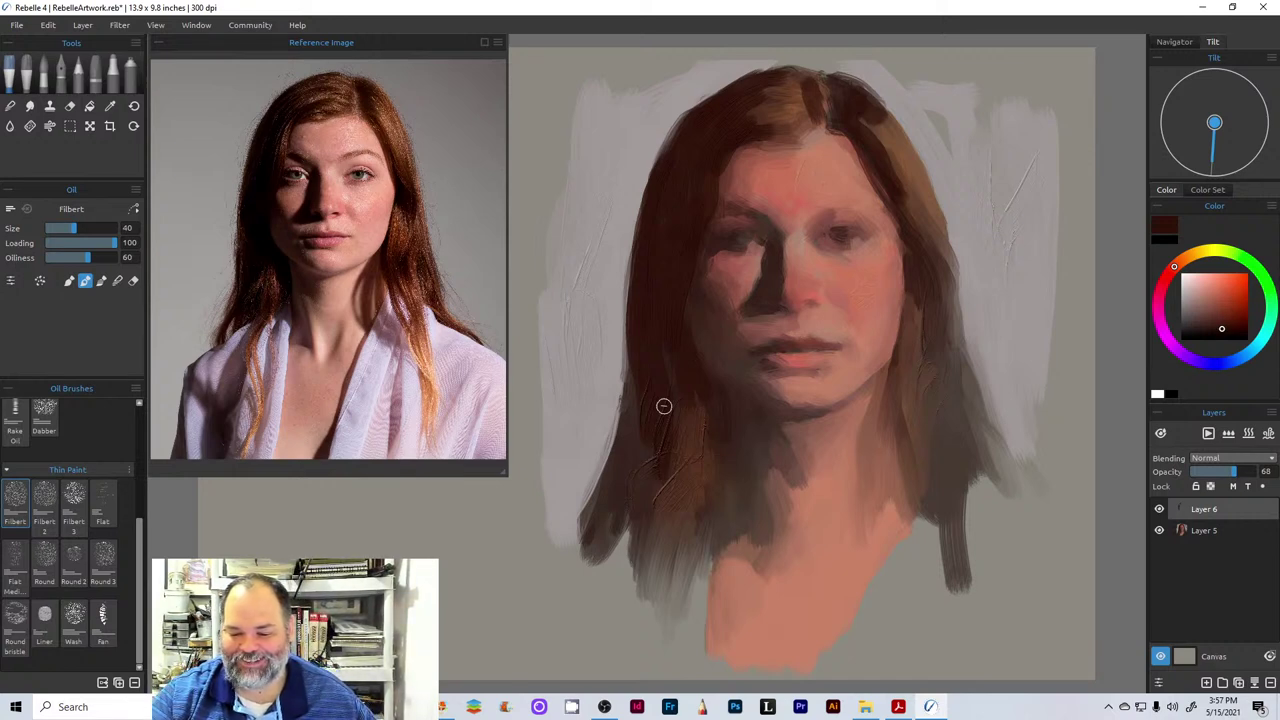
- Paint a darker brown into the lit-side hair beside the cheek and neck and into the lower ends of the shadow-side hair
{"action": "left_click_drag", "start_coordinate": [1218, 334], "coordinate": [1210, 331]}
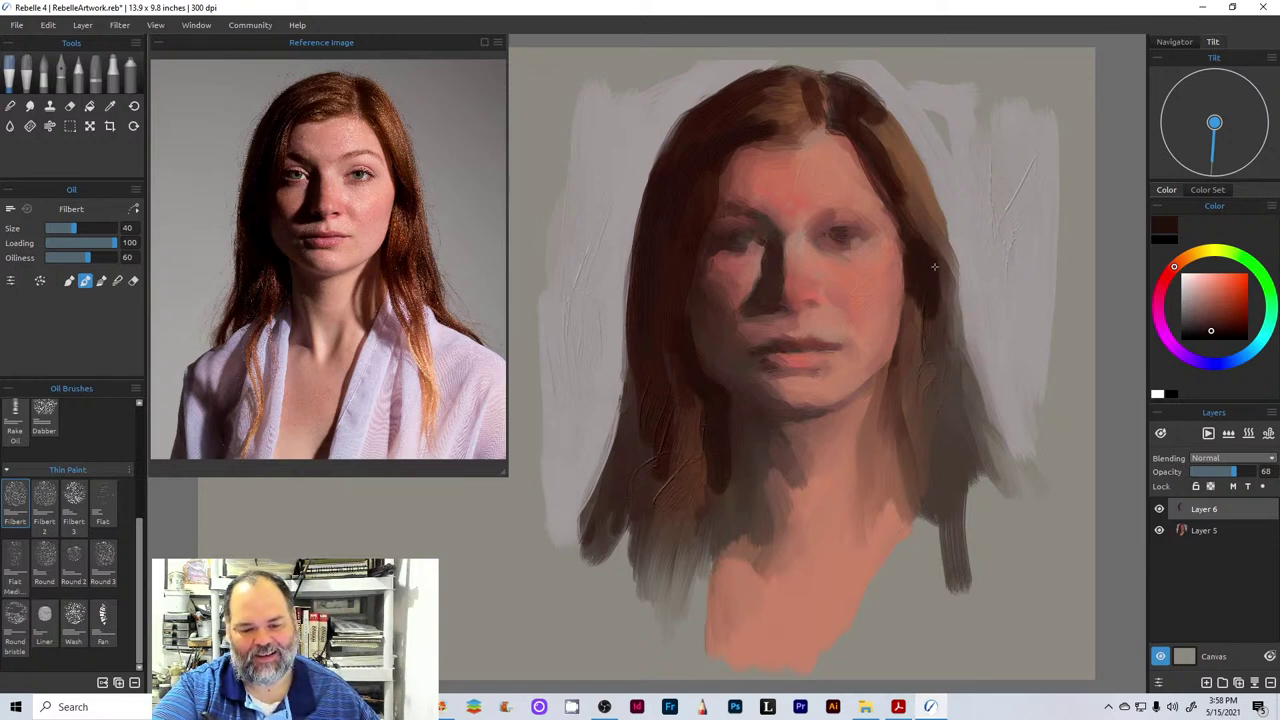
{"action": "mouse_move", "coordinate": [902, 356]}
{"action": "left_mouse_down"}
{"action": "mouse_move", "coordinate": [896, 406]}
{"action": "mouse_move", "coordinate": [915, 455]}
{"action": "left_mouse_up"}
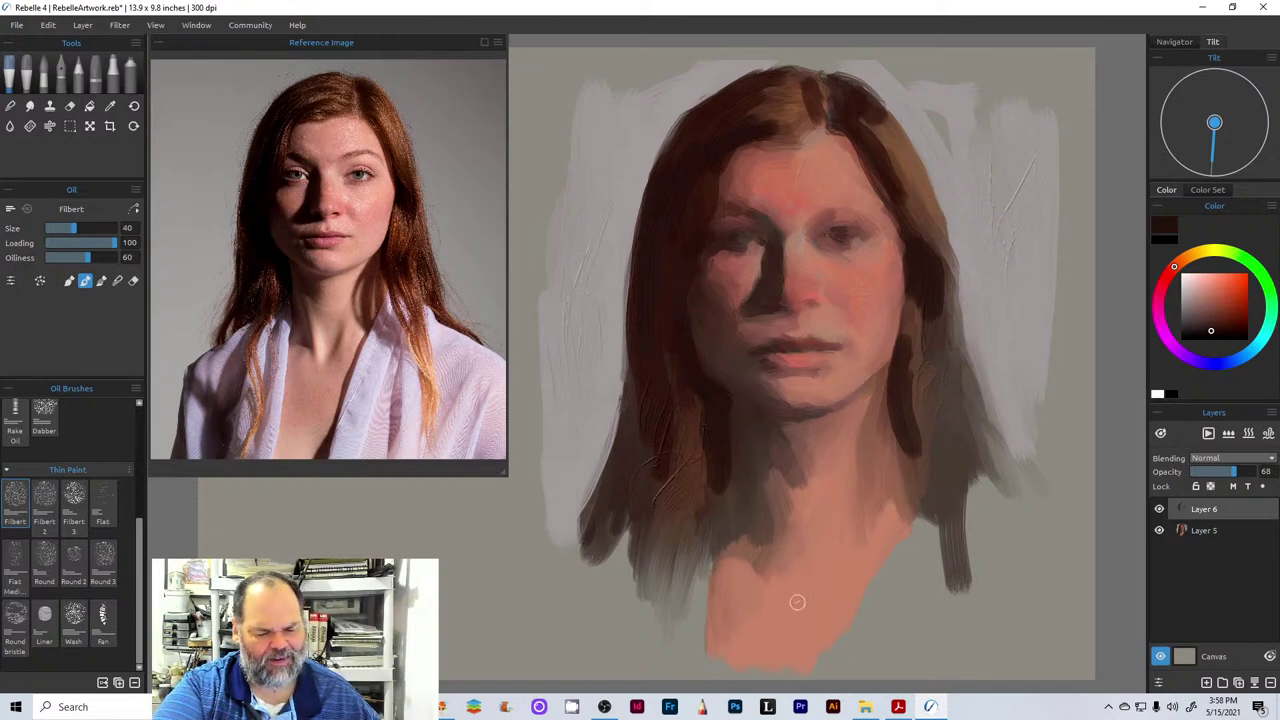
{"action": "mouse_move", "coordinate": [657, 440]}
{"action": "left_mouse_down"}
{"action": "mouse_move", "coordinate": [605, 499]}
{"action": "mouse_move", "coordinate": [596, 534]}
{"action": "mouse_move", "coordinate": [640, 406]}
{"action": "mouse_move", "coordinate": [577, 534]}
{"action": "mouse_move", "coordinate": [583, 554]}
{"action": "mouse_move", "coordinate": [648, 419]}
{"action": "mouse_move", "coordinate": [658, 431]}
{"action": "mouse_move", "coordinate": [631, 531]}
{"action": "mouse_move", "coordinate": [664, 457]}
{"action": "mouse_move", "coordinate": [631, 546]}
{"action": "mouse_move", "coordinate": [671, 470]}
{"action": "mouse_move", "coordinate": [668, 449]}
{"action": "mouse_move", "coordinate": [681, 494]}
{"action": "mouse_move", "coordinate": [663, 529]}
{"action": "mouse_move", "coordinate": [713, 458]}
{"action": "mouse_move", "coordinate": [701, 498]}
{"action": "mouse_move", "coordinate": [644, 571]}
{"action": "mouse_move", "coordinate": [677, 557]}
{"action": "mouse_move", "coordinate": [717, 476]}
{"action": "left_mouse_up"}
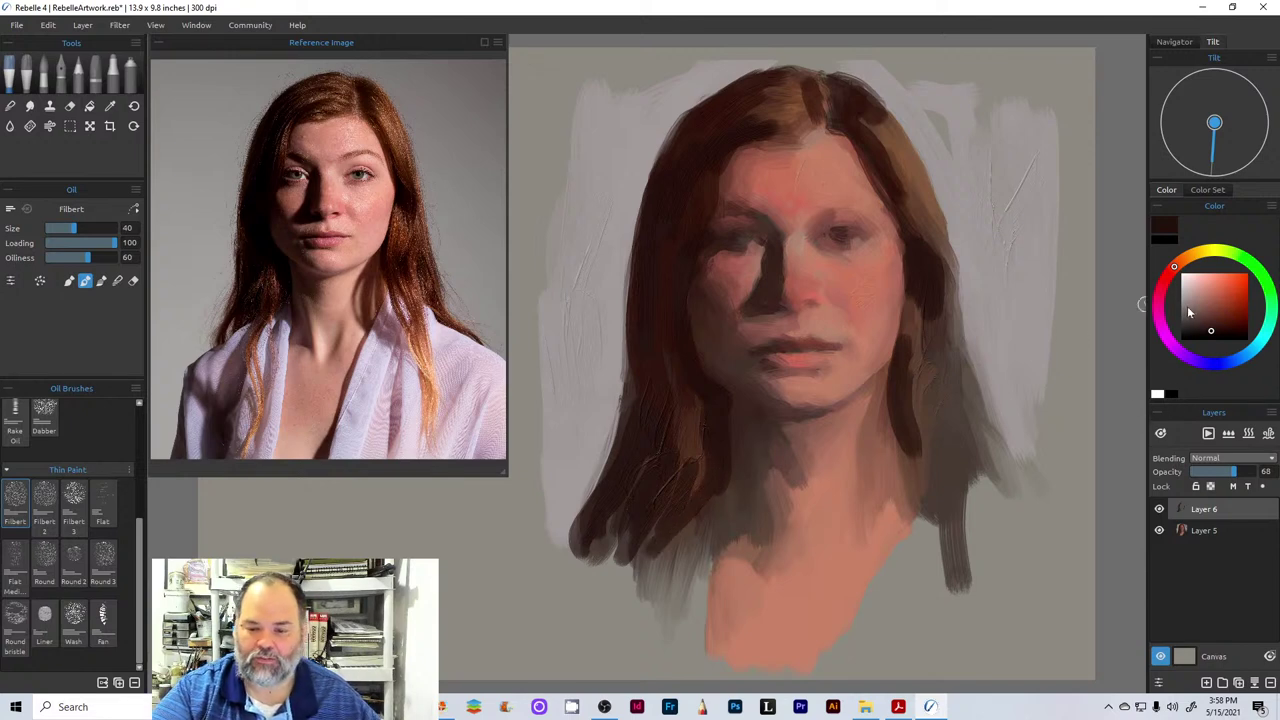
- Block in the robe with muted mauve-gray strokes below the hair on both sides of the neck and out across the shoulder
{"action": "left_click", "coordinate": [1187, 306]}
{"action": "mouse_move", "coordinate": [716, 470]}
{"action": "left_mouse_down"}
{"action": "mouse_move", "coordinate": [693, 575]}
{"action": "mouse_move", "coordinate": [712, 484]}
{"action": "mouse_move", "coordinate": [664, 560]}
{"action": "mouse_move", "coordinate": [679, 634]}
{"action": "mouse_move", "coordinate": [682, 562]}
{"action": "mouse_move", "coordinate": [599, 524]}
{"action": "mouse_move", "coordinate": [565, 565]}
{"action": "mouse_move", "coordinate": [636, 498]}
{"action": "mouse_move", "coordinate": [600, 590]}
{"action": "left_mouse_up"}
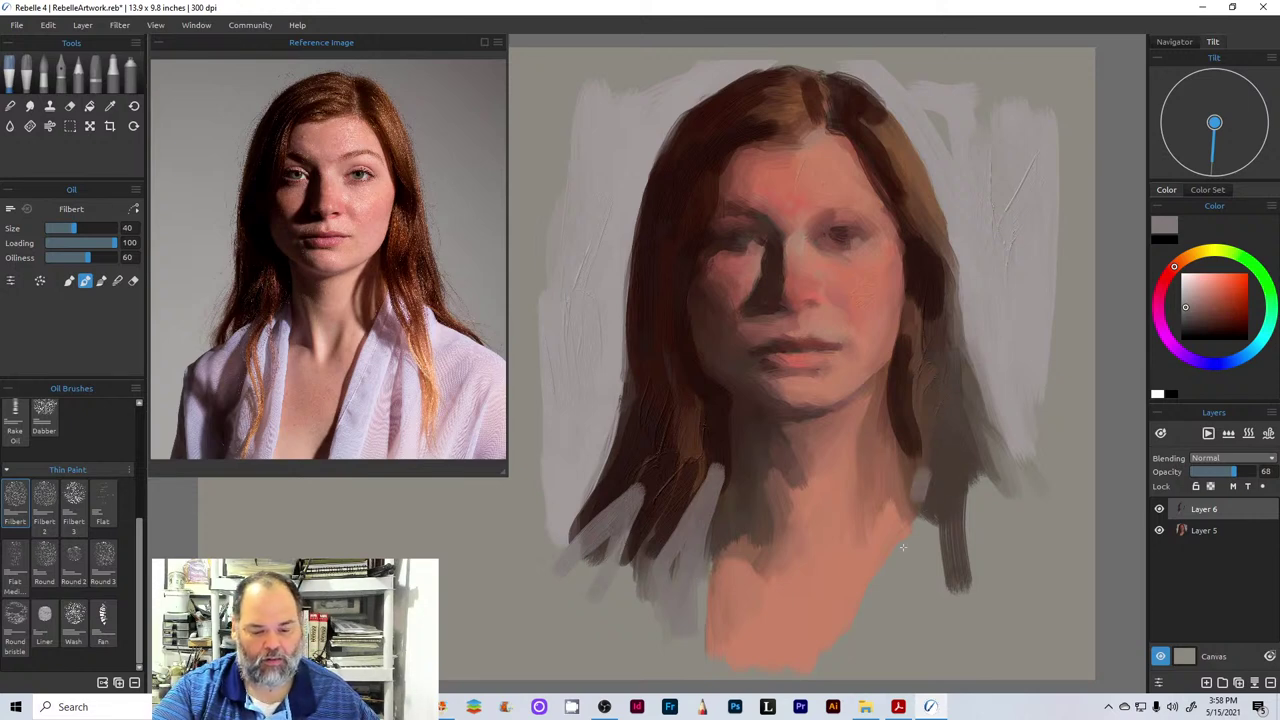
{"action": "left_click_drag", "start_coordinate": [925, 468], "coordinate": [852, 648]}
{"action": "left_click_drag", "start_coordinate": [905, 555], "coordinate": [872, 620]}
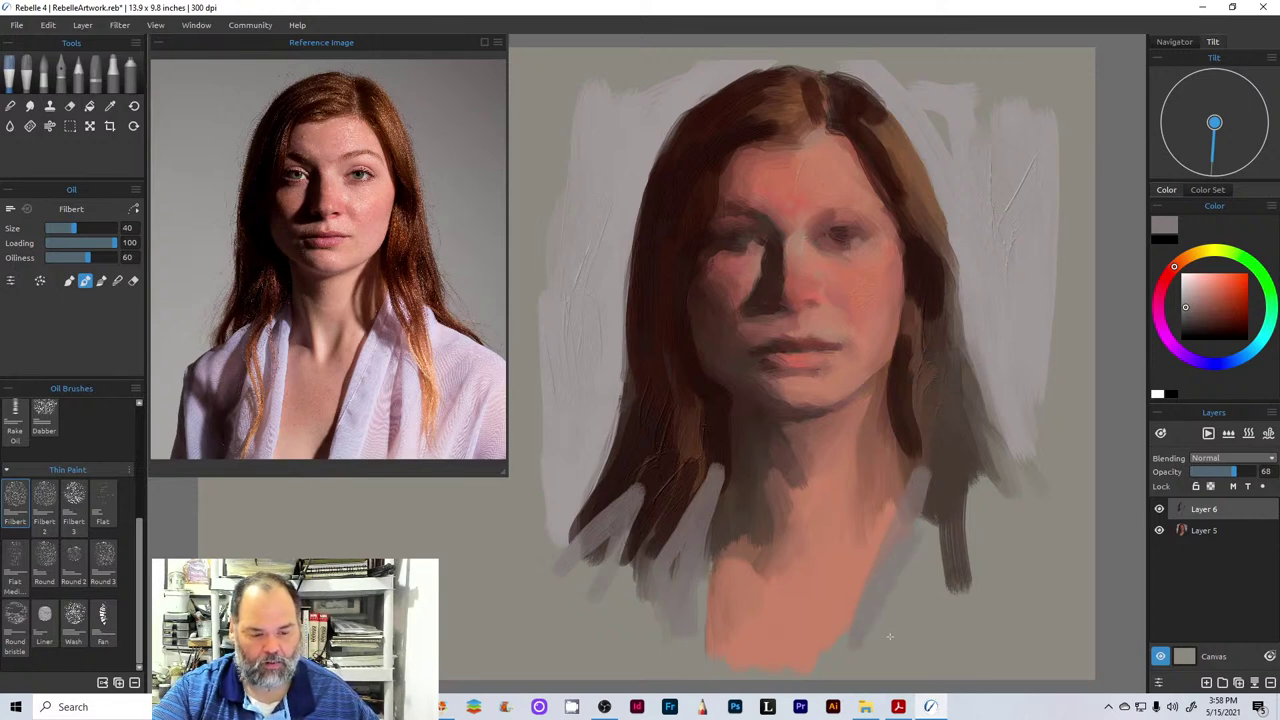
{"action": "mouse_move", "coordinate": [940, 490]}
{"action": "left_mouse_down"}
{"action": "mouse_move", "coordinate": [888, 636]}
{"action": "mouse_move", "coordinate": [920, 595]}
{"action": "mouse_move", "coordinate": [905, 636]}
{"action": "left_mouse_up"}
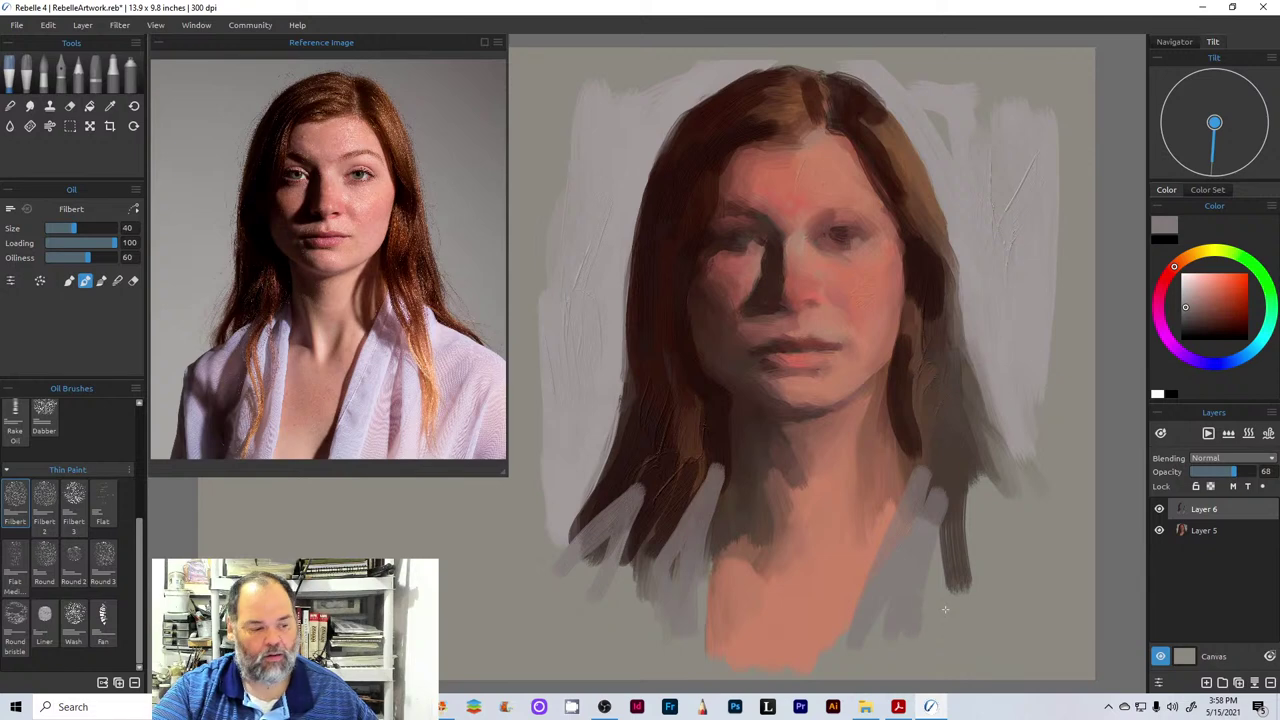
{"action": "mouse_move", "coordinate": [935, 560]}
{"action": "left_mouse_down"}
{"action": "mouse_move", "coordinate": [932, 620]}
{"action": "mouse_move", "coordinate": [945, 618]}
{"action": "left_mouse_up"}
{"action": "mouse_move", "coordinate": [980, 472]}
{"action": "left_mouse_down"}
{"action": "mouse_move", "coordinate": [995, 515]}
{"action": "mouse_move", "coordinate": [983, 585]}
{"action": "left_mouse_up"}
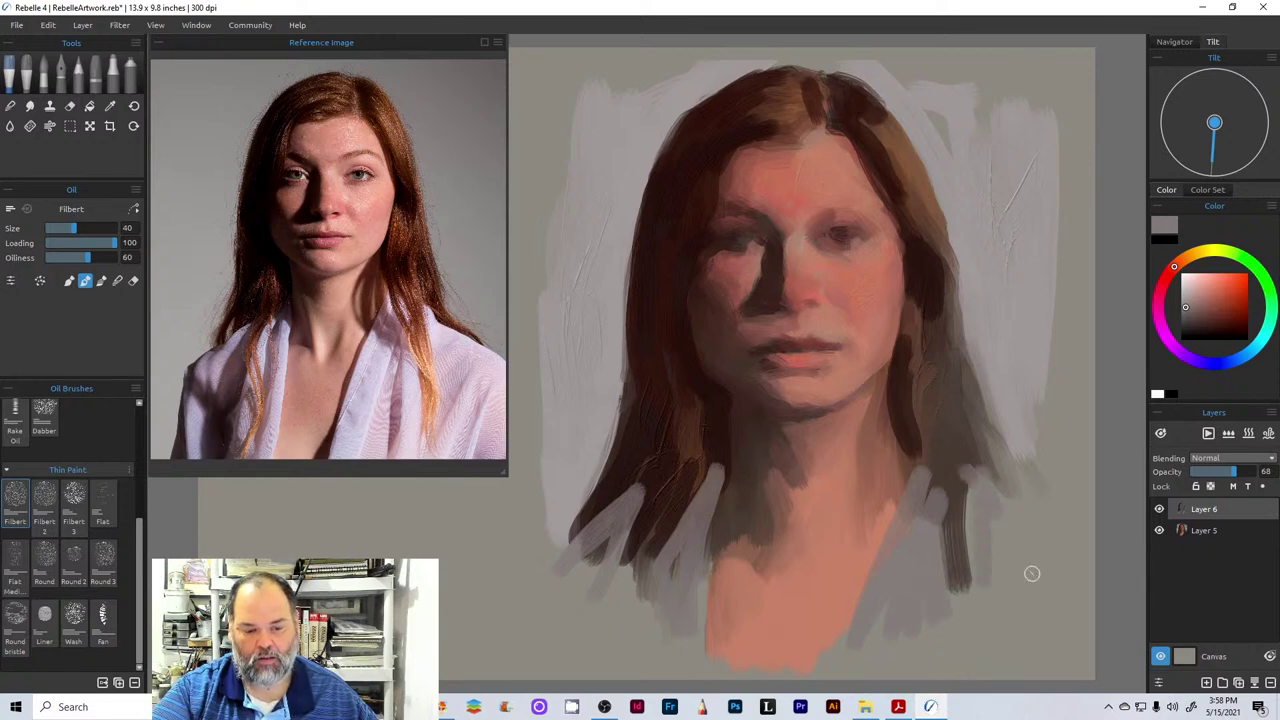
{"action": "left_click_drag", "start_coordinate": [1030, 520], "coordinate": [995, 564]}
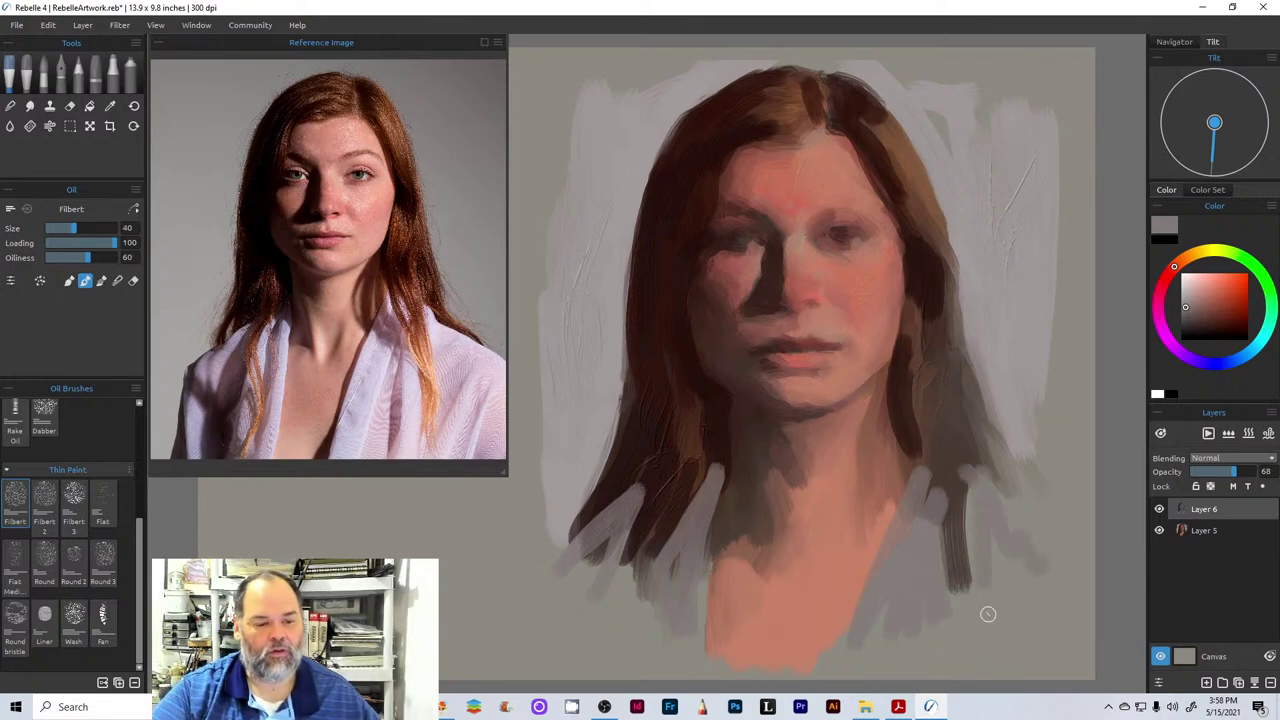
- Deepen the brow, eye, mouth and jaw shadows in dark reddish brown at size 22, and merge the layer with the one below
{"action": "left_click", "coordinate": [1213, 327]}
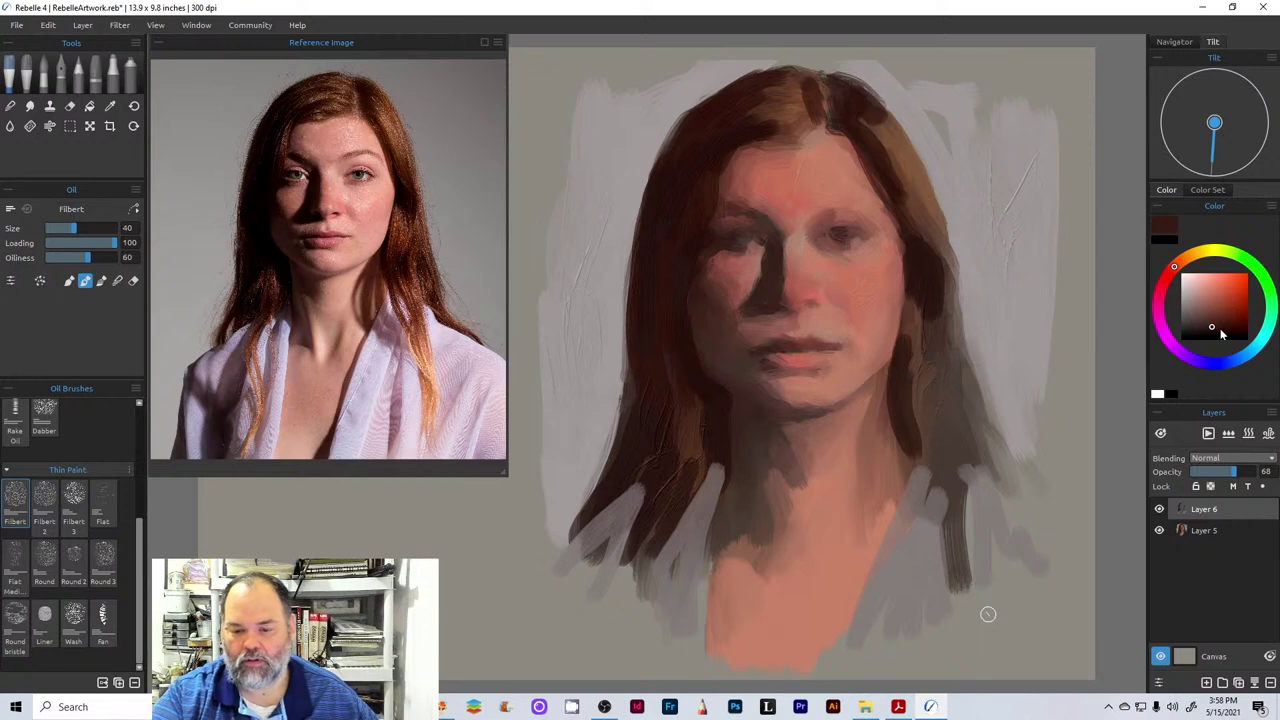
{"action": "left_click", "coordinate": [62, 228]}
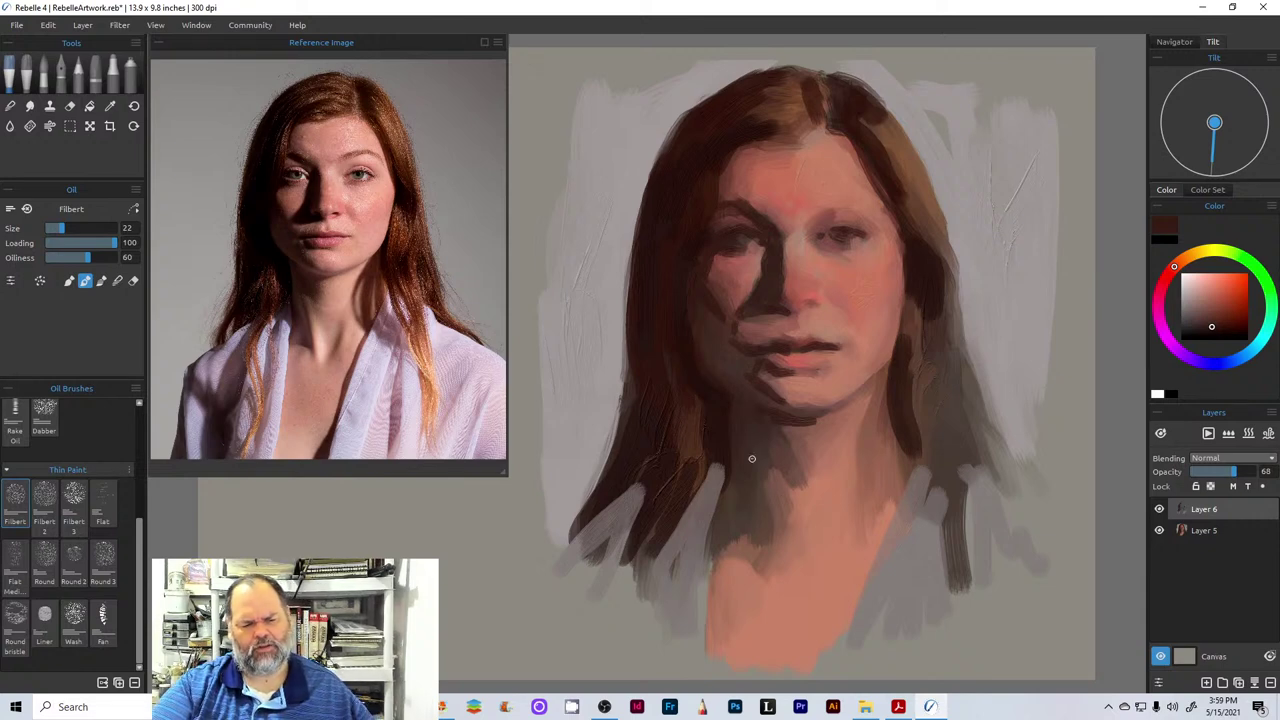
{"action": "left_click", "coordinate": [1256, 682]}
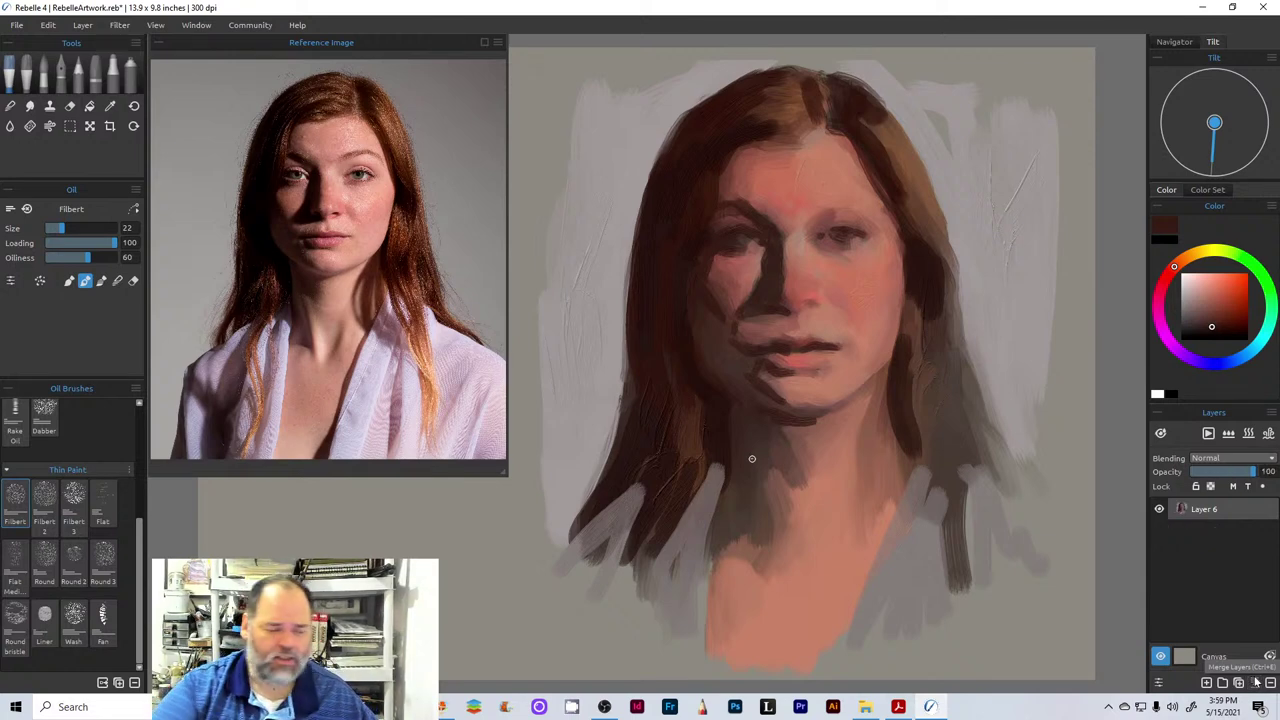
- Blend the shadow under the chin, the hair ends into the robe, and the outer hair edges and lit-side hair
{"action": "left_click", "coordinate": [117, 281]}
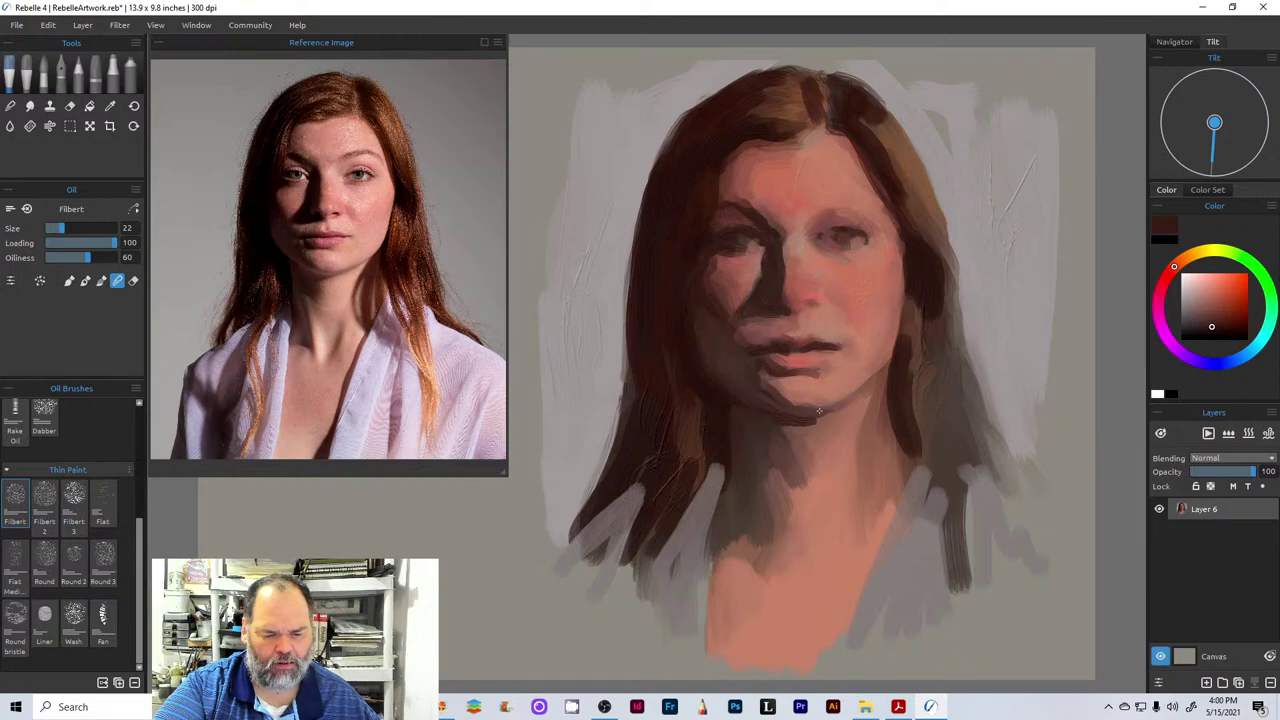
{"action": "mouse_move", "coordinate": [810, 415]}
{"action": "left_mouse_down"}
{"action": "mouse_move", "coordinate": [834, 416]}
{"action": "mouse_move", "coordinate": [782, 421]}
{"action": "left_mouse_up"}
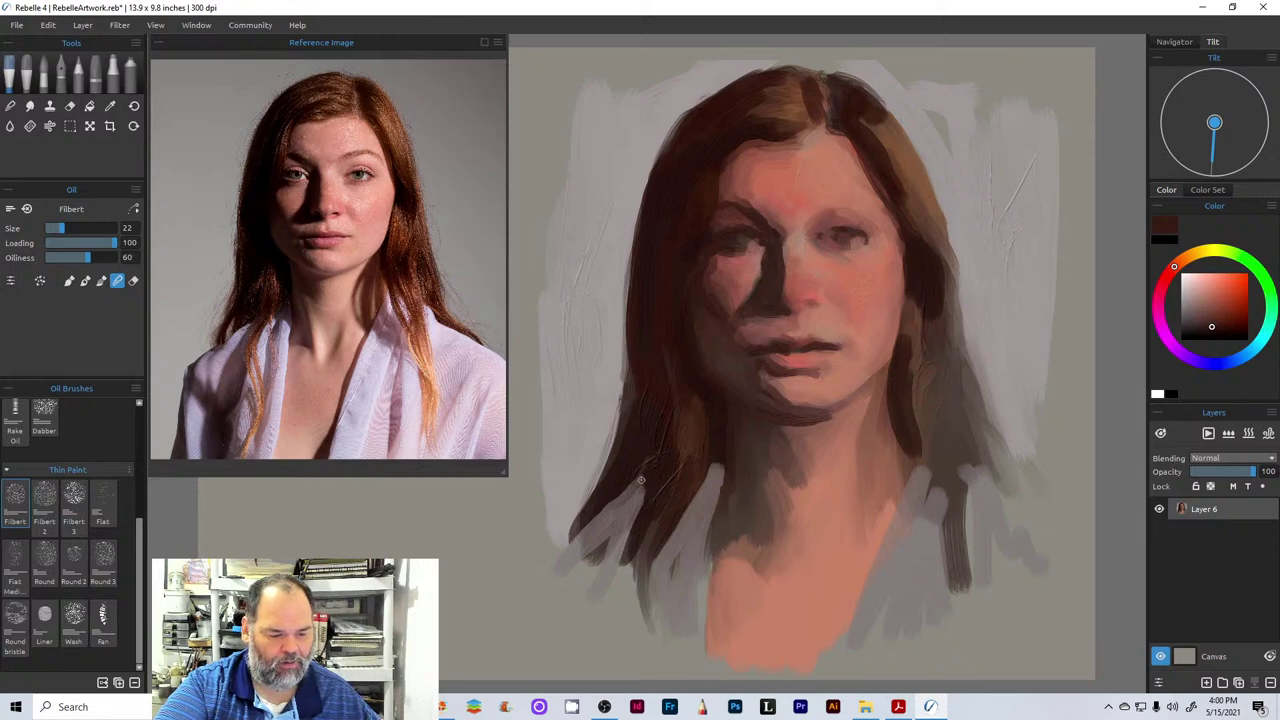
{"action": "left_click_drag", "start_coordinate": [630, 500], "coordinate": [600, 572]}
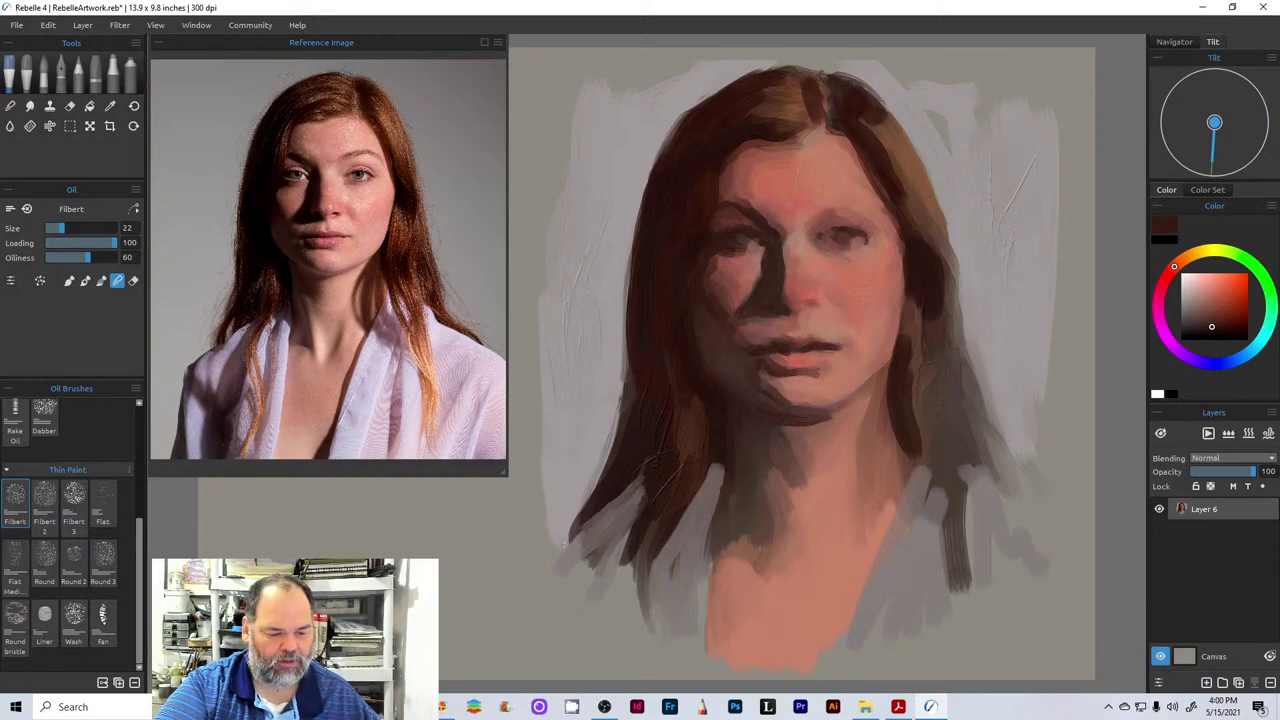
{"action": "left_click_drag", "start_coordinate": [612, 498], "coordinate": [548, 547]}
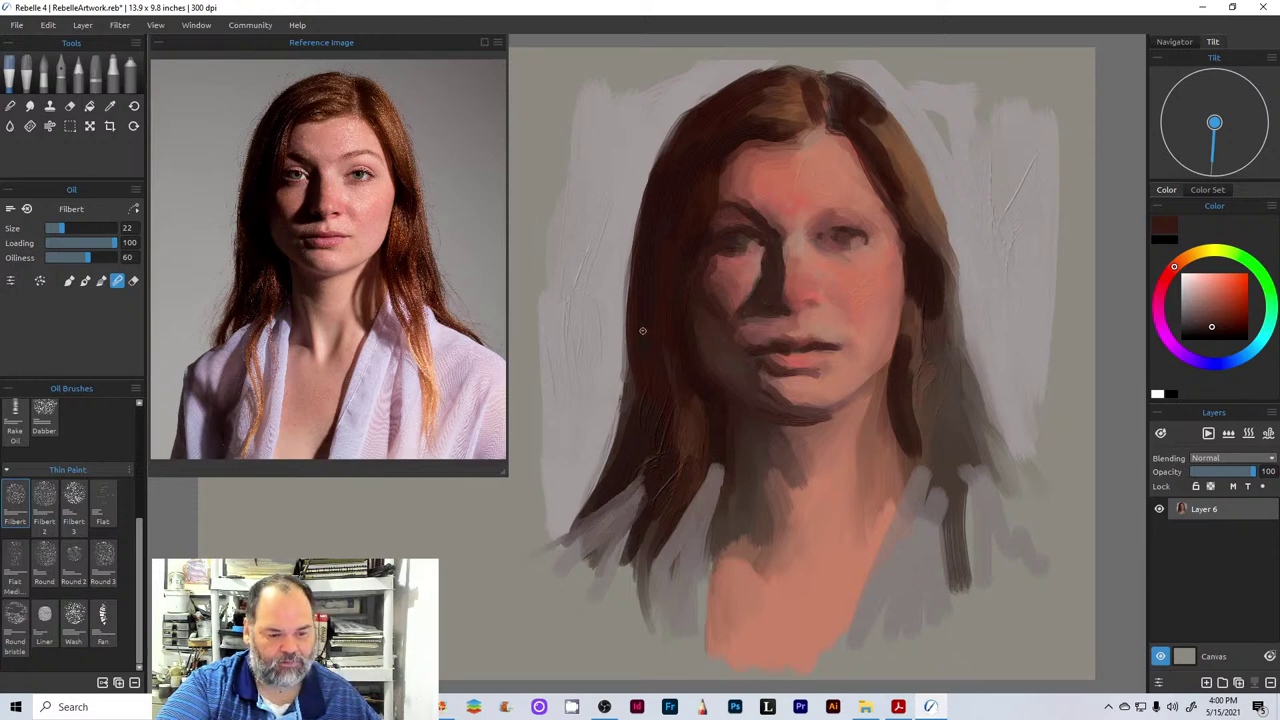
{"action": "left_click_drag", "start_coordinate": [627, 326], "coordinate": [624, 400]}
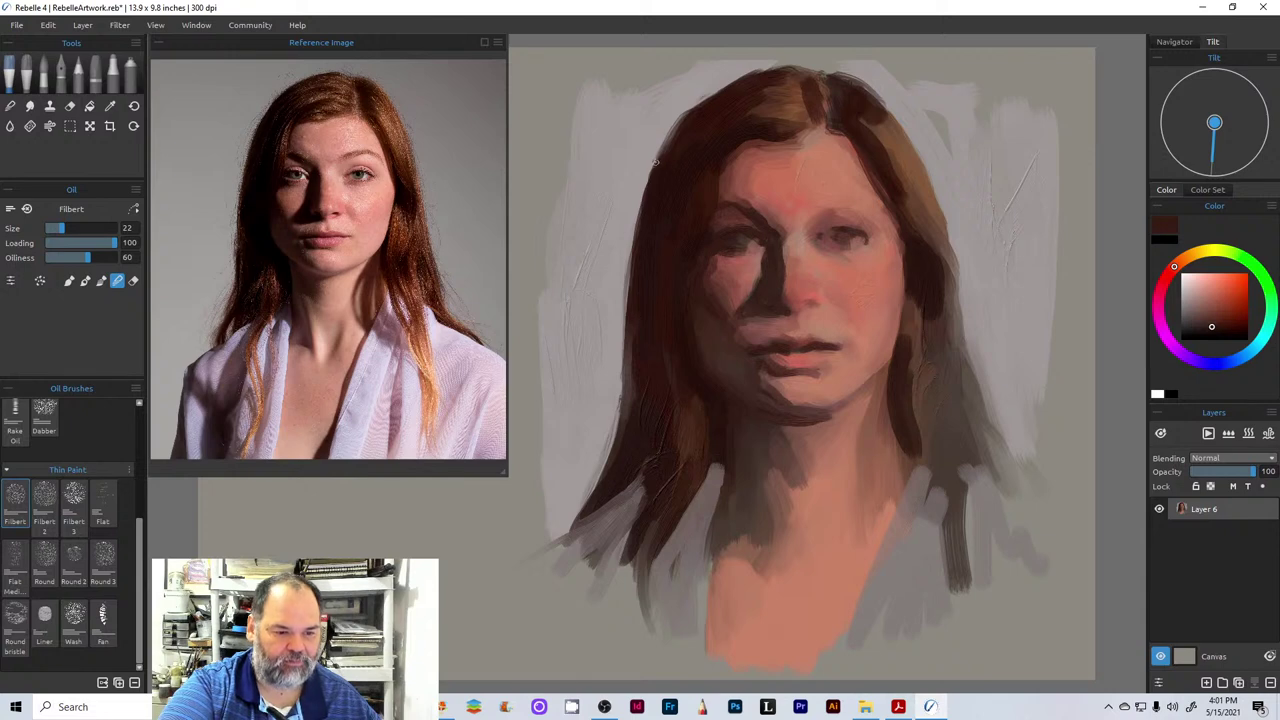
{"action": "mouse_move", "coordinate": [640, 240]}
{"action": "left_mouse_down"}
{"action": "mouse_move", "coordinate": [643, 185]}
{"action": "mouse_move", "coordinate": [667, 150]}
{"action": "mouse_move", "coordinate": [638, 241]}
{"action": "mouse_move", "coordinate": [683, 117]}
{"action": "left_mouse_up"}
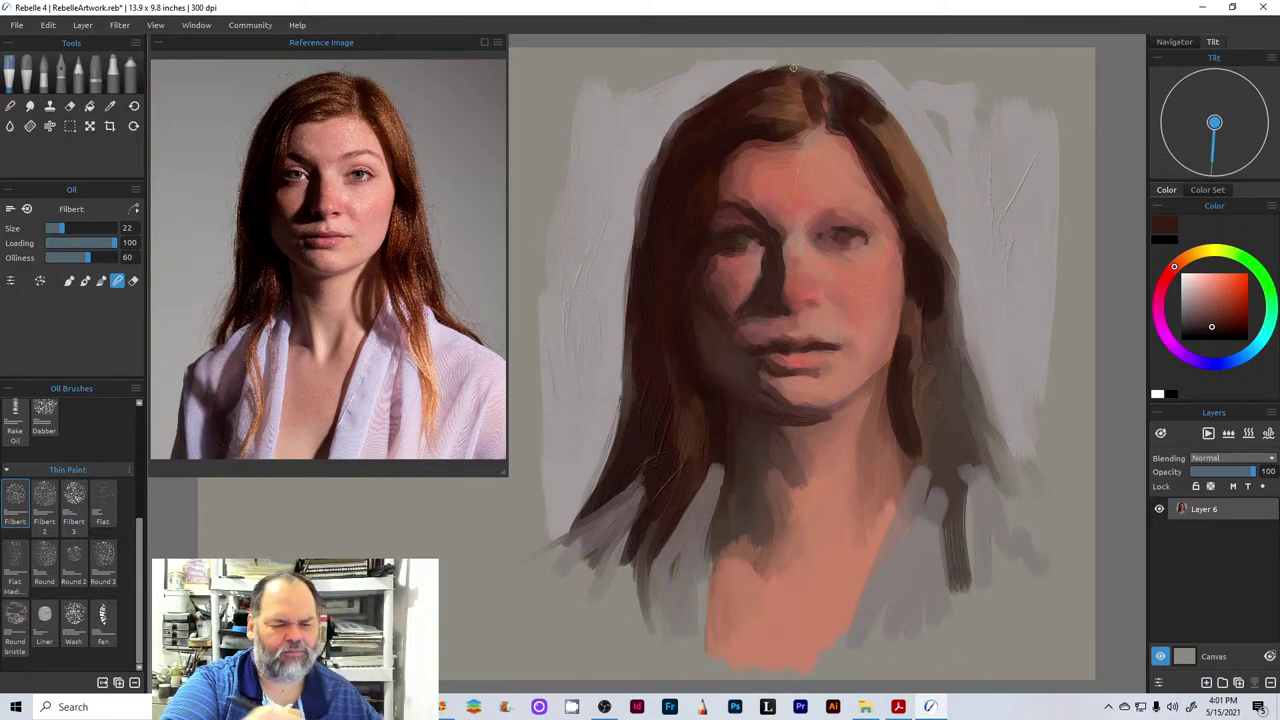
{"action": "left_click_drag", "start_coordinate": [867, 112], "coordinate": [910, 150]}
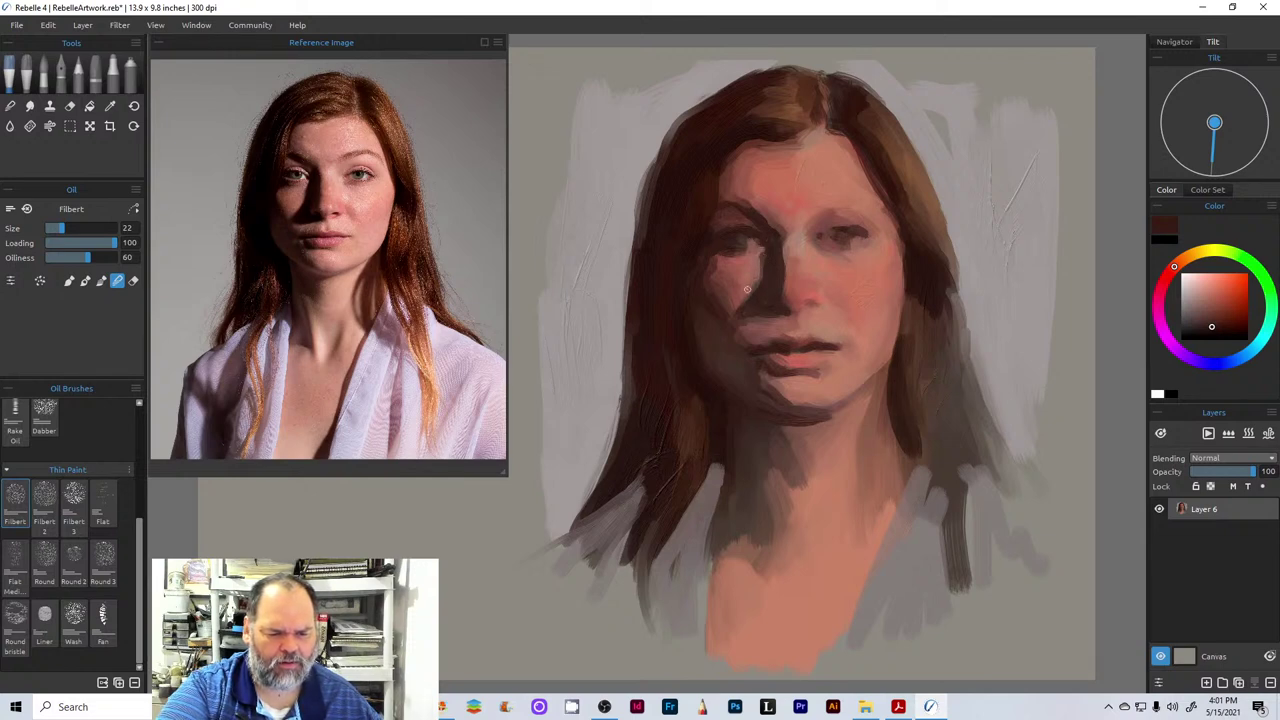
- Lower the blending brush's Loading to 56 and soften the hair at the crown and the lower shadow-side strands
{"action": "left_click", "coordinate": [85, 242]}
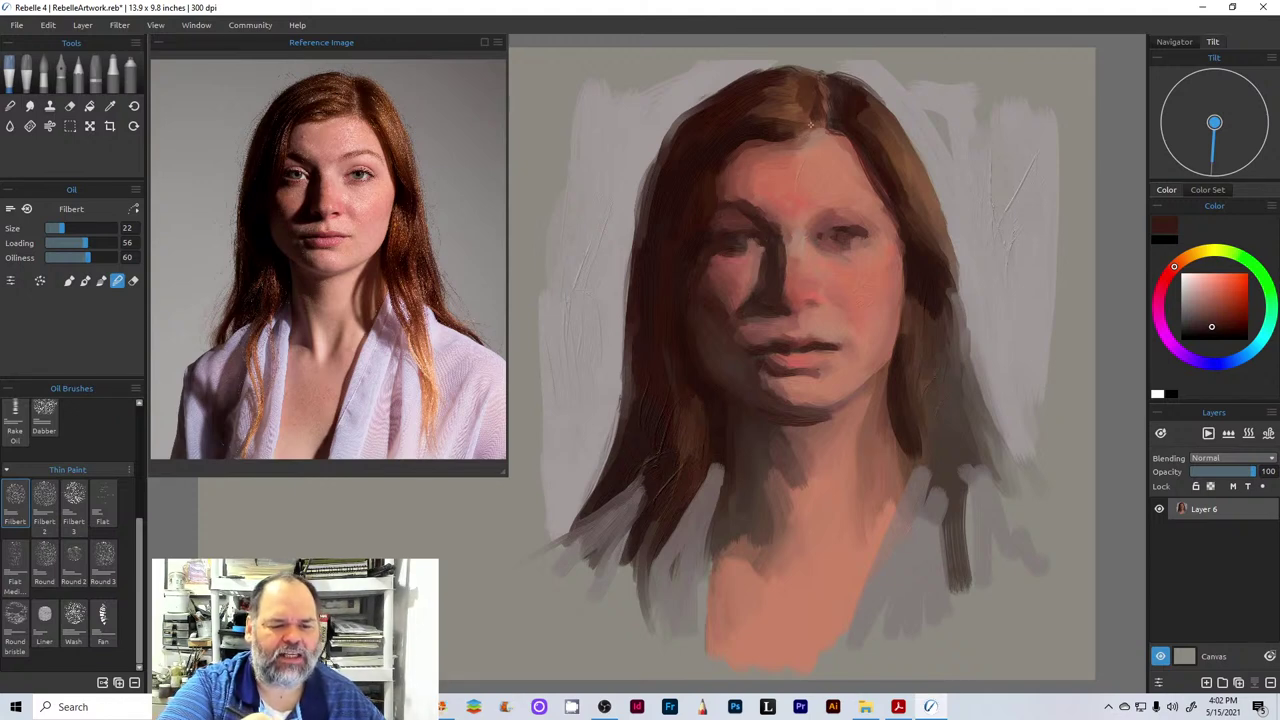
{"action": "left_click_drag", "start_coordinate": [817, 94], "coordinate": [741, 98]}
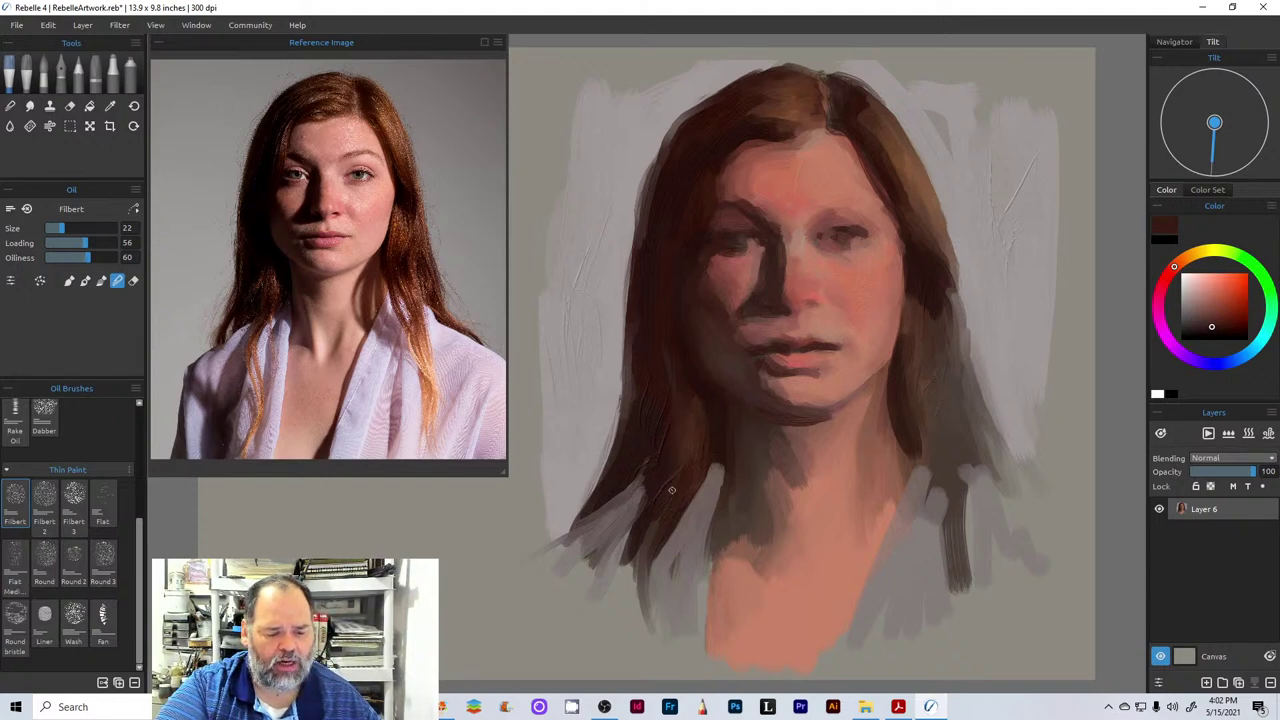
{"action": "left_click_drag", "start_coordinate": [632, 568], "coordinate": [632, 610]}
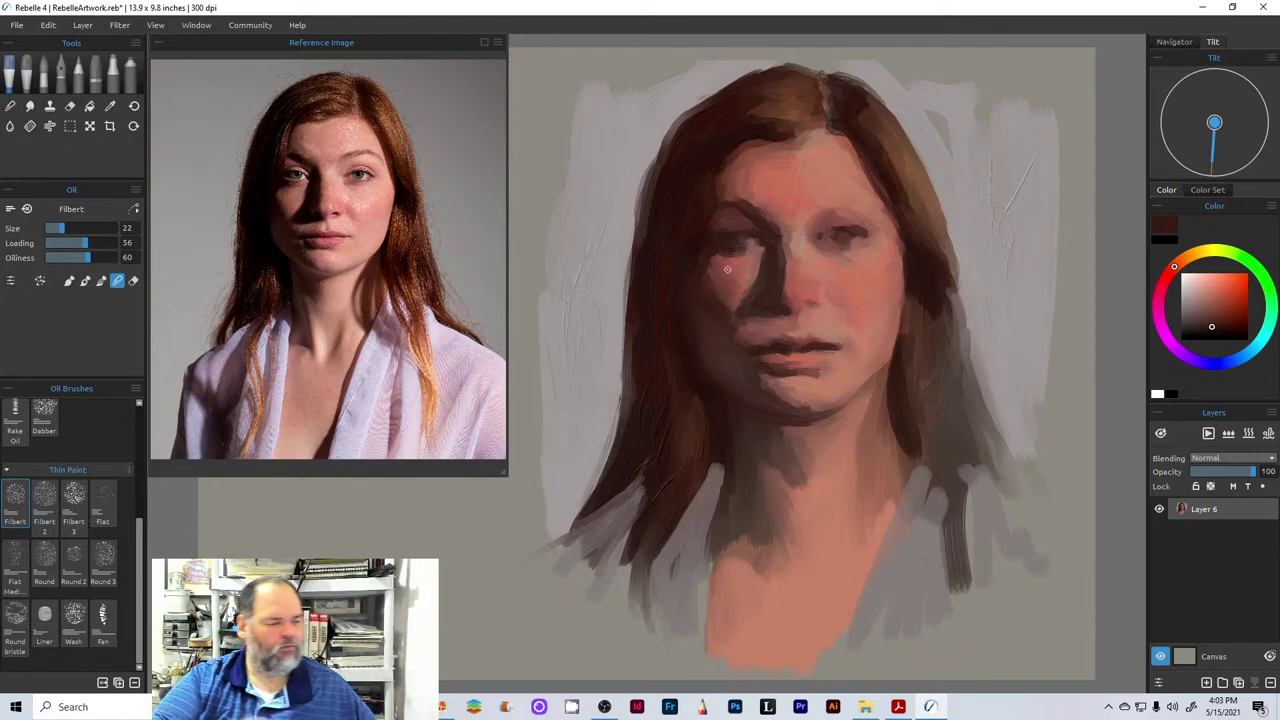
- Return to painting and add reddish accents and dark touches around the shadow-side eye using colors sampled from the face
{"action": "left_click", "coordinate": [70, 282]}
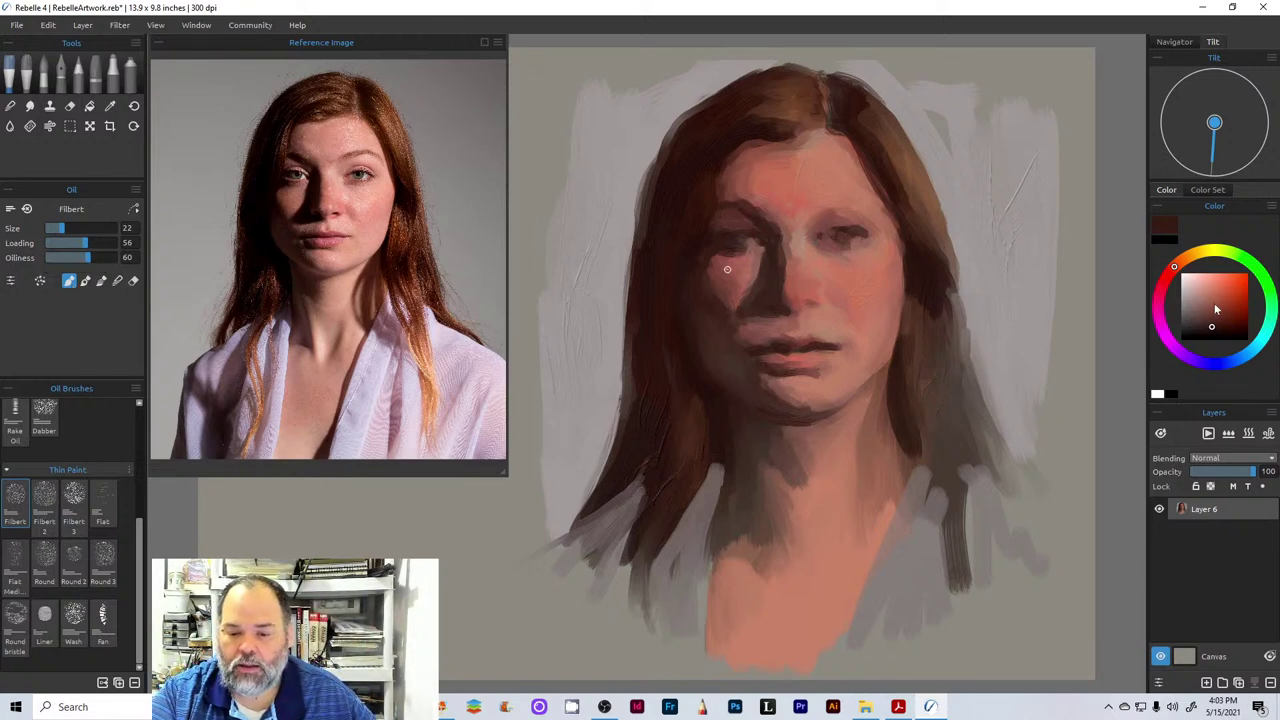
{"action": "left_click", "coordinate": [758, 208], "text": "alt"}
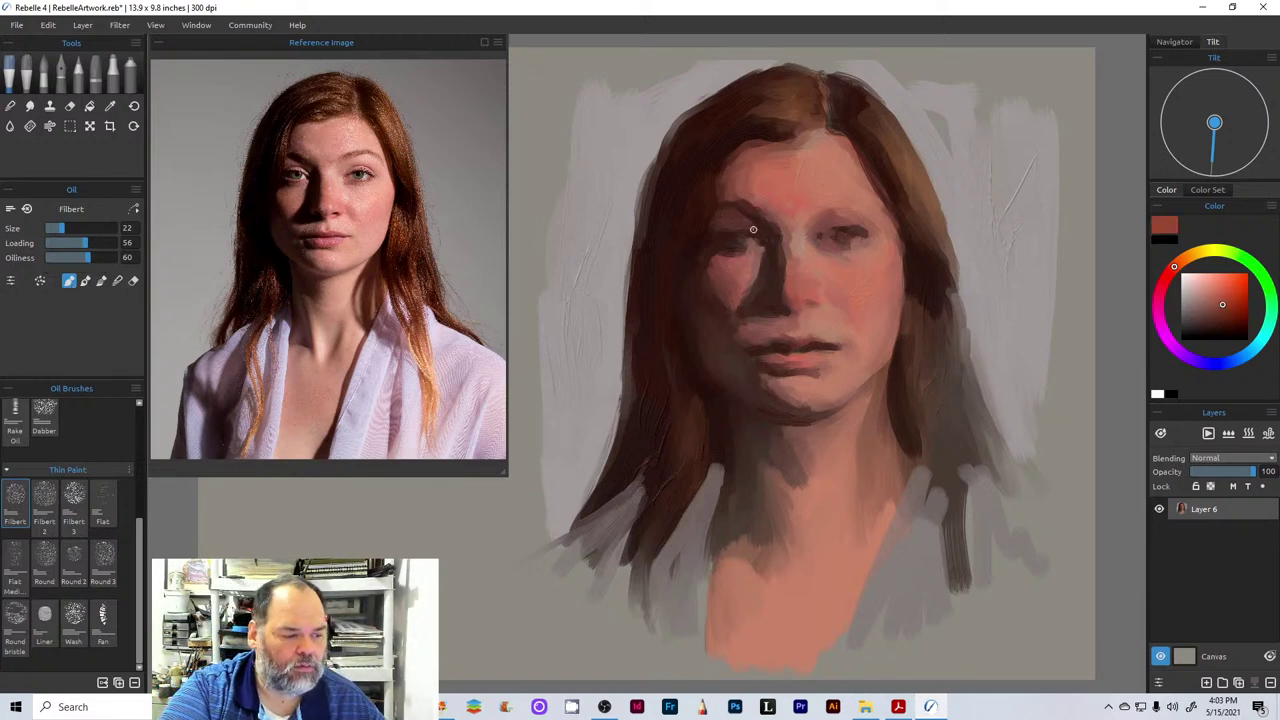
{"action": "left_click", "coordinate": [730, 227]}
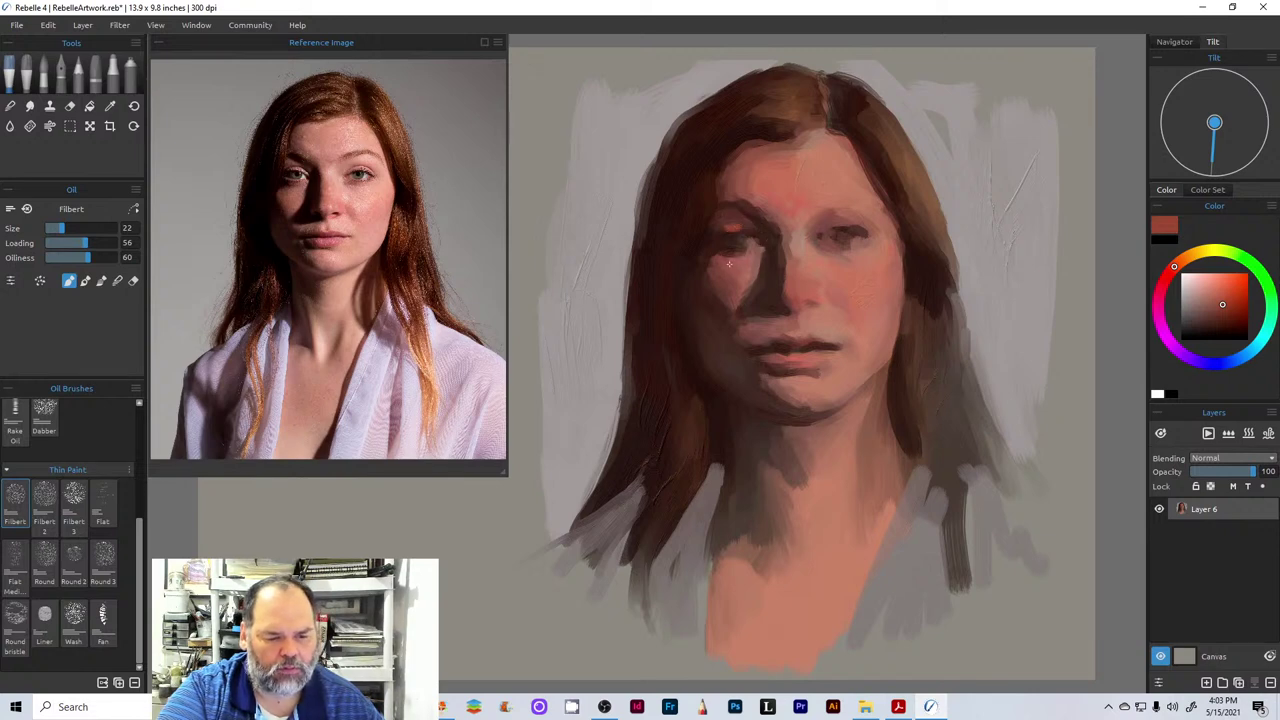
{"action": "left_click", "coordinate": [760, 263], "text": "alt"}
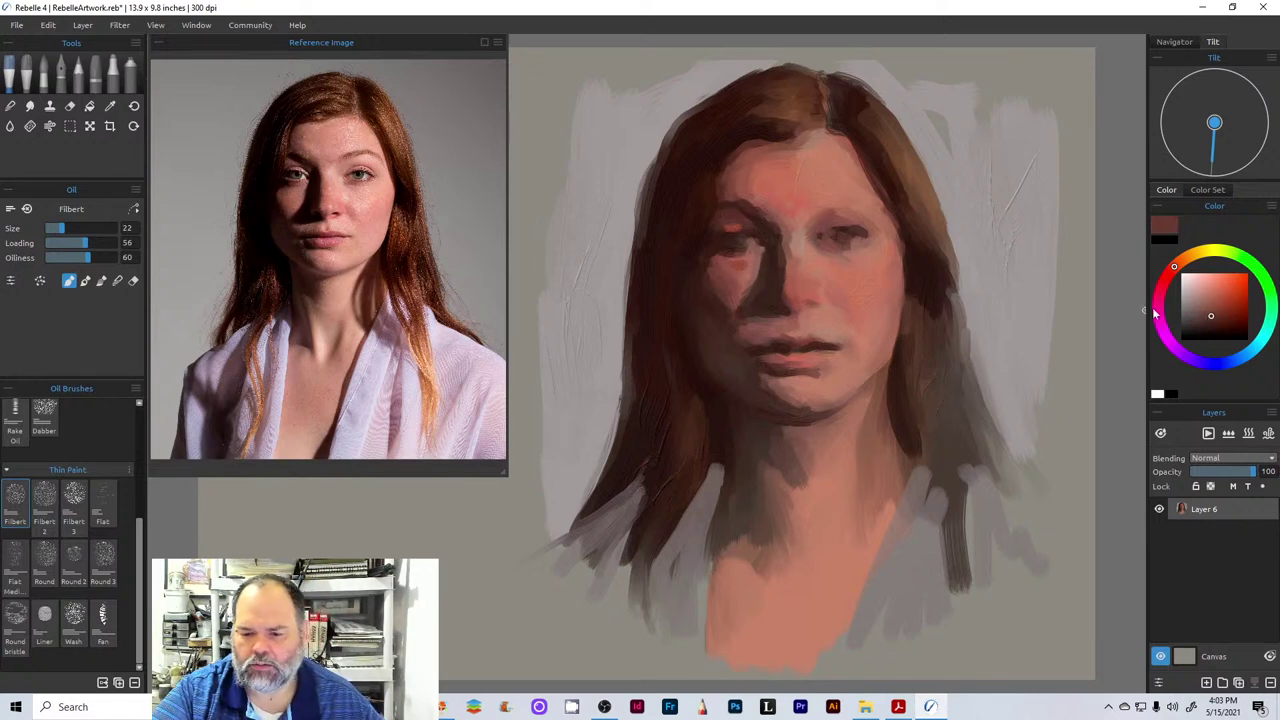
{"action": "left_click", "coordinate": [724, 256], "text": "alt"}
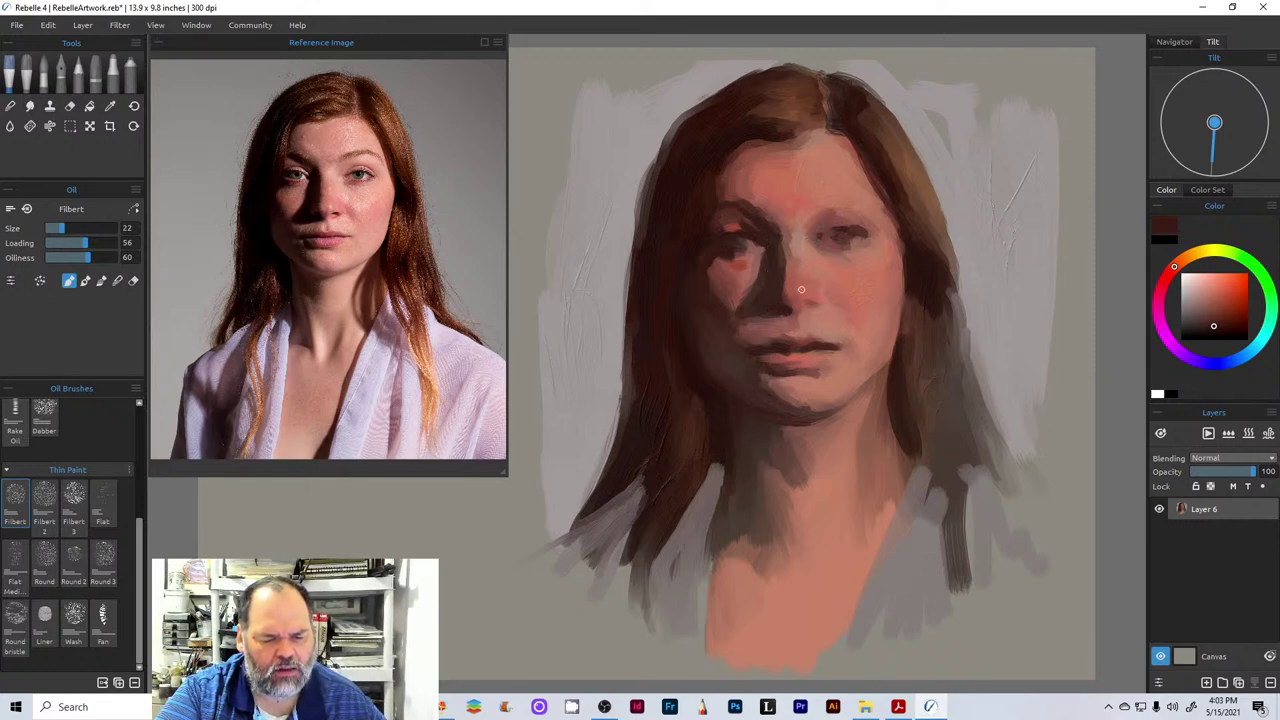
- Tone down the bright patch beneath the shadow-side eye with a medium reddish brown
{"action": "left_click_drag", "start_coordinate": [825, 228], "coordinate": [823, 256]}
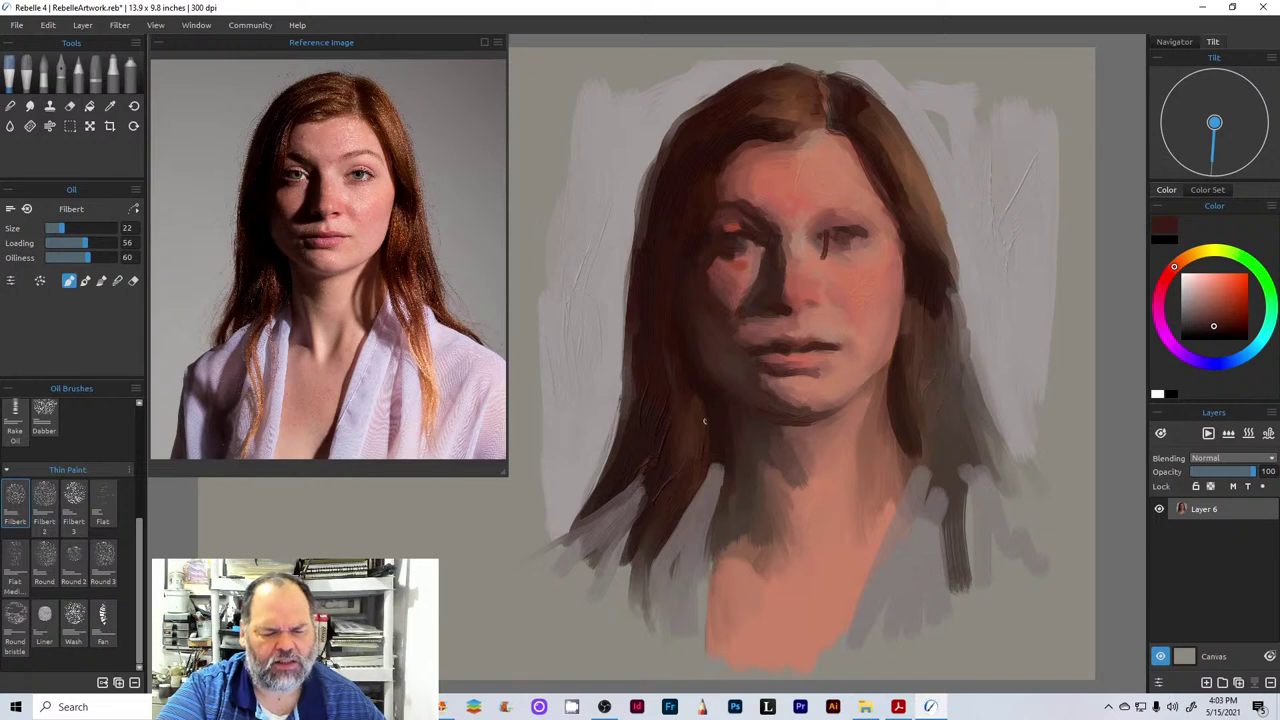
{"action": "left_click", "coordinate": [134, 107]}
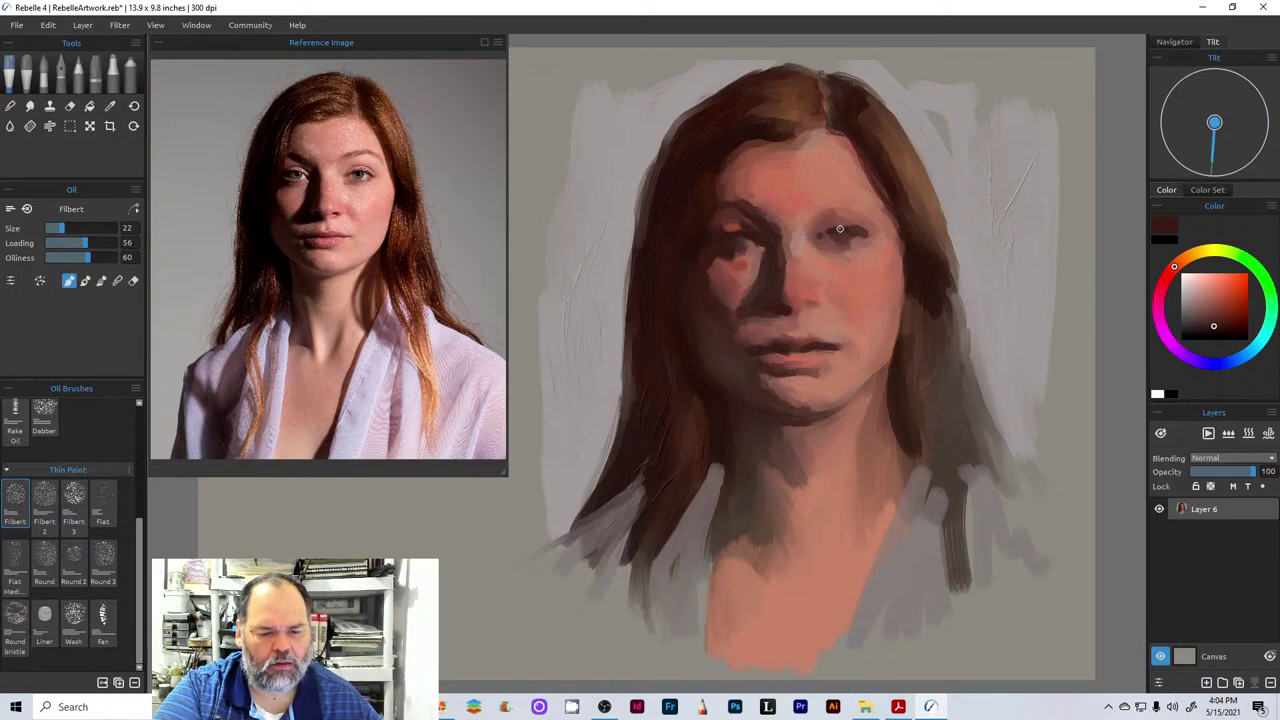
{"action": "left_click", "coordinate": [1215, 312]}
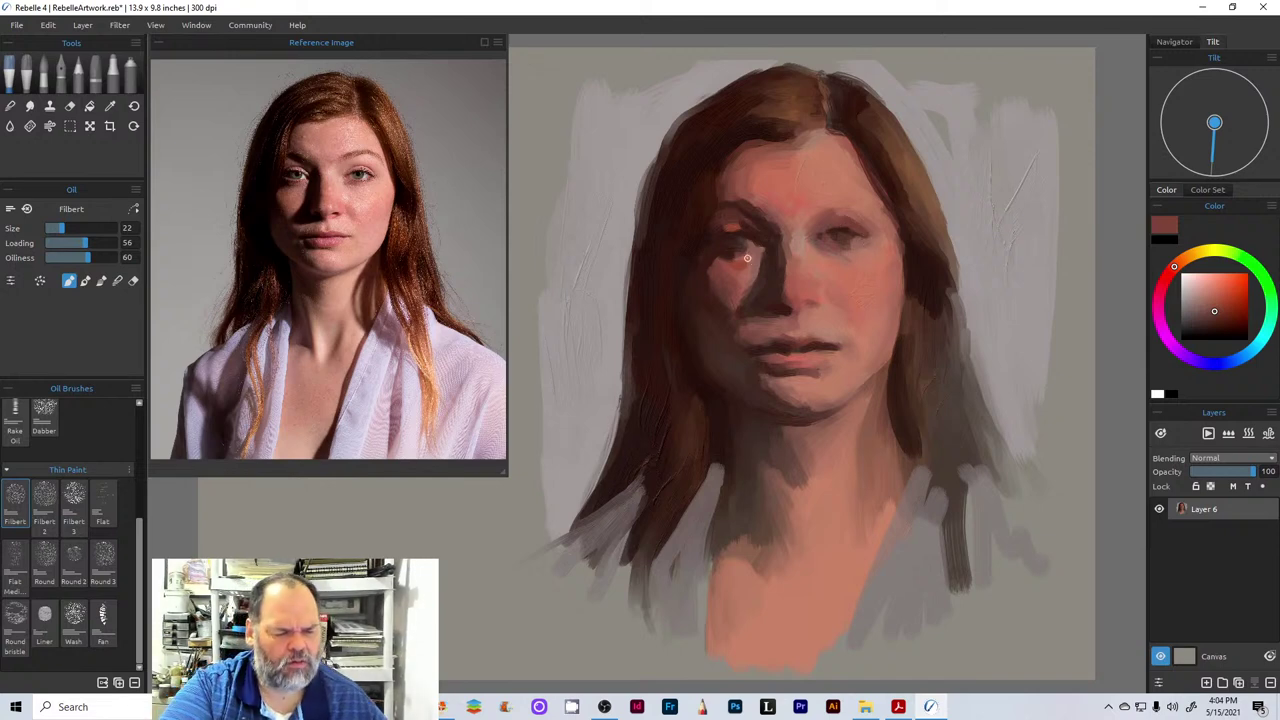
{"action": "left_click_drag", "start_coordinate": [744, 258], "coordinate": [750, 260]}
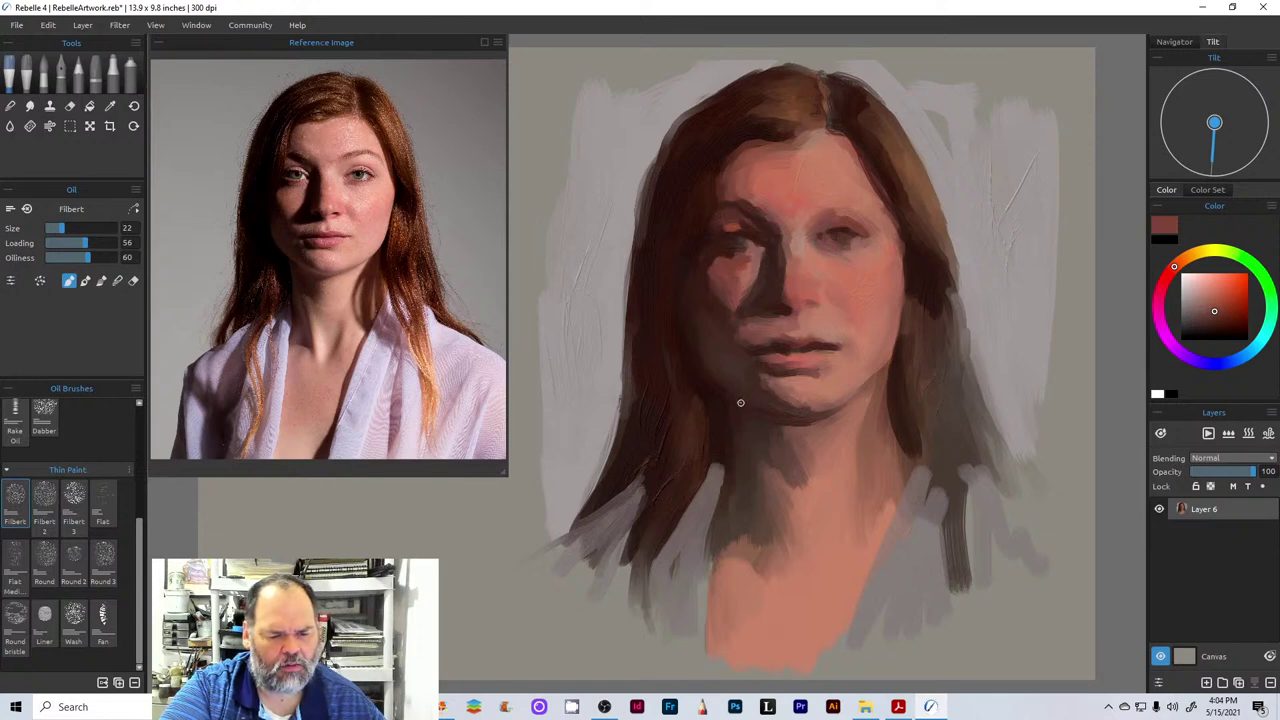
{"action": "left_click", "coordinate": [1213, 320]}
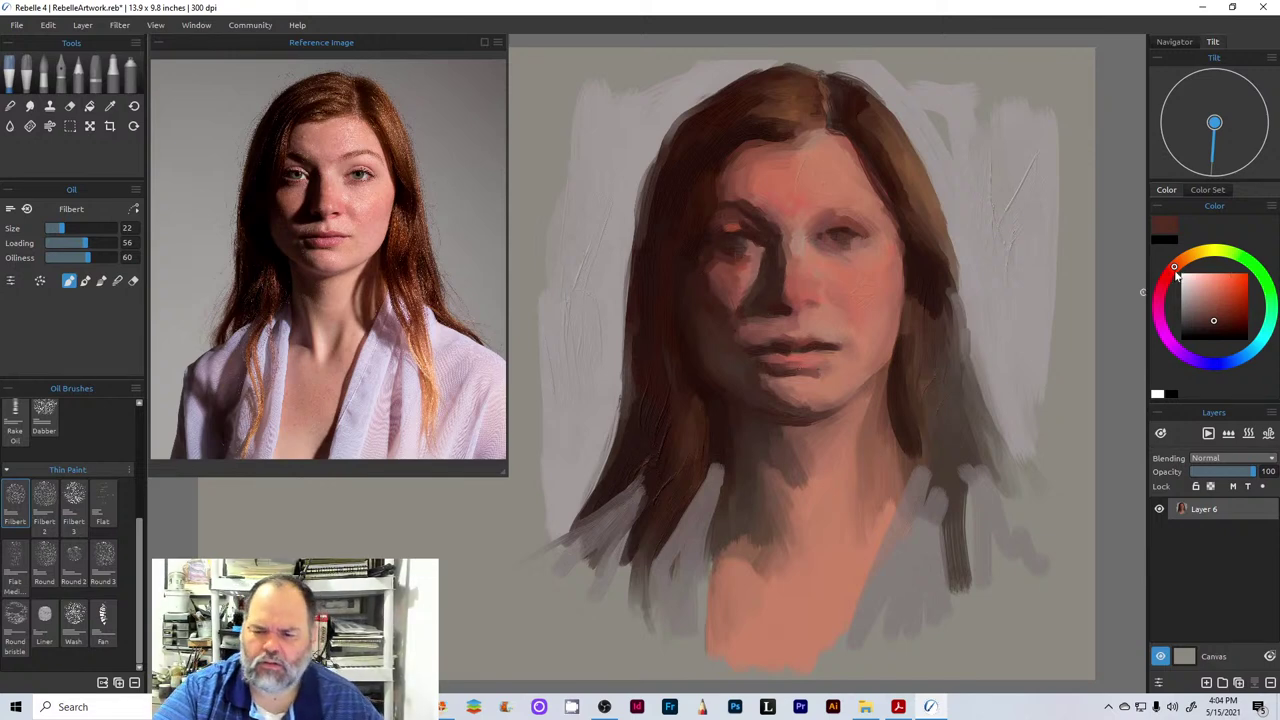
{"action": "left_click", "coordinate": [1219, 311]}
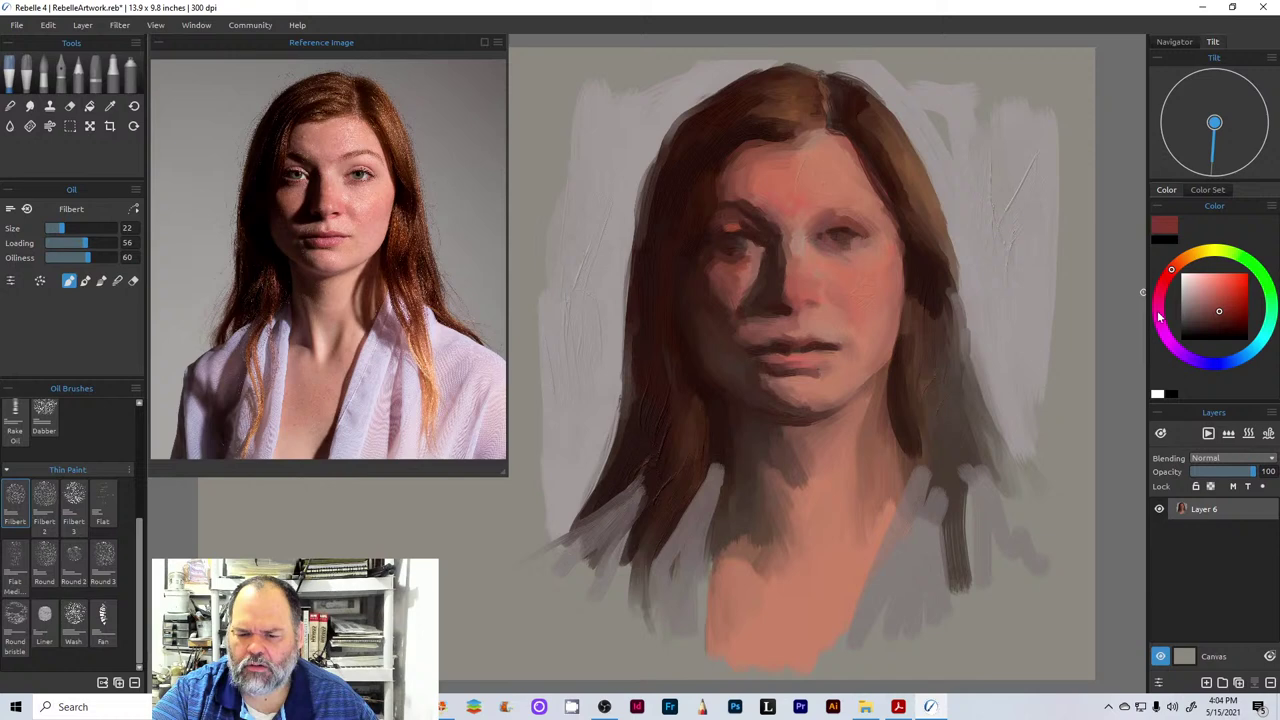
- Sample a muted chin tone and shade the area under the shadow-side eye with darker and lighter mauve-brown touches
{"action": "left_click", "coordinate": [816, 358], "text": "alt"}
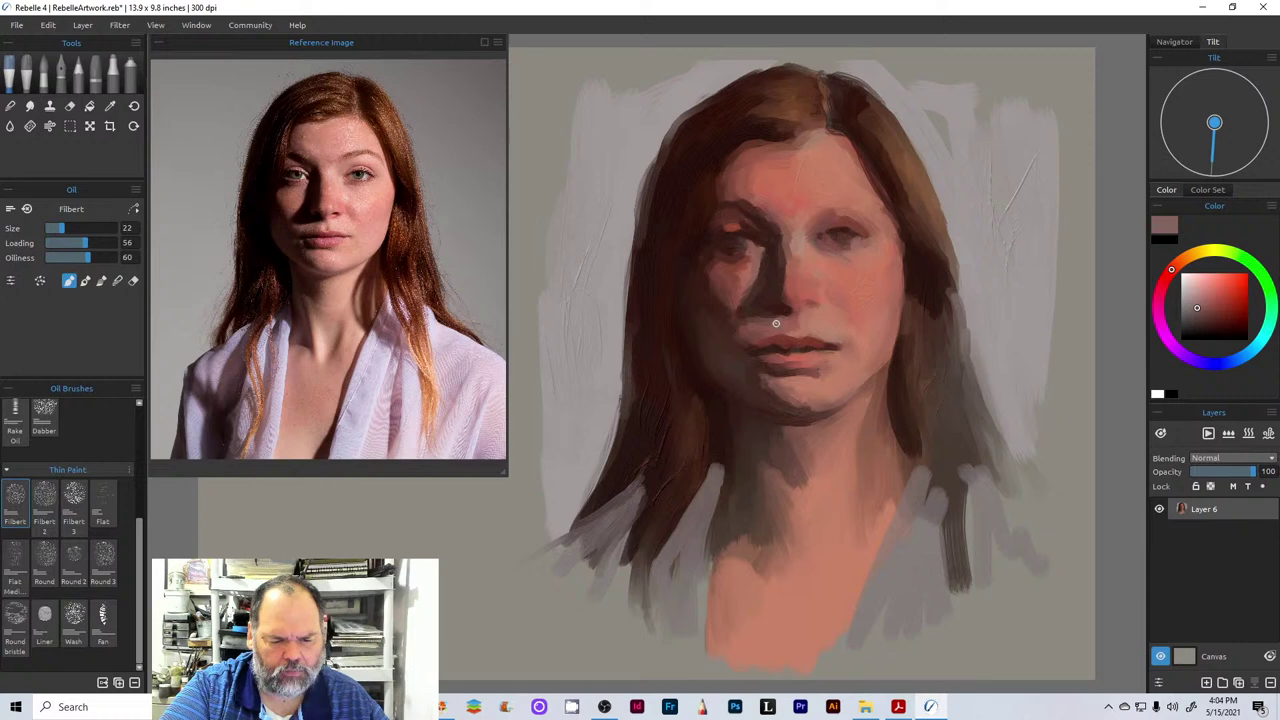
{"action": "left_click", "coordinate": [1199, 320]}
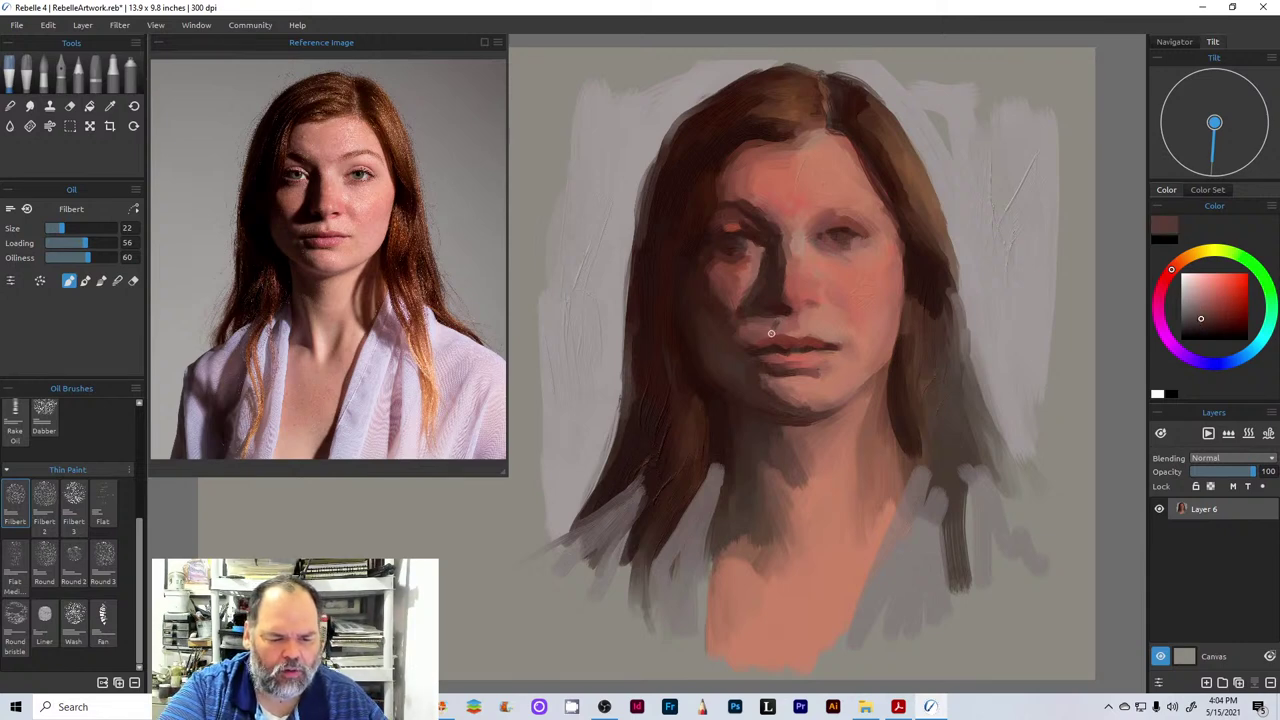
{"action": "left_click", "coordinate": [1203, 313]}
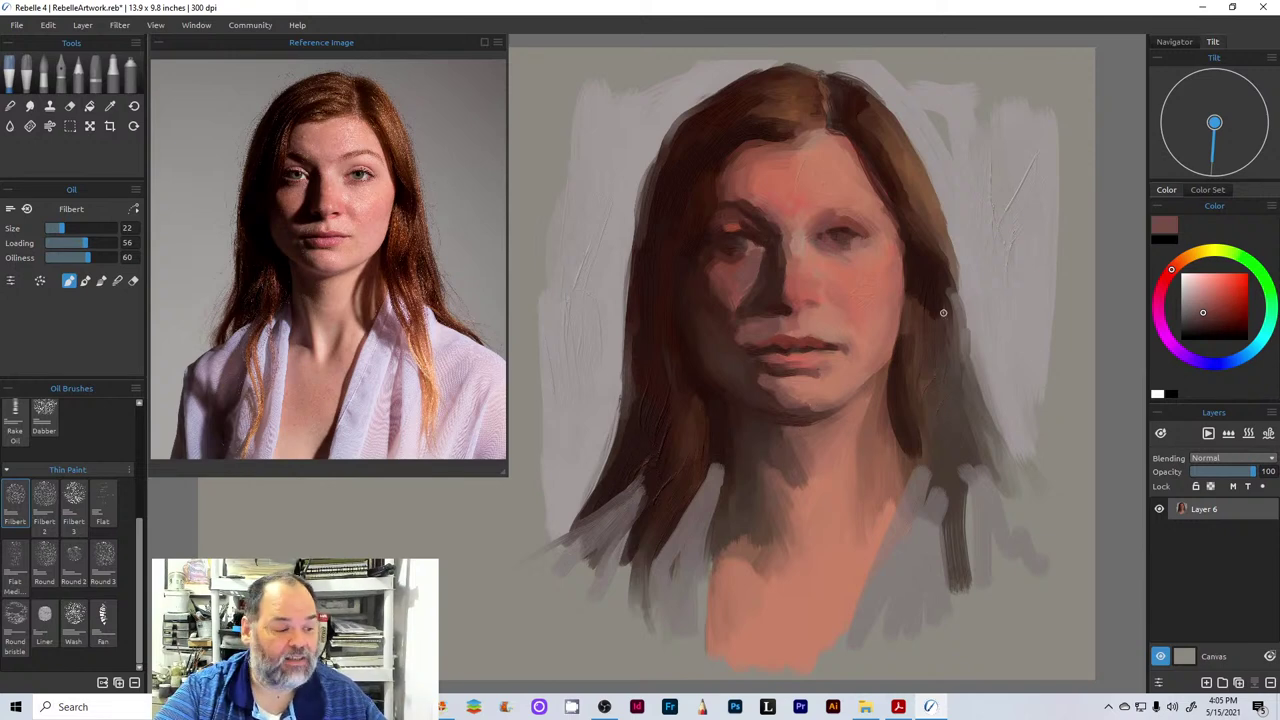
- Sample the red of the nose tip, lighten it to a pinkish red, and paint a highlight on the lower lip
{"action": "left_click", "coordinate": [806, 299], "text": "alt"}
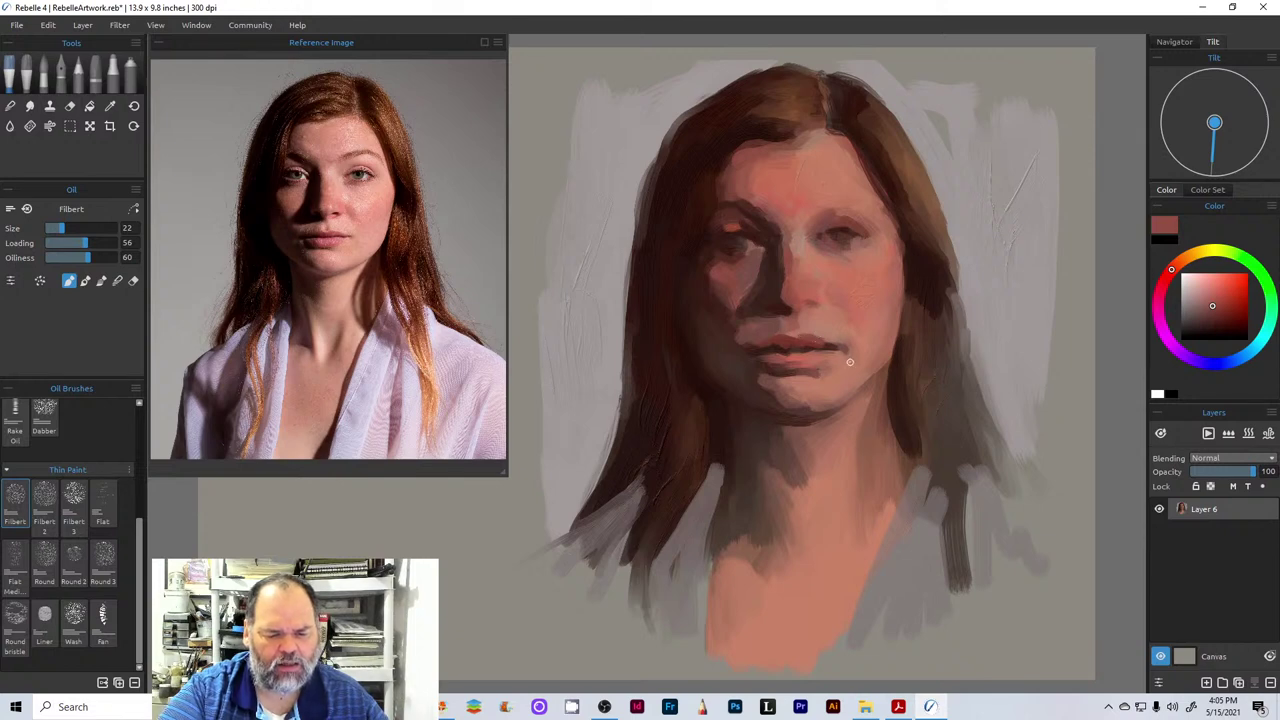
{"action": "left_click", "coordinate": [1214, 291]}
{"action": "left_click_drag", "start_coordinate": [789, 358], "coordinate": [803, 355]}
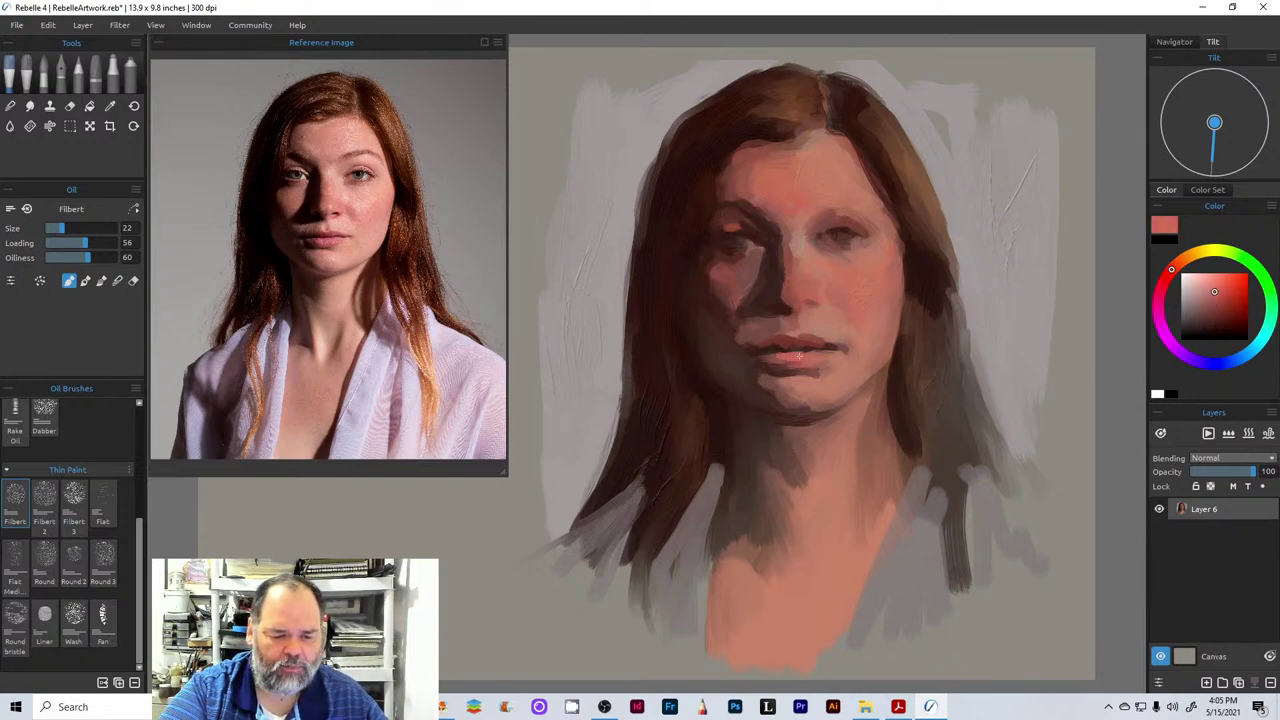
{"action": "left_click", "coordinate": [1211, 300]}
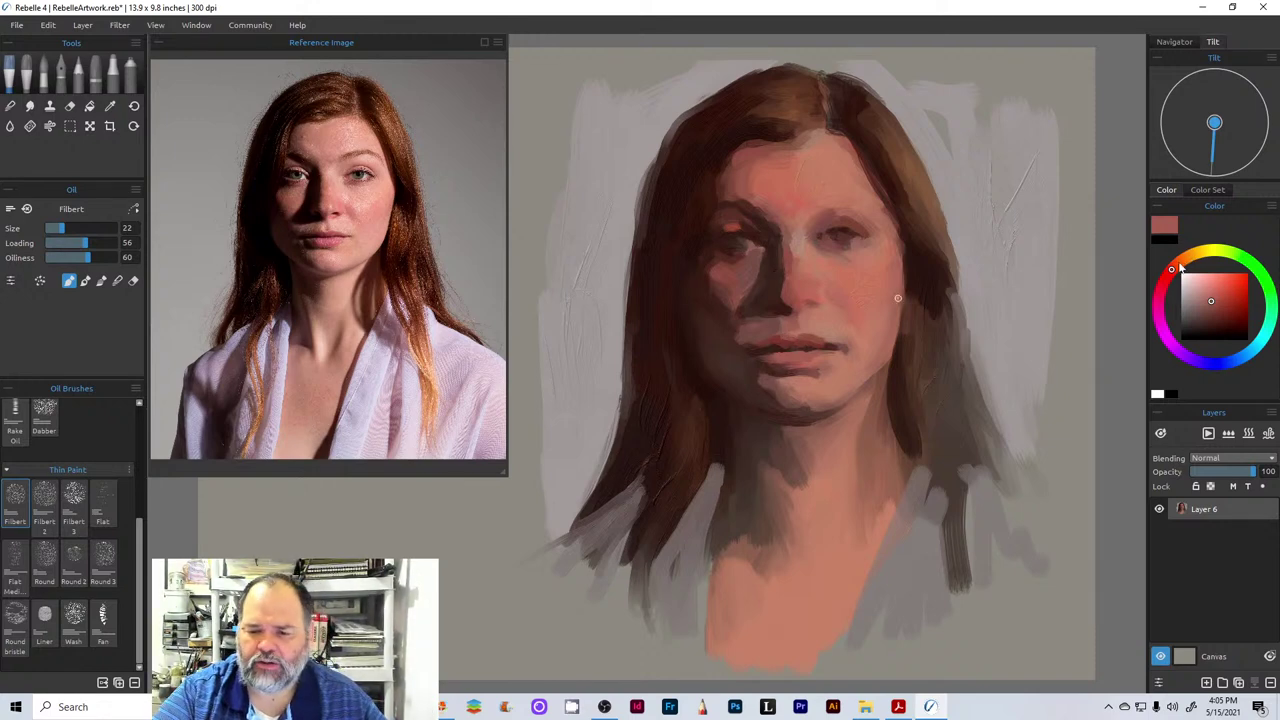
- Warm the nose tip and chin with orange-red tones, starting from a color sampled at the lit cheek's edge
{"action": "left_click", "coordinate": [897, 298], "text": "alt"}
{"action": "left_click", "coordinate": [1220, 300]}
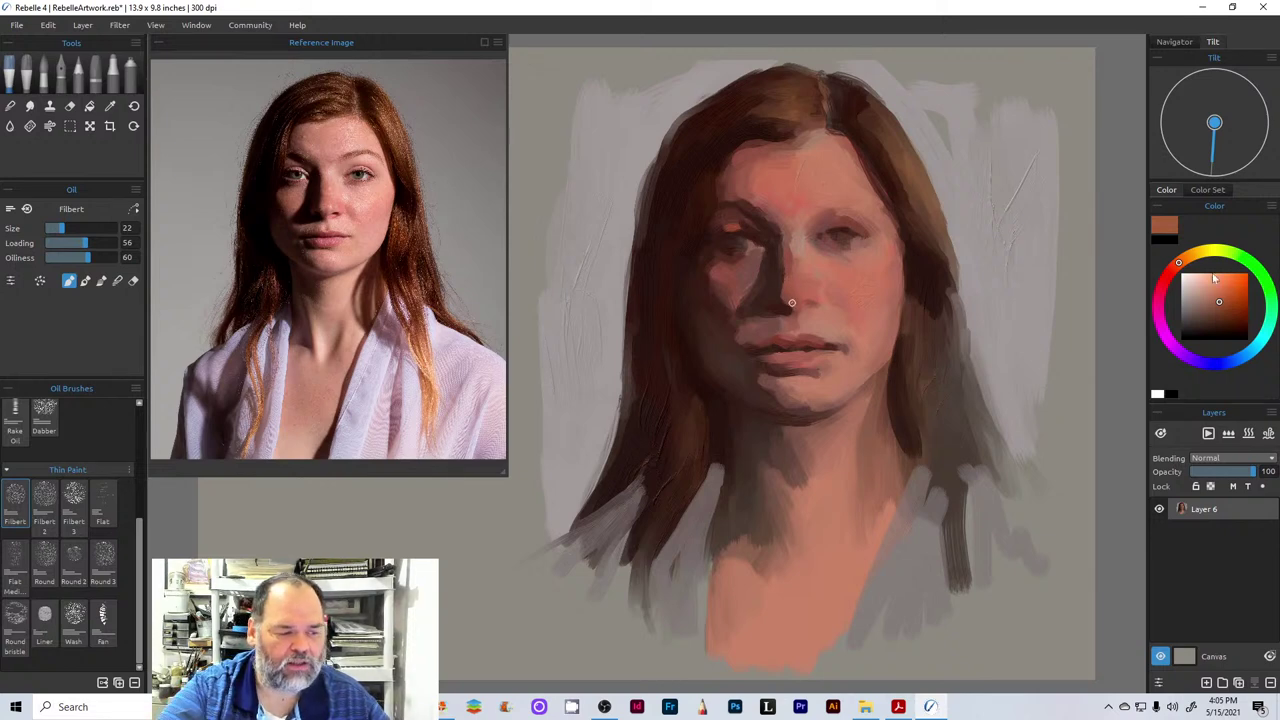
{"action": "left_click", "coordinate": [1174, 266]}
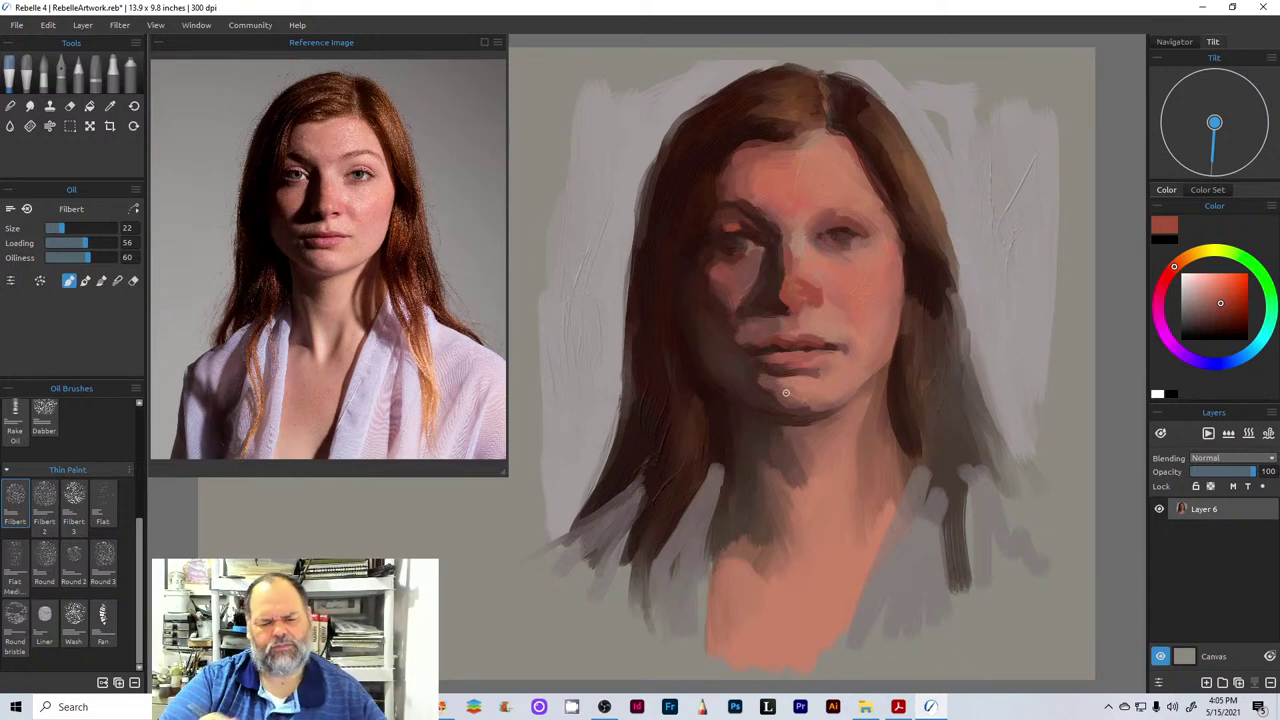
{"action": "left_click", "coordinate": [1217, 295]}
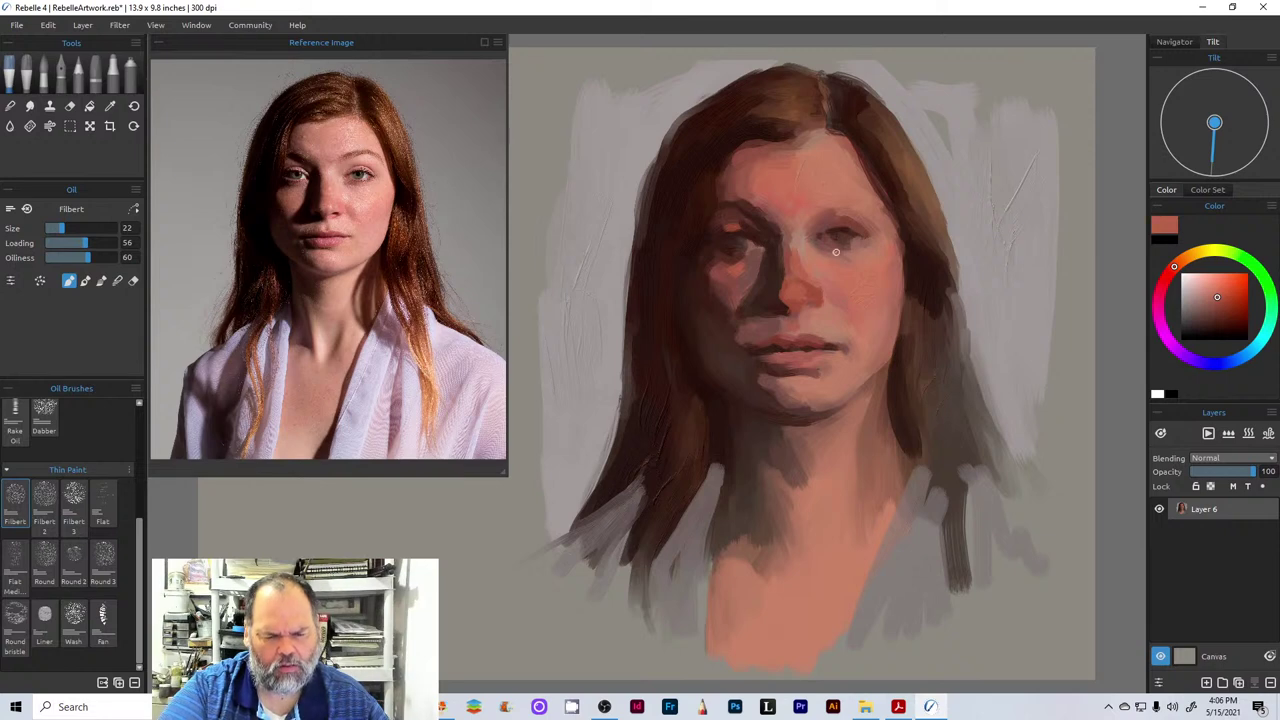
{"action": "left_click", "coordinate": [1217, 306]}
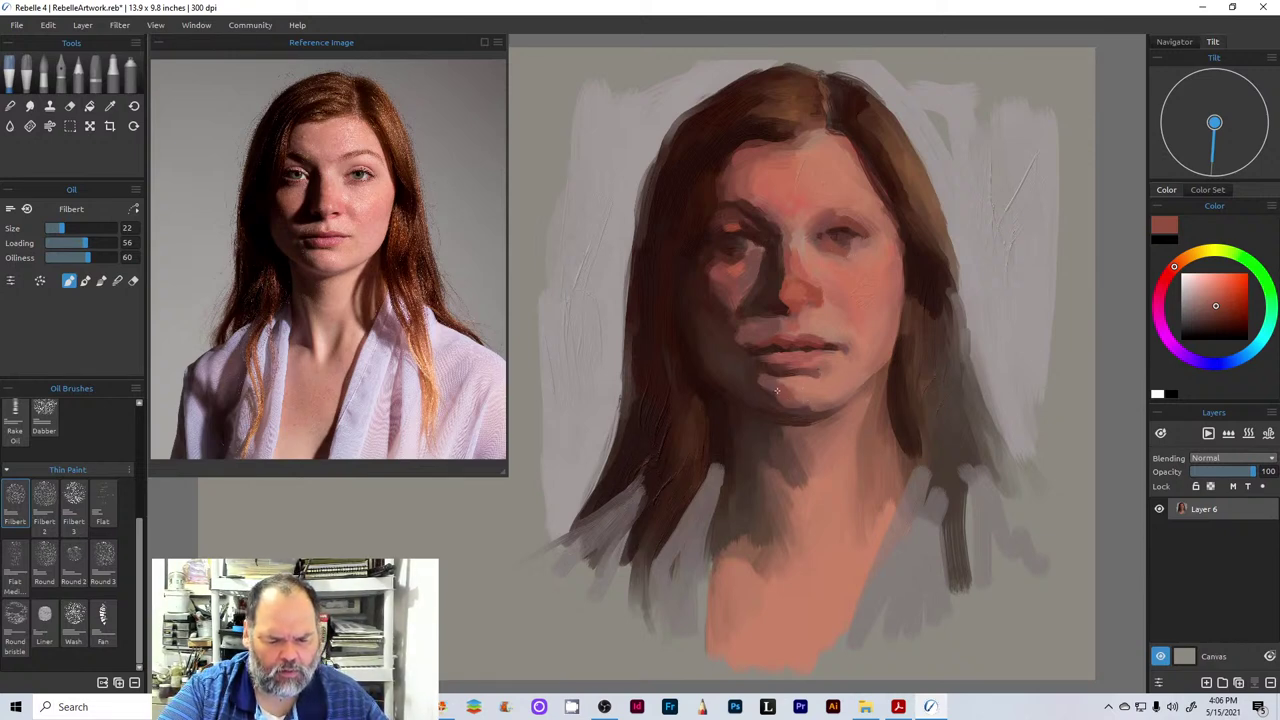
- Deepen the upper lip, eye socket and shadow-side jaw with dark reddish brown and a warmer sampled brown
{"action": "left_click_drag", "start_coordinate": [1215, 306], "coordinate": [1218, 321]}
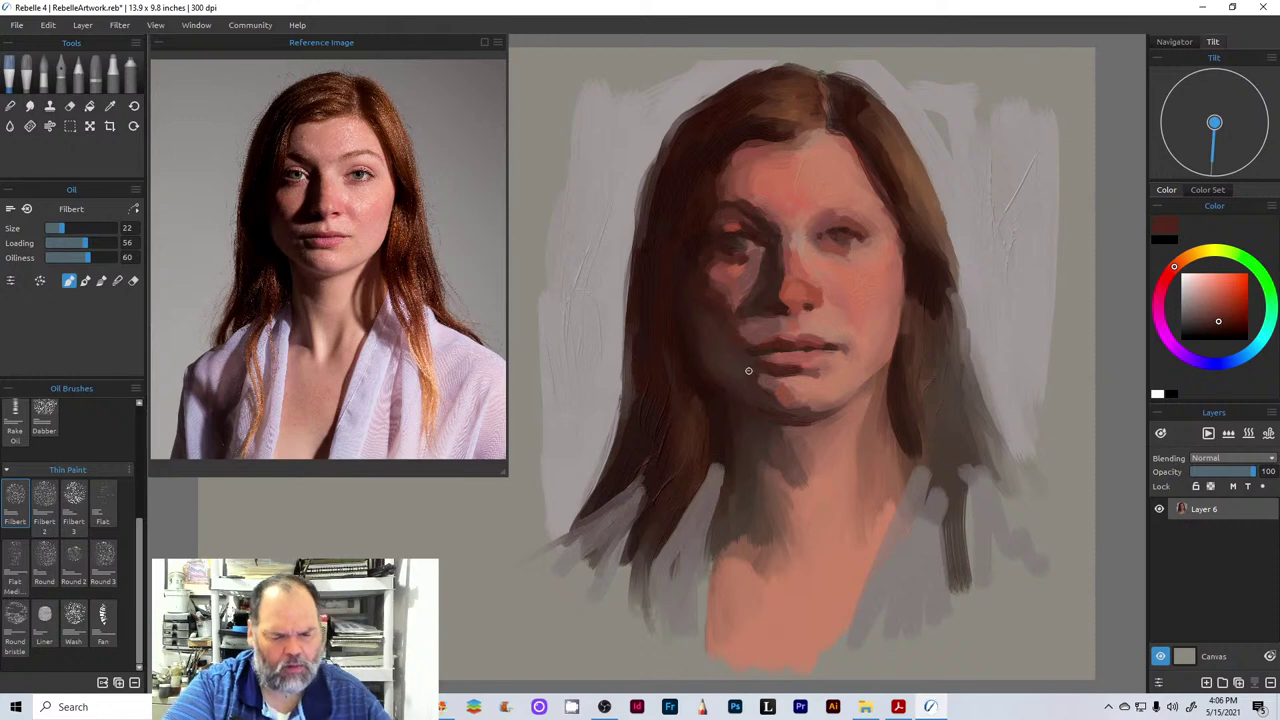
{"action": "left_click", "coordinate": [725, 221], "text": "alt"}
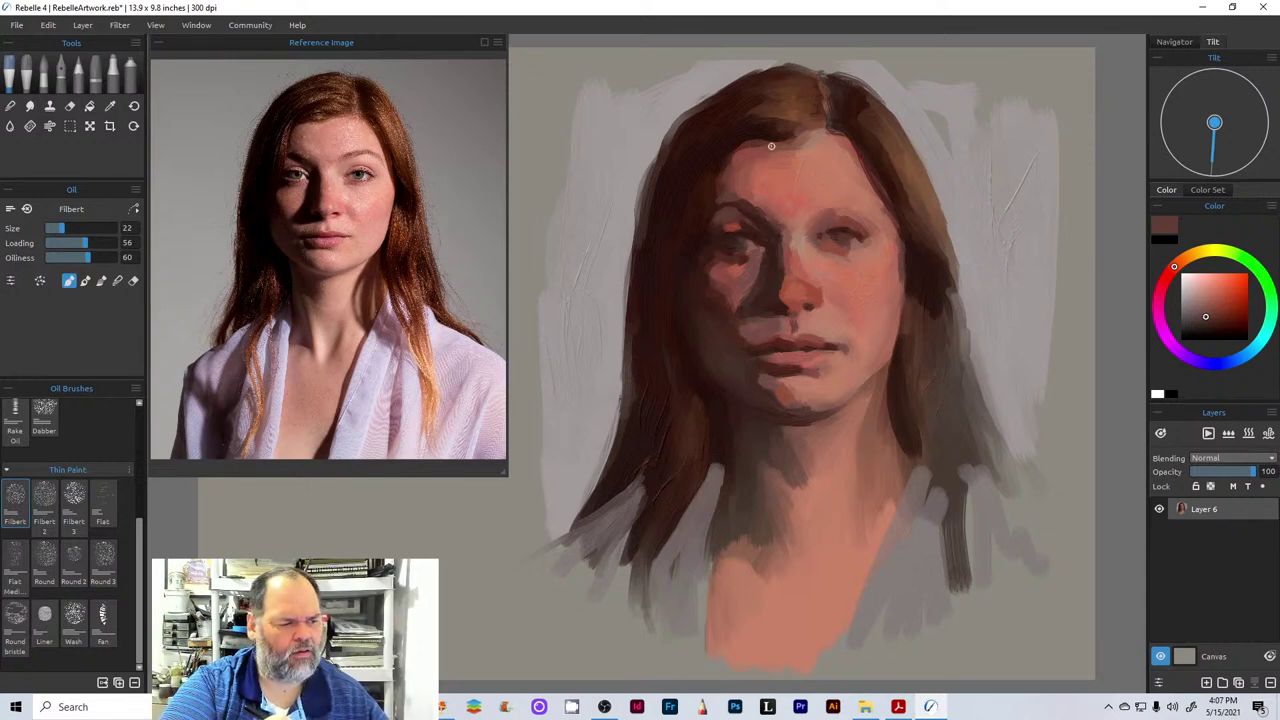
{"action": "left_click", "coordinate": [1215, 316]}
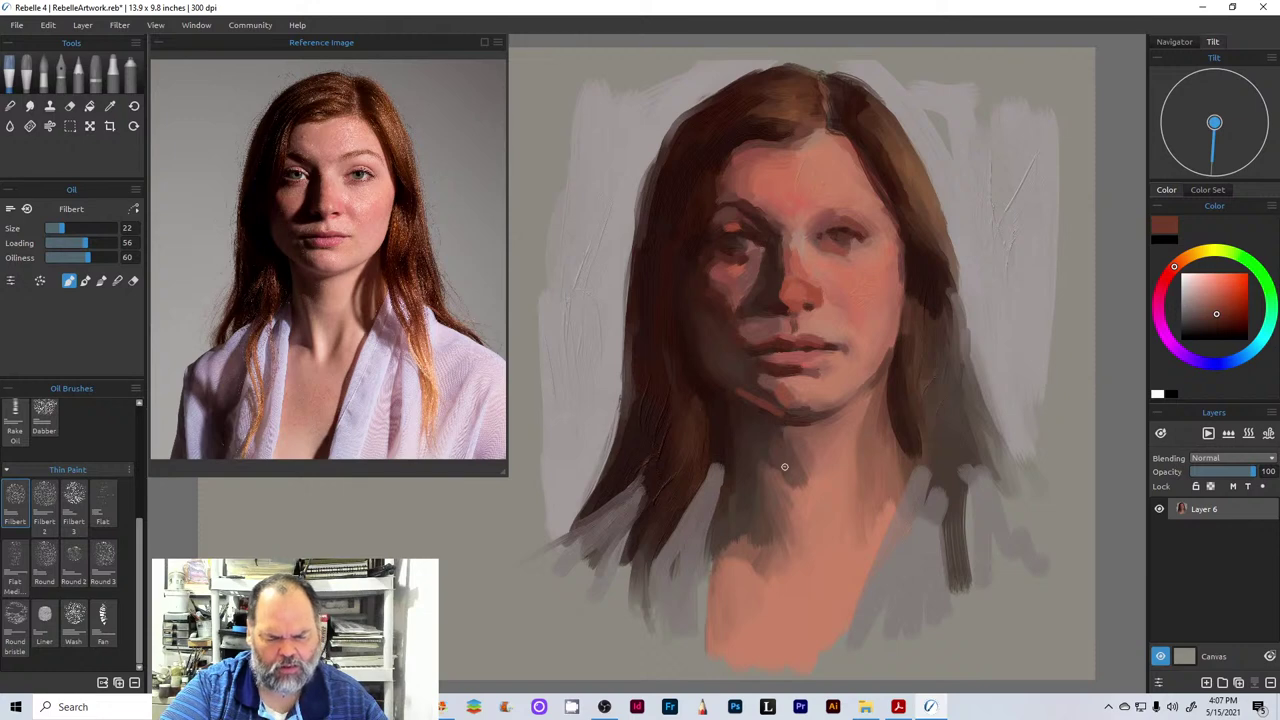
- Blend the shadow-side eye, the facial planes, and the outer hair edge down to the shoulder
{"action": "left_click", "coordinate": [117, 280]}
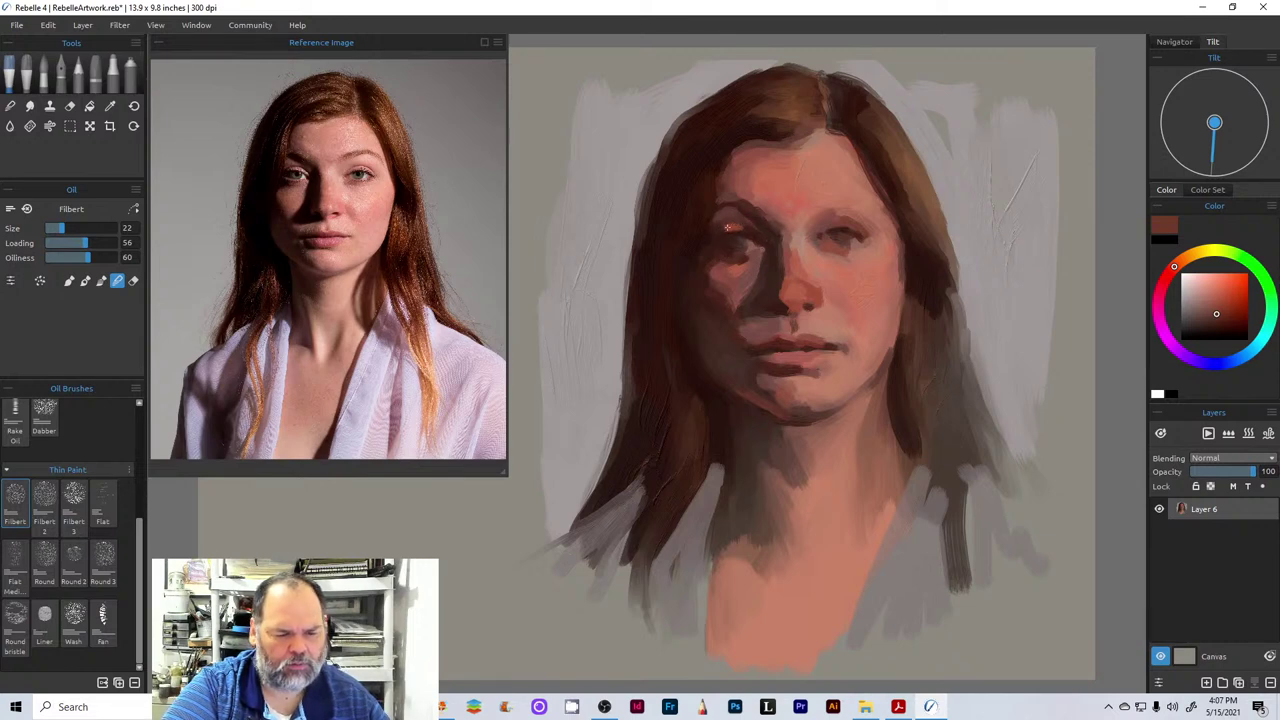
{"action": "left_click_drag", "start_coordinate": [741, 228], "coordinate": [756, 230]}
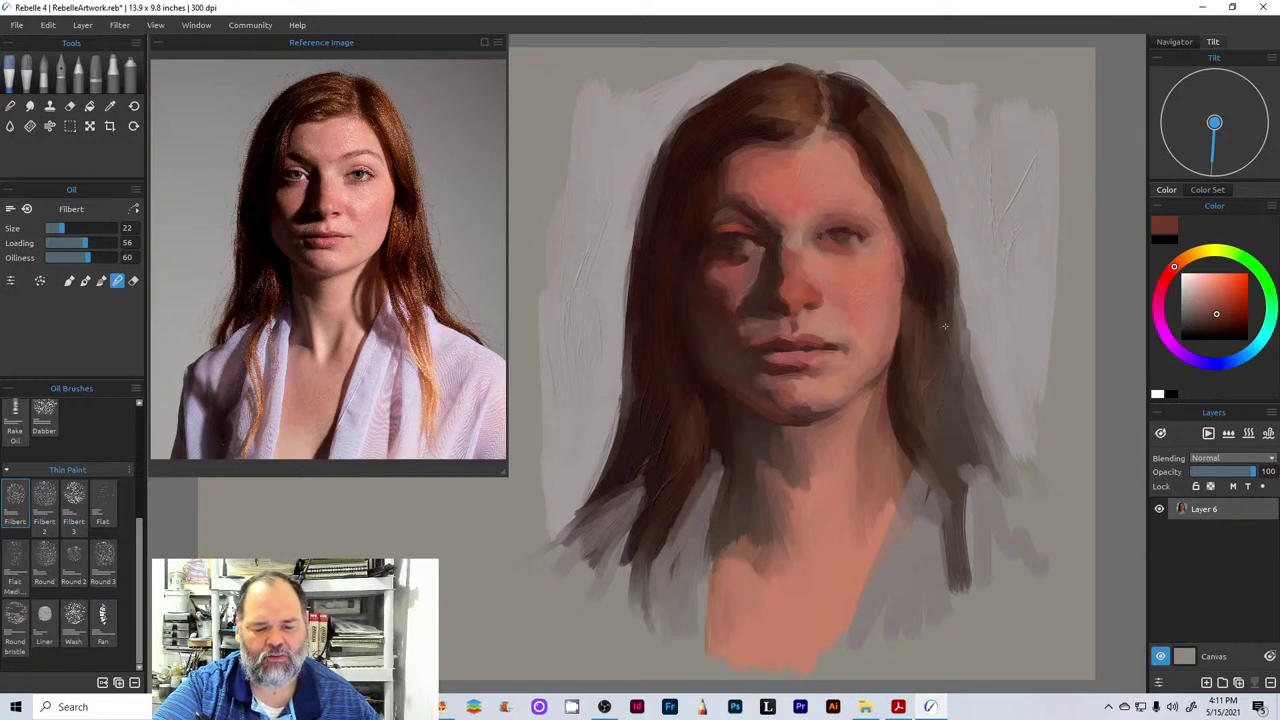
{"action": "left_click_drag", "start_coordinate": [630, 346], "coordinate": [632, 438]}
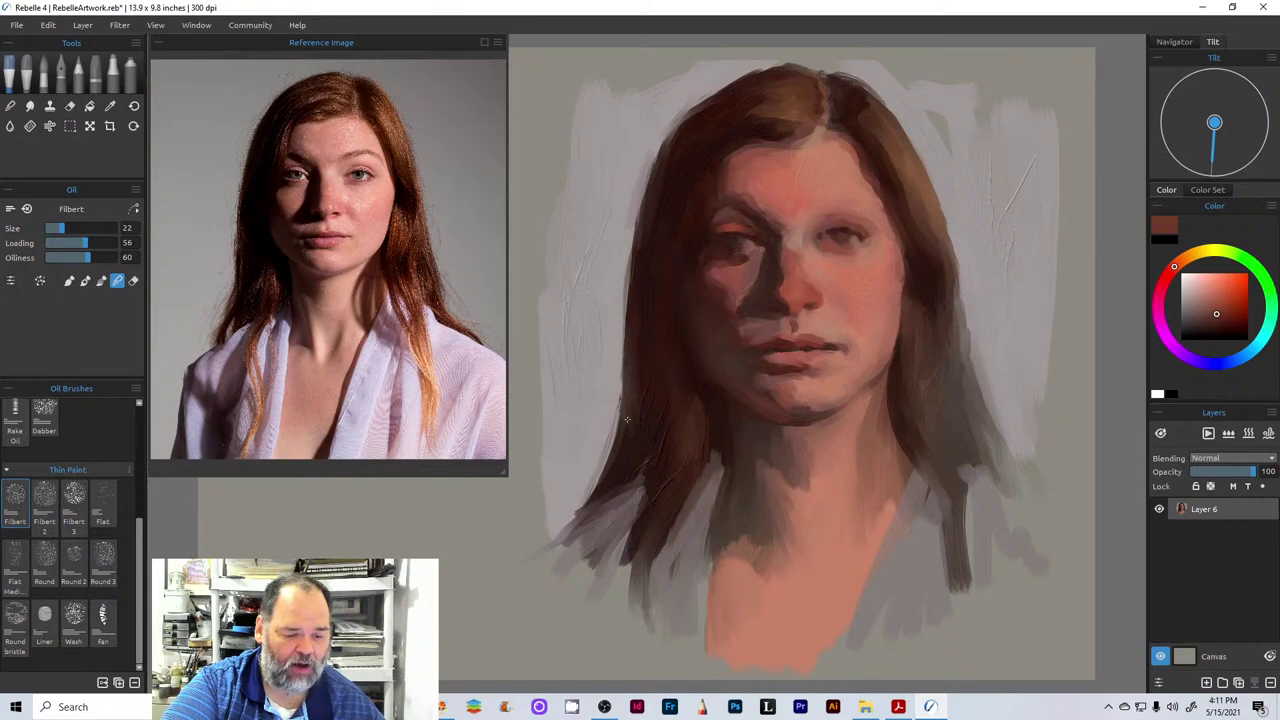
{"action": "left_click_drag", "start_coordinate": [626, 352], "coordinate": [628, 432]}
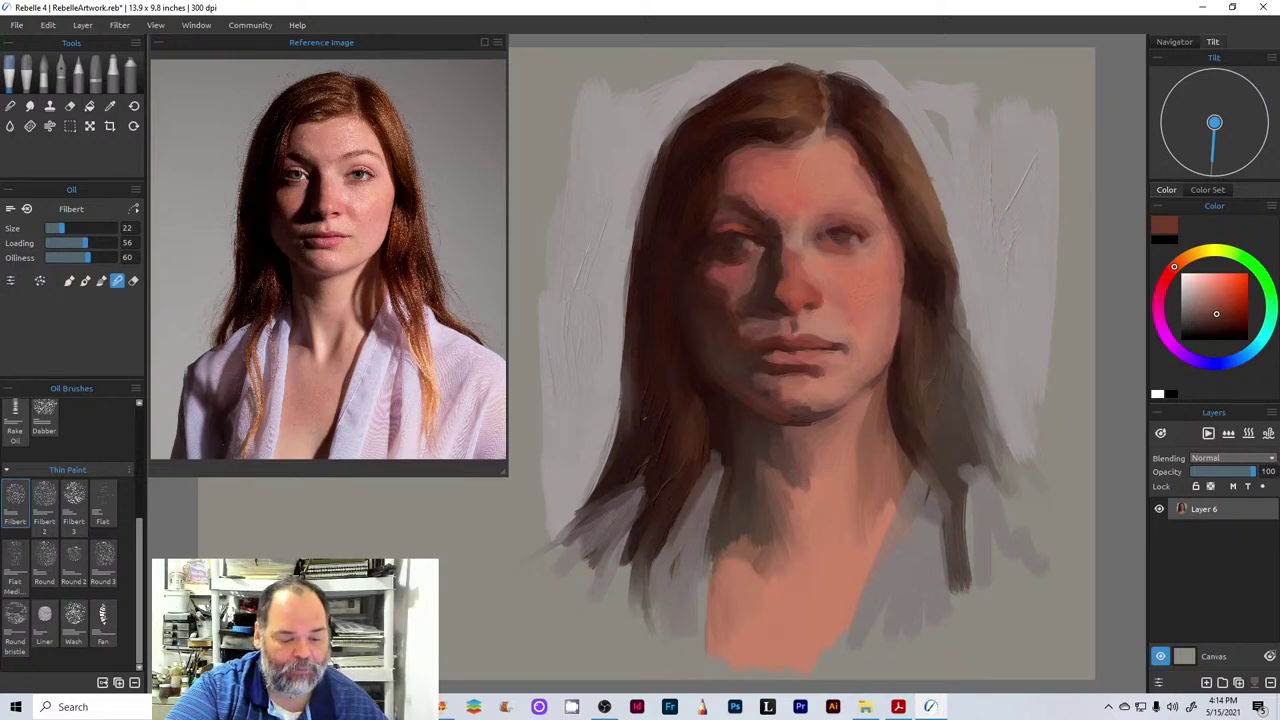
{"action": "left_click_drag", "start_coordinate": [623, 447], "coordinate": [591, 487]}
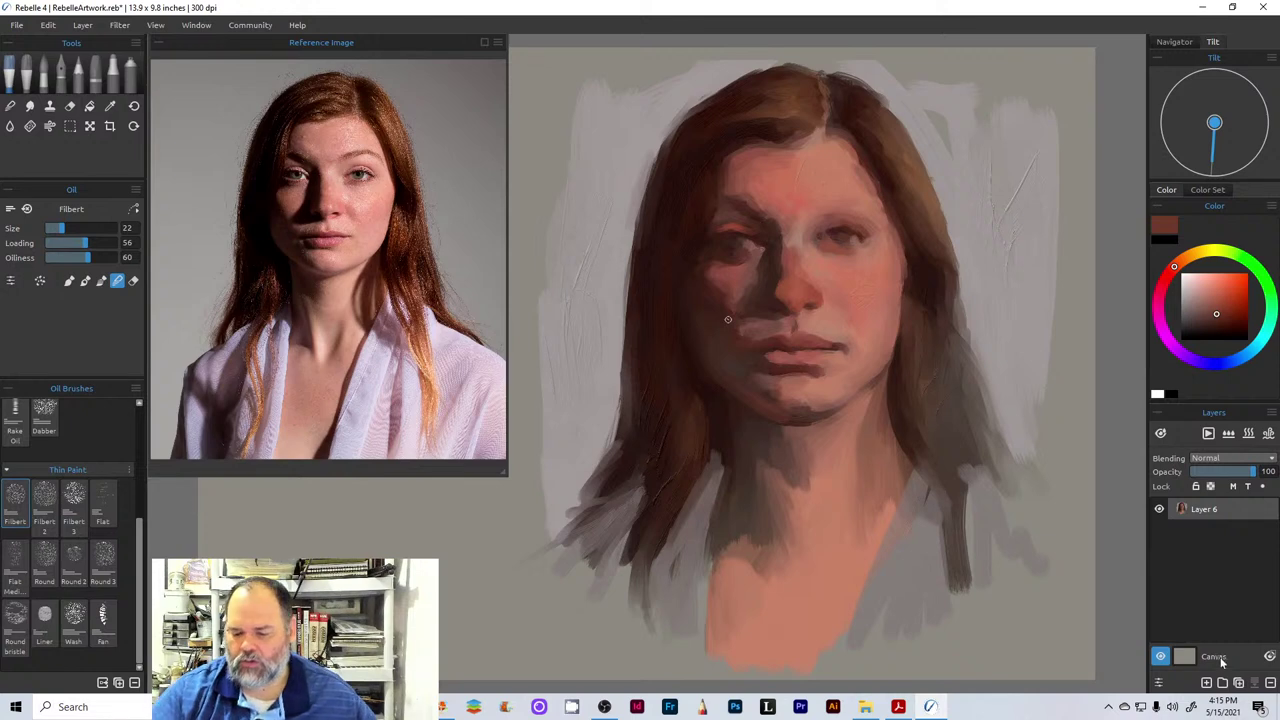
- Add a new layer above the portrait and set its opacity to 54
{"action": "left_click", "coordinate": [1207, 682]}
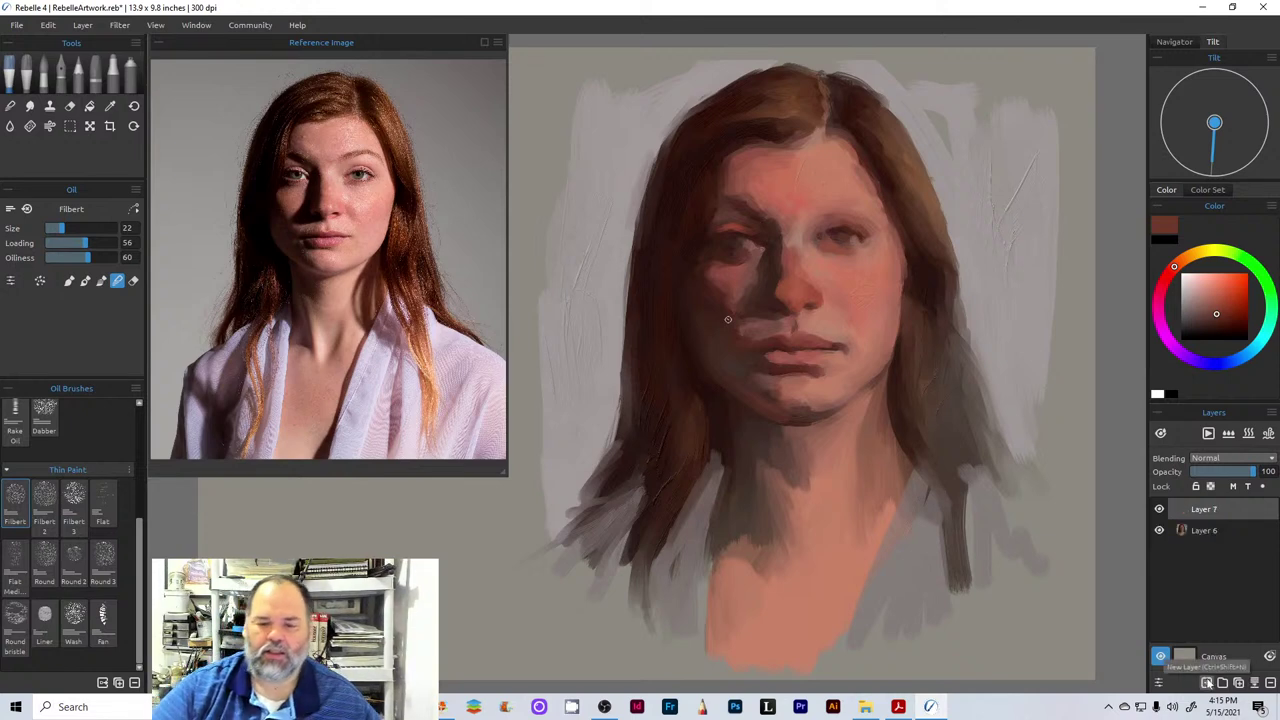
{"action": "left_click", "coordinate": [1231, 472]}
{"action": "left_click", "coordinate": [1224, 472]}
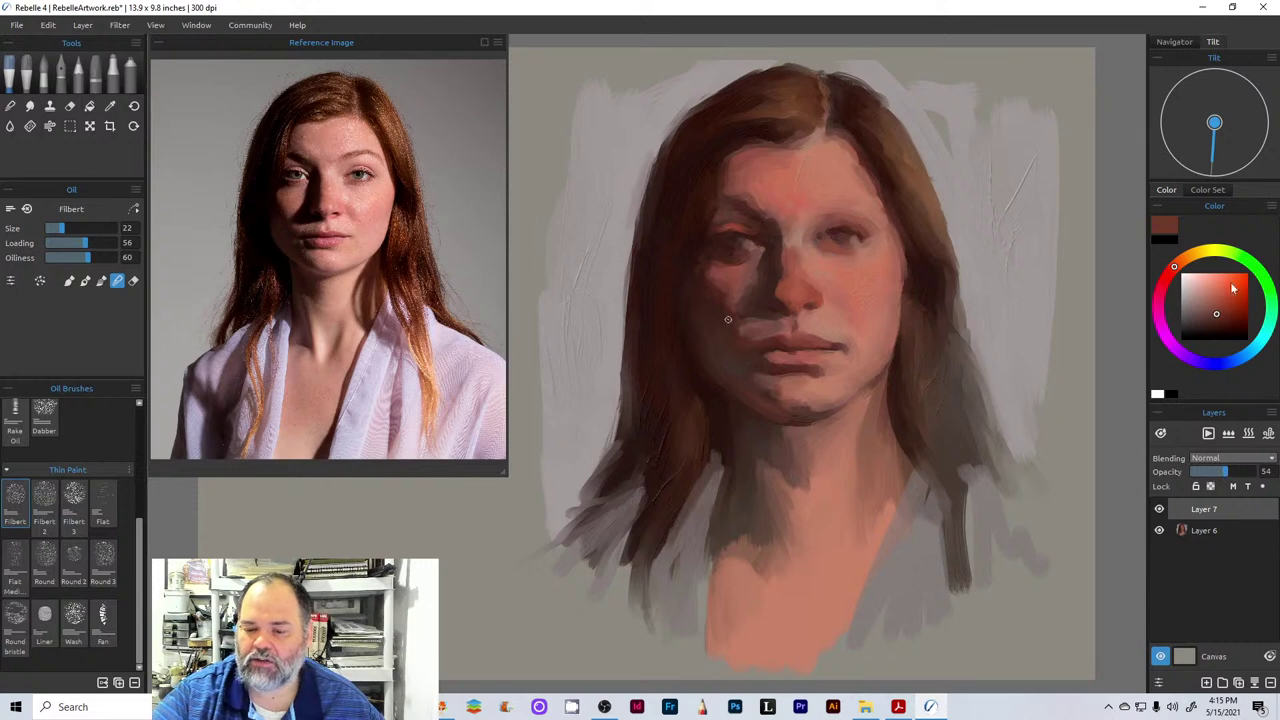
- Return to painting and add medium reddish-brown and lighter pinkish accents around the shadow-side eyelid
{"action": "key", "text": "b"}
{"action": "left_click", "coordinate": [1182, 263]}
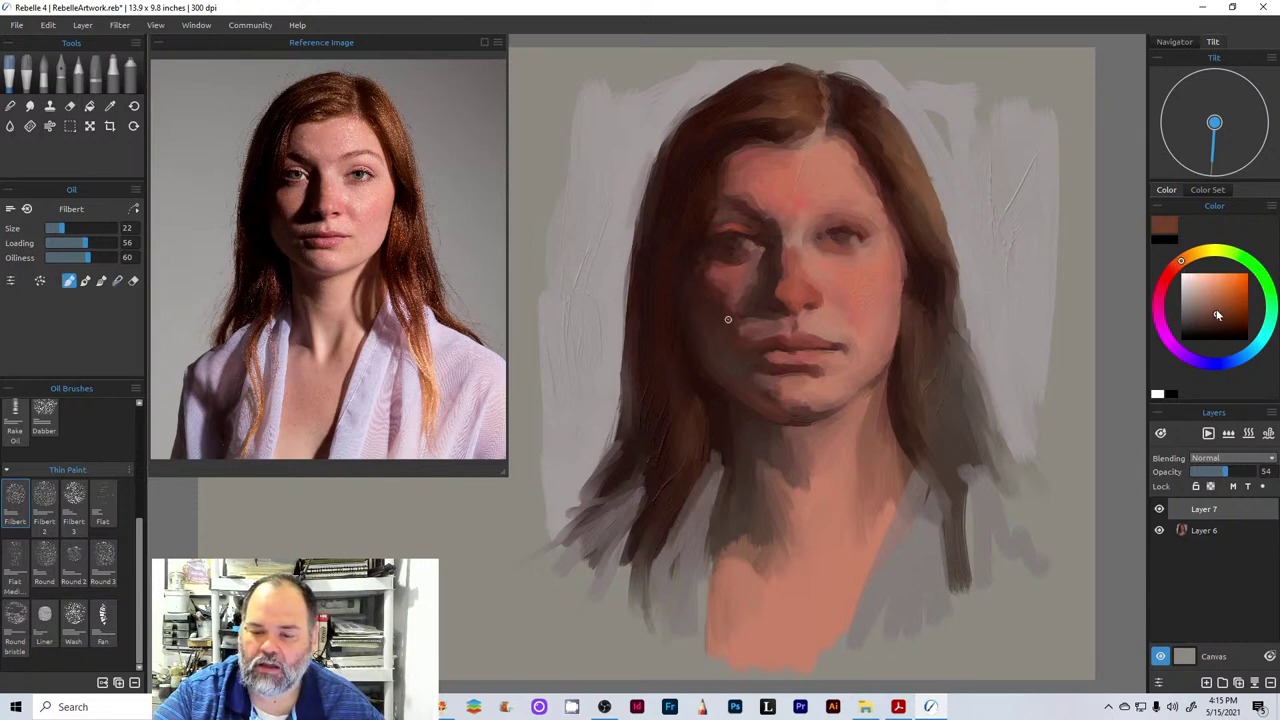
{"action": "left_click", "coordinate": [1216, 311]}
{"action": "left_click_drag", "start_coordinate": [1189, 275], "coordinate": [1185, 290]}
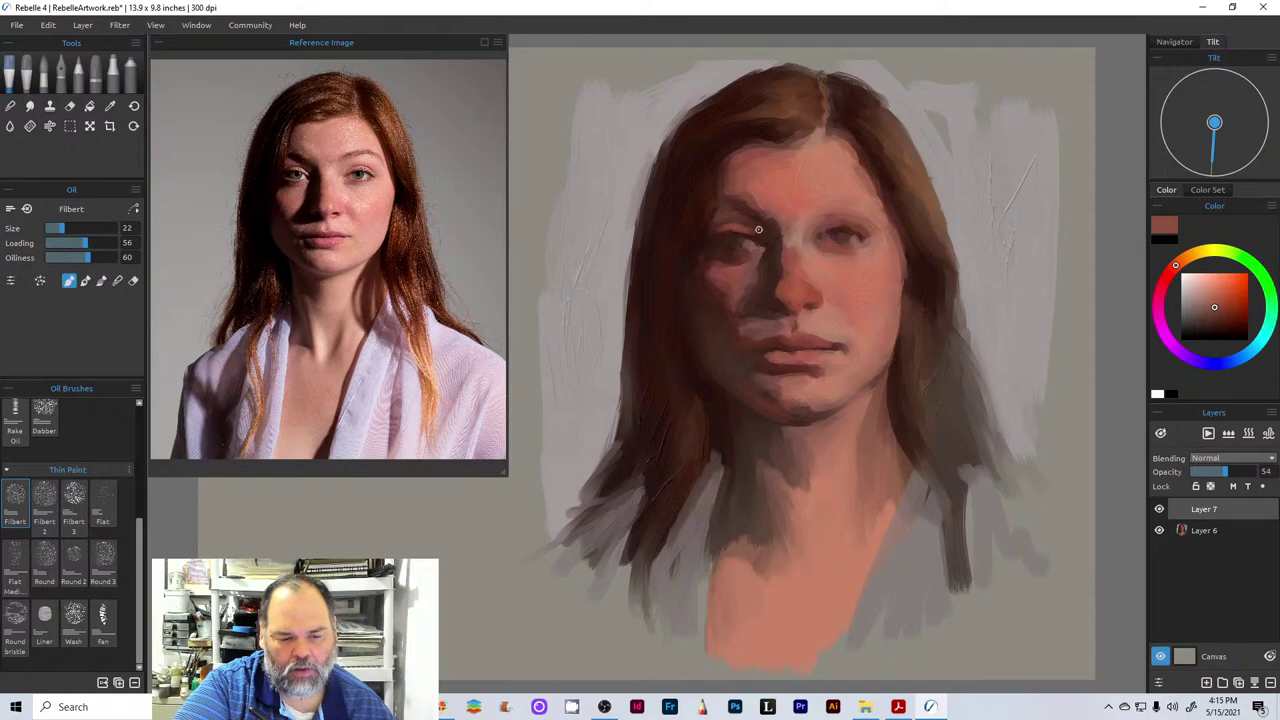
{"action": "left_click", "coordinate": [1209, 297]}
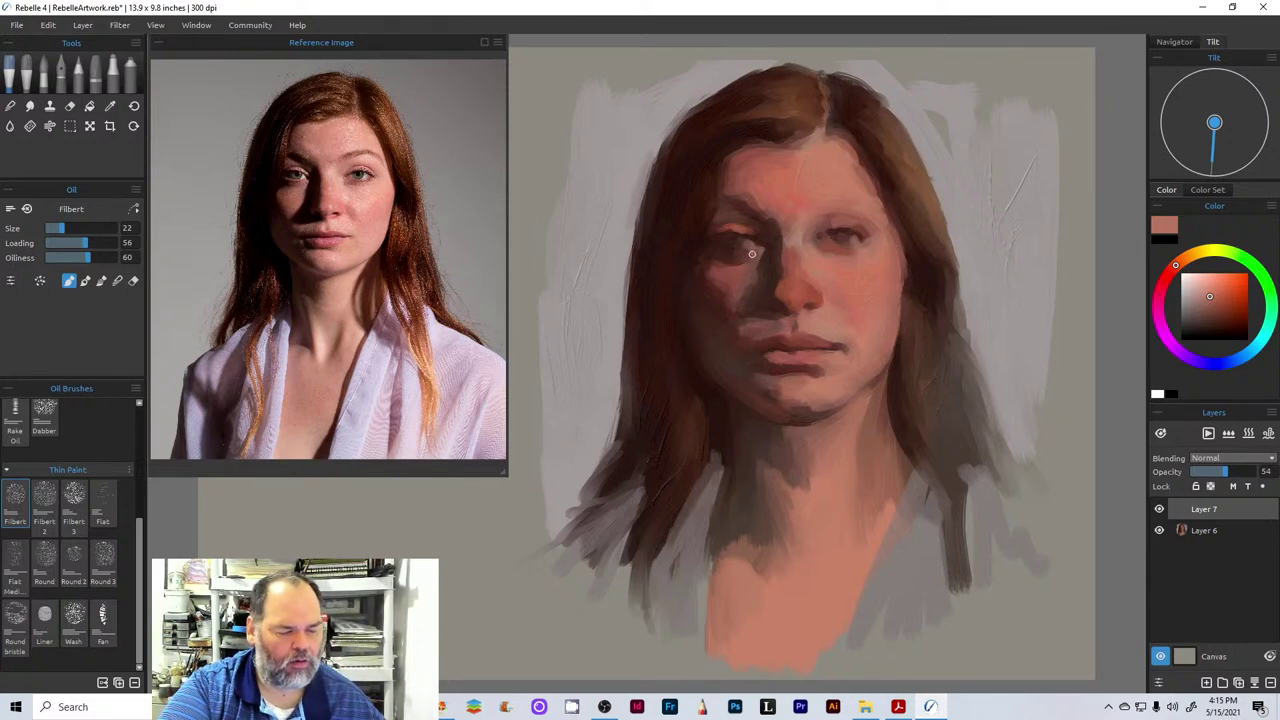
- Reduce the brush to size 11 and refine the shadow-side lower eyelid with fine dusty-pink strokes
{"action": "key", "text": "bracketleft"}
{"action": "key", "text": "bracketleft"}
{"action": "key", "text": "bracketleft"}
{"action": "key", "text": "bracketleft"}
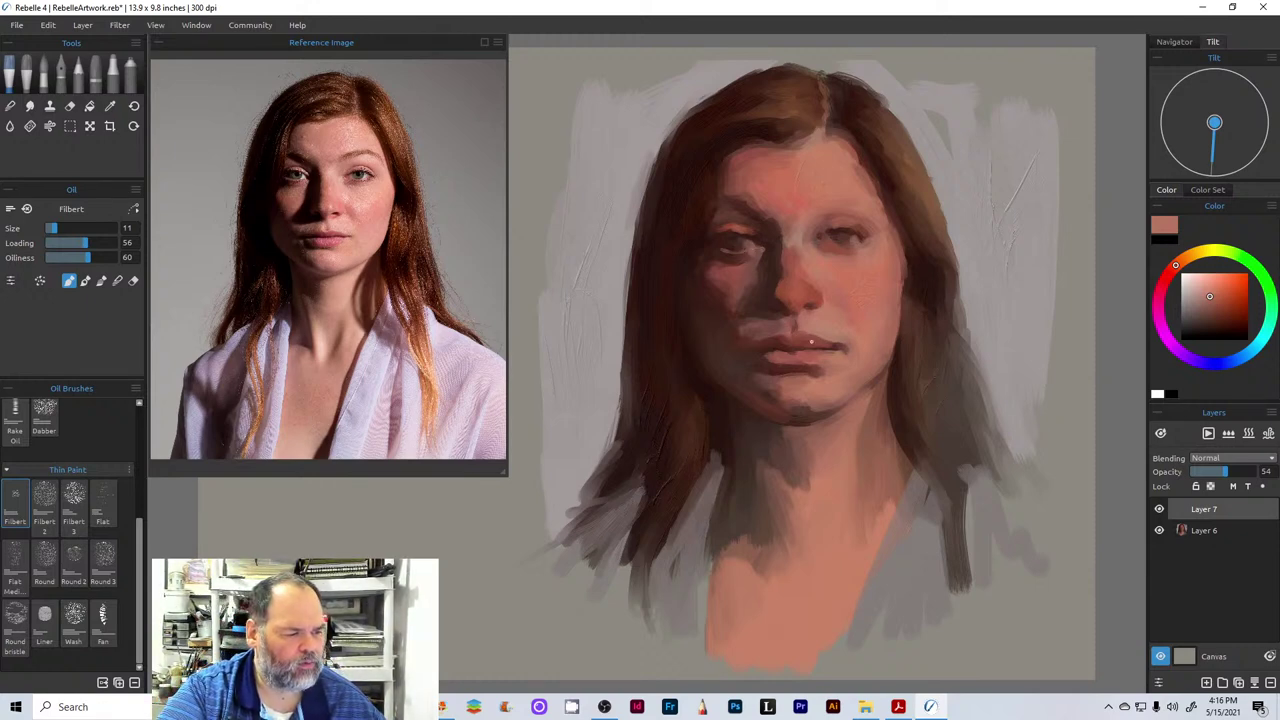
- Paint light peach highlights on the lit forehead at brush size 21, and muted pink along the lit cheek's edge
{"action": "left_click", "coordinate": [1207, 287]}
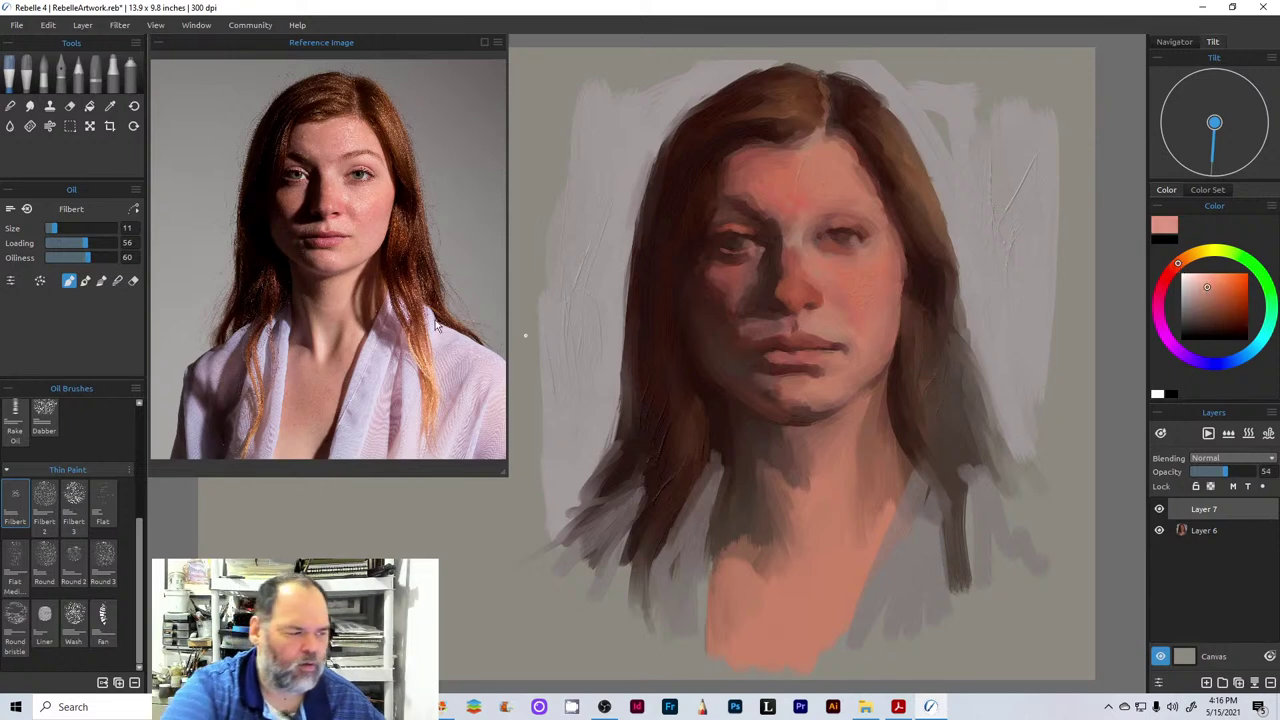
{"action": "key", "text": "bracketright"}
{"action": "key", "text": "bracketright"}
{"action": "key", "text": "bracketright"}
{"action": "key", "text": "bracketright"}
{"action": "key", "text": "bracketright"}
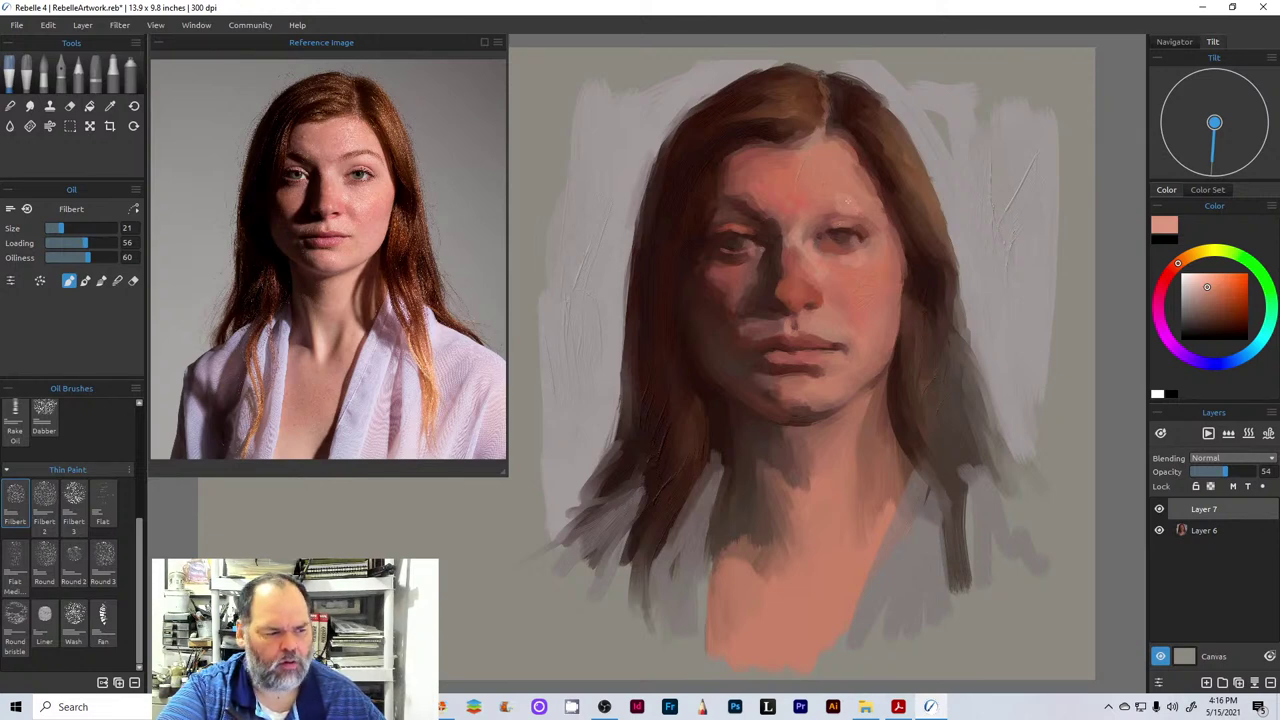
{"action": "left_click_drag", "start_coordinate": [822, 146], "coordinate": [828, 177]}
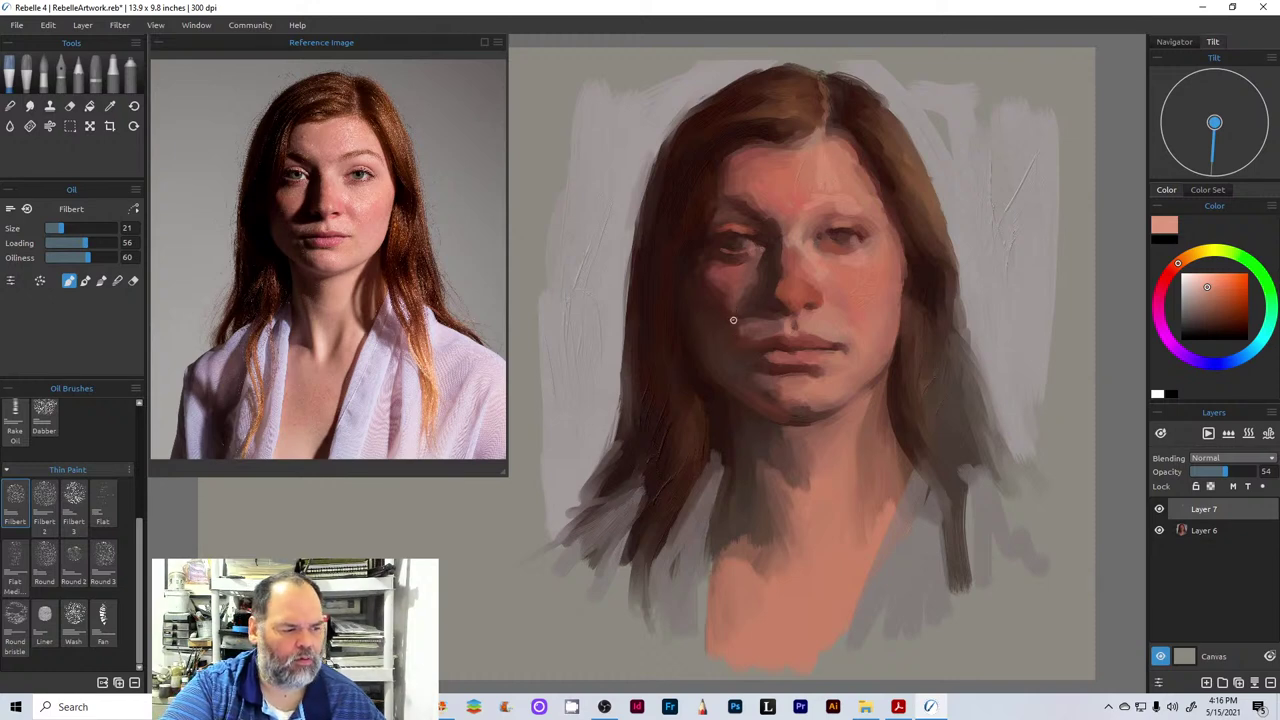
{"action": "left_click", "coordinate": [1201, 304]}
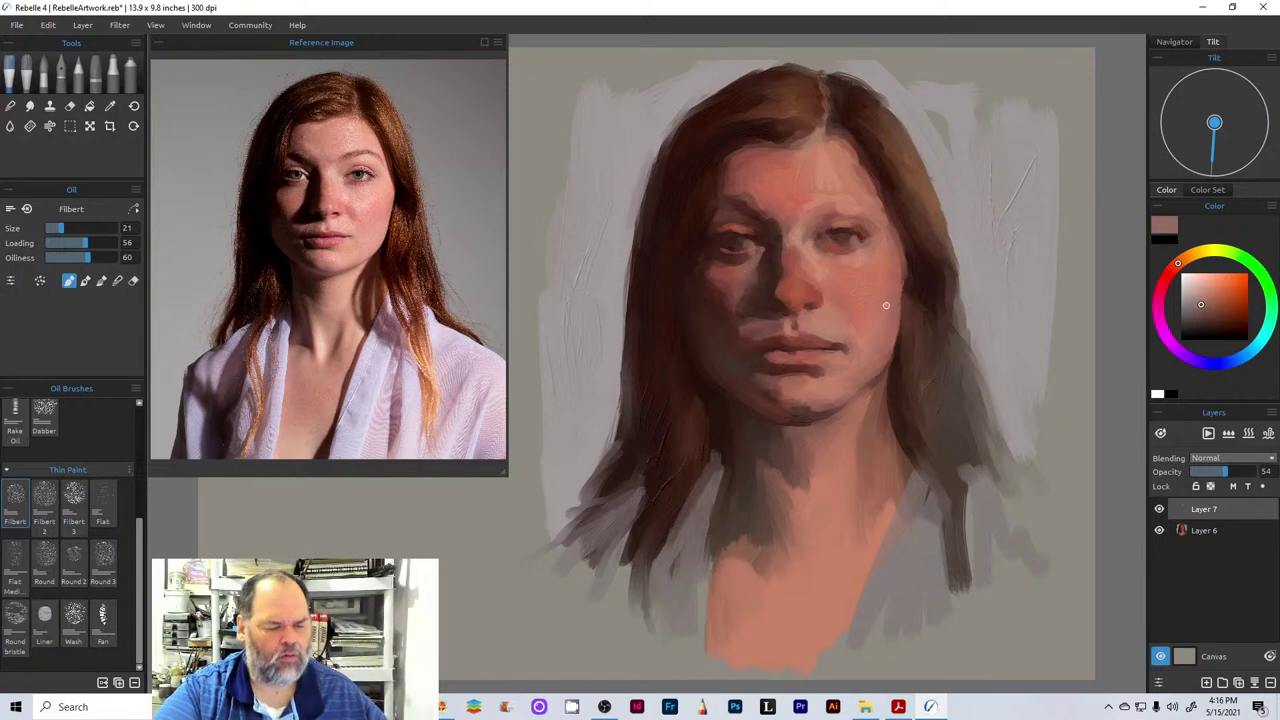
{"action": "left_click_drag", "start_coordinate": [895, 328], "coordinate": [894, 349]}
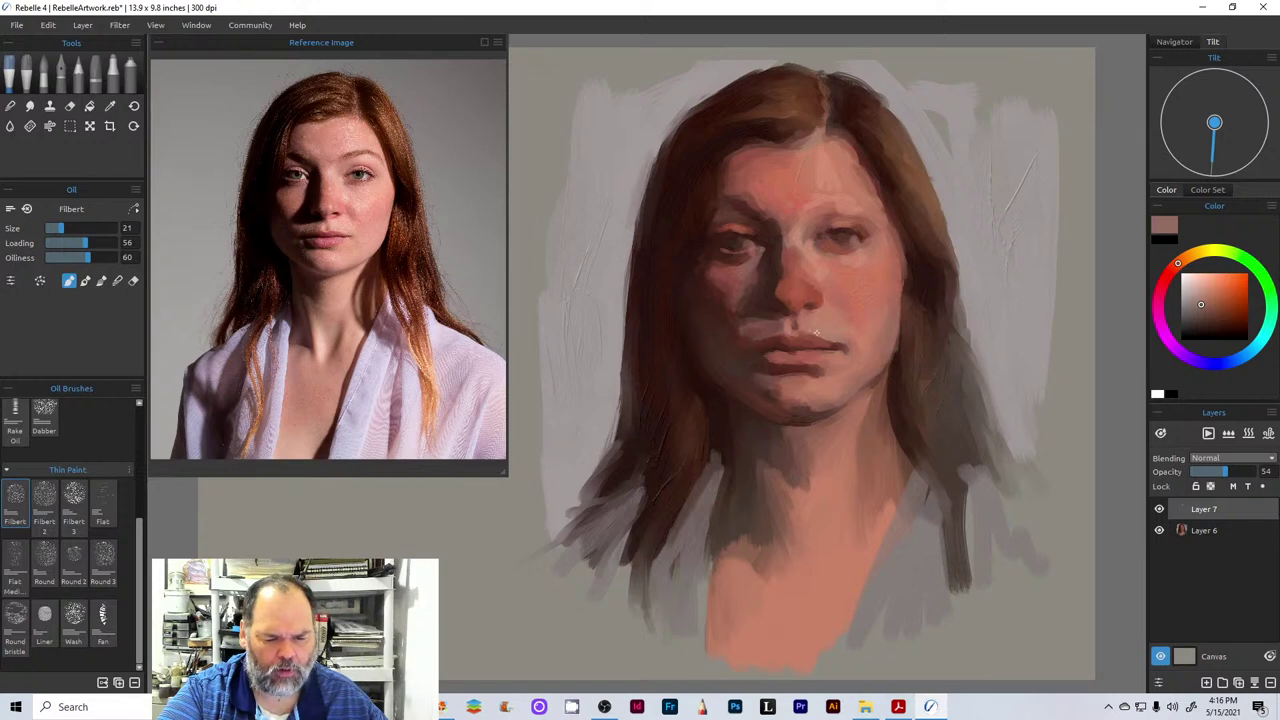
- Shift the paint hue toward red and build the nose and lips with muted red, coral and deeper red strokes
{"action": "left_click_drag", "start_coordinate": [1180, 276], "coordinate": [1171, 270]}
{"action": "left_click", "coordinate": [1218, 304]}
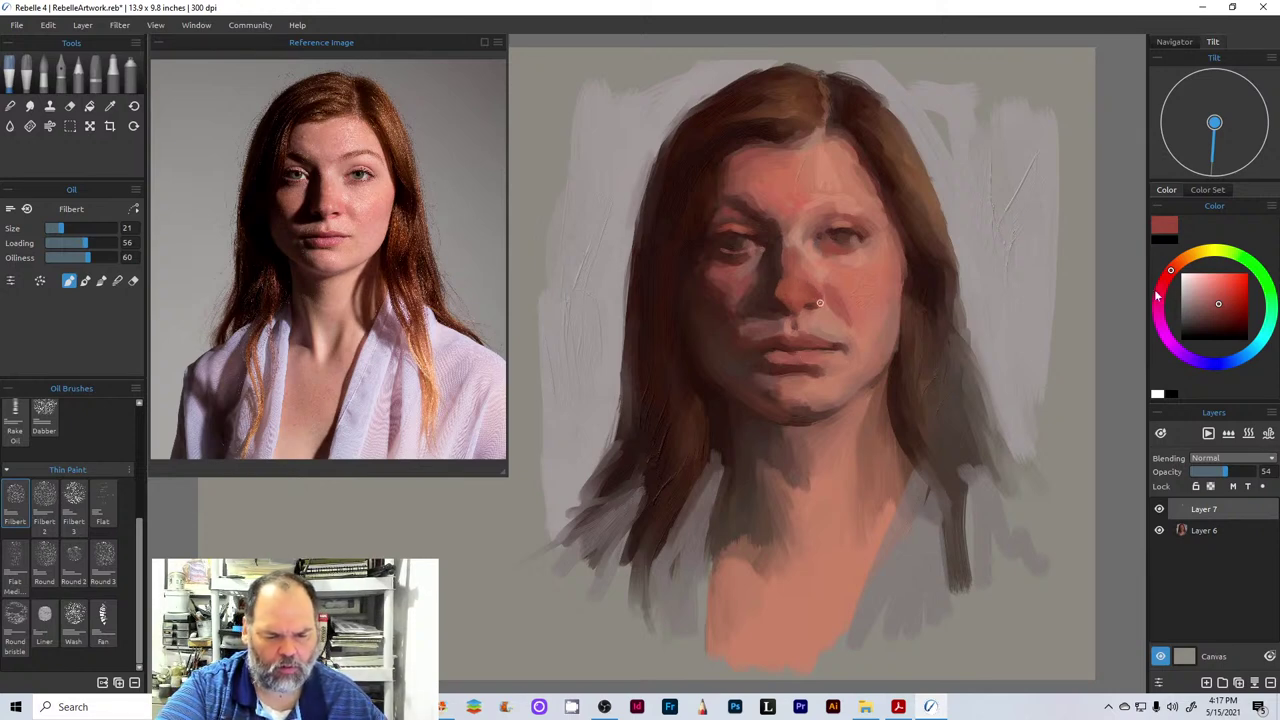
{"action": "left_click", "coordinate": [1209, 297]}
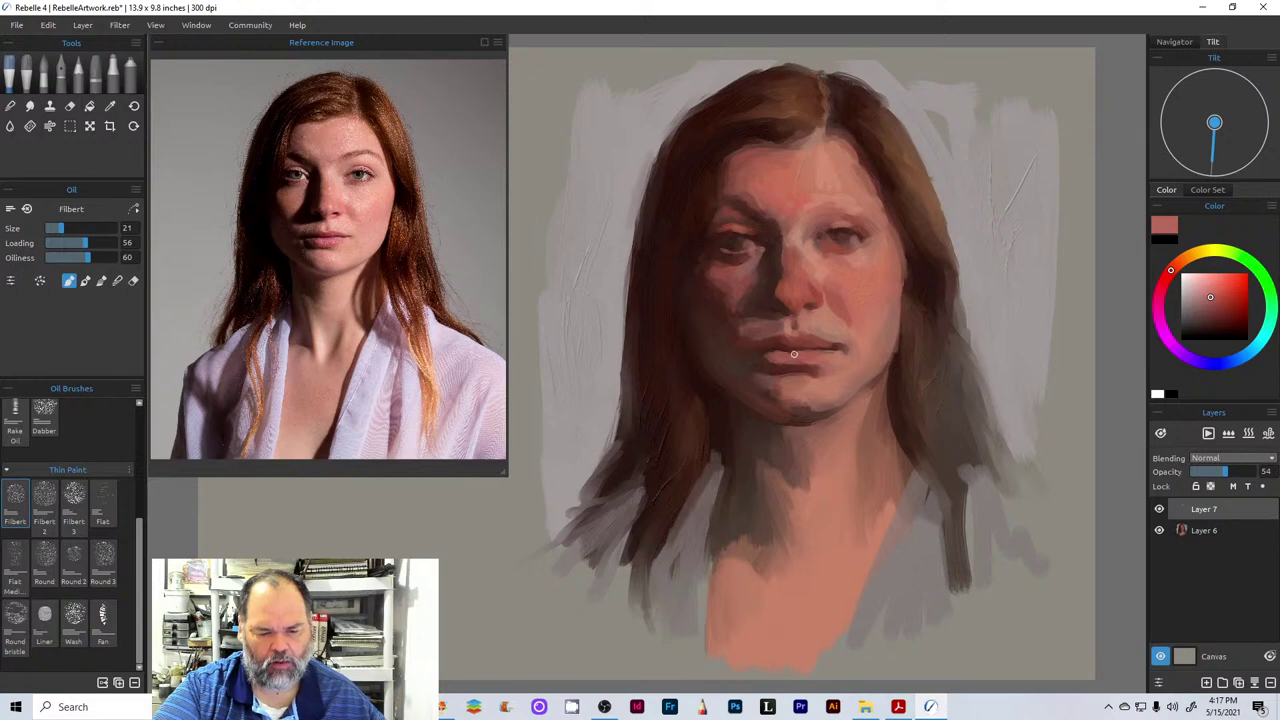
{"action": "left_click", "coordinate": [1217, 288]}
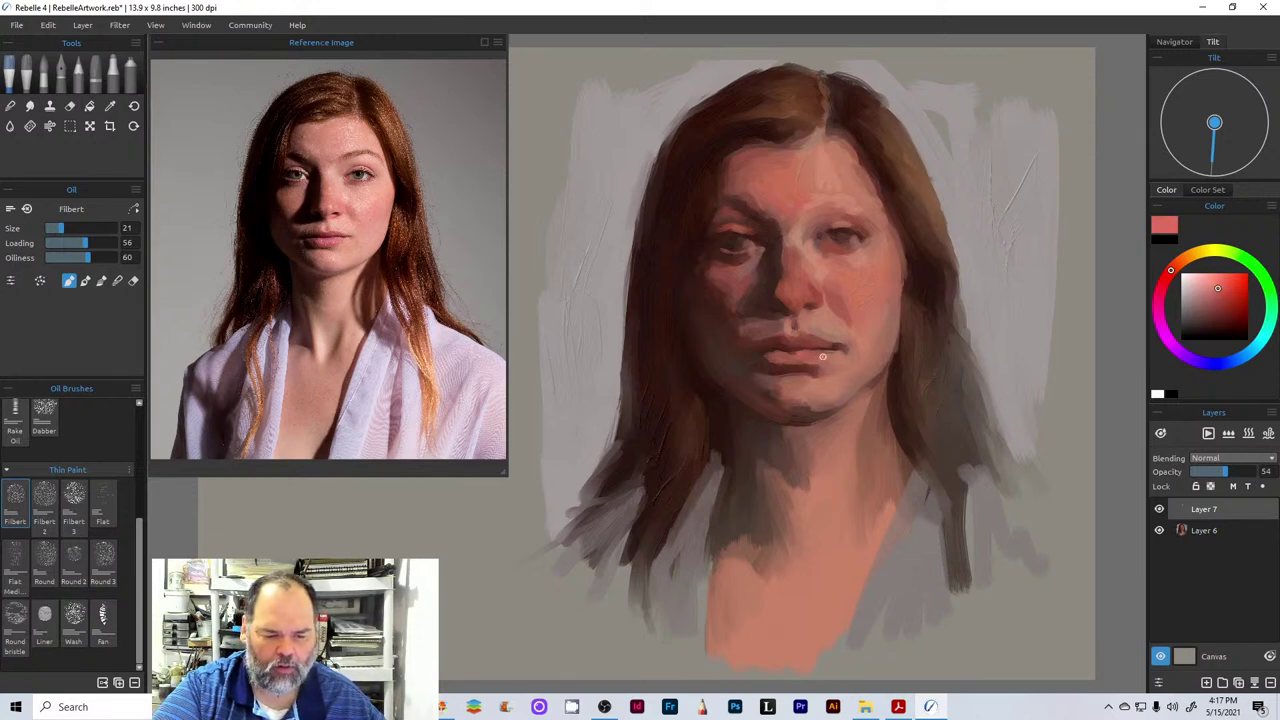
{"action": "left_click", "coordinate": [1220, 300]}
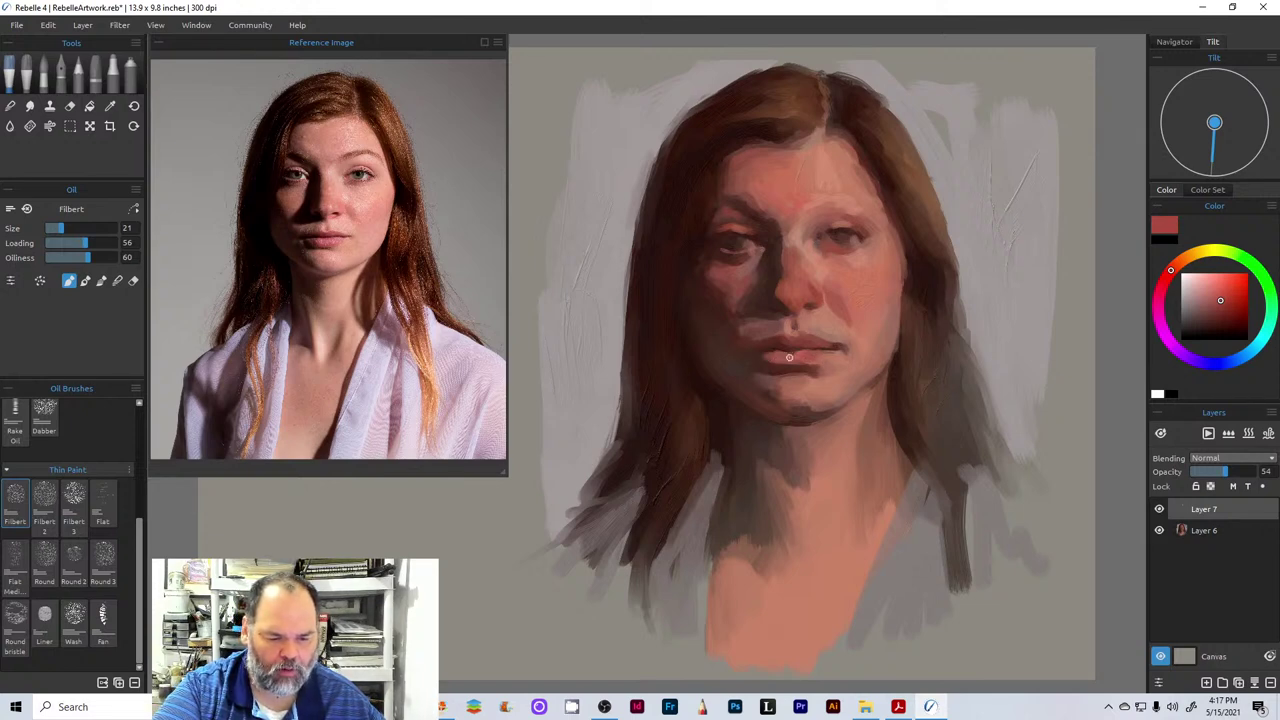
{"action": "left_click", "coordinate": [1216, 309]}
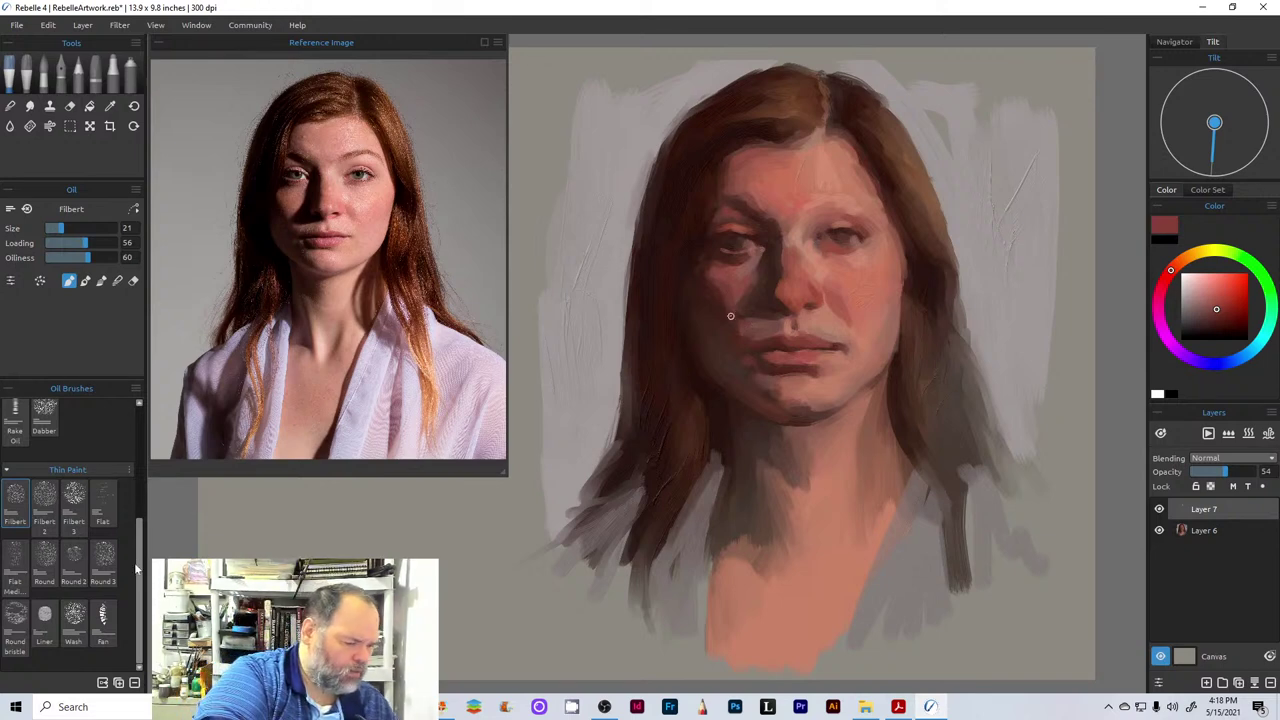
- Switch to the Flat Bristle brush at size 36 and paint muted red over the lit cheek and the neck's shadow edge
{"action": "left_click_drag", "start_coordinate": [140, 560], "coordinate": [140, 444]}
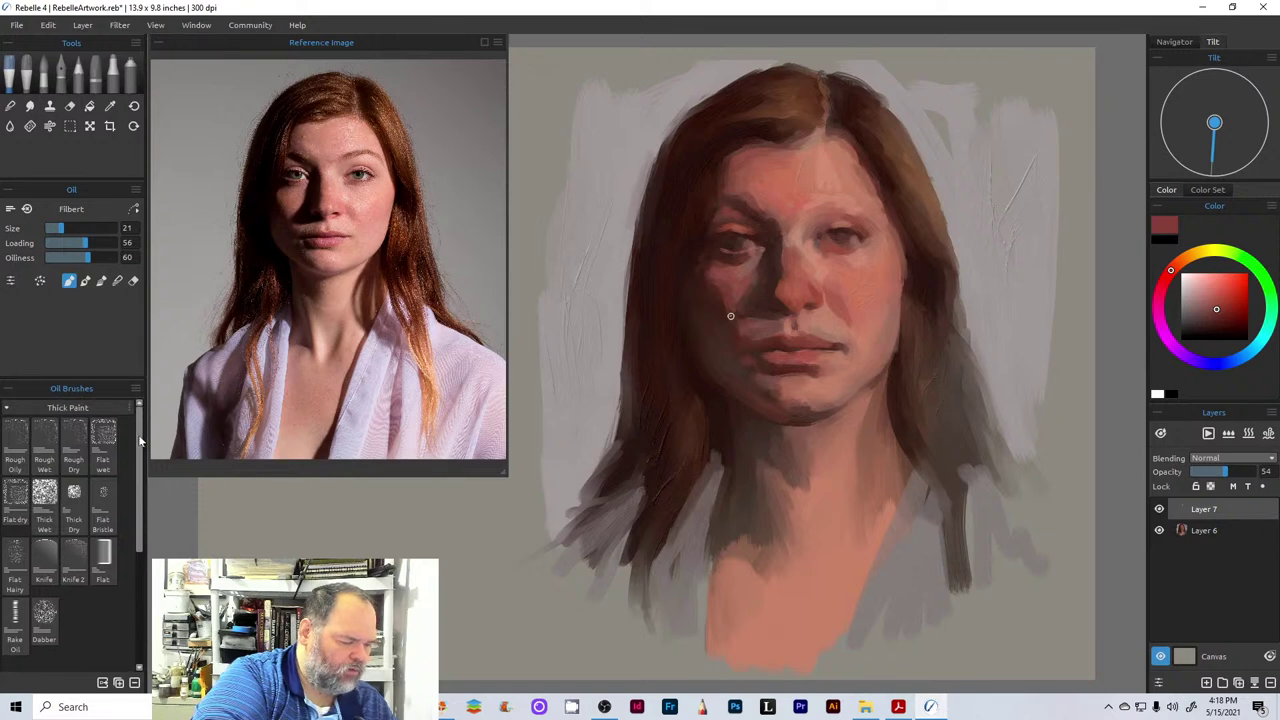
{"action": "scroll", "coordinate": [140, 444], "scroll_direction": "down", "scroll_amount": 1}
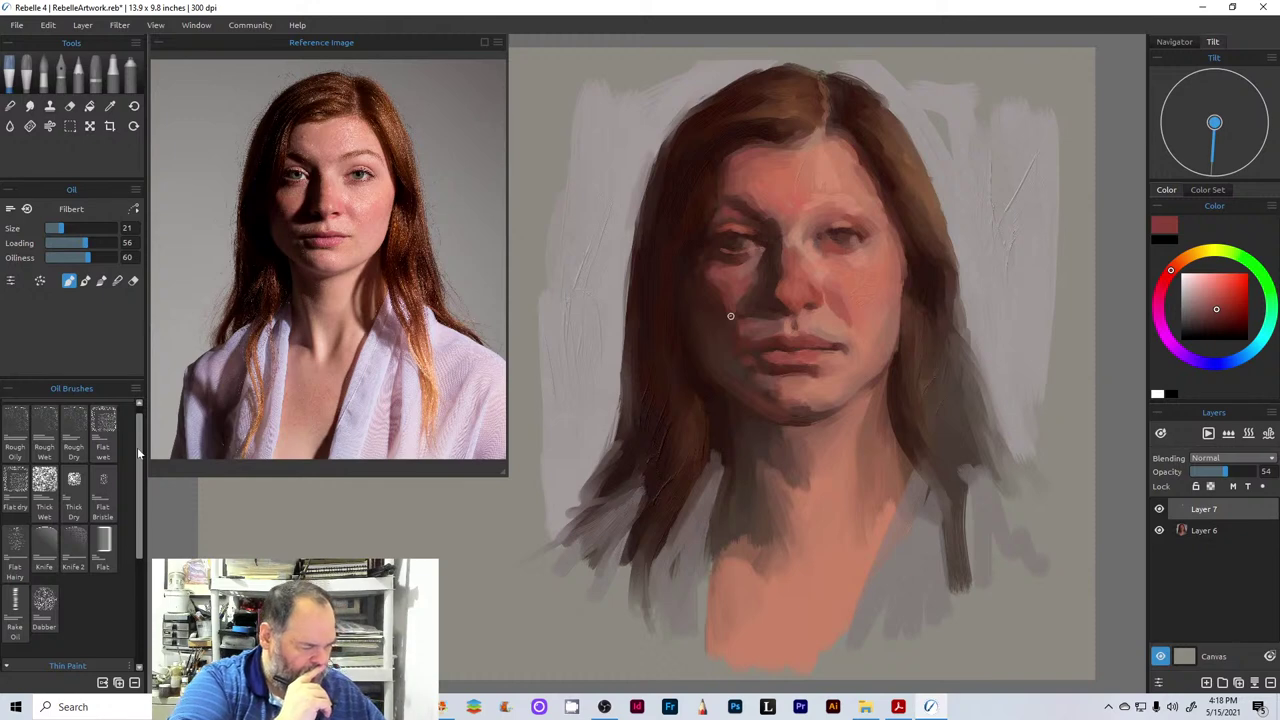
{"action": "left_click", "coordinate": [108, 476]}
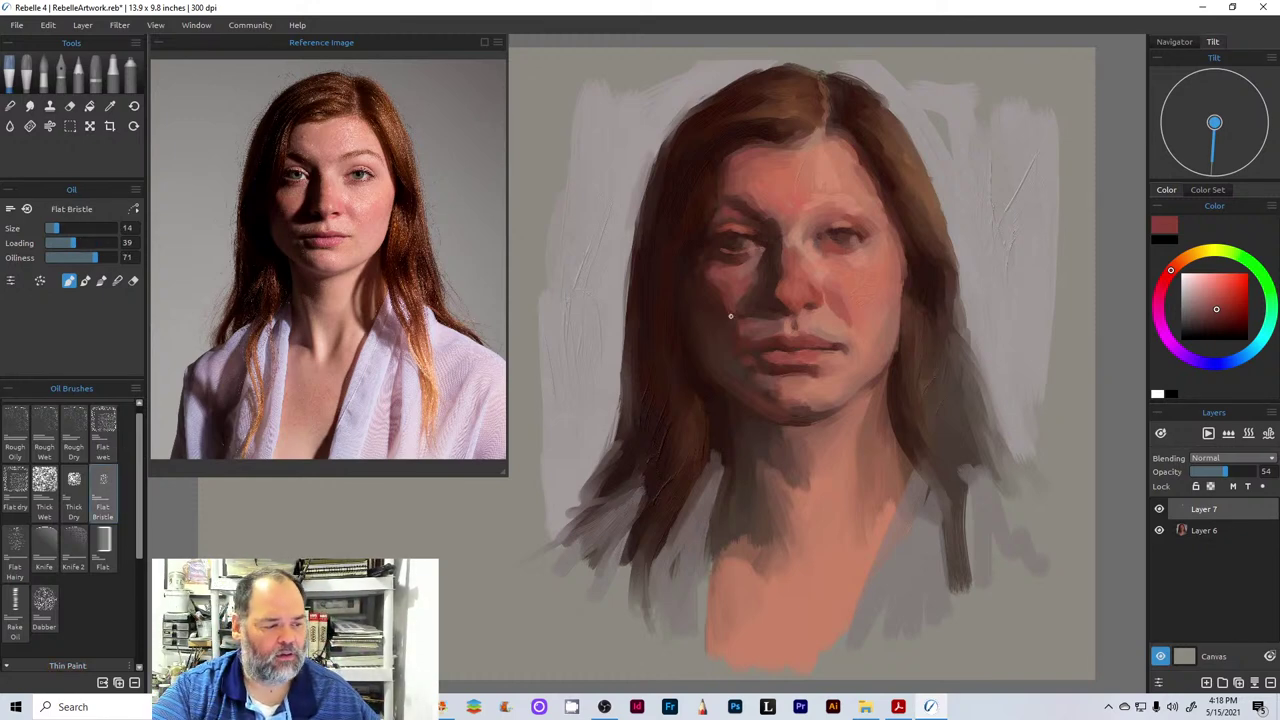
{"action": "left_click", "coordinate": [1218, 298]}
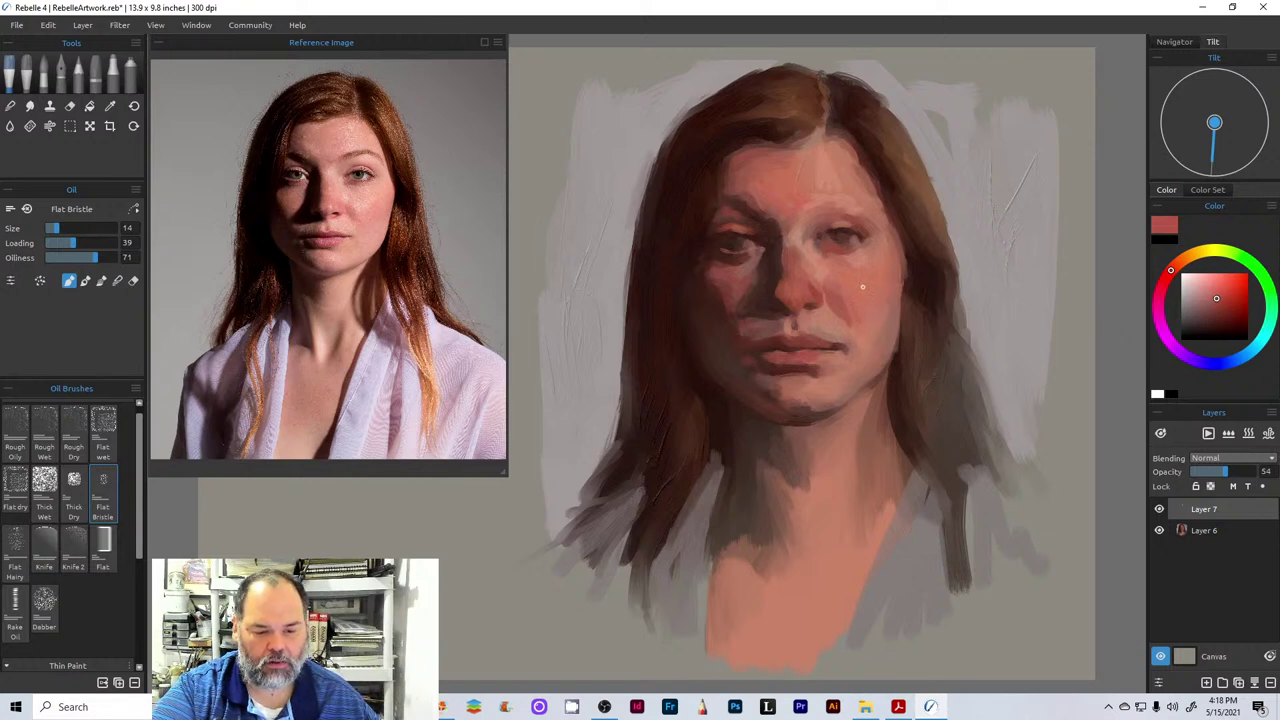
{"action": "key", "text": "bracketright"}
{"action": "key", "text": "bracketright"}
{"action": "key", "text": "bracketright"}
{"action": "key", "text": "bracketright"}
{"action": "key", "text": "bracketright"}
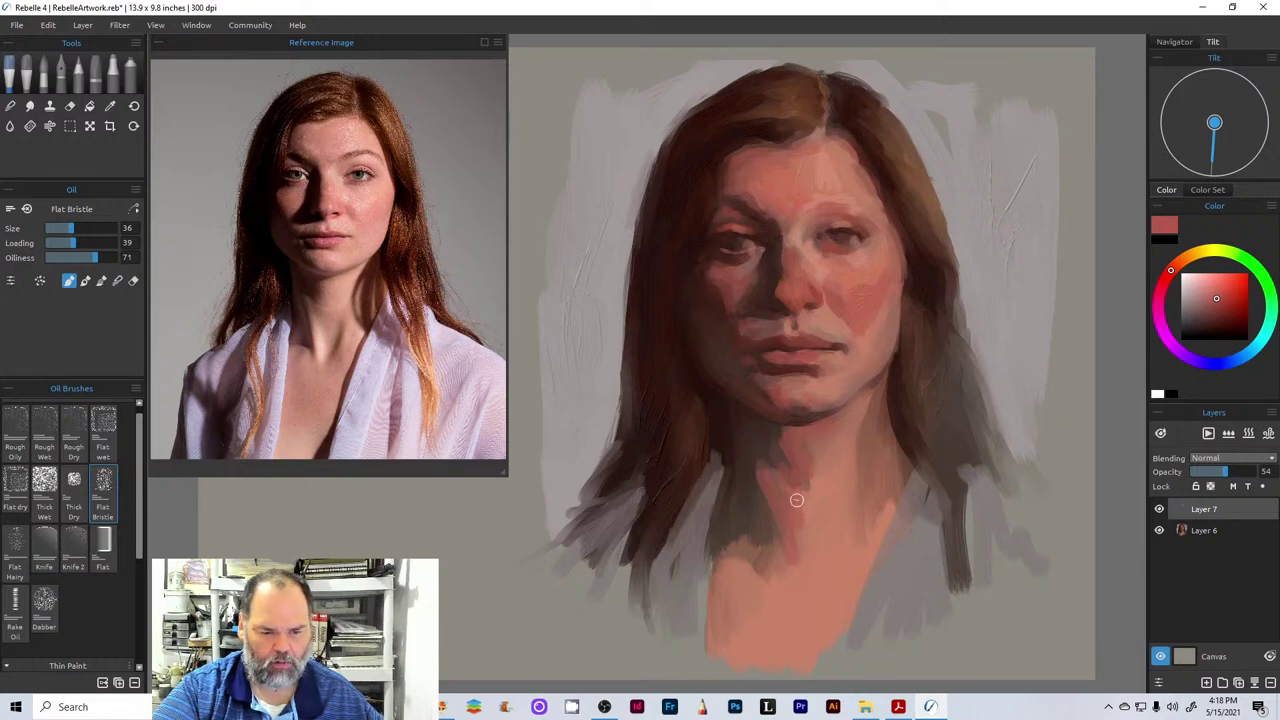
- Paint salmon-pink accents on the lit forehead and nose, reducing the brush to size 18
{"action": "left_click", "coordinate": [1208, 286]}
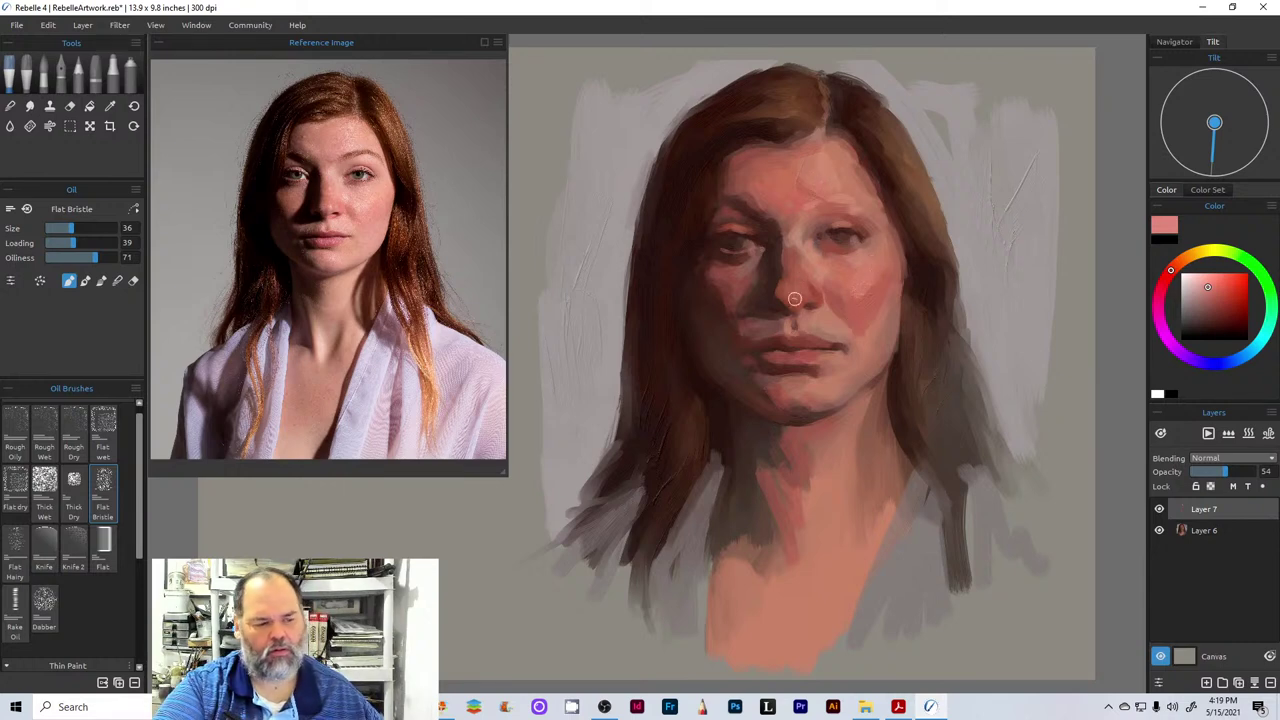
{"action": "key", "text": "["}
{"action": "key", "text": "["}
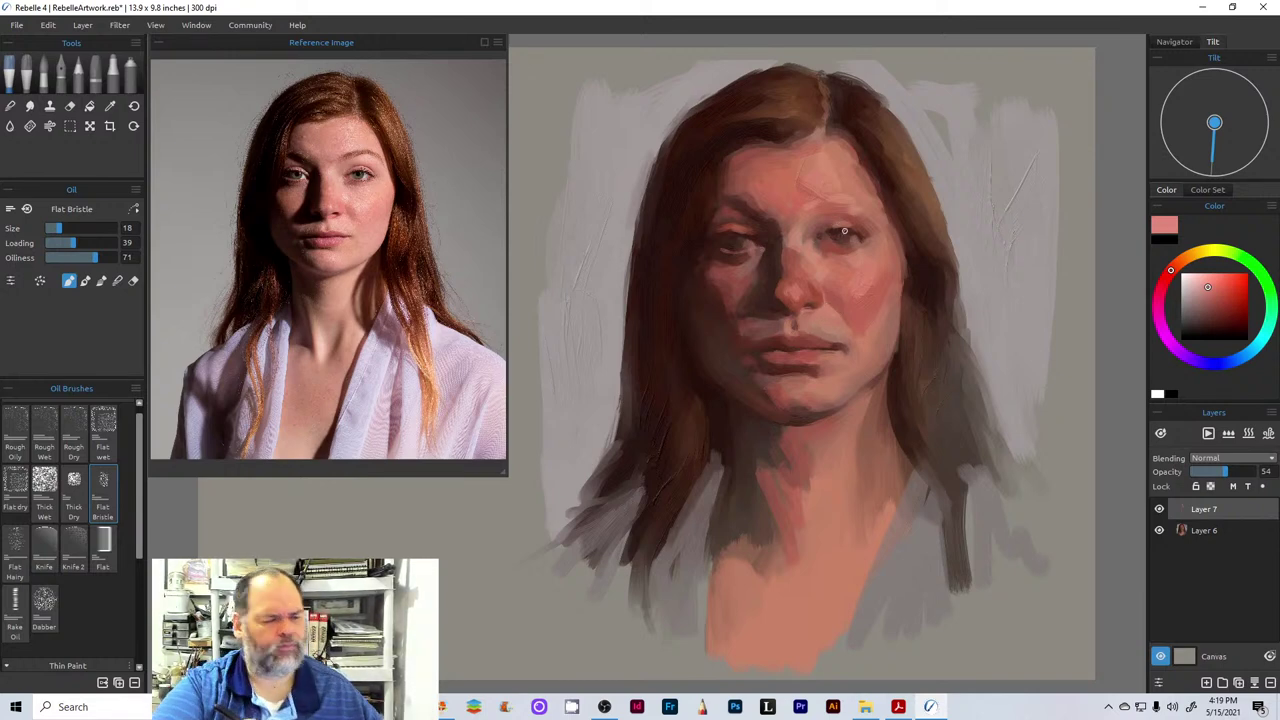
- Add pale grayish-pink highlights on the lit cheek beside the nose and soft dusty pink on the lower lip
{"action": "left_click", "coordinate": [1193, 297]}
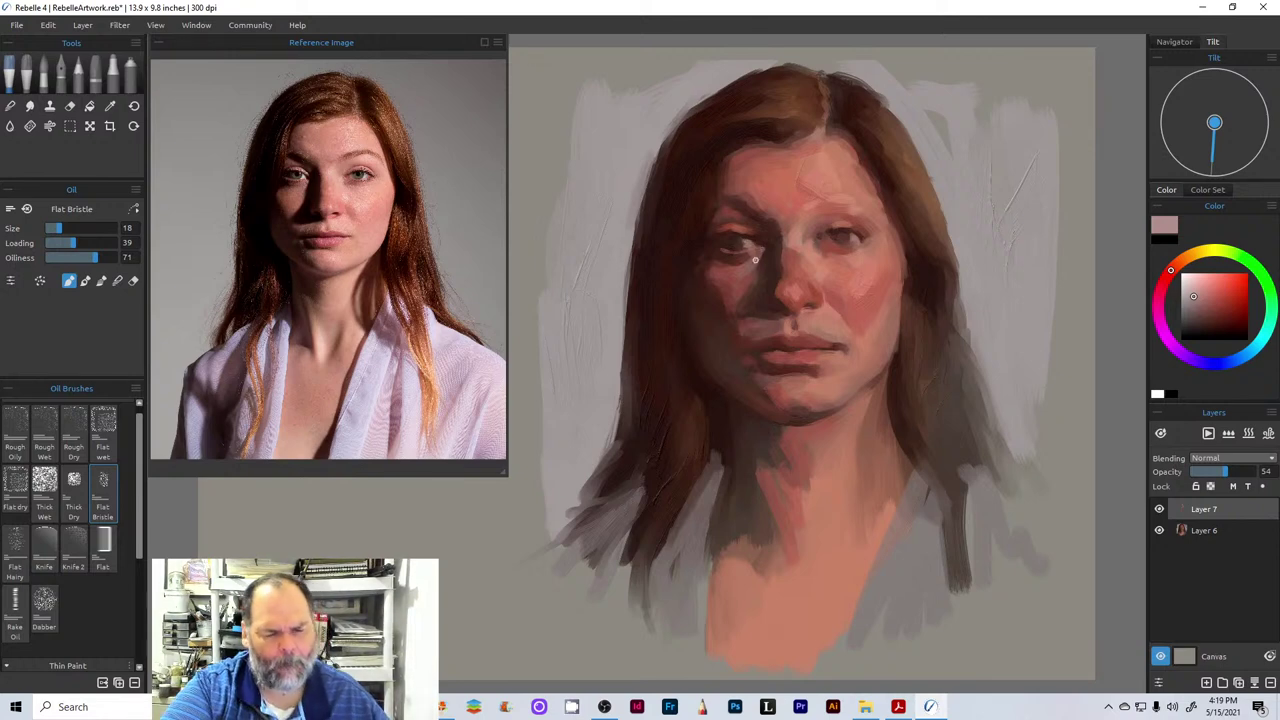
{"action": "left_click", "coordinate": [953, 343], "text": "alt"}
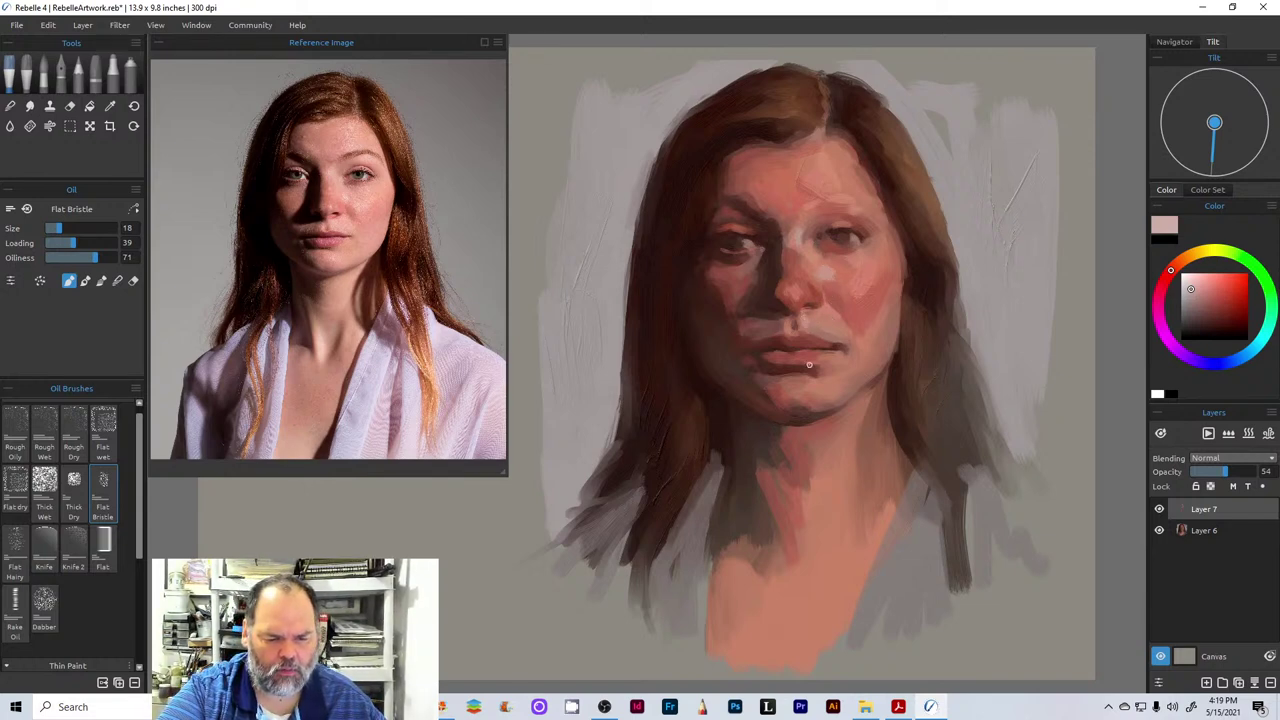
{"action": "left_click", "coordinate": [1200, 293]}
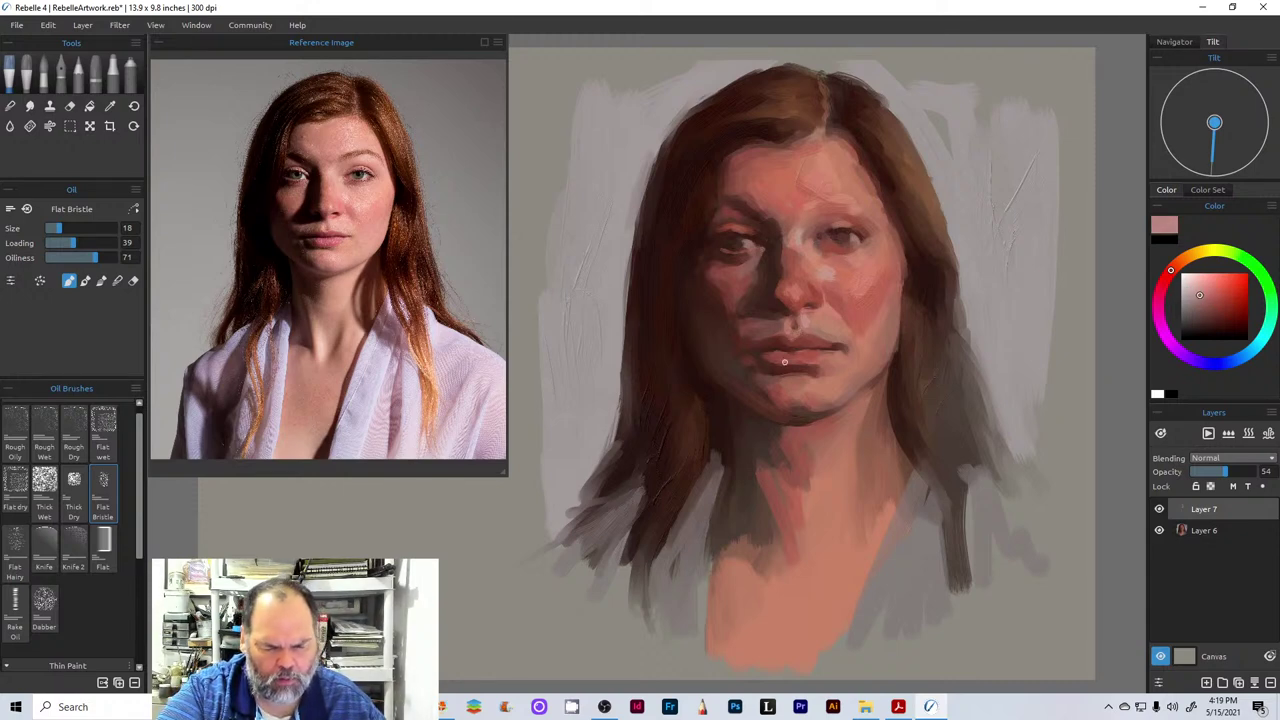
- Deepen the eyes, the line between the lips and the chin's underside with progressively darker reds
{"action": "left_click", "coordinate": [1216, 303]}
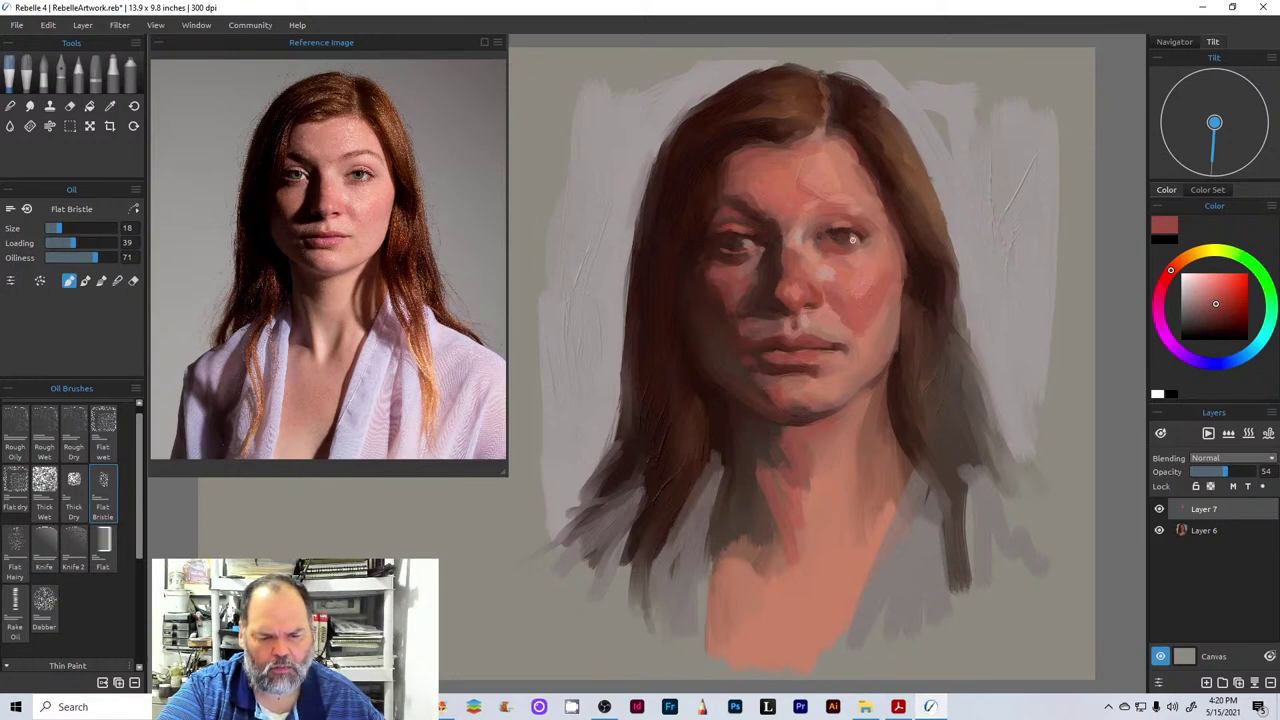
{"action": "left_click", "coordinate": [1217, 308]}
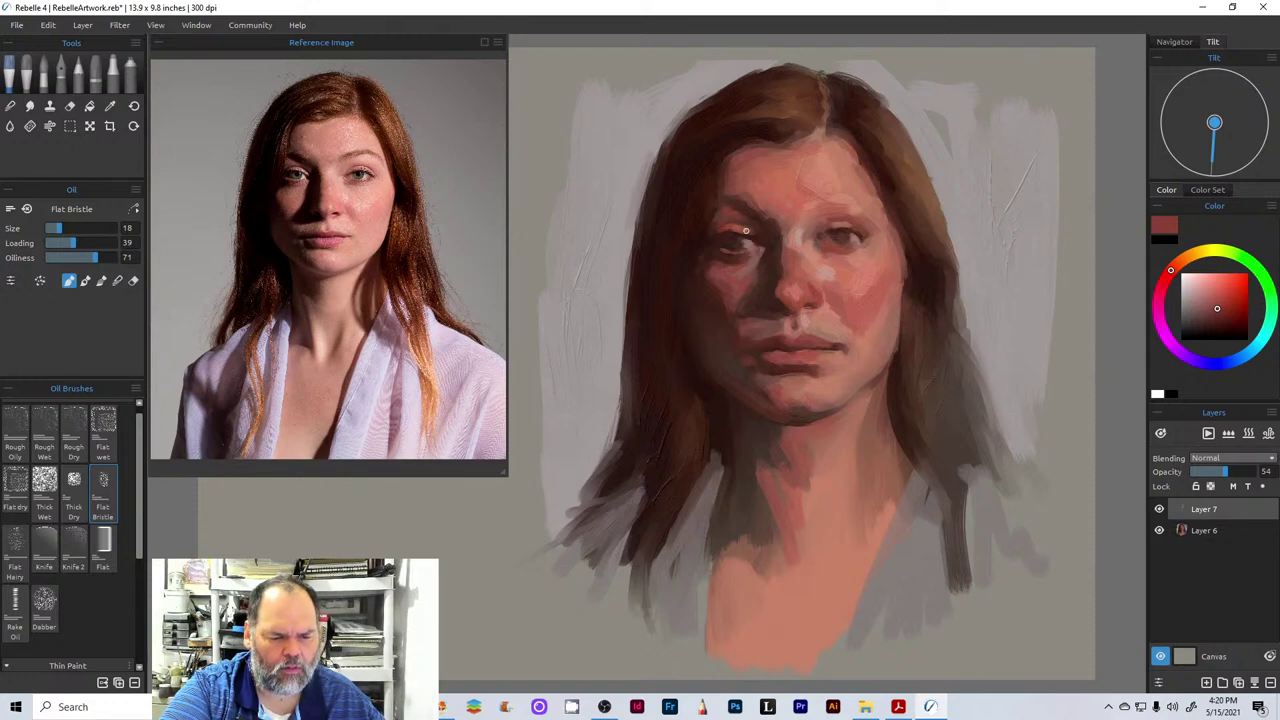
{"action": "left_click", "coordinate": [792, 352], "text": "alt"}
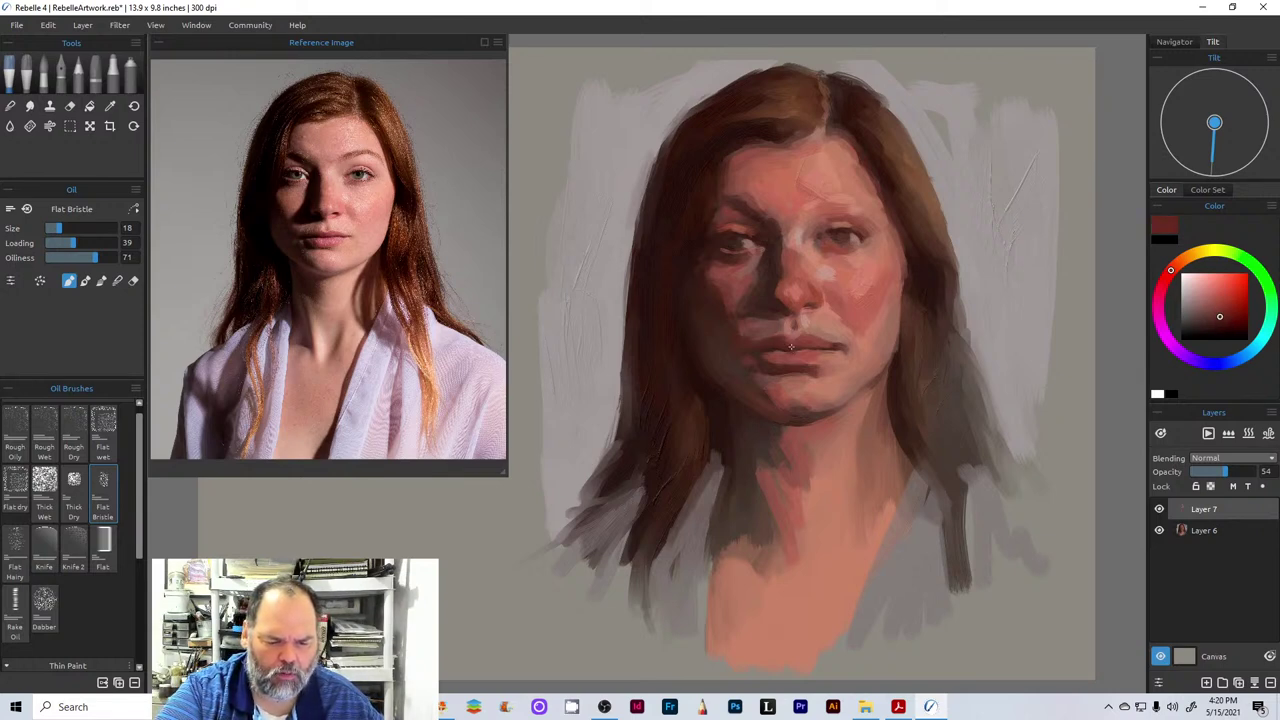
{"action": "left_click", "coordinate": [847, 355], "text": "alt"}
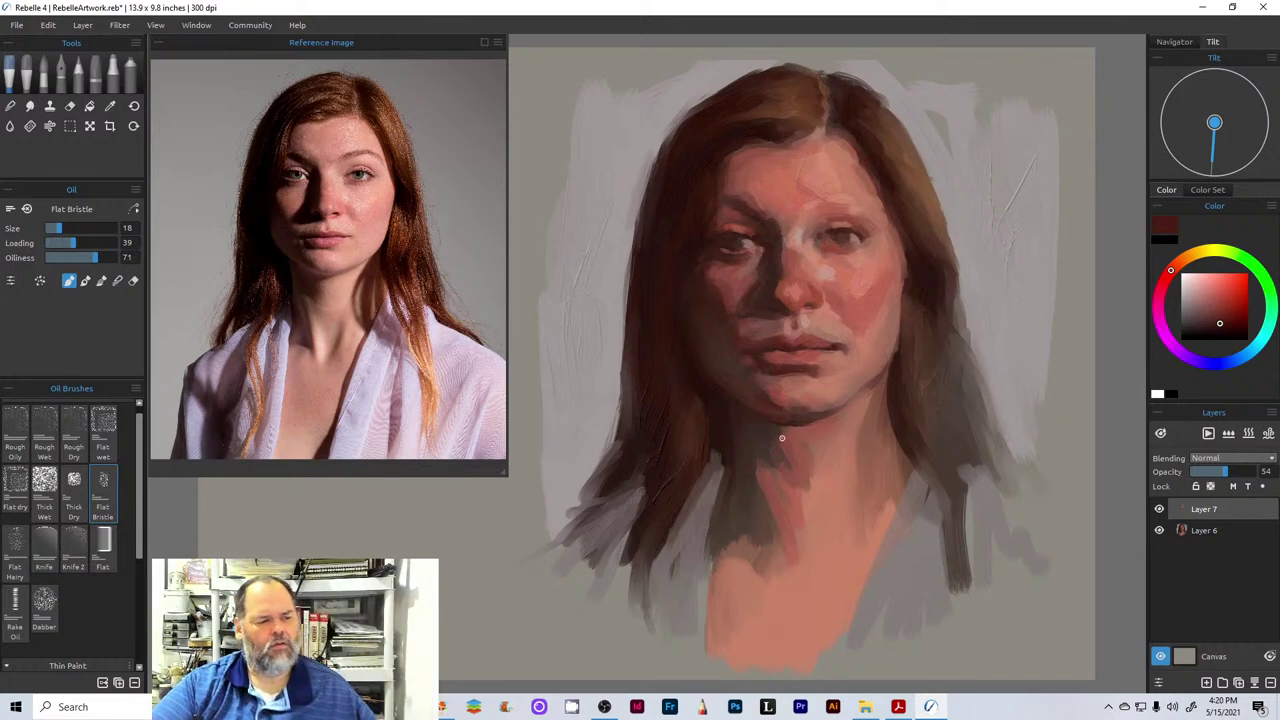
{"action": "left_click", "coordinate": [782, 437], "text": "alt"}
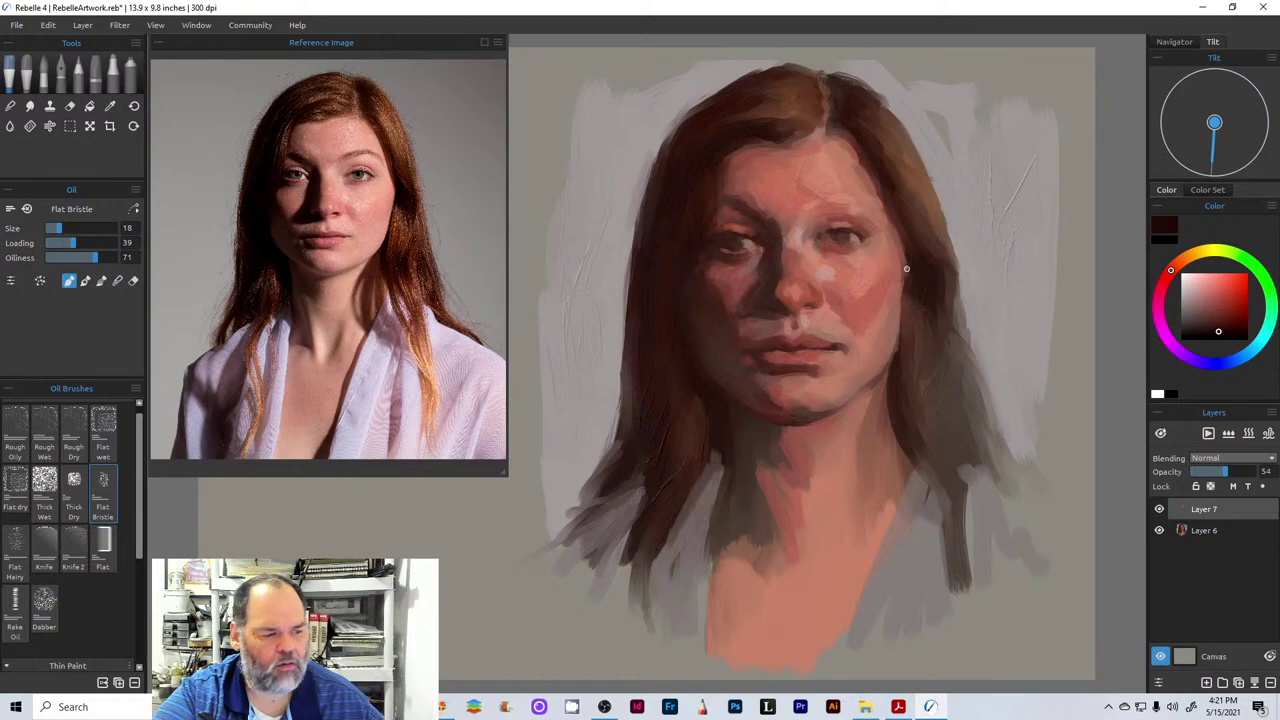
- Paint very dark reddish-brown strokes beside the lit cheek and down the shadow-side hair to its ends
{"action": "left_click_drag", "start_coordinate": [906, 302], "coordinate": [907, 266]}
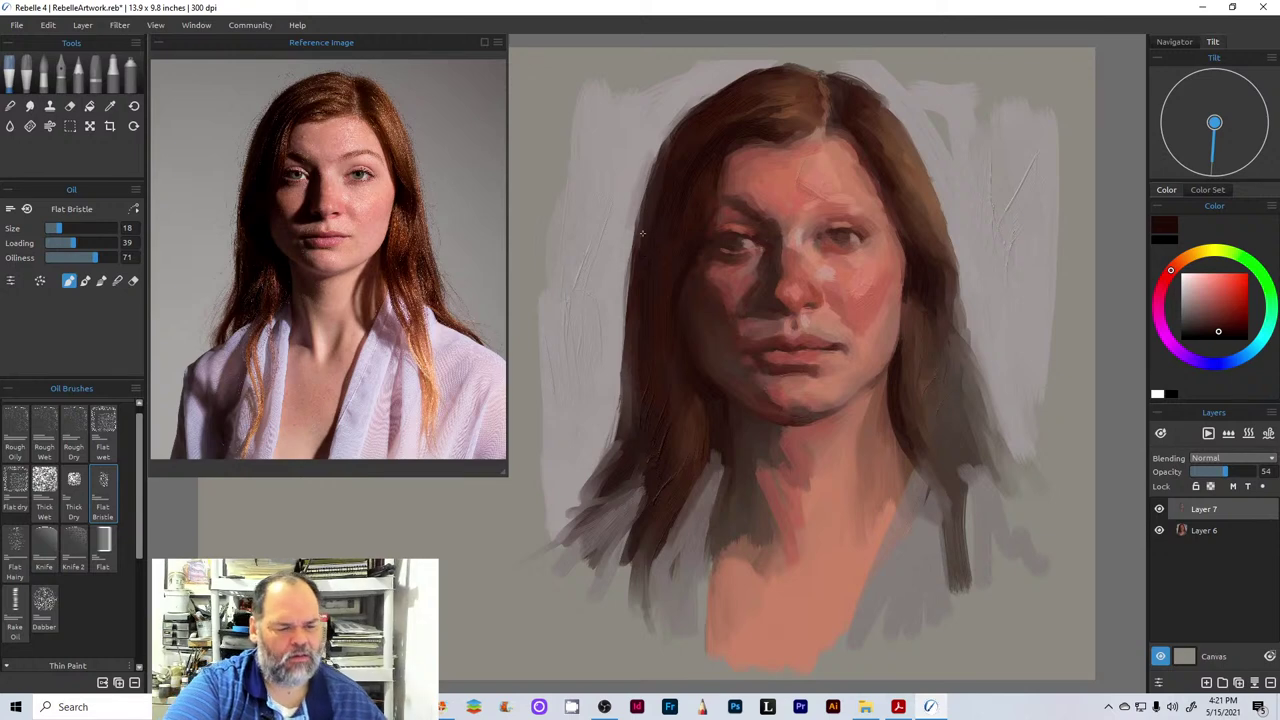
{"action": "mouse_move", "coordinate": [627, 340]}
{"action": "left_mouse_down"}
{"action": "mouse_move", "coordinate": [620, 436]}
{"action": "mouse_move", "coordinate": [566, 538]}
{"action": "left_mouse_up"}
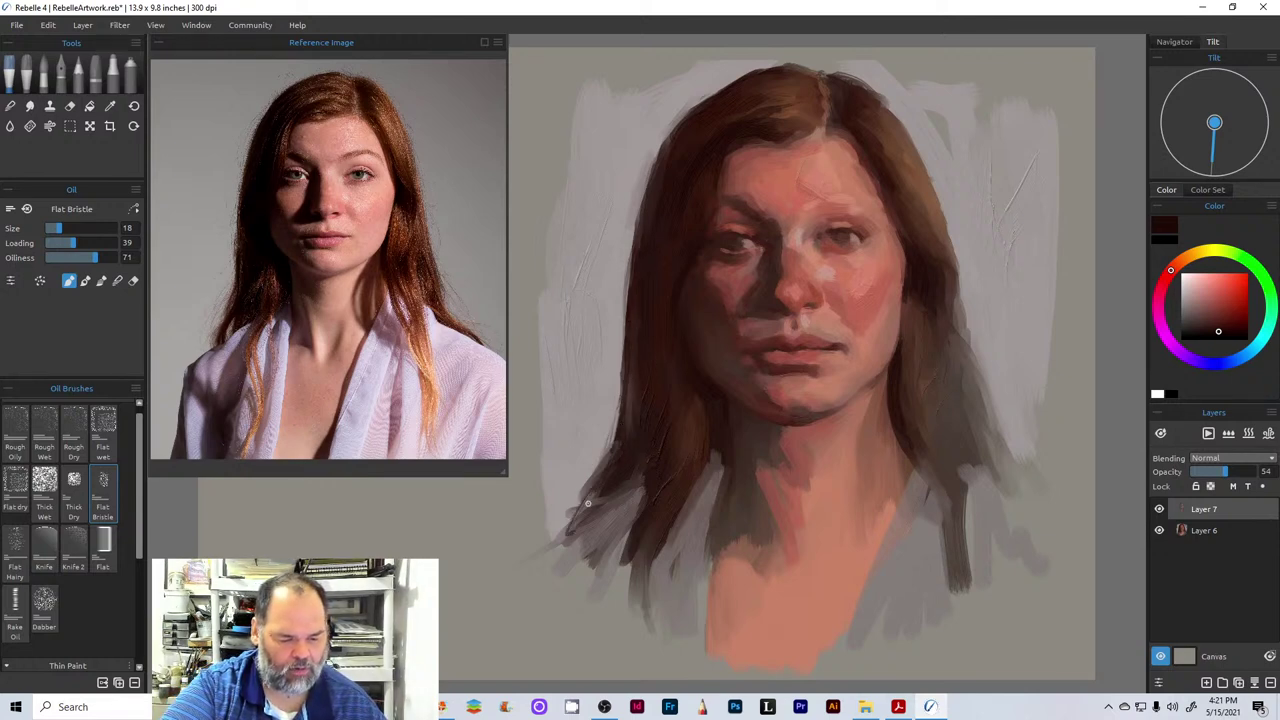
{"action": "left_click_drag", "start_coordinate": [606, 498], "coordinate": [578, 534]}
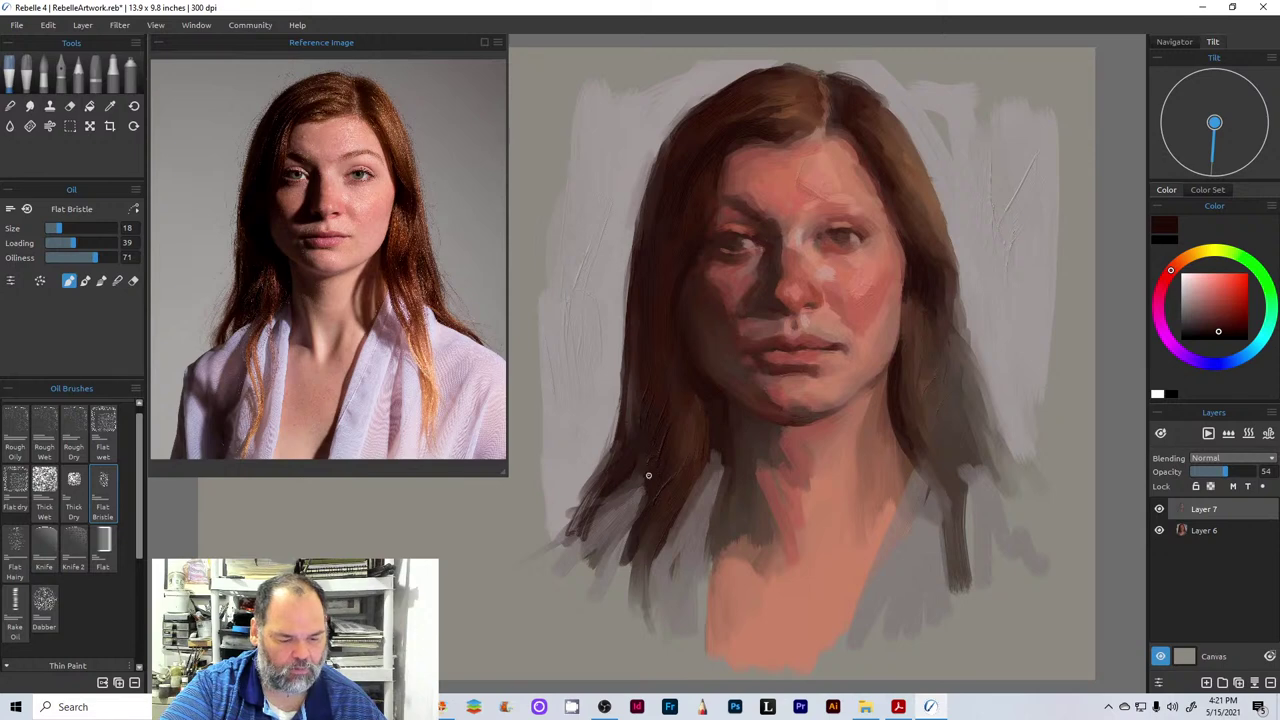
{"action": "left_click_drag", "start_coordinate": [632, 474], "coordinate": [614, 512]}
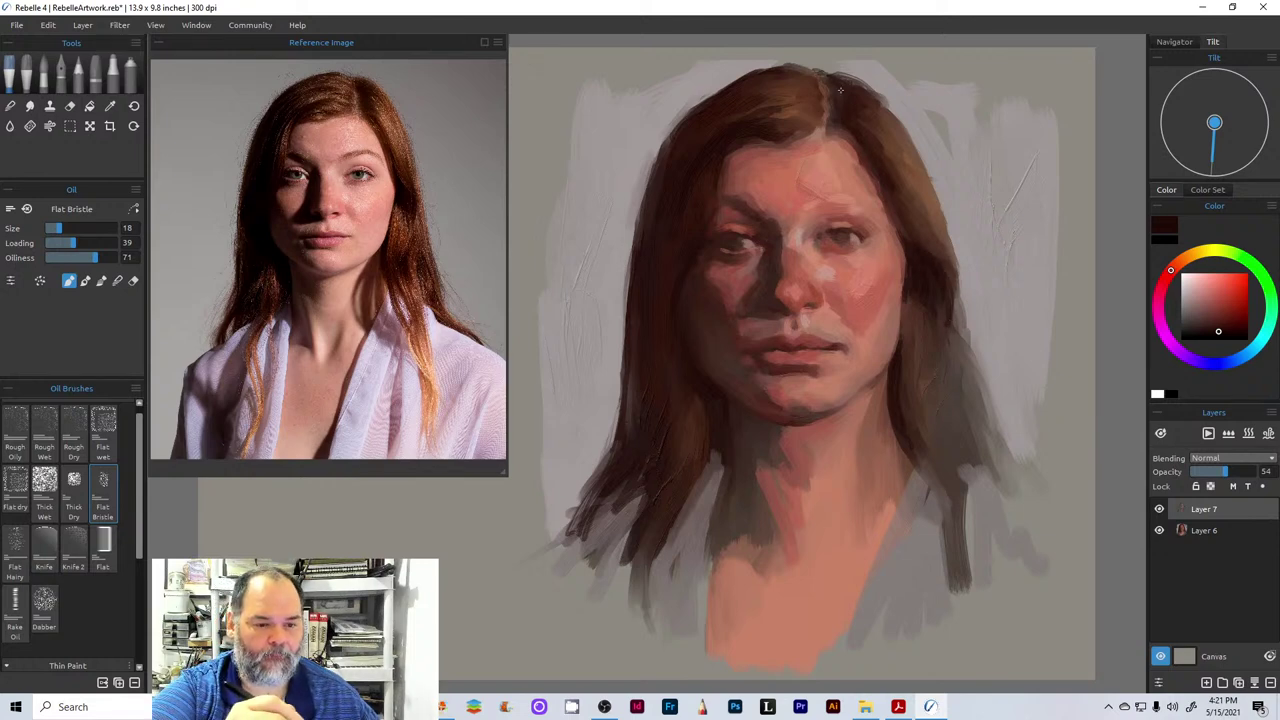
- Darken the hair along the crown and parting, and add loose dark strands to the lit-side lower hair
{"action": "left_click_drag", "start_coordinate": [830, 78], "coordinate": [868, 90]}
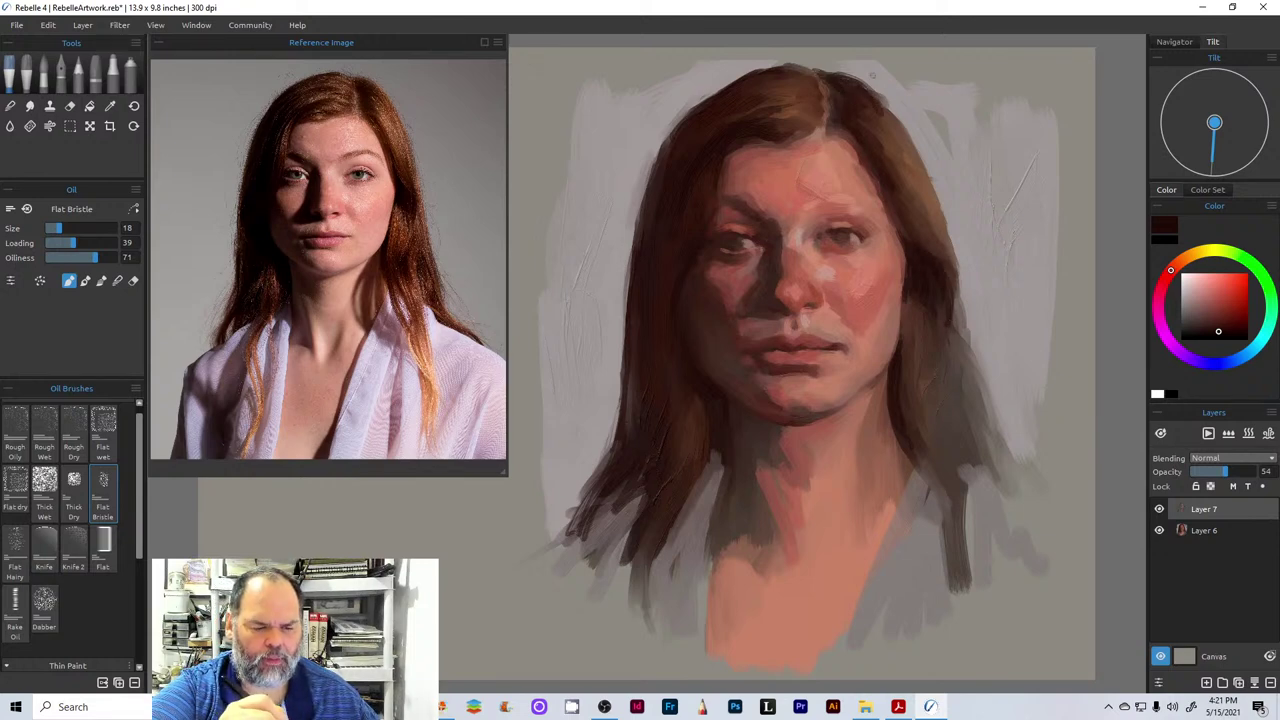
{"action": "mouse_move", "coordinate": [686, 140]}
{"action": "left_mouse_down"}
{"action": "mouse_move", "coordinate": [661, 163]}
{"action": "mouse_move", "coordinate": [686, 121]}
{"action": "mouse_move", "coordinate": [672, 131]}
{"action": "mouse_move", "coordinate": [800, 62]}
{"action": "mouse_move", "coordinate": [763, 69]}
{"action": "mouse_move", "coordinate": [802, 70]}
{"action": "mouse_move", "coordinate": [739, 75]}
{"action": "mouse_move", "coordinate": [816, 67]}
{"action": "left_mouse_up"}
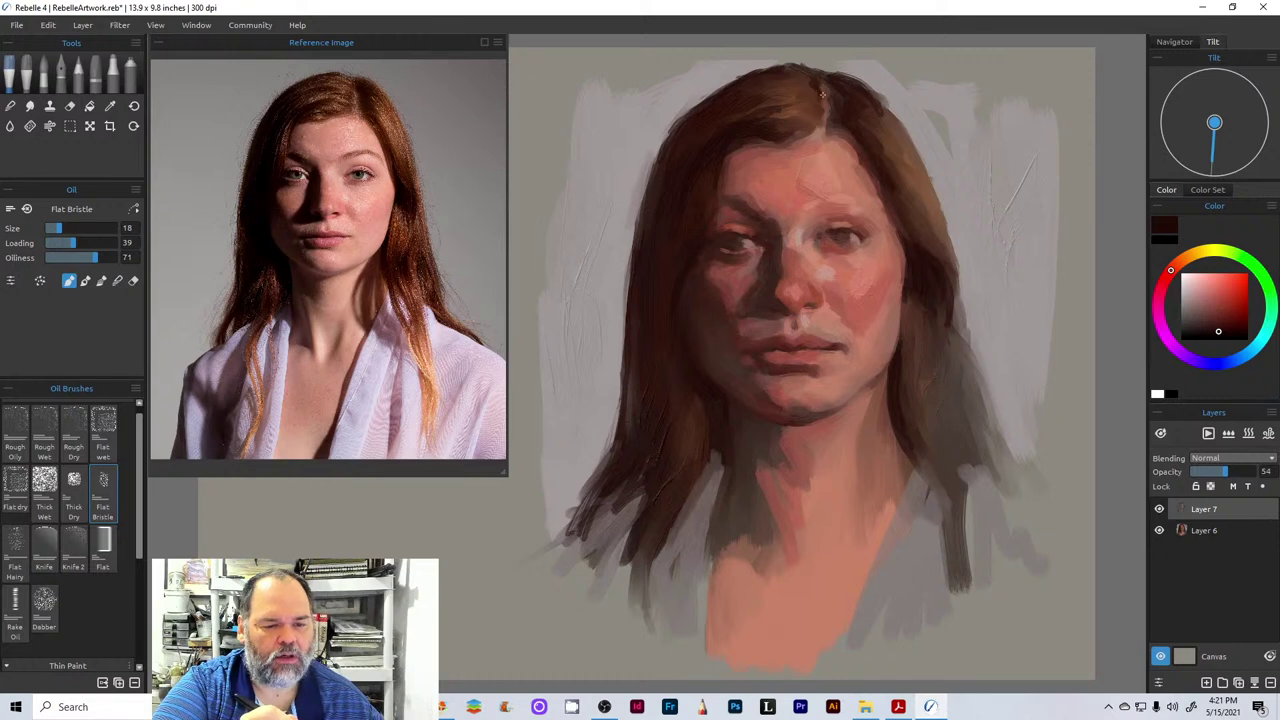
{"action": "mouse_move", "coordinate": [741, 97]}
{"action": "left_mouse_down"}
{"action": "mouse_move", "coordinate": [809, 100]}
{"action": "mouse_move", "coordinate": [764, 93]}
{"action": "mouse_move", "coordinate": [789, 93]}
{"action": "mouse_move", "coordinate": [767, 72]}
{"action": "left_mouse_up"}
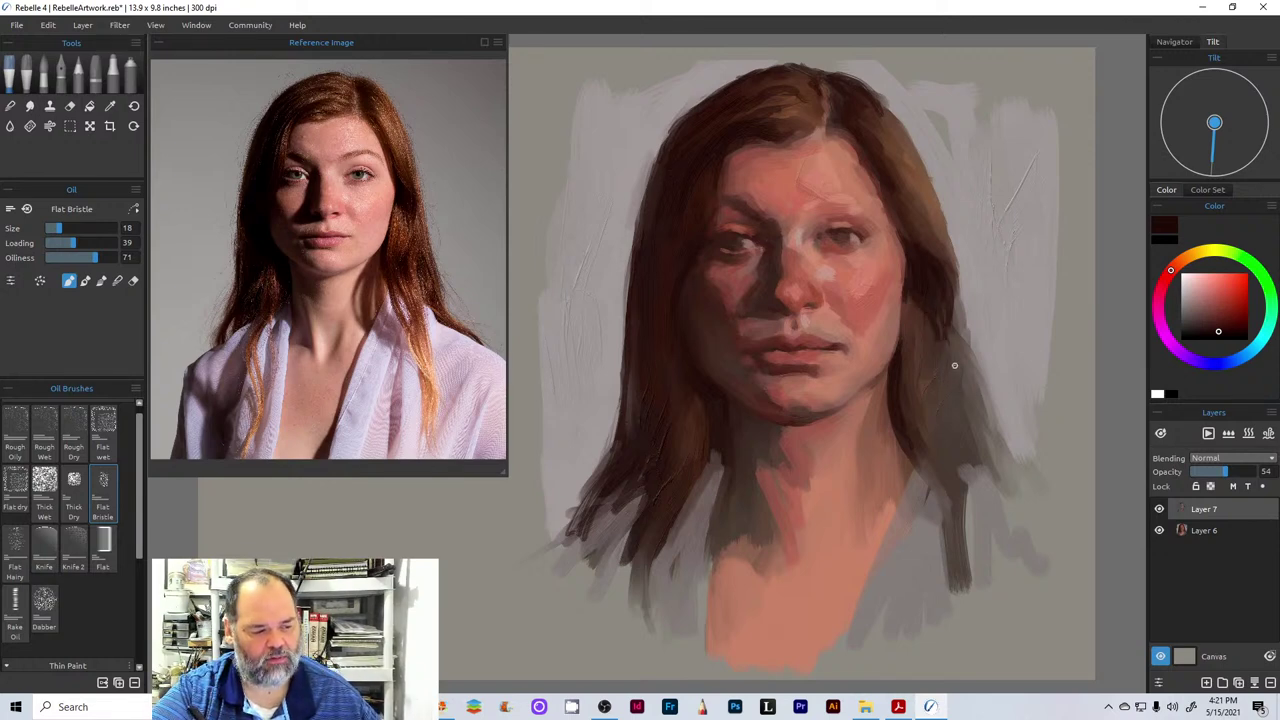
{"action": "mouse_move", "coordinate": [954, 364]}
{"action": "left_mouse_down"}
{"action": "mouse_move", "coordinate": [982, 455]}
{"action": "mouse_move", "coordinate": [973, 403]}
{"action": "mouse_move", "coordinate": [990, 430]}
{"action": "left_mouse_up"}
{"action": "mouse_move", "coordinate": [952, 325]}
{"action": "left_mouse_down"}
{"action": "mouse_move", "coordinate": [1020, 455]}
{"action": "mouse_move", "coordinate": [1020, 492]}
{"action": "left_mouse_up"}
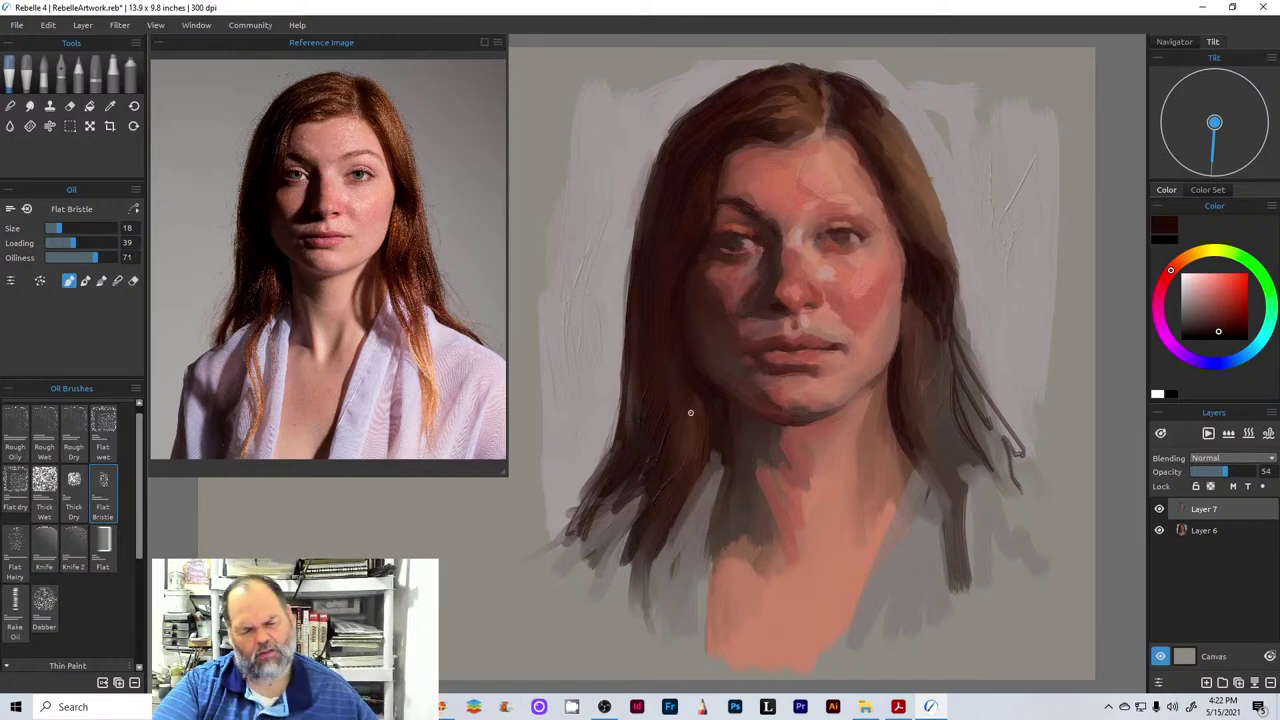
- Enlarge the brush to size 35 and darken the hair masses on both sides with broad reddish-brown strokes
{"action": "key", "text": "bracketright"}
{"action": "key", "text": "bracketright"}
{"action": "key", "text": "bracketright"}
{"action": "key", "text": "bracketright"}
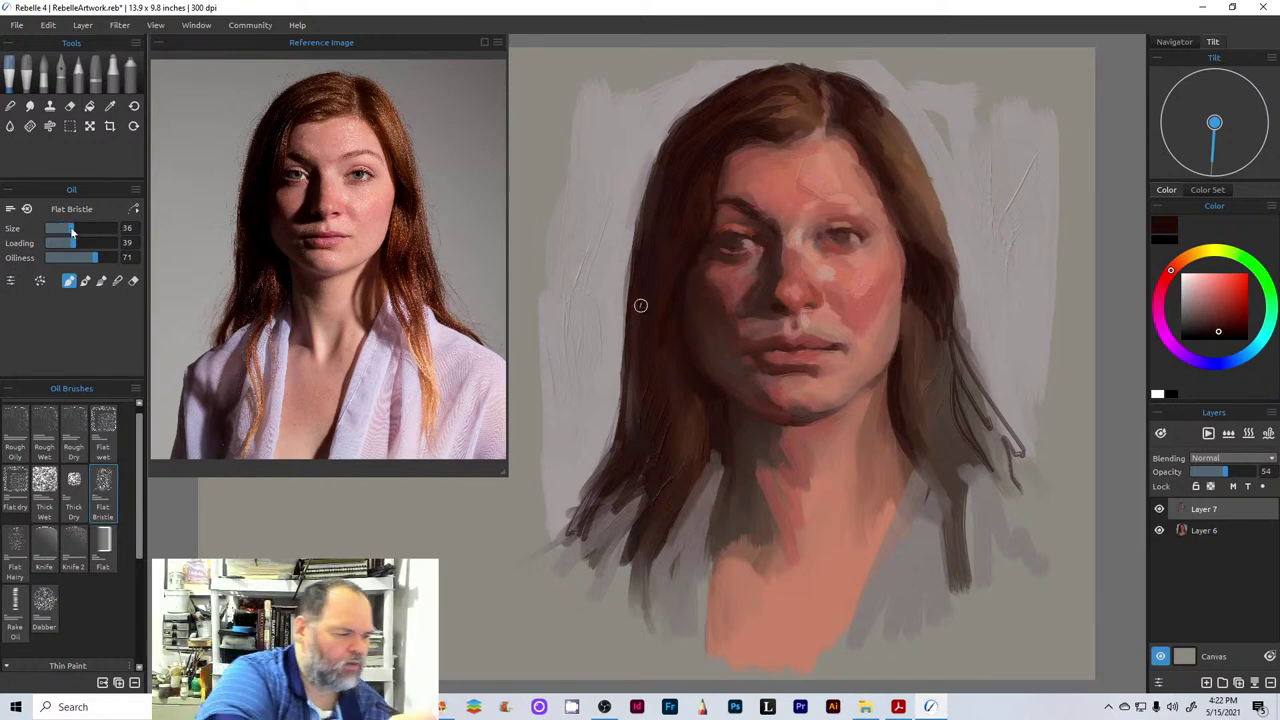
{"action": "mouse_move", "coordinate": [659, 356]}
{"action": "left_mouse_down"}
{"action": "mouse_move", "coordinate": [659, 384]}
{"action": "mouse_move", "coordinate": [632, 415]}
{"action": "left_mouse_up"}
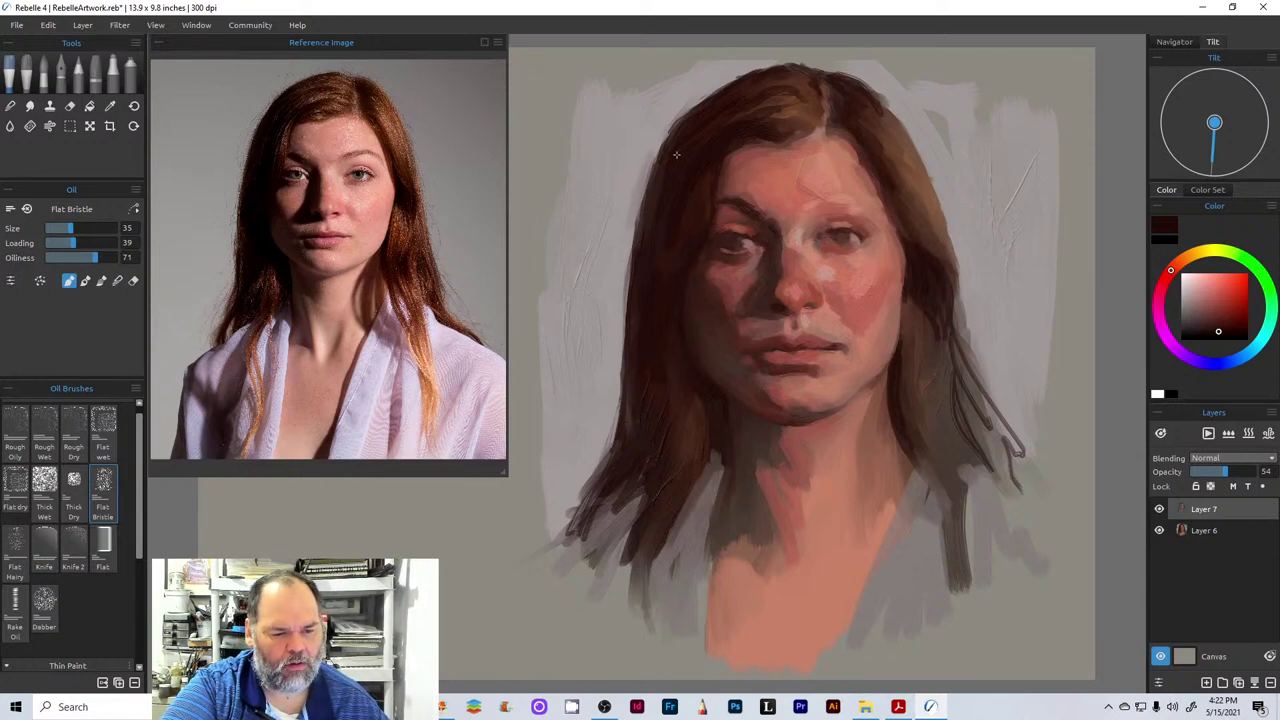
{"action": "left_click_drag", "start_coordinate": [934, 310], "coordinate": [944, 388]}
{"action": "mouse_move", "coordinate": [946, 338]}
{"action": "left_mouse_down"}
{"action": "mouse_move", "coordinate": [950, 398]}
{"action": "mouse_move", "coordinate": [974, 430]}
{"action": "left_mouse_up"}
{"action": "left_click_drag", "start_coordinate": [972, 380], "coordinate": [986, 440]}
{"action": "mouse_move", "coordinate": [914, 378]}
{"action": "left_mouse_down"}
{"action": "mouse_move", "coordinate": [924, 442]}
{"action": "mouse_move", "coordinate": [932, 406]}
{"action": "left_mouse_up"}
{"action": "left_click_drag", "start_coordinate": [936, 408], "coordinate": [946, 456]}
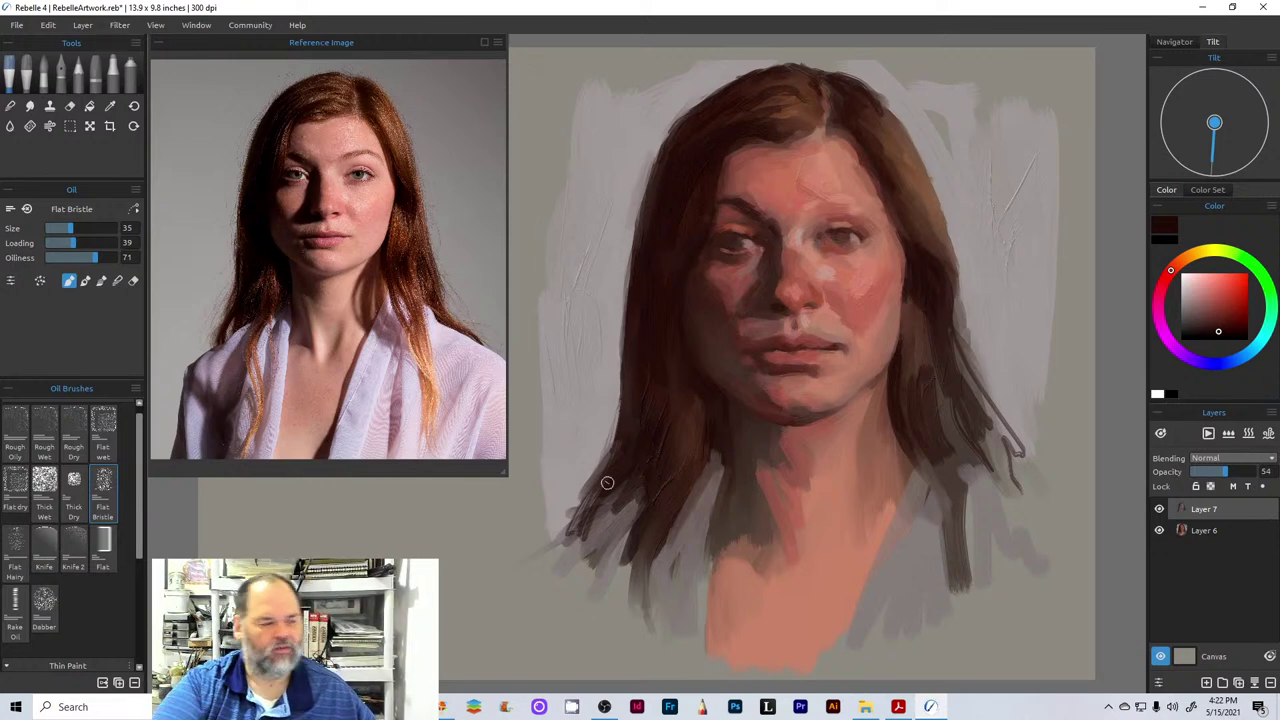
- Reduce the brush to size 20 and deepen the shadow-side eye with dark brown strokes
{"action": "key", "text": "bracketleft"}
{"action": "key", "text": "bracketleft"}
{"action": "key", "text": "bracketleft"}
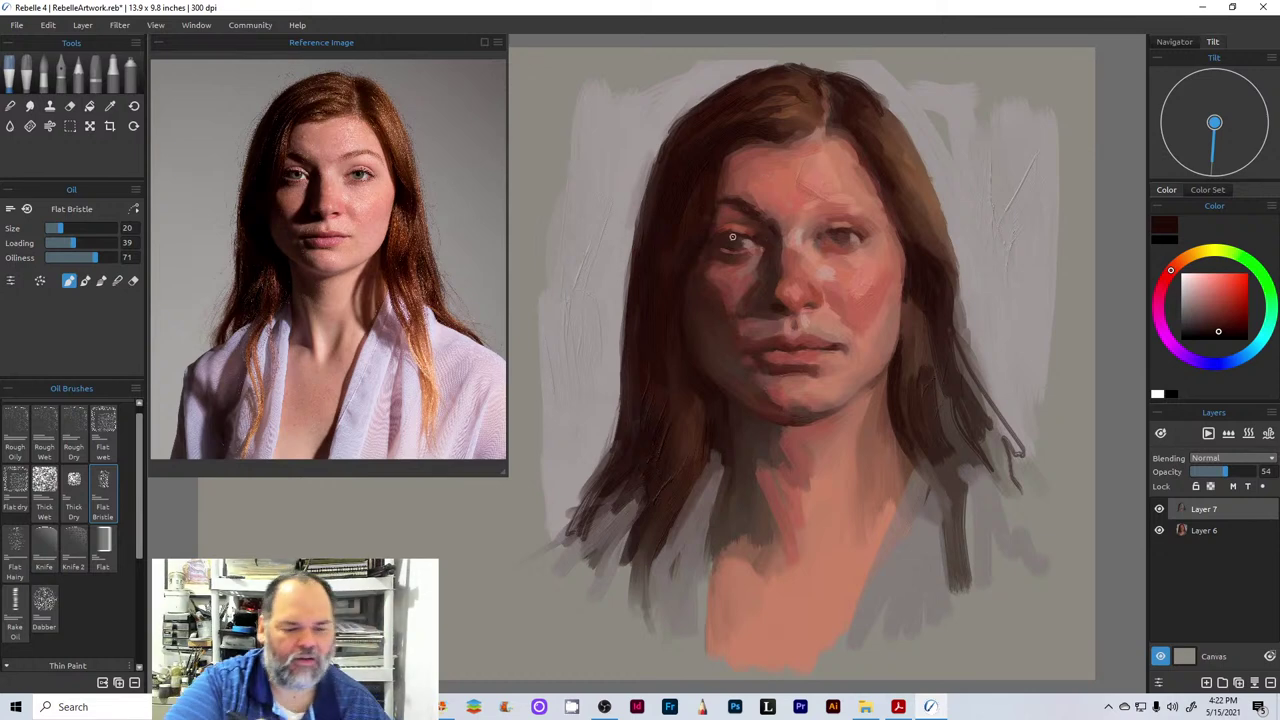
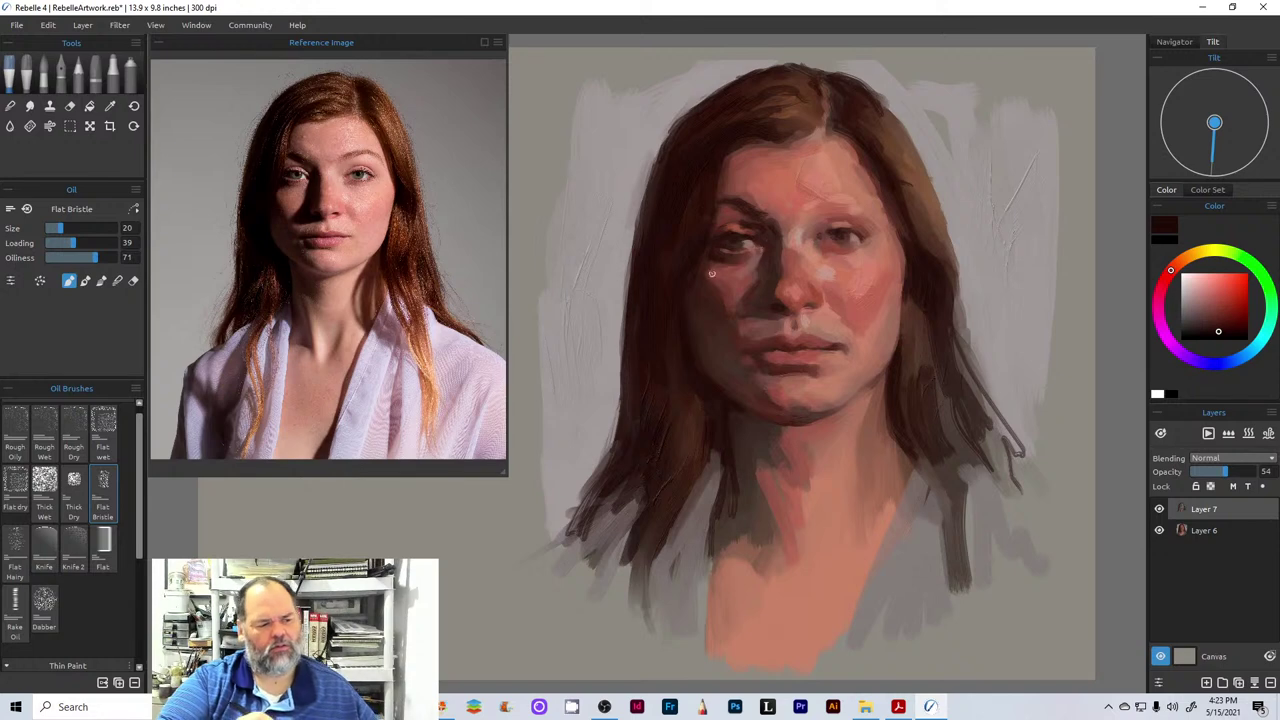
- Paint in the lit-side eyebrow with muted brown strokes, warming the mix to an orange-brown
{"action": "left_click", "coordinate": [700, 417], "text": "alt"}
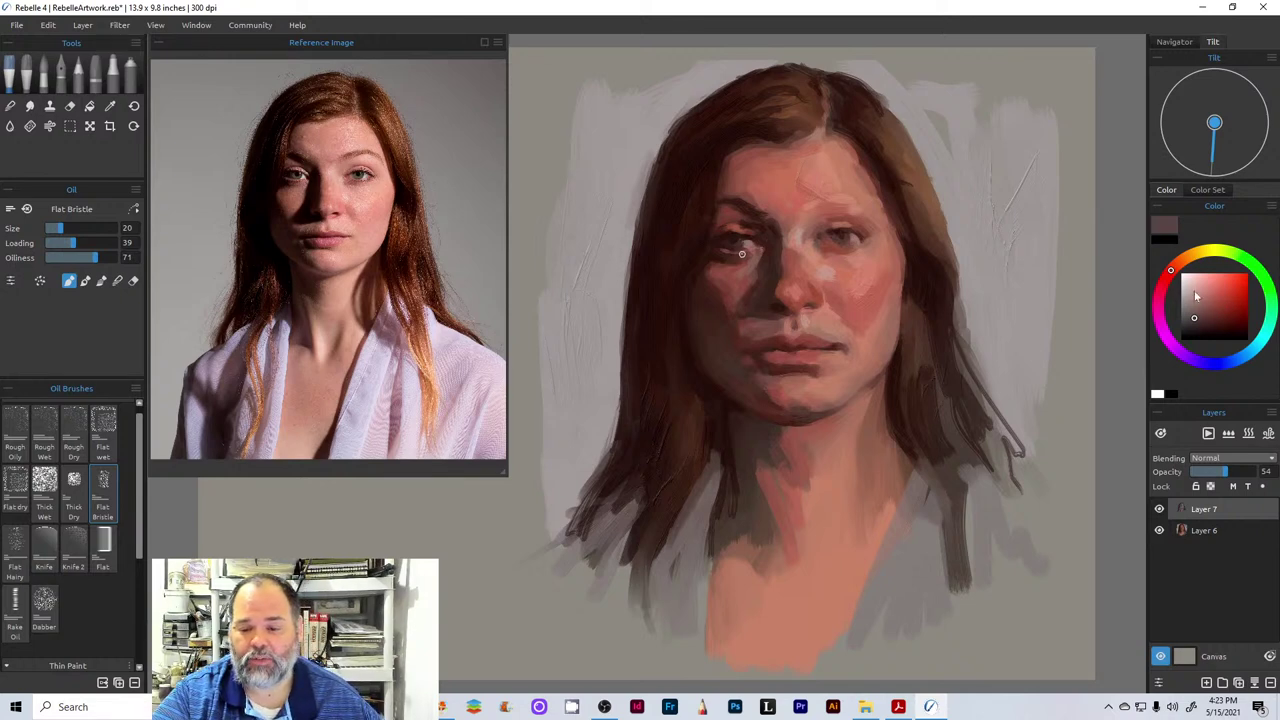
{"action": "left_click", "coordinate": [1181, 265]}
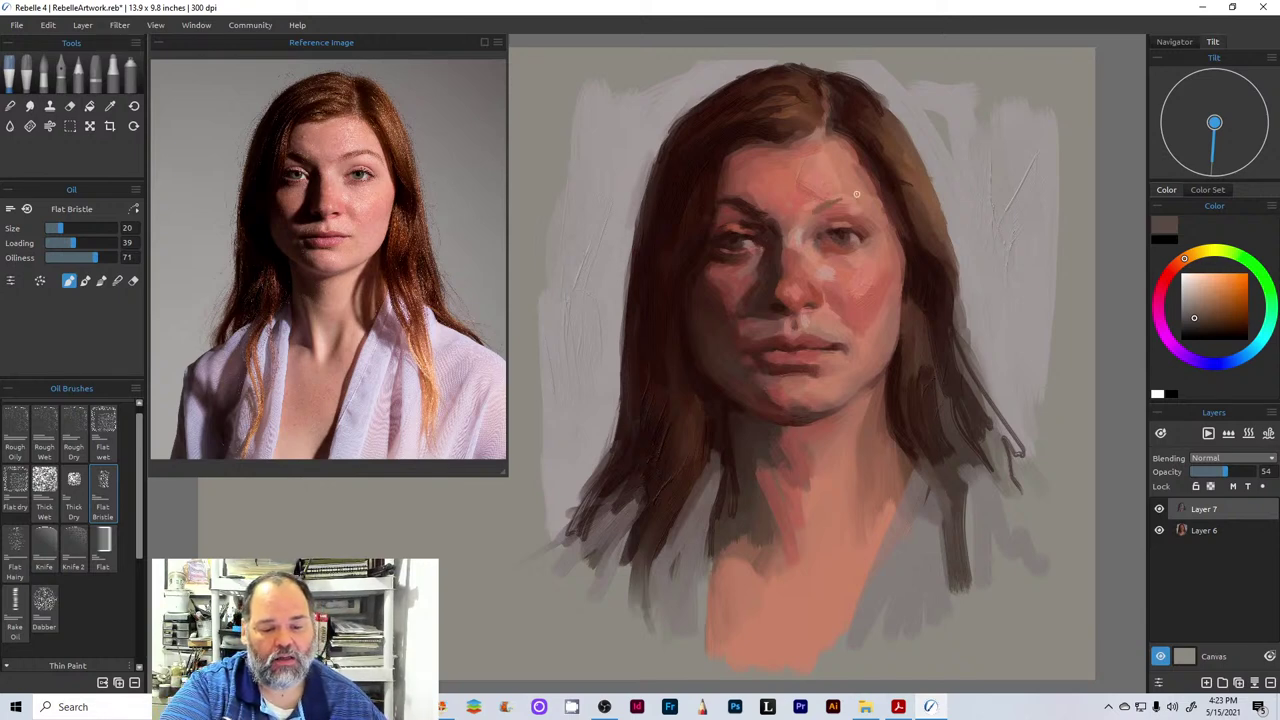
{"action": "left_click", "coordinate": [1213, 321]}
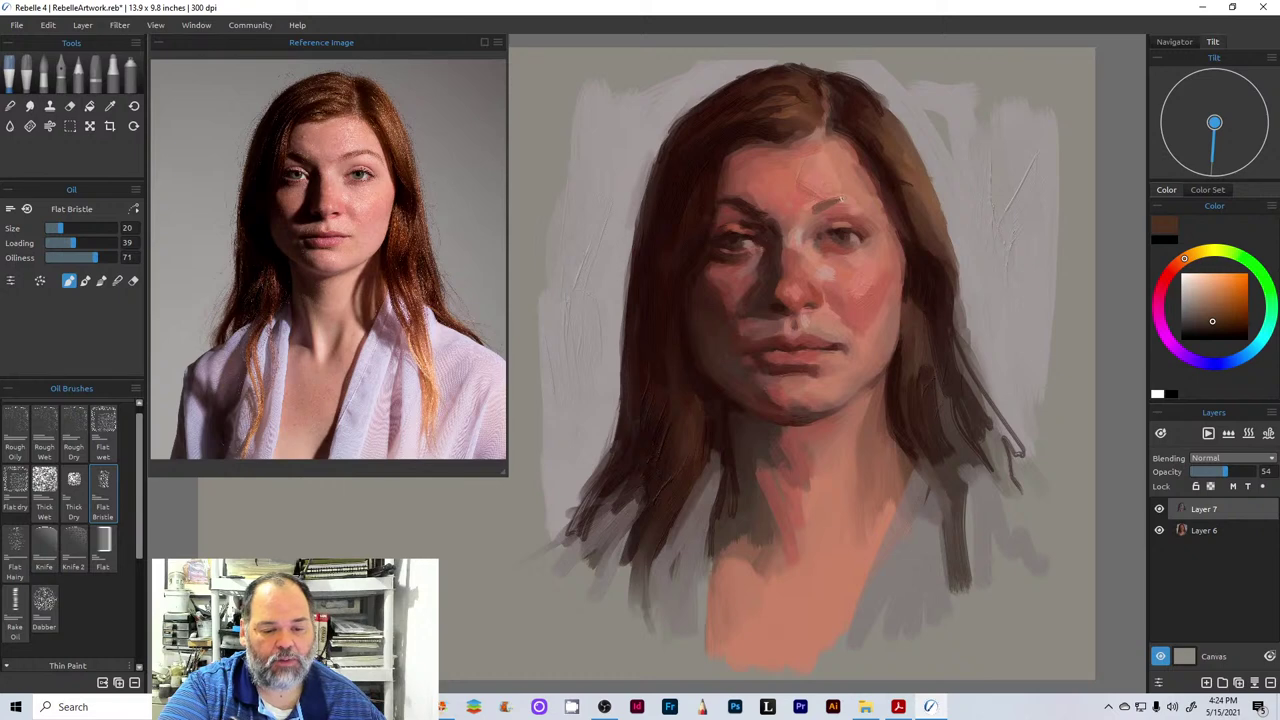
{"action": "left_click", "coordinate": [741, 218], "text": "alt"}
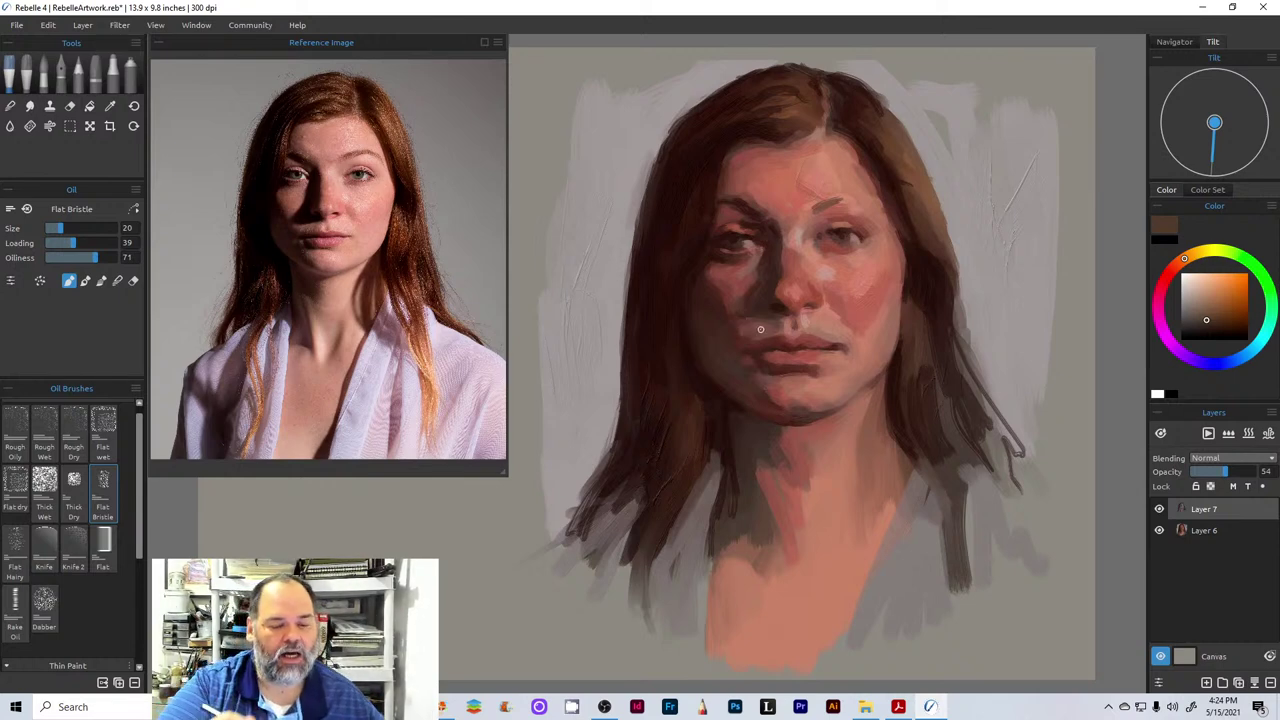
- Deepen the lit-side eye's lower edge and the chin's underside with dark brown, and mix a muted reddish brown for the face
{"action": "left_click", "coordinate": [1223, 322]}
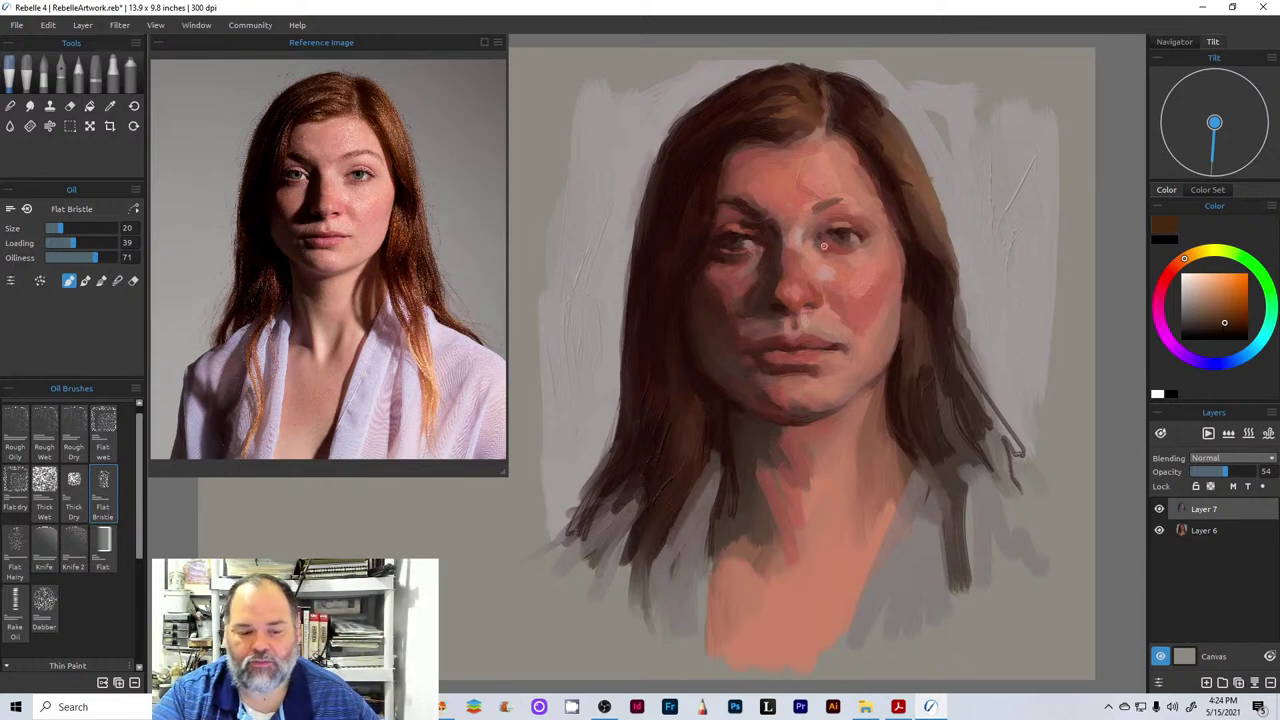
{"action": "left_click_drag", "start_coordinate": [828, 248], "coordinate": [850, 250]}
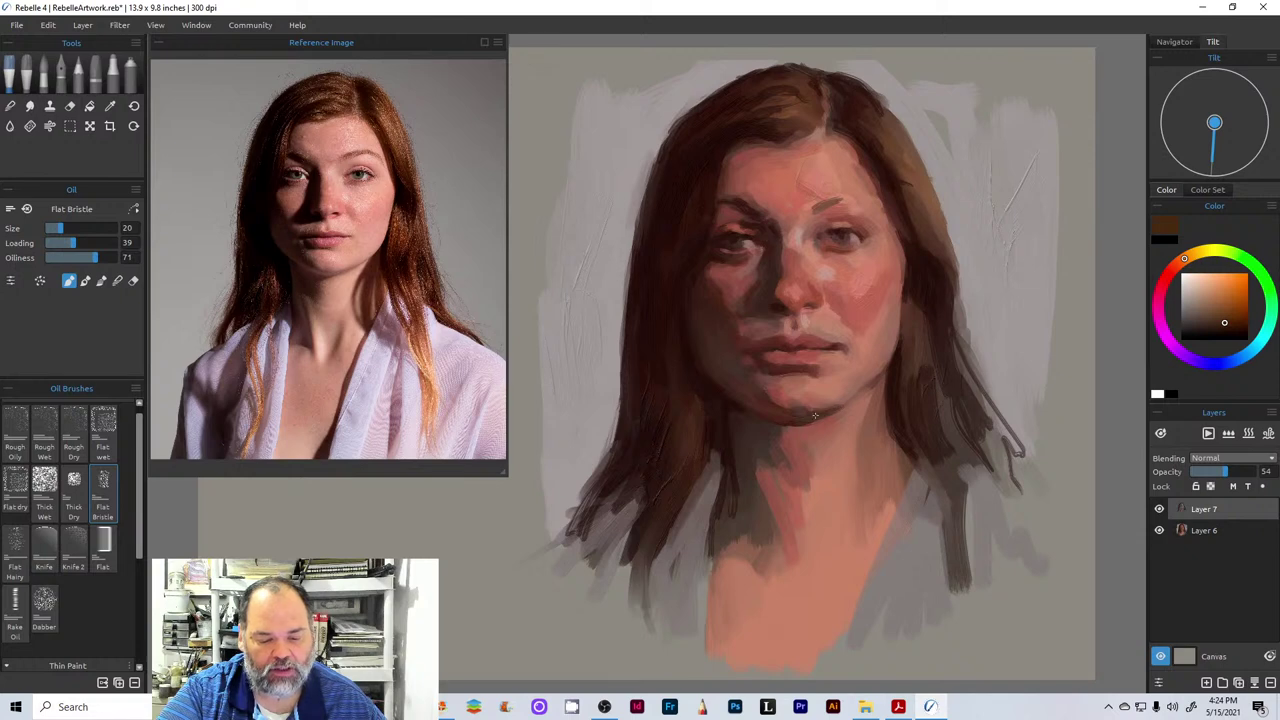
{"action": "left_click", "coordinate": [1209, 312]}
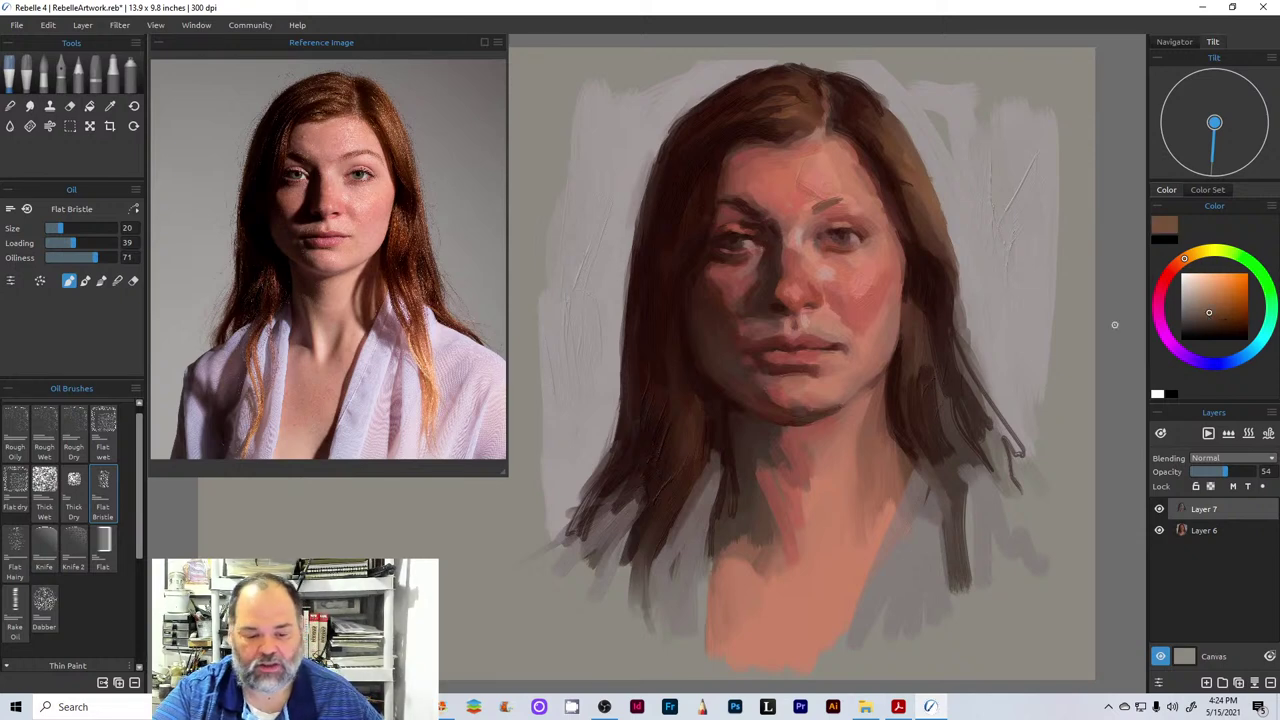
{"action": "left_click", "coordinate": [1175, 266]}
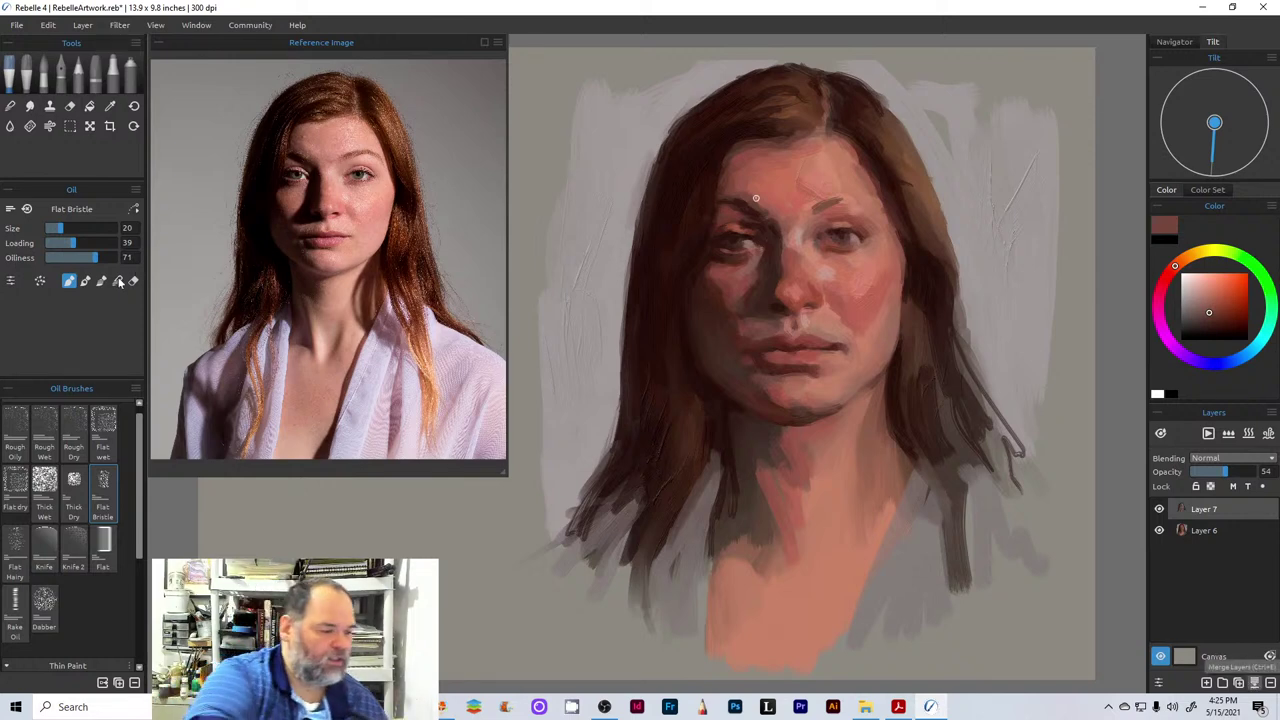
- Merge the two layers and blend the paint using Flat Bristle at loading 20 and oiliness 35, and Thick Dry at size 37
{"action": "key", "text": "ctrl+e"}
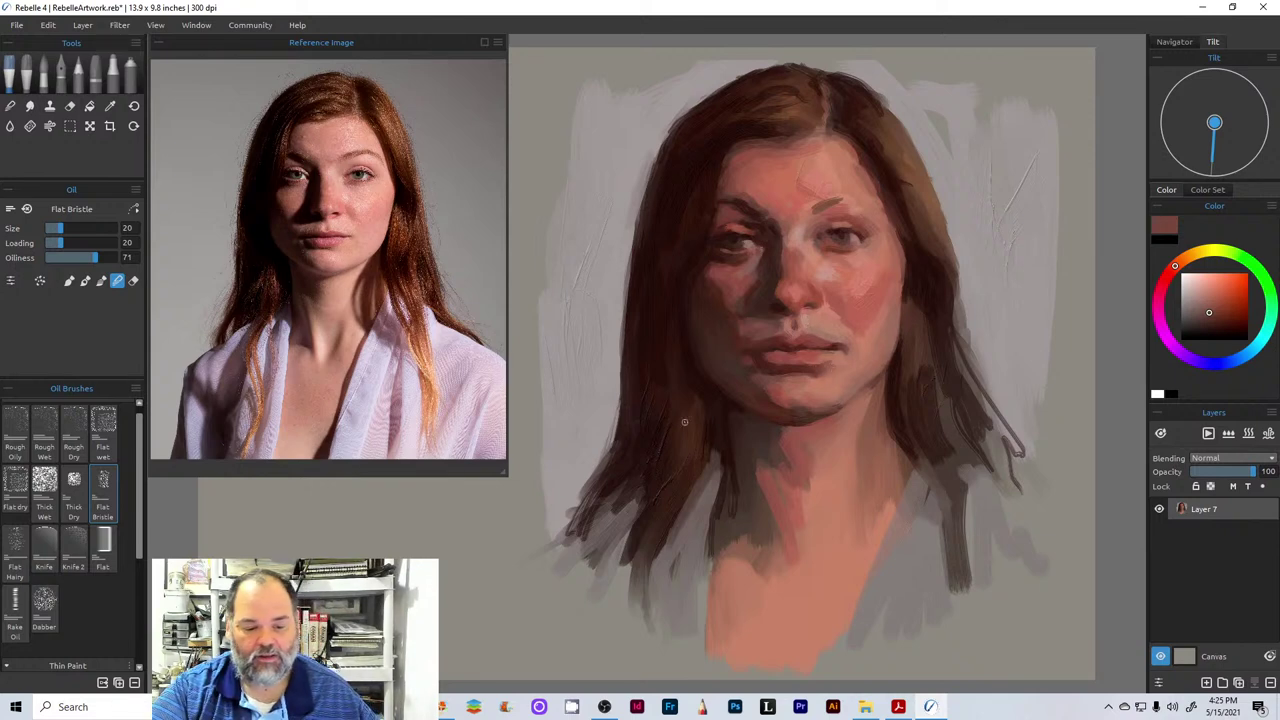
{"action": "left_click", "coordinate": [72, 257]}
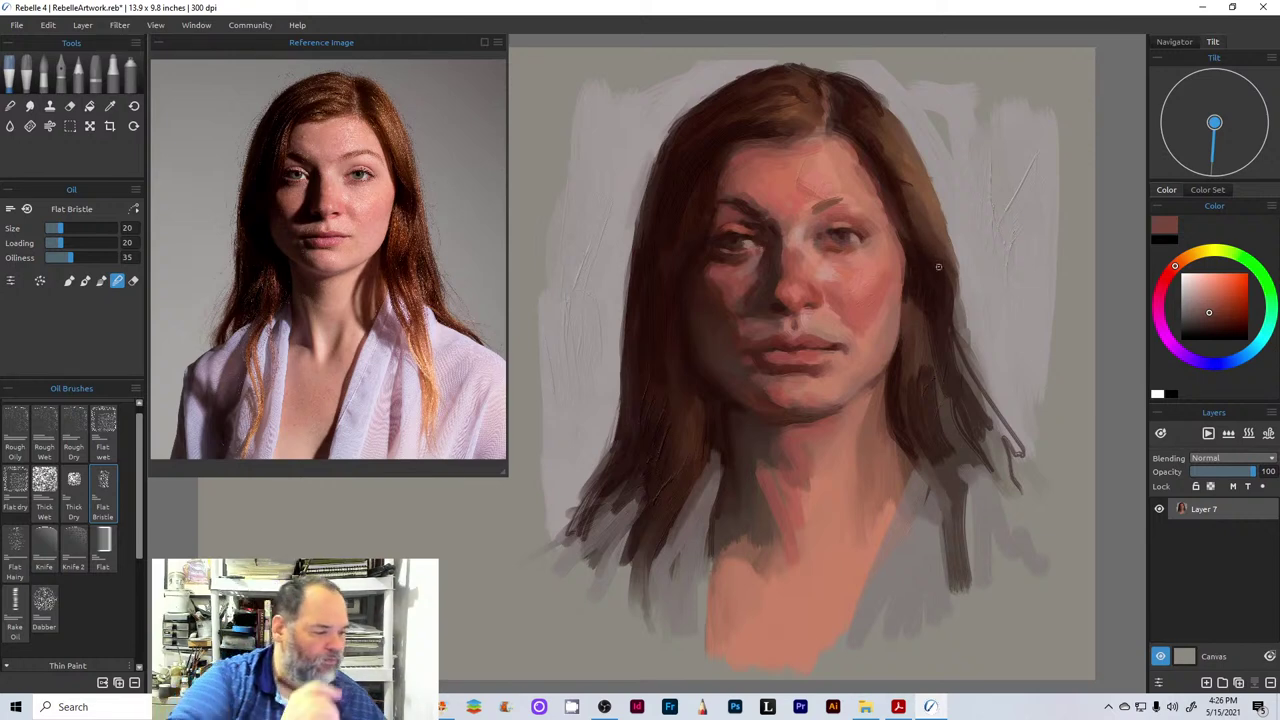
{"action": "left_click", "coordinate": [72, 484]}
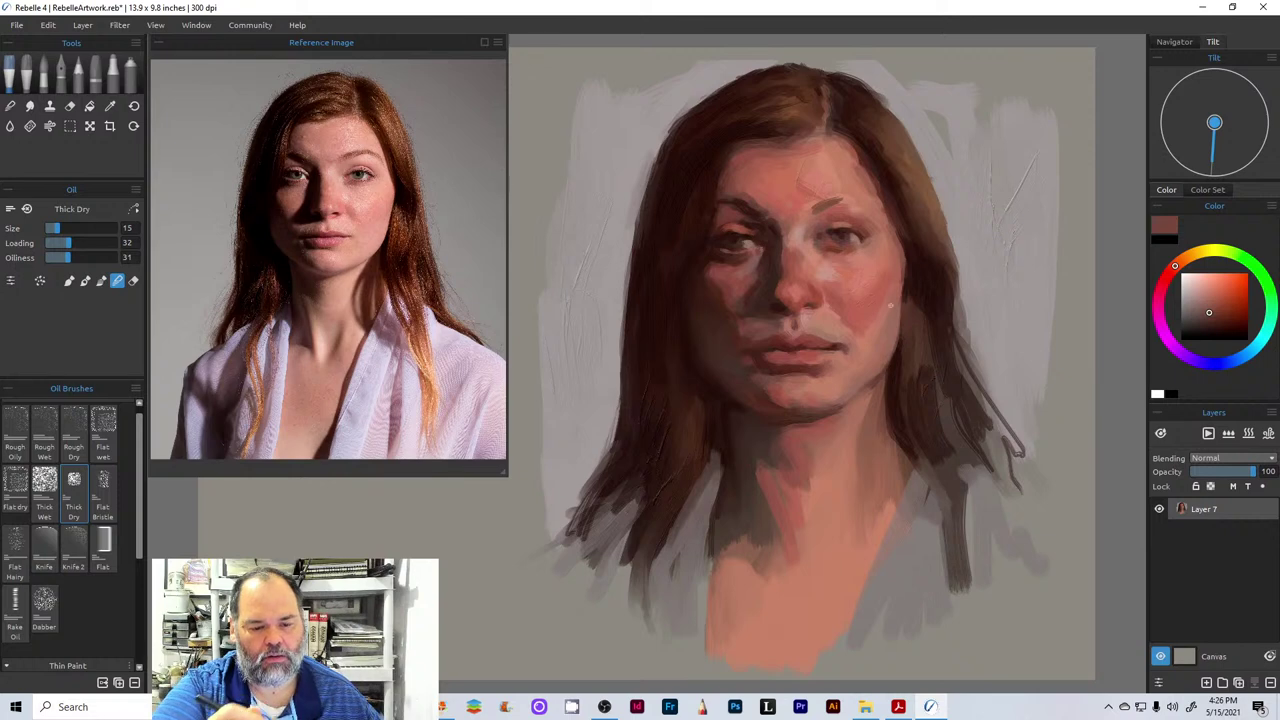
{"action": "left_click_drag", "start_coordinate": [55, 228], "coordinate": [71, 228]}
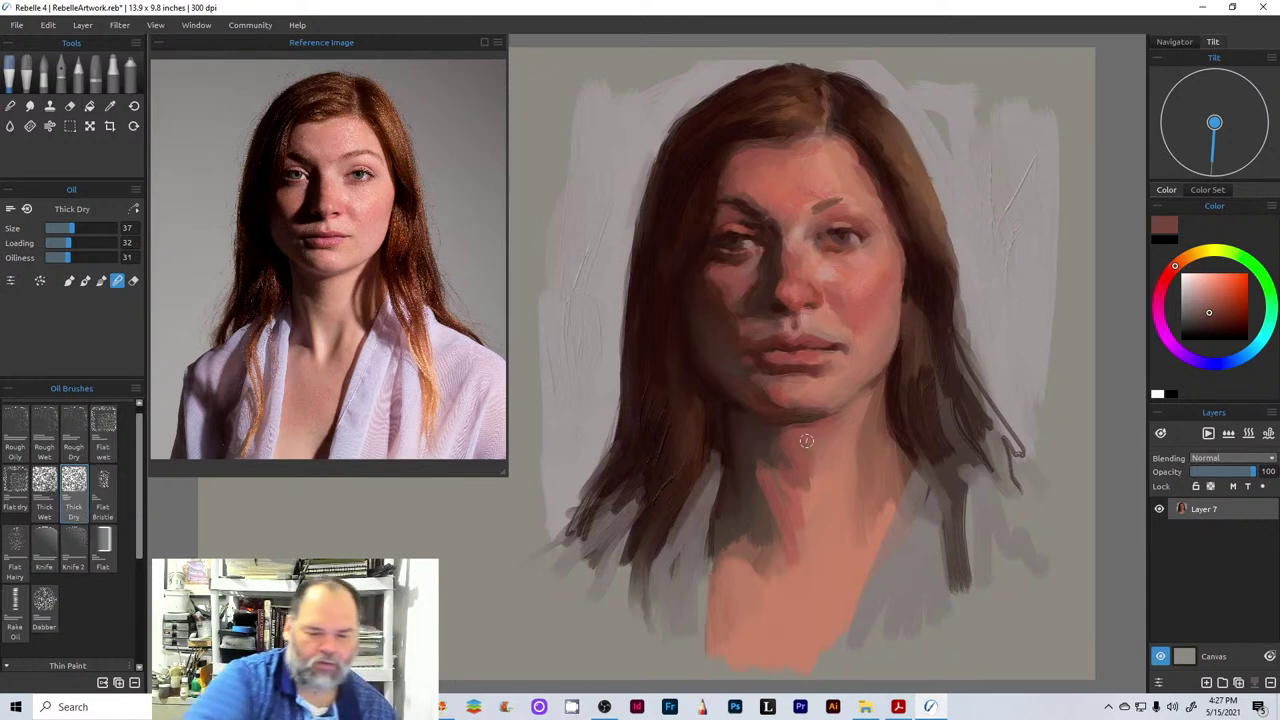
- Switch to the Thick Wet brush at size 26 and blend the highlights on the nose and lit cheek
{"action": "key", "text": "2"}
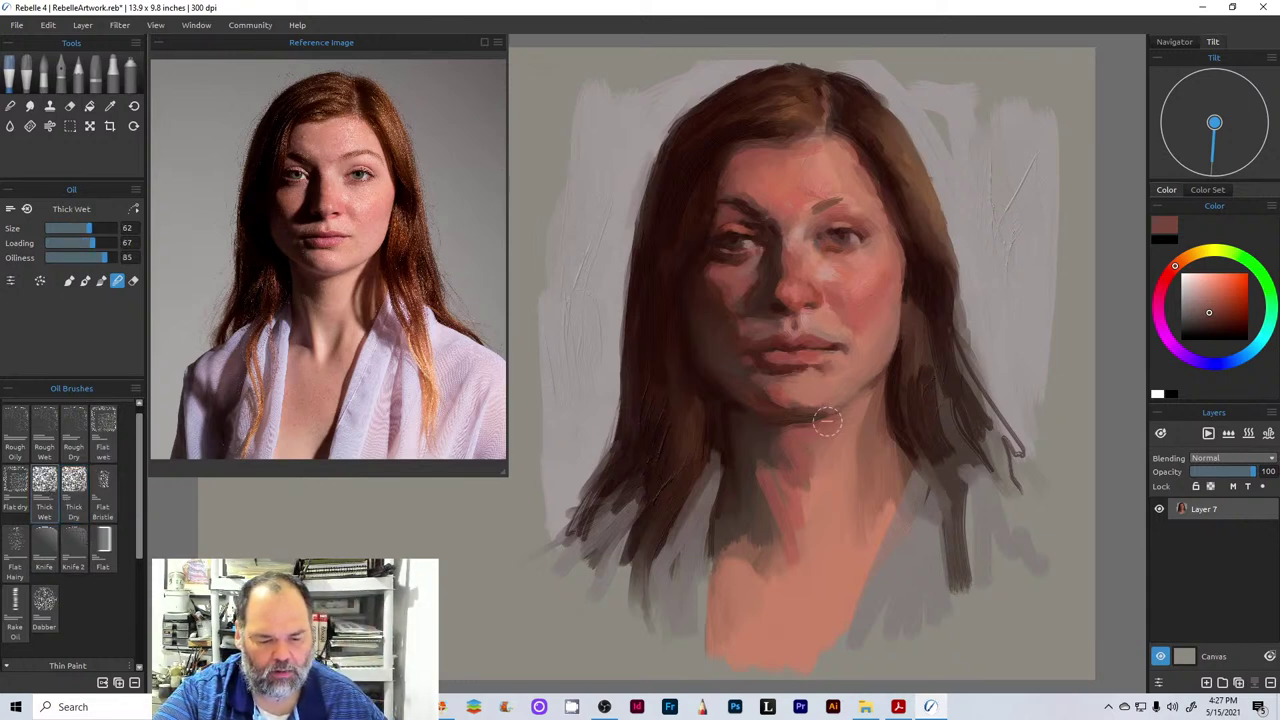
{"action": "left_click", "coordinate": [133, 108]}
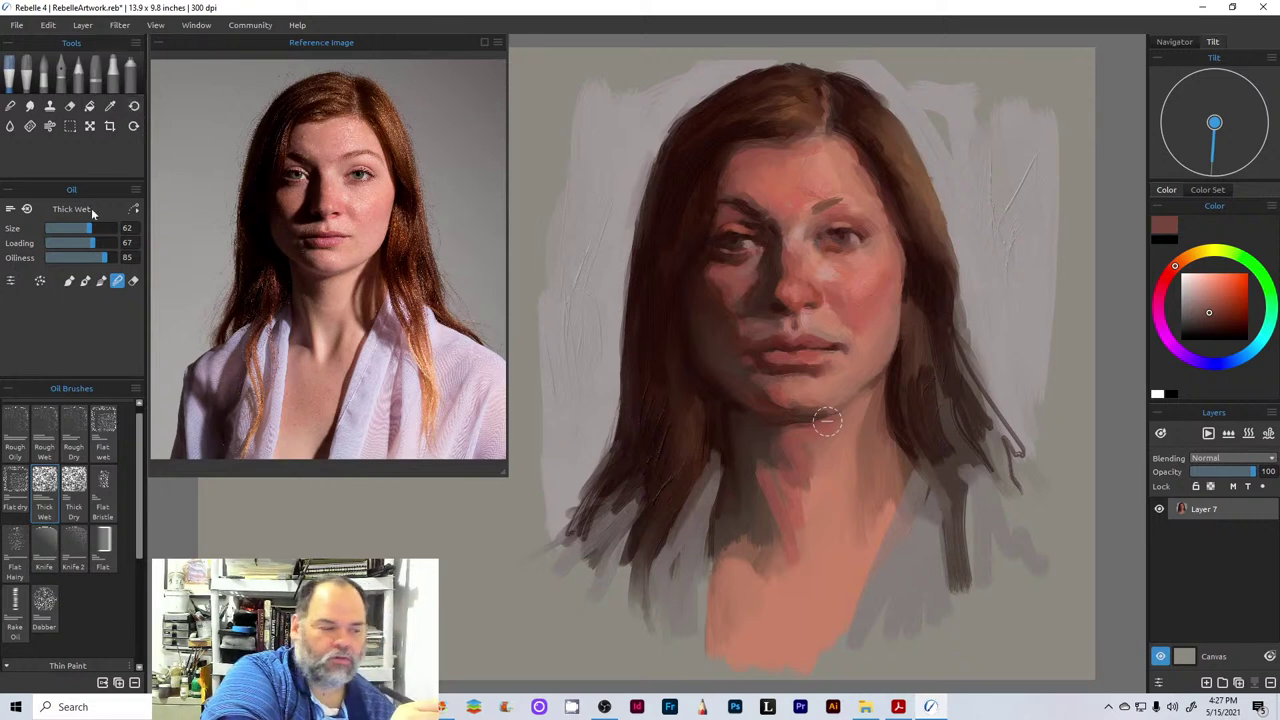
{"action": "left_click", "coordinate": [62, 226]}
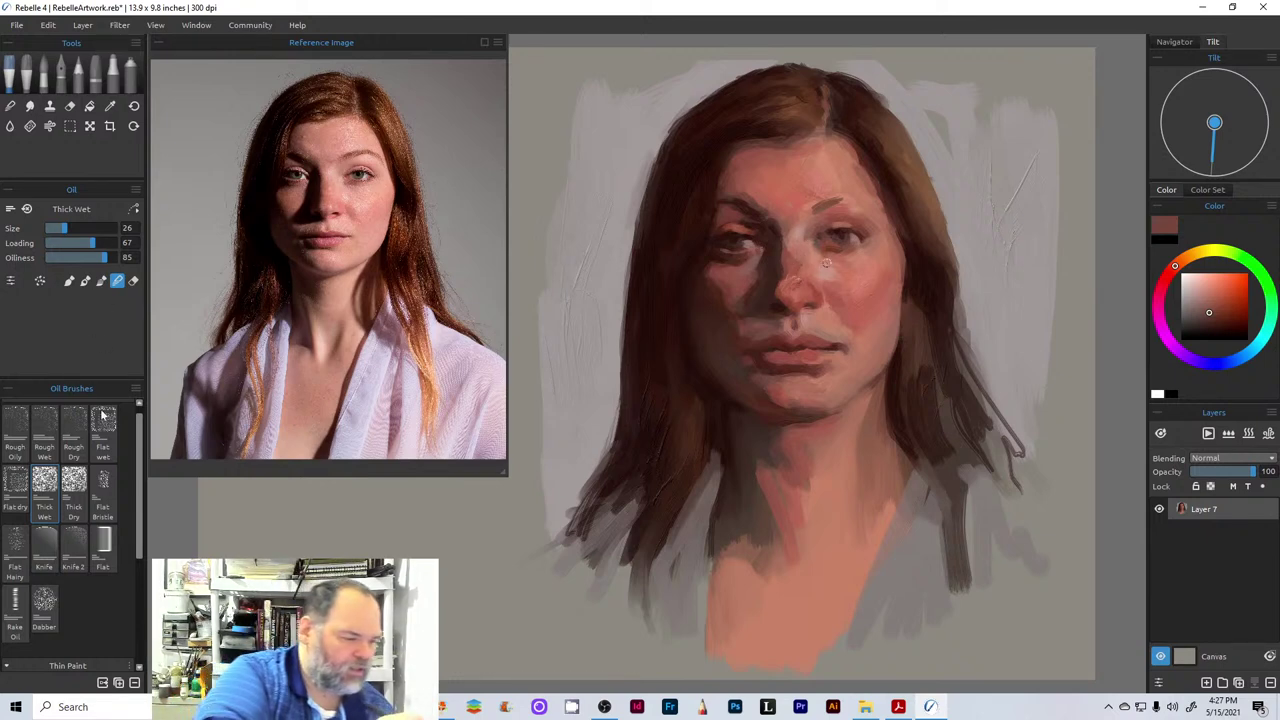
- Soften the lit side of the nose with the Hard blender at size 23 and opacity 20, and blend out the eyebrow's tail with Thick Wet
{"action": "scroll", "coordinate": [140, 471], "scroll_direction": "down", "scroll_amount": 5}
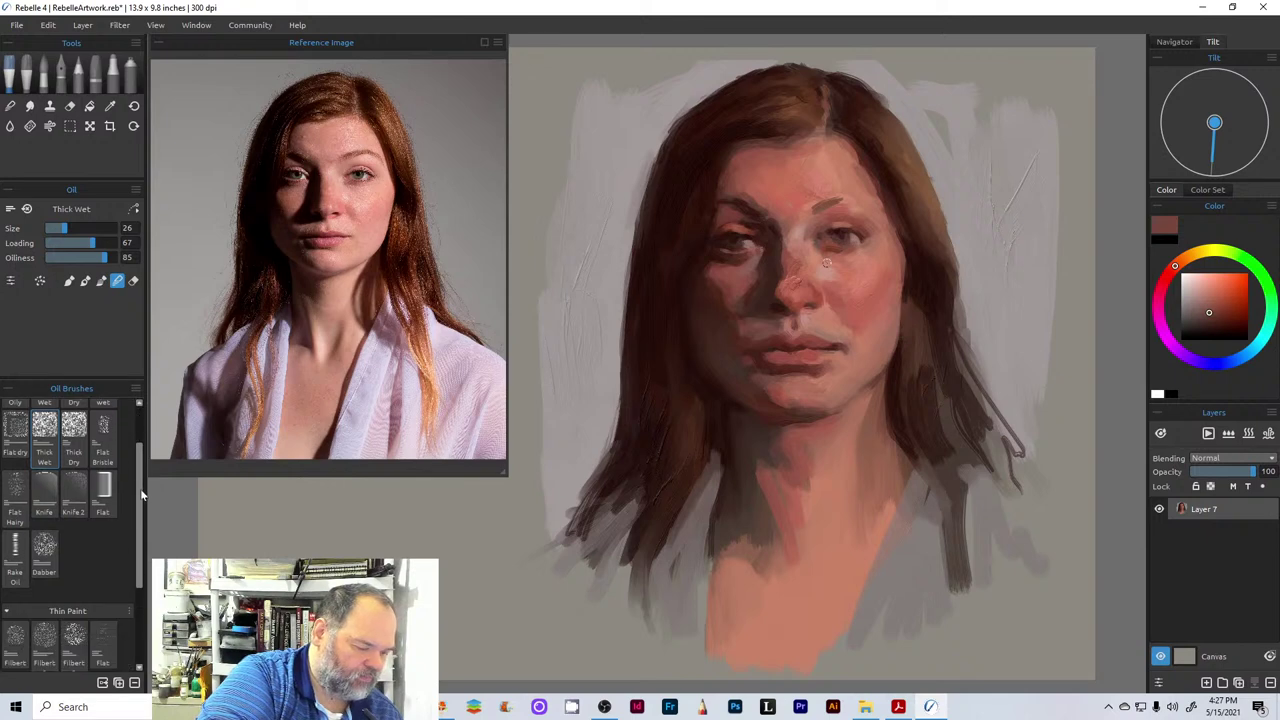
{"action": "left_click", "coordinate": [11, 106]}
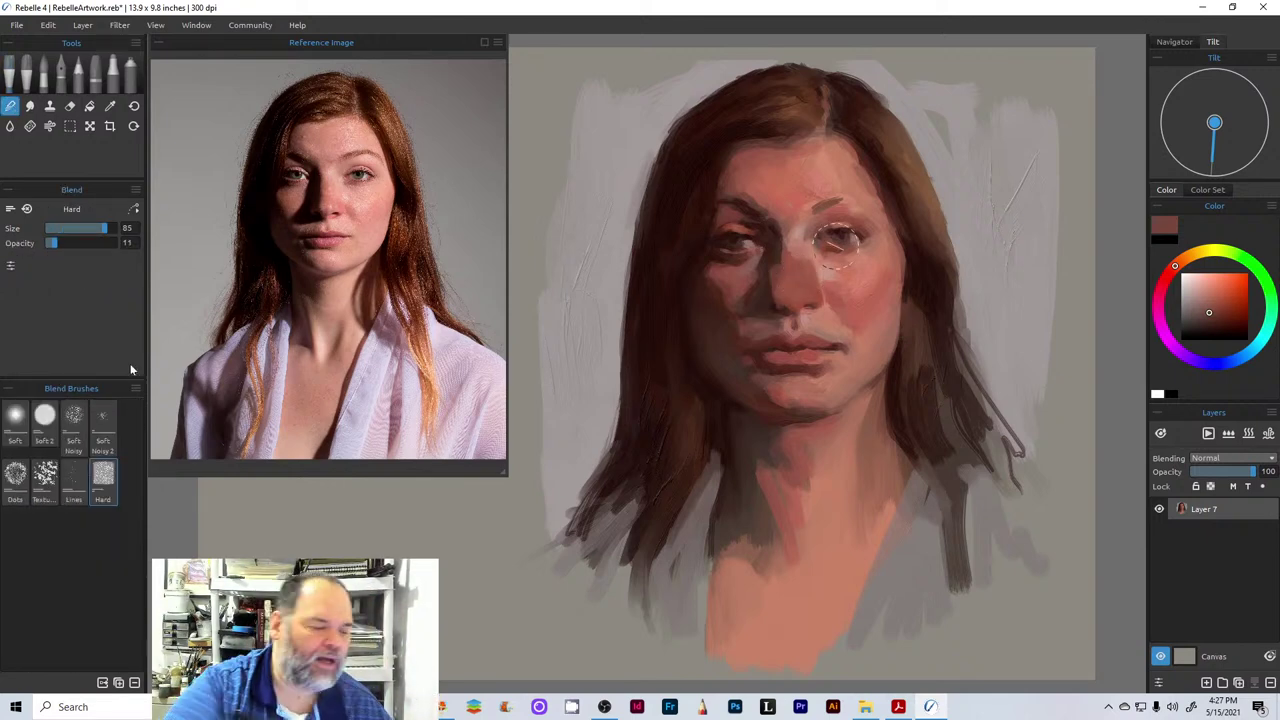
{"action": "left_click", "coordinate": [63, 229]}
{"action": "left_click", "coordinate": [61, 246]}
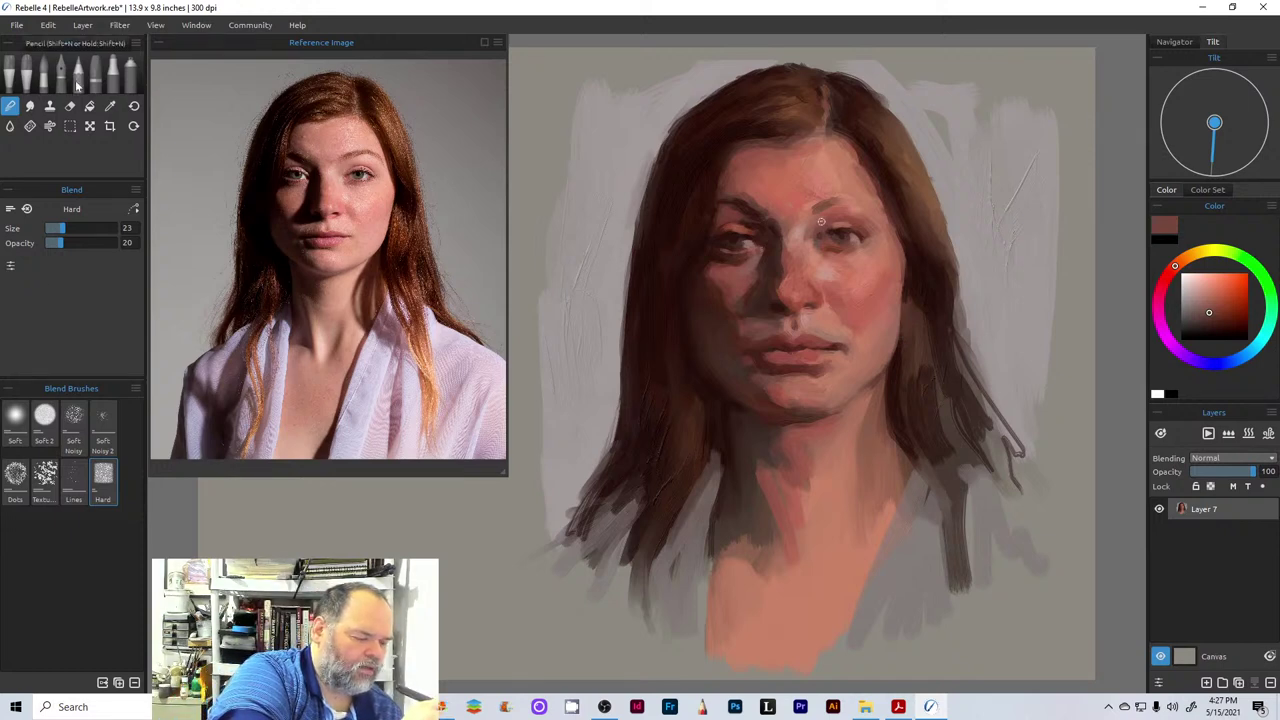
{"action": "left_click", "coordinate": [8, 73]}
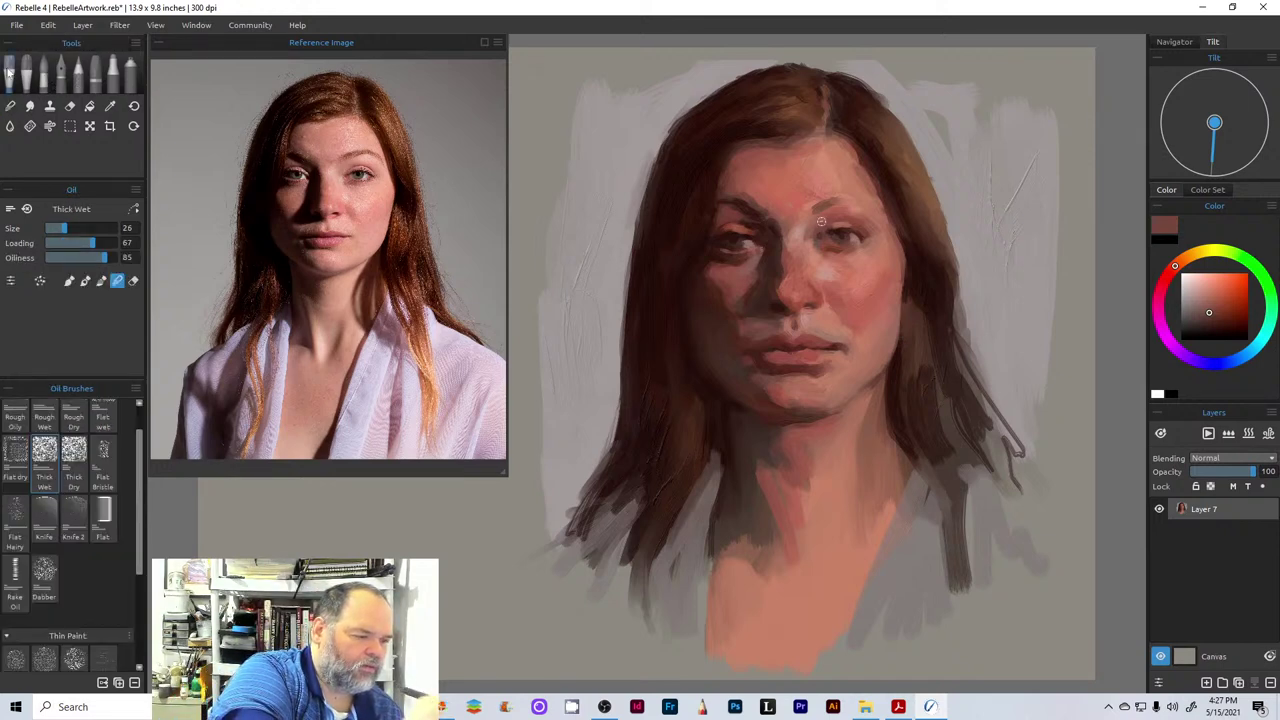
{"action": "left_click", "coordinate": [42, 456]}
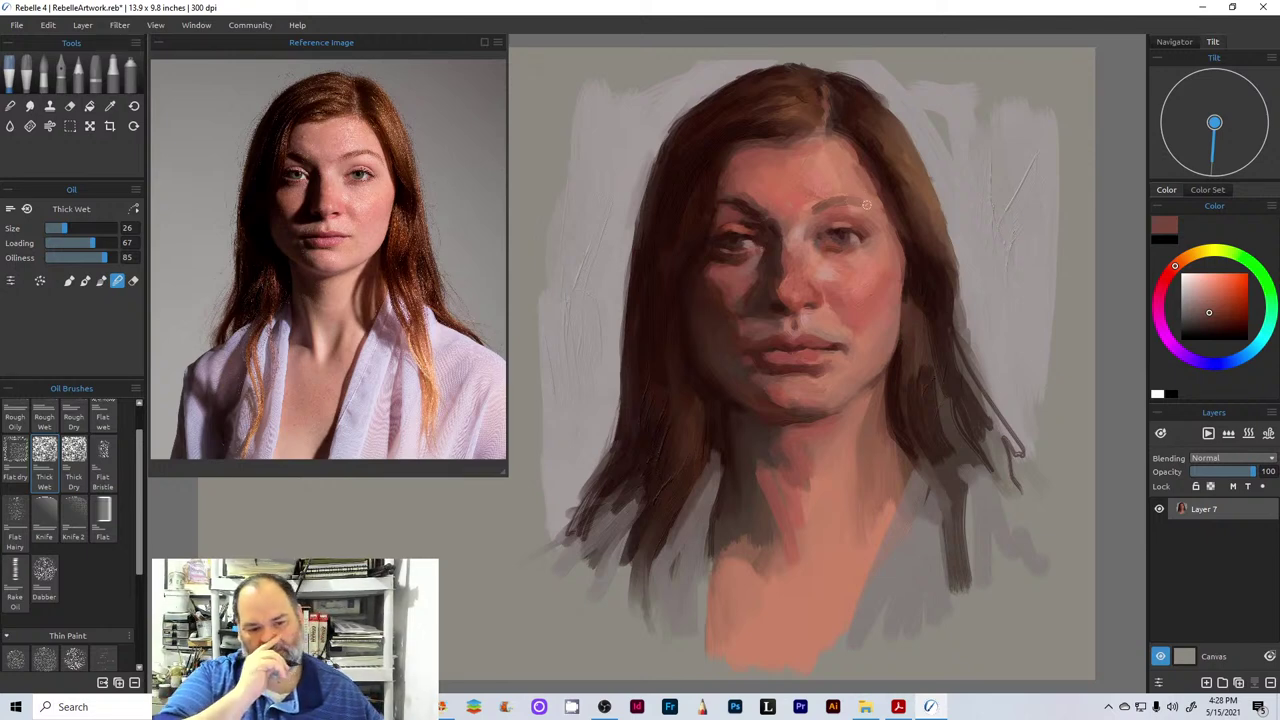
- Paint pale pink highlight strokes on the forehead above the lit-side eyebrow with the Thick Wet brush
{"action": "left_click", "coordinate": [1194, 291]}
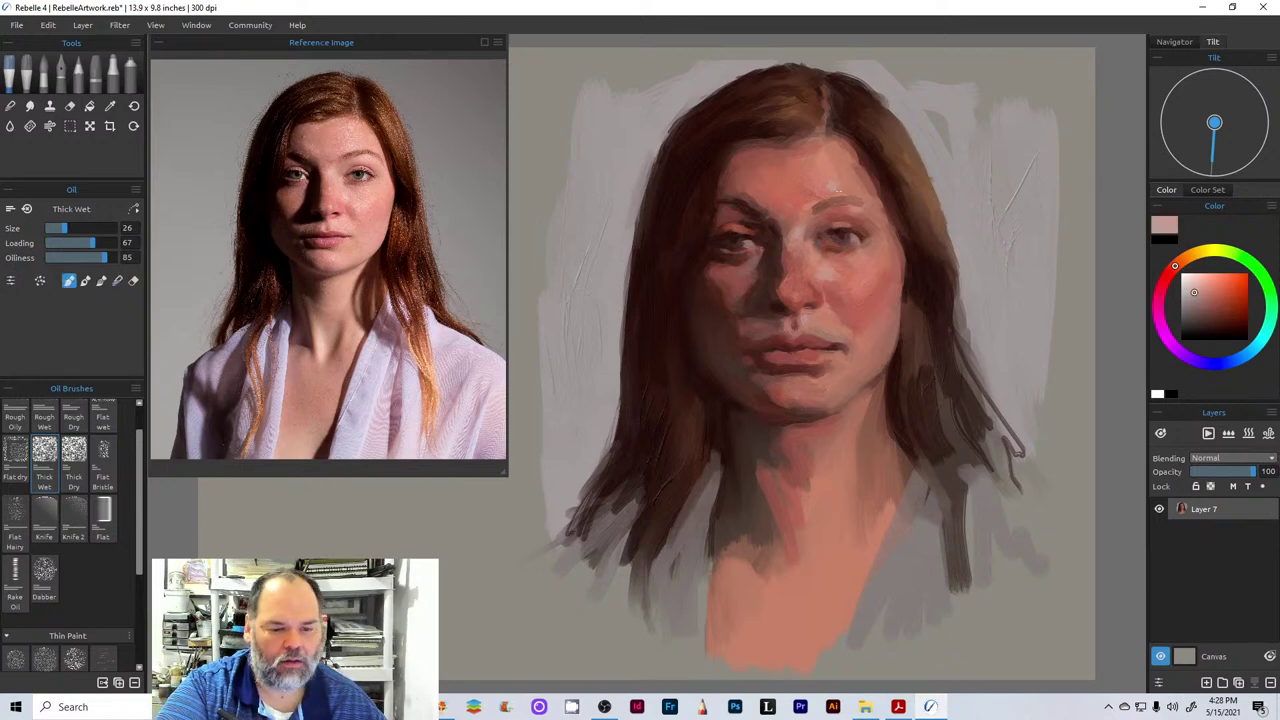
{"action": "left_click_drag", "start_coordinate": [836, 188], "coordinate": [856, 197]}
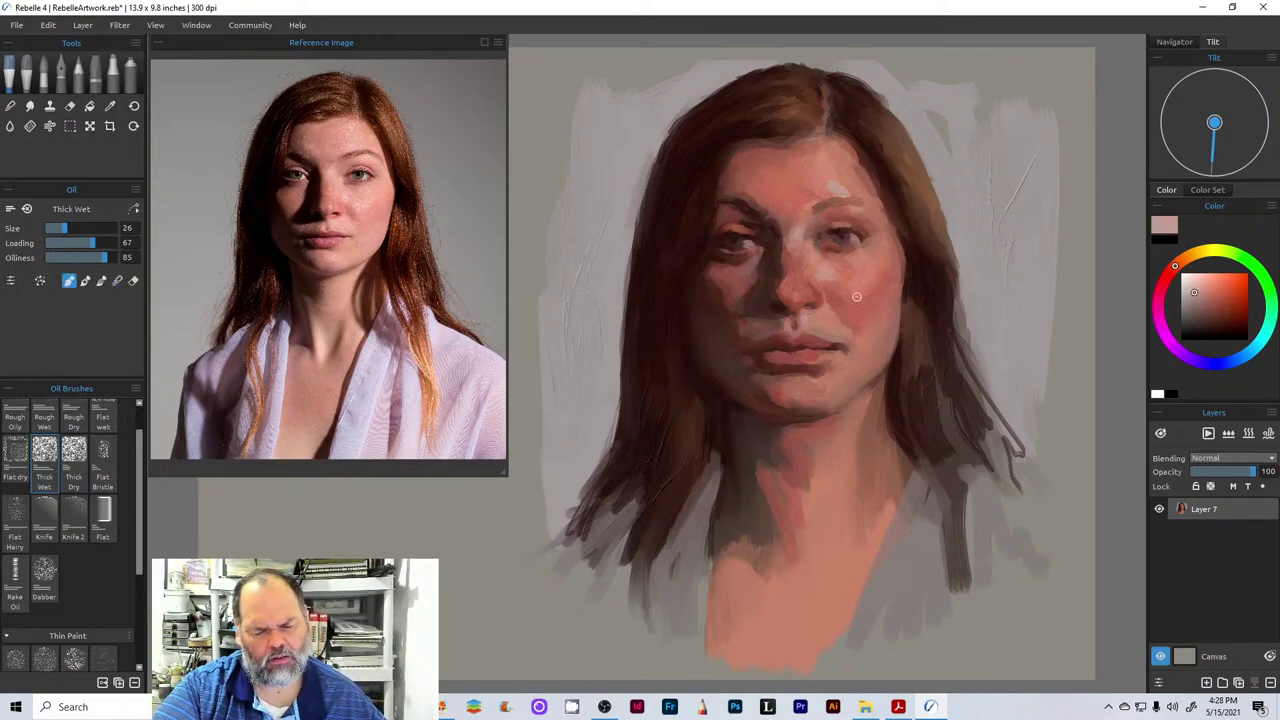
{"action": "left_click", "coordinate": [1196, 300]}
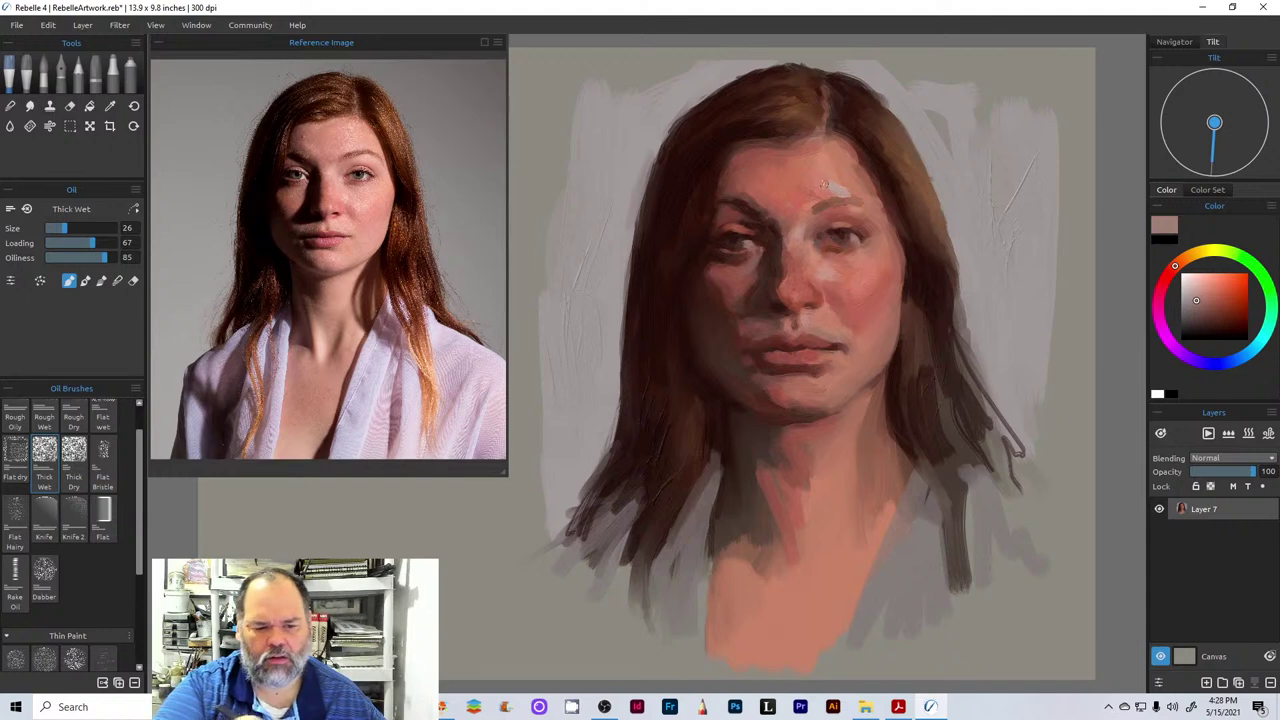
{"action": "mouse_move", "coordinate": [826, 185]}
{"action": "left_mouse_down"}
{"action": "mouse_move", "coordinate": [842, 178]}
{"action": "mouse_move", "coordinate": [844, 189]}
{"action": "mouse_move", "coordinate": [826, 163]}
{"action": "left_mouse_up"}
{"action": "left_click", "coordinate": [1195, 291]}
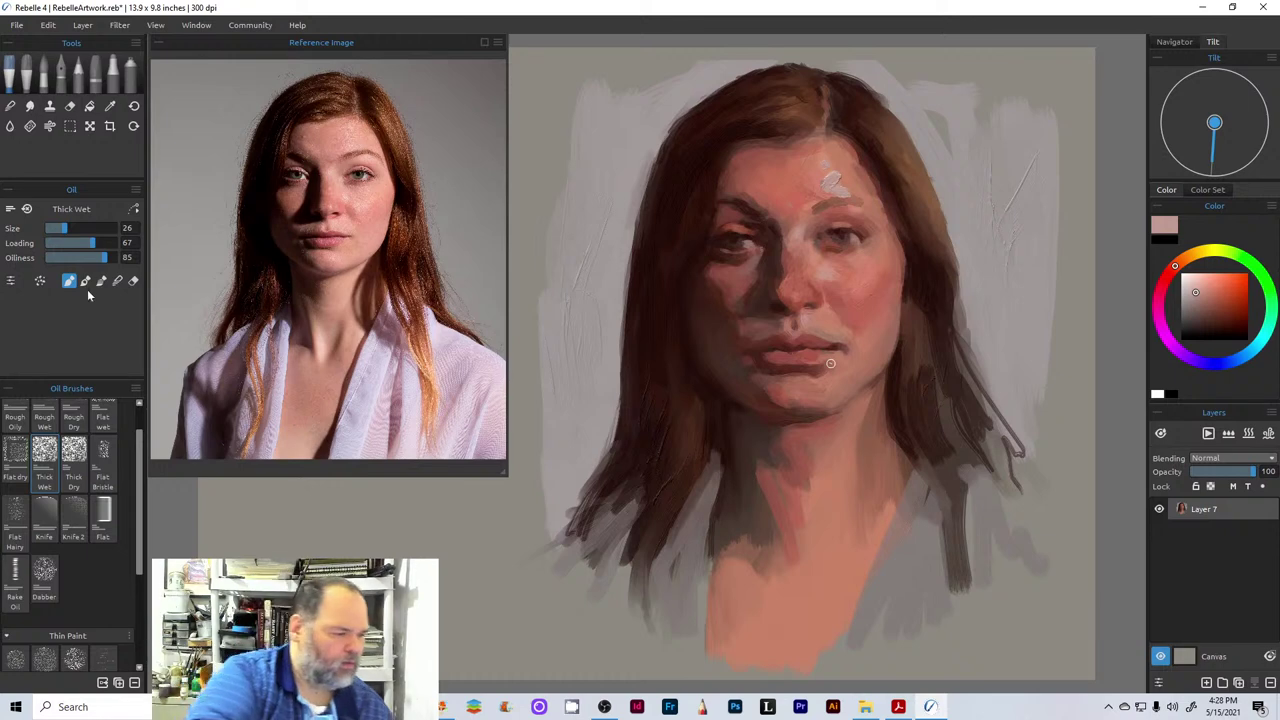
- Lower the Thick Wet brush to loading 51 and oiliness 46, and extend the pale highlights on the forehead and upper cheek
{"action": "left_click_drag", "start_coordinate": [92, 244], "coordinate": [84, 245]}
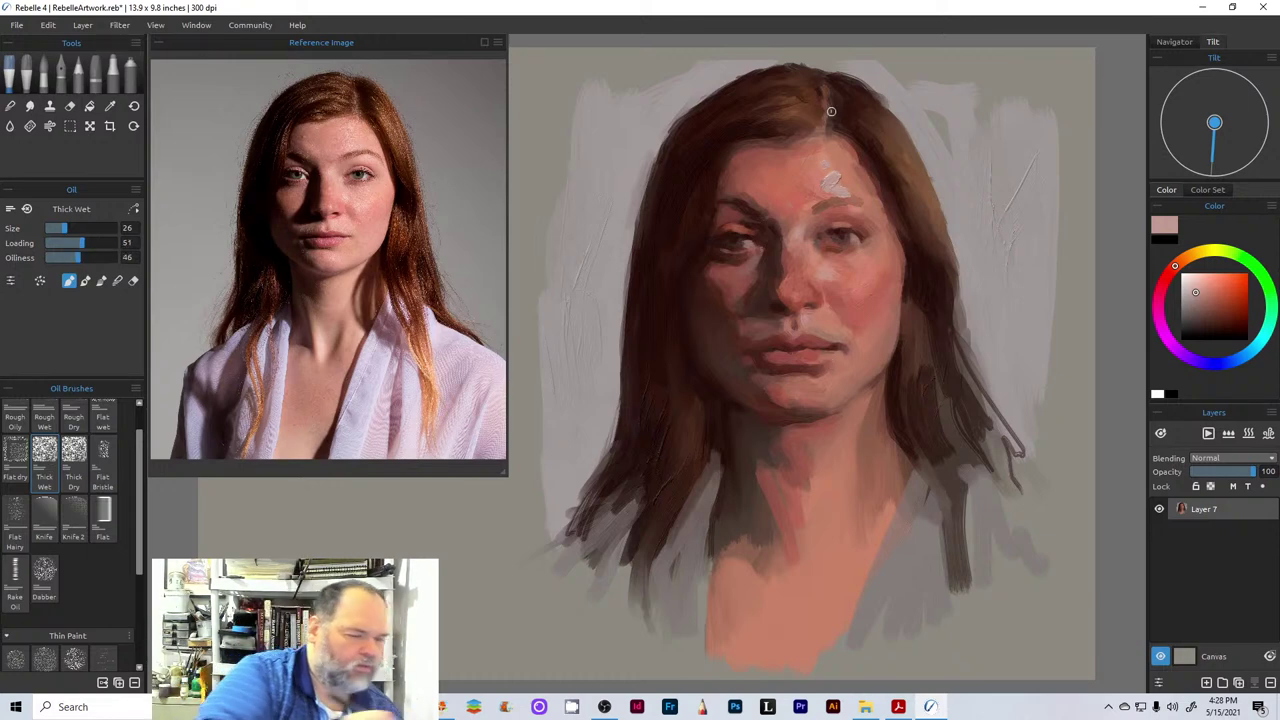
{"action": "left_click_drag", "start_coordinate": [832, 178], "coordinate": [846, 170]}
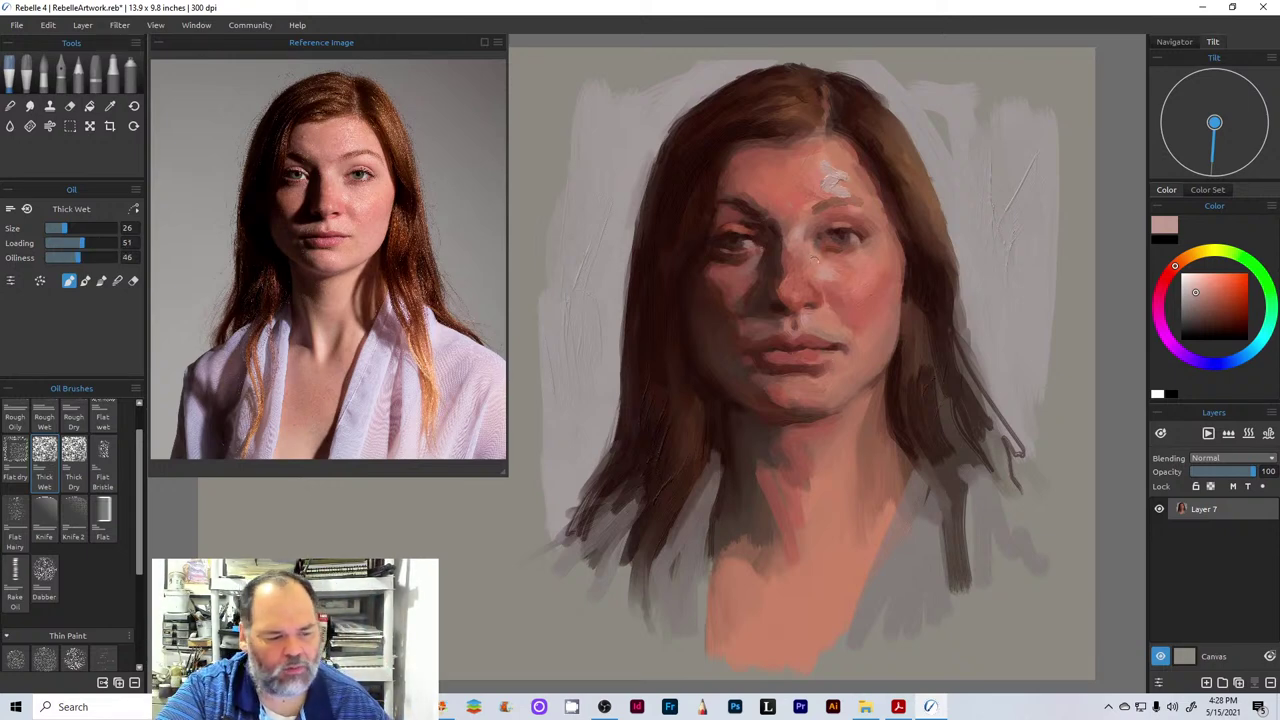
{"action": "left_click_drag", "start_coordinate": [838, 270], "coordinate": [824, 272]}
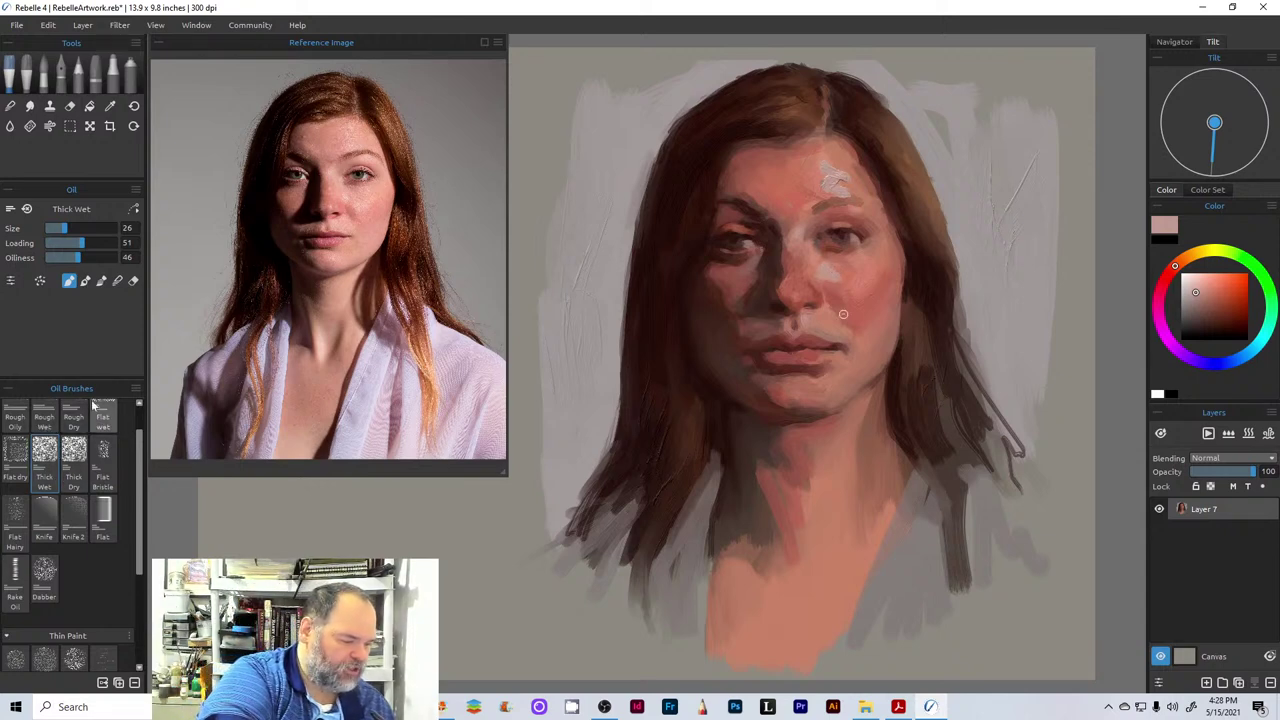
- Add light pink highlights to the lit cheek with the Flat dry brush at size 35, and blend them at loading 45
{"action": "left_click", "coordinate": [16, 458]}
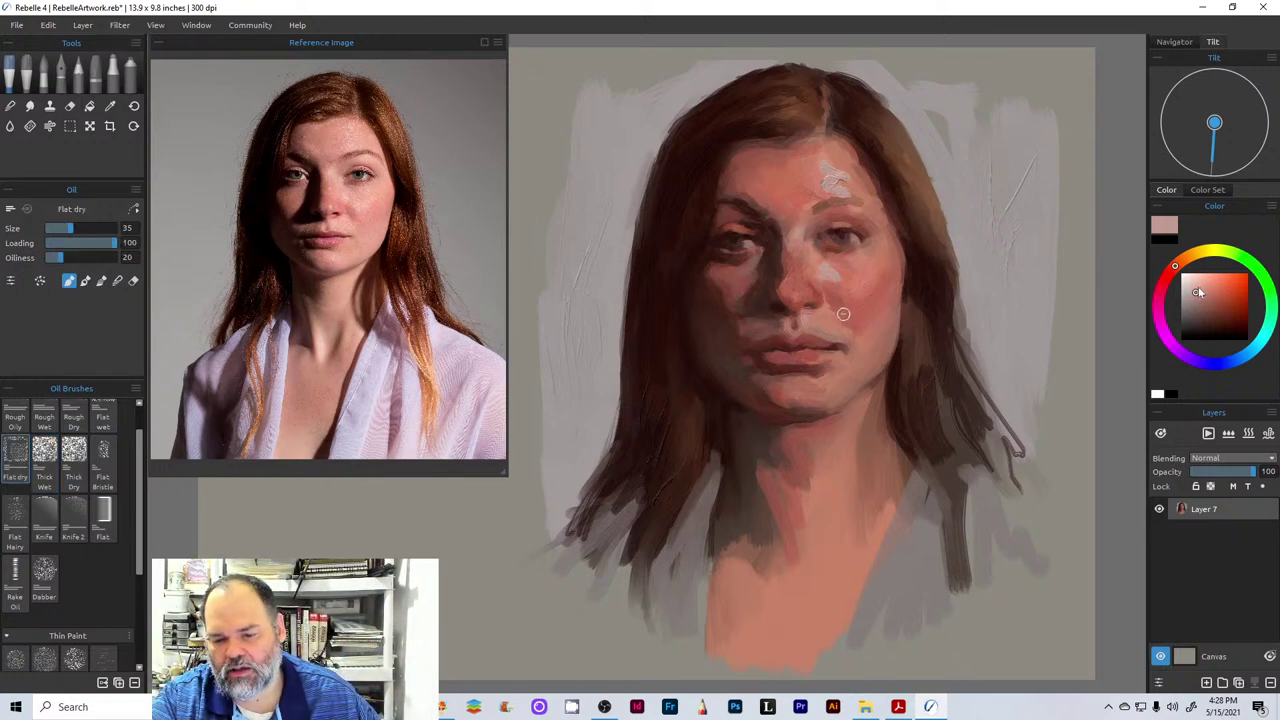
{"action": "left_click", "coordinate": [1204, 285]}
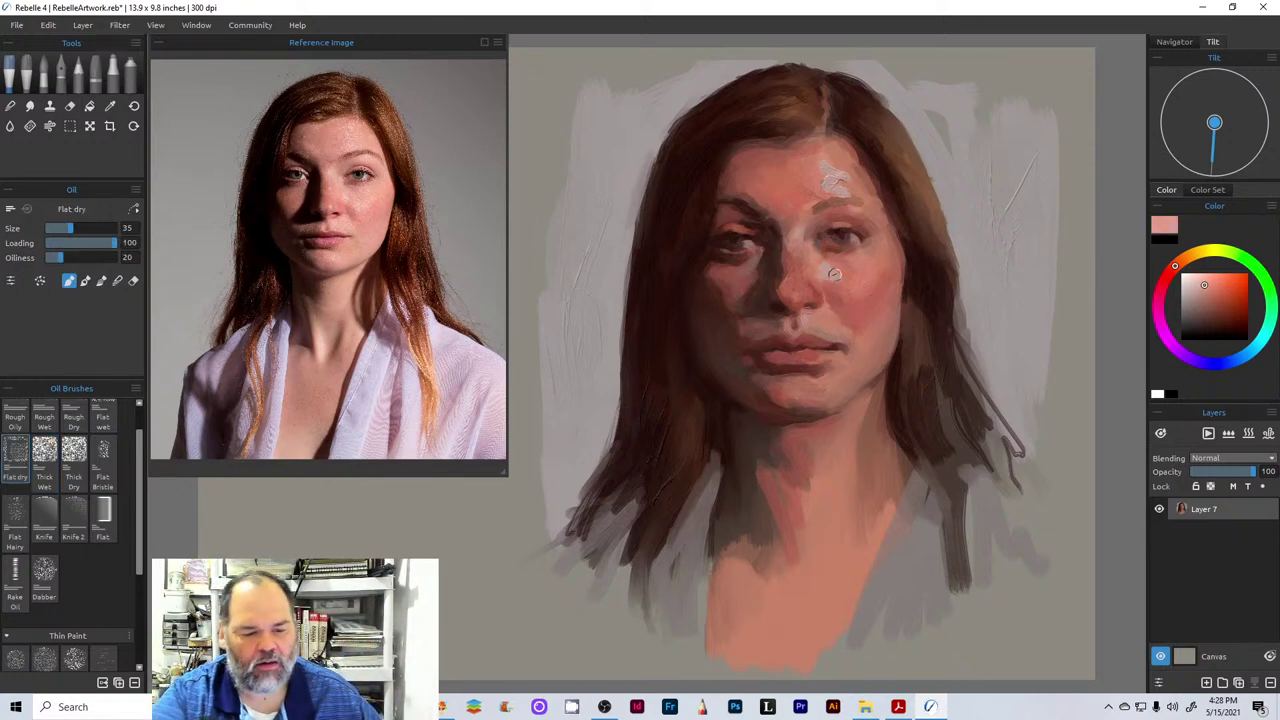
{"action": "mouse_move", "coordinate": [830, 265]}
{"action": "left_mouse_down"}
{"action": "mouse_move", "coordinate": [867, 235]}
{"action": "mouse_move", "coordinate": [881, 266]}
{"action": "mouse_move", "coordinate": [856, 285]}
{"action": "left_mouse_up"}
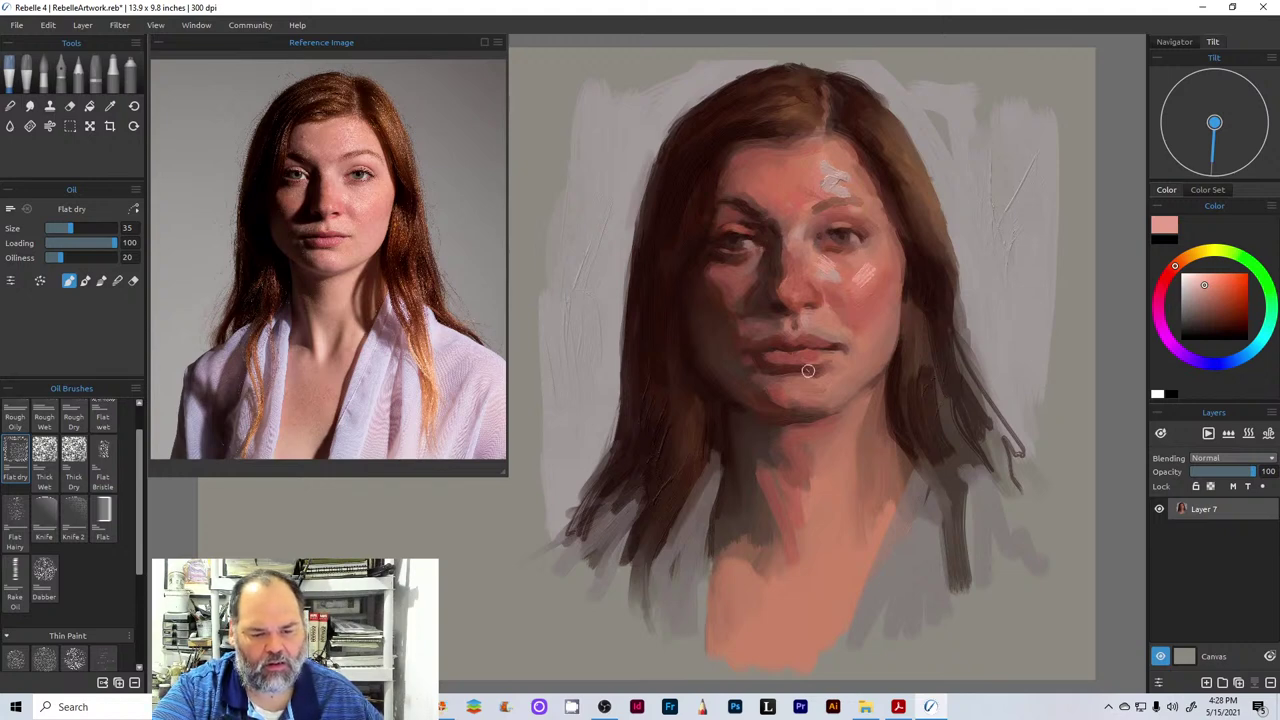
{"action": "left_click", "coordinate": [117, 281]}
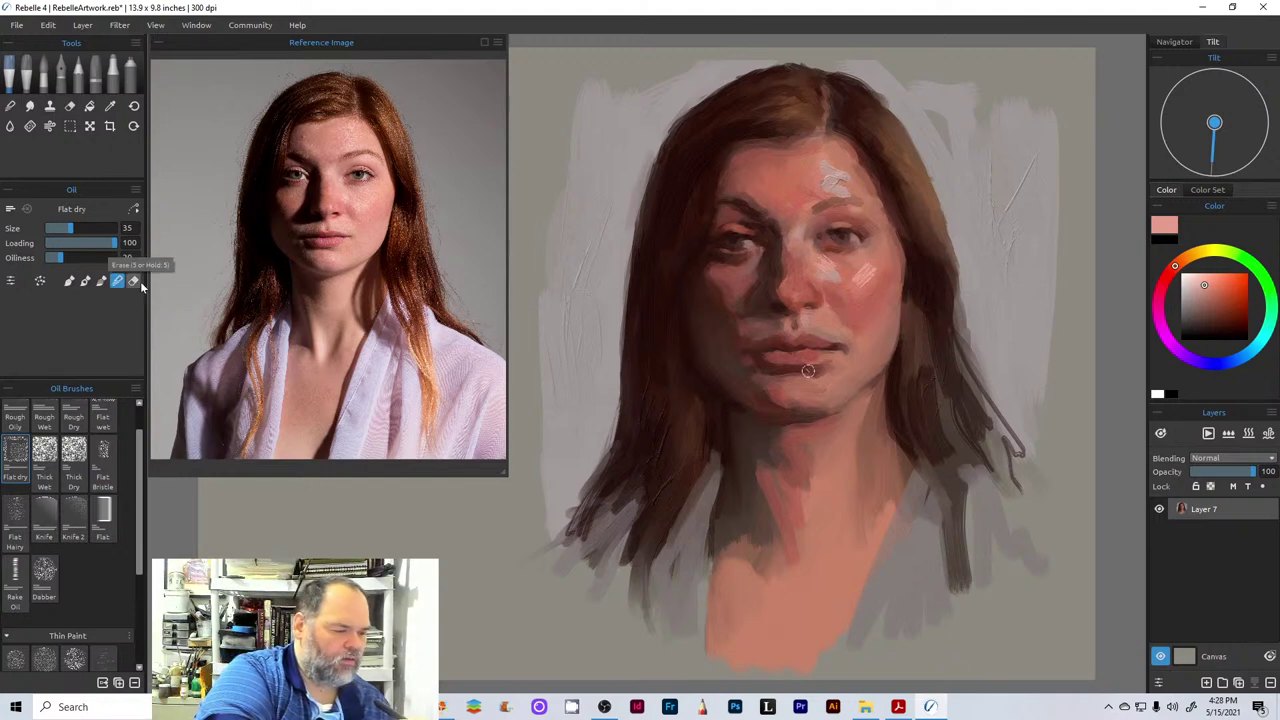
{"action": "left_click_drag", "start_coordinate": [850, 285], "coordinate": [878, 262]}
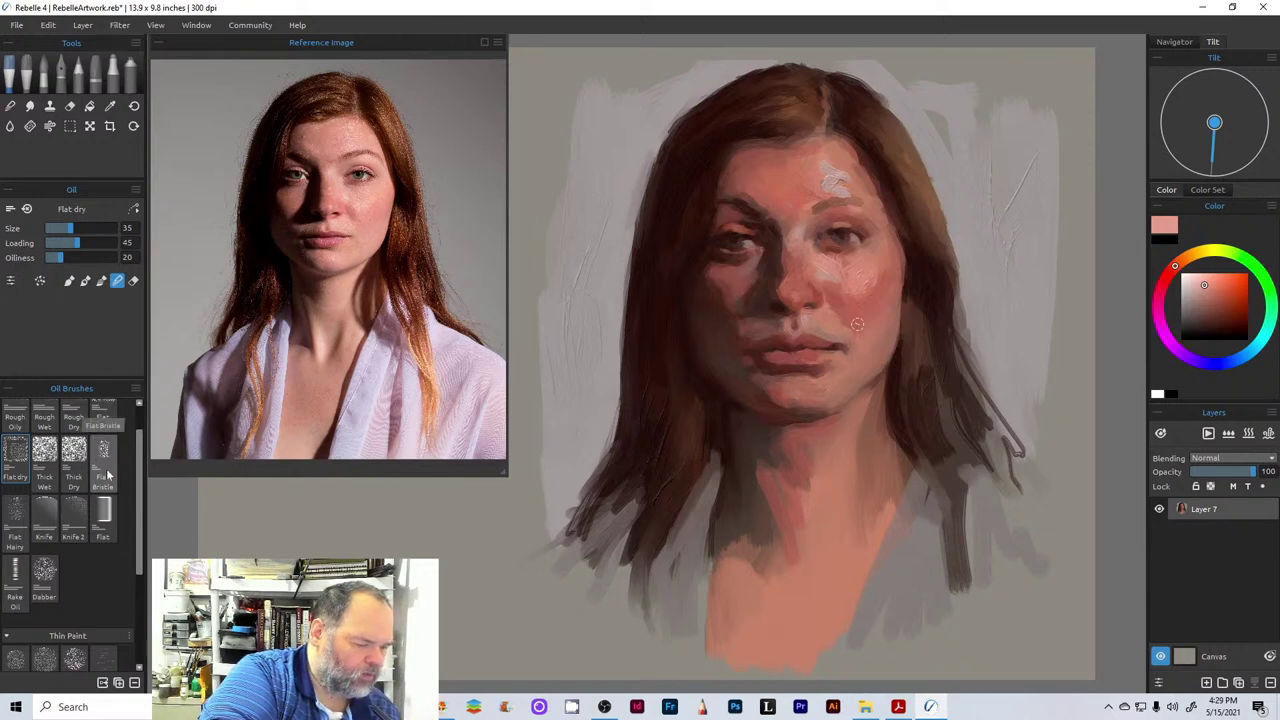
- Add a new layer and paint light pink highlight strokes on the lit side of the forehead with the Filbert 2 brush at size 28
{"action": "scroll", "coordinate": [137, 481], "scroll_direction": "down", "scroll_amount": 3}
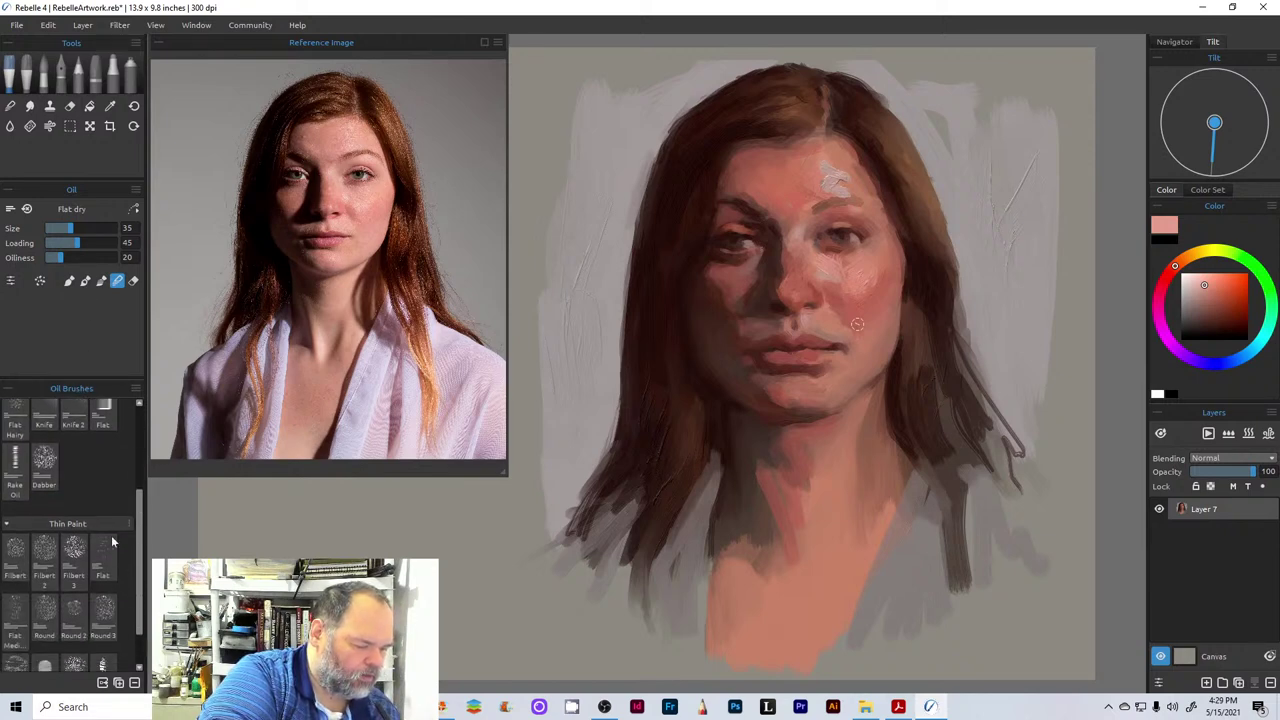
{"action": "left_click", "coordinate": [45, 562]}
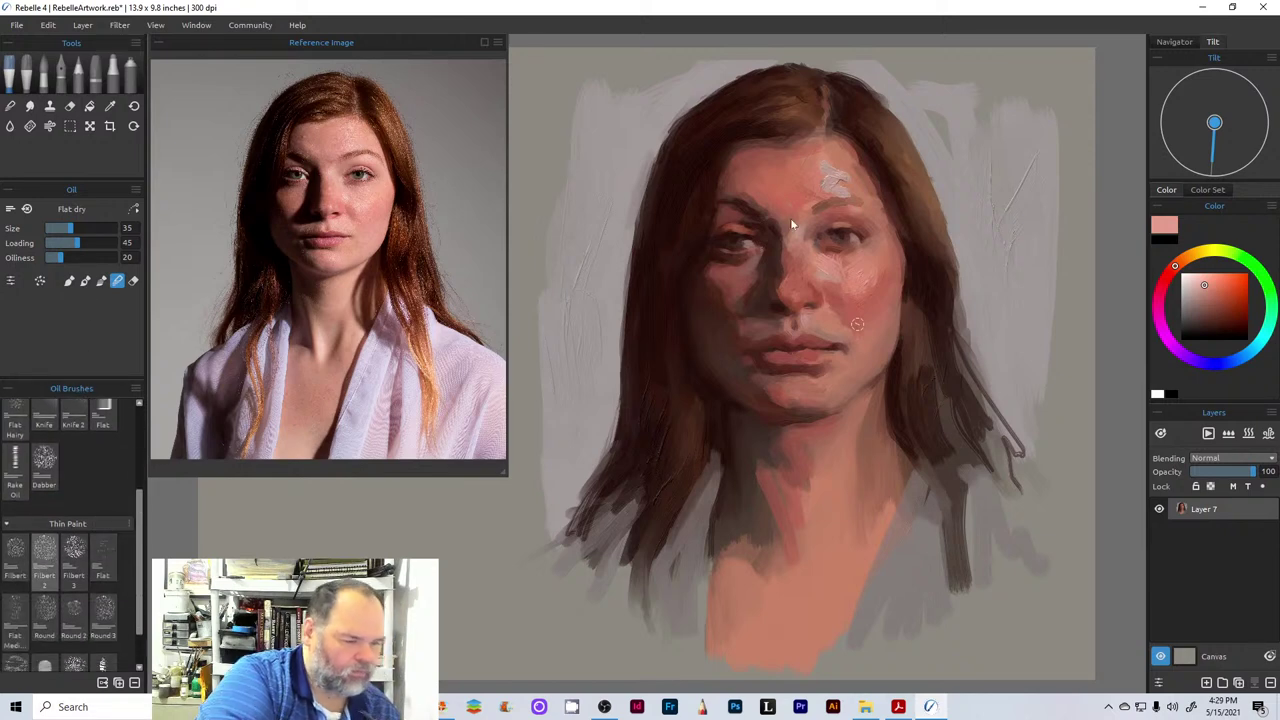
{"action": "key", "text": "b"}
{"action": "left_click", "coordinate": [1214, 292]}
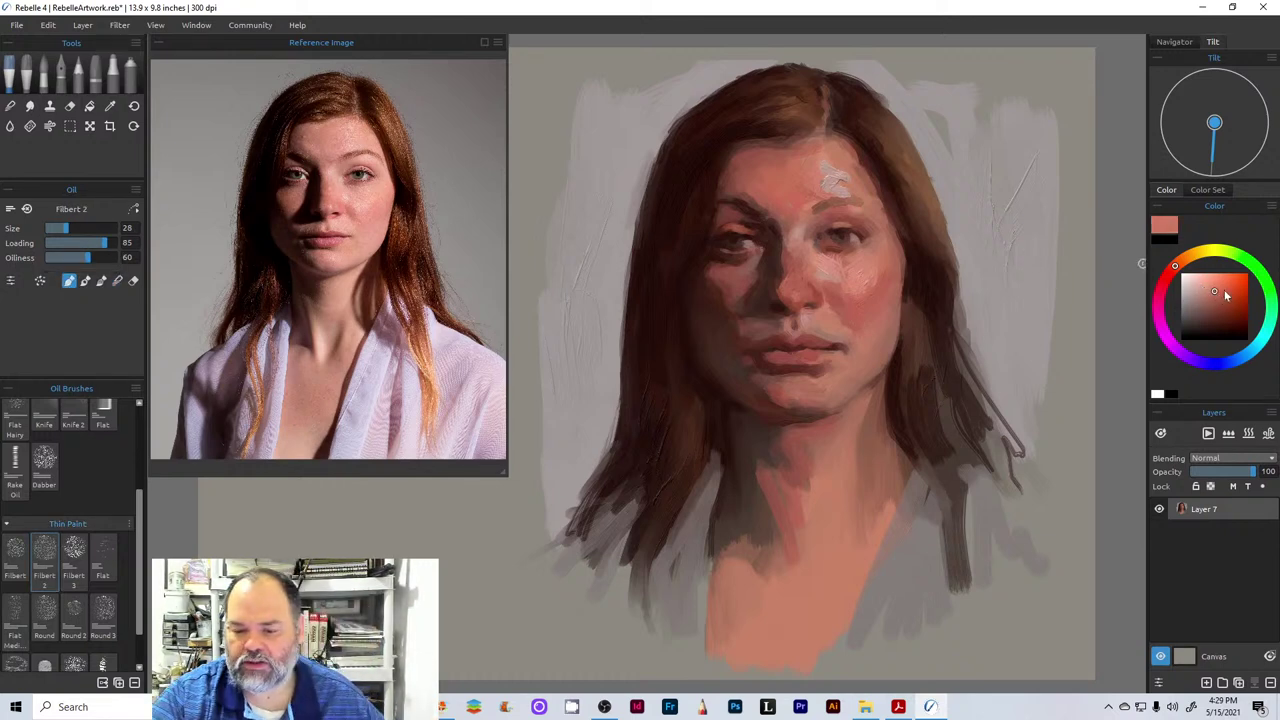
{"action": "left_click", "coordinate": [1206, 682]}
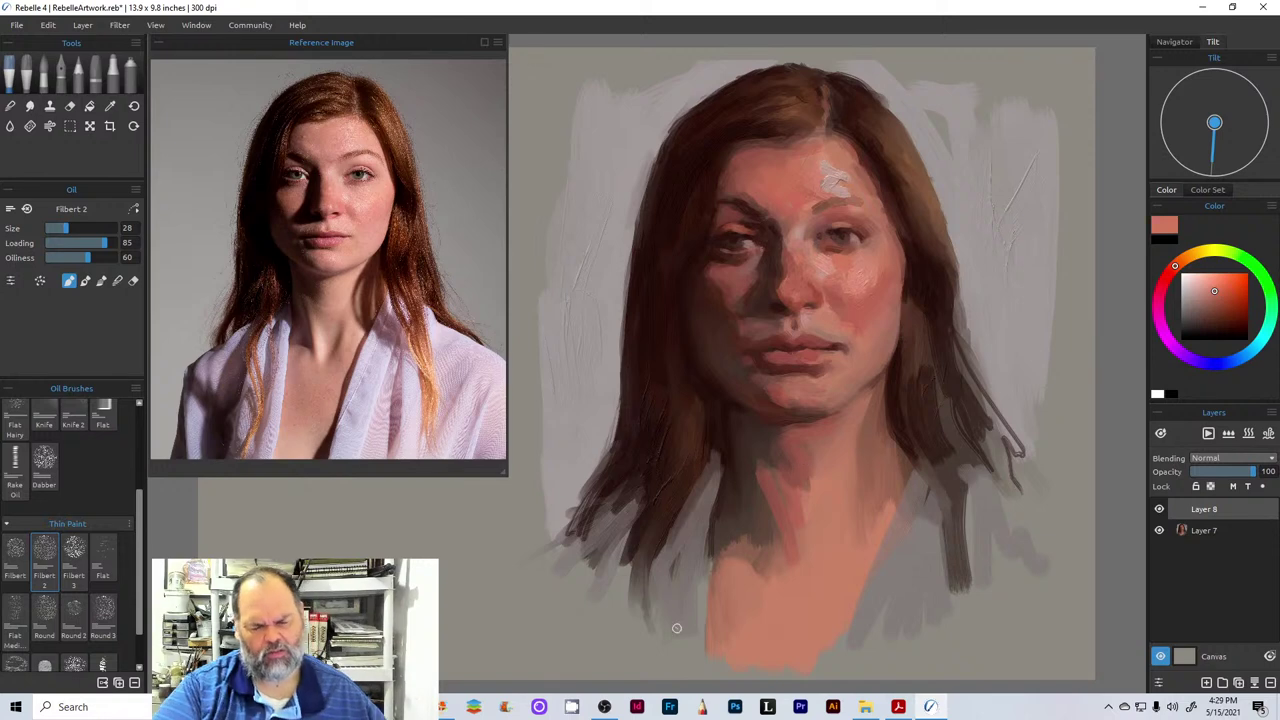
{"action": "left_click", "coordinate": [1201, 281]}
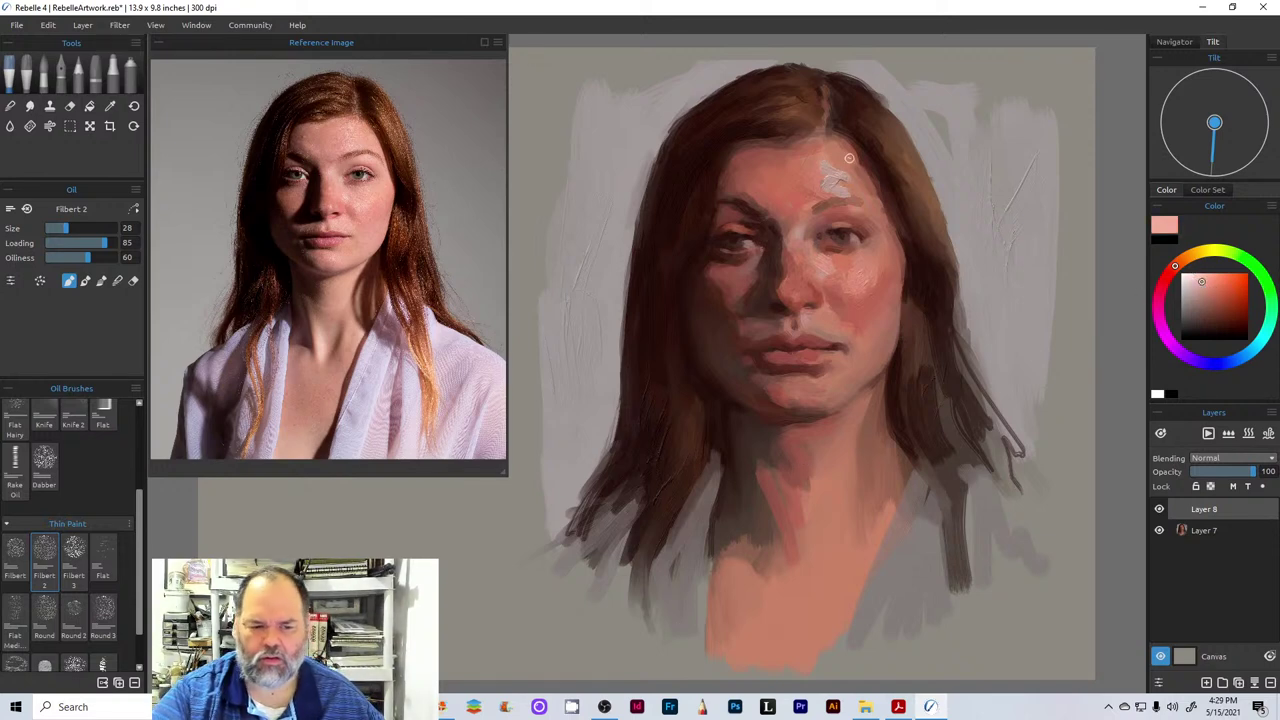
{"action": "mouse_move", "coordinate": [822, 170]}
{"action": "left_mouse_down"}
{"action": "mouse_move", "coordinate": [814, 186]}
{"action": "mouse_move", "coordinate": [822, 156]}
{"action": "mouse_move", "coordinate": [811, 187]}
{"action": "left_mouse_up"}
- Shift the paint to a redder, muted pink and add colour to the tip and lit side of the nose
{"action": "left_click", "coordinate": [1199, 290]}
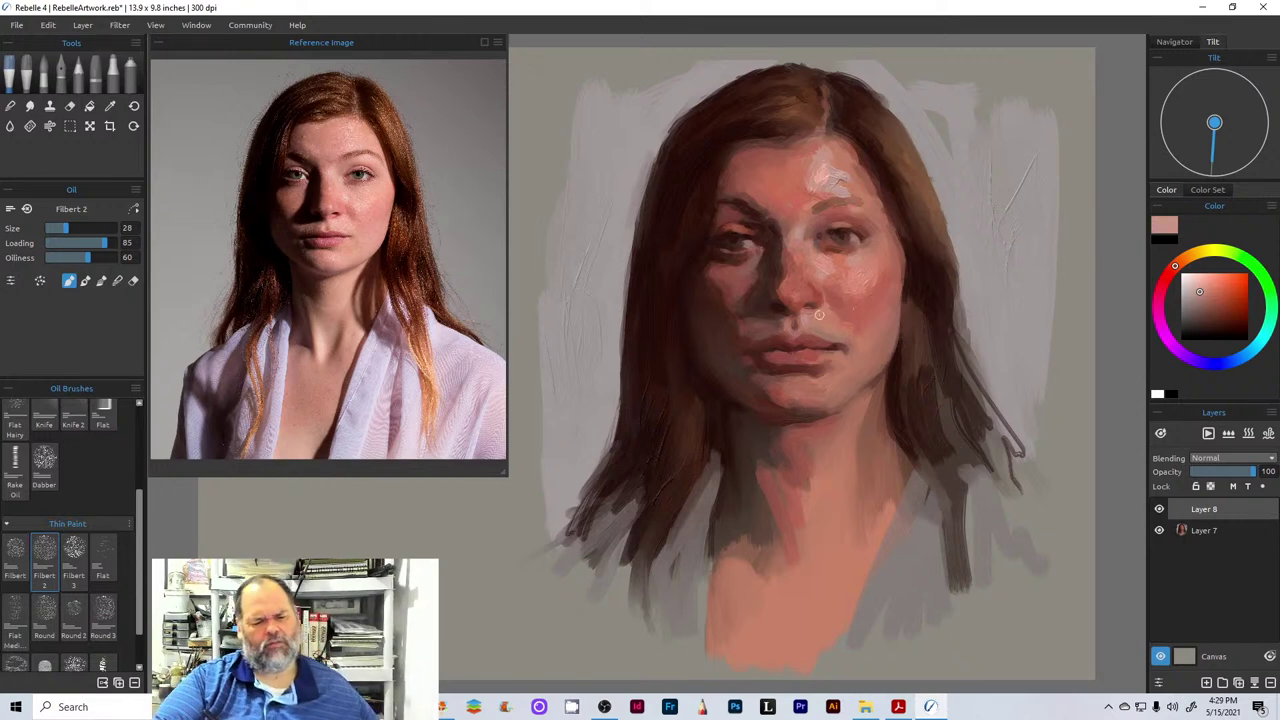
{"action": "left_click", "coordinate": [1171, 269]}
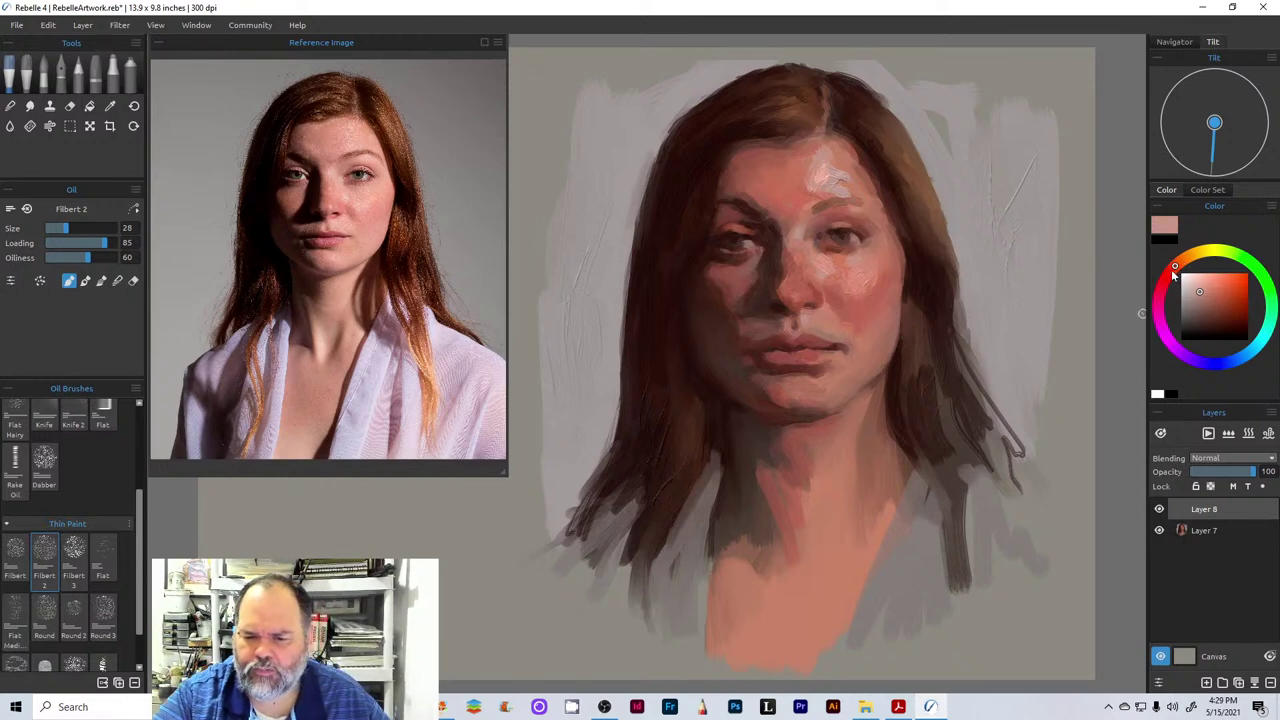
{"action": "left_click", "coordinate": [1213, 281]}
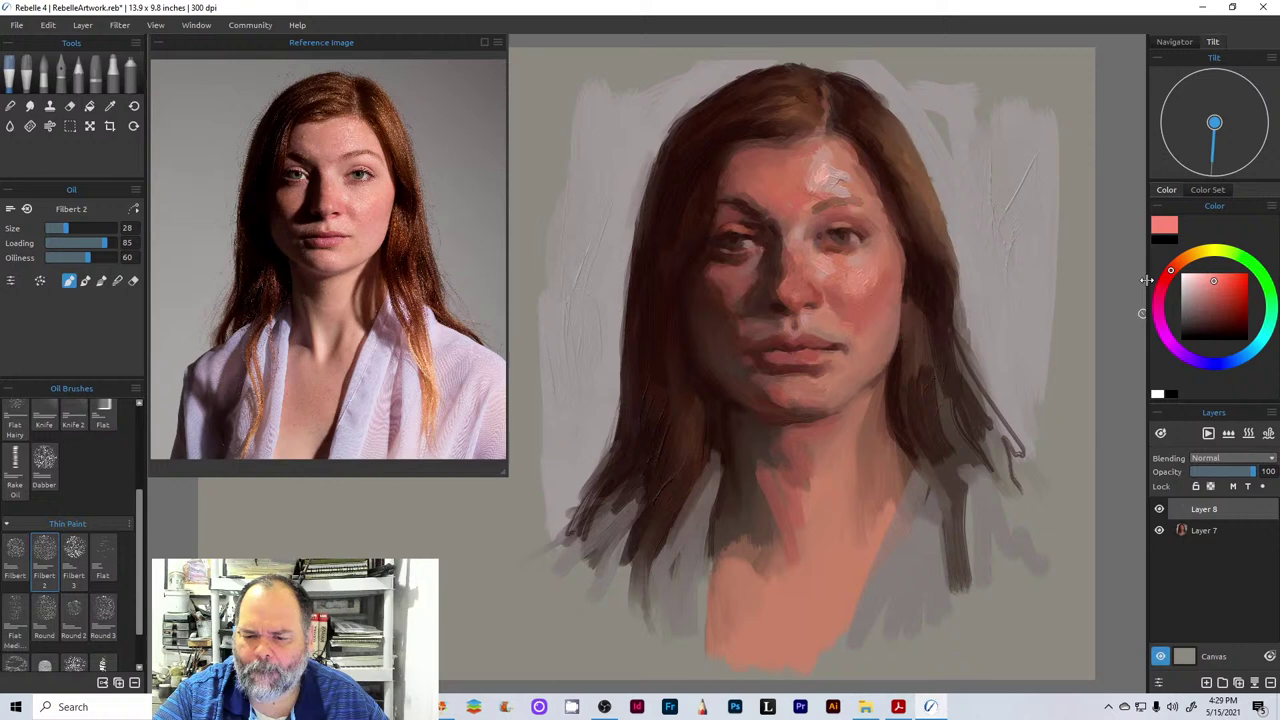
{"action": "left_click", "coordinate": [832, 322], "text": "alt"}
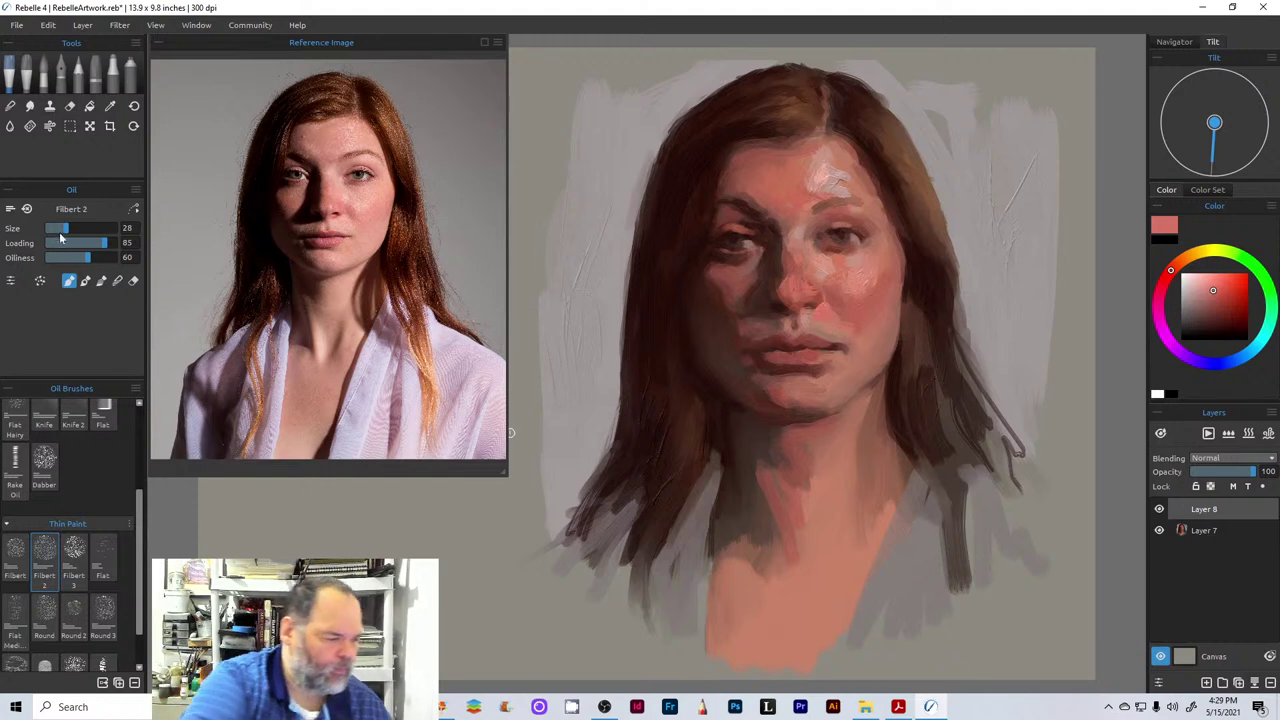
- Reduce the brush to size 21 and add progressively darker muted reds on the nose bridge, shadow-side eye socket and chin
{"action": "left_click_drag", "start_coordinate": [60, 229], "coordinate": [55, 229]}
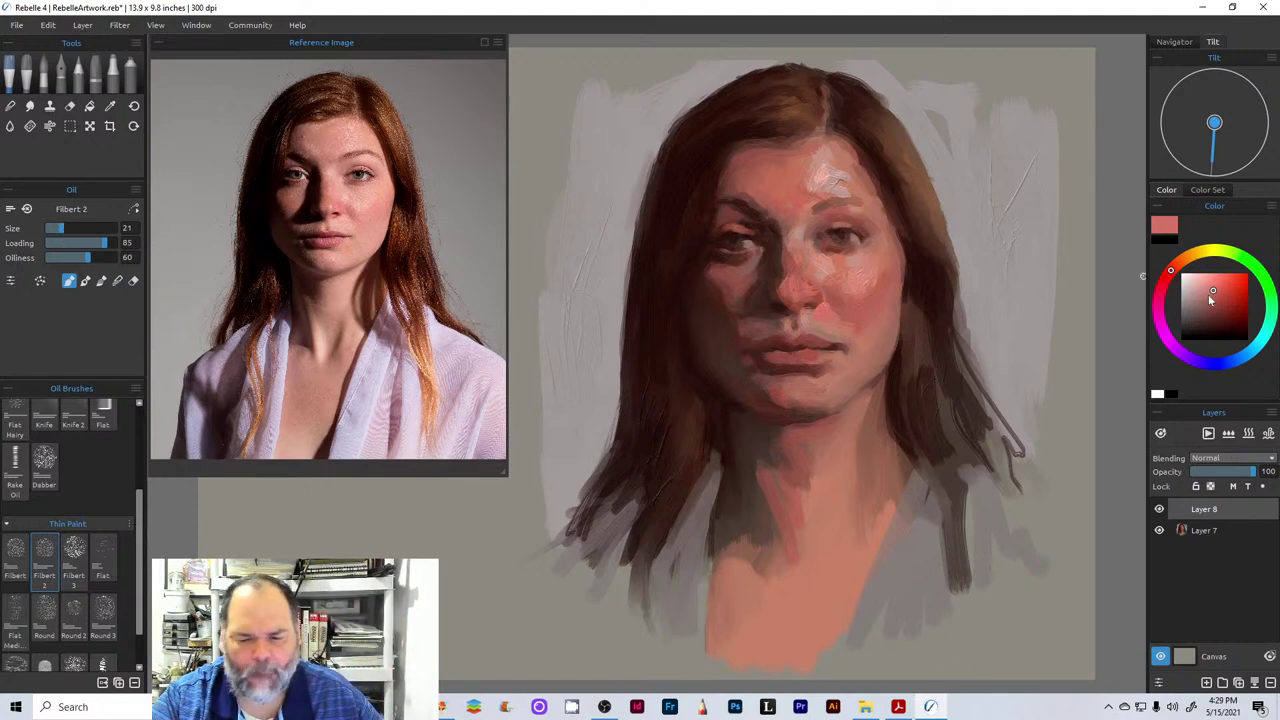
{"action": "left_click", "coordinate": [1209, 291]}
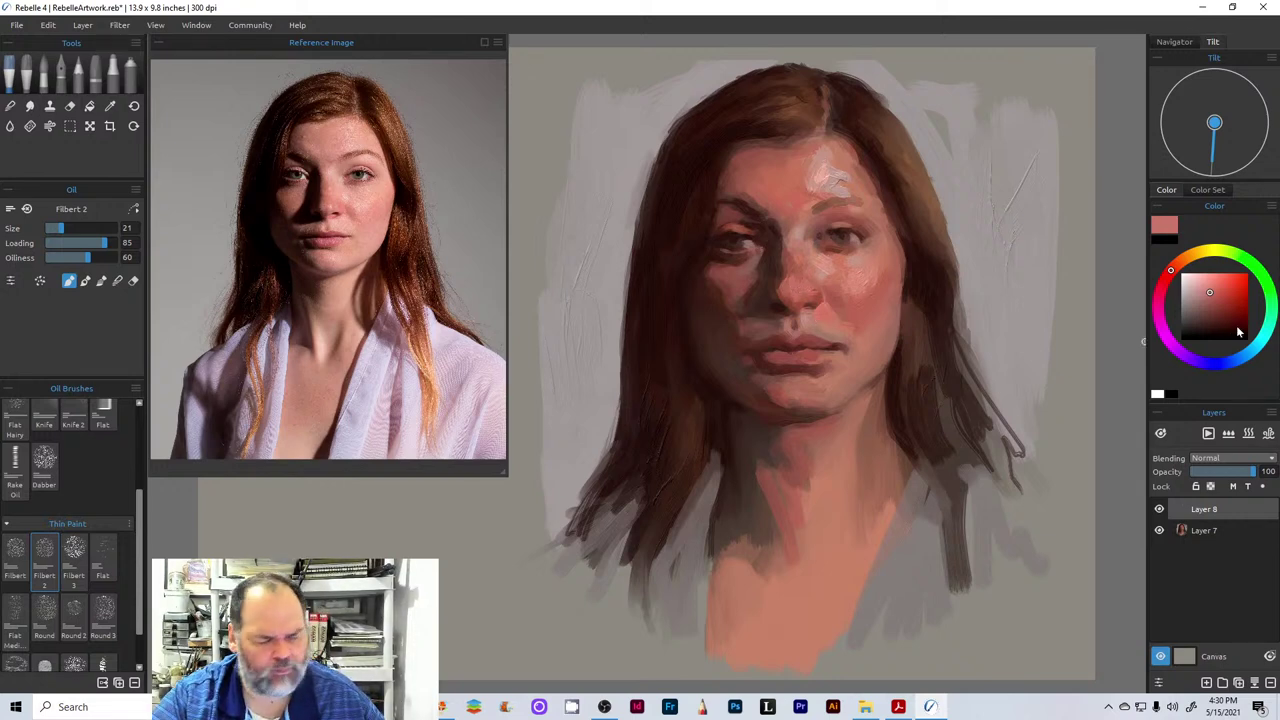
{"action": "left_click", "coordinate": [1213, 300]}
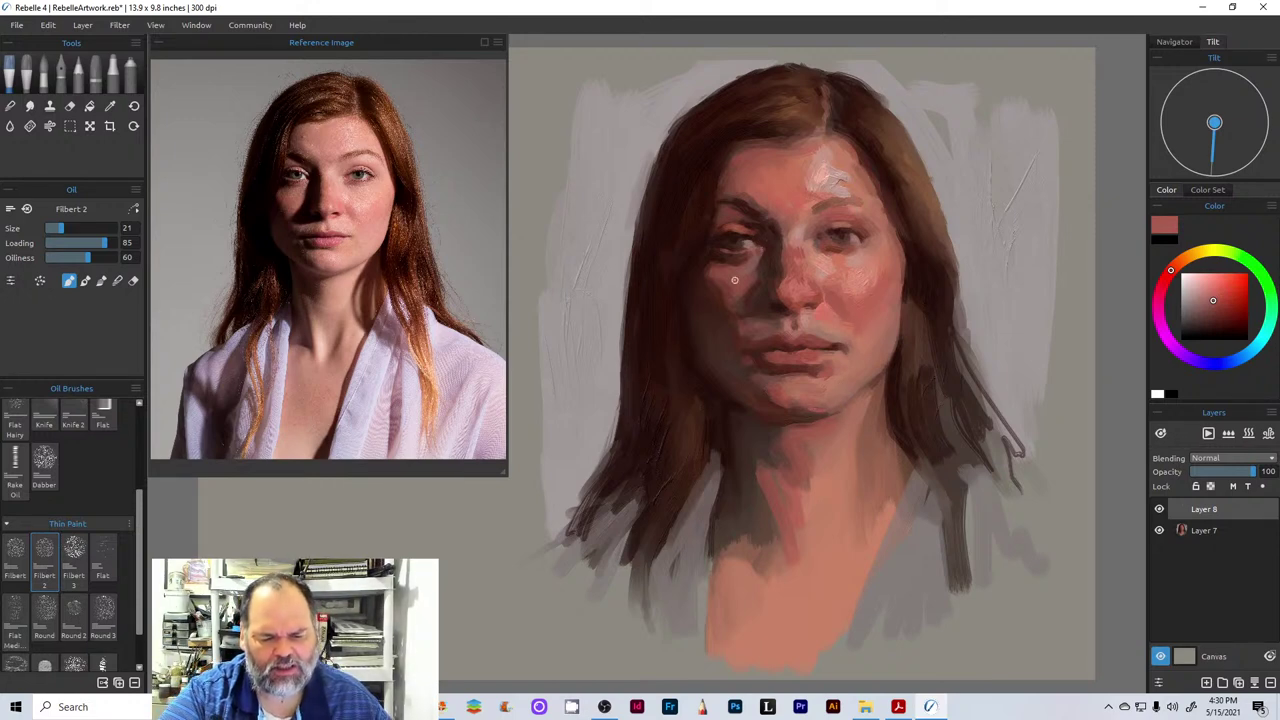
{"action": "left_click", "coordinate": [1207, 305]}
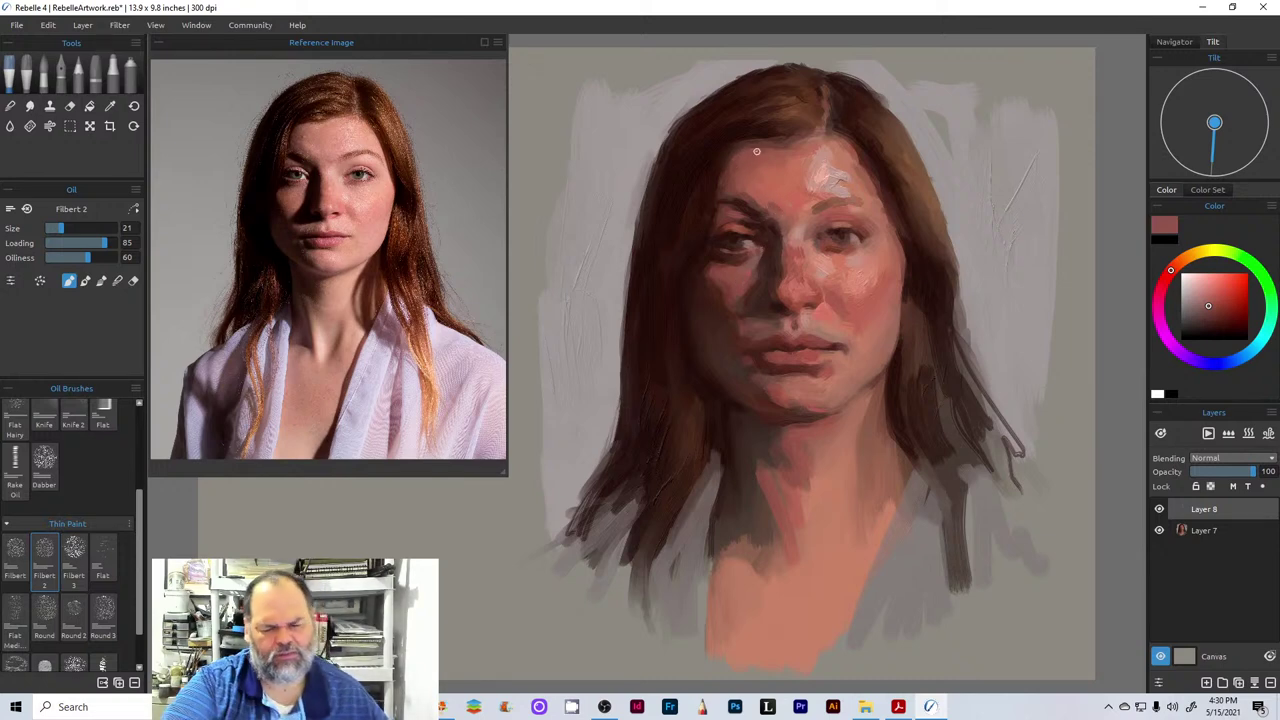
- Merge the new layer down and blend the forehead highlights, neck and upper chest with Filbert 2 at size 38 and loading 48
{"action": "left_click", "coordinate": [117, 281]}
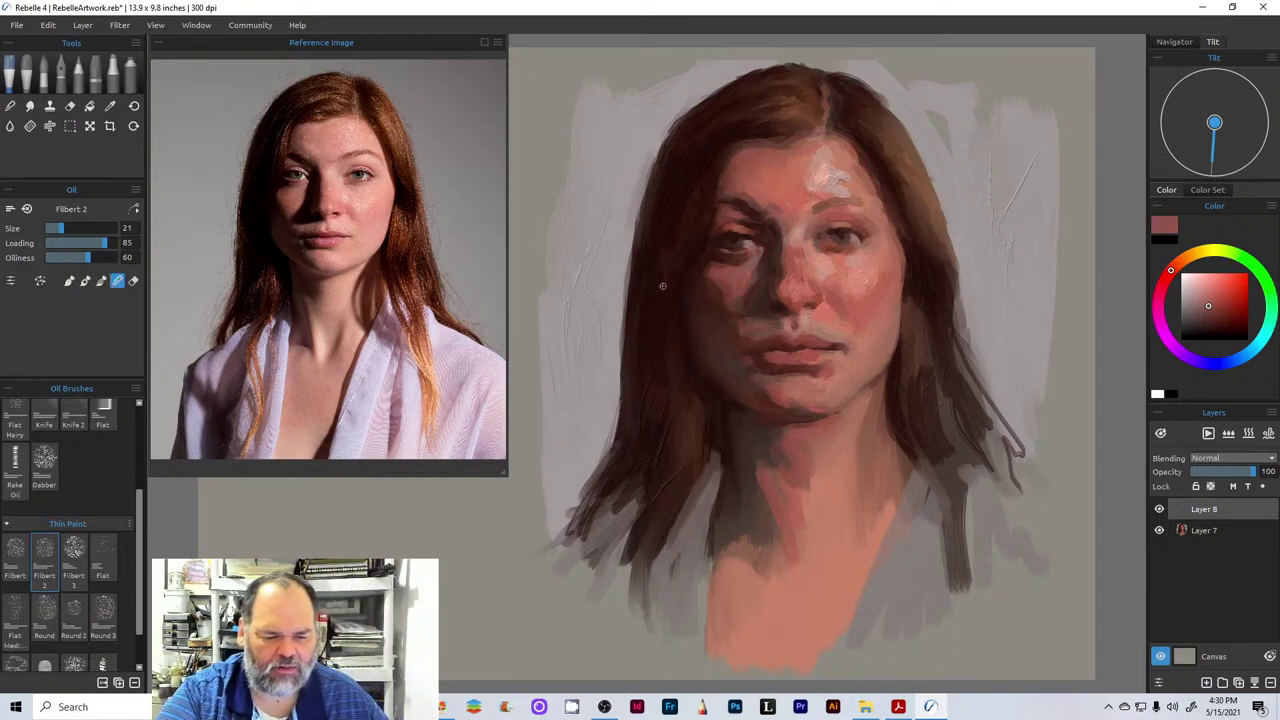
{"action": "key", "text": "bracketright"}
{"action": "key", "text": "bracketright"}
{"action": "key", "text": "bracketright"}
{"action": "key", "text": "bracketright"}
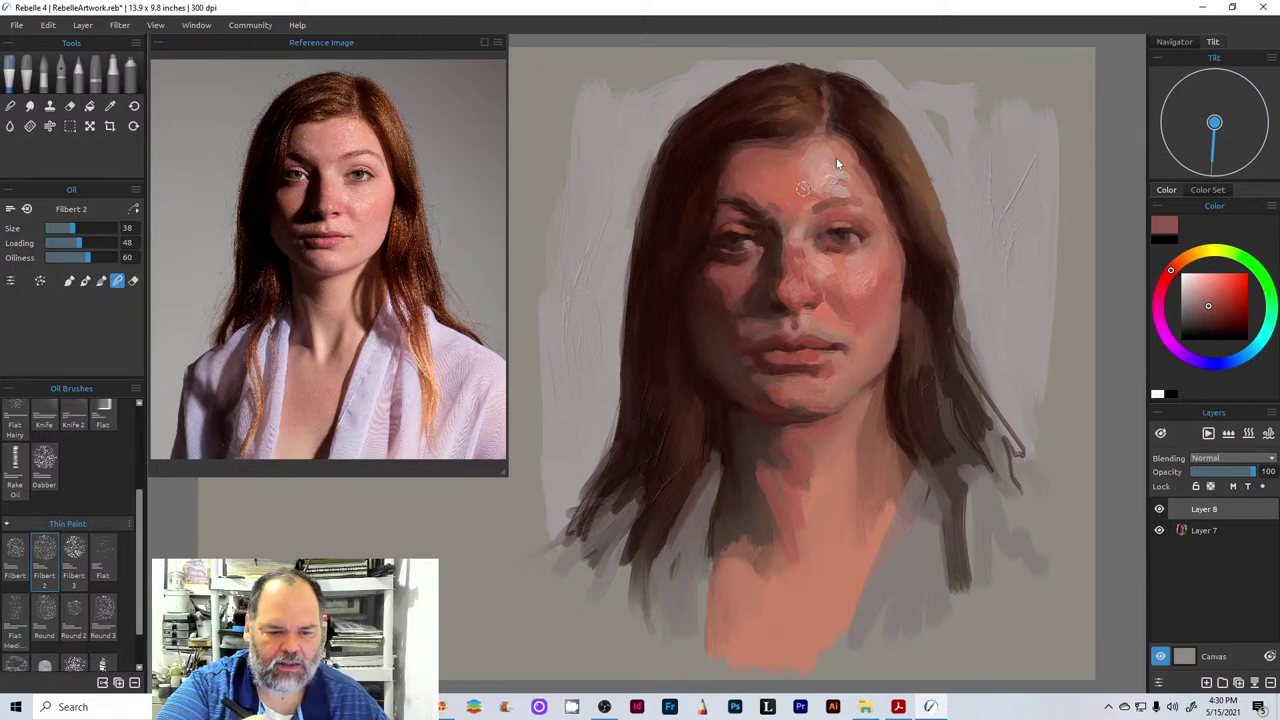
{"action": "key", "text": "ctrl+e"}
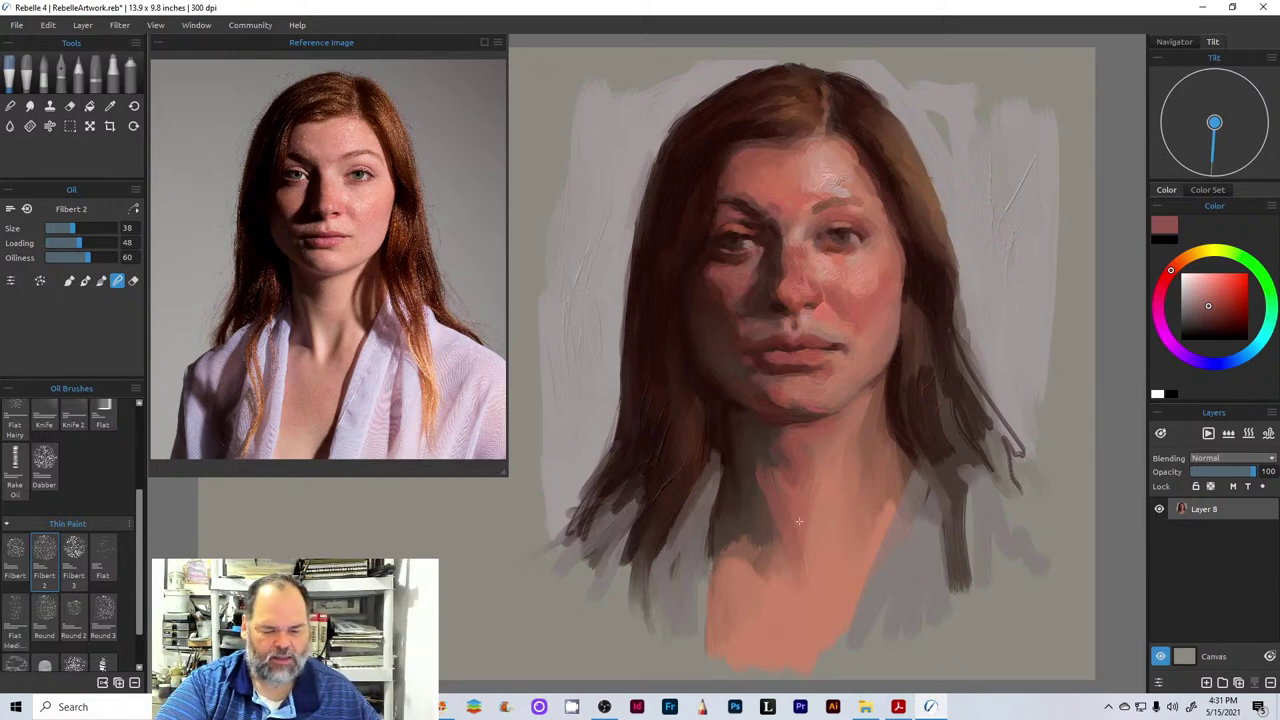
{"action": "left_click_drag", "start_coordinate": [718, 580], "coordinate": [732, 545]}
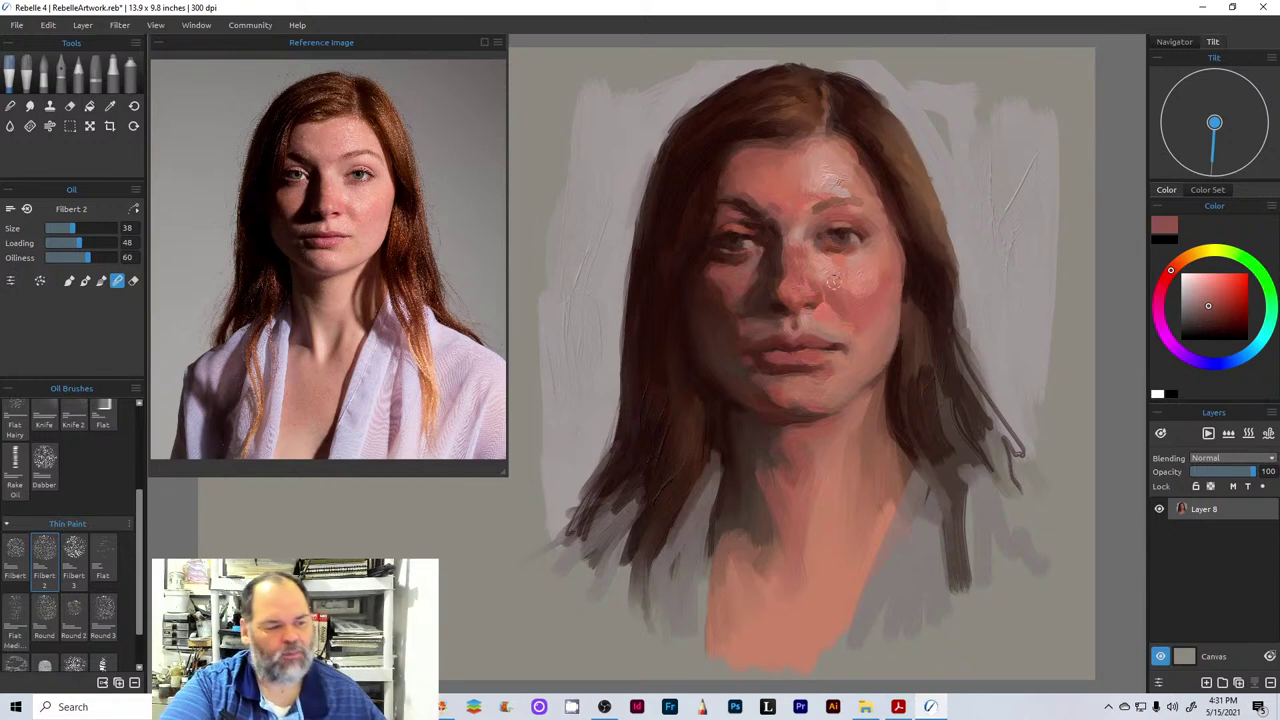
- Paint small pale pink and tan strokes around the eyes and face with Filbert 2 at size 16, and blend them
{"action": "left_click", "coordinate": [57, 233]}
{"action": "left_click", "coordinate": [69, 280]}
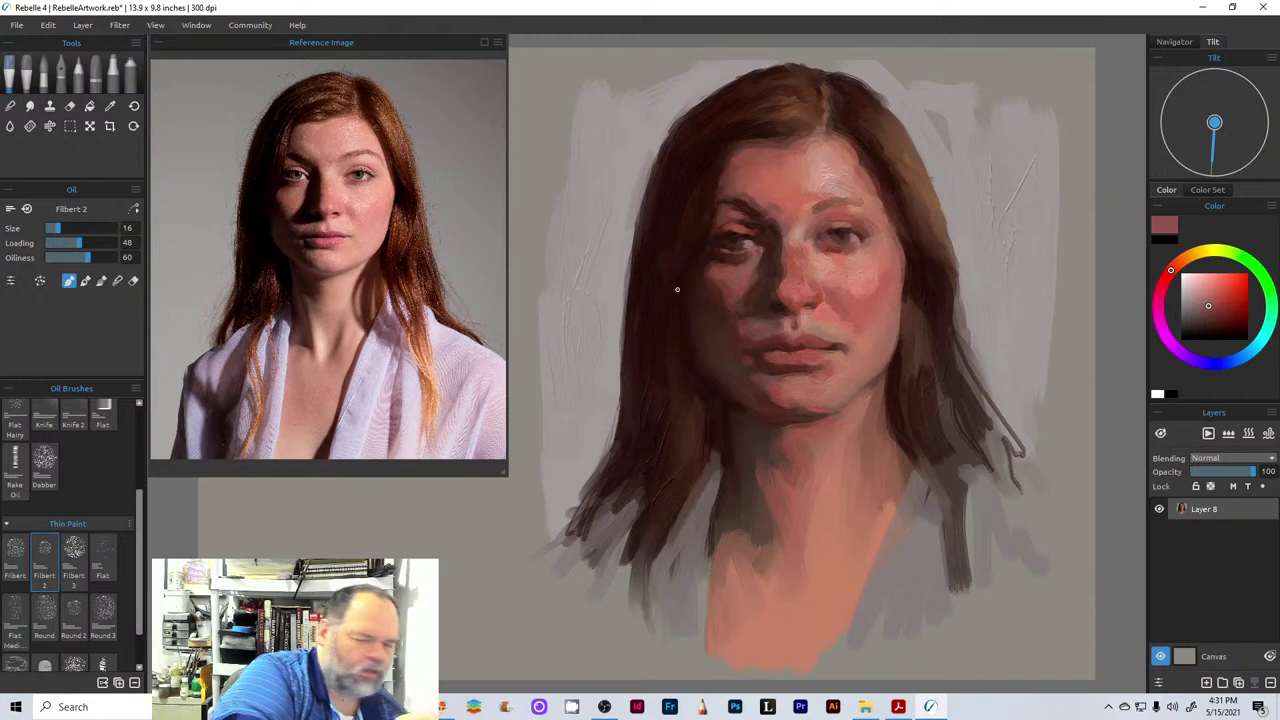
{"action": "left_click", "coordinate": [1198, 283]}
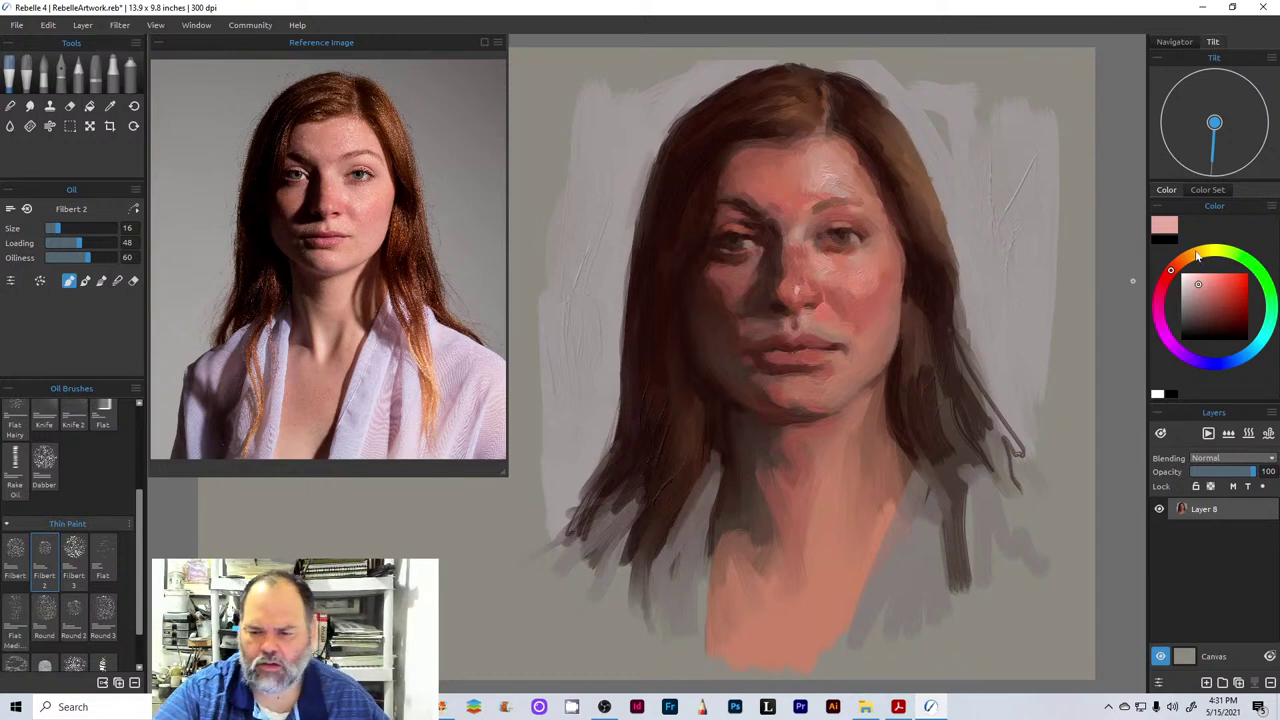
{"action": "left_click_drag", "start_coordinate": [1198, 257], "coordinate": [1181, 264]}
{"action": "left_click", "coordinate": [1210, 296]}
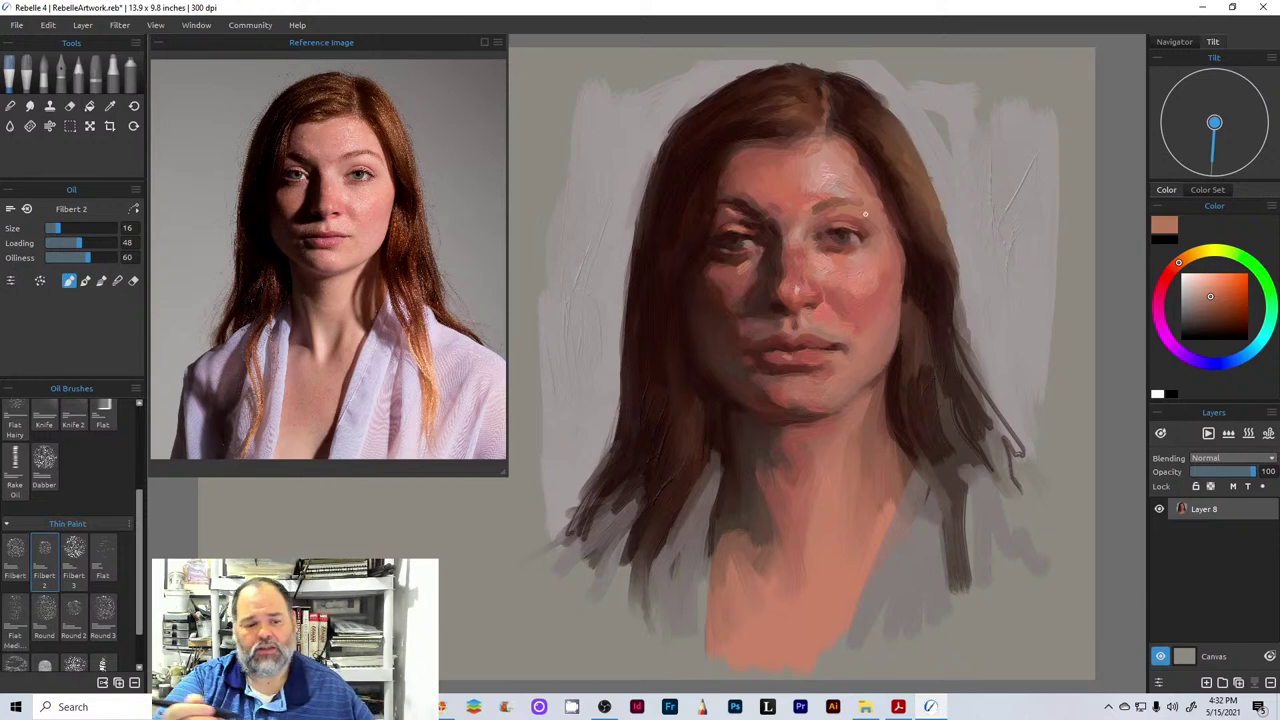
{"action": "key", "text": "s"}
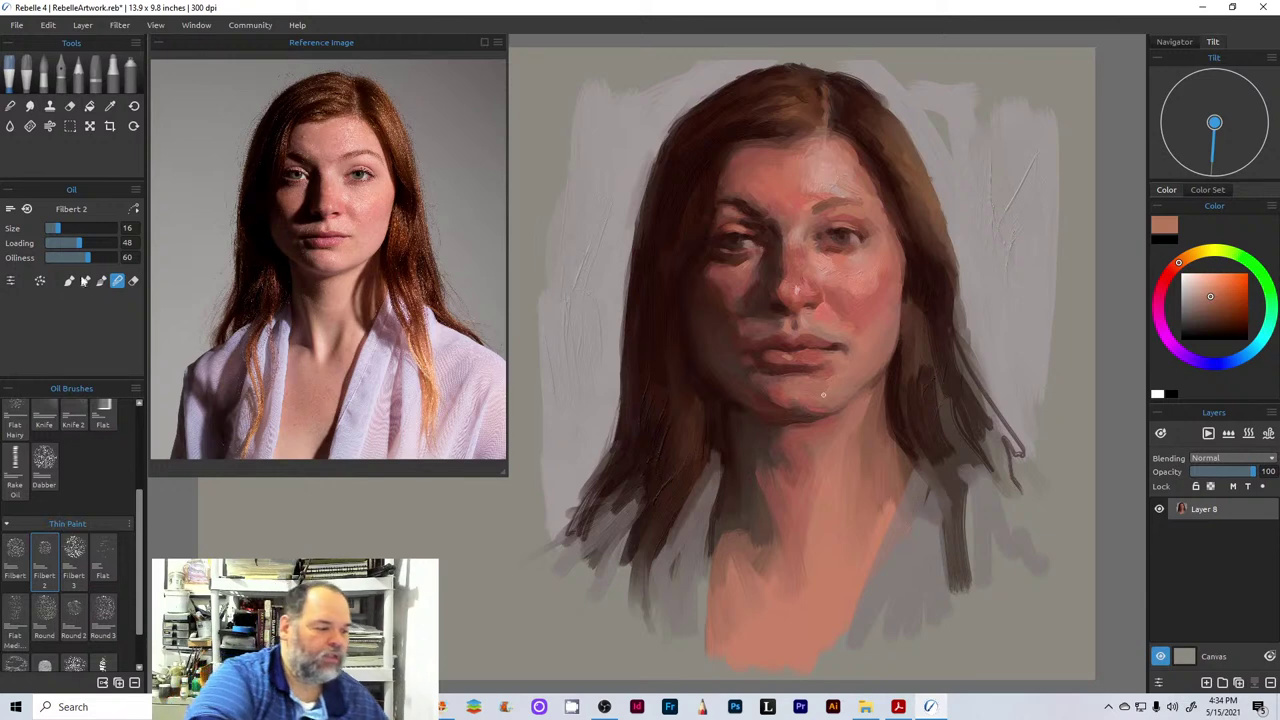
- Paint a salmon highlight on the lit eye's upper lid, and define the edge under the jaw in muted dark brown
{"action": "left_click", "coordinate": [74, 281]}
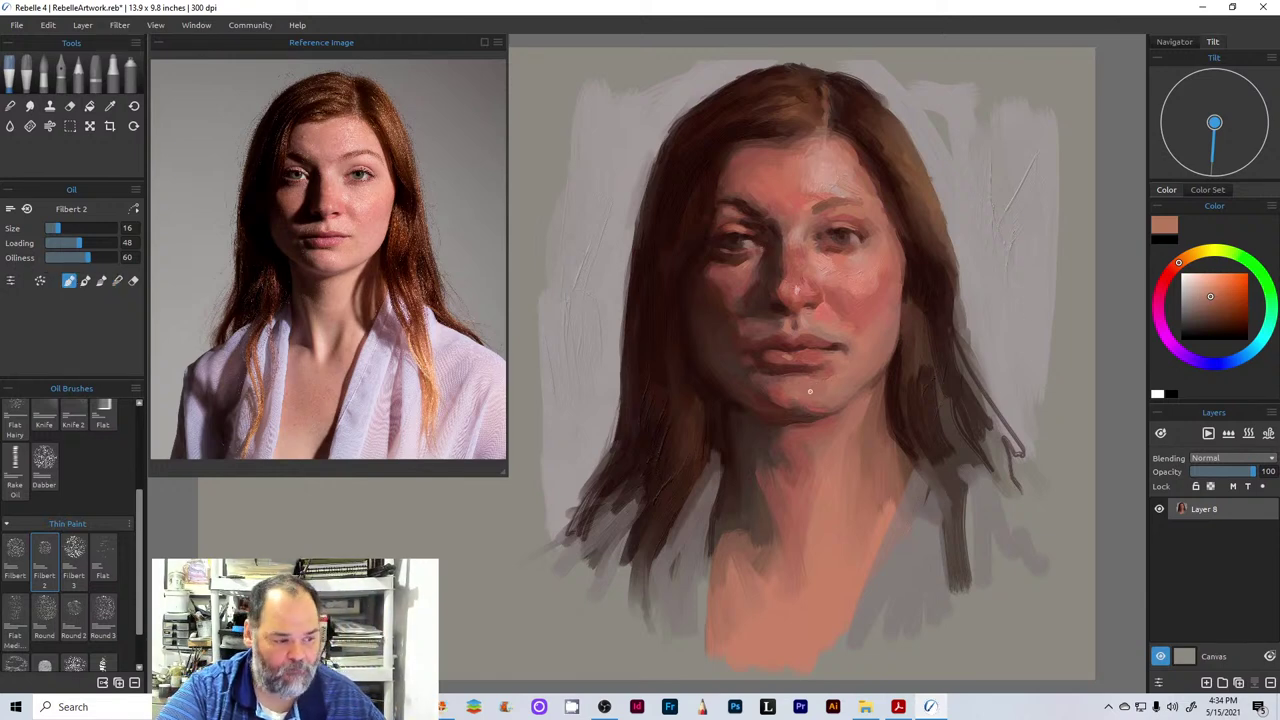
{"action": "left_click", "coordinate": [1210, 290]}
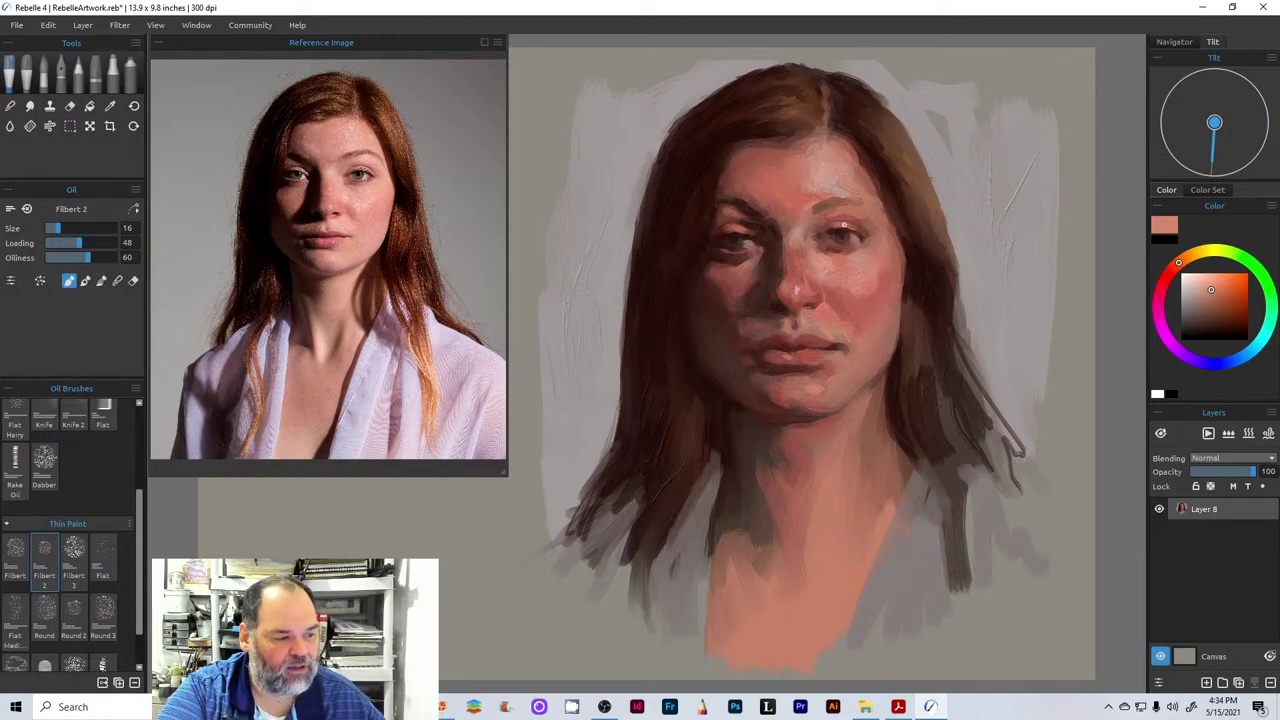
{"action": "left_click_drag", "start_coordinate": [842, 227], "coordinate": [850, 225]}
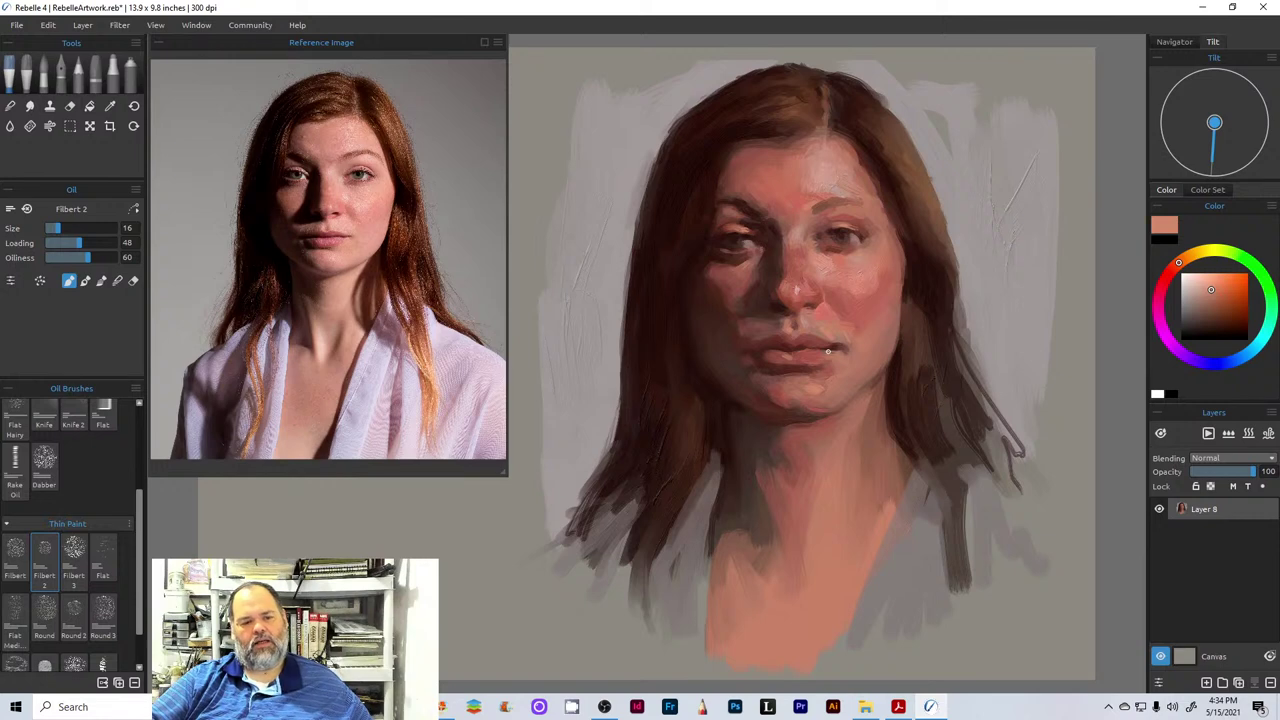
{"action": "left_click", "coordinate": [1198, 316]}
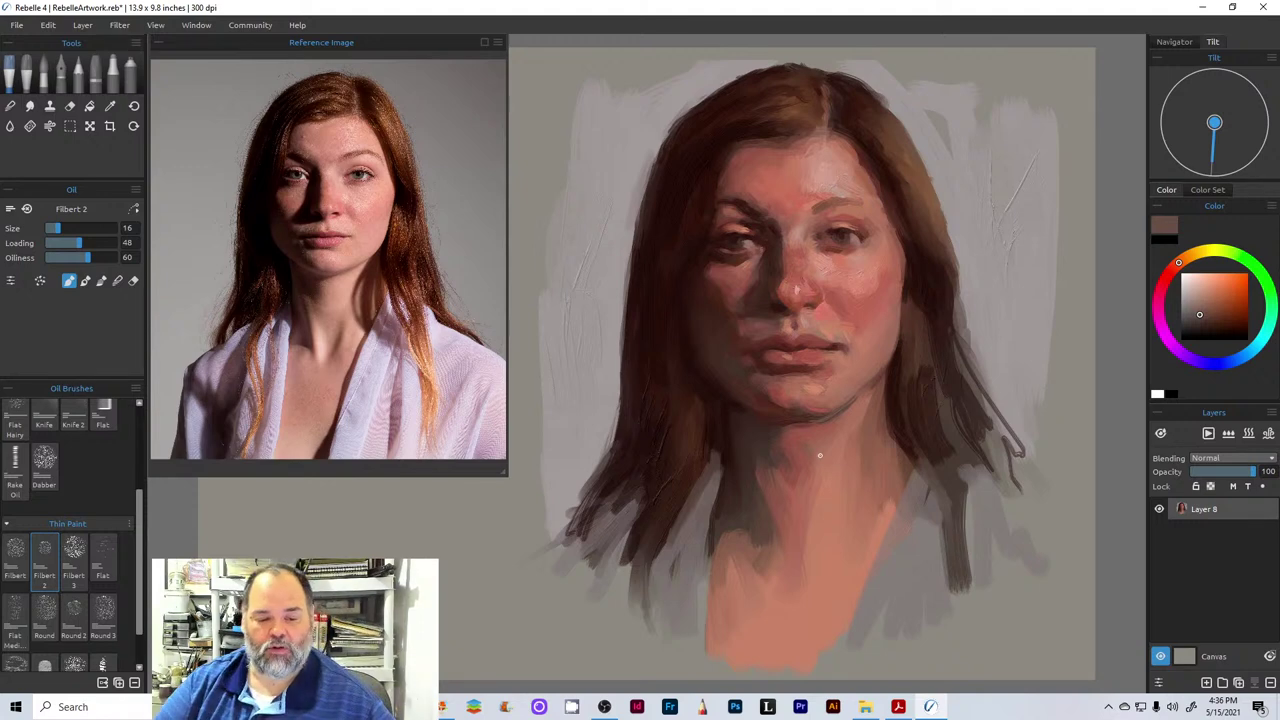
- Set both the Impasto Depth and the Gloss of the oil paint to 3, and close the visual settings
{"action": "left_click", "coordinate": [1158, 682]}
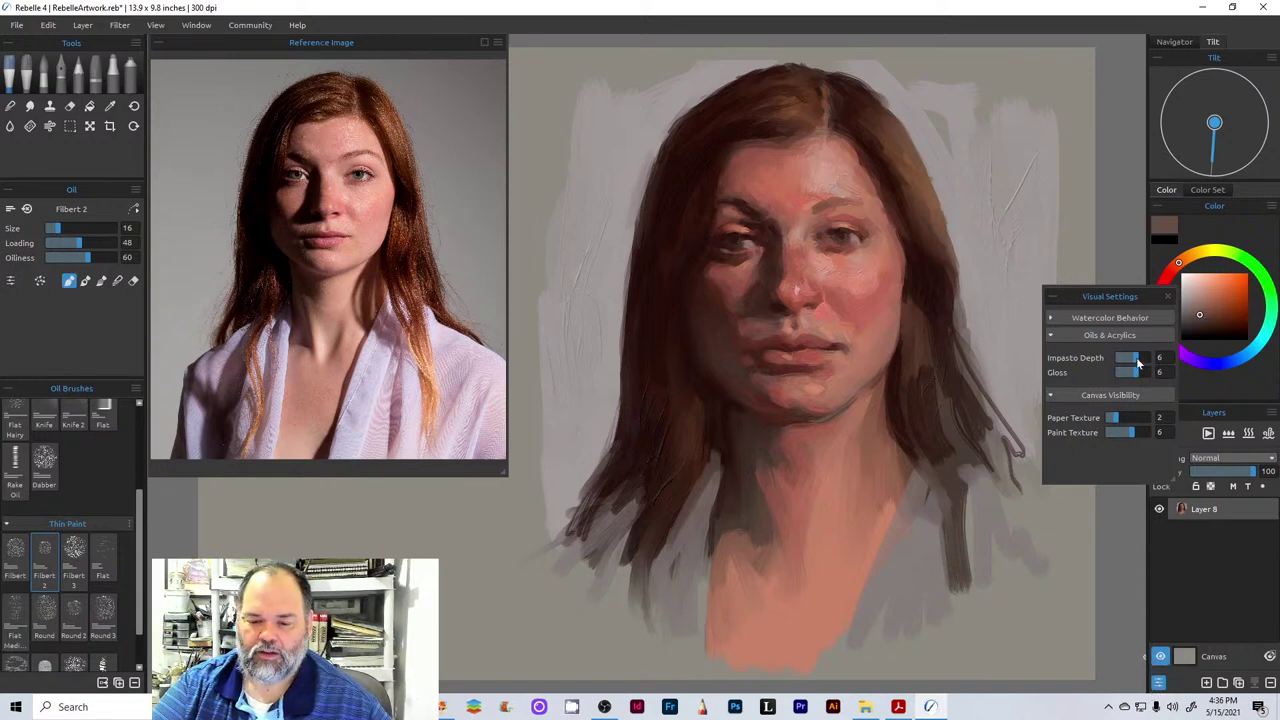
{"action": "left_click_drag", "start_coordinate": [1136, 357], "coordinate": [1146, 360]}
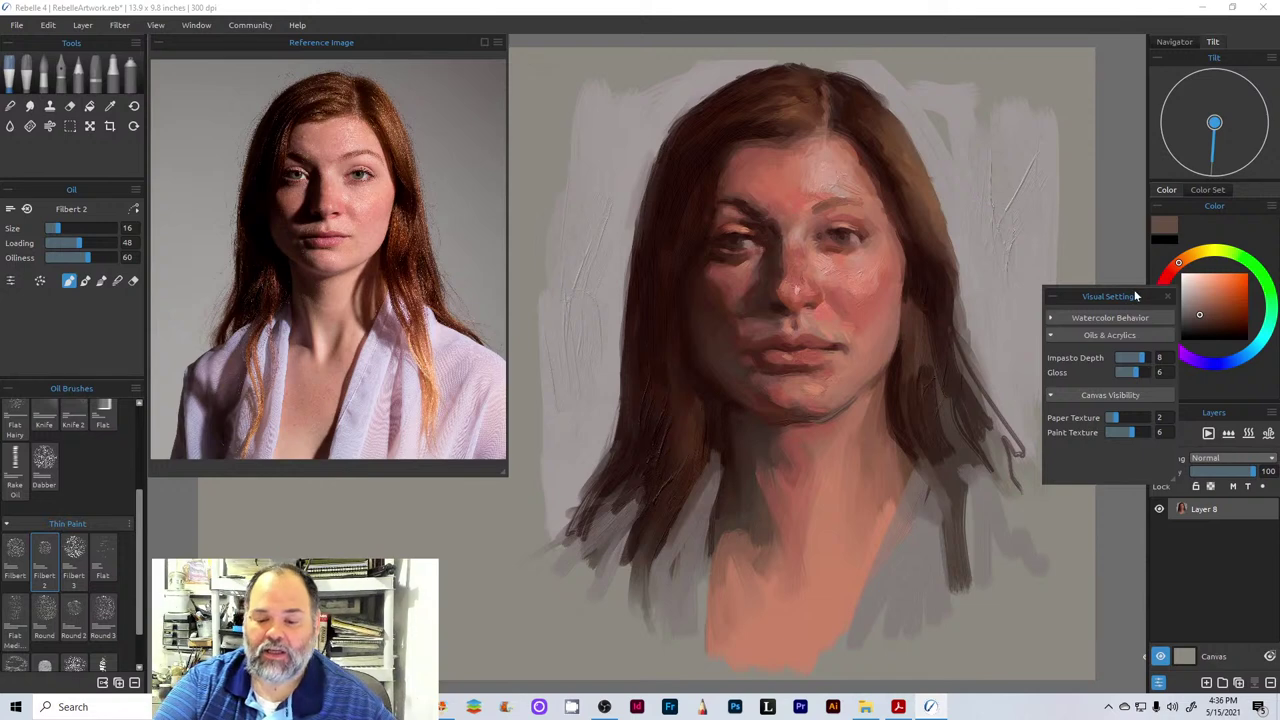
{"action": "left_click", "coordinate": [1159, 683]}
{"action": "left_click", "coordinate": [1159, 683]}
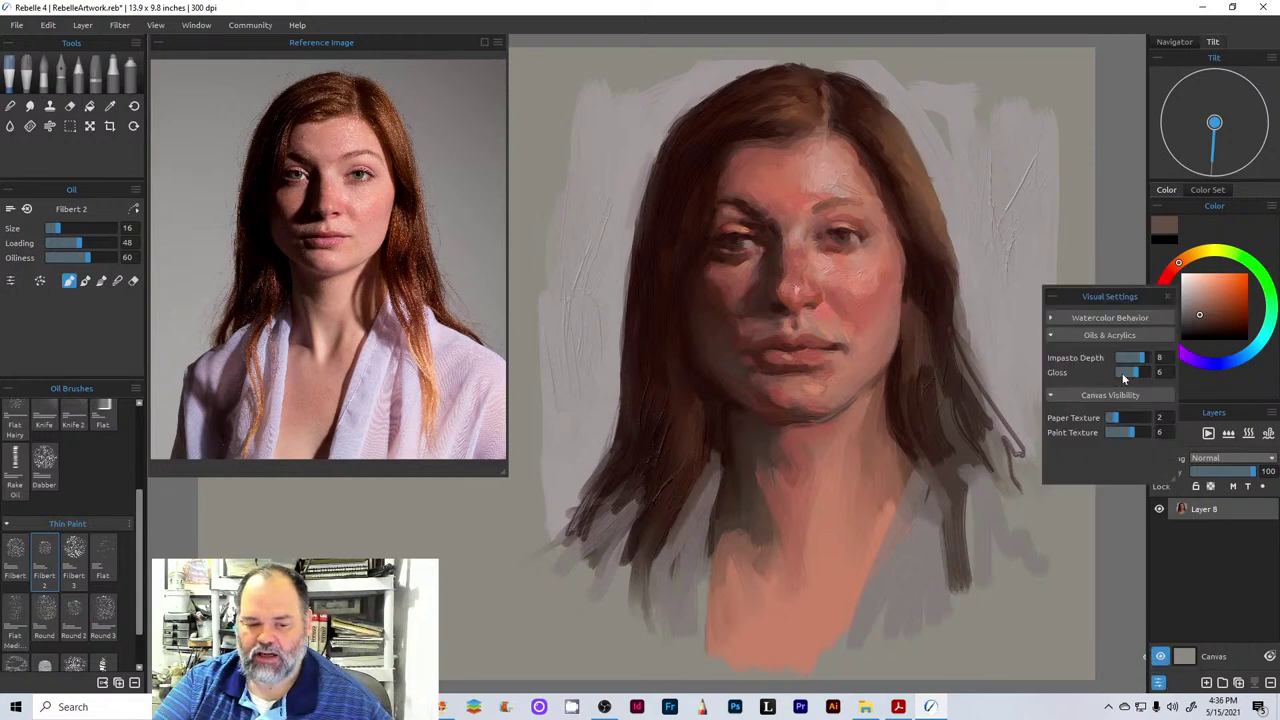
{"action": "left_click_drag", "start_coordinate": [1140, 362], "coordinate": [1109, 364]}
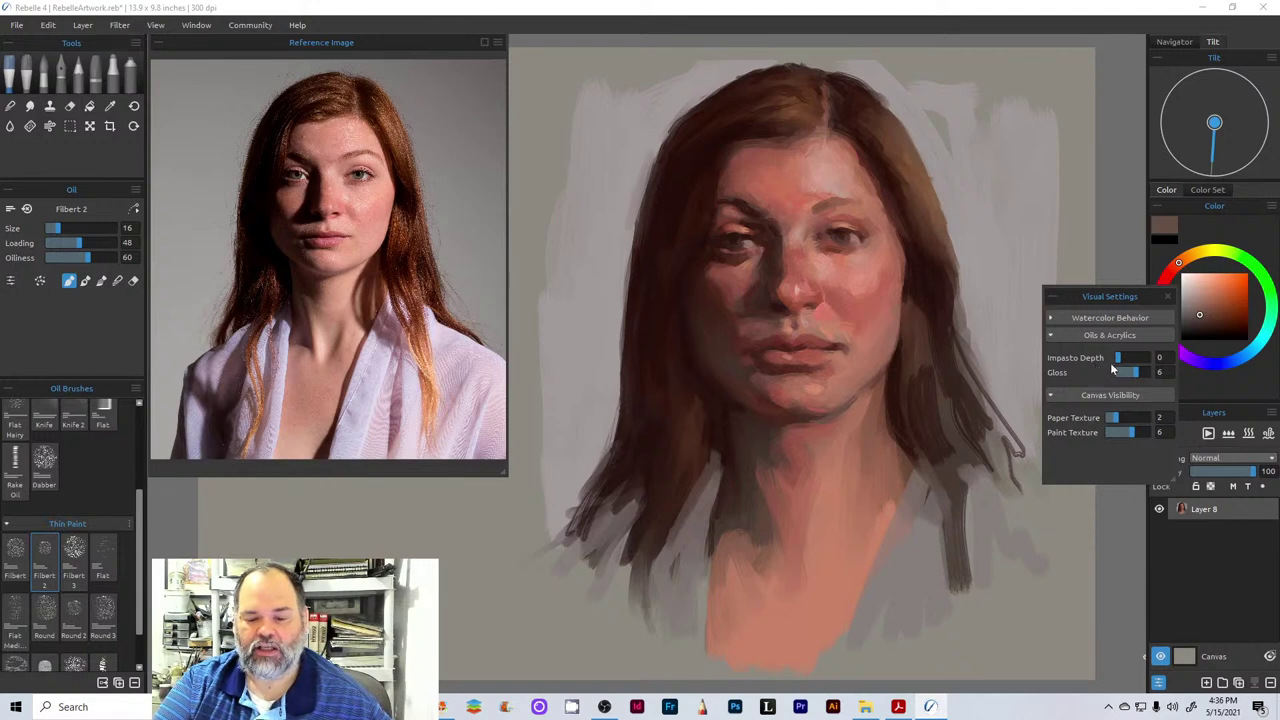
{"action": "mouse_move", "coordinate": [1118, 362]}
{"action": "left_mouse_down"}
{"action": "mouse_move", "coordinate": [1146, 373]}
{"action": "mouse_move", "coordinate": [1117, 373]}
{"action": "left_mouse_up"}
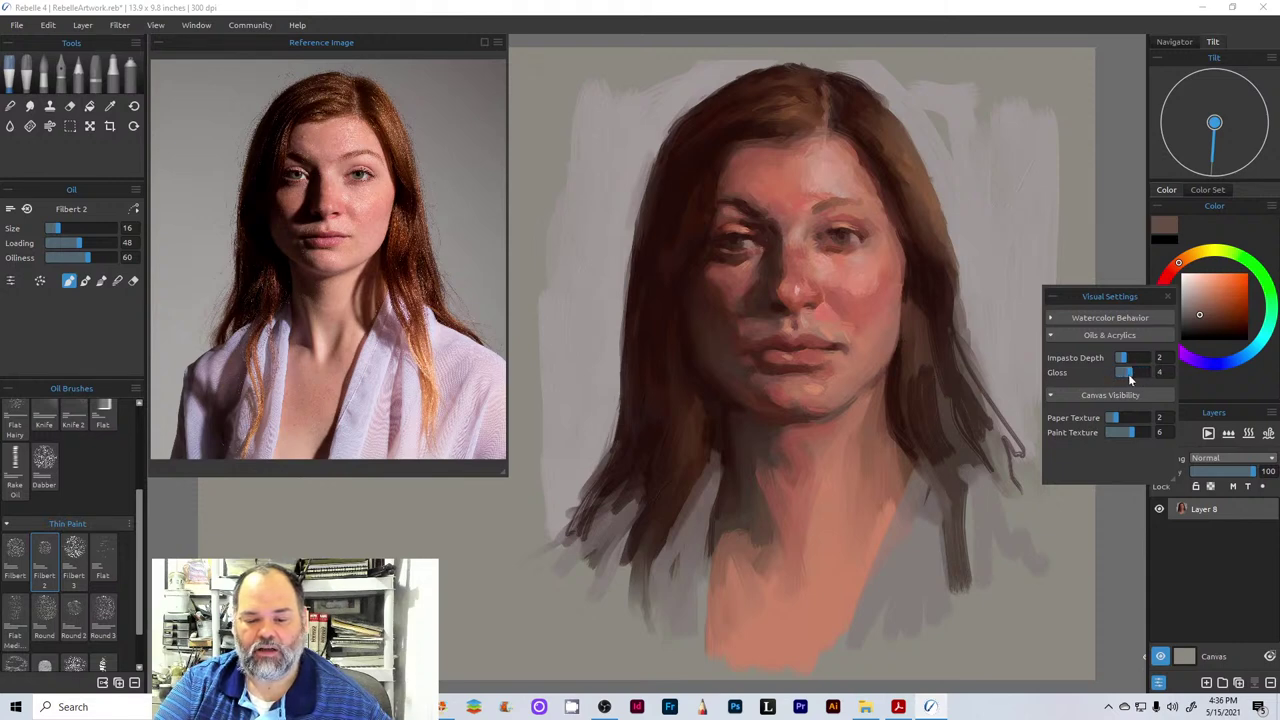
{"action": "left_click_drag", "start_coordinate": [1128, 374], "coordinate": [1123, 362]}
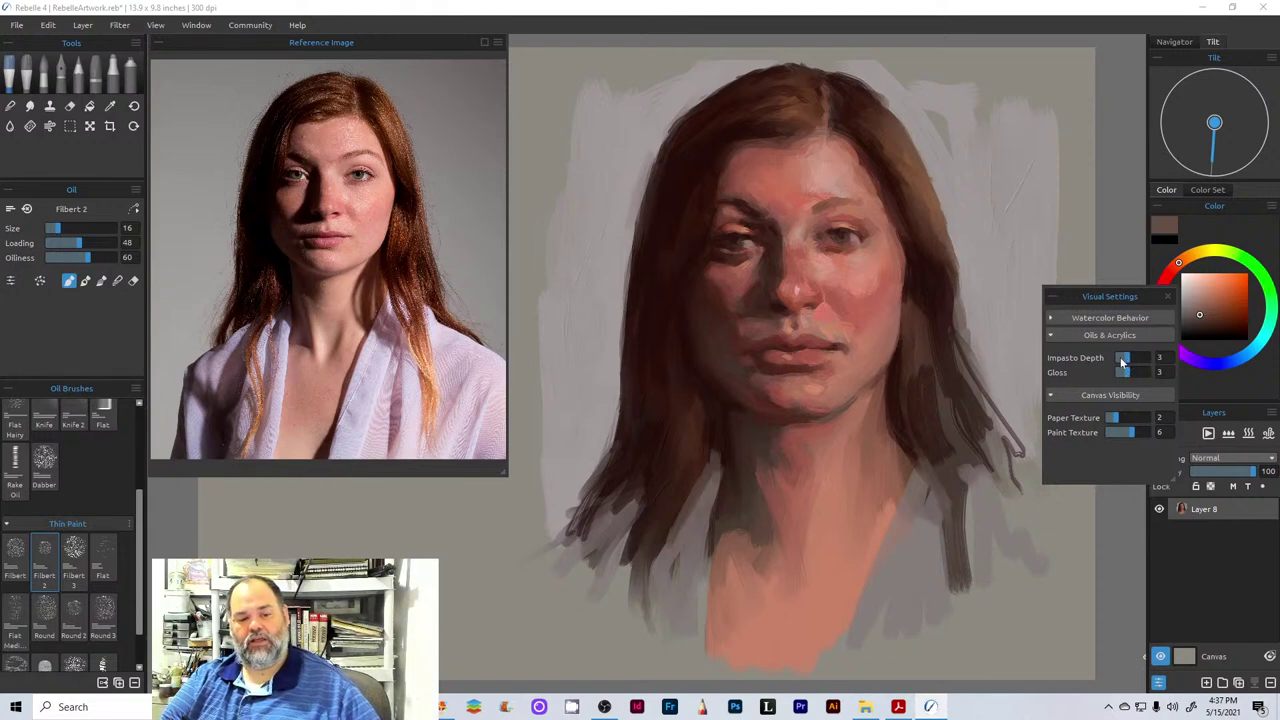
{"action": "left_click", "coordinate": [1167, 296]}
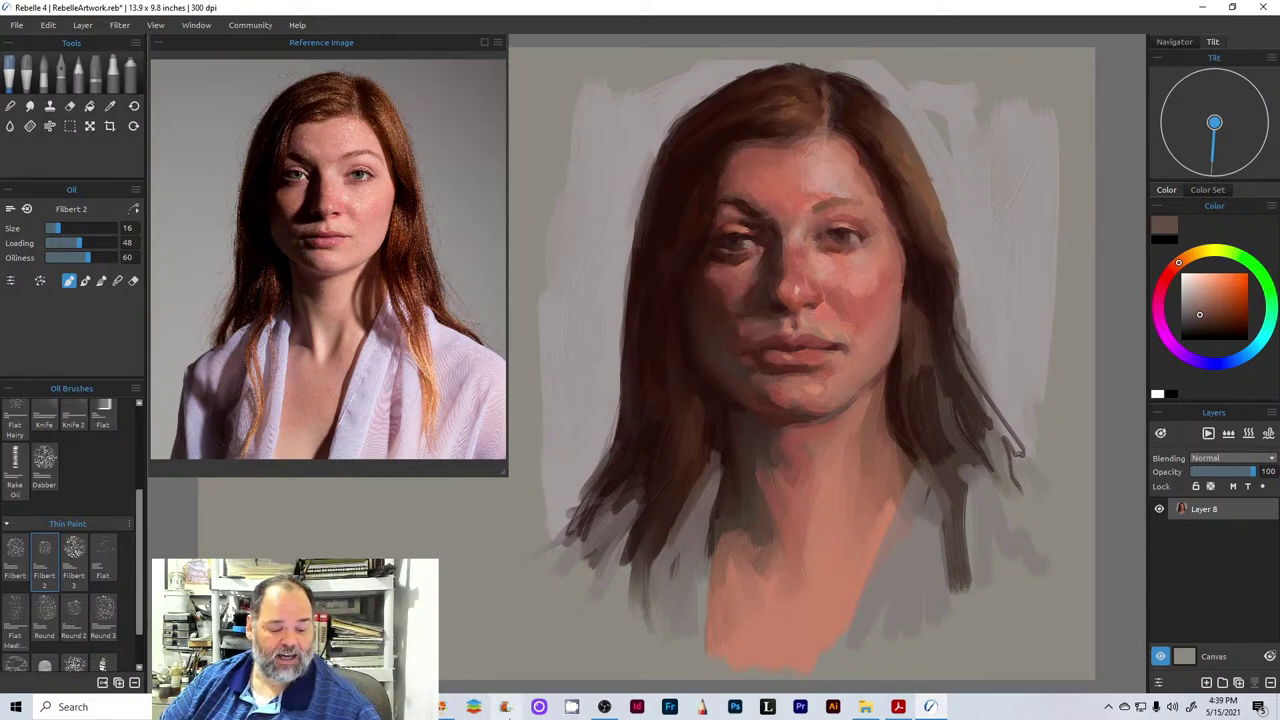
- Switch to YouTube Studio in the browser and end the live stream
{"action": "mouse_move", "coordinate": [441, 707]}
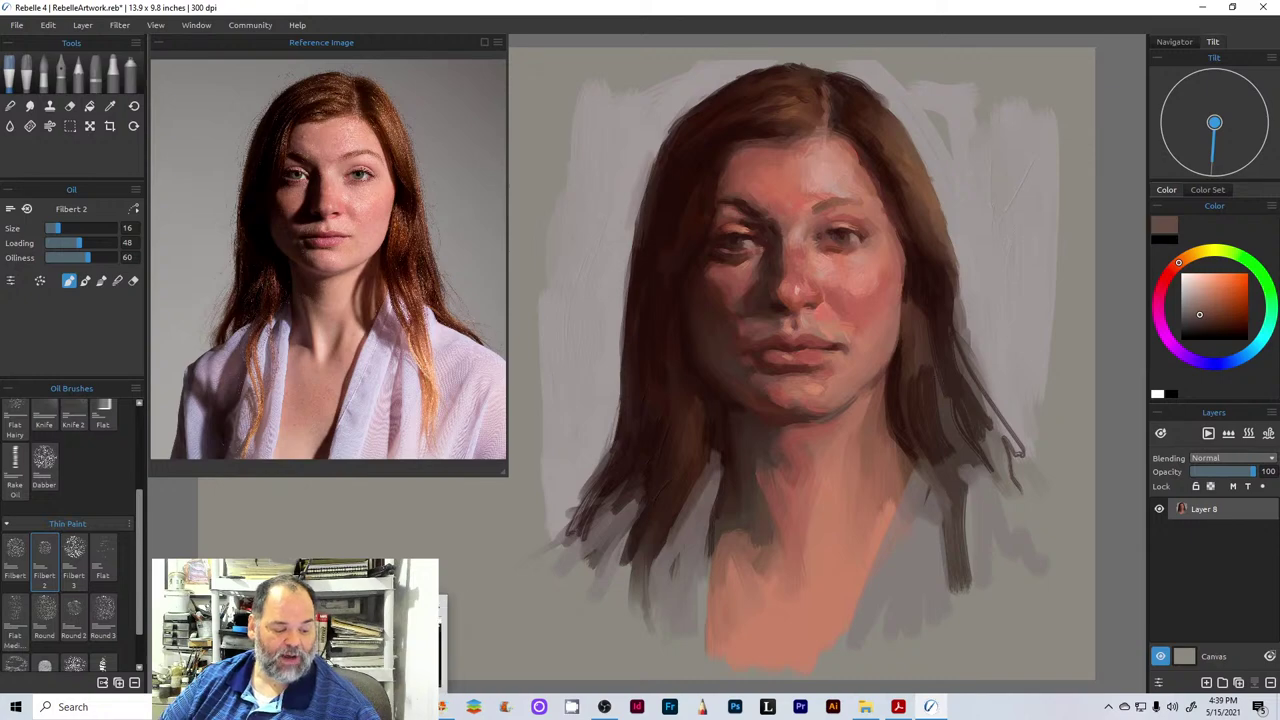
{"action": "left_click", "coordinate": [441, 707]}
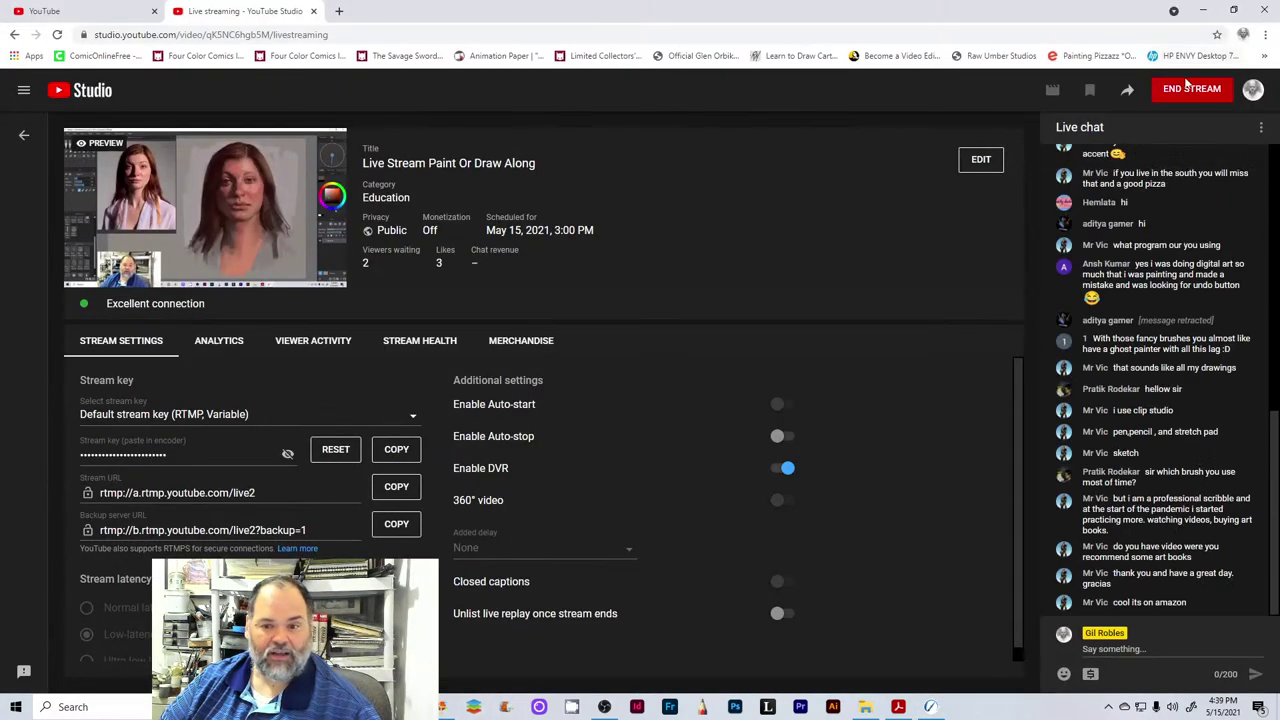
{"action": "left_click", "coordinate": [1188, 88]}
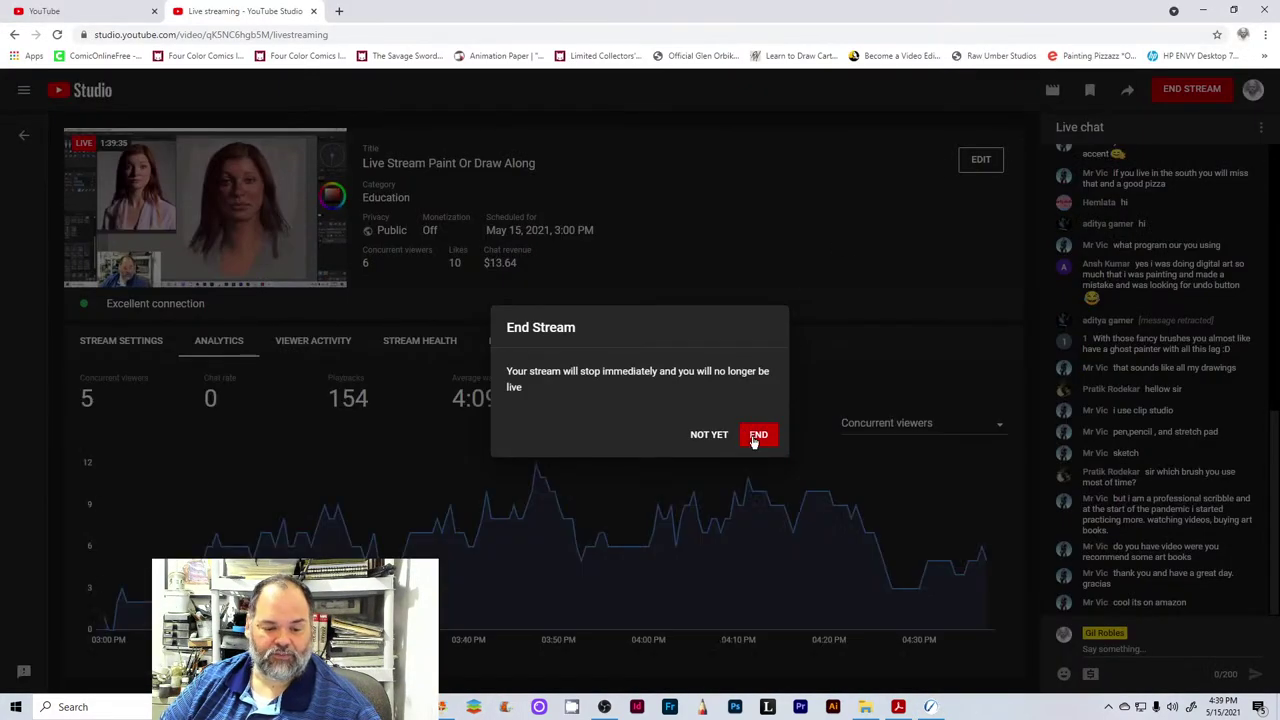